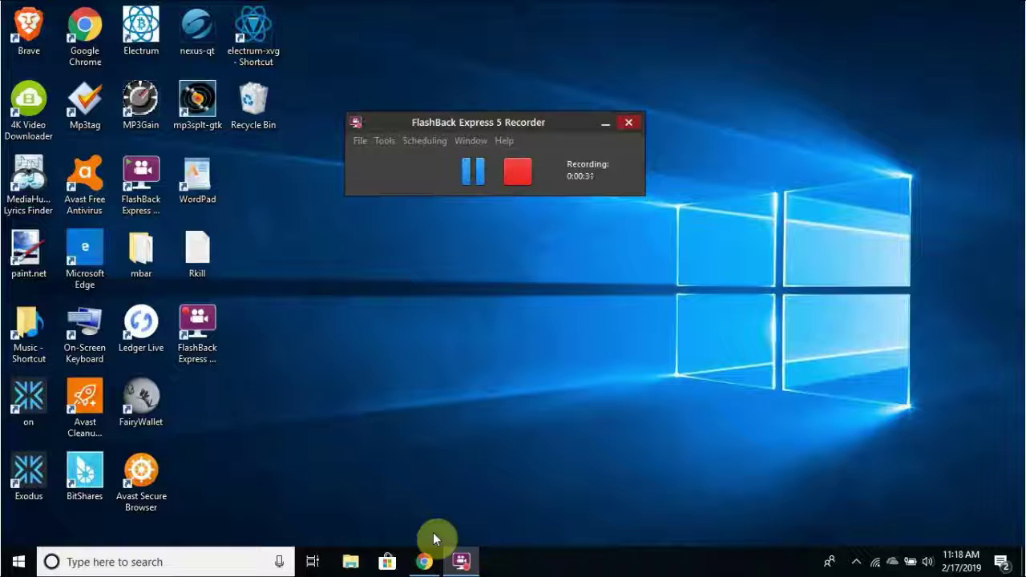
Open Google Chrome and close the FlashBack download tab, keeping only the new tab.
left_click(432, 562)
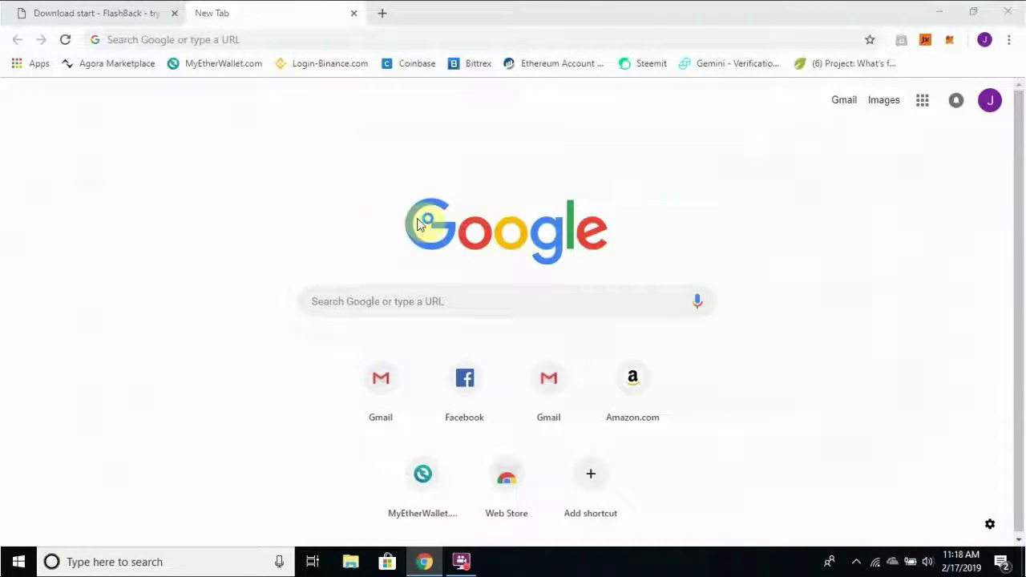
left_click(405, 297)
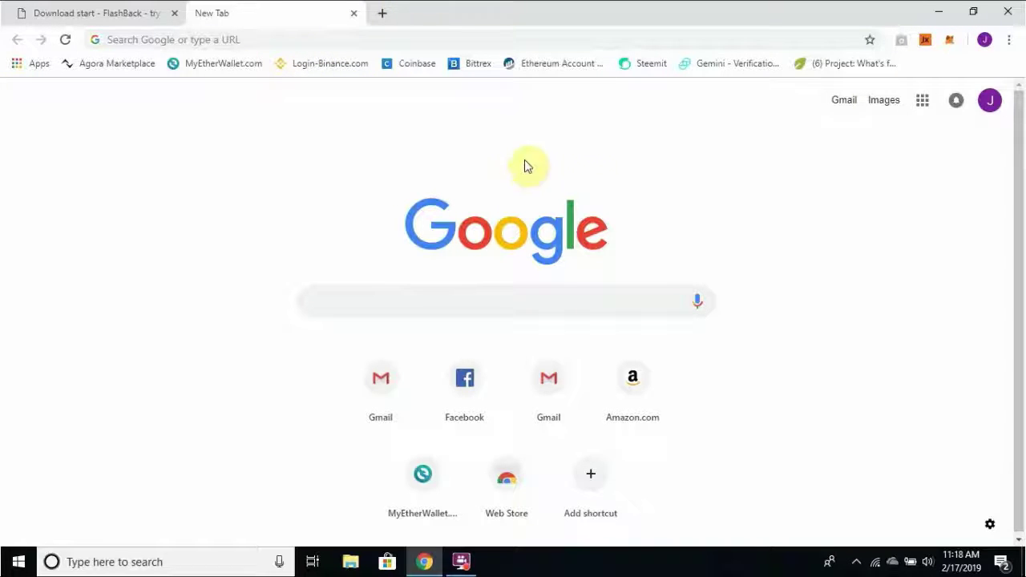
left_click(129, 19)
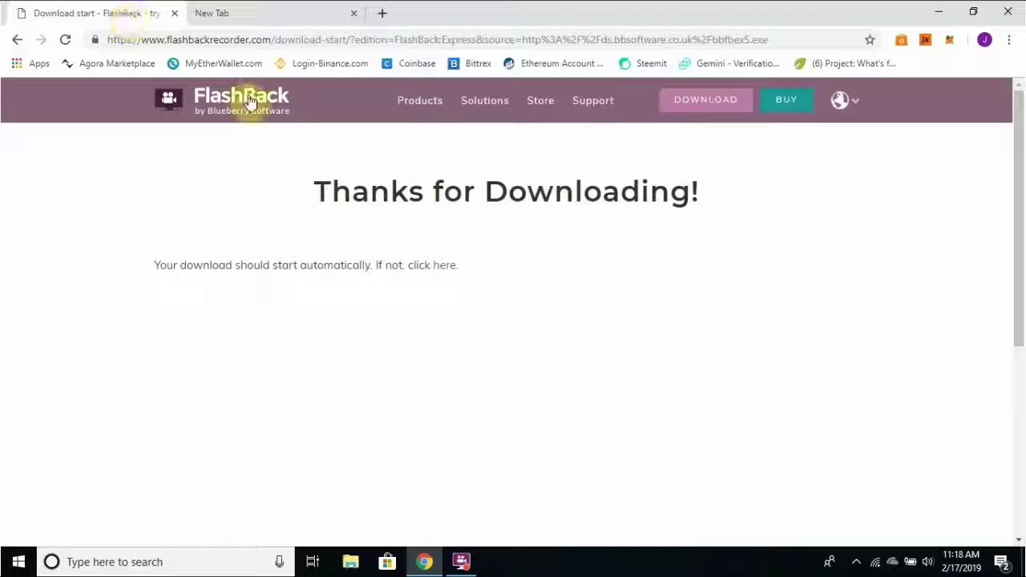
left_click(287, 10)
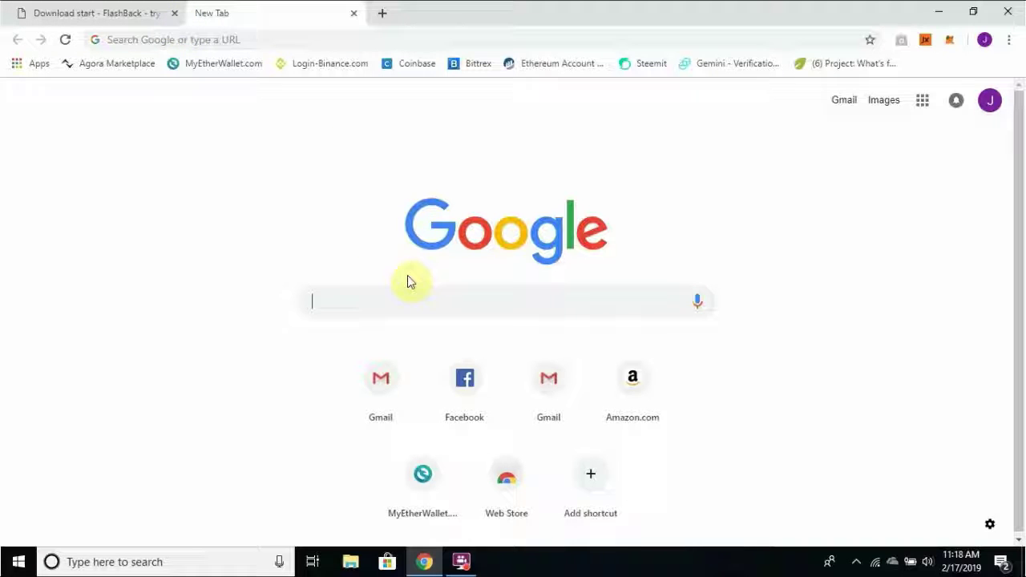
left_click(174, 13)
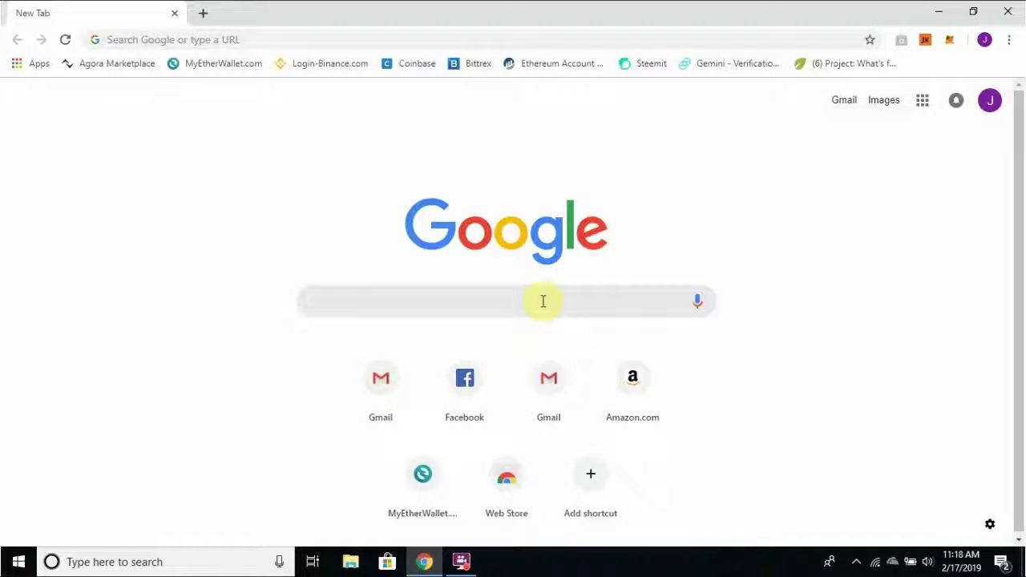
Search Google for "locker" and browse the image results.
type("locker")
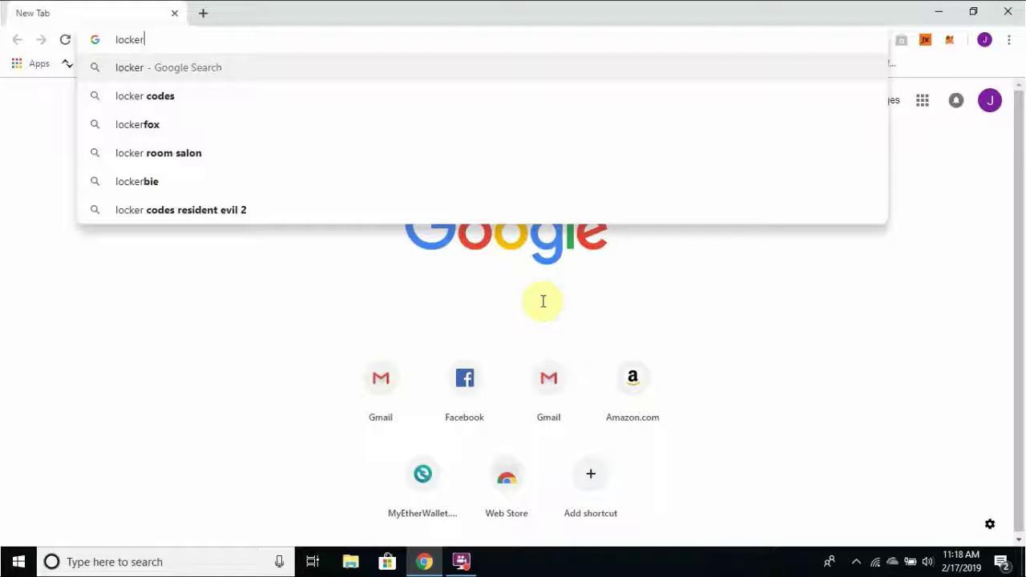
key("Return")
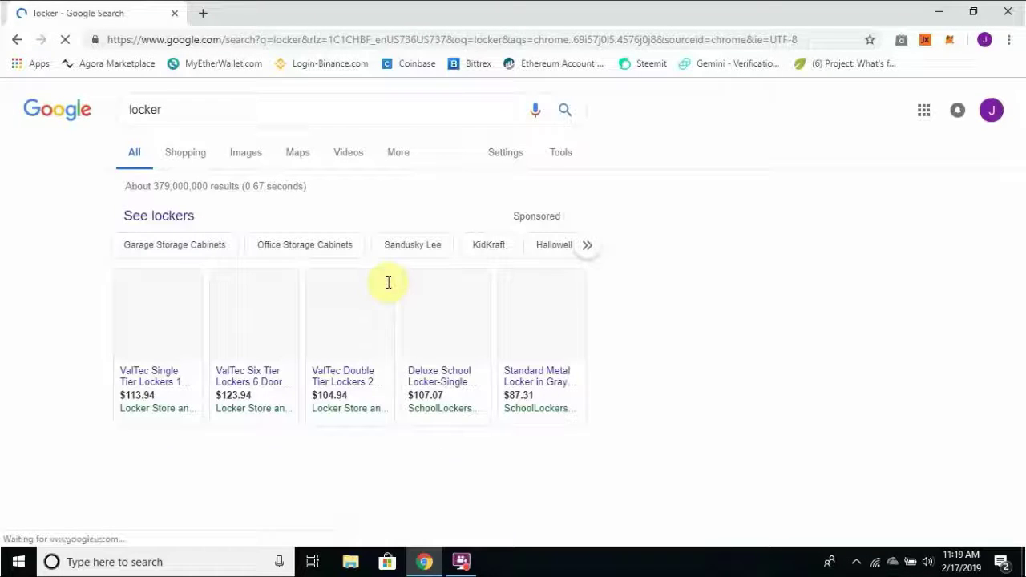
left_click(240, 163)
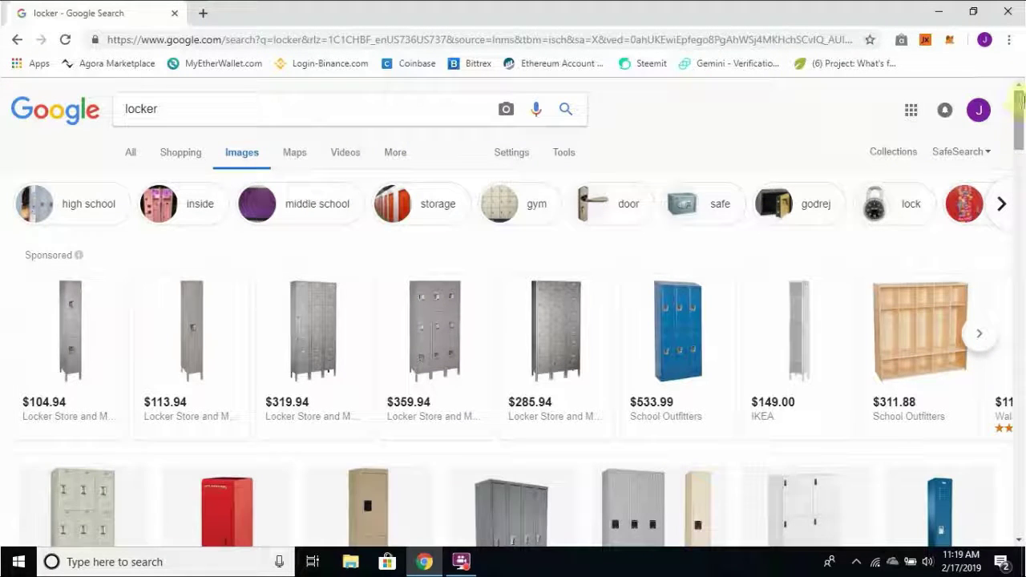
scroll(1021, 108, "down", 3)
scroll(1021, 108, "up", 3)
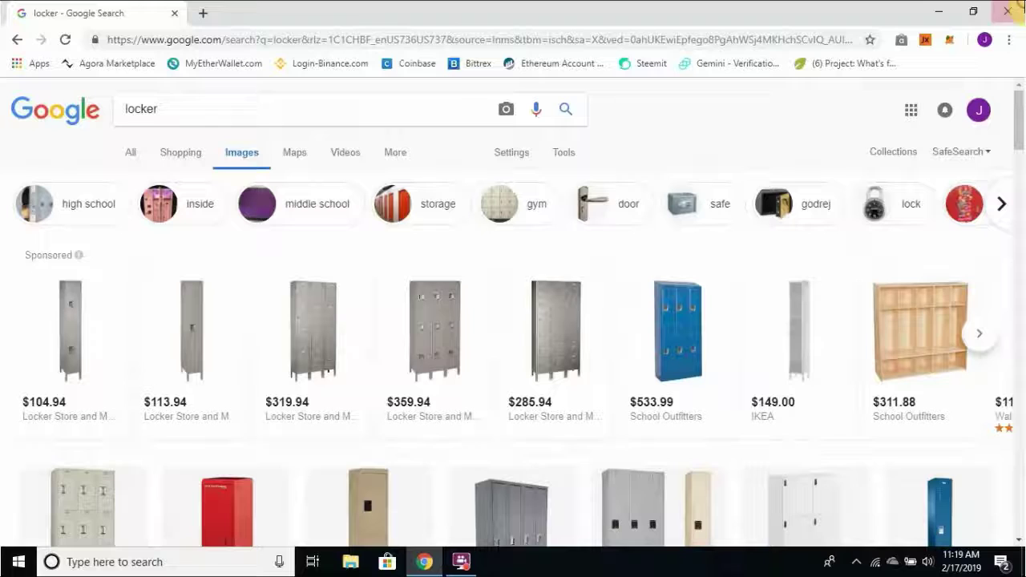
Refine the image search to "stuffing in locker".
left_click(165, 117)
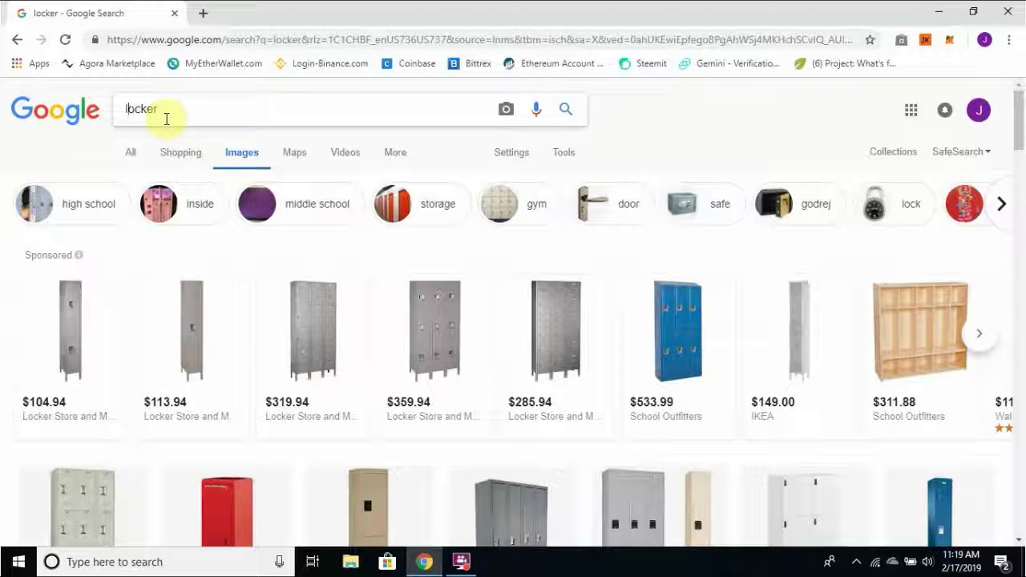
key("Home")
type("stuff")
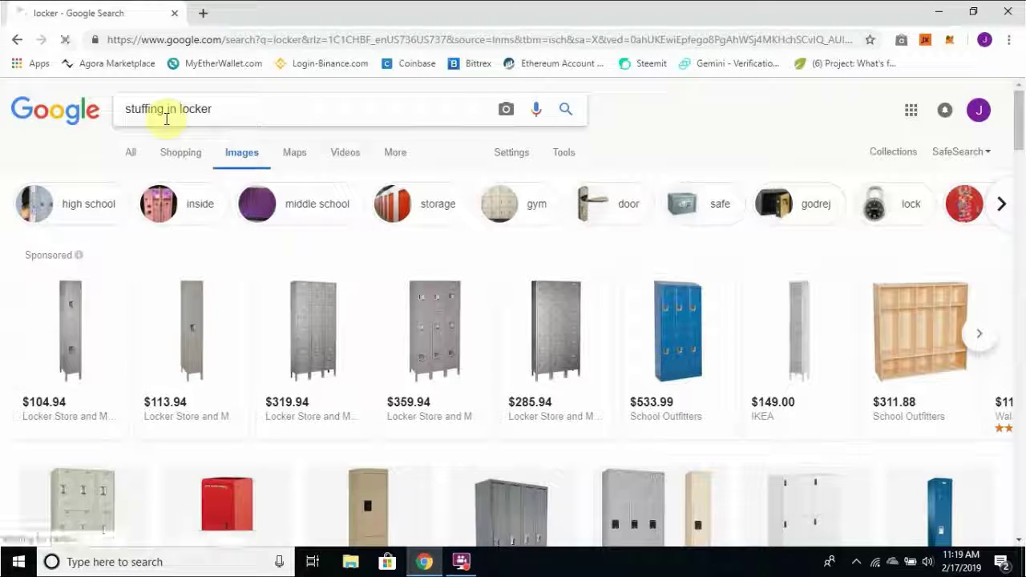
key("Return")
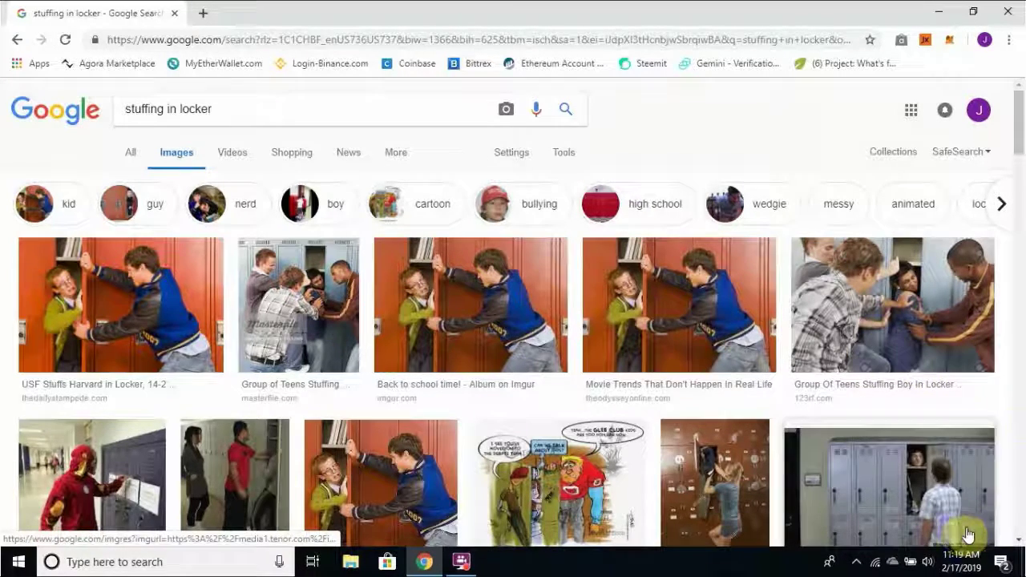
Save the first image result, the boy being pushed into a red locker, as "Stuffing in locker" in the scrap images folder.
left_click(99, 345)
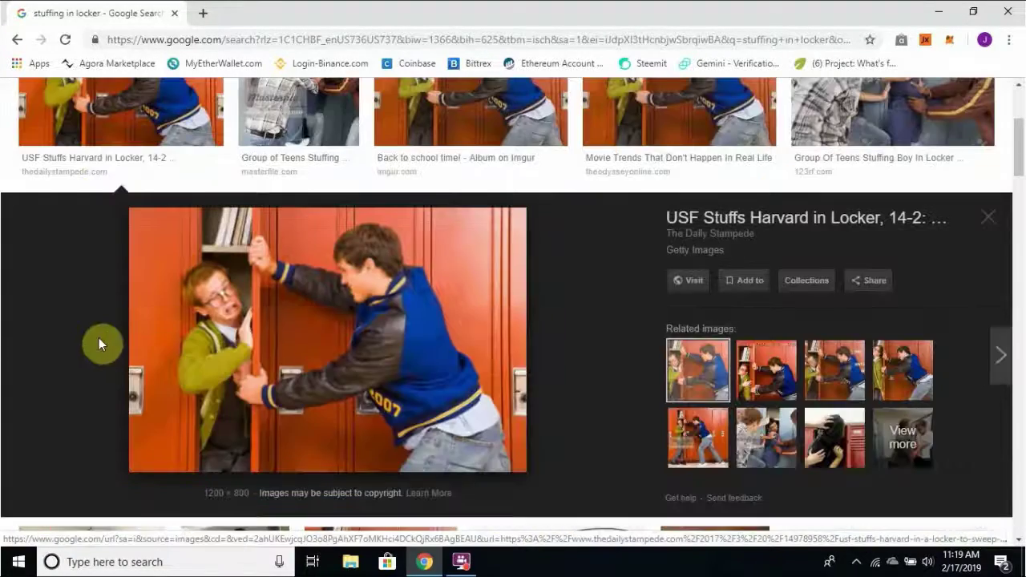
right_click(333, 346)
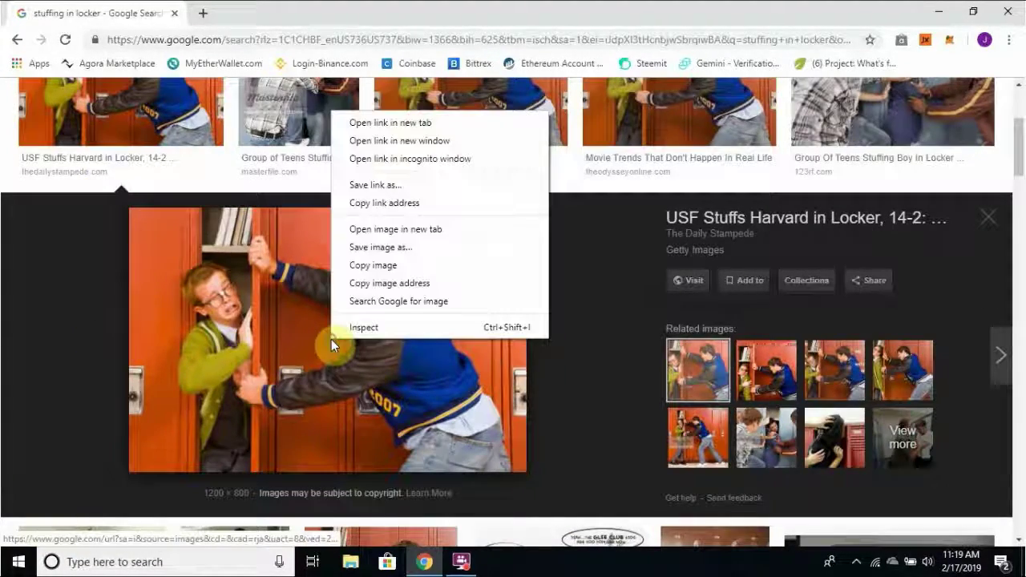
left_click(389, 247)
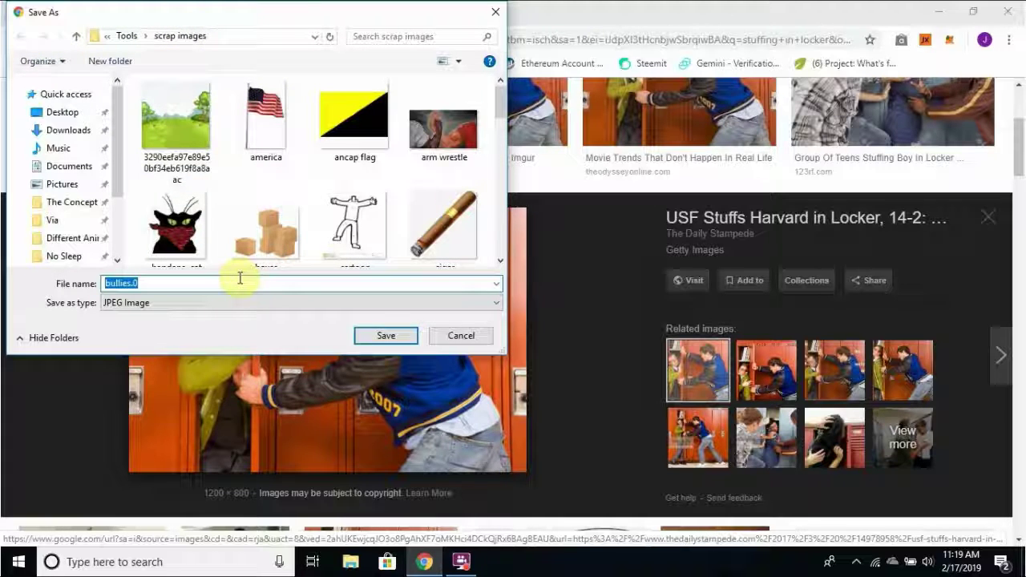
left_click_drag(240, 279, 93, 290)
type("Stuffing i")
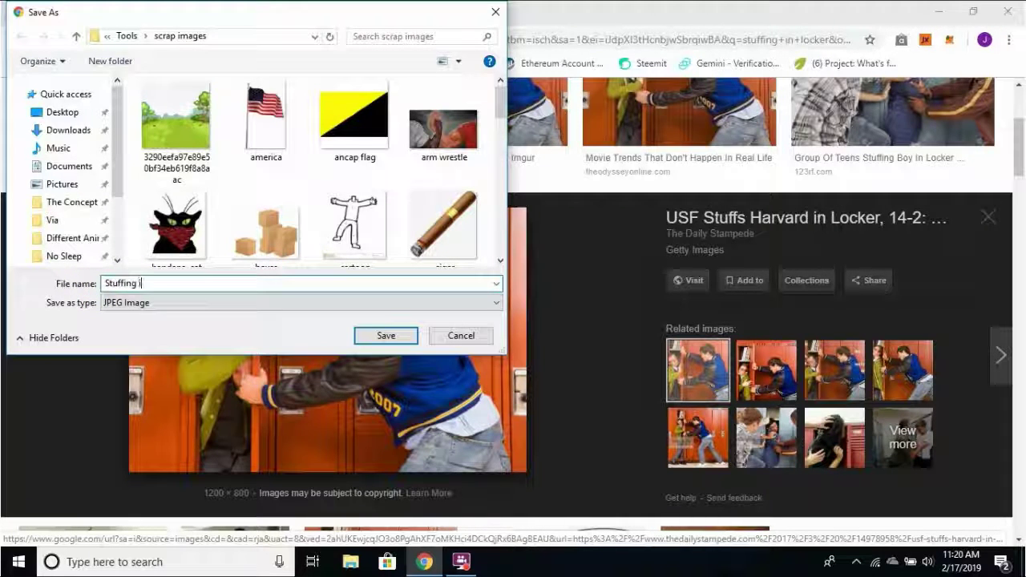
type("n loc")
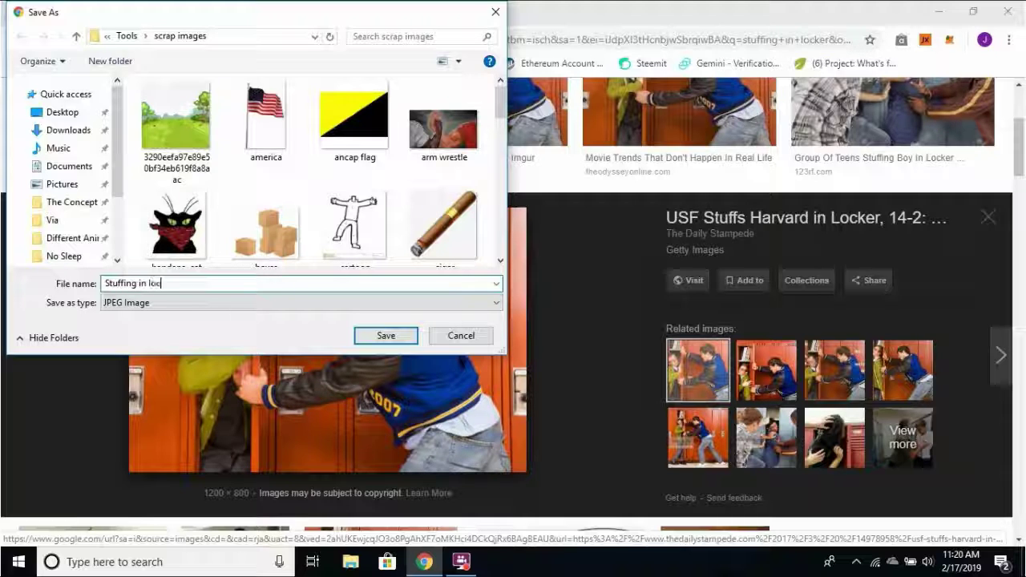
type("ker")
left_click(372, 335)
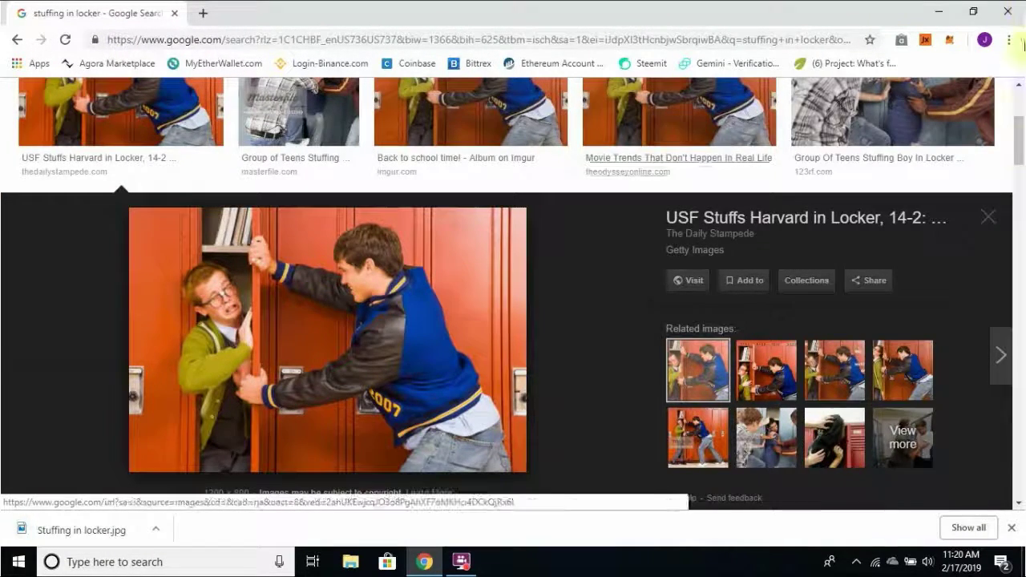
Close the enlarged image preview, minimize the browser and open paint.net.
left_click(995, 226)
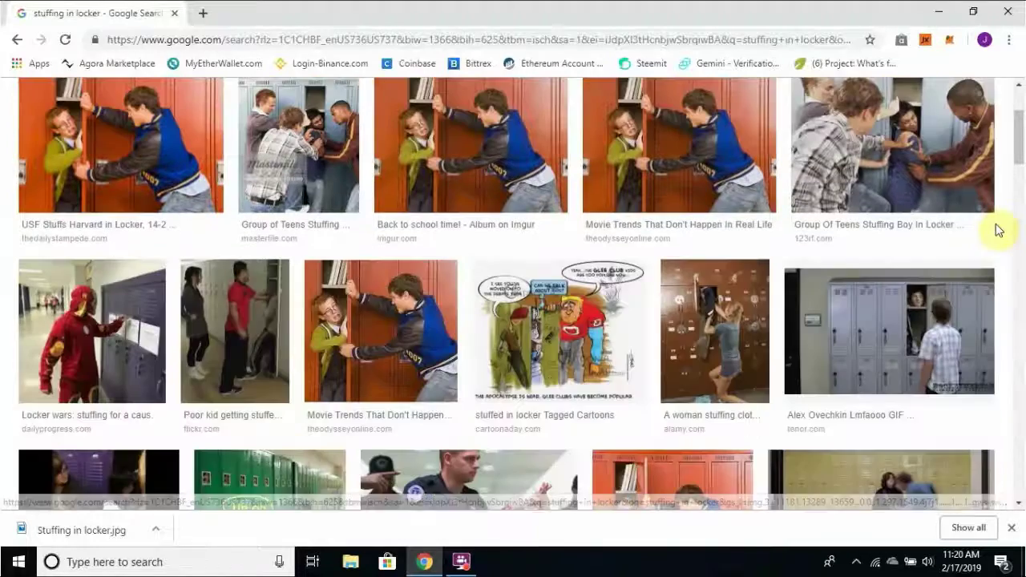
left_click(949, 13)
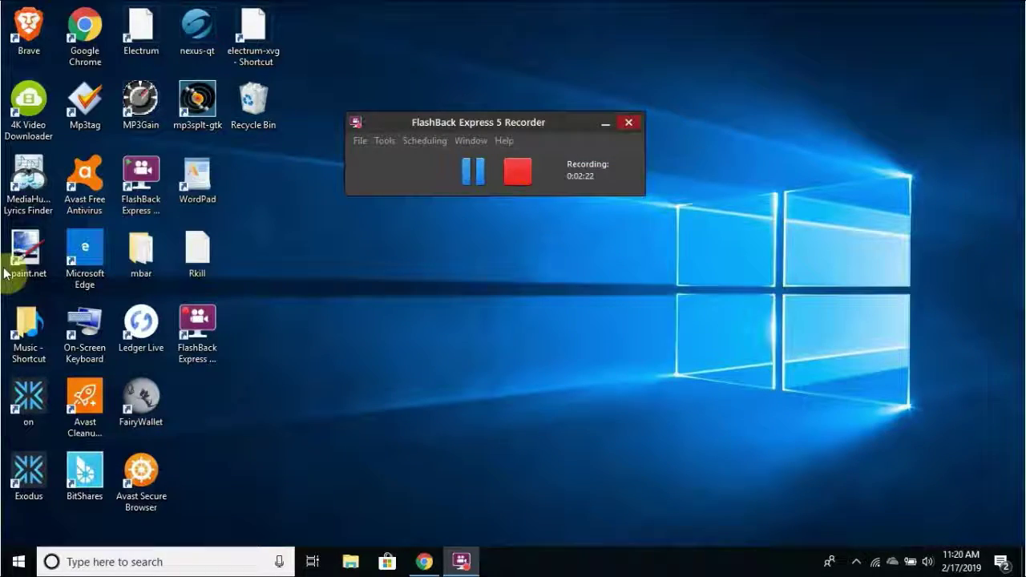
double_click(22, 268)
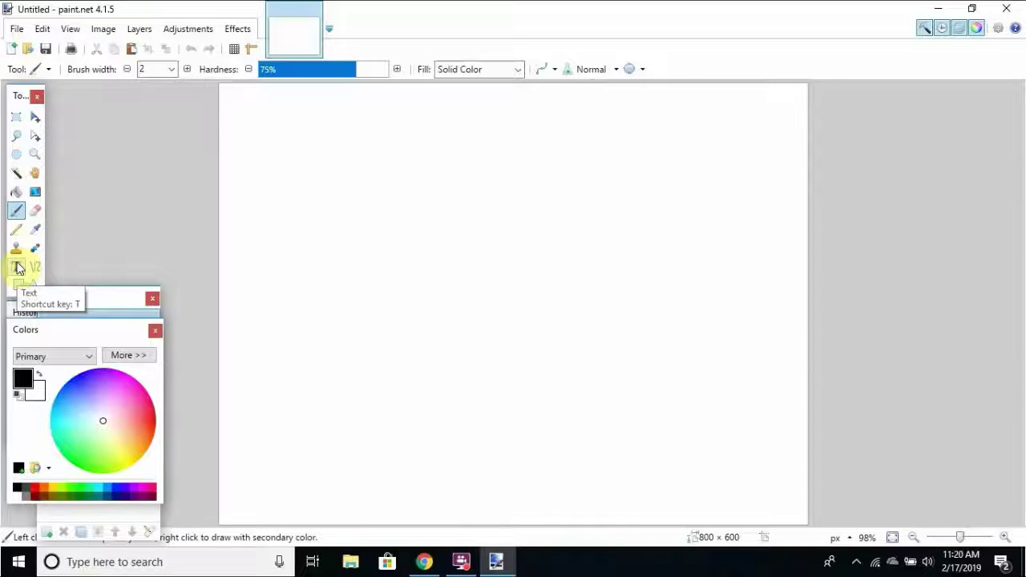
Hide the Colors window and move the Layers window so it covers less of the History window.
left_click_drag(57, 328, 57, 332)
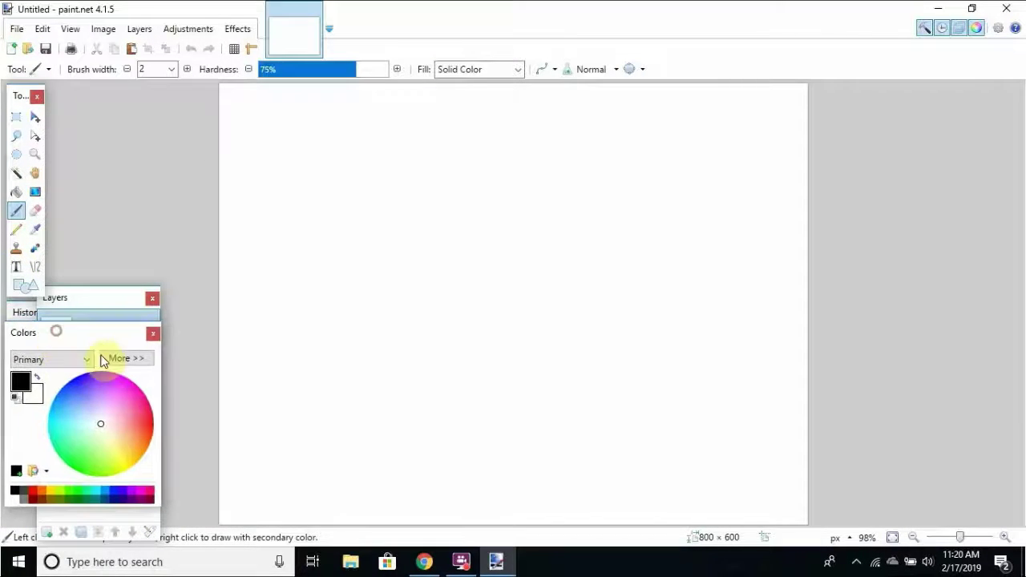
left_click_drag(103, 361, 75, 361)
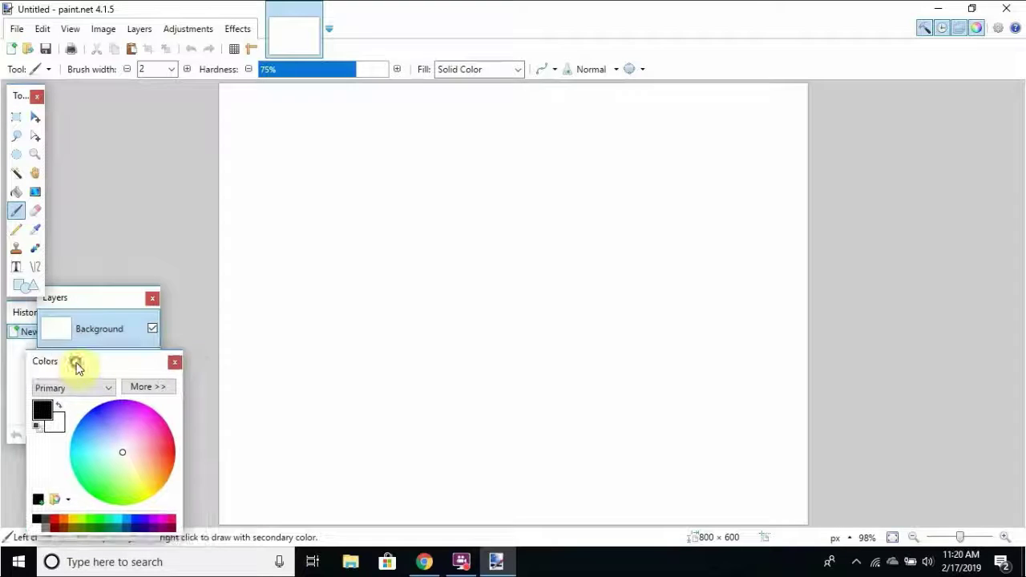
left_click(176, 364)
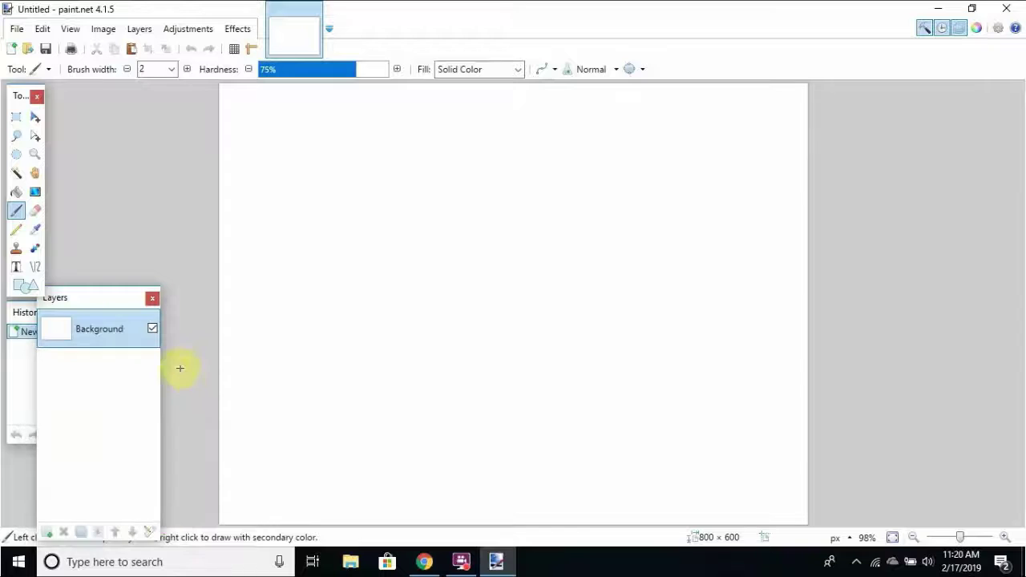
left_click(982, 29)
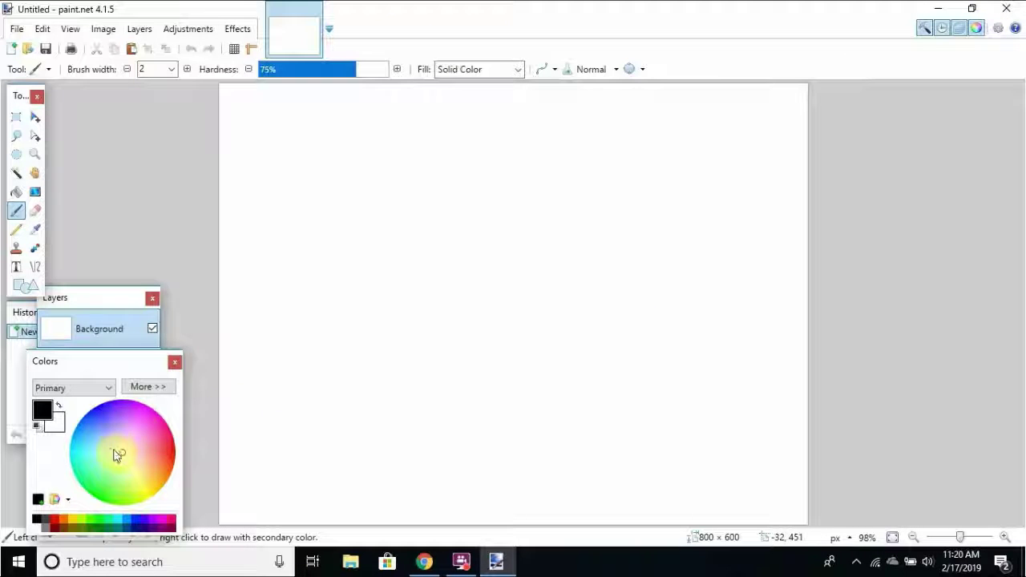
left_click(175, 361)
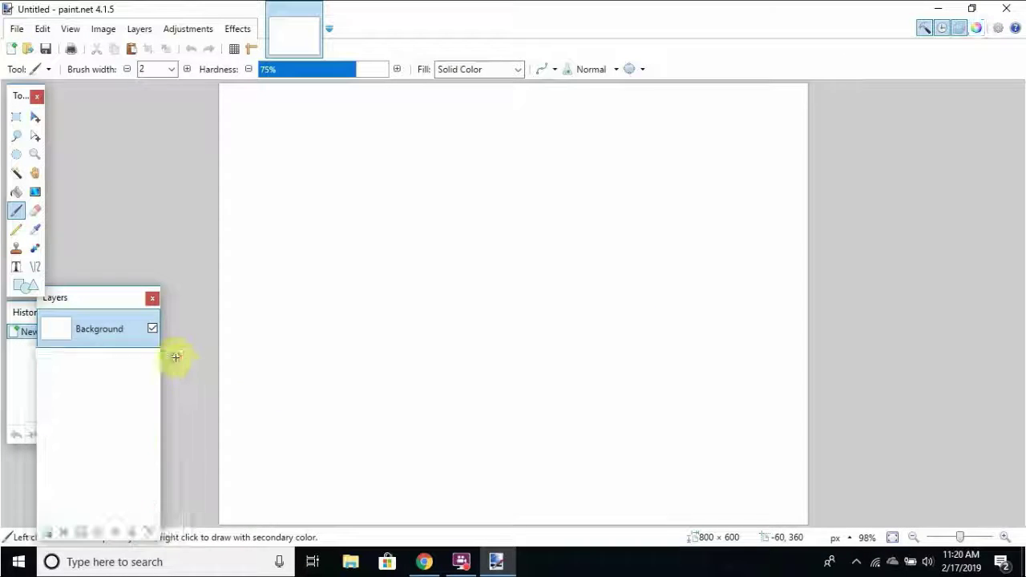
left_click_drag(105, 293, 142, 293)
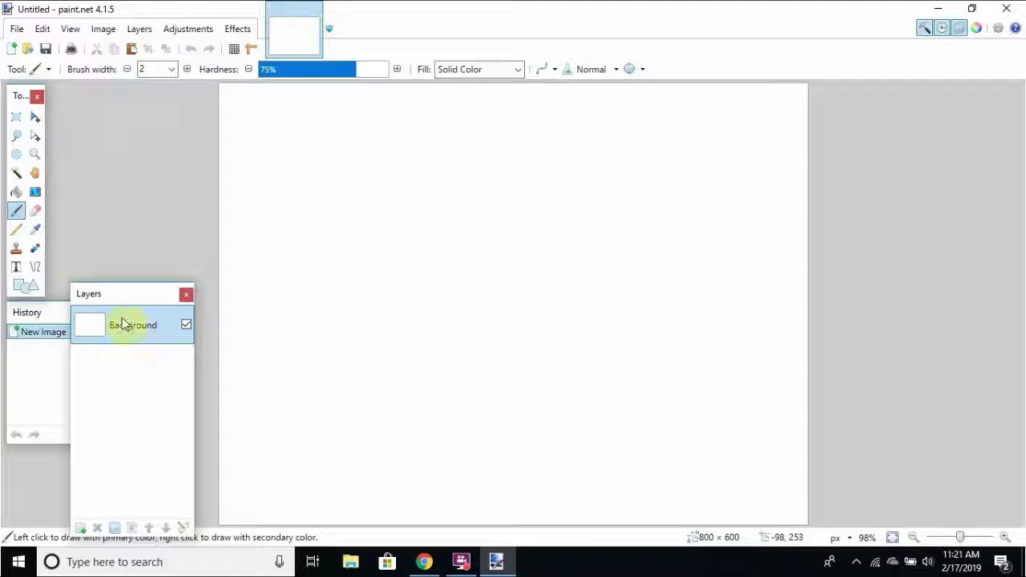
Erase the whole white Background layer to transparency using the Eraser with a brush width of 1000.
left_click(36, 207)
left_click(147, 70)
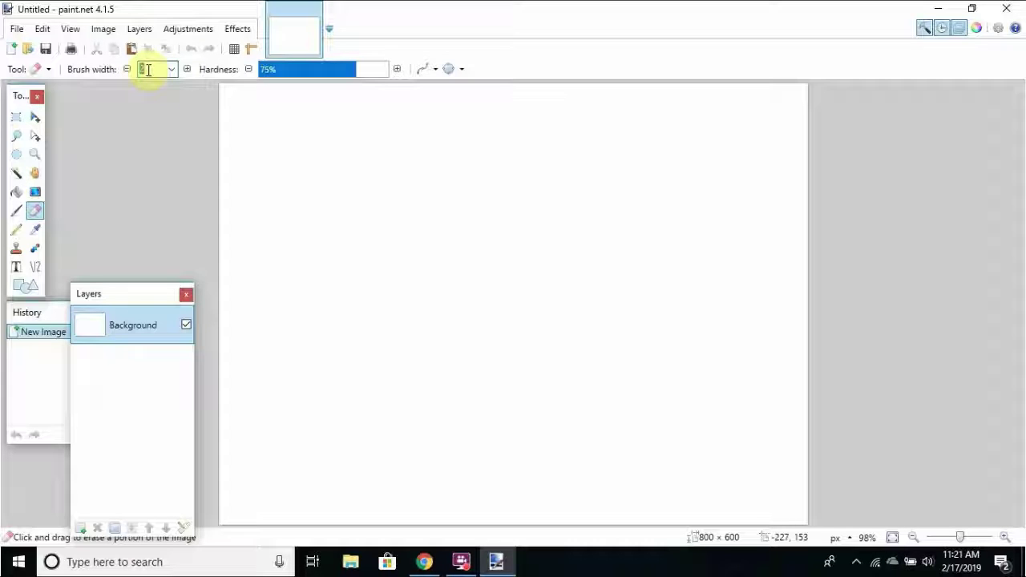
type("100")
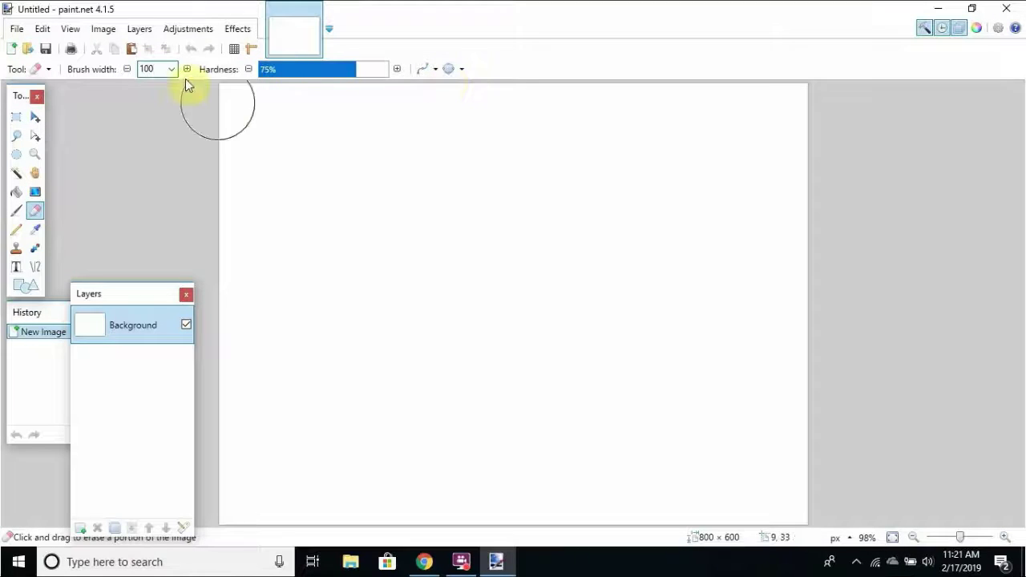
type("0")
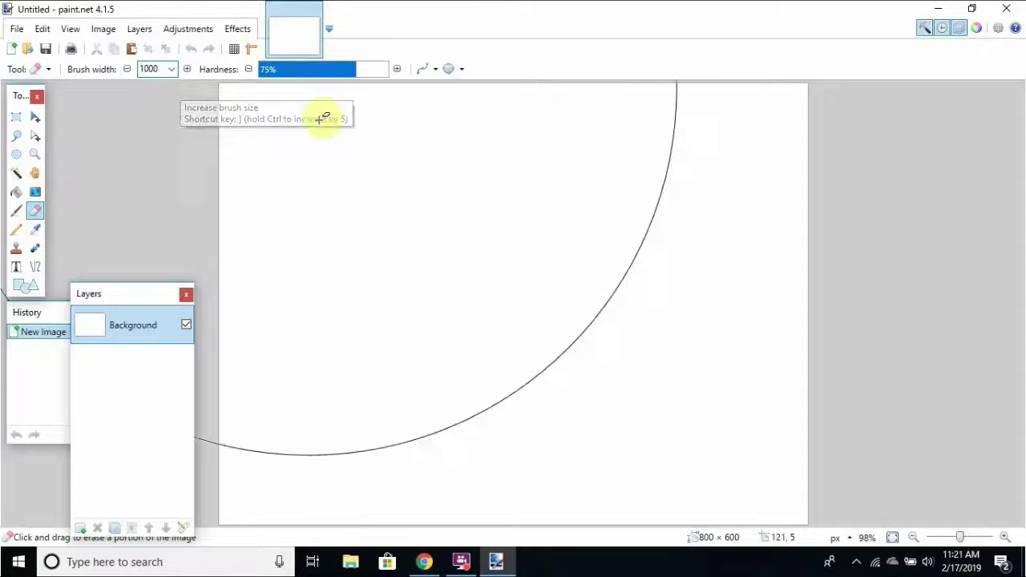
left_click(667, 343)
mouse_move(667, 343)
left_mouse_down()
mouse_move(717, 339)
mouse_move(625, 338)
left_mouse_up()
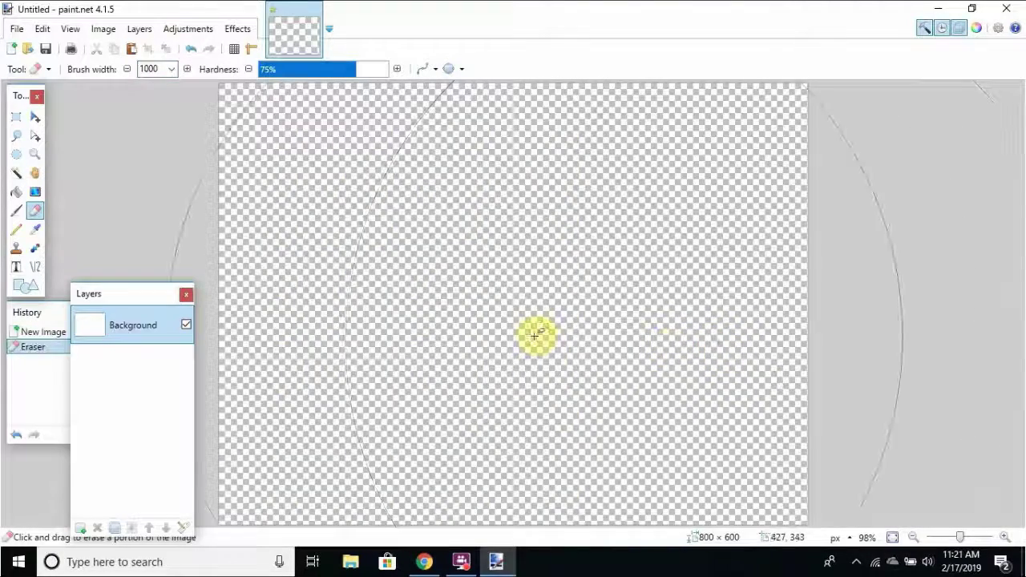
left_click(529, 335)
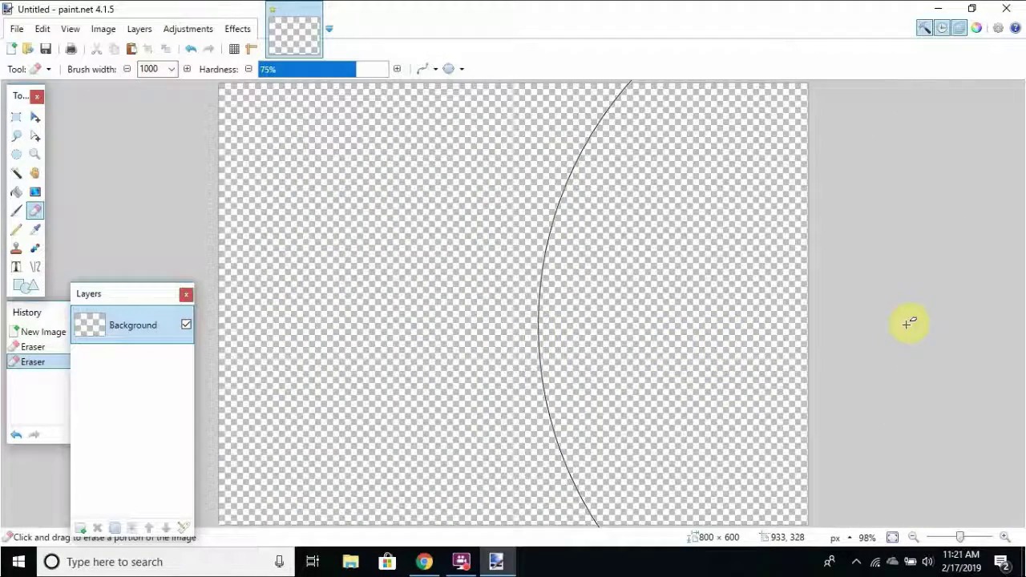
double_click(155, 69)
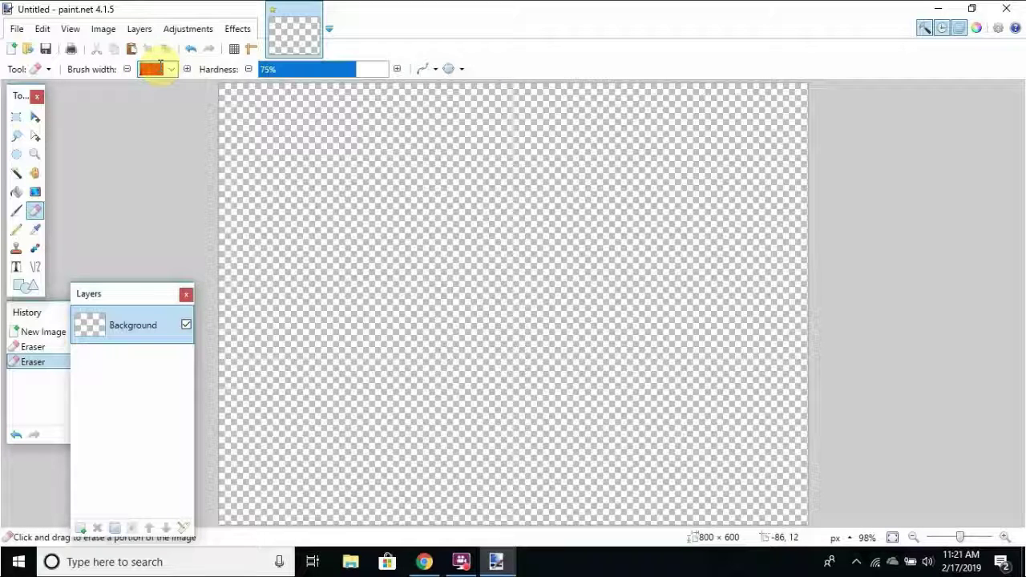
type("2")
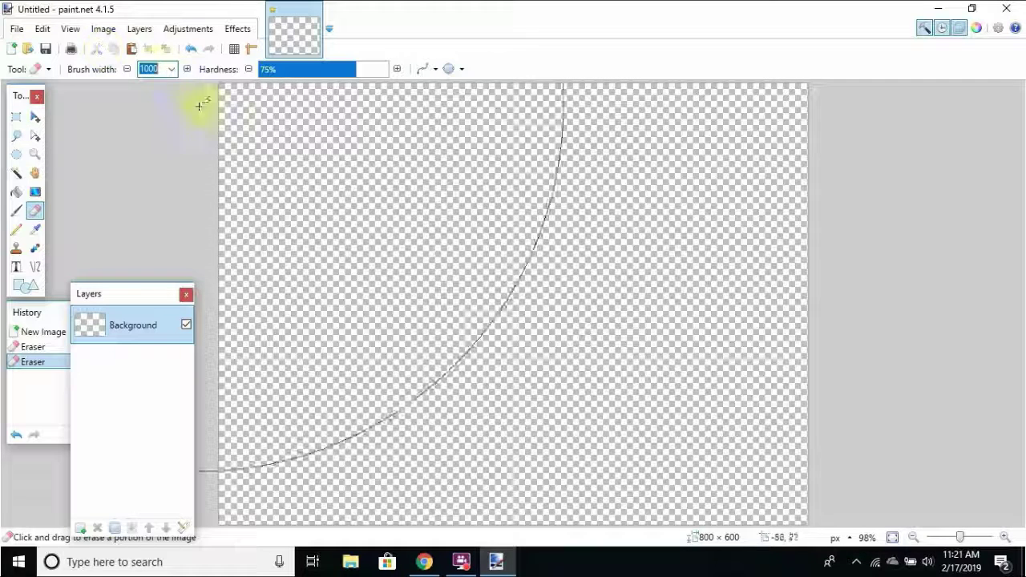
left_click(160, 70)
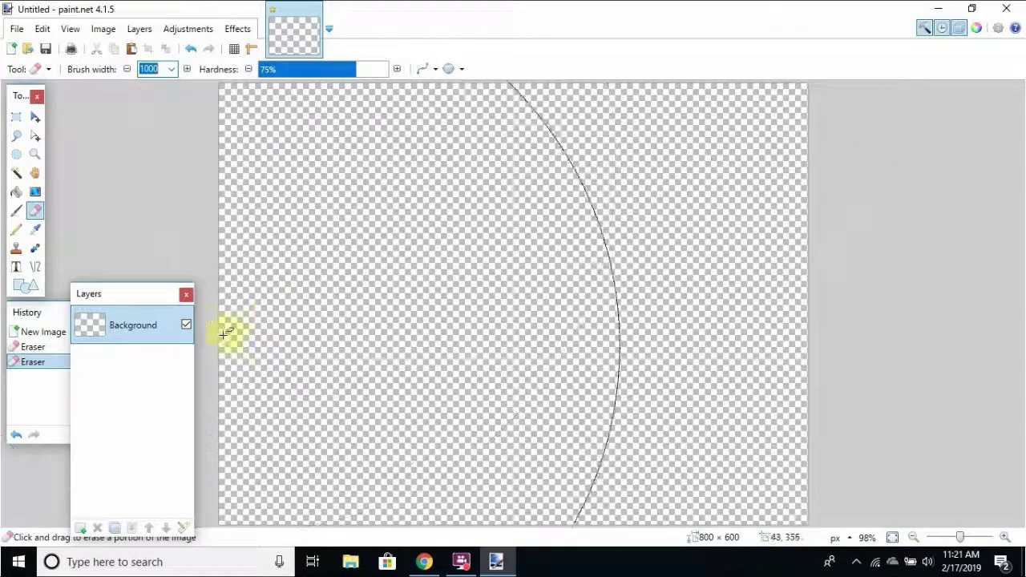
Hide the blank canvas's Background layer and open the Stuffing in locker image from the Tools > scrap images folder.
left_click(187, 325)
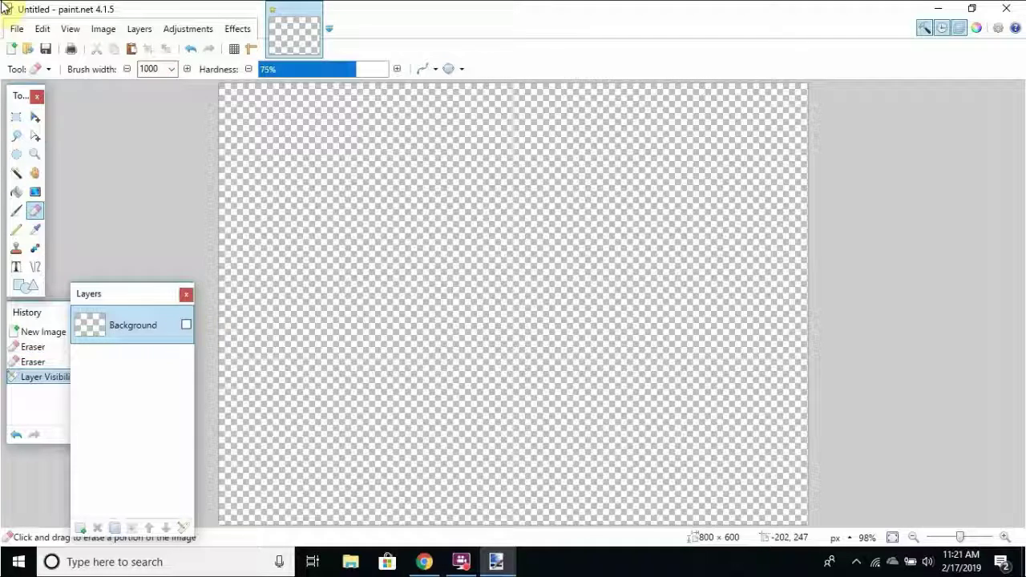
left_click(17, 32)
left_click(58, 57)
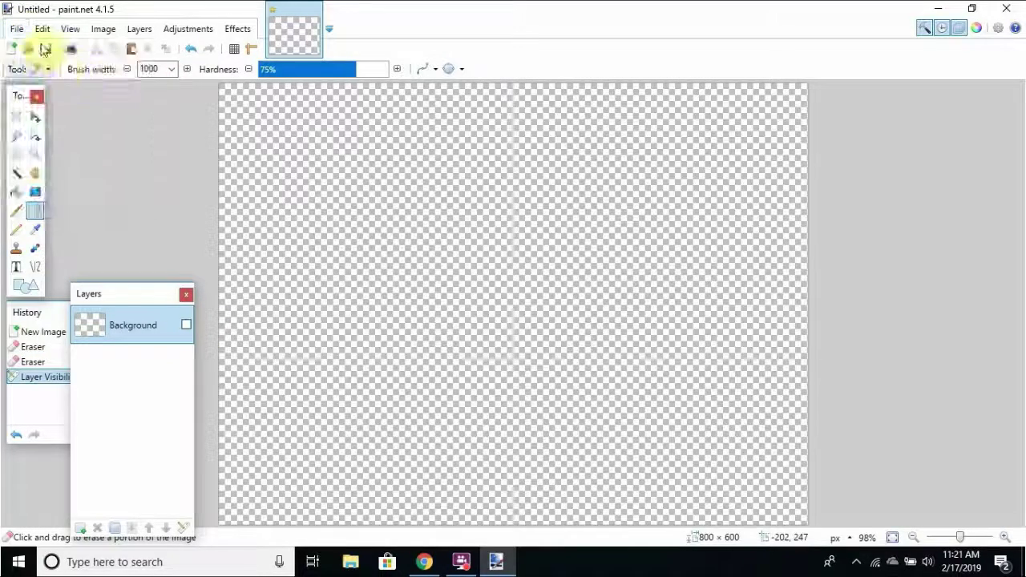
left_click(22, 31)
left_click(16, 29)
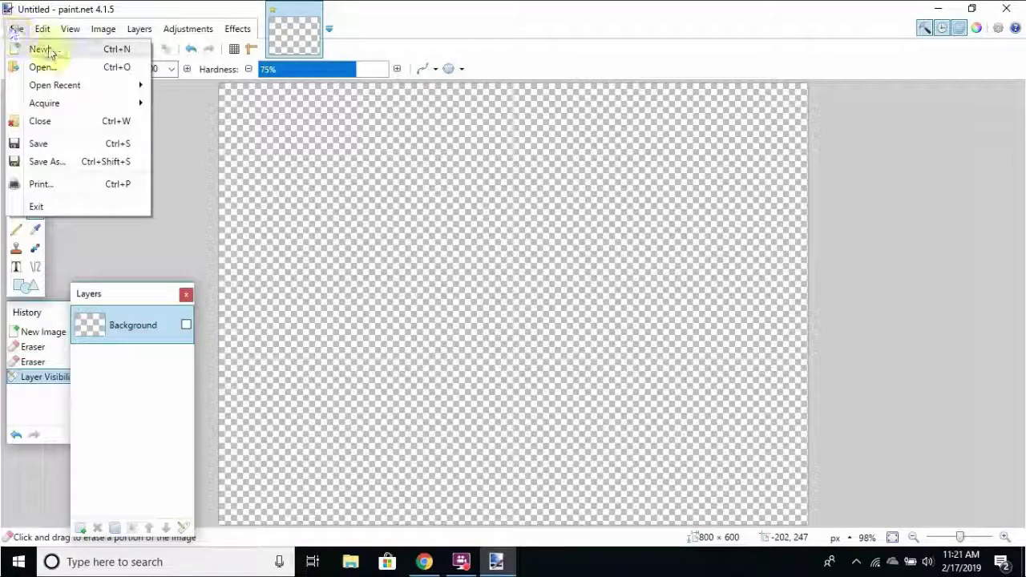
left_click(68, 71)
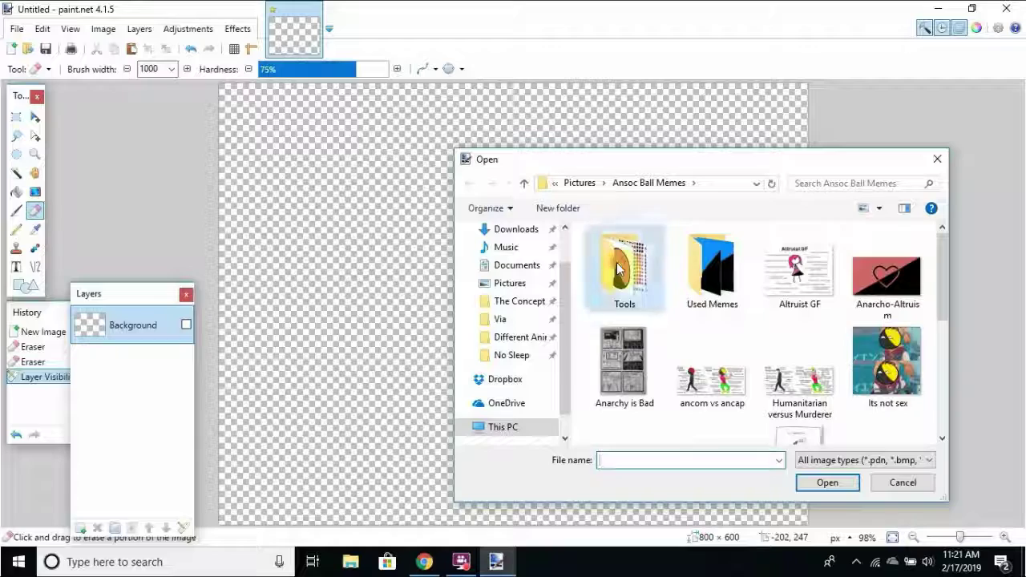
double_click(616, 262)
double_click(814, 264)
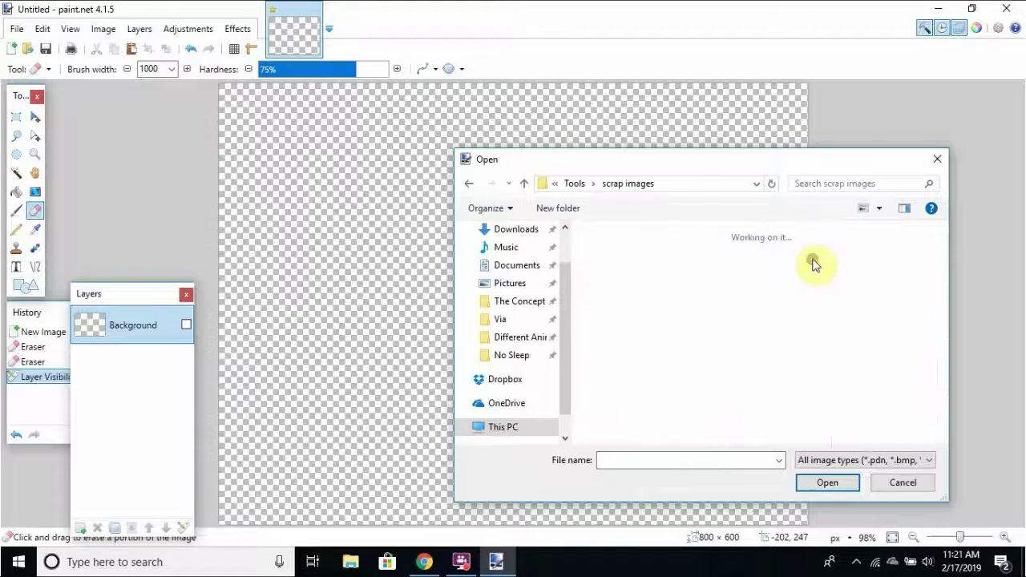
left_click_drag(938, 244, 944, 405)
left_click(884, 277)
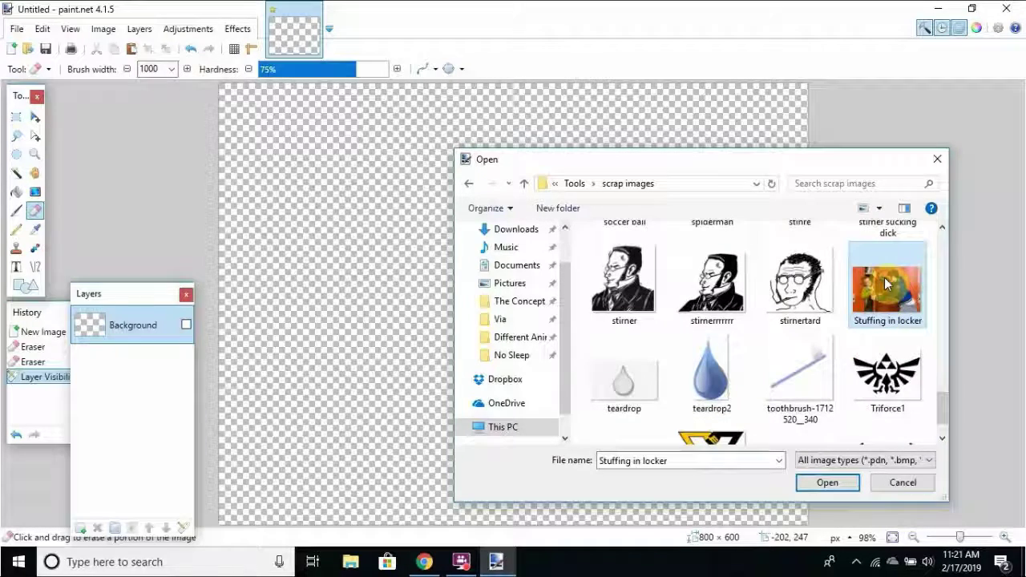
left_click(841, 492)
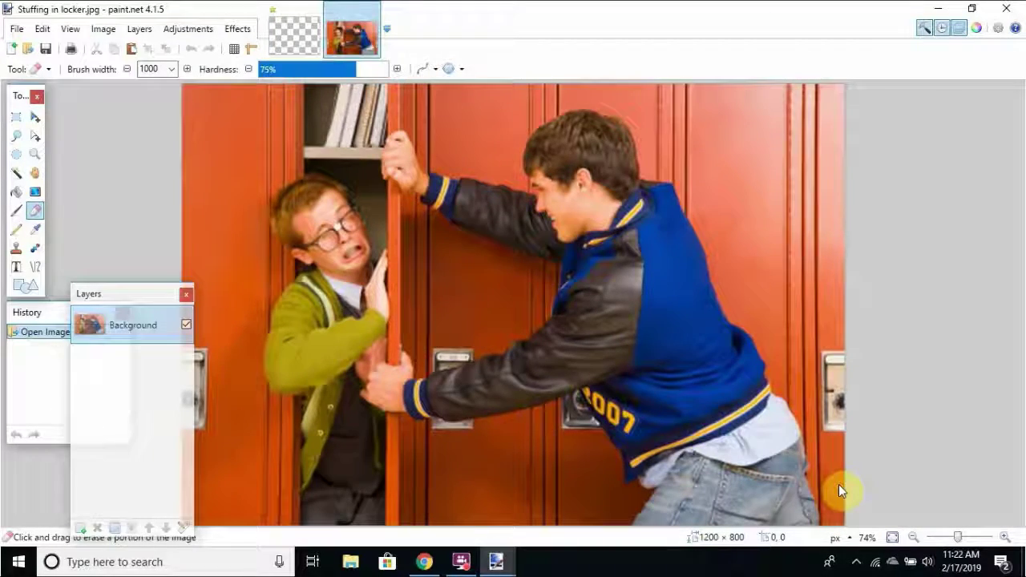
Set the Eraser's brush width to 25 and move the Tools window over the middle of the locker image.
left_click(916, 540)
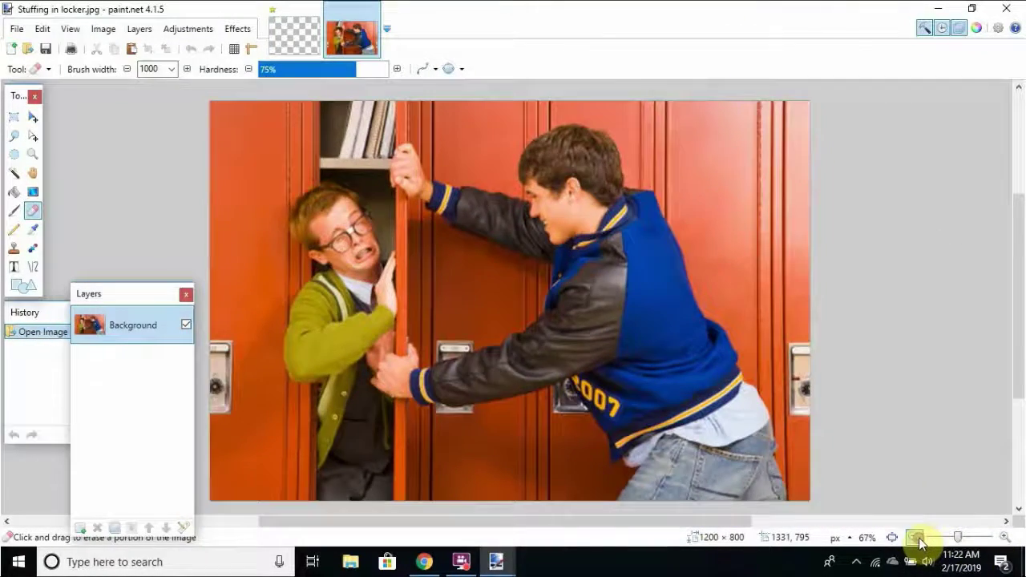
left_click(916, 540)
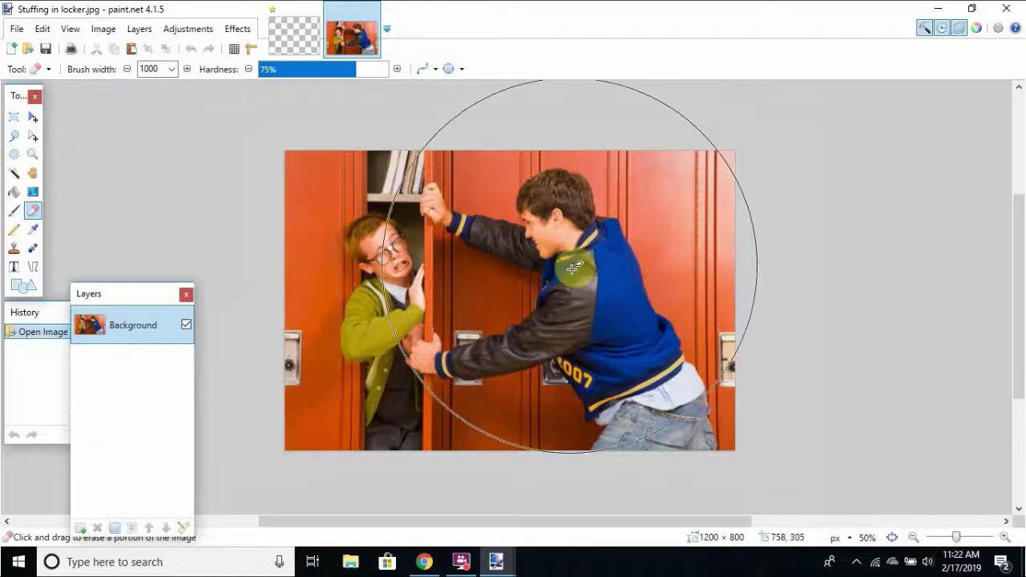
double_click(154, 69)
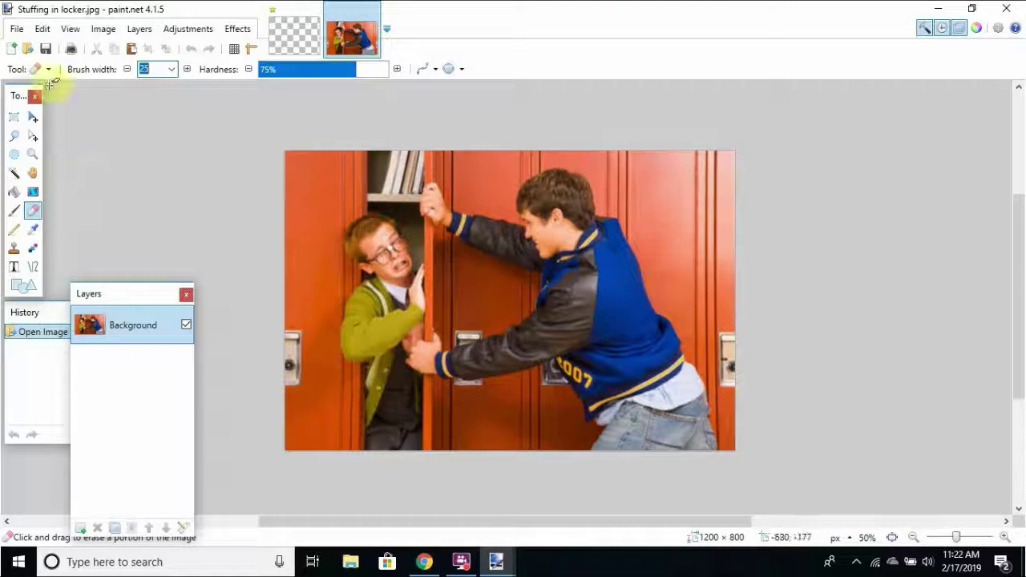
left_click_drag(21, 96, 499, 172)
Make a rectangular selection about 347 × 283 pixels over the blue jacket's upper back and reduce its height to about 221 pixels.
left_click(492, 192)
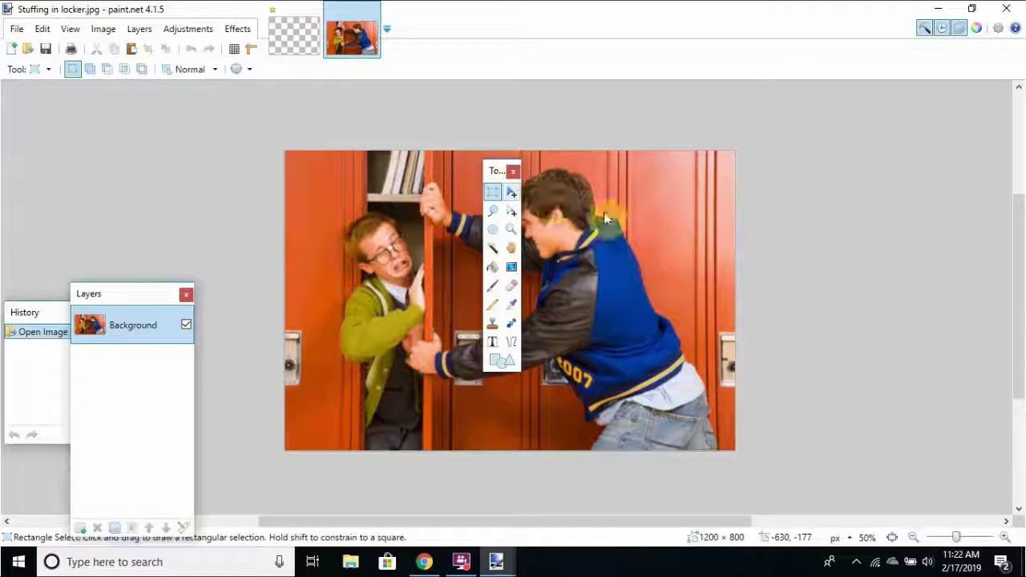
left_click_drag(554, 208, 683, 314)
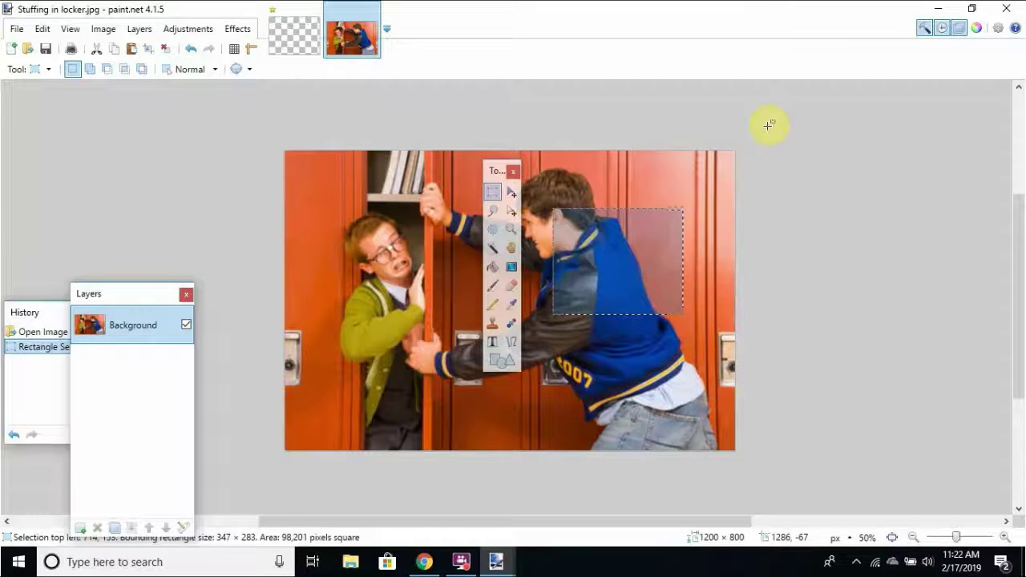
left_click(511, 213)
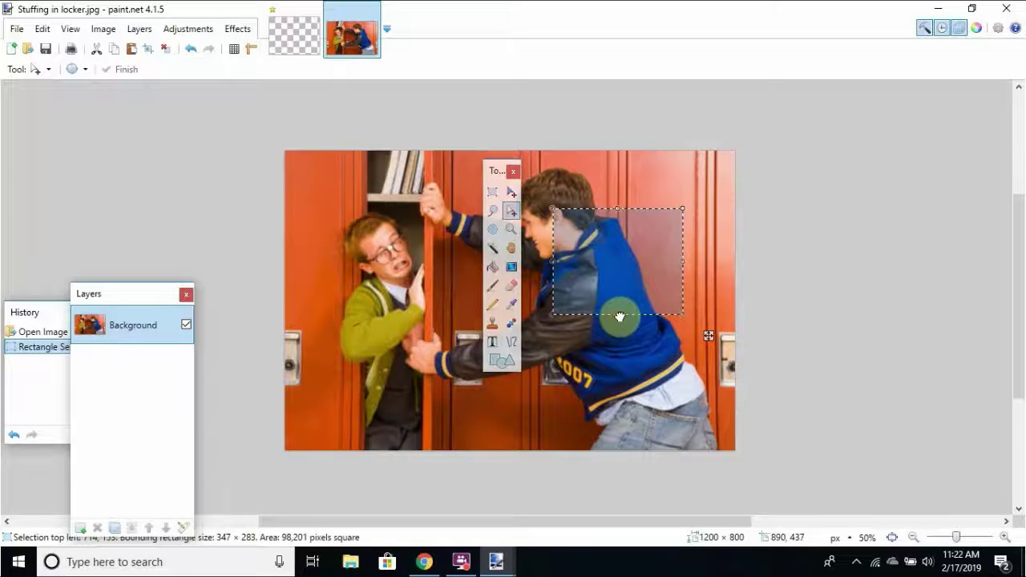
left_click_drag(620, 316, 658, 291)
Try to move the selected jacket pixels down and to the right, undo the move, and deselect the area.
left_click(517, 196)
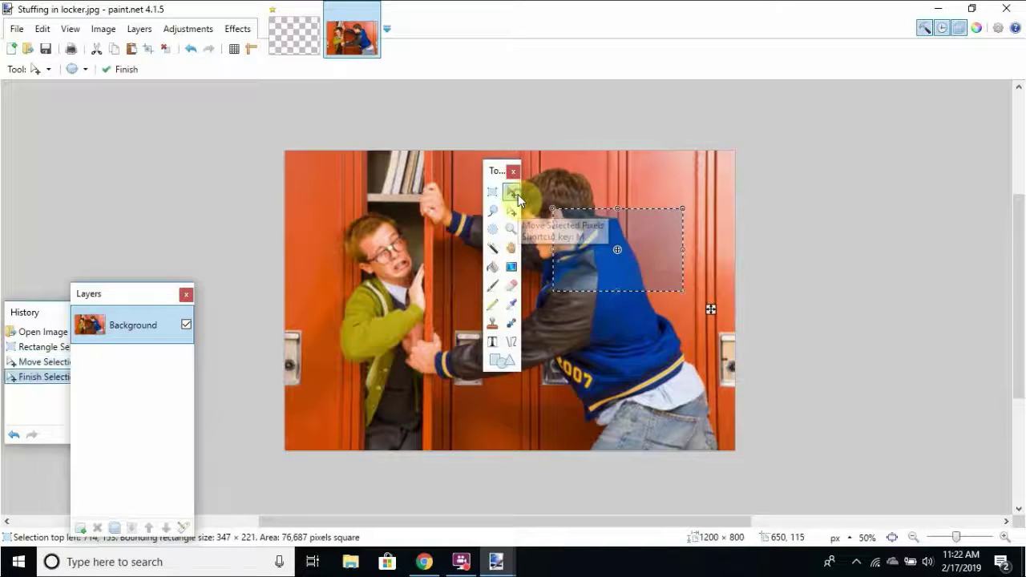
left_click_drag(630, 200, 663, 249)
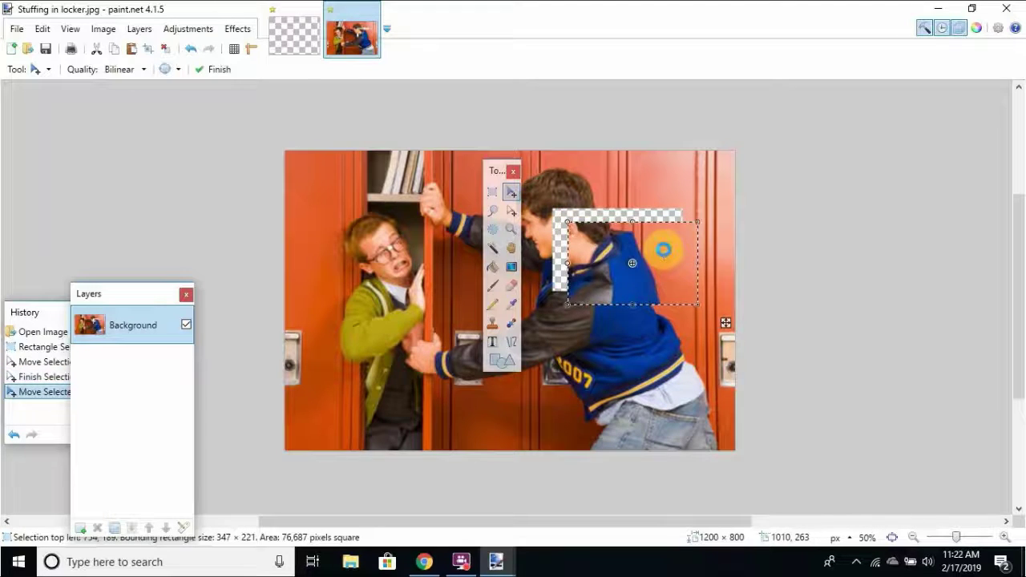
key("ctrl+z")
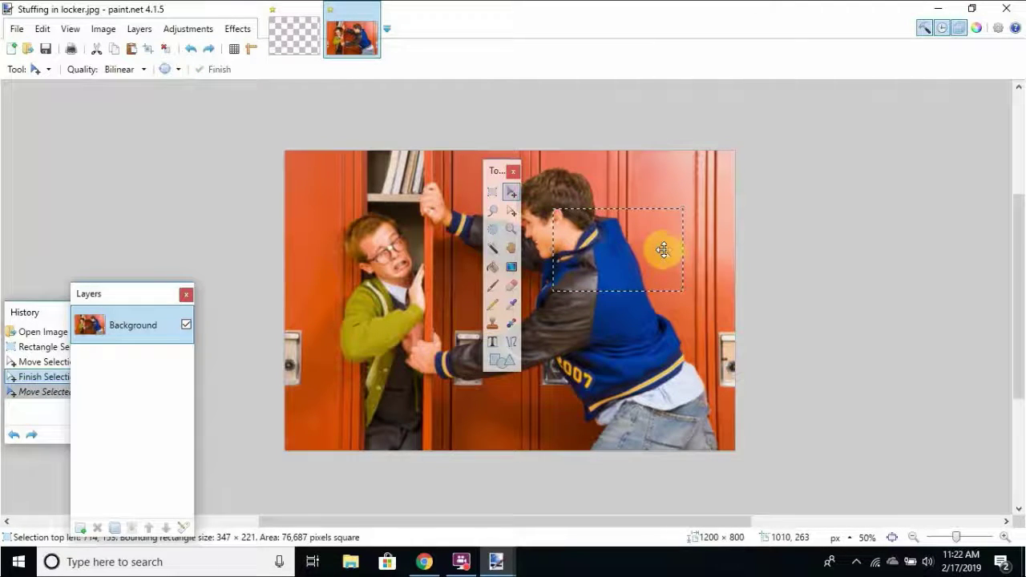
key("ctrl+d")
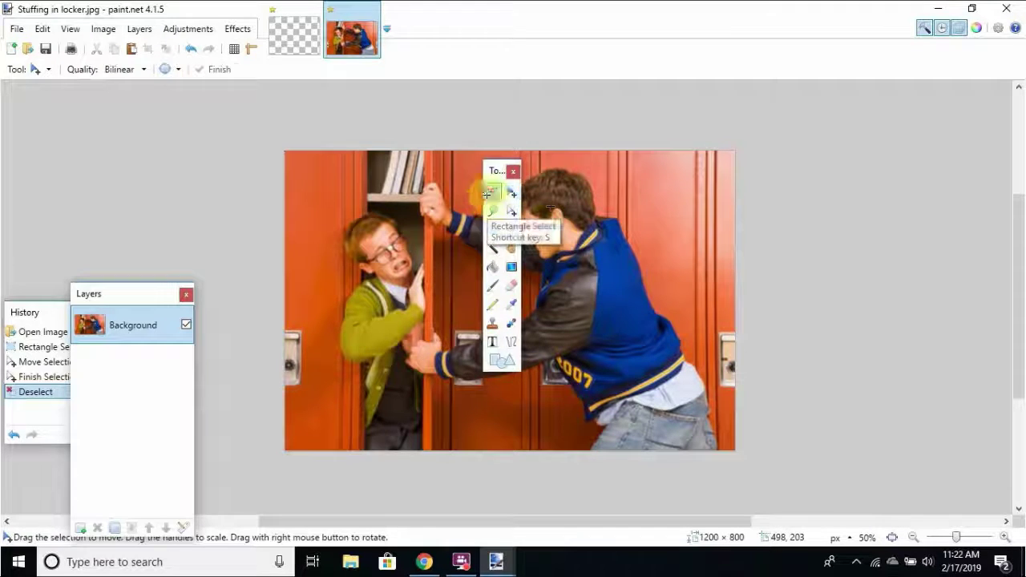
Make a rectangular selection on the jacket, replace it with a freehand Lasso selection around the boy in the locker, and deselect.
left_click(492, 193)
left_click_drag(589, 218, 685, 315)
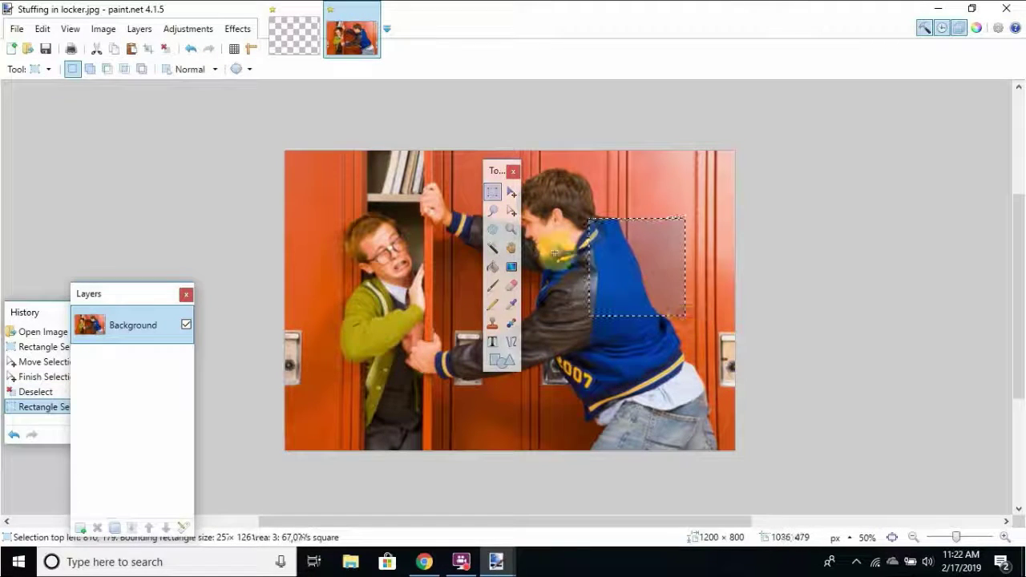
left_click(492, 210)
left_click(356, 218)
mouse_move(356, 218)
left_mouse_down()
mouse_move(449, 400)
mouse_move(446, 329)
mouse_move(465, 231)
mouse_move(430, 192)
mouse_move(387, 197)
mouse_move(344, 231)
left_mouse_up()
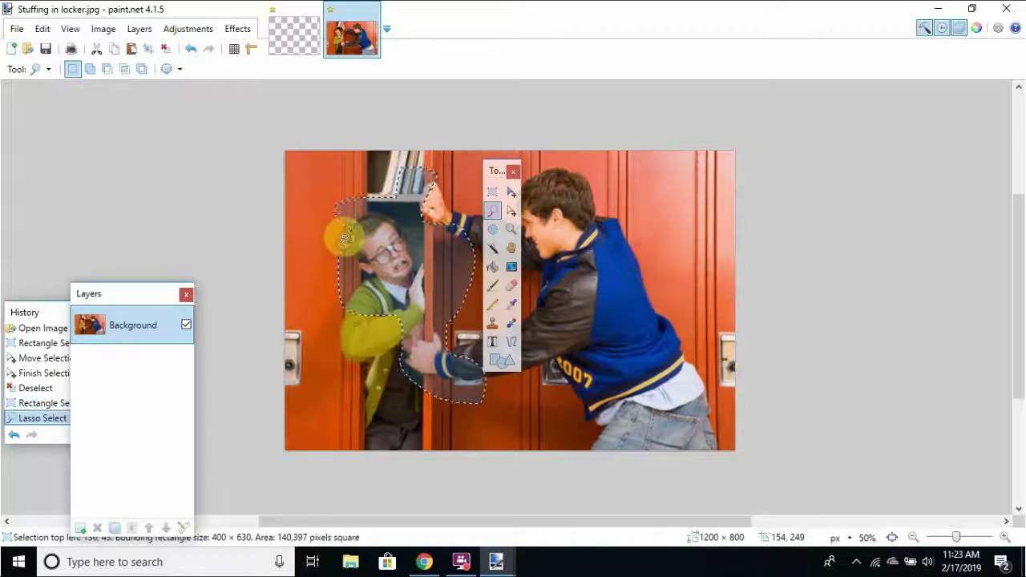
left_click(647, 274)
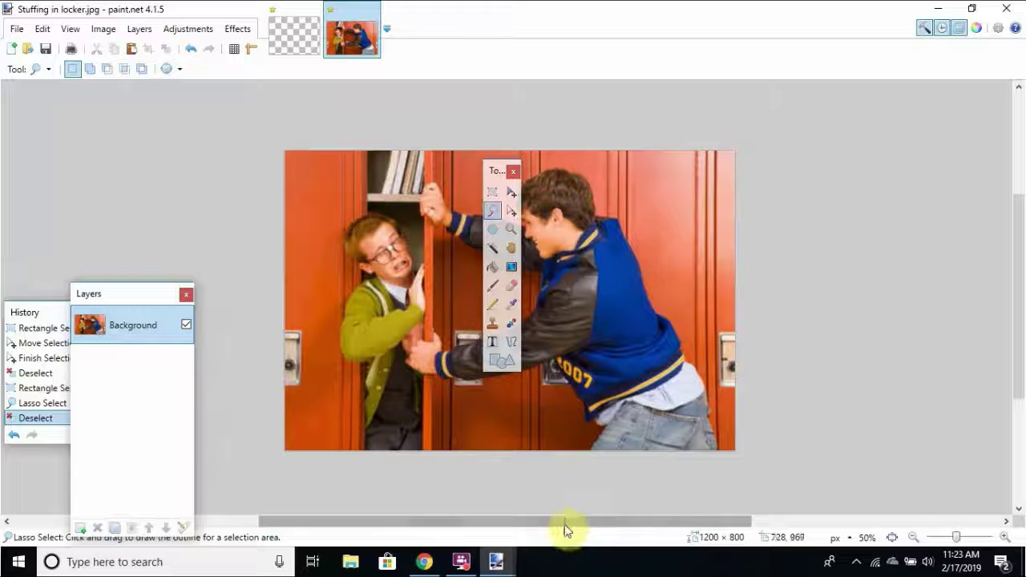
Make an elliptical selection about 451 × 325 pixels over the back of the blue jacket and deselect it.
mouse_move(566, 522)
left_mouse_down()
mouse_move(627, 517)
mouse_move(554, 525)
left_mouse_up()
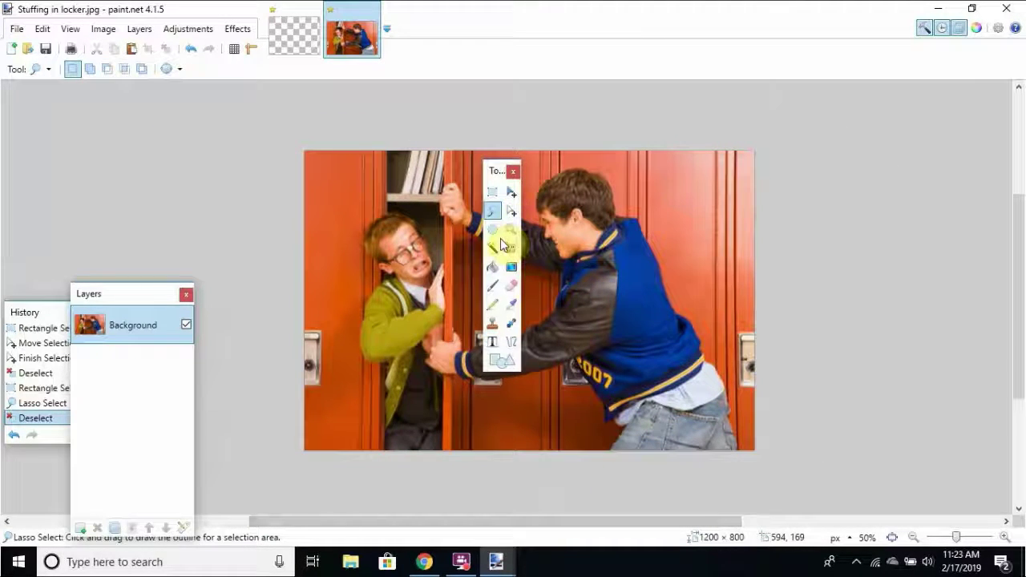
left_click(492, 229)
left_click_drag(564, 226, 743, 355)
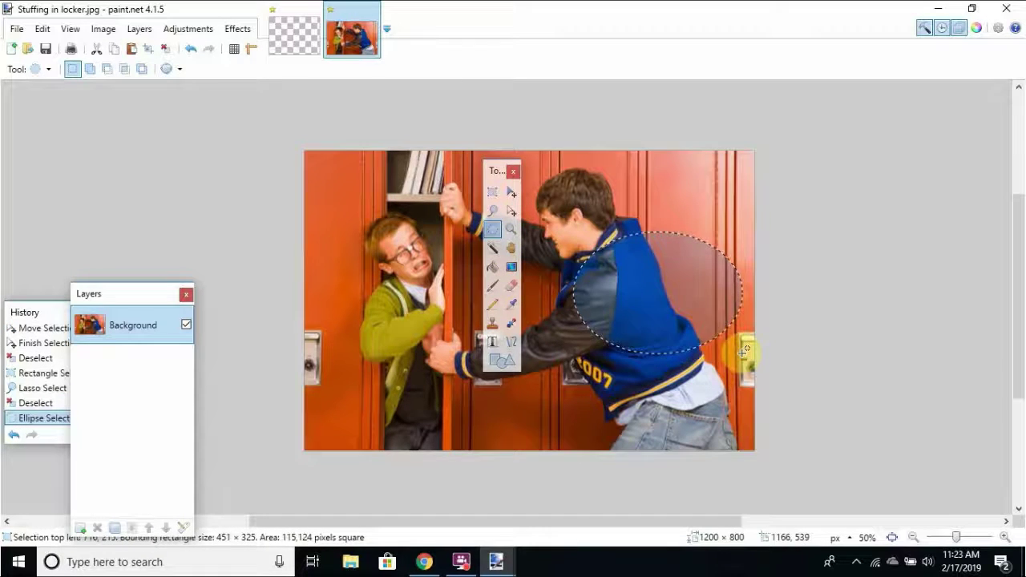
left_click(672, 263)
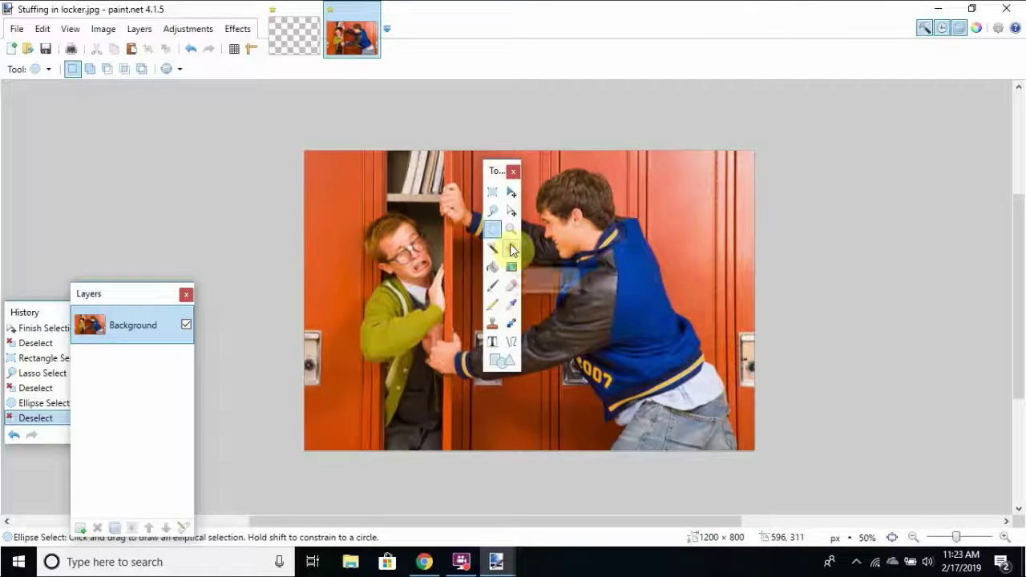
Switch to the Paint Bucket tool and set its tolerance to 64%.
left_click(511, 248)
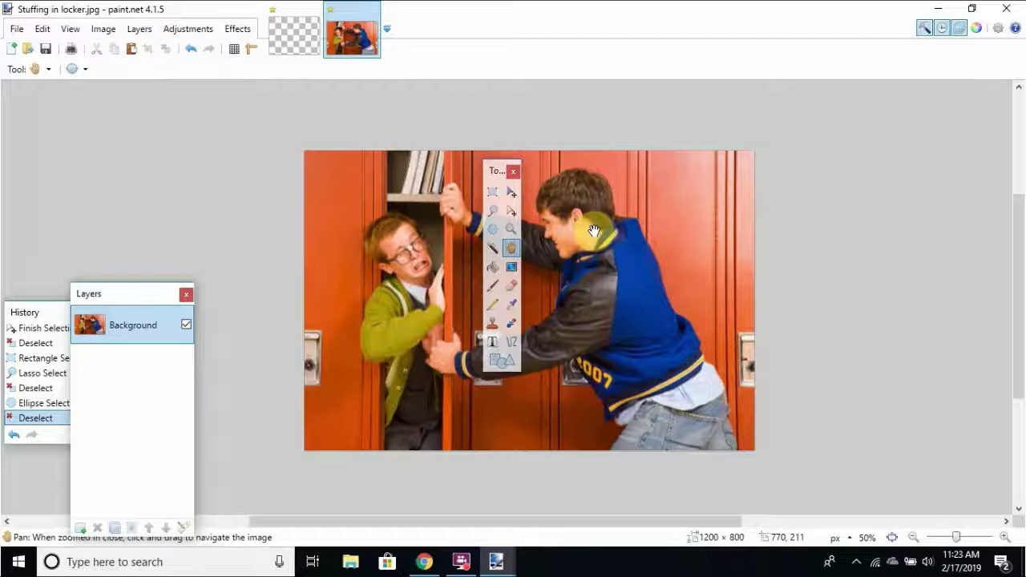
left_click(492, 269)
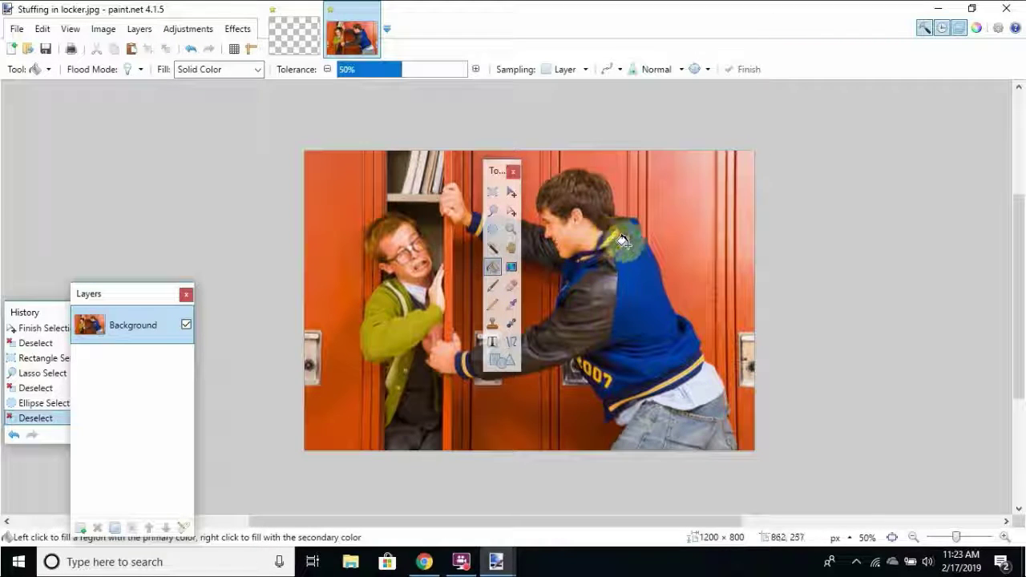
left_click(575, 235)
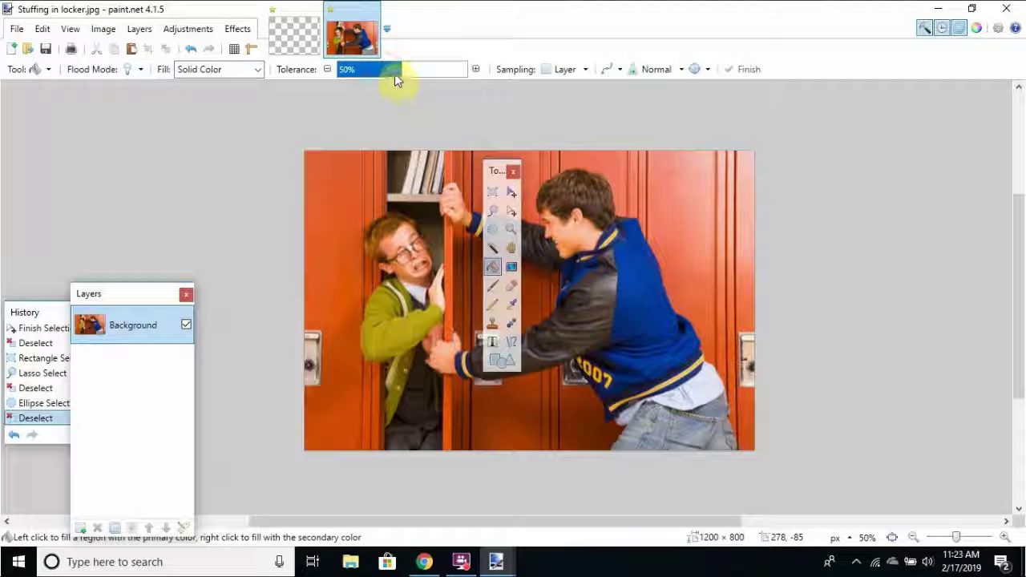
left_click(470, 68)
left_click(347, 71)
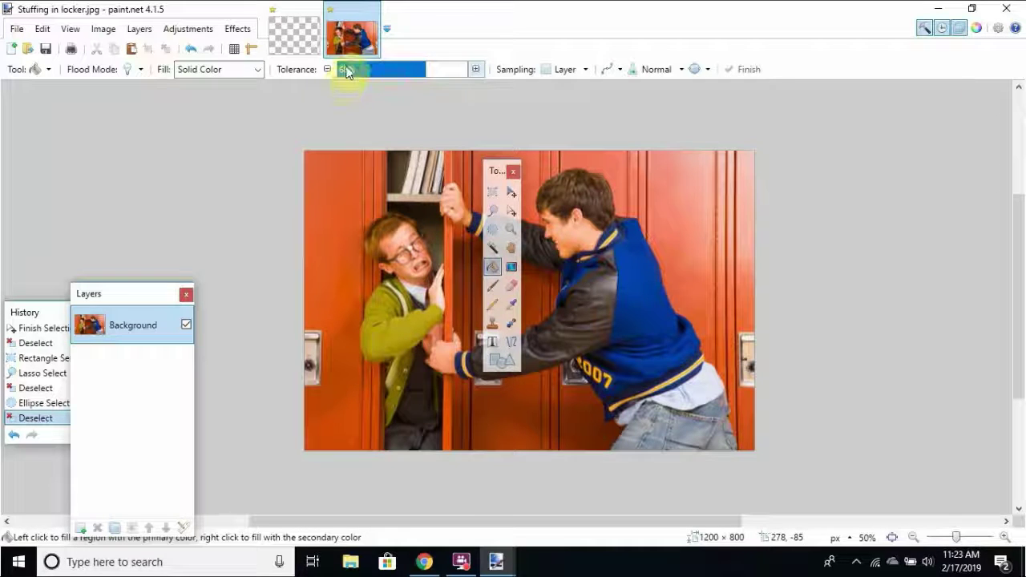
left_click_drag(350, 70, 340, 79)
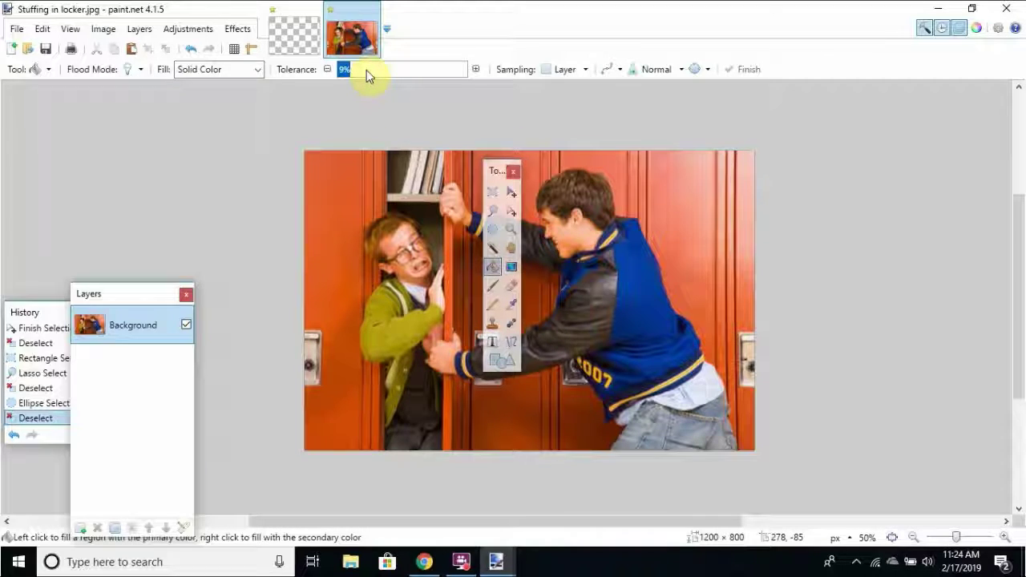
left_click(366, 70)
left_click(373, 71)
left_click(420, 70)
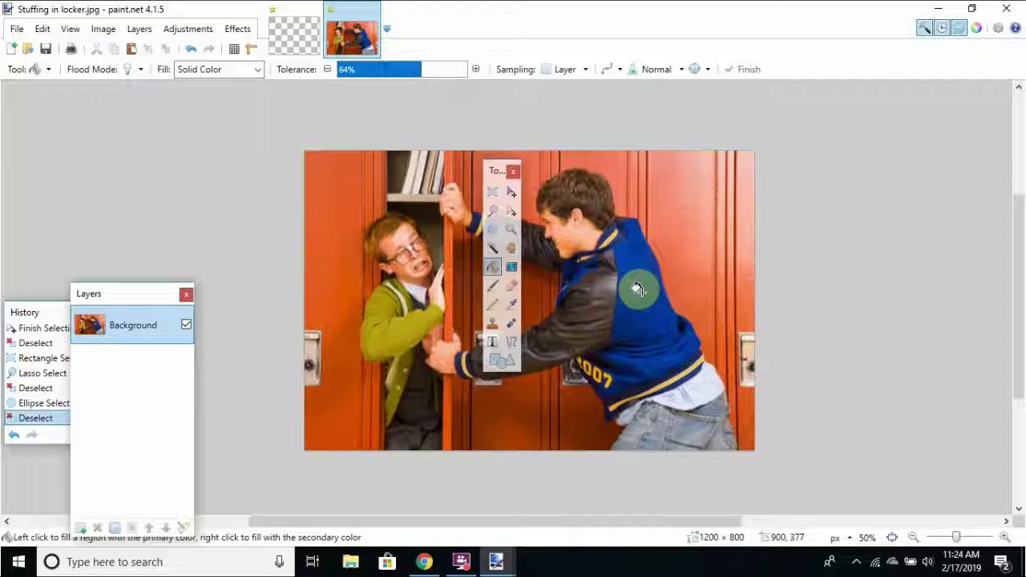
Show the Colors window and set the primary color to red, trying it as a fill on the blue jacket and undoing the fill.
left_click(976, 30)
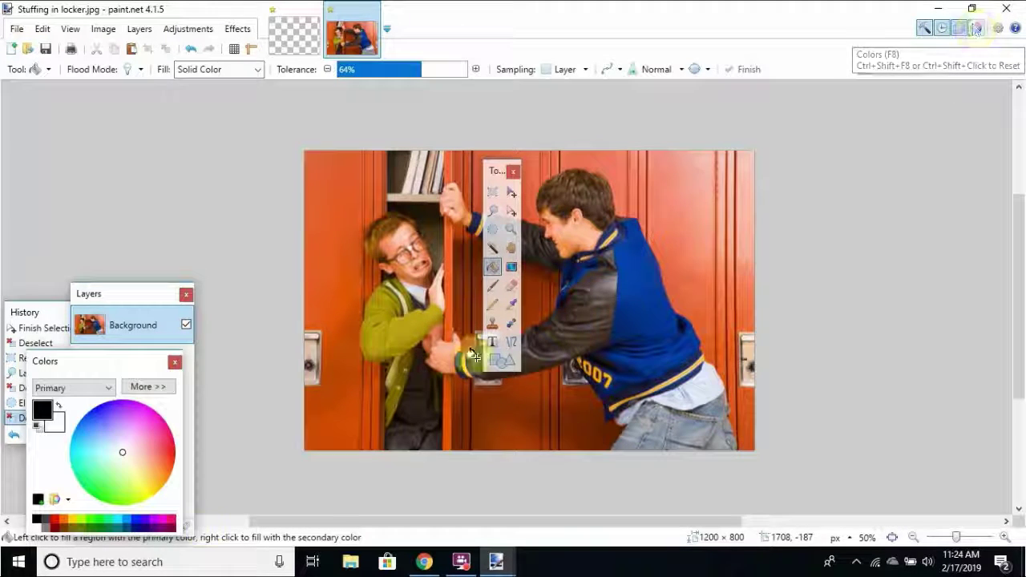
left_click(174, 452)
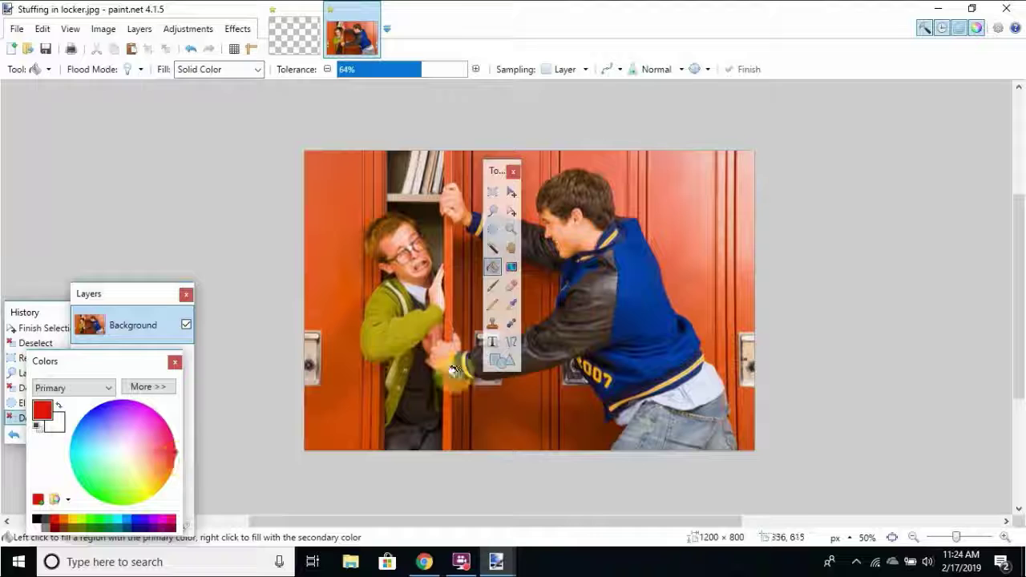
left_click(635, 289)
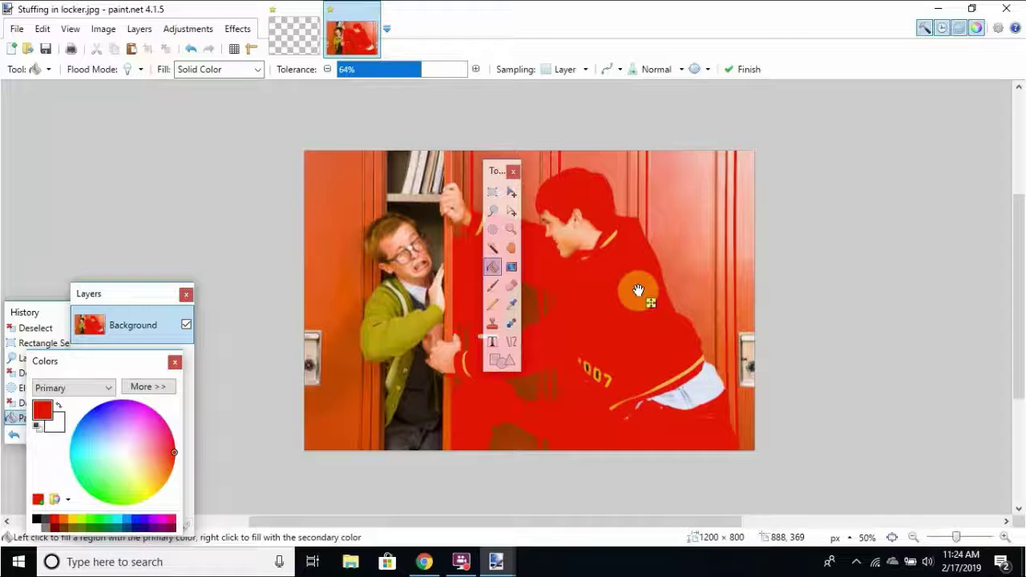
key("ctrl+z")
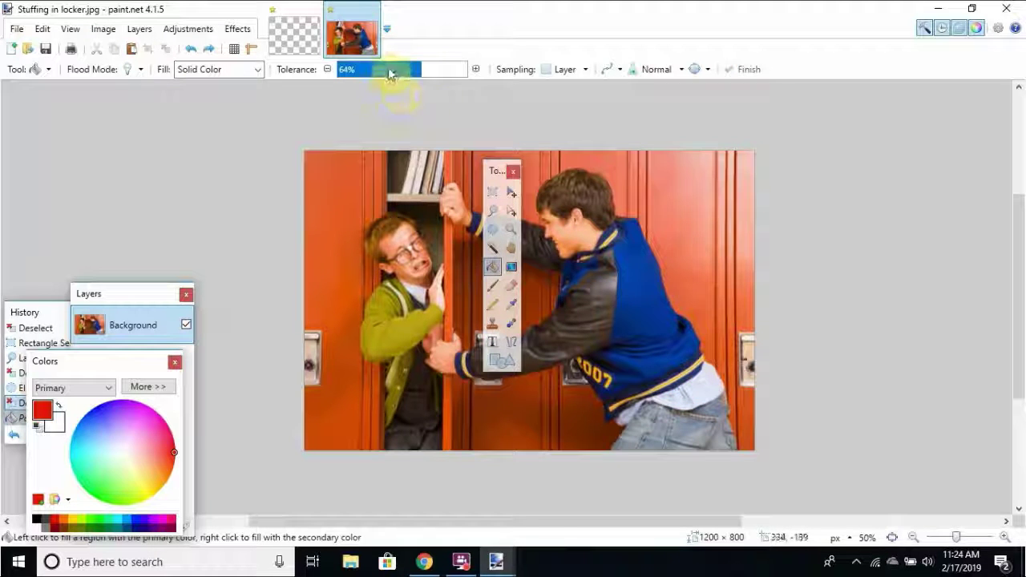
Lower the fill tolerance to 38%, fill the blue jacket with red again, and undo the fill.
left_click(389, 72)
left_click(648, 303)
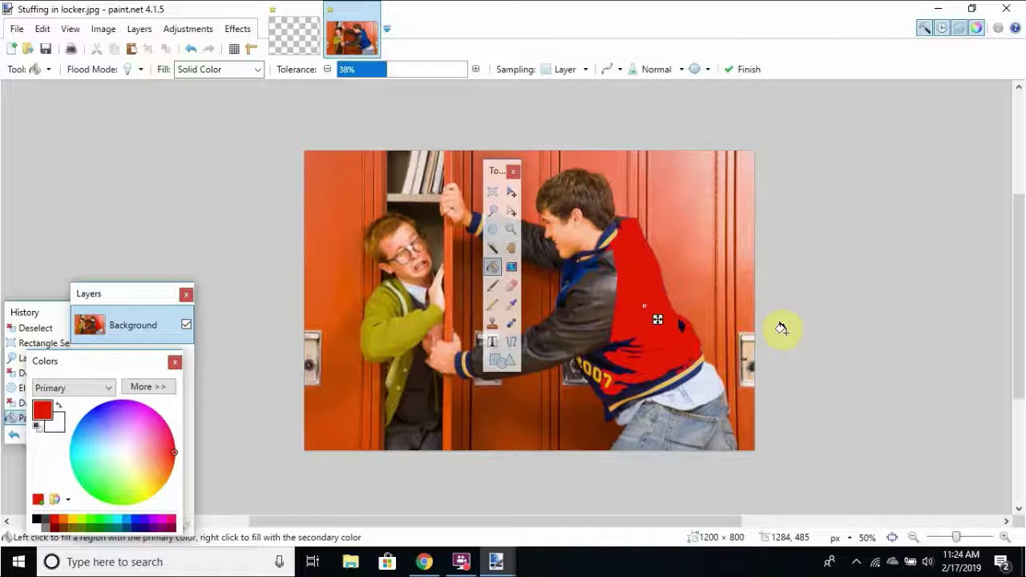
key("ctrl+z")
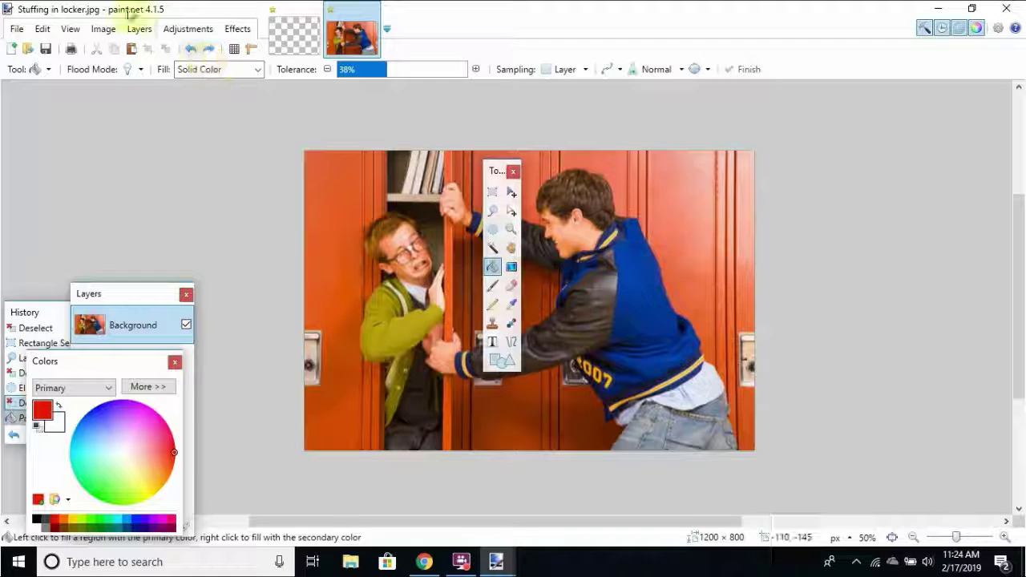
Set the flood mode to Global, fill the blue jacket with red, and undo the fill.
left_click(139, 71)
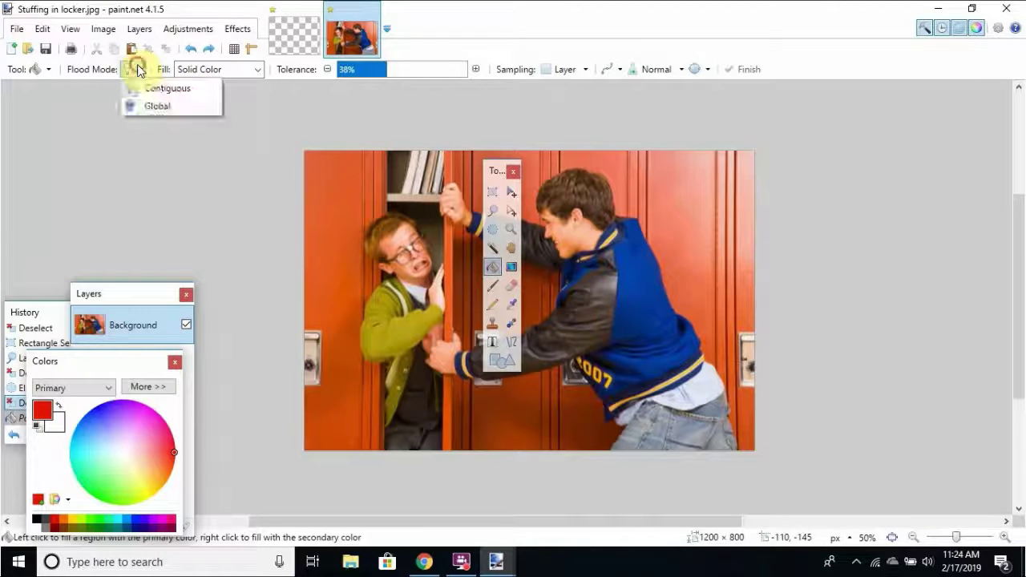
left_click(200, 107)
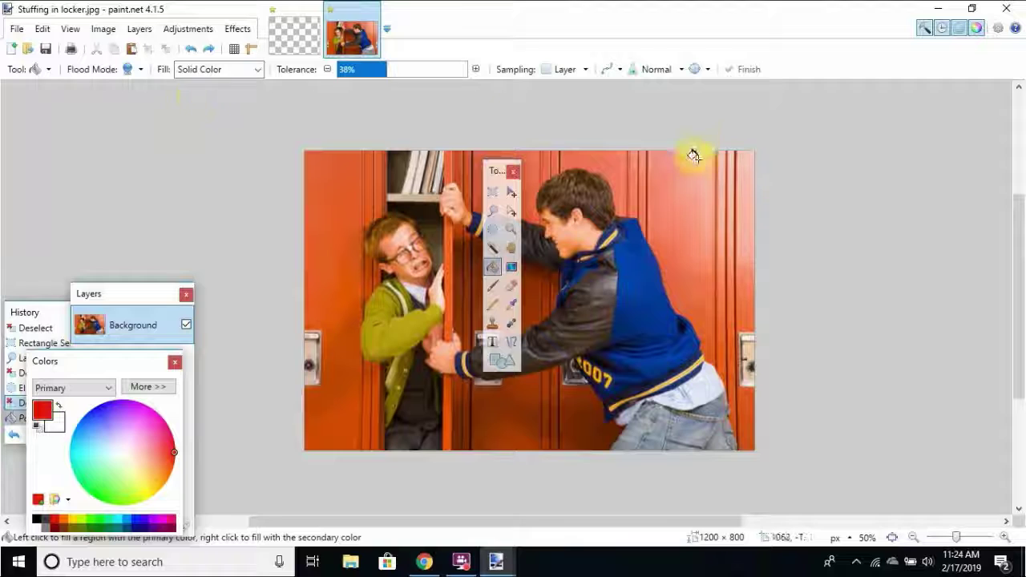
left_click(662, 324)
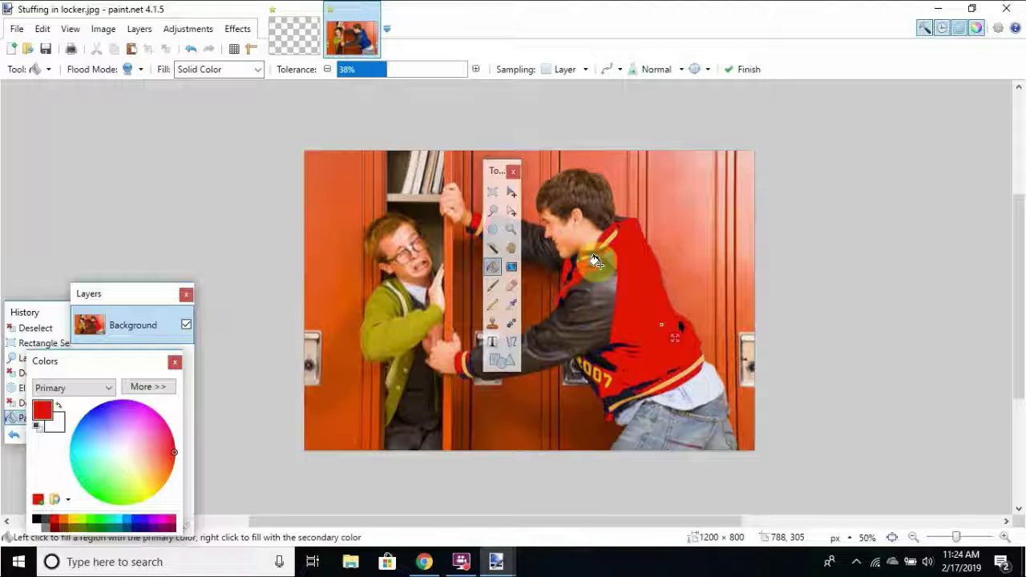
key("ctrl+z")
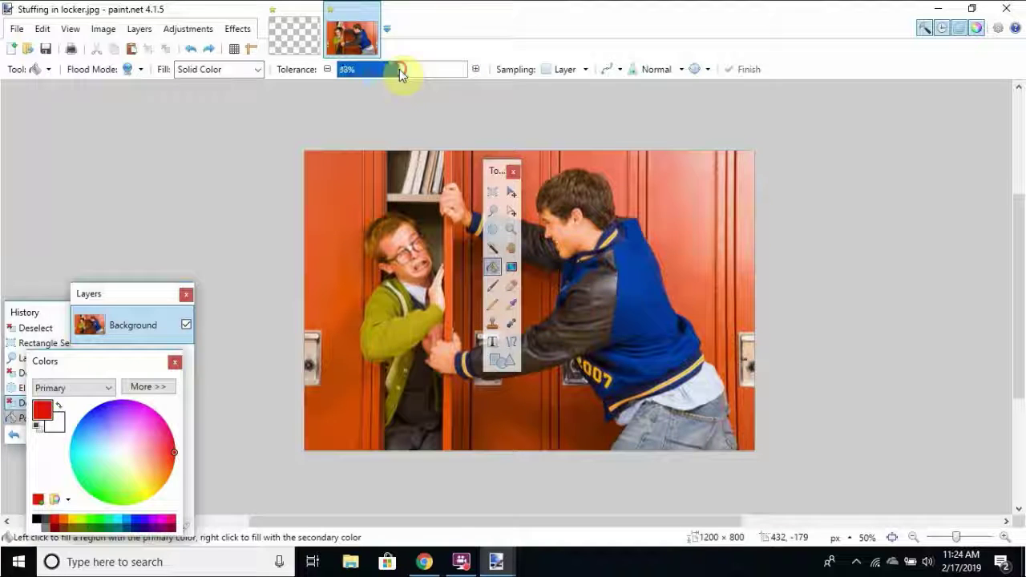
Raise the fill tolerance to 47%, fill the blue jacket with red again, and undo that fill.
left_click(398, 70)
left_click(654, 295)
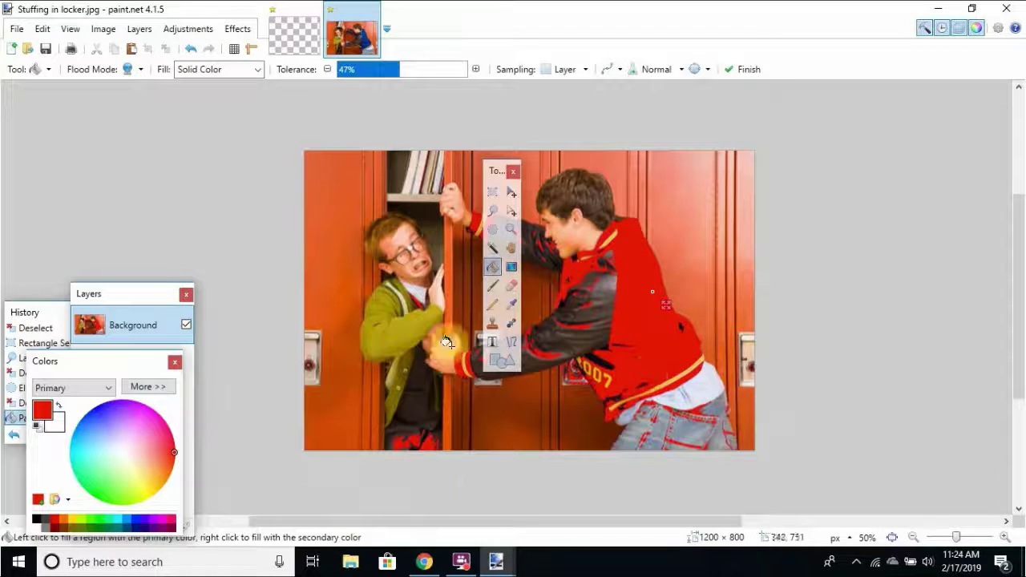
key("ctrl+z")
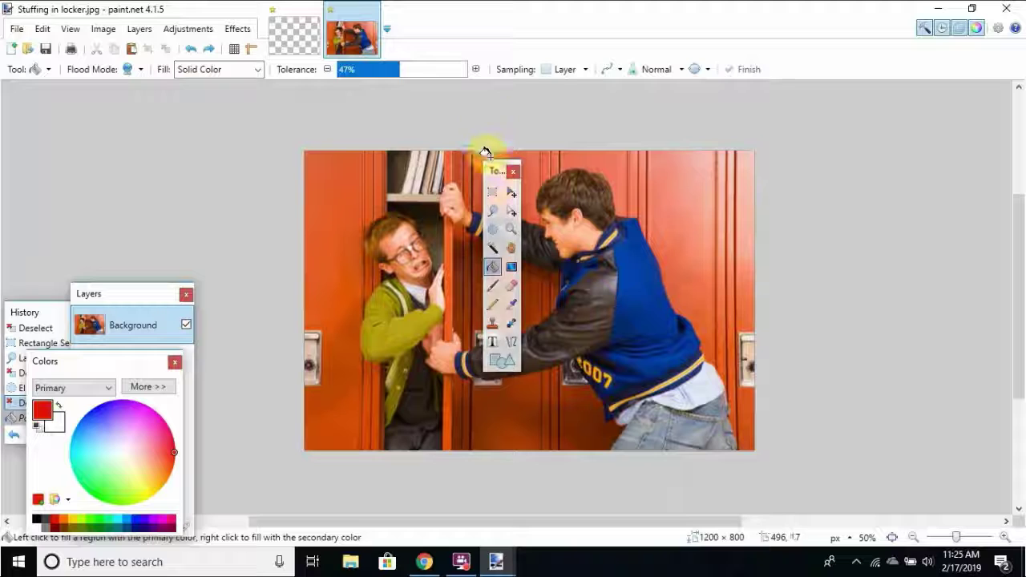
Switch to the Paintbrush tool and show the Colors window, placing it over the boy in the locker.
left_click_drag(494, 172, 496, 178)
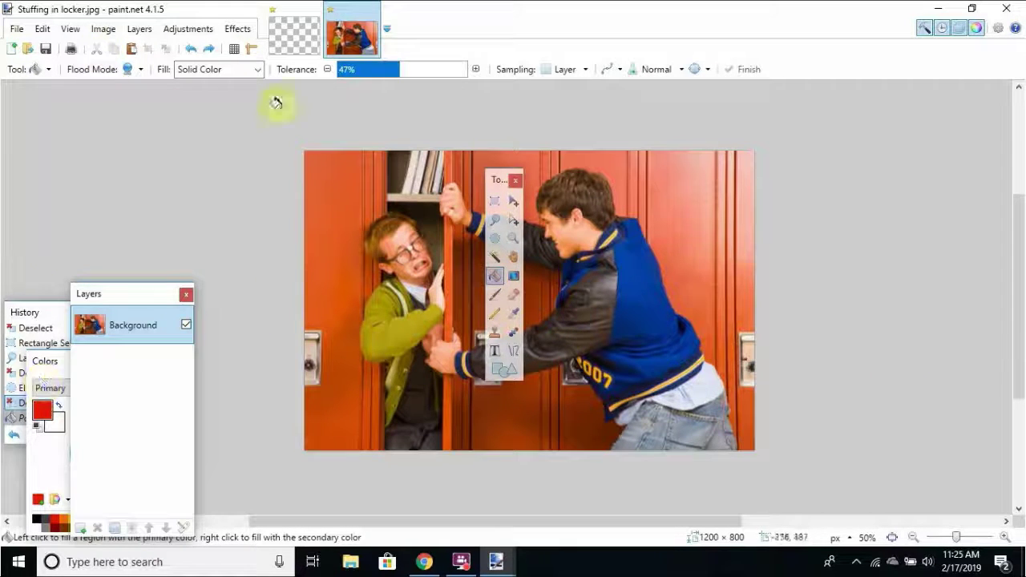
left_click(501, 201)
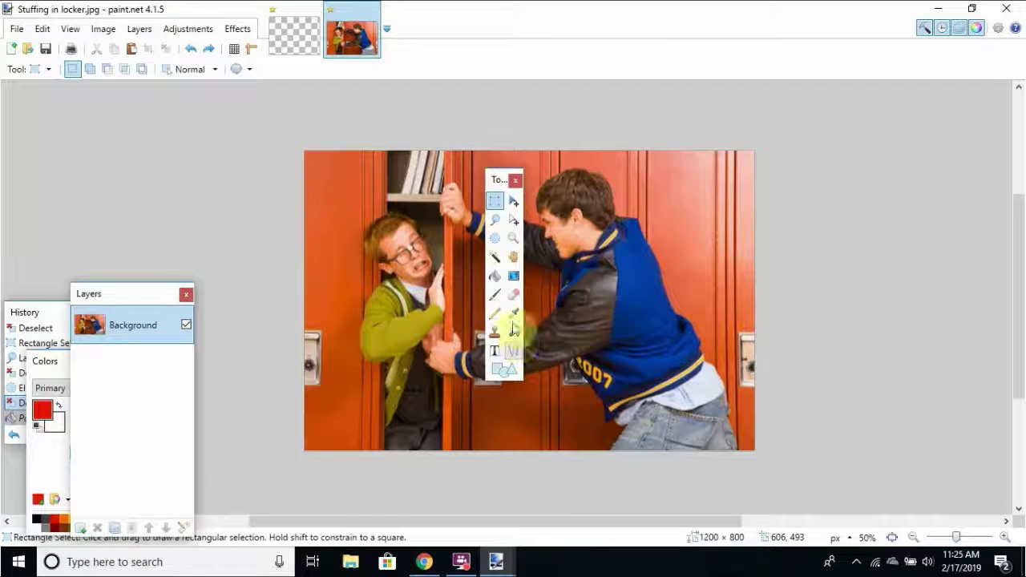
left_click(497, 295)
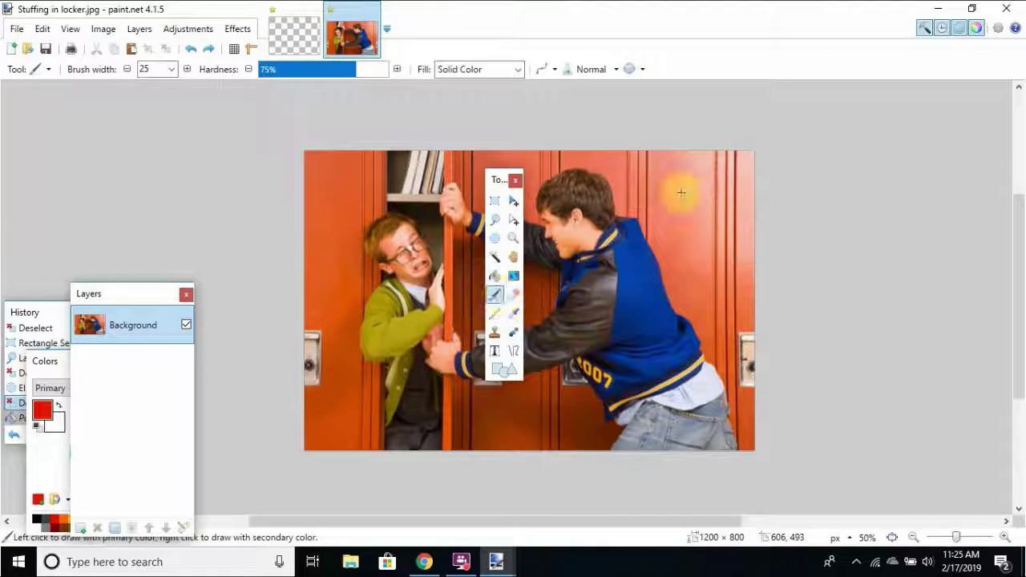
left_click(978, 27)
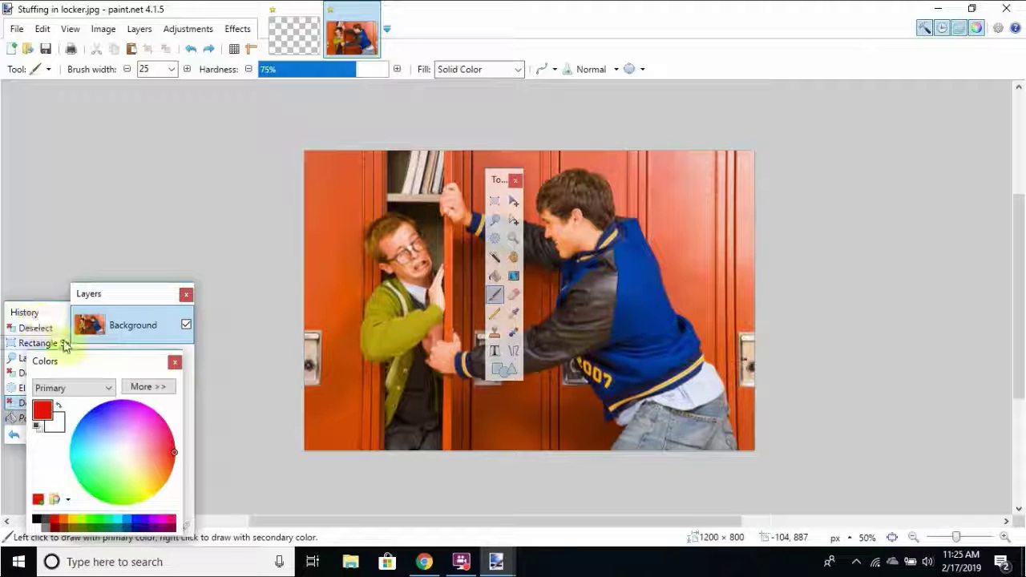
left_click_drag(92, 363, 359, 148)
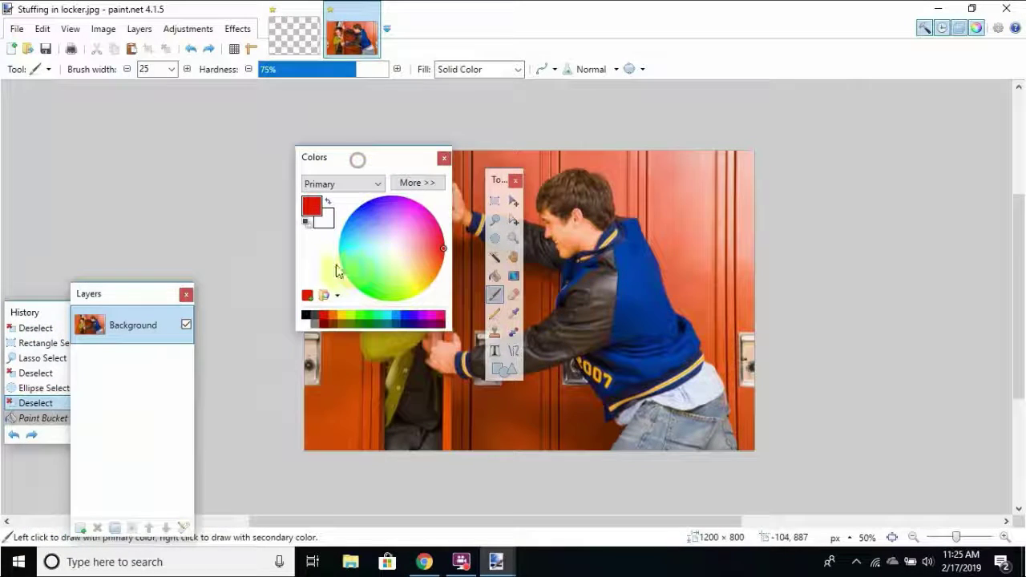
Expand the color options, set the primary color to black with an opacity of 255, and close the Colors window.
mouse_move(399, 277)
left_mouse_down()
mouse_move(392, 219)
mouse_move(361, 218)
mouse_move(426, 257)
mouse_move(377, 311)
mouse_move(311, 242)
mouse_move(467, 172)
mouse_move(481, 231)
mouse_move(399, 259)
left_mouse_up()
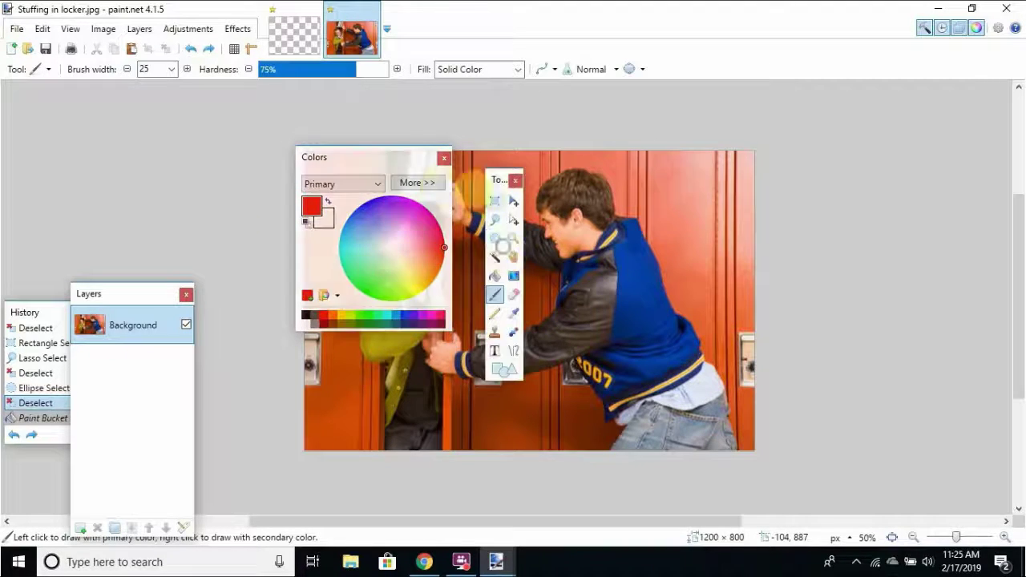
left_click(431, 184)
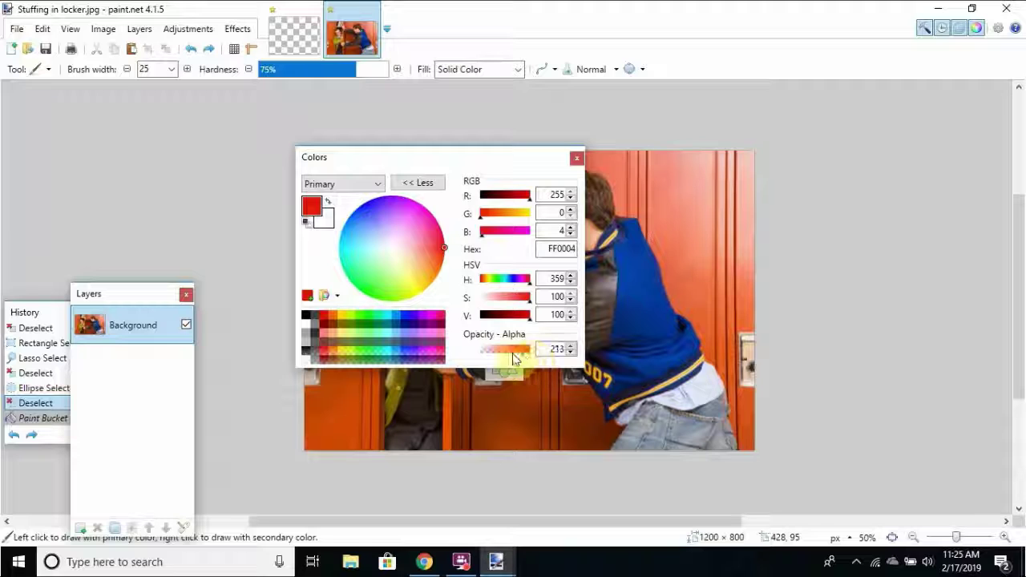
left_click_drag(514, 359, 566, 358)
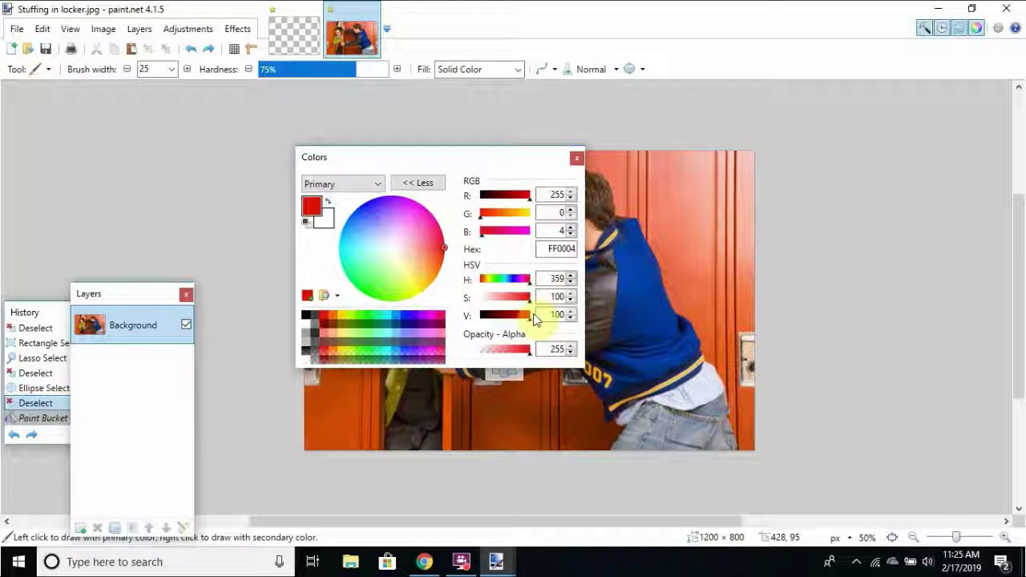
left_click_drag(498, 323, 550, 328)
left_click(306, 314)
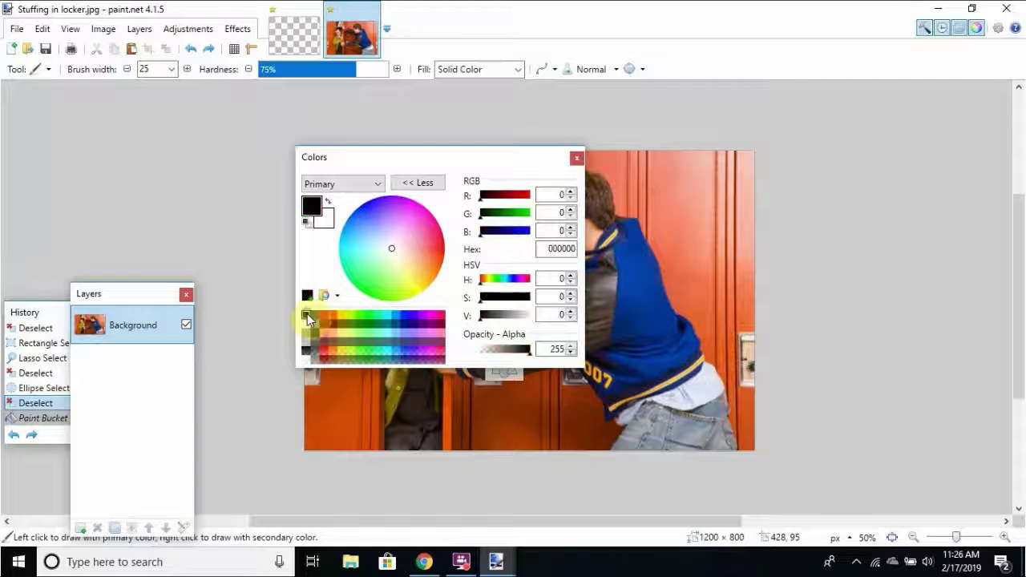
left_click(575, 159)
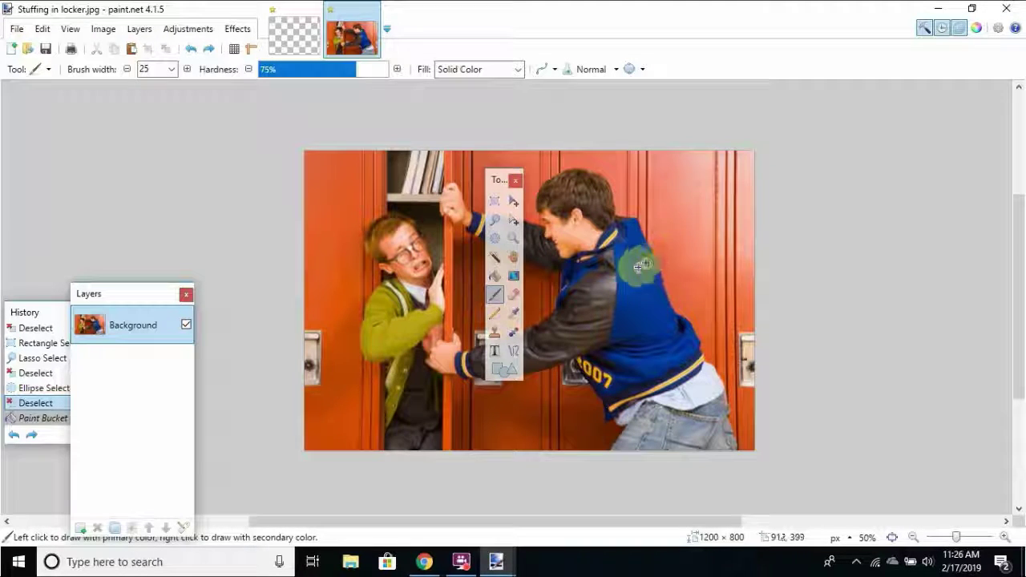
Paint black strokes across the blue jacket with the brush at width 25 and undo all of them.
mouse_move(690, 214)
left_mouse_down()
mouse_move(643, 320)
mouse_move(624, 401)
left_mouse_up()
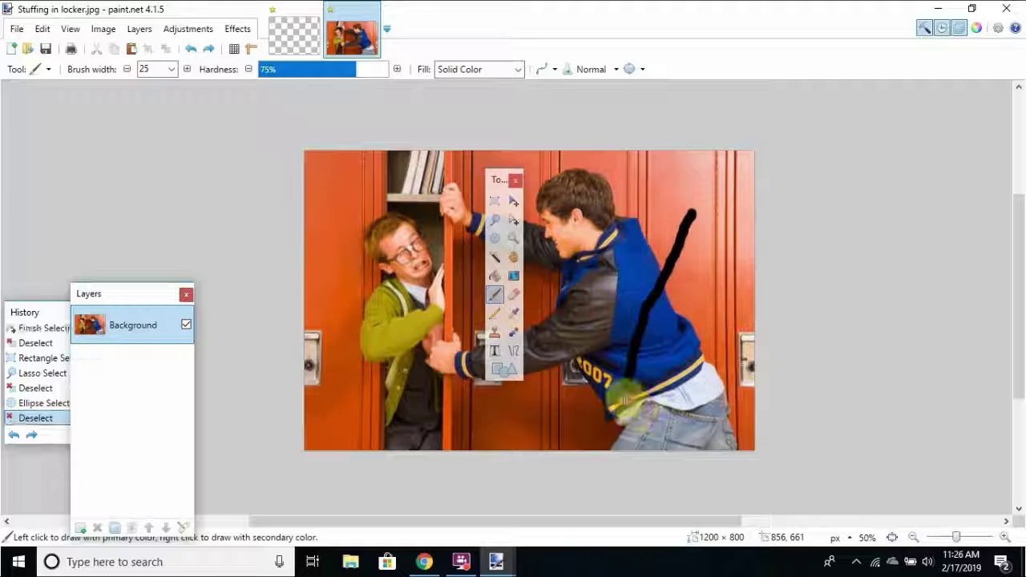
key("ctrl+z")
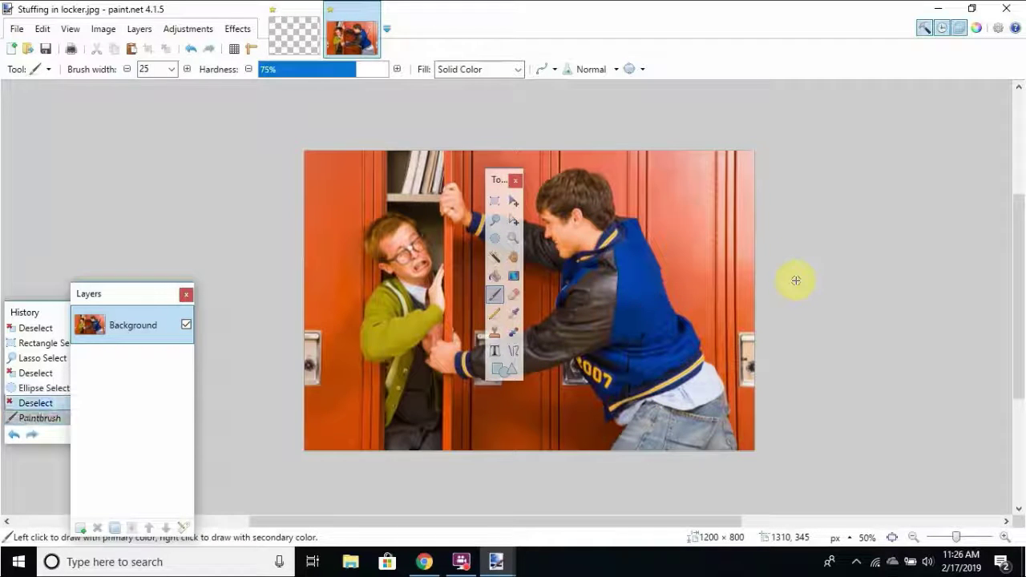
mouse_move(584, 432)
left_mouse_down()
mouse_move(633, 305)
mouse_move(635, 256)
left_mouse_up()
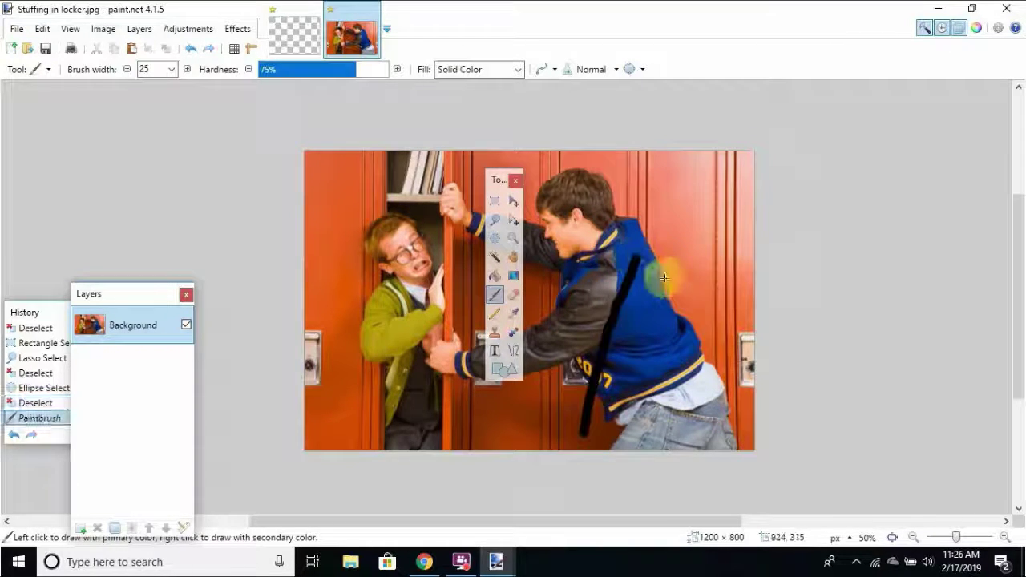
mouse_move(662, 325)
left_mouse_down()
mouse_move(721, 361)
mouse_move(739, 388)
left_mouse_up()
key("ctrl+z")
key("ctrl+z")
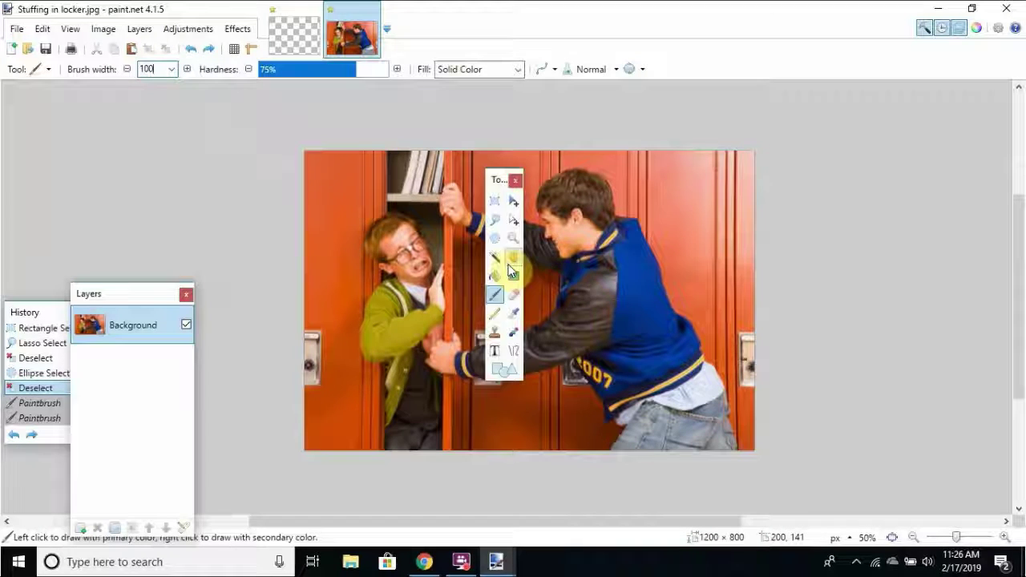
Paint a black stroke across the jacket at brush width 100 and a scribble on the locker at width 1, and undo both.
left_click_drag(550, 263, 718, 346)
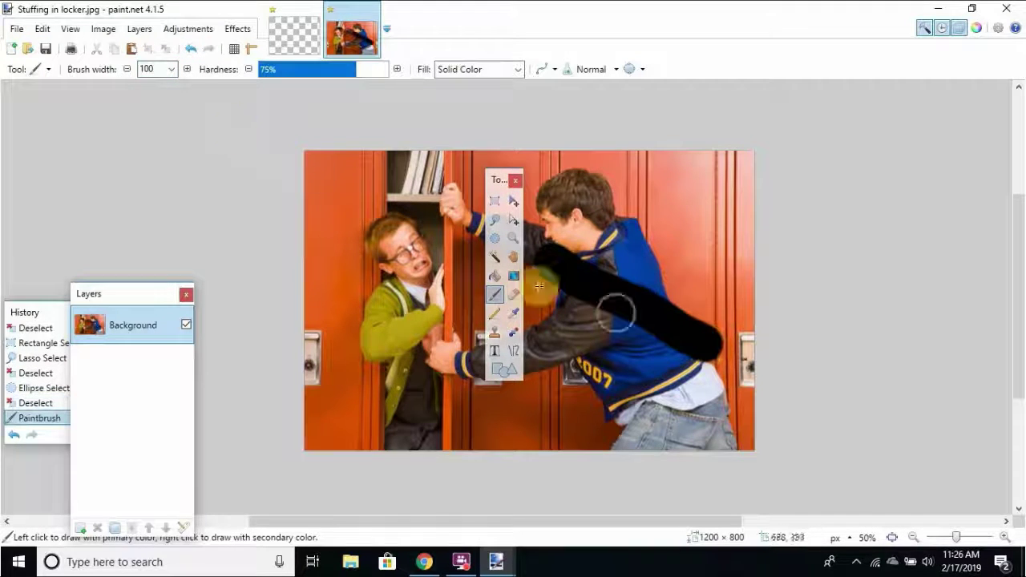
double_click(149, 70)
type("1")
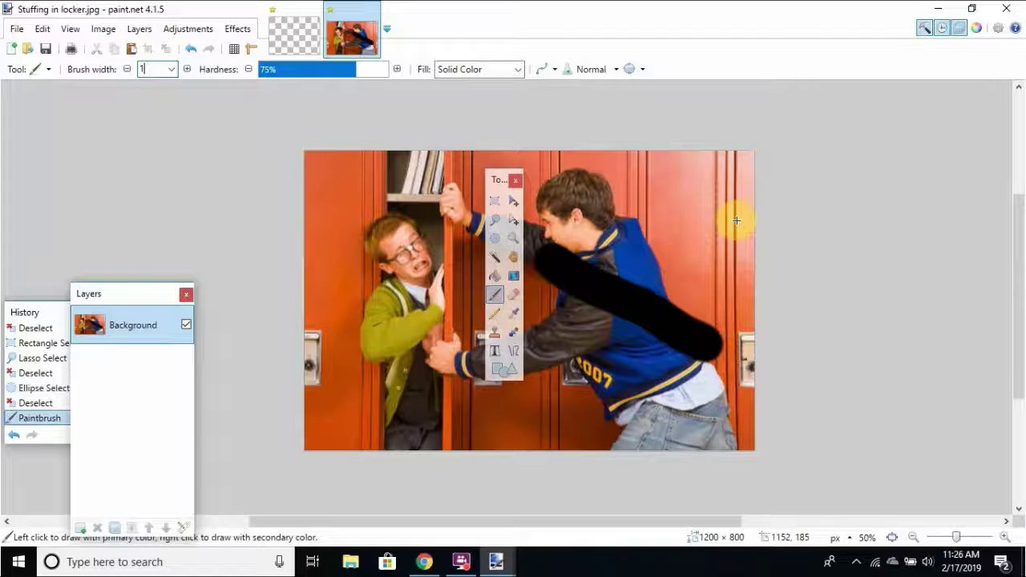
mouse_move(722, 224)
left_mouse_down()
mouse_move(657, 227)
mouse_move(734, 271)
mouse_move(701, 238)
mouse_move(708, 209)
left_mouse_up()
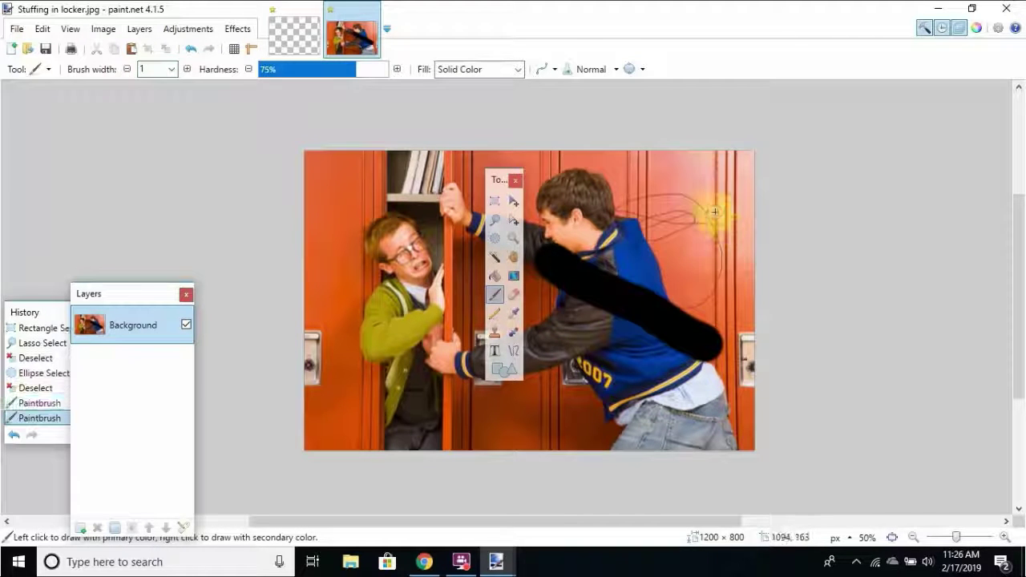
key("ctrl+z")
key("ctrl+z")
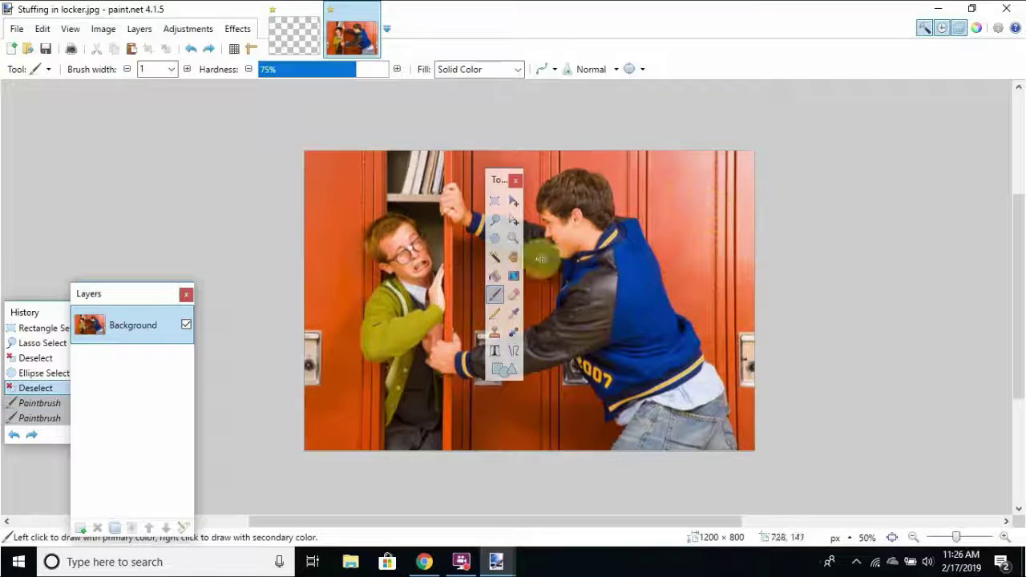
Draw a one-pixel Pencil line near the jacket's shoulder, undo it, and return to the Paintbrush tool.
left_click(494, 313)
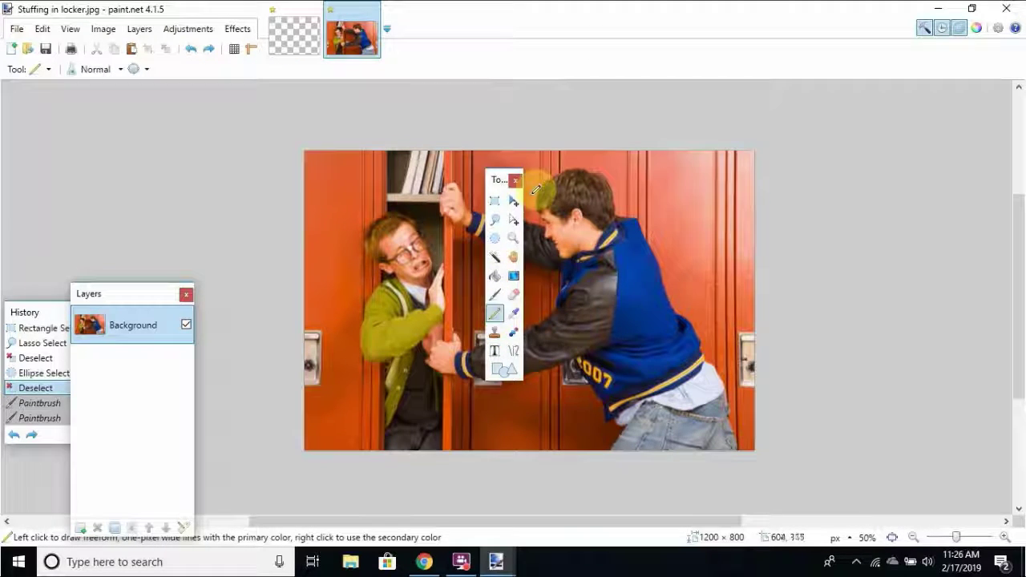
mouse_move(647, 219)
left_mouse_down()
mouse_move(619, 275)
mouse_move(649, 268)
mouse_move(649, 285)
mouse_move(633, 282)
mouse_move(649, 246)
left_mouse_up()
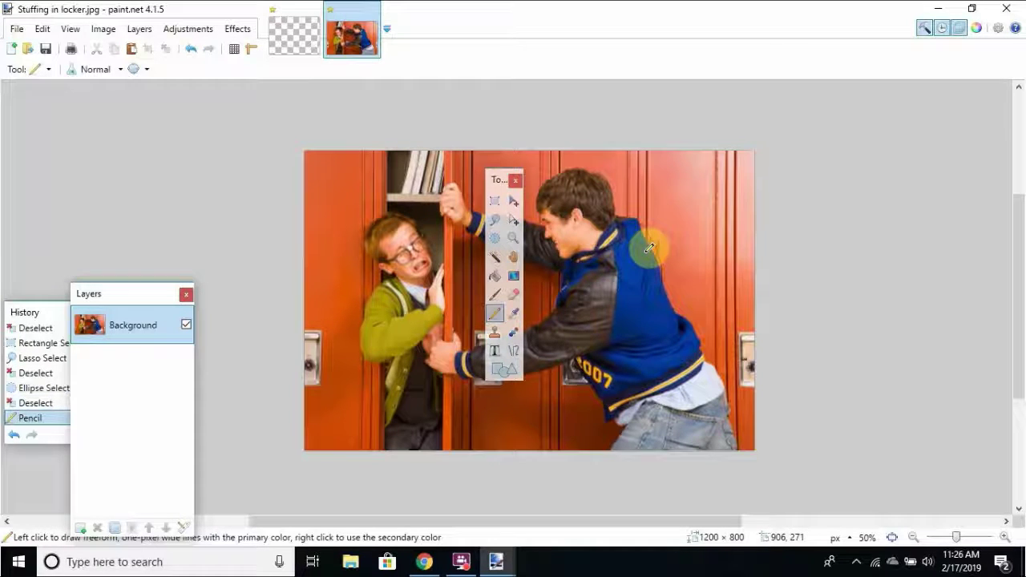
key("ctrl+z")
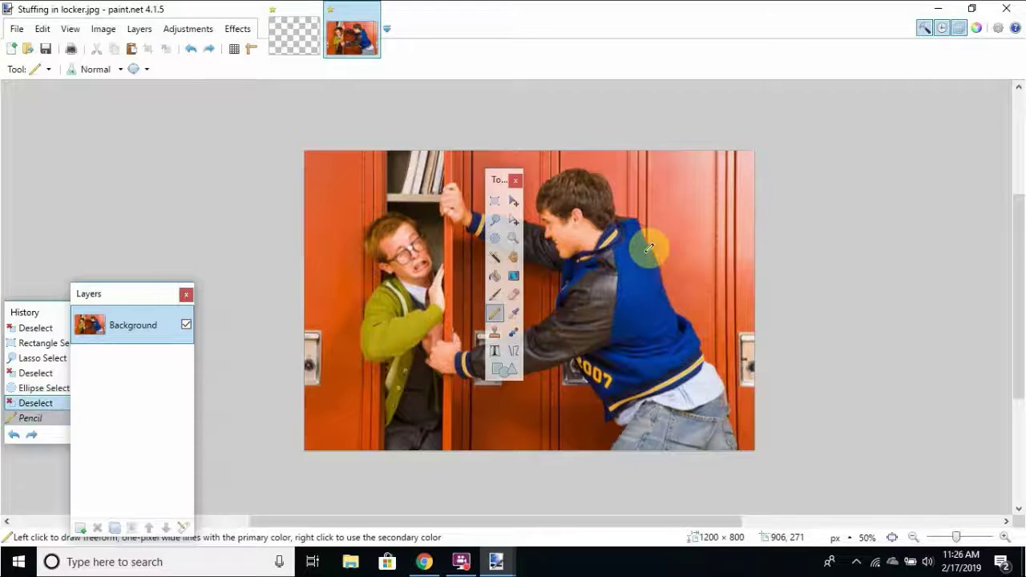
left_click(501, 295)
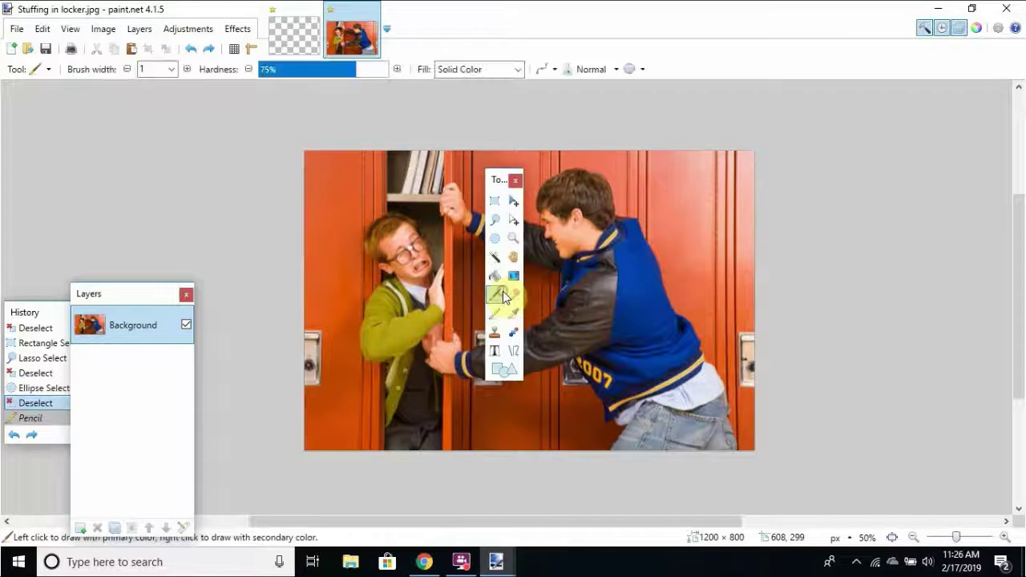
Sample the orange-red locker color with the Color Picker, flood-fill the white shirt hem with it, and undo the fill.
left_click(516, 316)
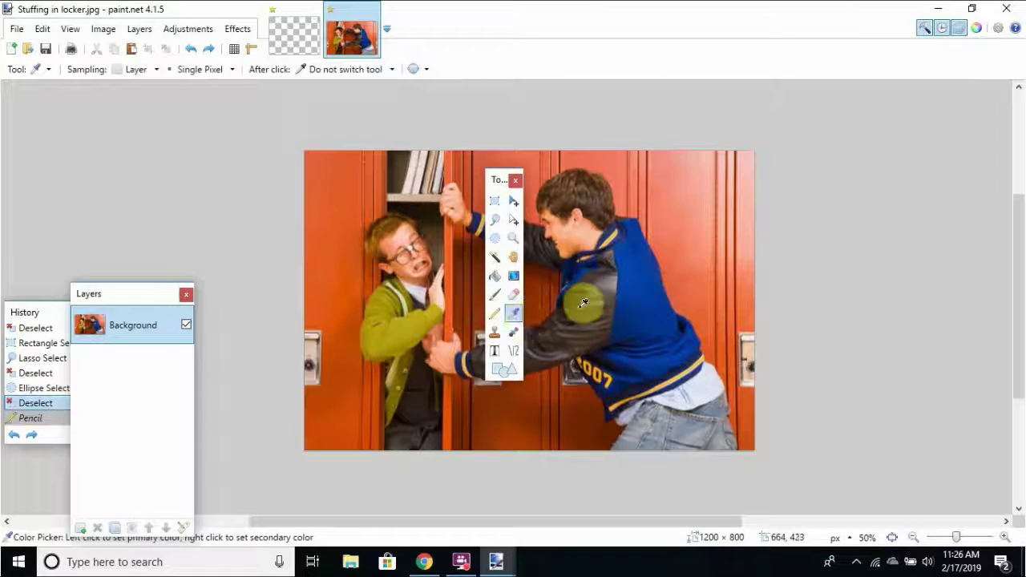
left_click(640, 291)
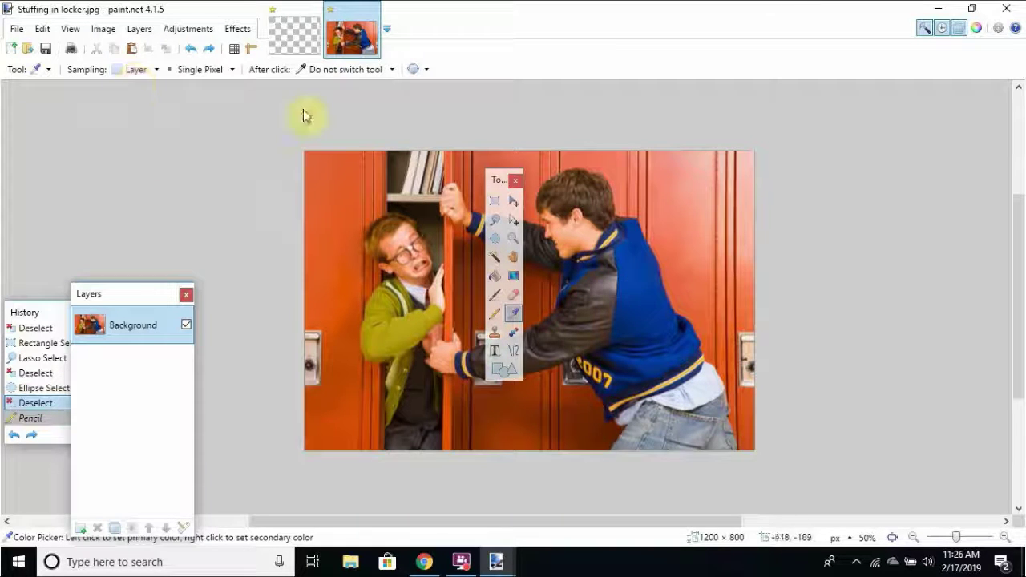
left_click(491, 276)
left_click(716, 393)
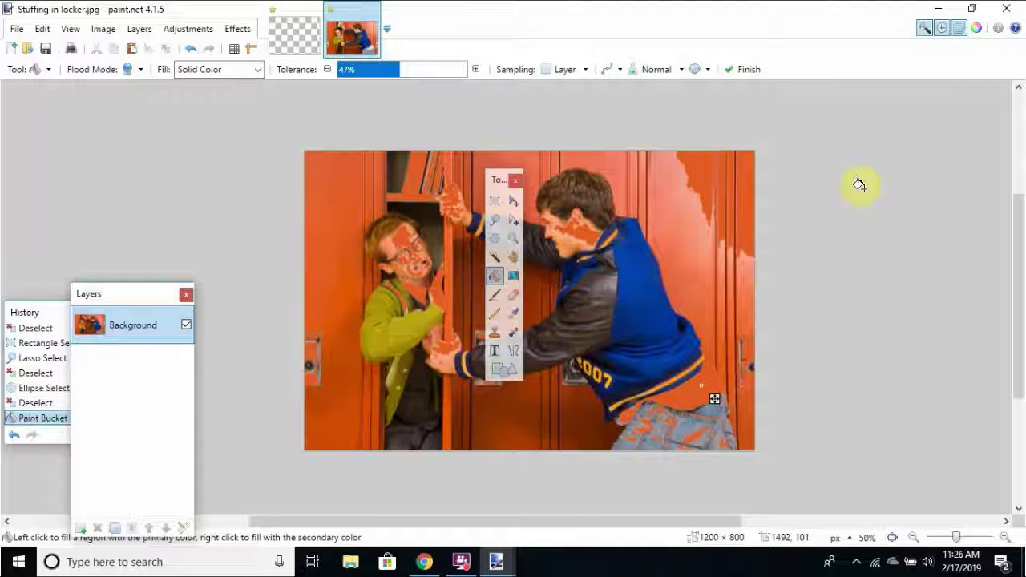
key("ctrl+z")
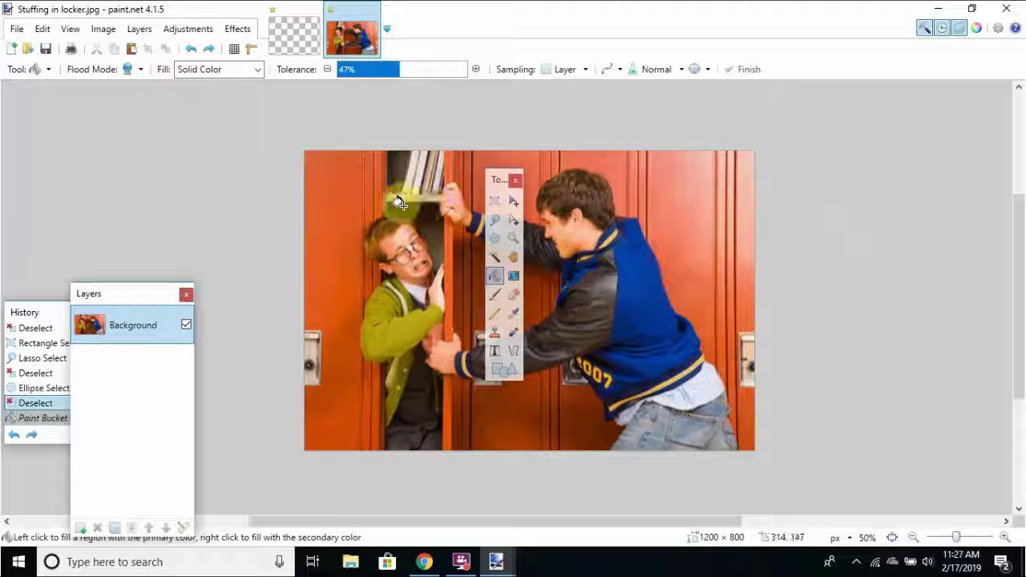
Sample the jacket's blue with the Color Picker, flood-fill the white shirt hem with it, and undo the fill.
left_click(513, 313)
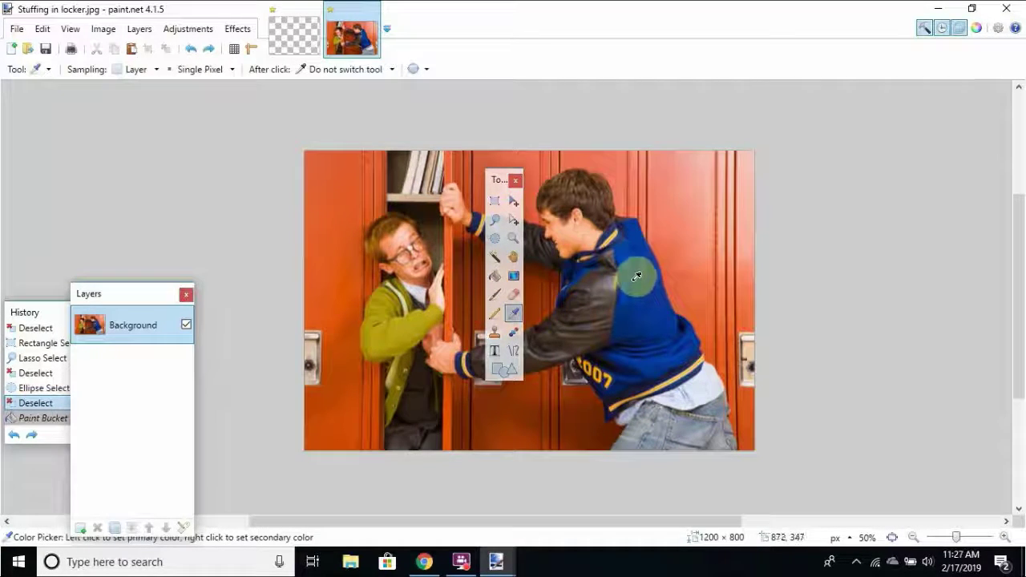
left_click(645, 250)
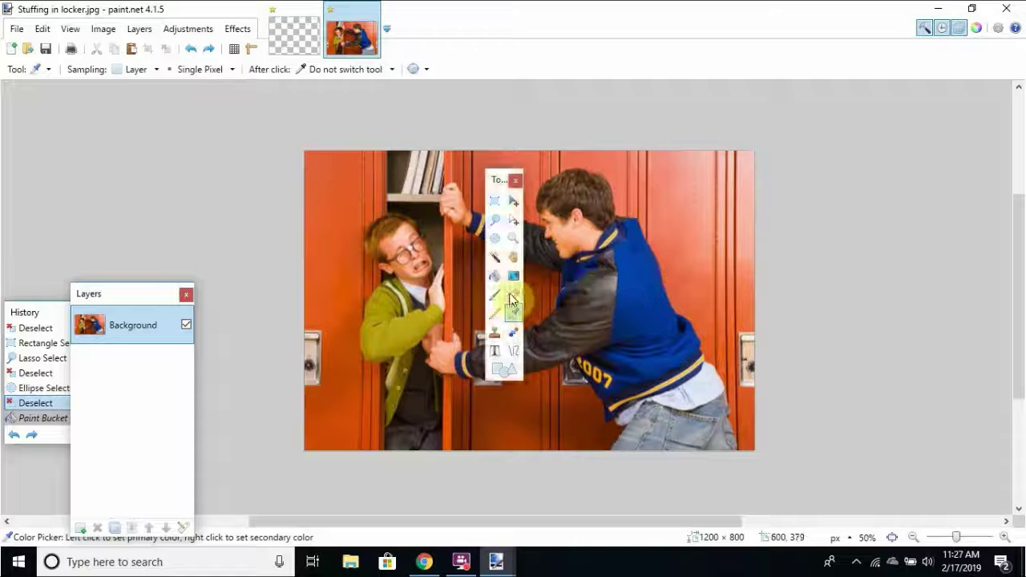
left_click(496, 281)
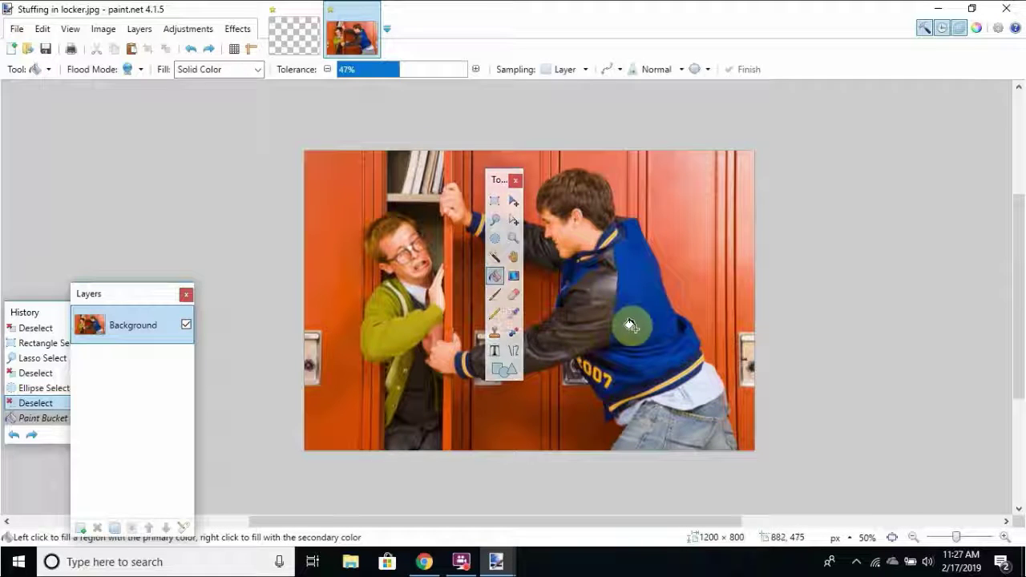
left_click(700, 389)
left_click(701, 389)
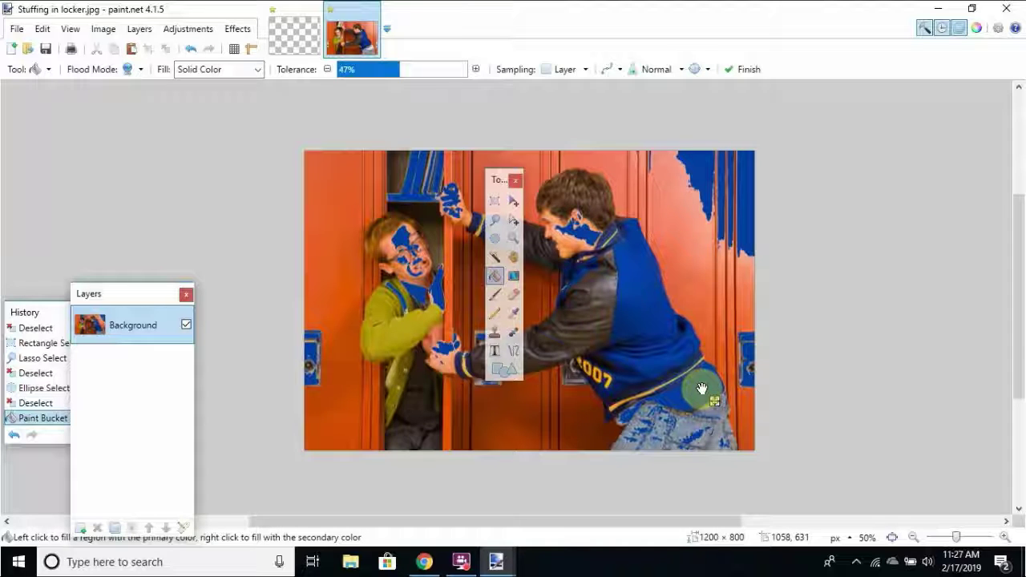
key("ctrl+z")
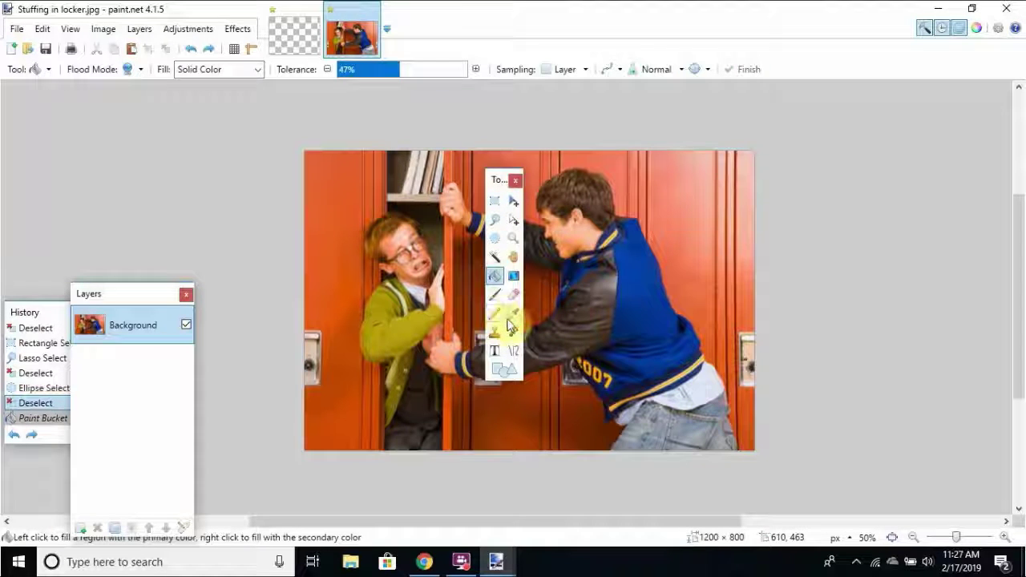
left_click(511, 317)
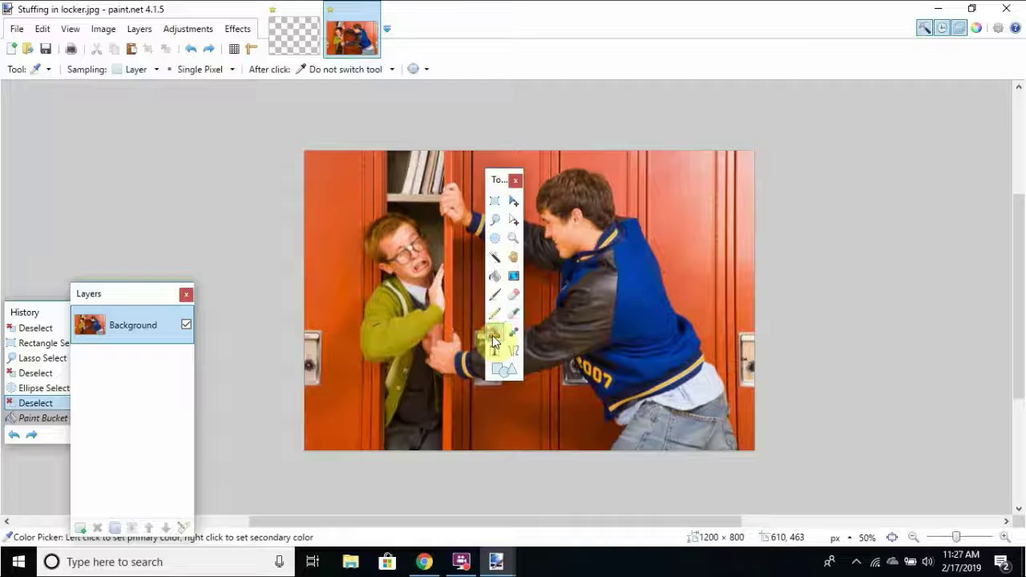
left_click(493, 337)
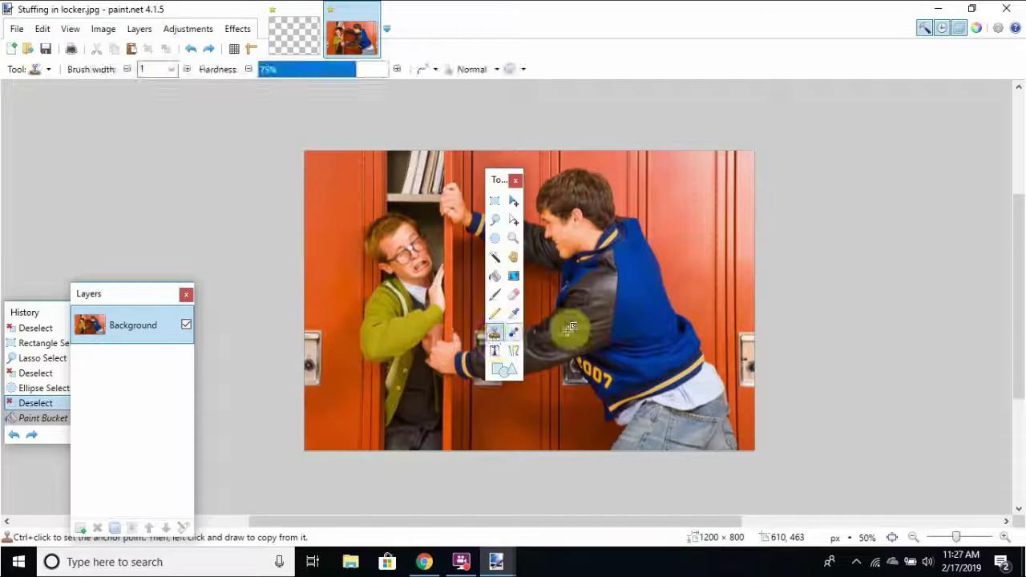
left_click(514, 334)
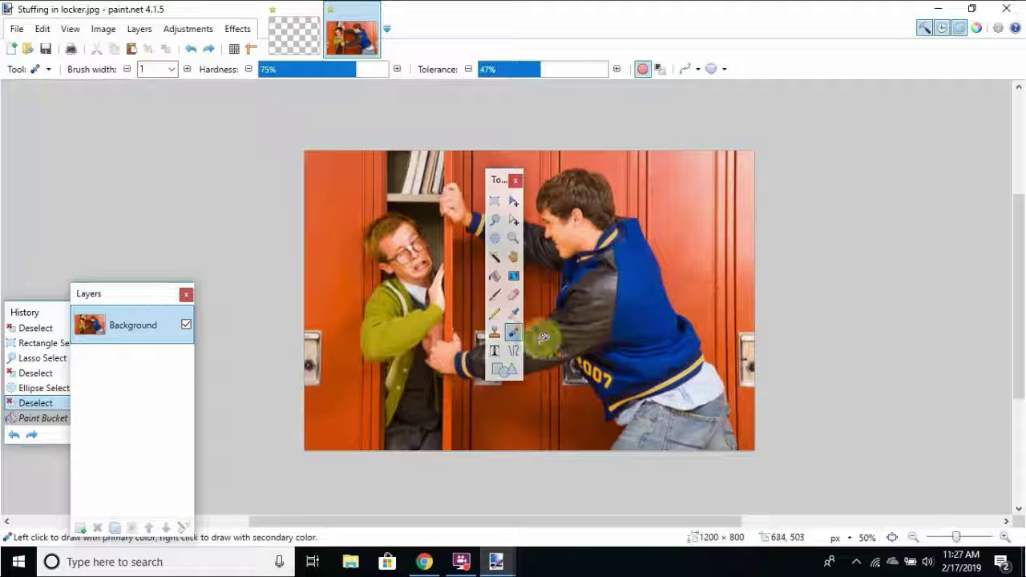
Draw a diagonal Line / Curve stroke across the blue jacket, set its brush width to 25, and move it off the canvas.
left_click(511, 353)
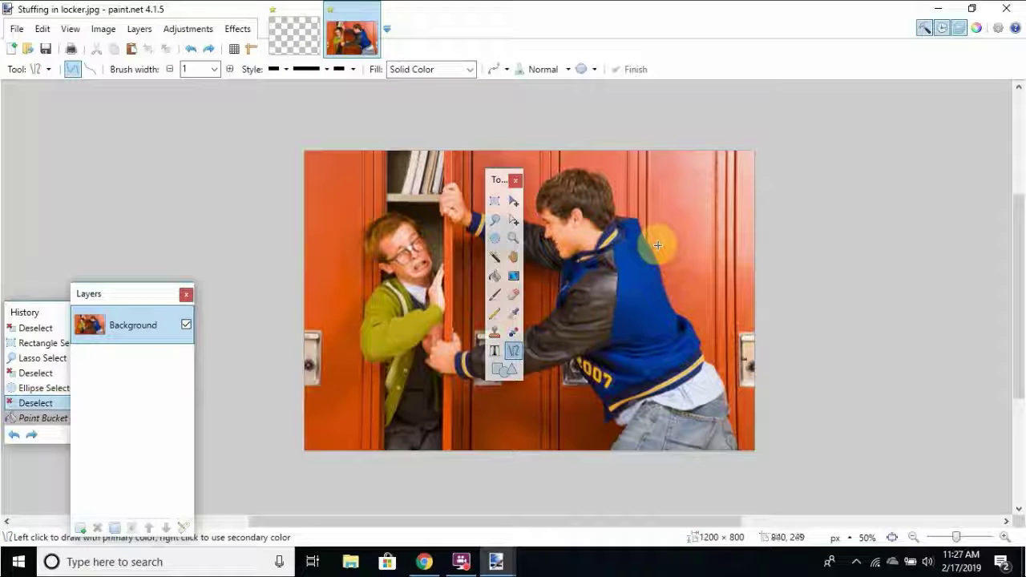
mouse_move(655, 252)
left_mouse_down()
mouse_move(617, 444)
mouse_move(527, 374)
mouse_move(574, 419)
left_mouse_up()
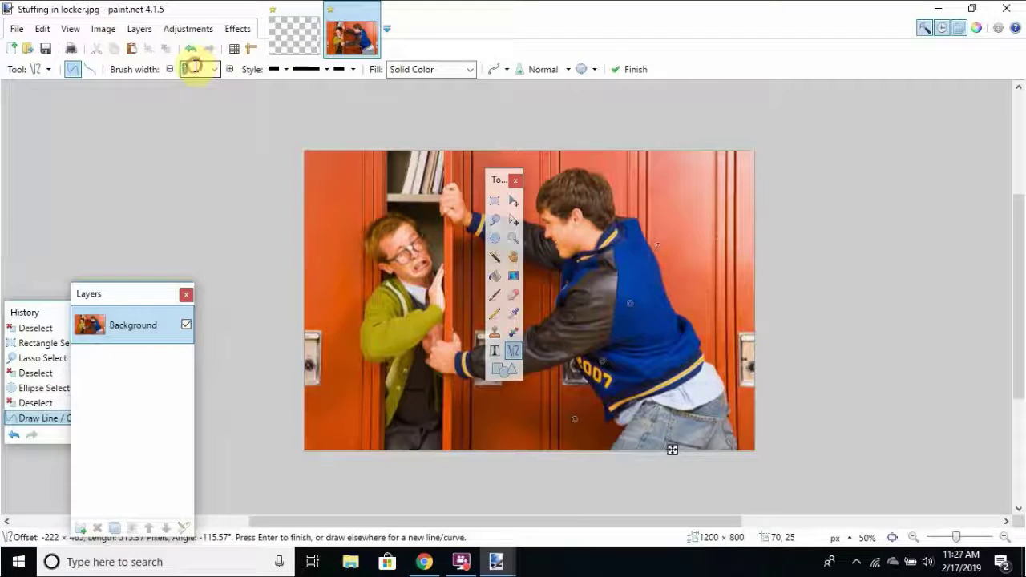
type("25")
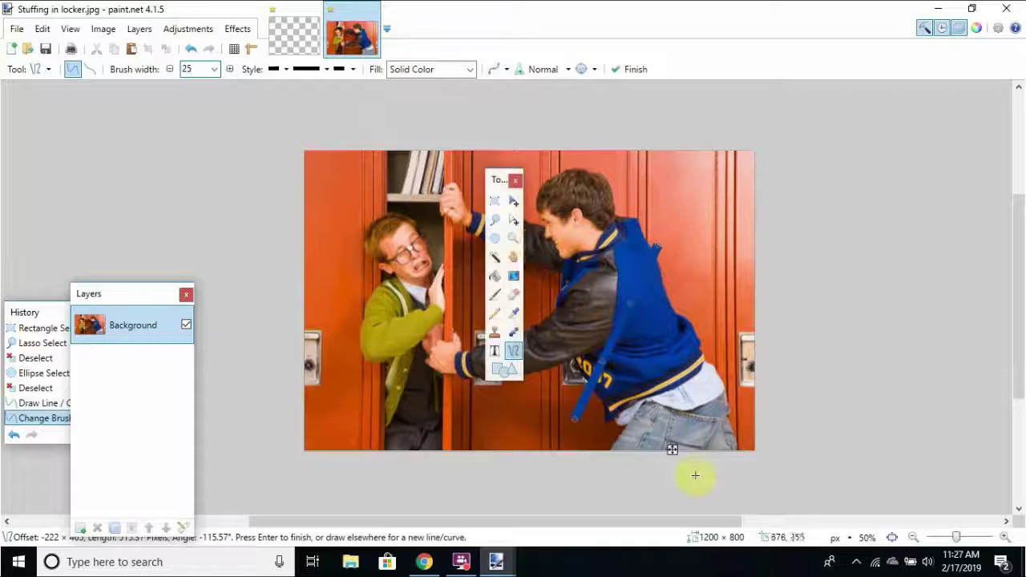
left_click_drag(671, 451, 1001, 428)
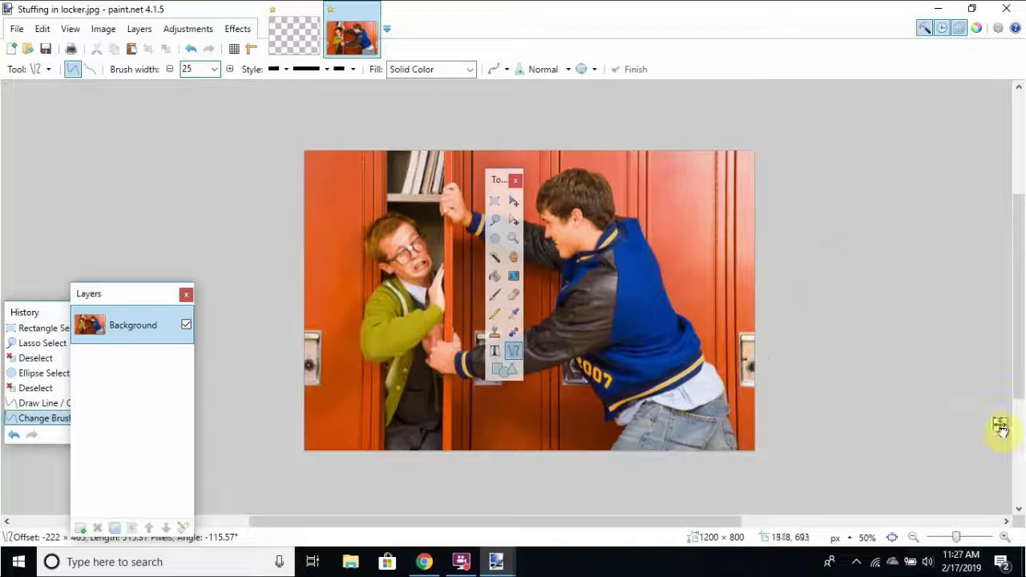
Set the primary color to black (hex 000000) and close the Colors window.
left_click(977, 28)
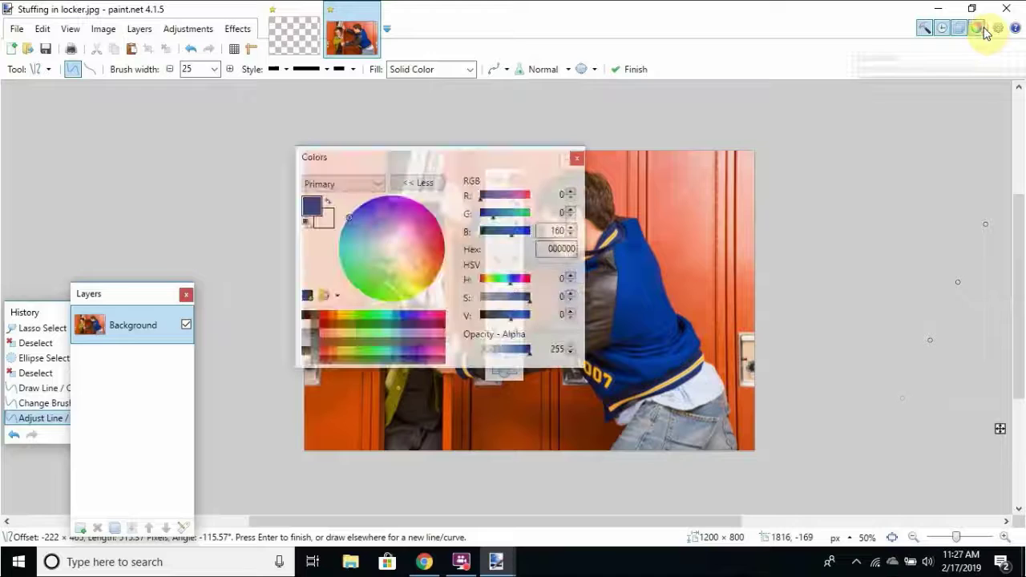
left_click(305, 316)
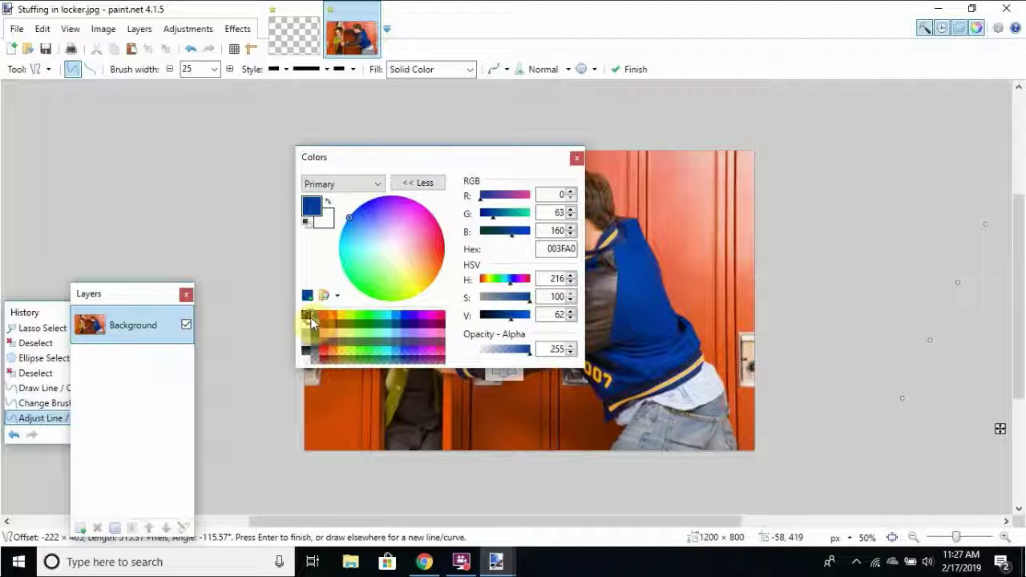
left_click(306, 315)
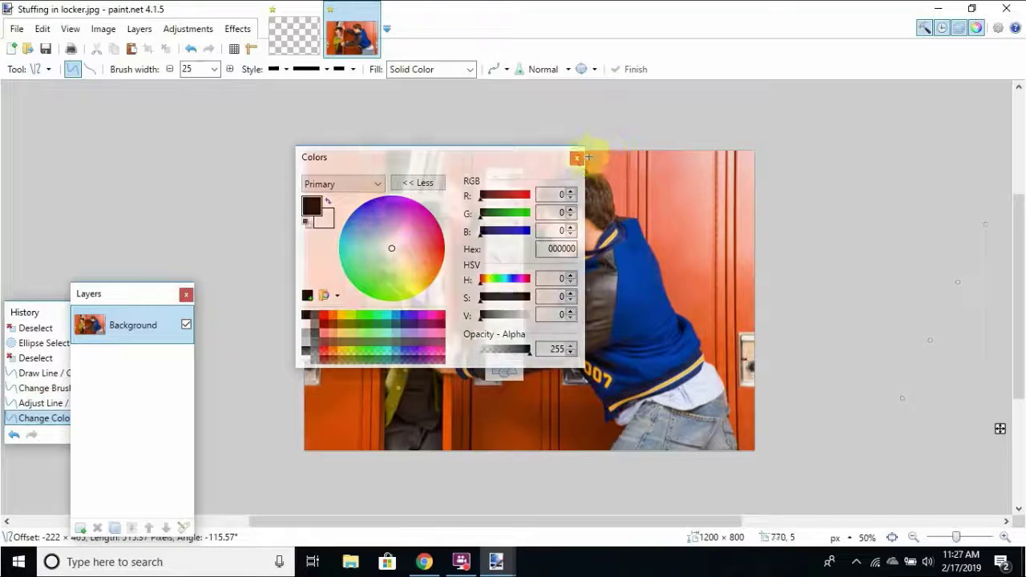
left_click(577, 159)
Draw a steep black line from the jacket's back down over the jeans, move it off the canvas, and finish it.
left_click_drag(664, 275, 690, 436)
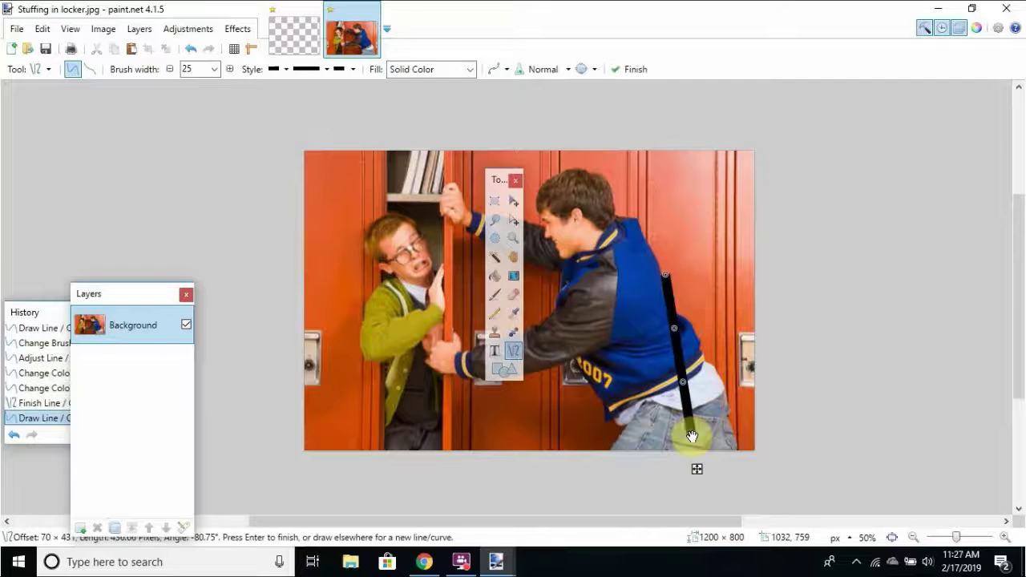
left_click_drag(696, 472, 910, 264)
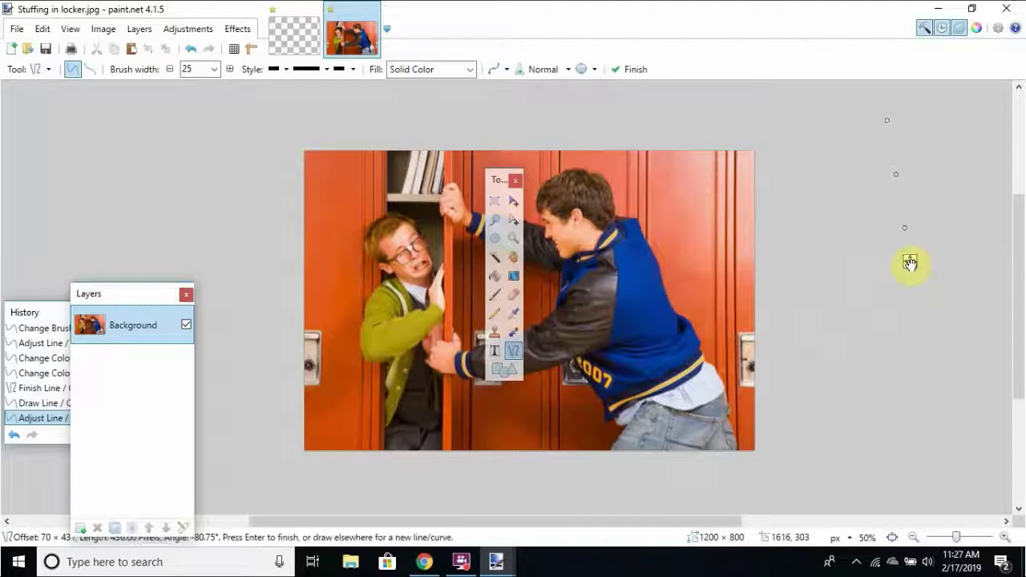
key("Return")
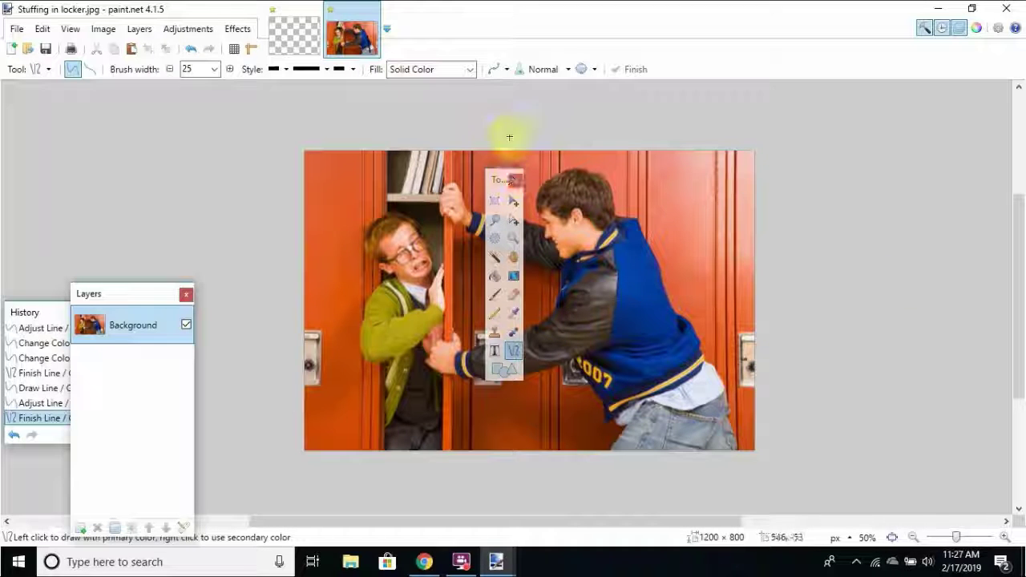
Move the Tools window off the picture, draw a horizontal black line about 1081 pixels long near the image's lower edge, and reposition the Layers window.
left_click_drag(487, 178, 260, 150)
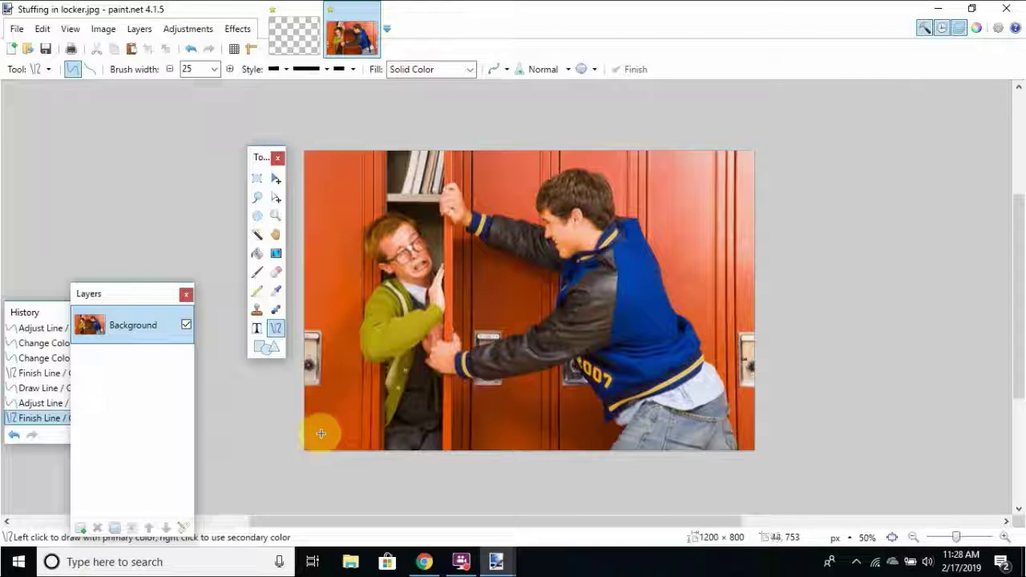
mouse_move(321, 434)
left_mouse_down()
mouse_move(485, 440)
mouse_move(756, 408)
mouse_move(728, 431)
left_mouse_up()
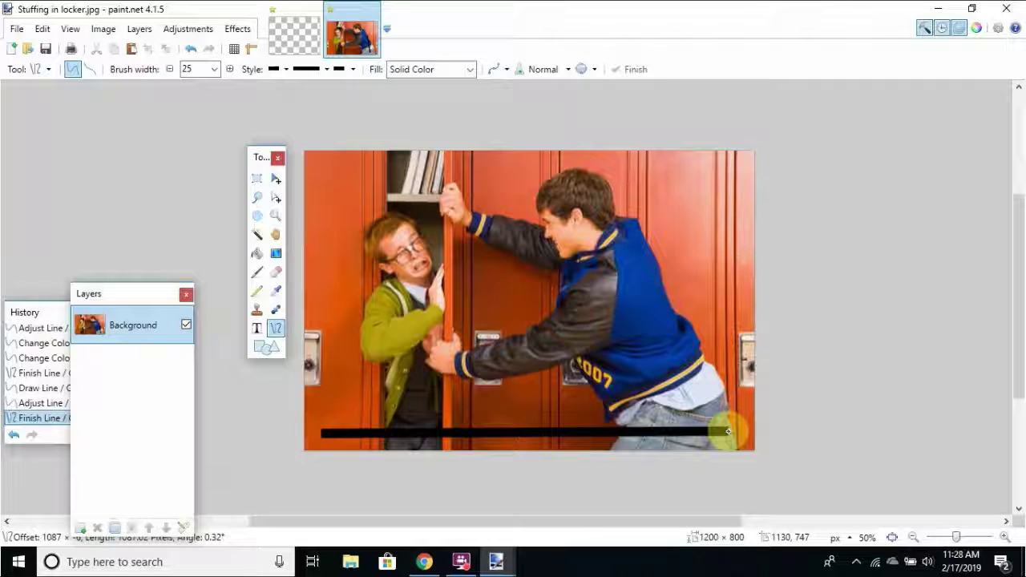
left_click_drag(728, 432, 728, 435)
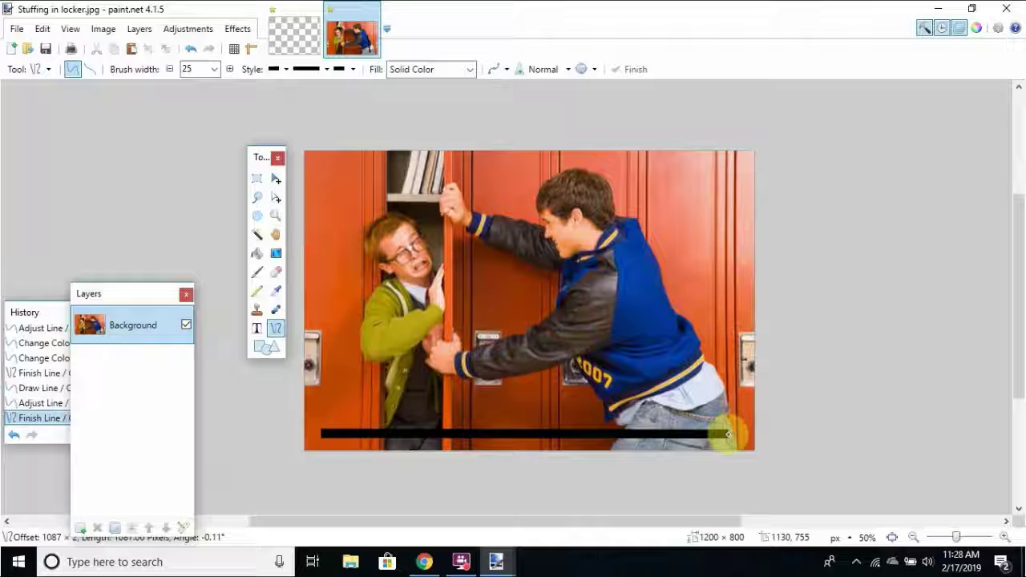
left_click_drag(728, 433, 726, 433)
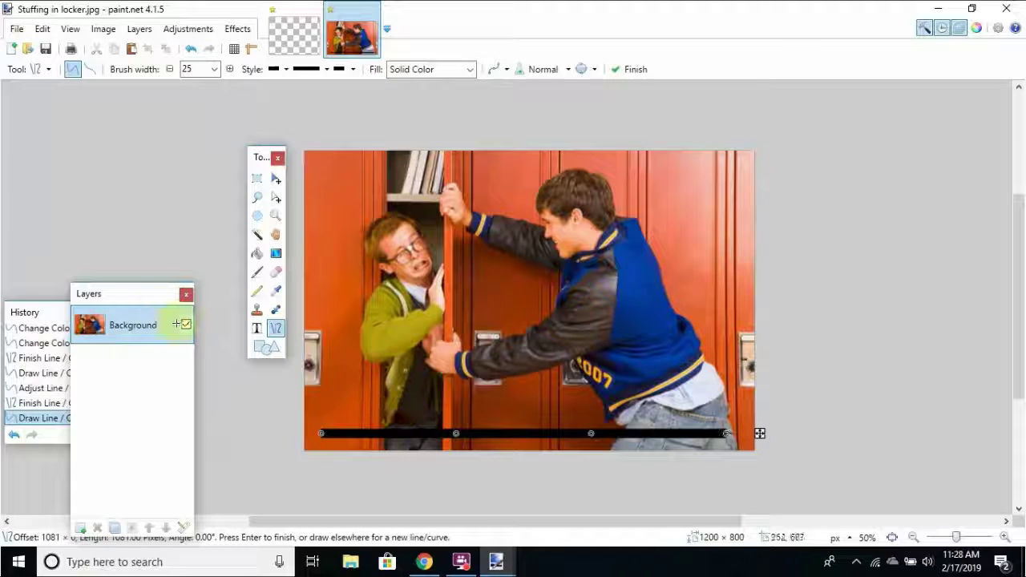
left_click_drag(147, 295, 154, 218)
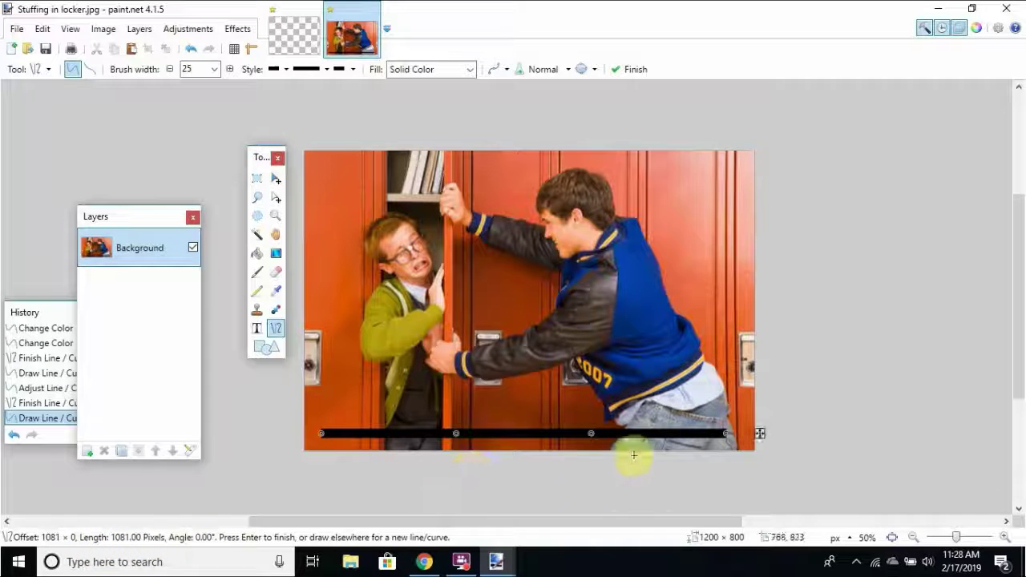
Bend the black line into a zigzag with its control points, straighten it again, and move it off the canvas.
left_click(723, 433)
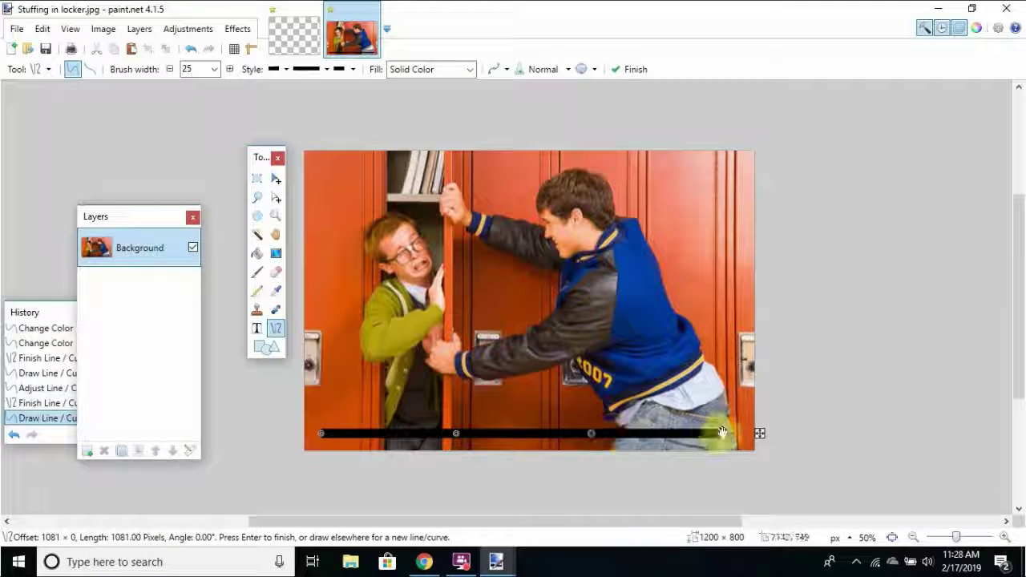
left_click(588, 434)
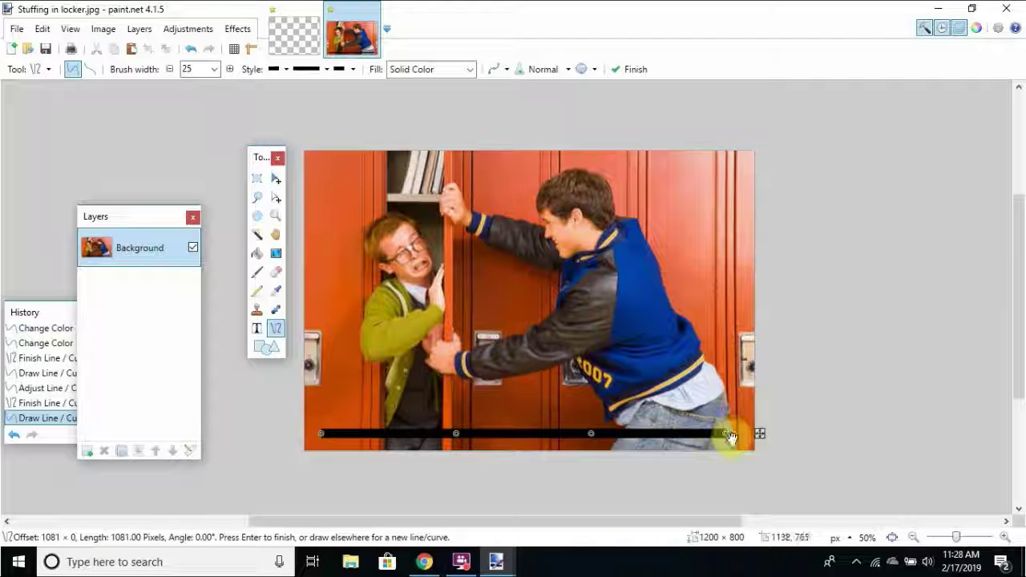
mouse_move(724, 437)
left_mouse_down()
mouse_move(724, 383)
mouse_move(701, 358)
mouse_move(725, 436)
left_mouse_up()
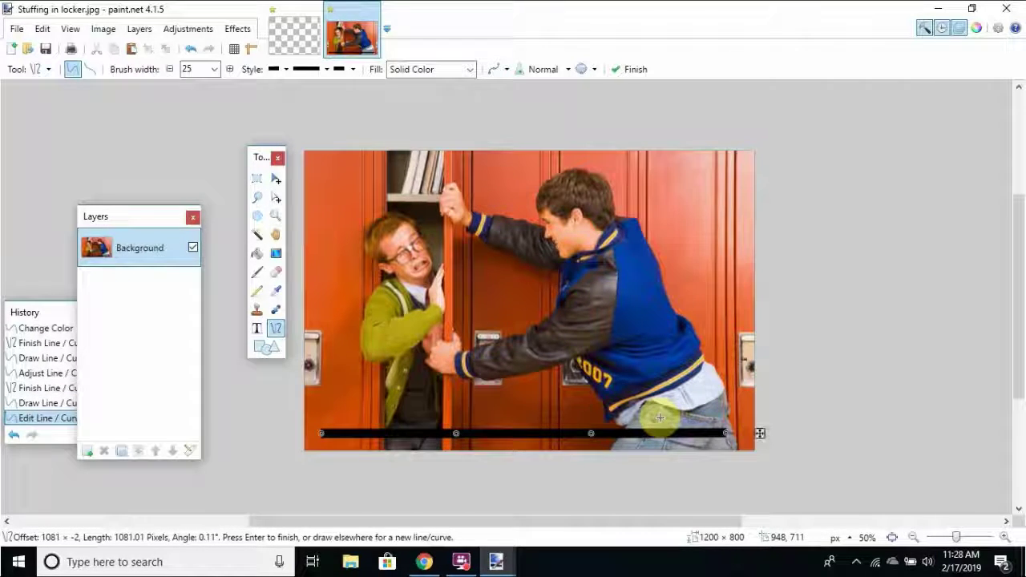
mouse_move(586, 435)
left_mouse_down()
mouse_move(618, 407)
mouse_move(614, 366)
mouse_move(541, 173)
mouse_move(556, 169)
mouse_move(554, 159)
mouse_move(665, 165)
mouse_move(676, 202)
mouse_move(728, 193)
mouse_move(710, 268)
mouse_move(737, 366)
mouse_move(733, 408)
mouse_move(711, 433)
mouse_move(596, 426)
mouse_move(442, 442)
mouse_move(296, 423)
mouse_move(420, 260)
mouse_move(682, 243)
mouse_move(748, 338)
mouse_move(743, 327)
left_mouse_up()
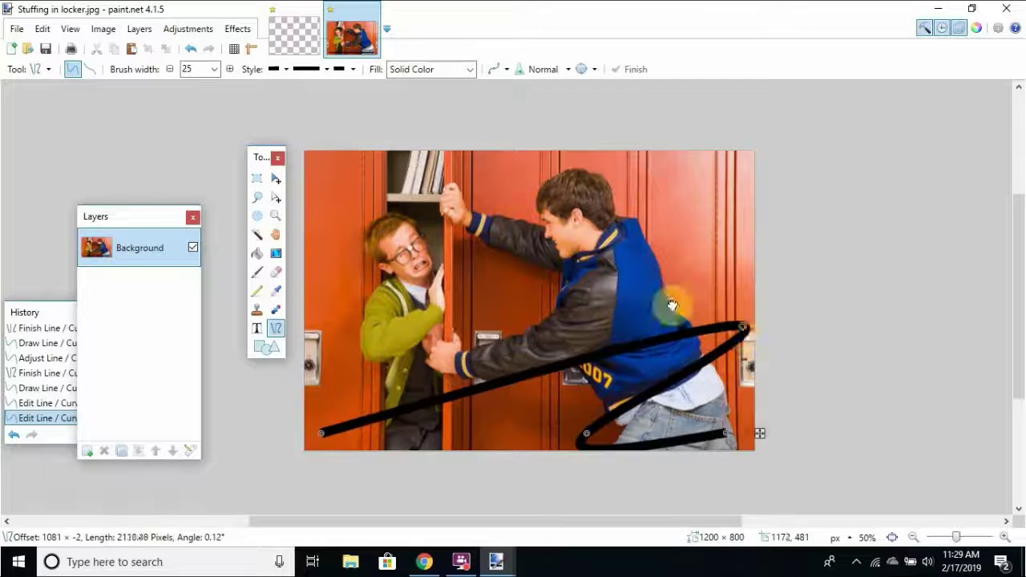
mouse_move(672, 305)
left_mouse_down()
mouse_move(447, 137)
mouse_move(641, 401)
mouse_move(525, 453)
mouse_move(442, 435)
left_mouse_up()
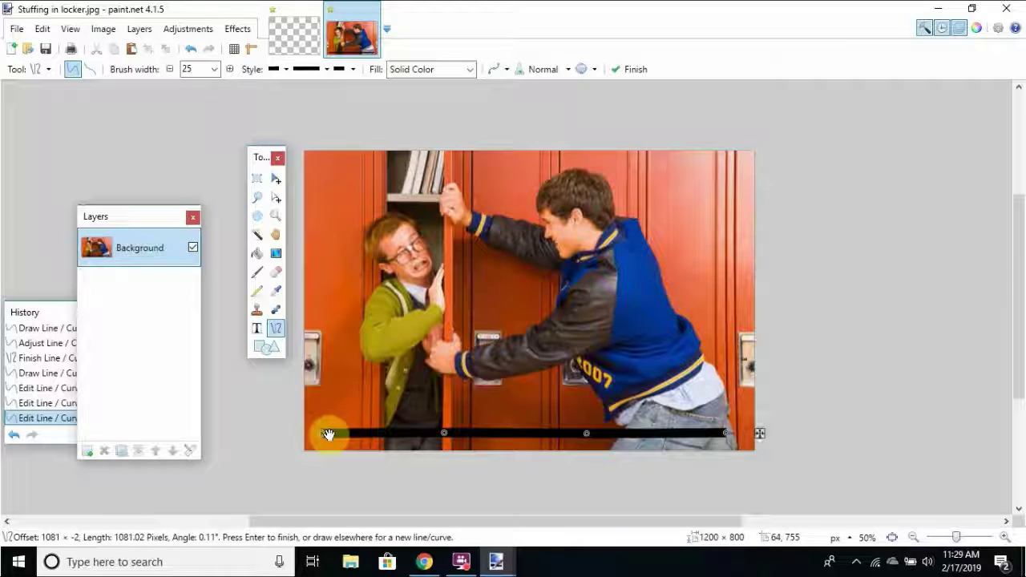
key("Escape")
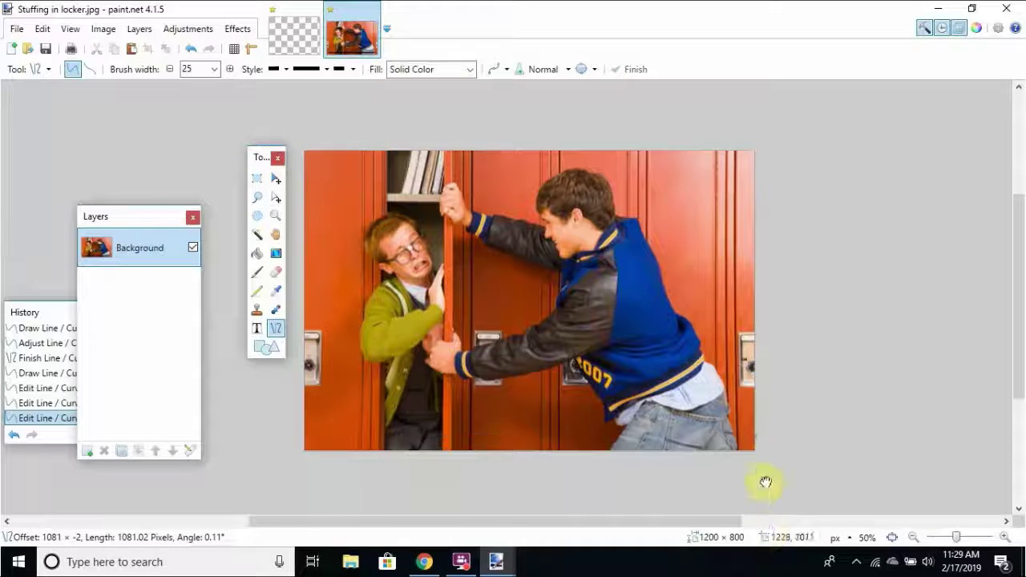
left_click_drag(787, 511, 785, 505)
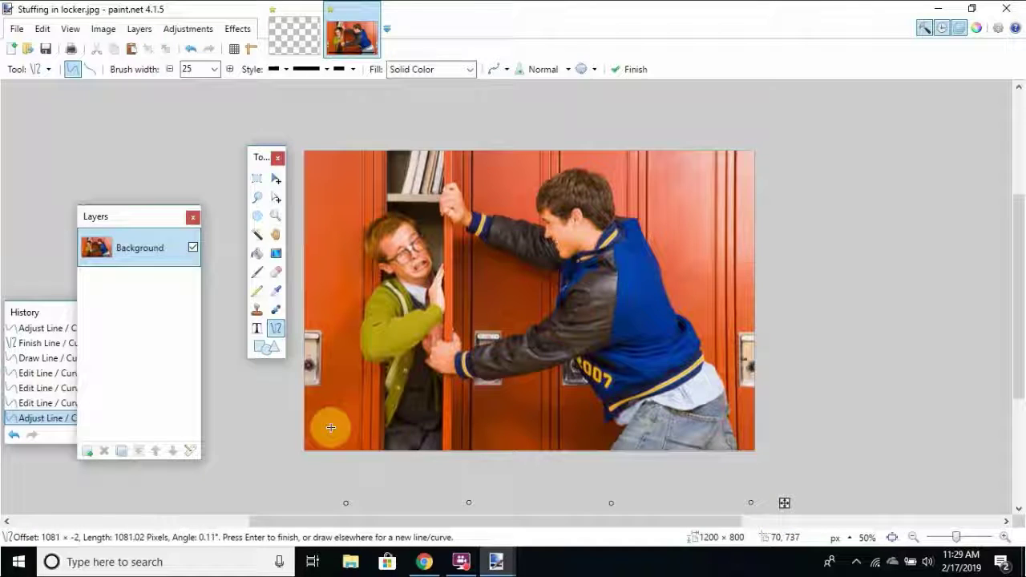
Draw the bottom, right and top sides of a black frame inside the image edges, about 1061, 649 and 1053 pixels long.
mouse_move(330, 428)
left_mouse_down()
mouse_move(805, 382)
mouse_move(728, 428)
left_mouse_up()
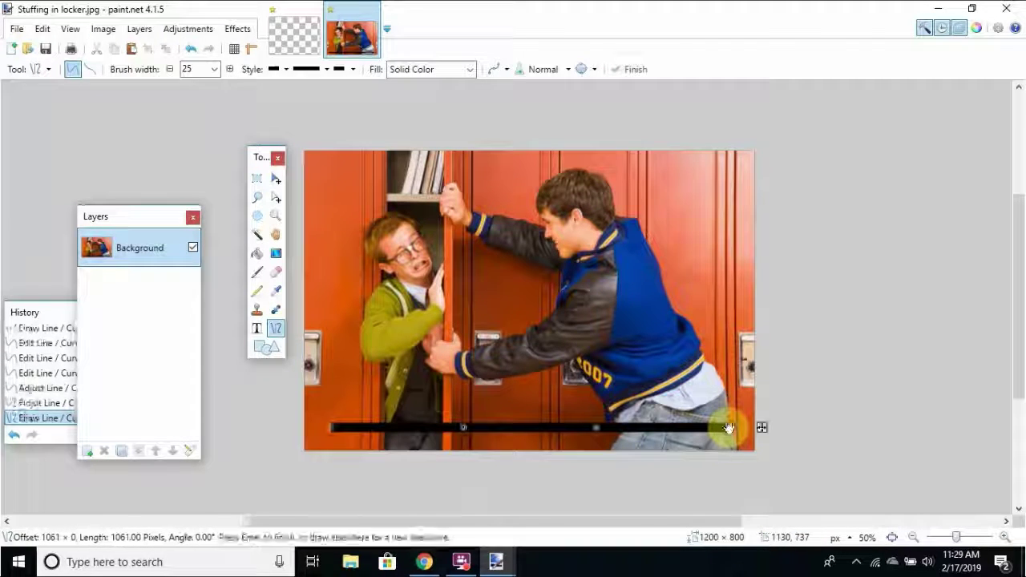
key("Return")
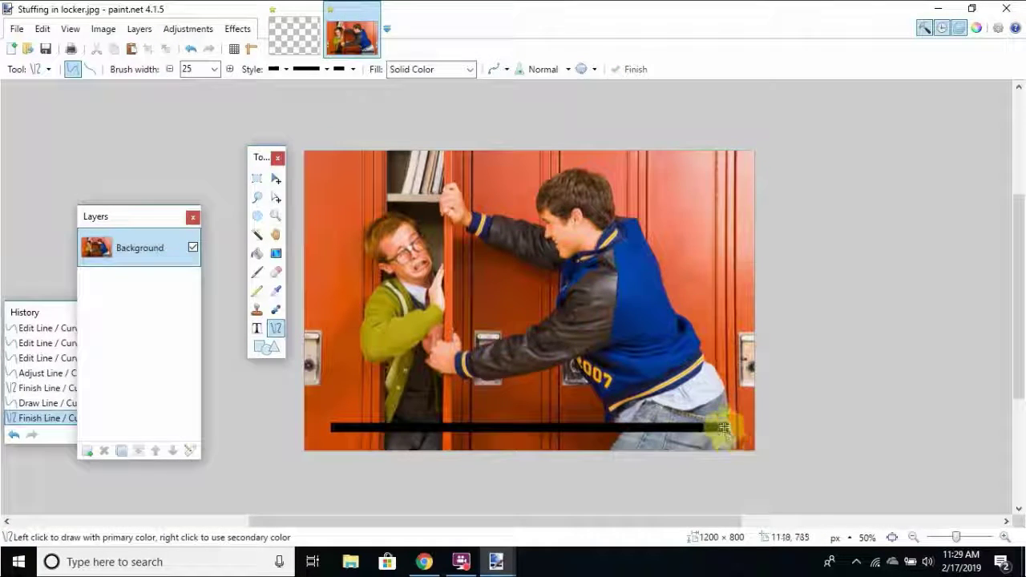
mouse_move(723, 427)
left_mouse_down()
mouse_move(741, 193)
mouse_move(724, 188)
mouse_move(725, 172)
mouse_move(724, 186)
left_mouse_up()
left_click(724, 185)
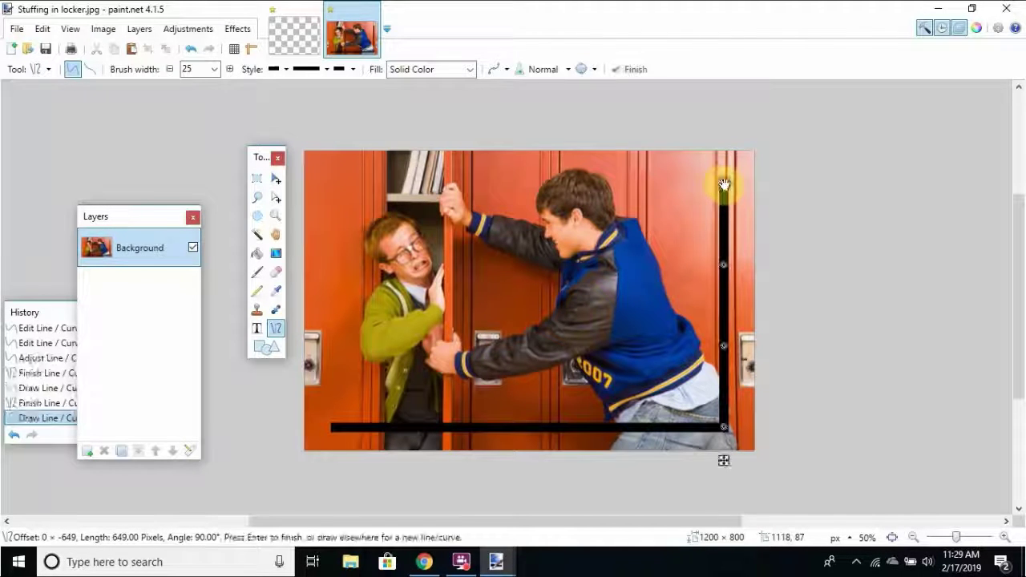
key("Return")
mouse_move(724, 185)
left_mouse_down()
mouse_move(314, 187)
mouse_move(341, 185)
mouse_move(329, 193)
mouse_move(328, 182)
mouse_move(331, 194)
mouse_move(329, 184)
left_mouse_up()
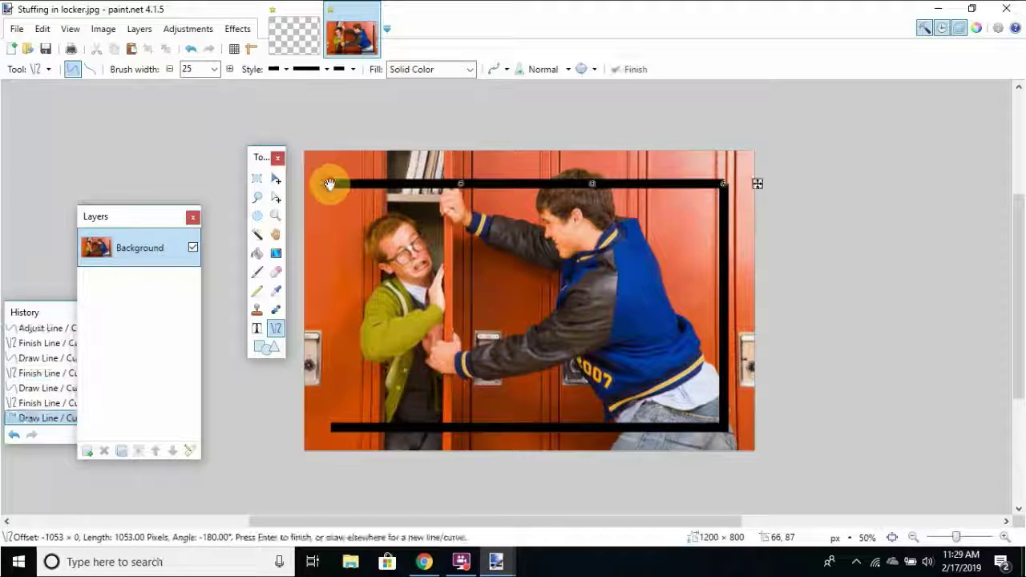
key("Return")
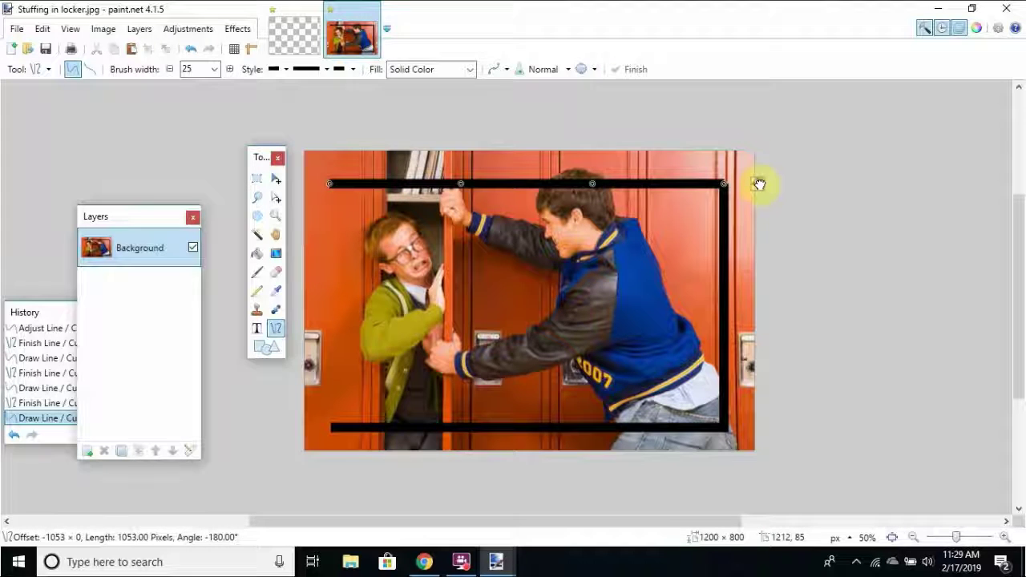
Shift the black frame's top side slightly to align its end with the right side, and draw the left side to close the frame.
left_click_drag(758, 184, 762, 188)
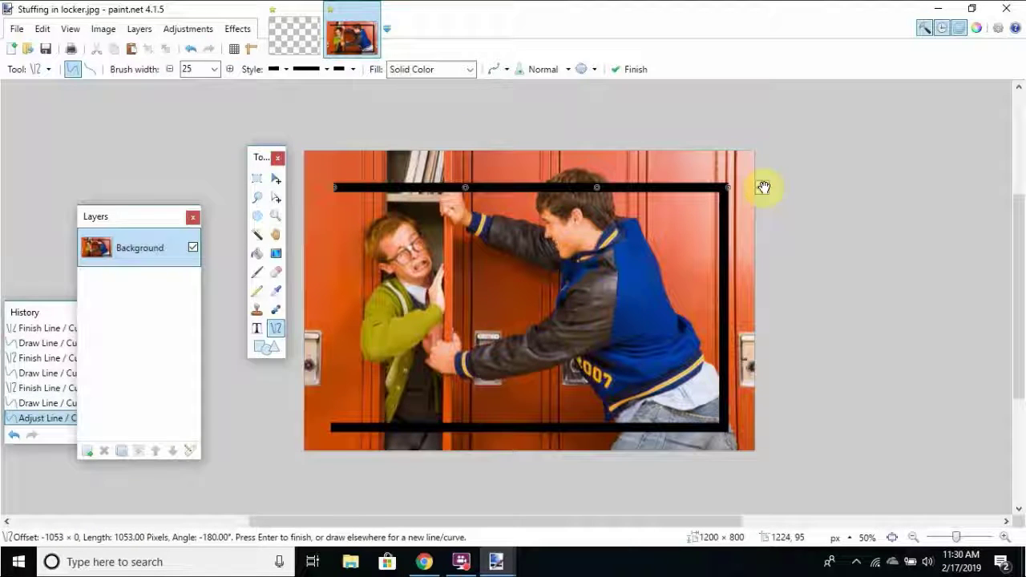
key("Return")
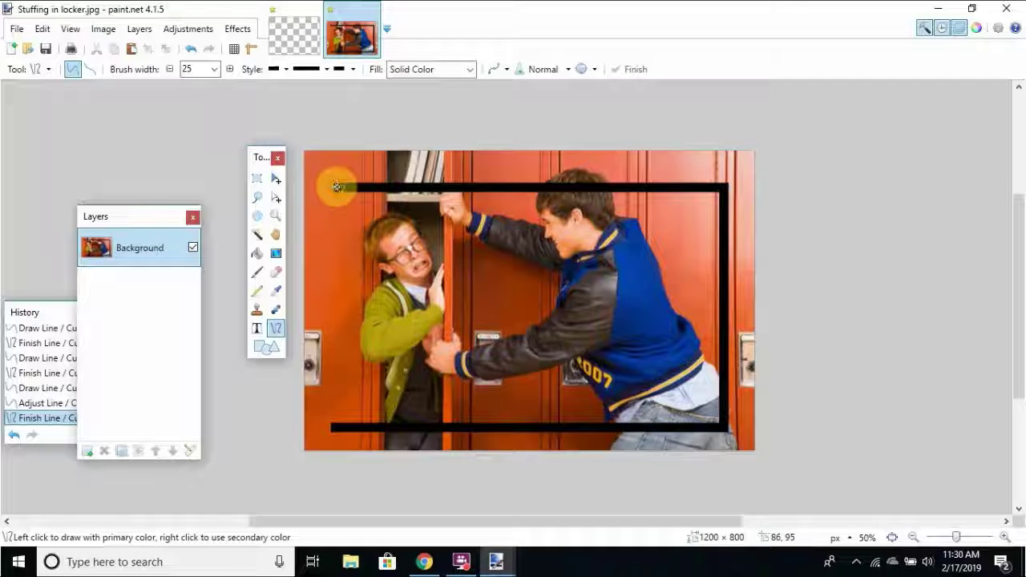
mouse_move(336, 187)
left_mouse_down()
mouse_move(367, 331)
mouse_move(332, 432)
mouse_move(340, 463)
left_mouse_up()
key("Return")
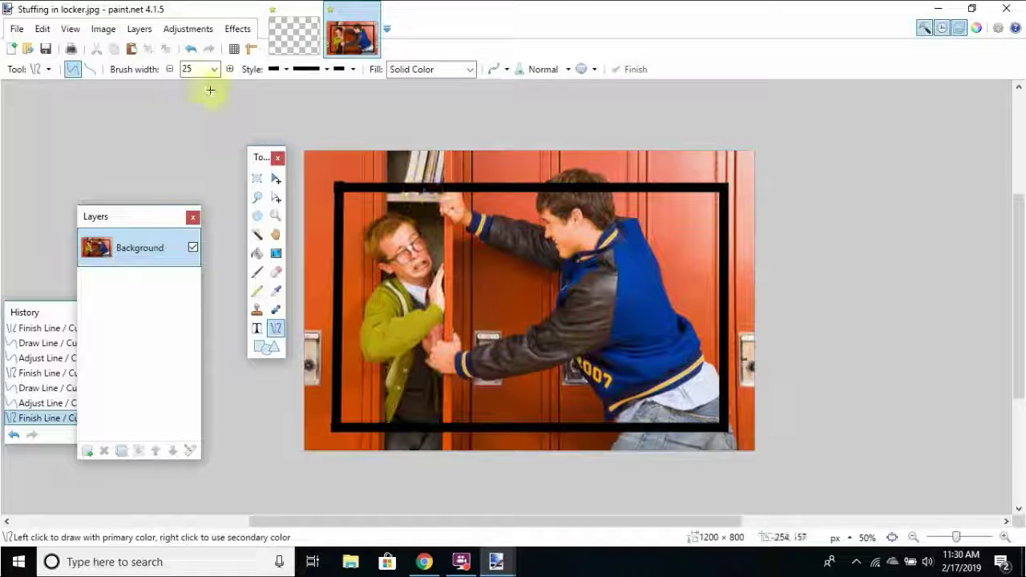
Try the Eraser with a short diagonal stroke across the frame's top side near its upper-left corner, and undo the stroke.
left_click(280, 271)
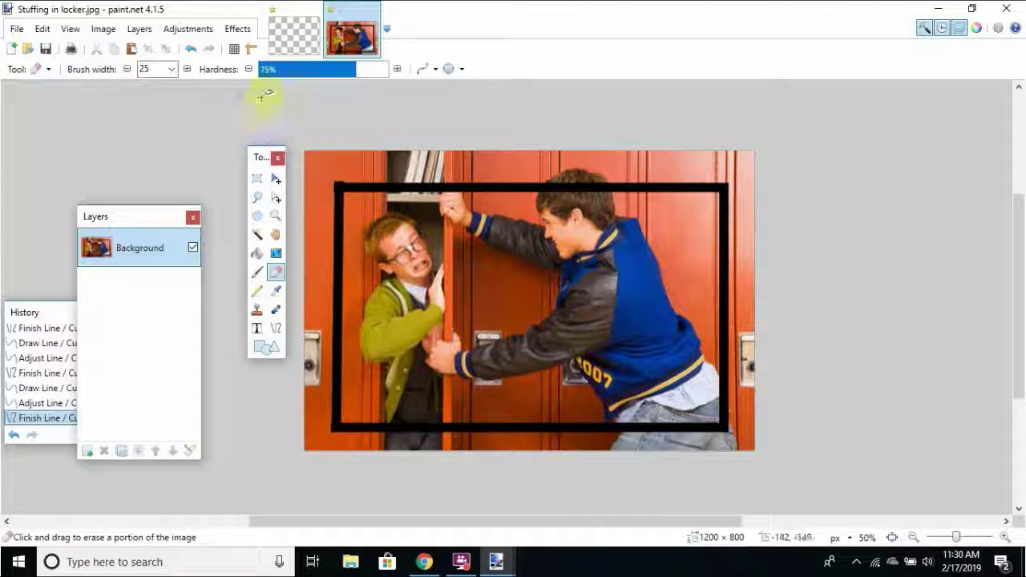
left_click_drag(357, 172, 378, 203)
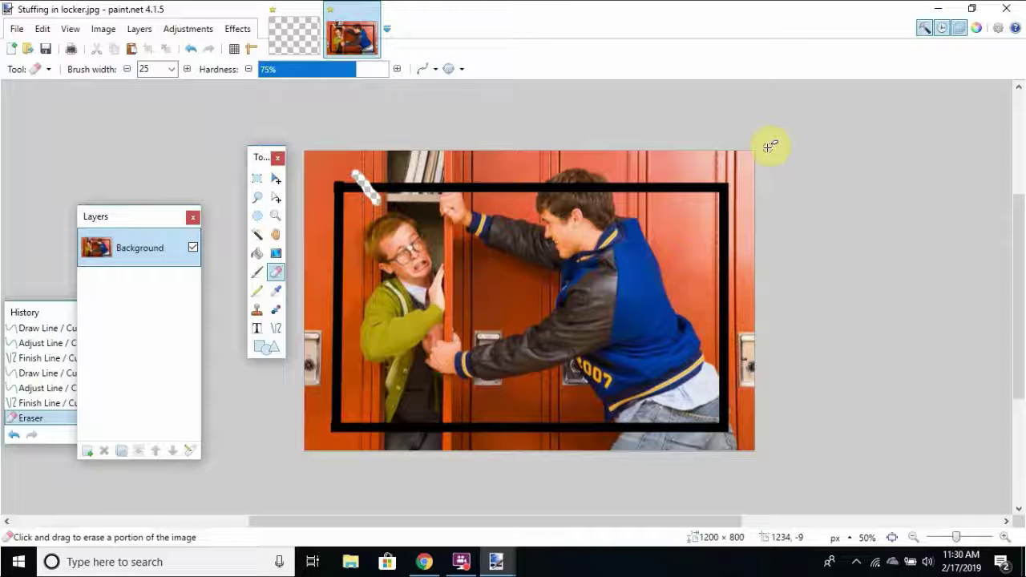
key("ctrl+z")
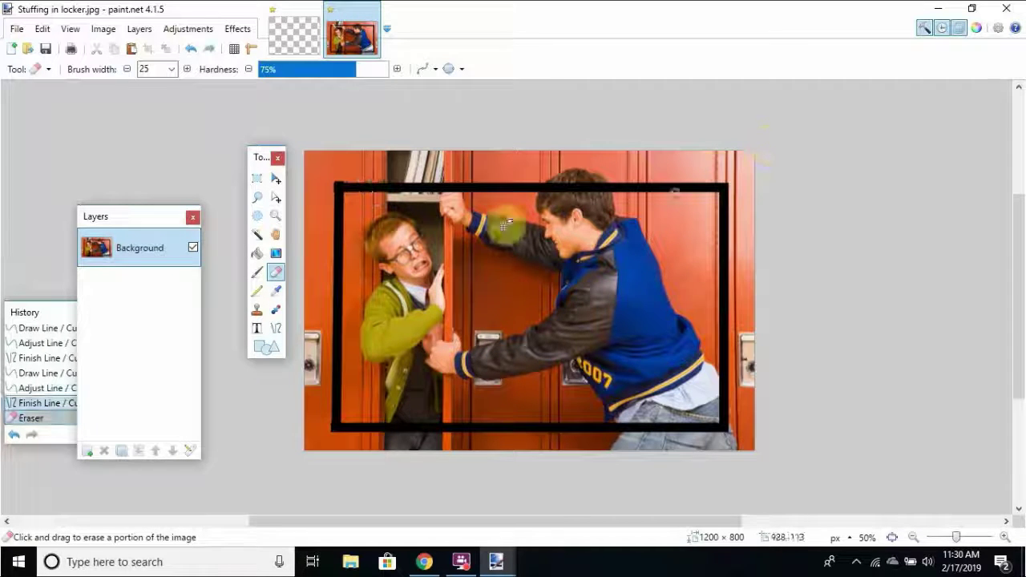
Sample the orange locker color beside the frame's upper-left corner as the primary color with the Color Picker.
left_click(1005, 538)
left_click(1005, 537)
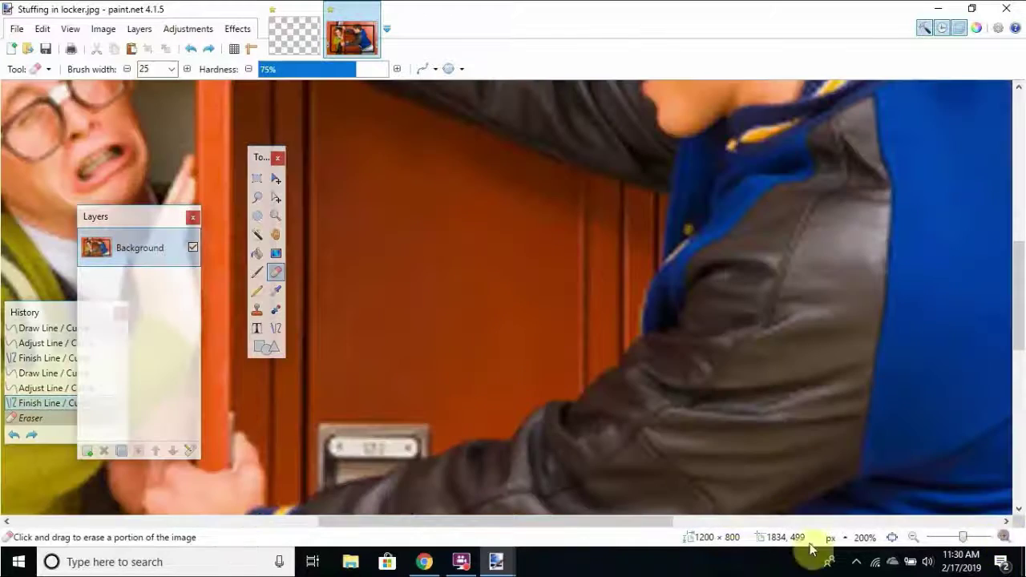
left_click_drag(642, 529, 405, 529)
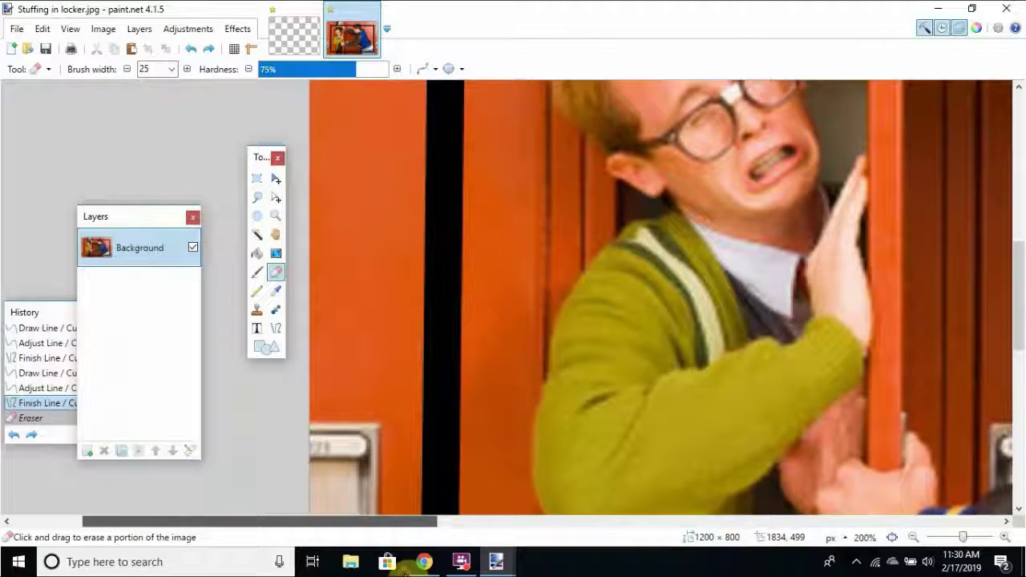
left_click_drag(1022, 335, 1019, 221)
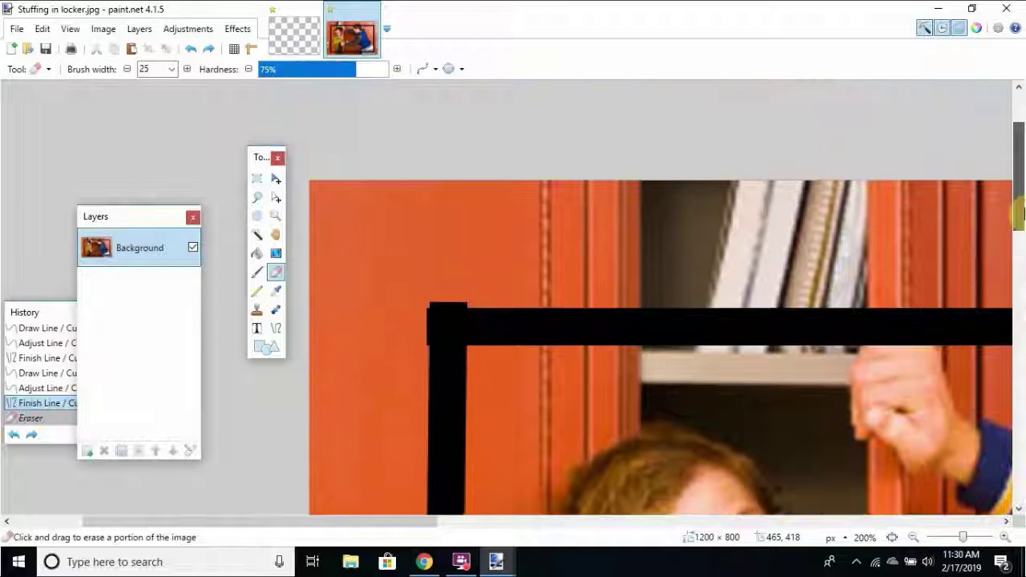
left_click(277, 292)
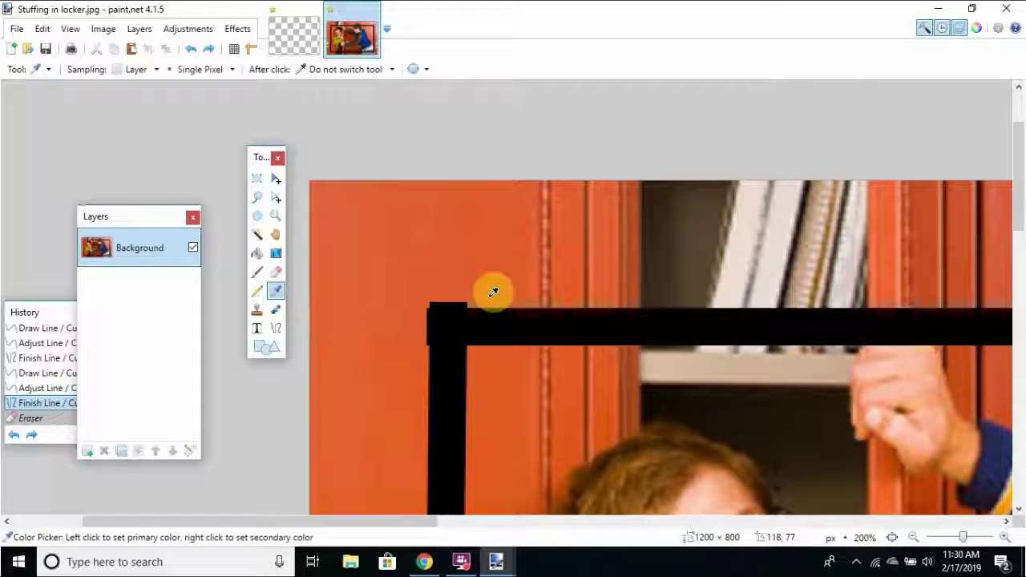
Draw an orange line about 73 pixels long over the frame's upper-left corner, try a brush width of 5, and move the line off the canvas.
left_click(275, 328)
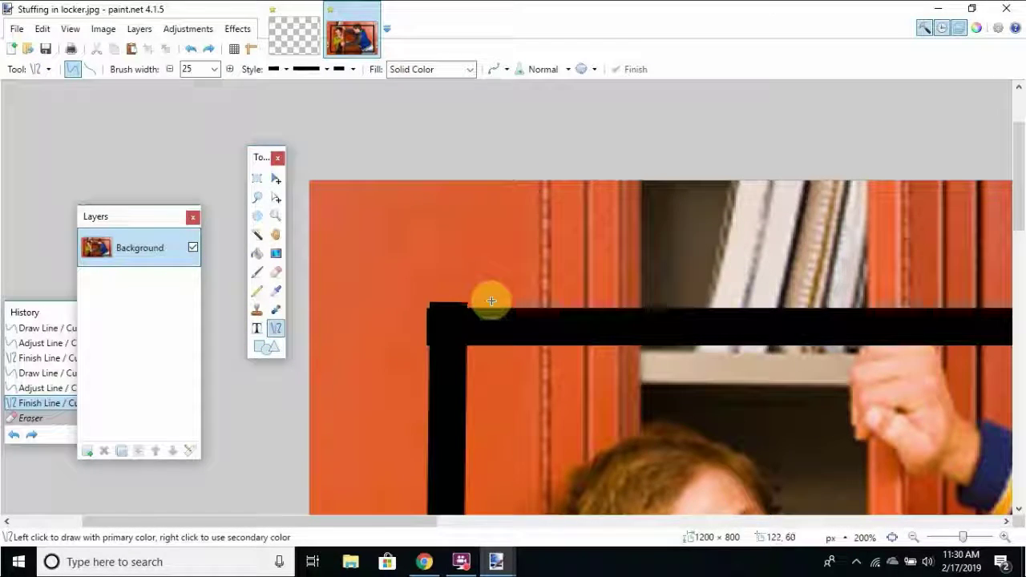
left_click_drag(490, 300, 382, 299)
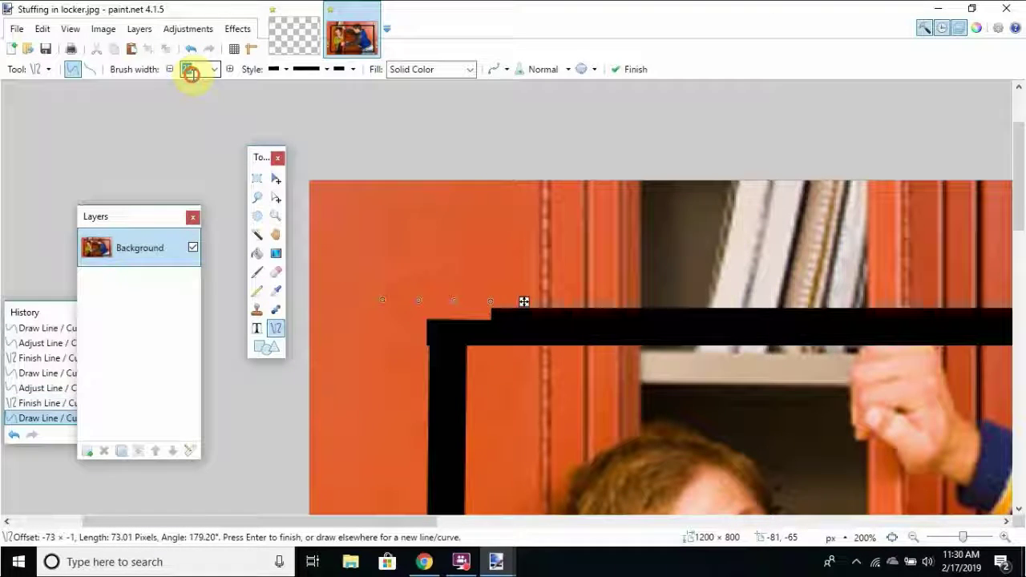
type("5")
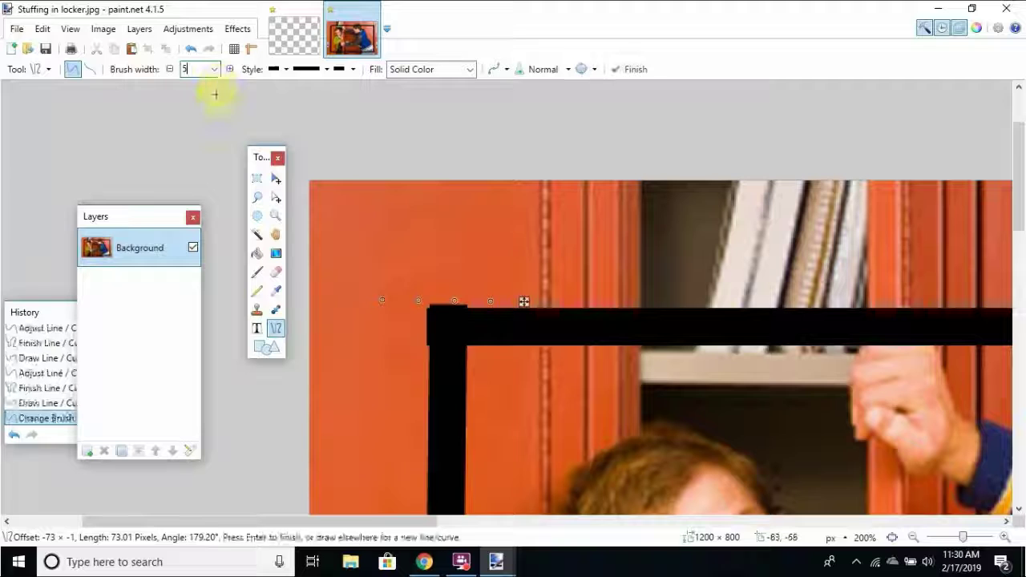
key("Return")
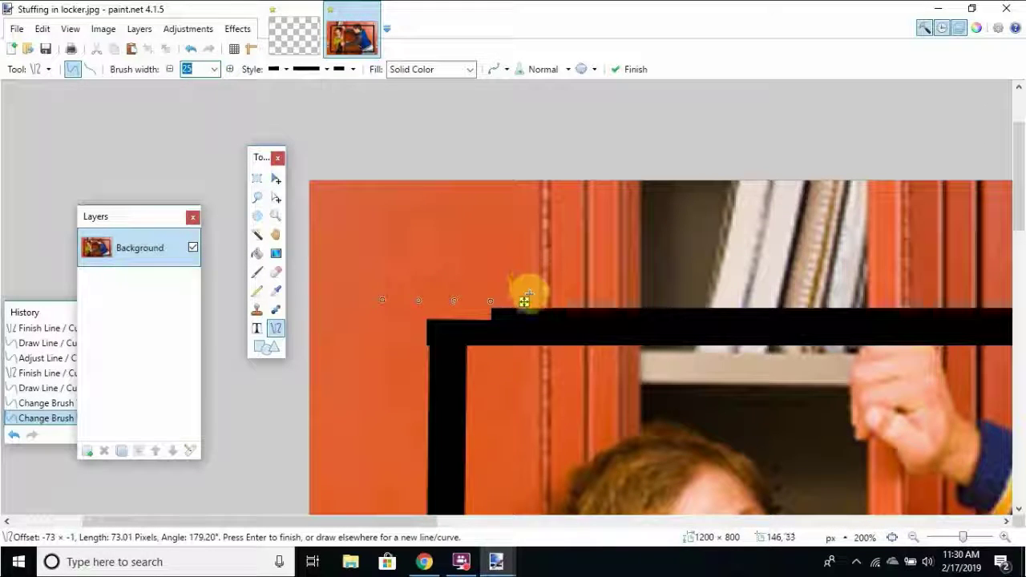
left_click_drag(525, 300, 509, 93)
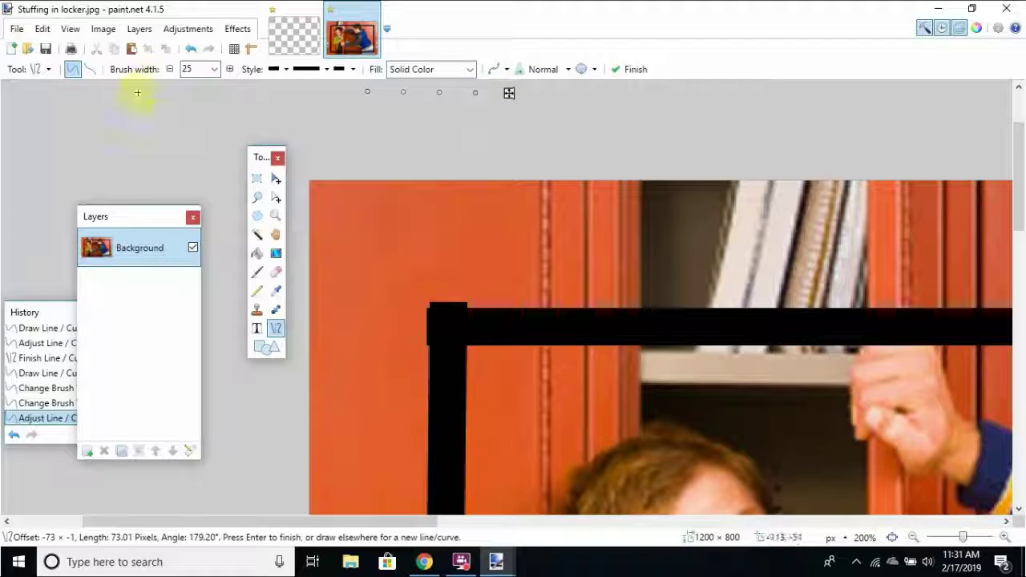
Set the brush width to 5 and cover the black bump above the frame's upper-left corner with a horizontal orange line about 47 pixels long.
double_click(191, 70)
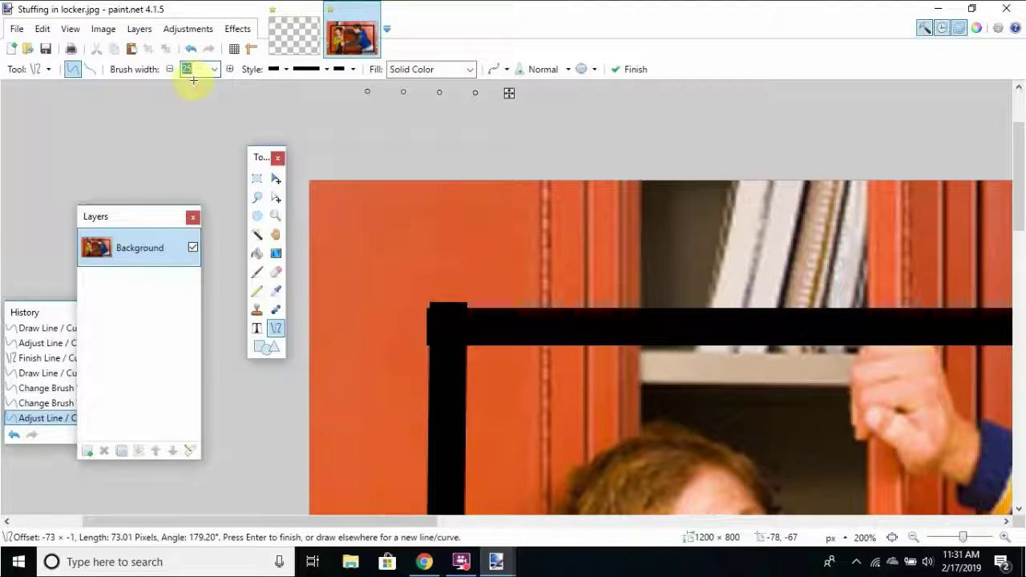
type("5")
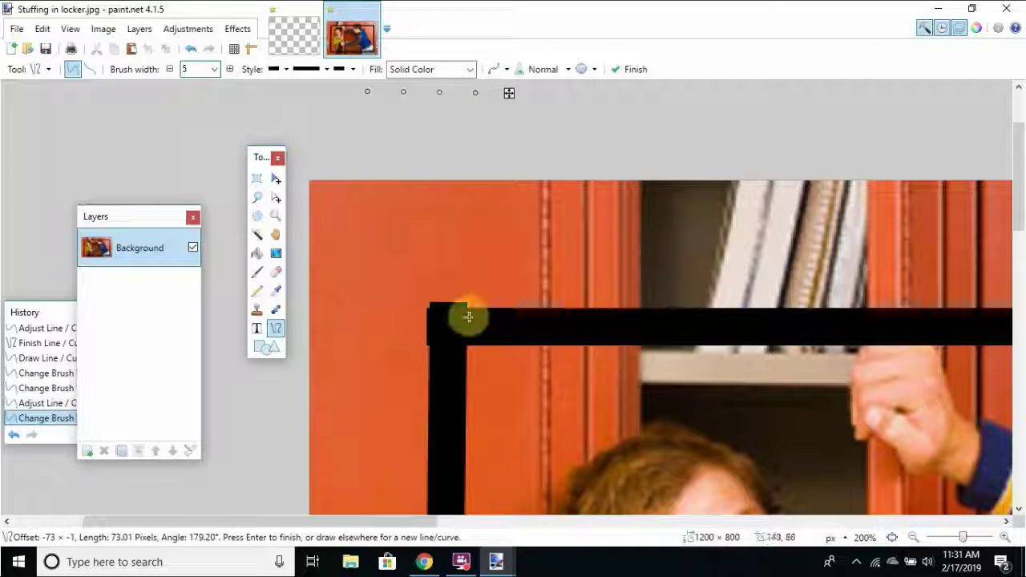
key("Return")
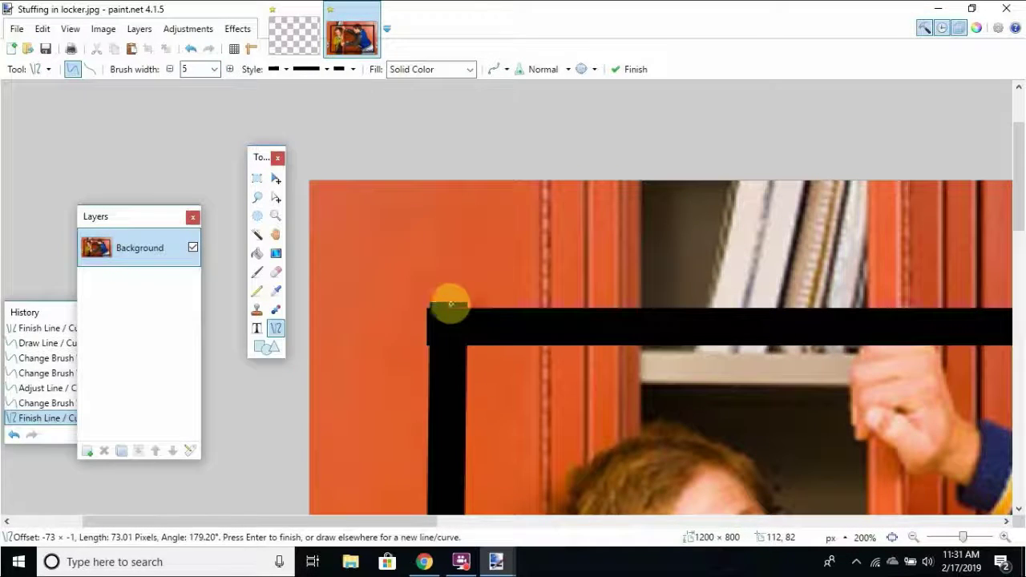
left_click_drag(451, 304, 410, 305)
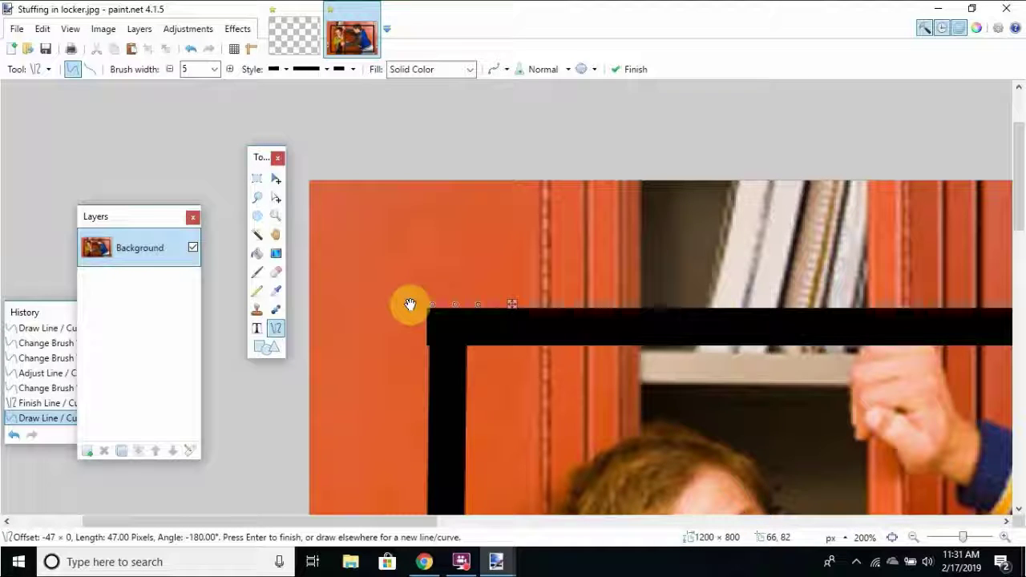
key("Return")
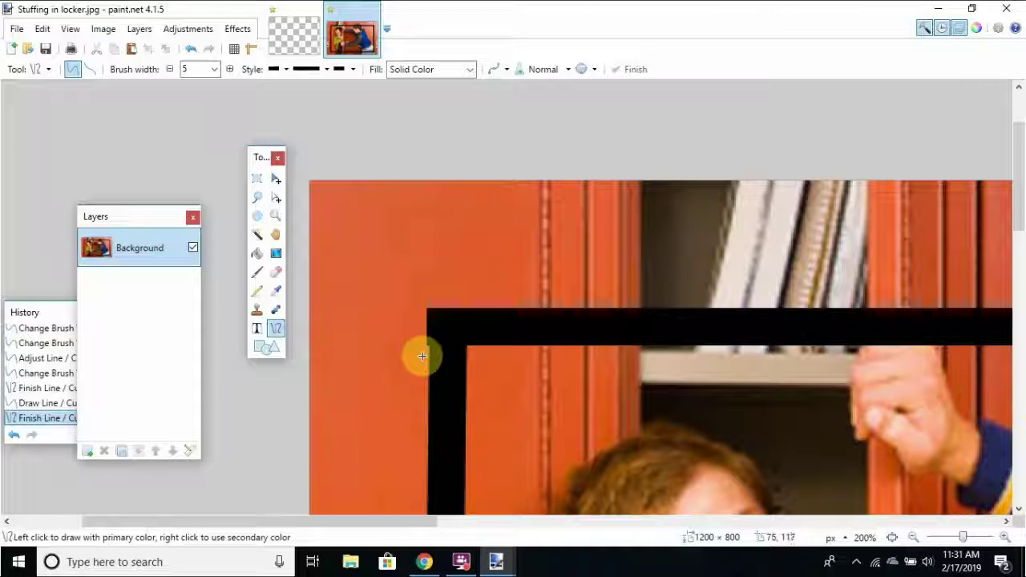
Draw a vertical orange line about 56 pixels long beside the frame's upper-left corner, move it off the canvas, and finish it.
left_click_drag(423, 356, 423, 275)
left_click_drag(421, 274, 422, 274)
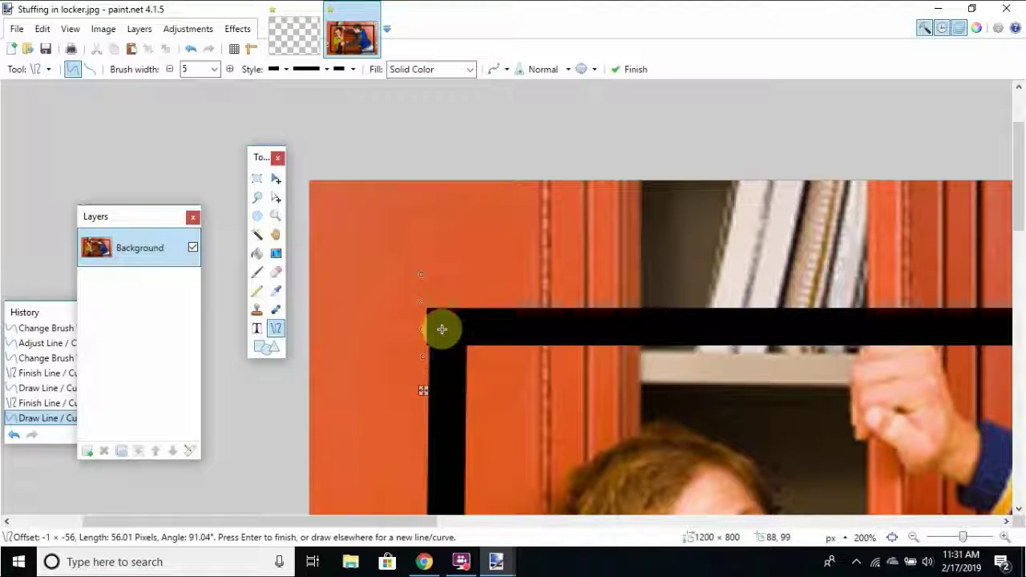
left_click_drag(424, 393, 182, 415)
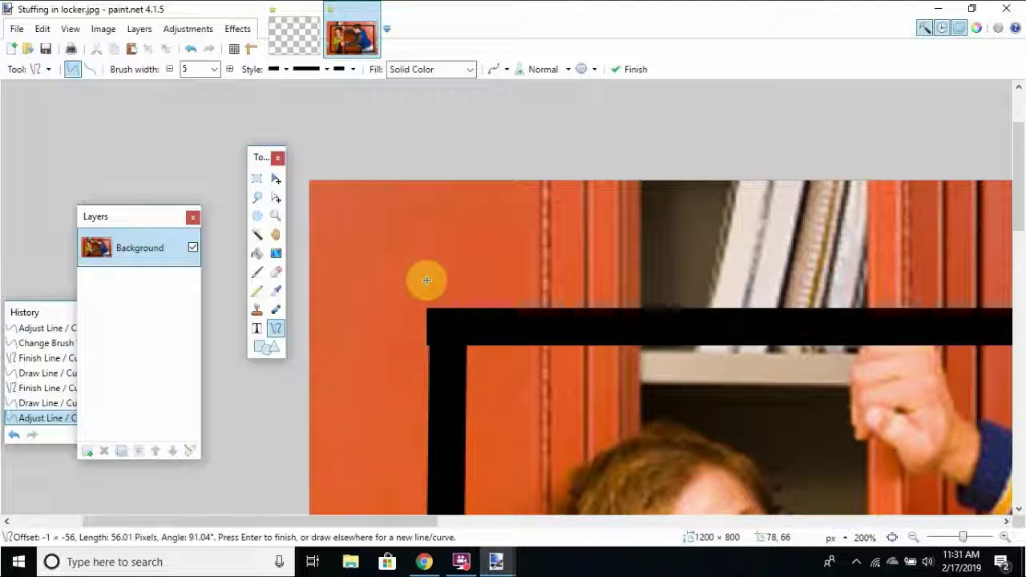
key("Return")
Draw a vertical orange line about 74 pixels long along the outer edge of the frame's upper-left corner, adjust it, and finish it.
left_click_drag(421, 280, 425, 391)
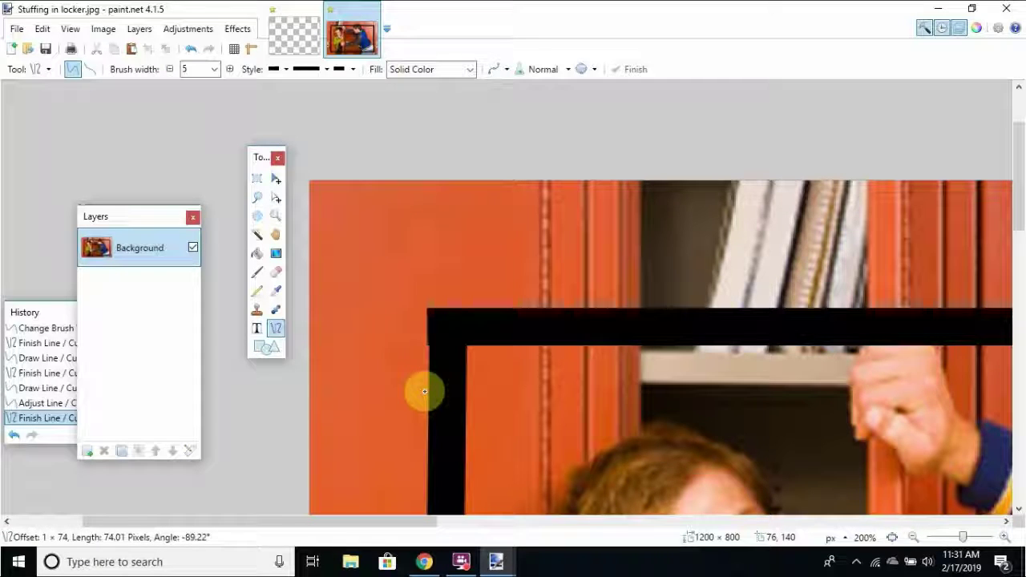
left_click_drag(425, 391, 423, 433)
key("Return")
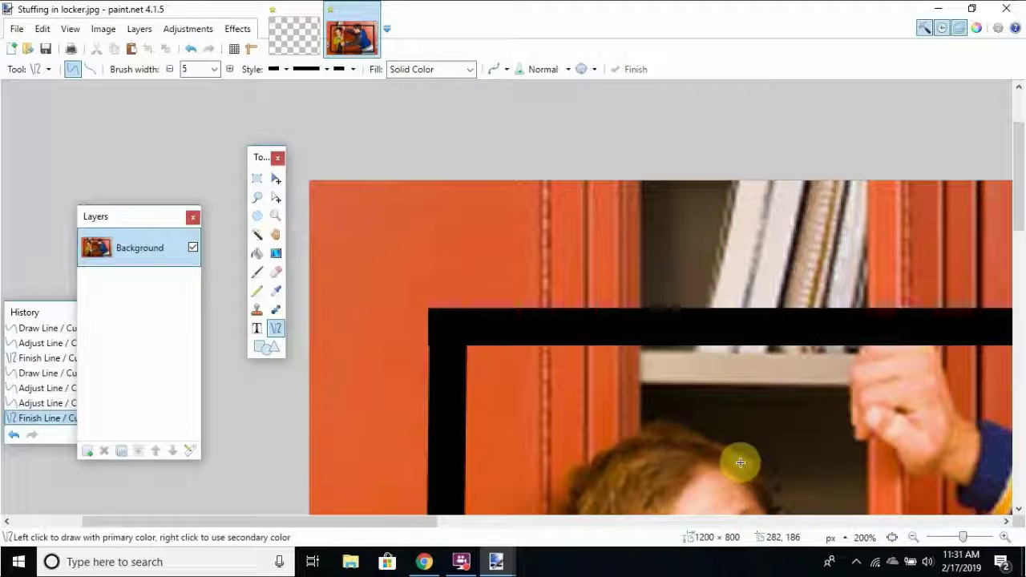
Undo the orange touch-ups and all four sides of the black frame, and finish the restored line below the canvas.
left_click(914, 538)
left_click(914, 538)
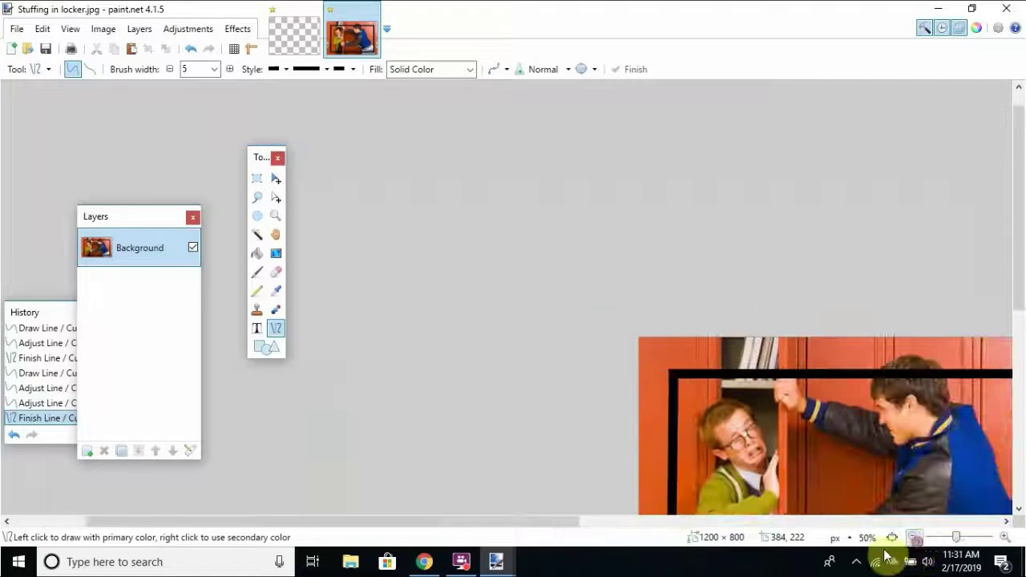
left_click_drag(493, 525, 616, 522)
left_click_drag(1023, 128, 1023, 229)
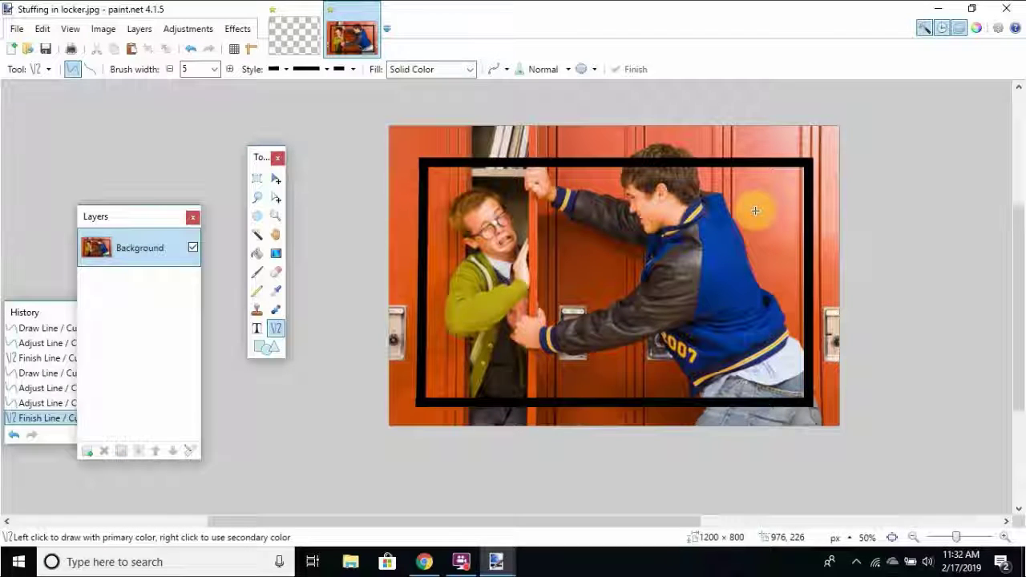
key("ctrl+z")
key("ctrl+z")
key("ctrl+z")
key("ctrl+z")
key("ctrl+z")
key("ctrl+z")
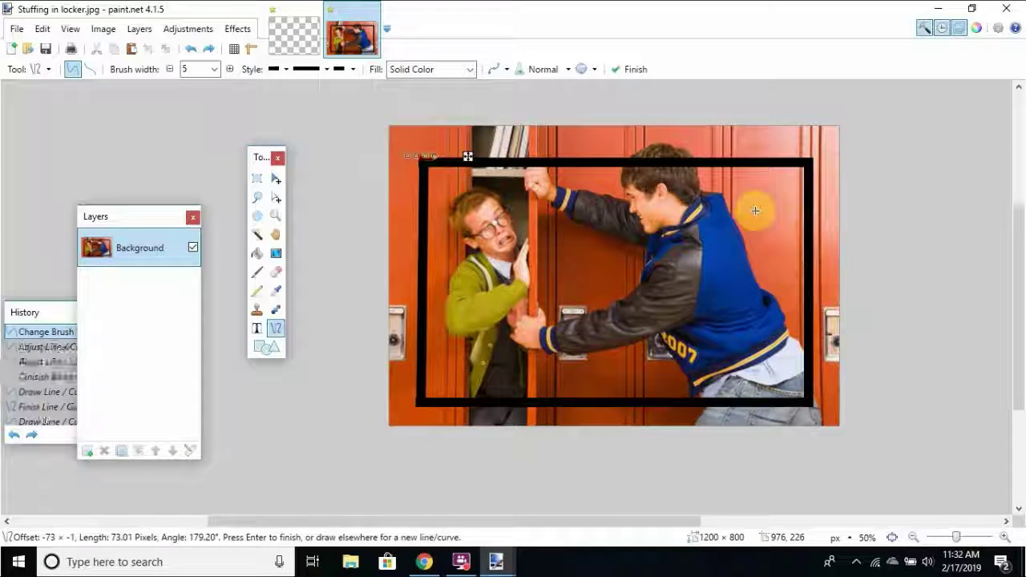
key("ctrl+z")
key("ctrl+z")
key("ctrl+z")
key("ctrl+z")
key("ctrl+z")
key("ctrl+z")
key("ctrl+z")
key("ctrl+z")
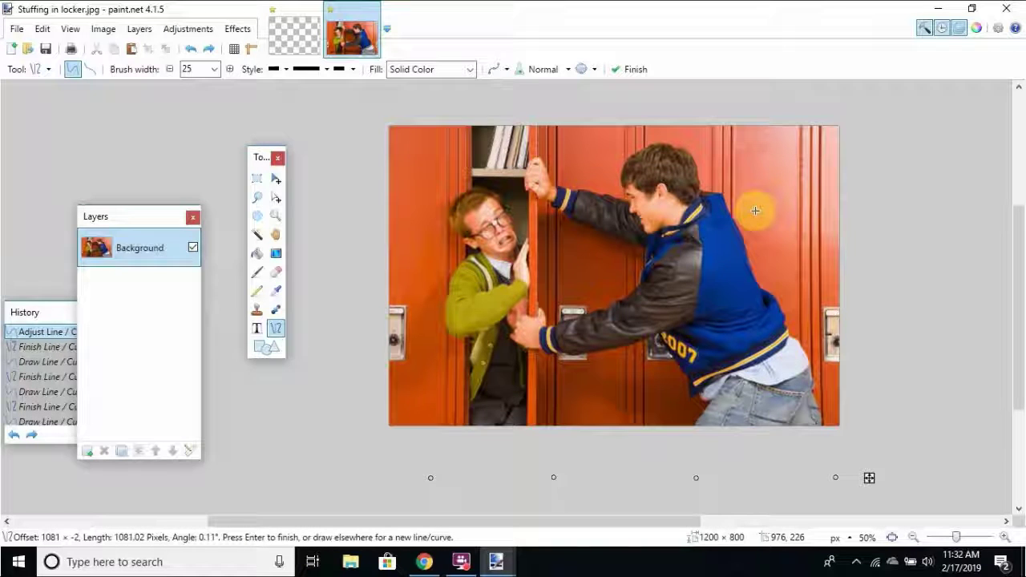
key("Return")
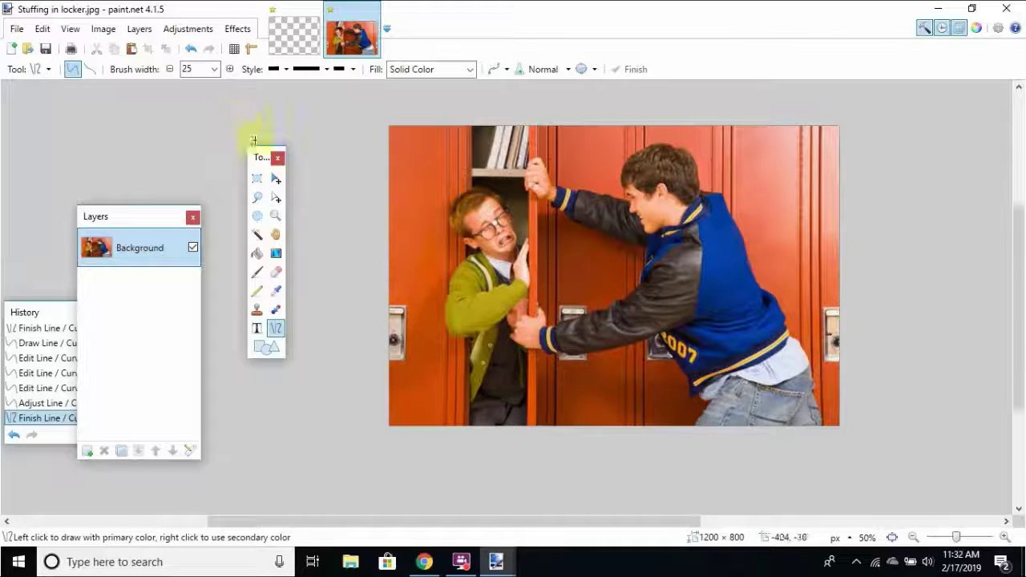
Move the Tools window over the boy in the locker, and switch to the Text tool after briefly trying the Shapes tool.
left_click_drag(261, 157, 452, 159)
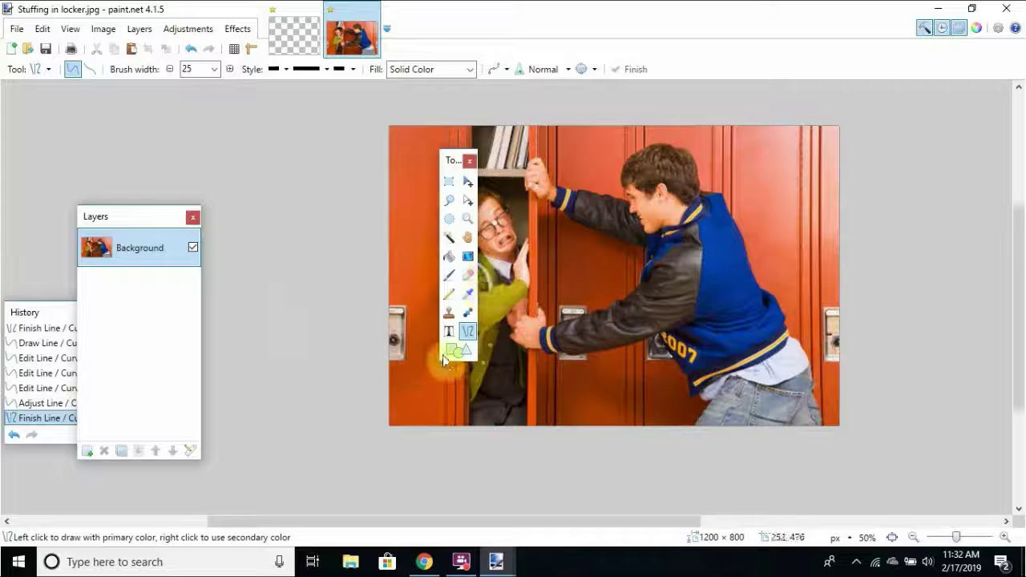
left_click(449, 331)
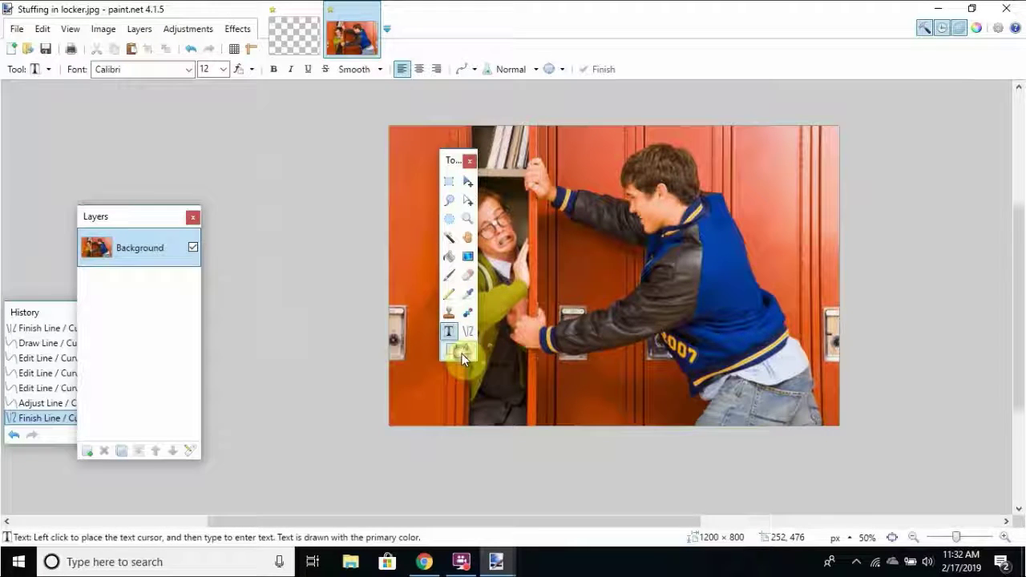
left_click(462, 353)
left_click(451, 330)
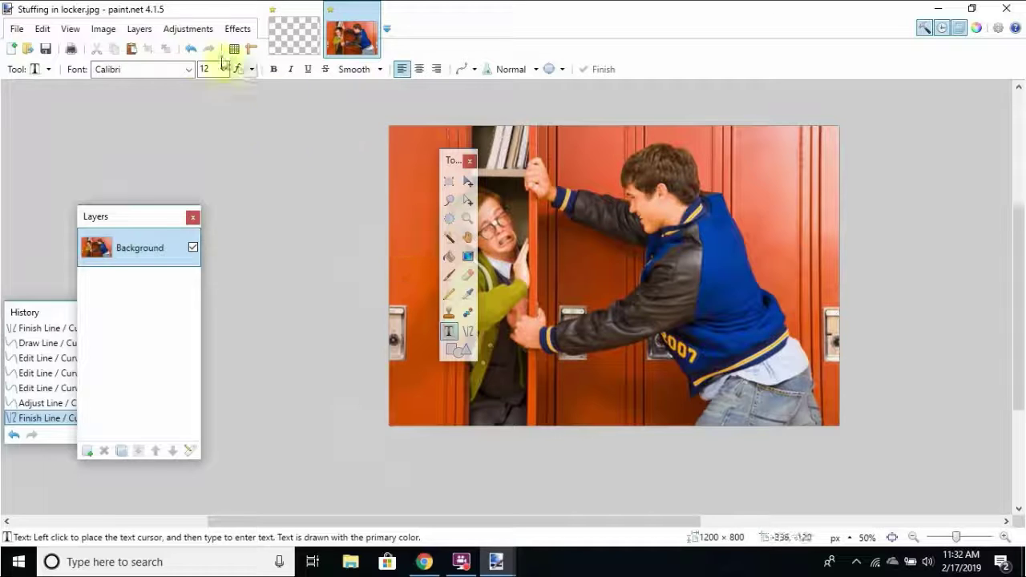
Browse the list of available fonts and set the text font to Constantia.
left_click(186, 71)
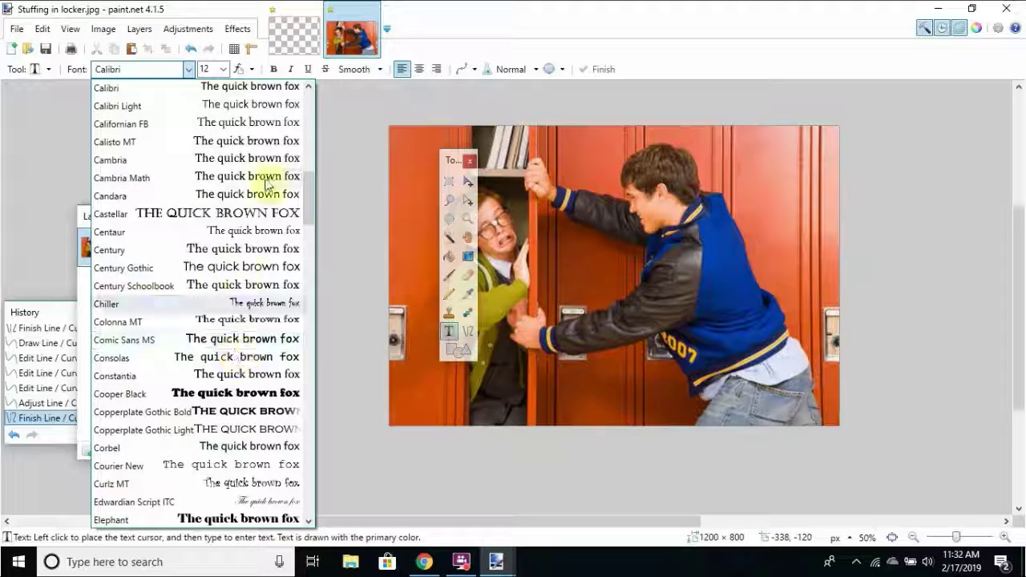
left_click_drag(303, 190, 302, 93)
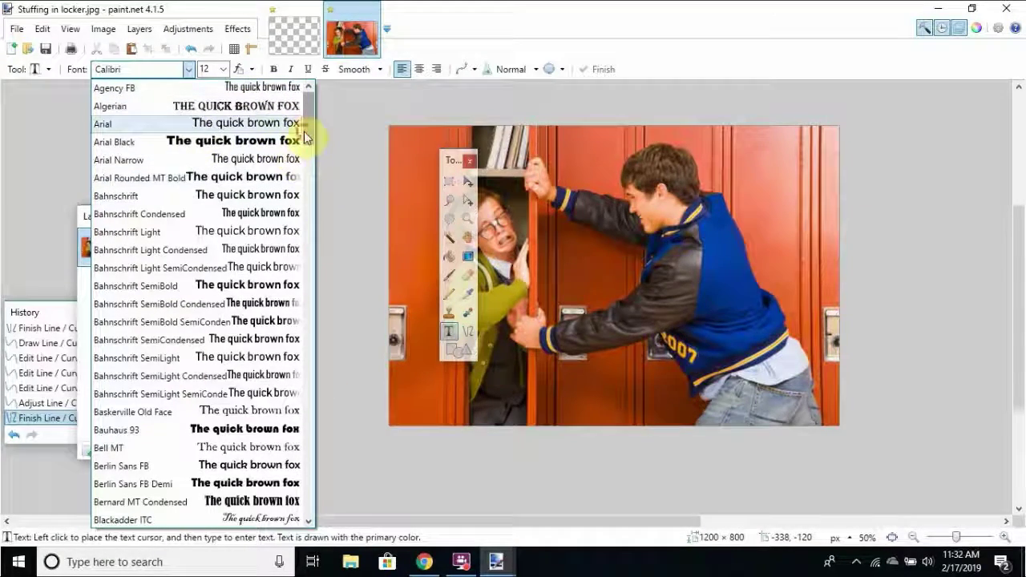
left_click_drag(306, 137, 309, 184)
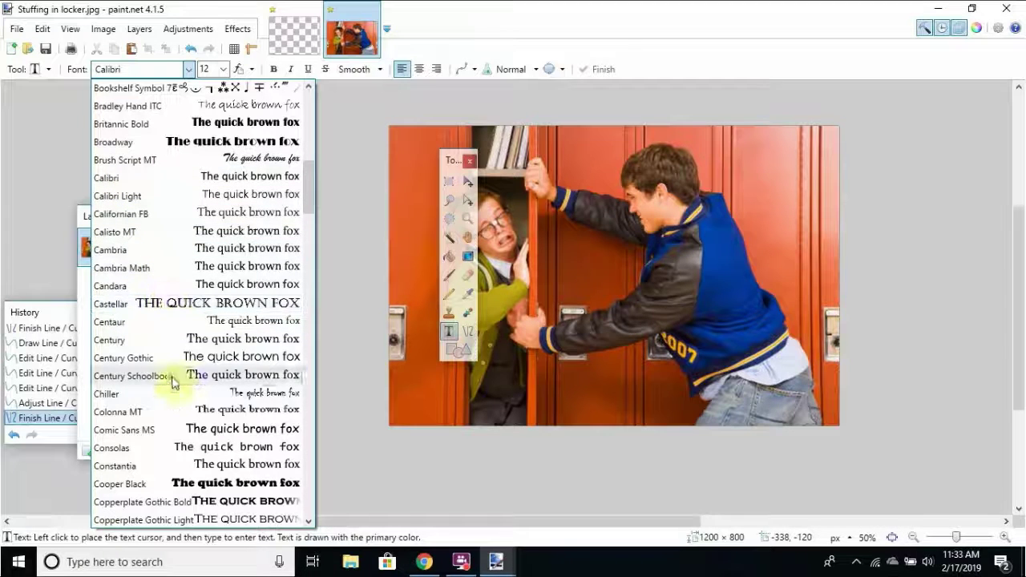
left_click(159, 466)
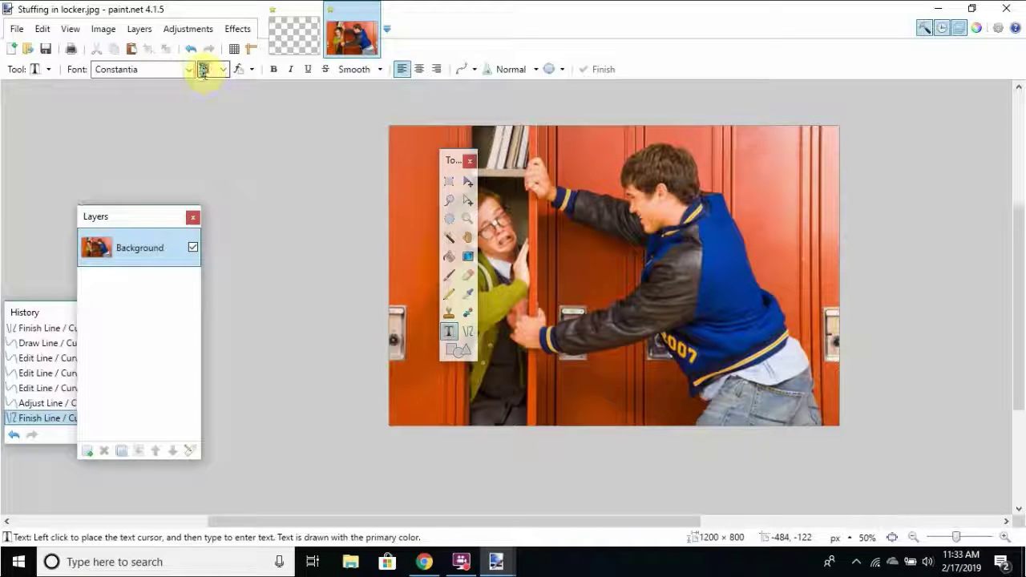
Turn on bold, italics, underline and strikethrough for the text.
left_click(203, 70)
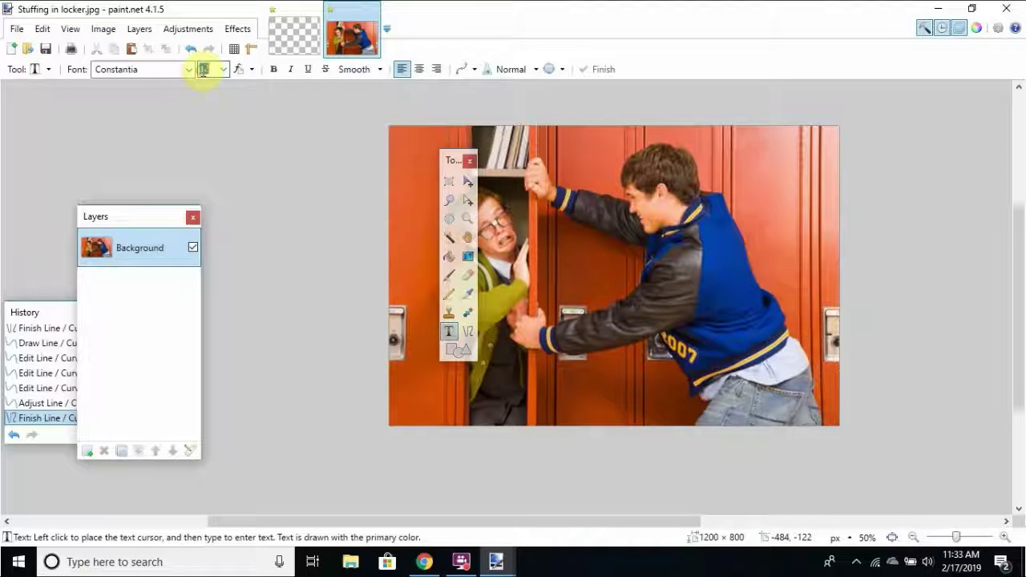
left_click(271, 69)
left_click(291, 69)
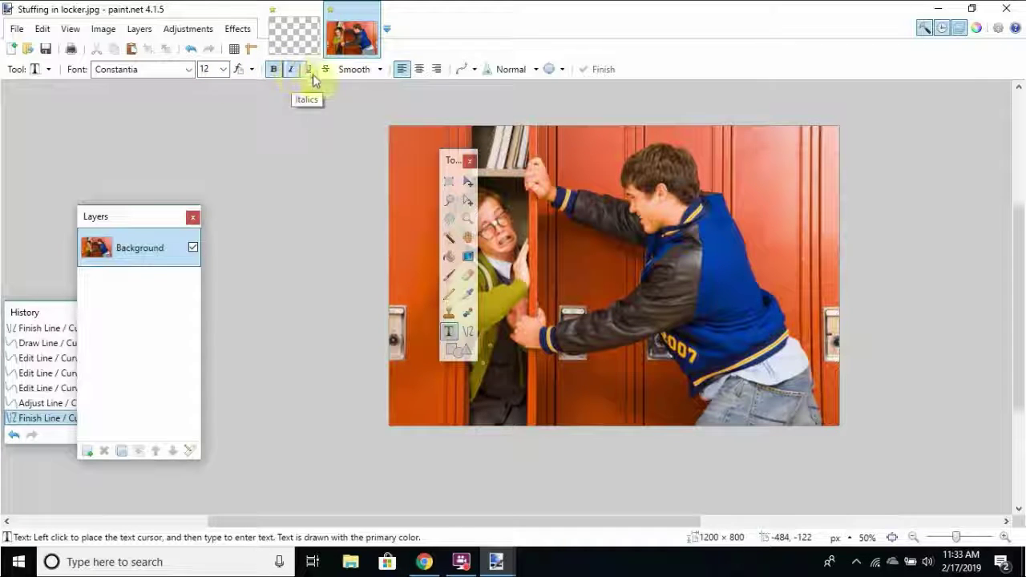
left_click(311, 71)
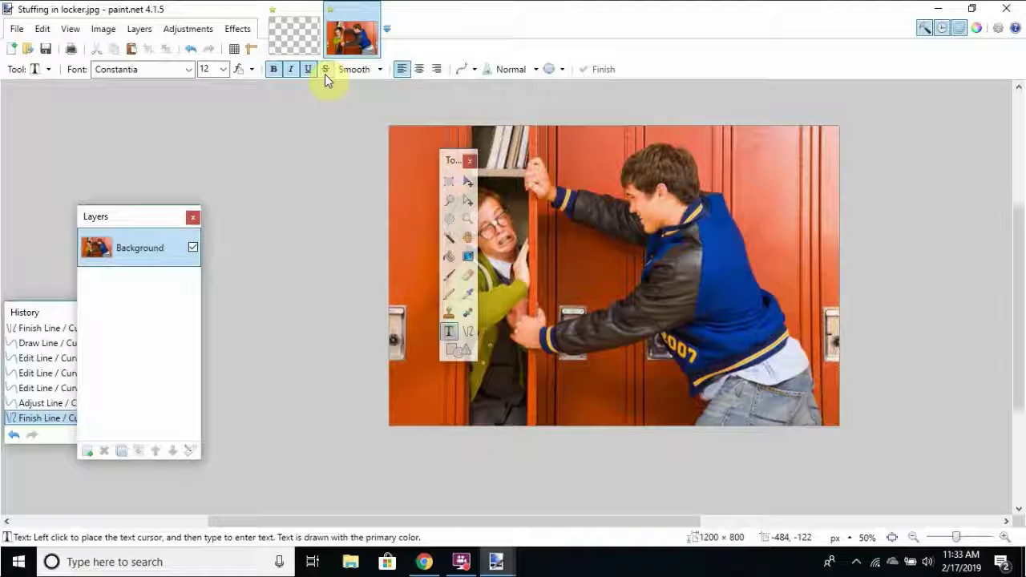
left_click(325, 71)
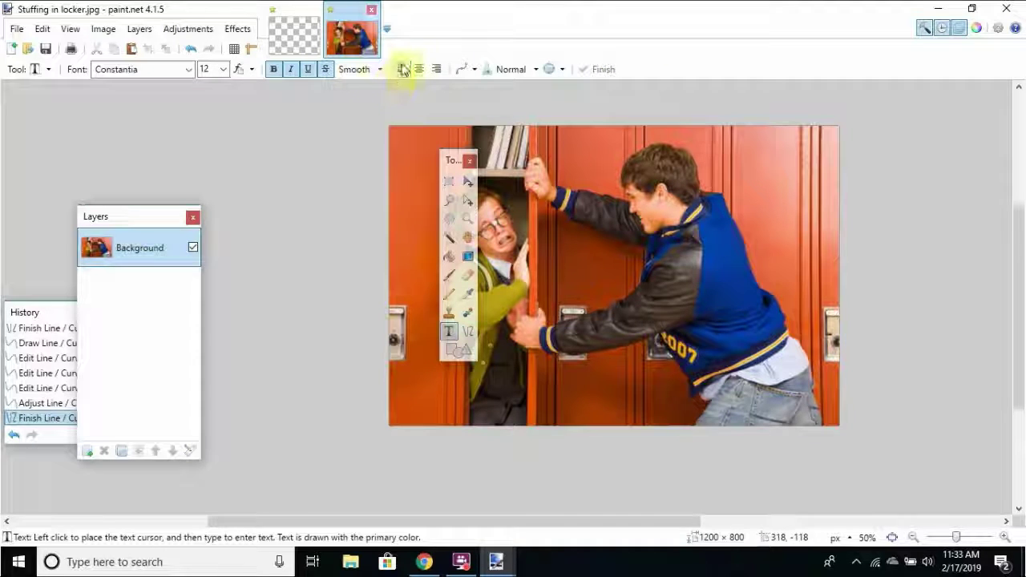
Set the primary color to yellow FFE900 and move the Colors window toward the Layers window.
left_click(975, 29)
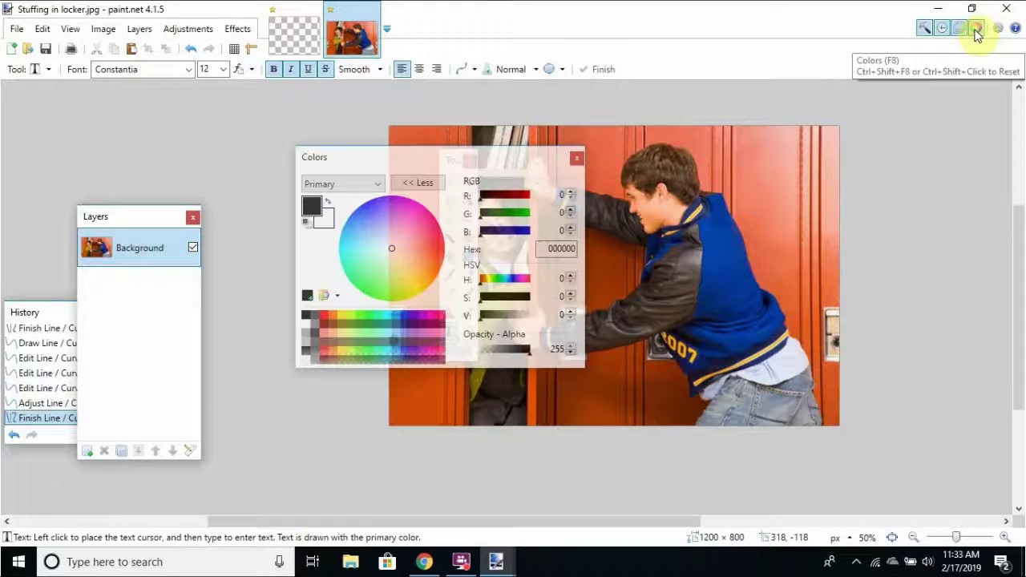
left_click(430, 279)
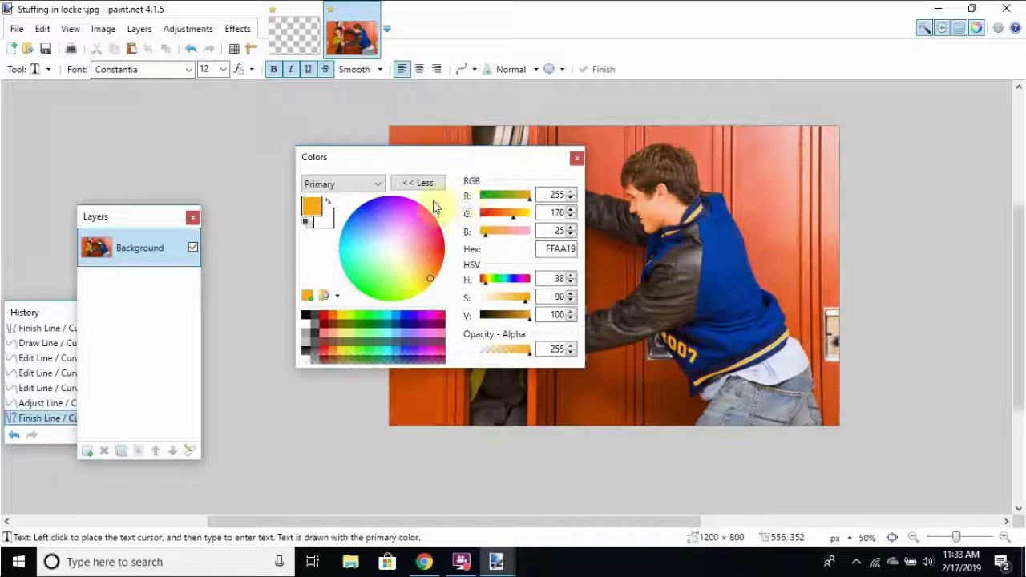
left_click_drag(430, 284, 434, 313)
left_click_drag(470, 156, 281, 214)
Add "This is how you write text" at size 50 near the image's lower edge, center it, and move the Colors window off the image.
left_click(568, 320)
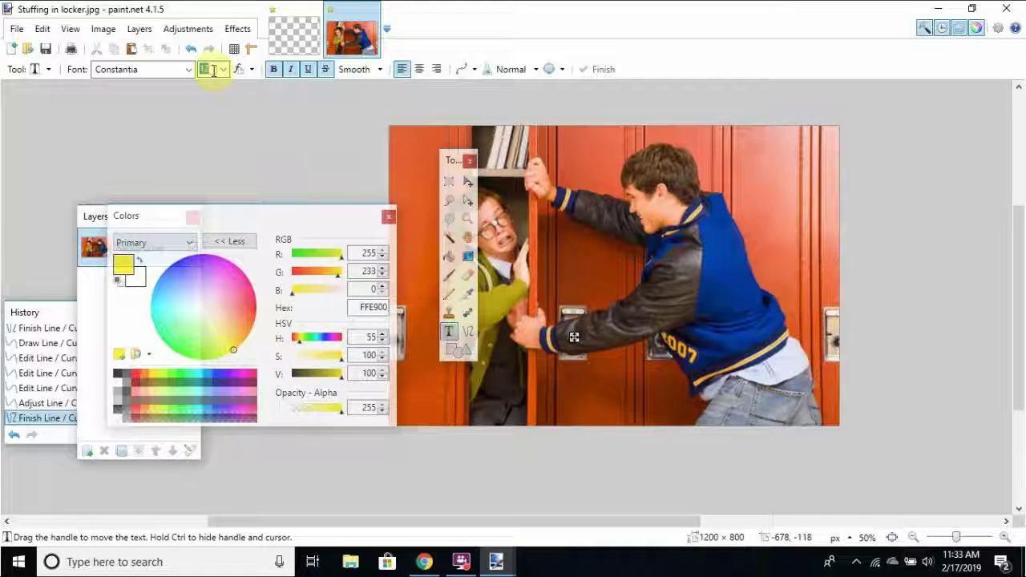
left_click(543, 382)
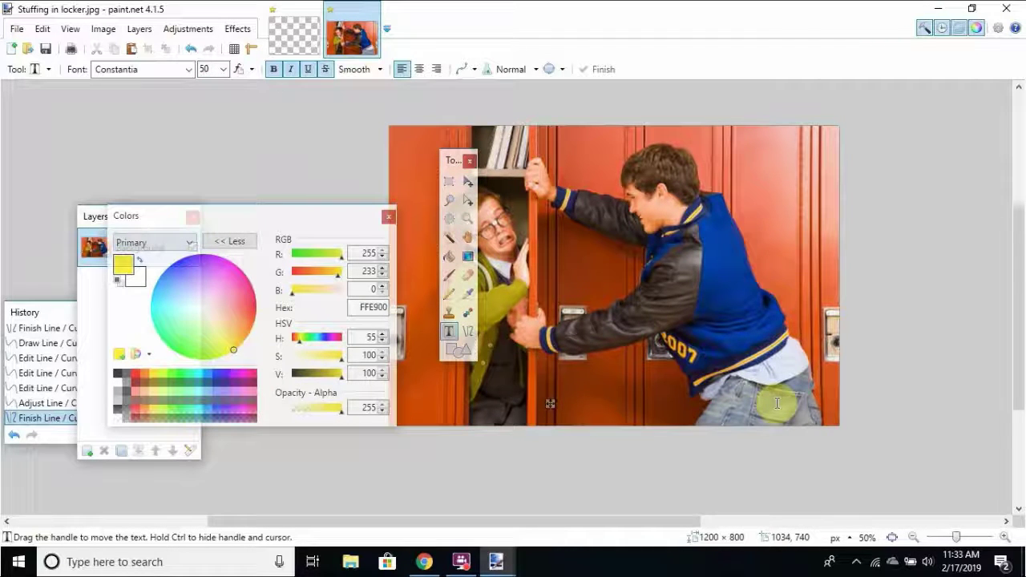
type("This i")
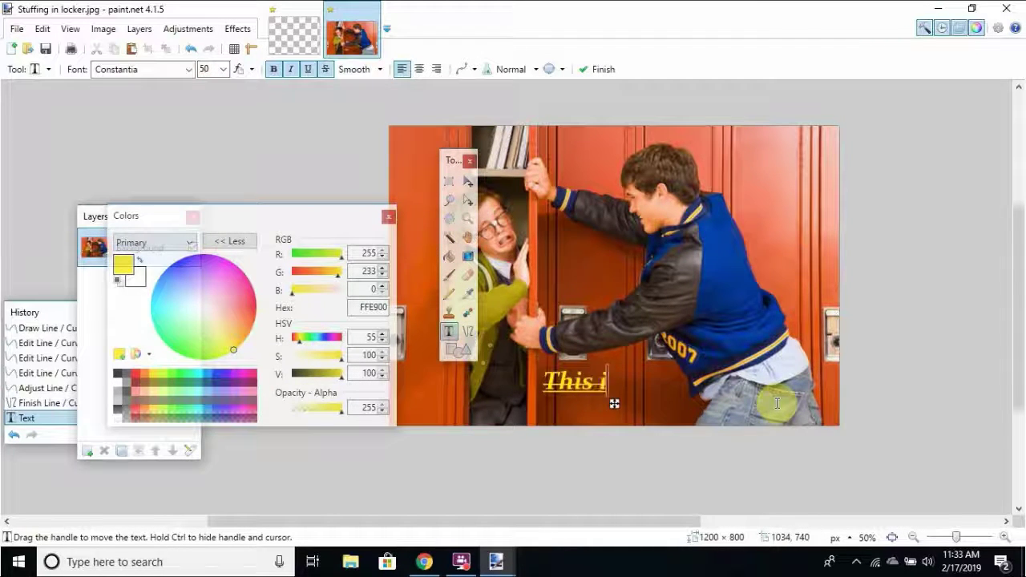
type("s how you wr")
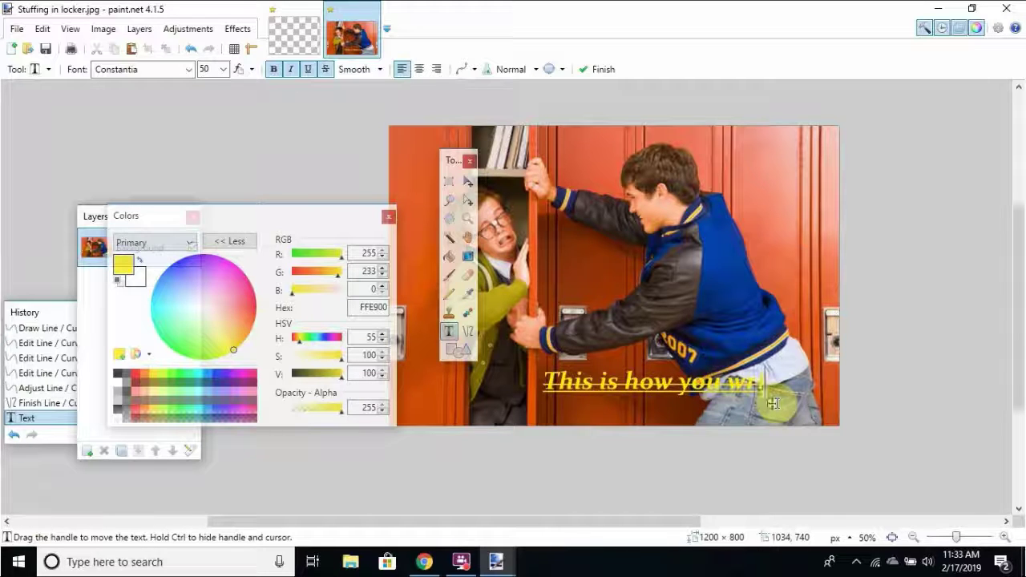
type("ite text")
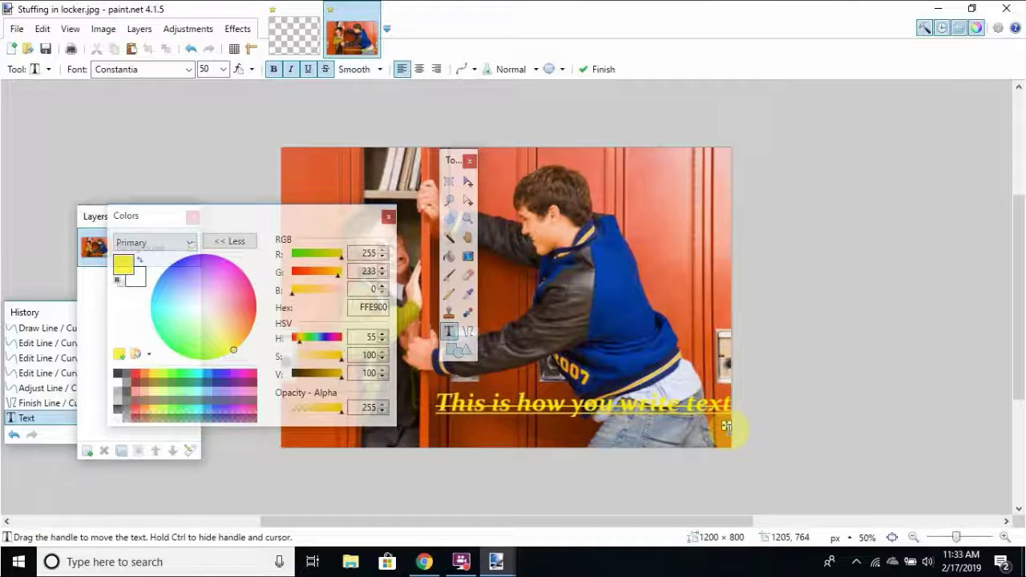
left_click_drag(726, 427, 675, 429)
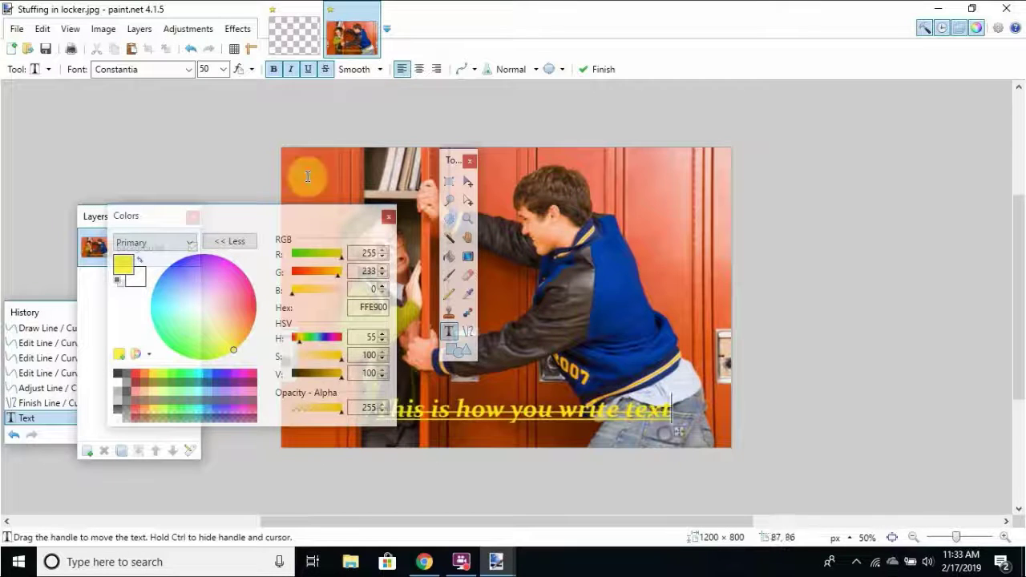
left_click_drag(283, 212, 160, 201)
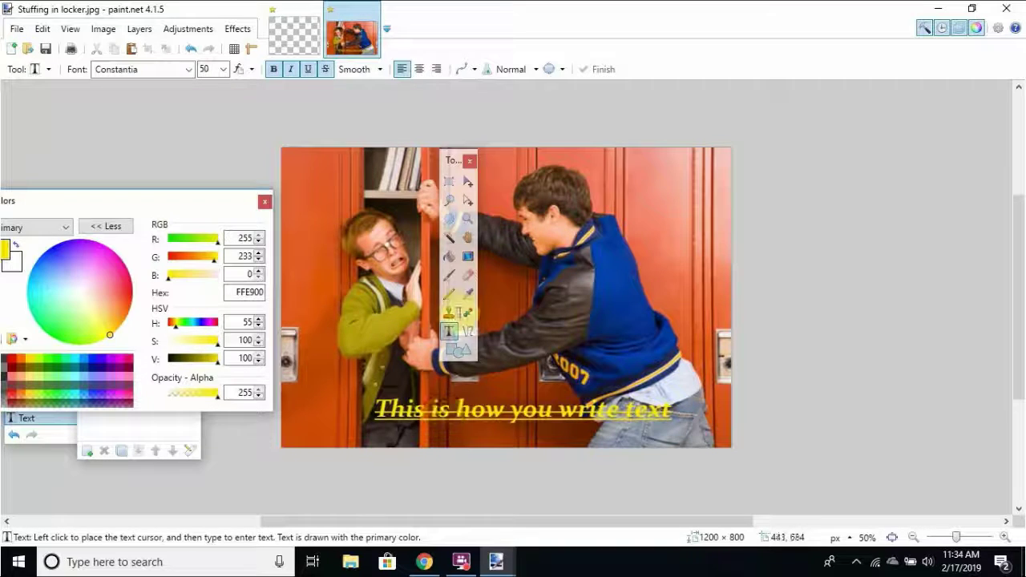
Draw a yellow rectangular callout about 340 × 130 pixels beside the taller boy's head and reduce its brush width.
left_click(458, 354)
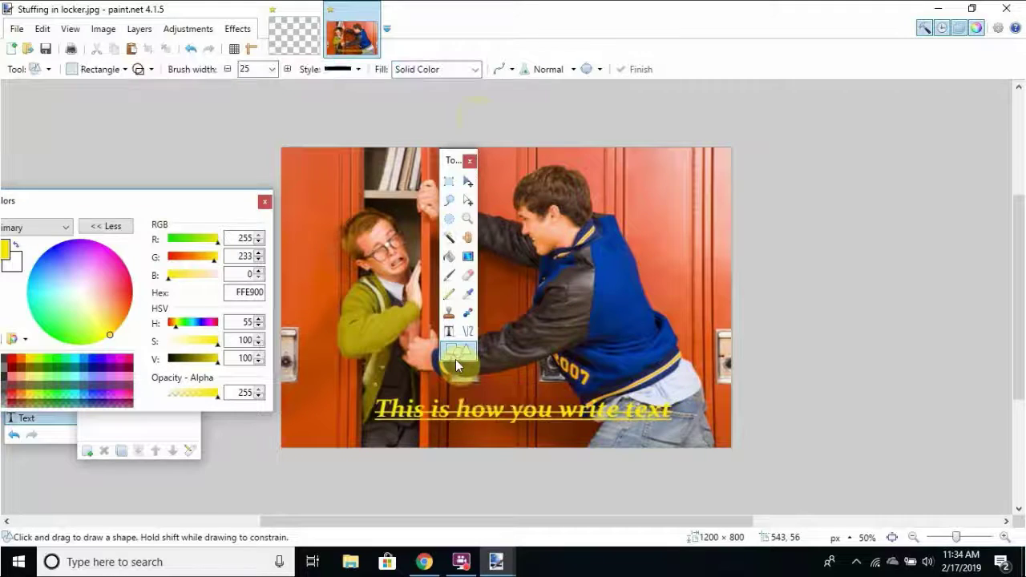
left_click(114, 69)
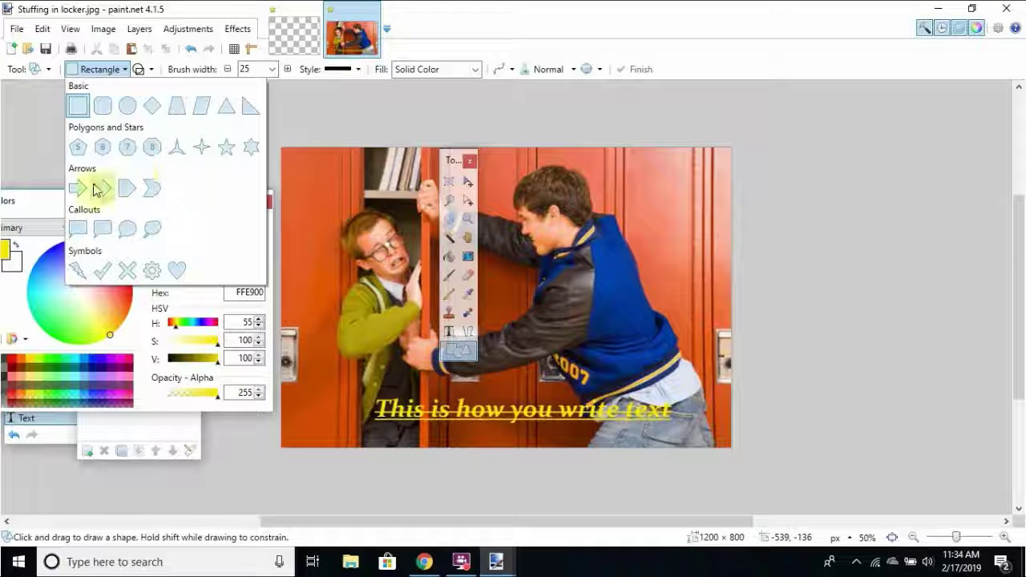
left_click(76, 230)
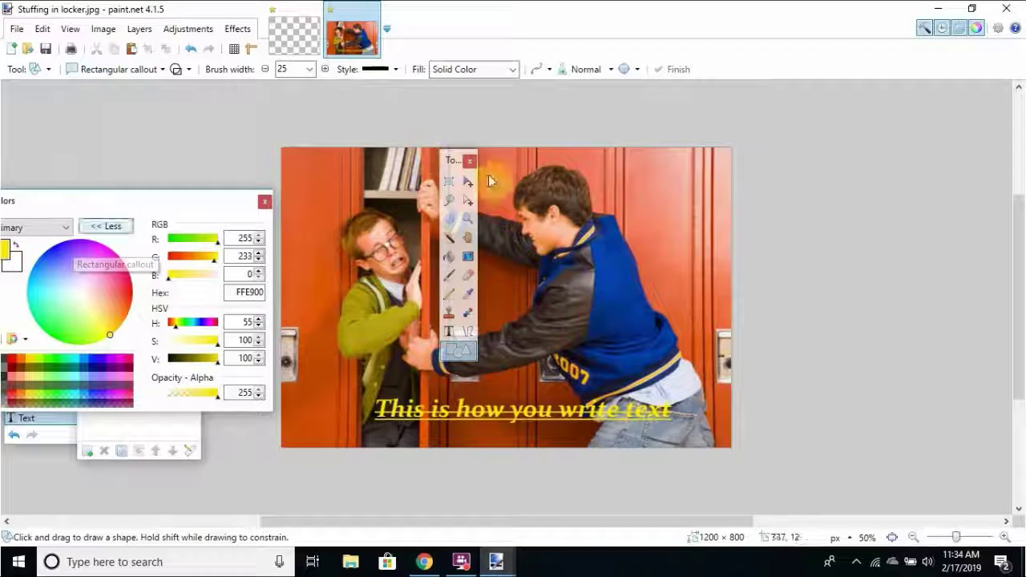
mouse_move(582, 171)
left_mouse_down()
mouse_move(736, 217)
mouse_move(724, 233)
mouse_move(710, 220)
left_mouse_up()
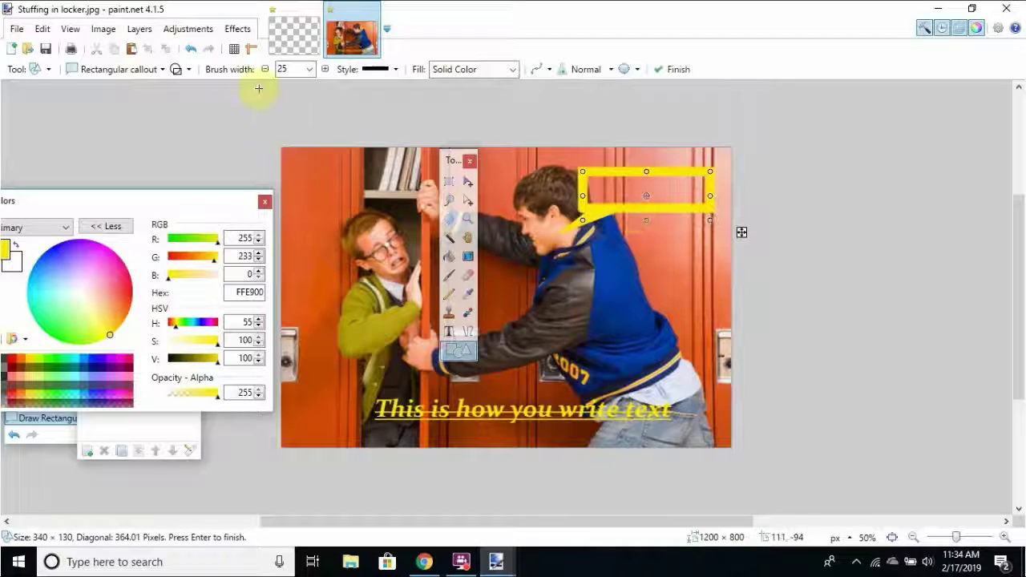
double_click(294, 69)
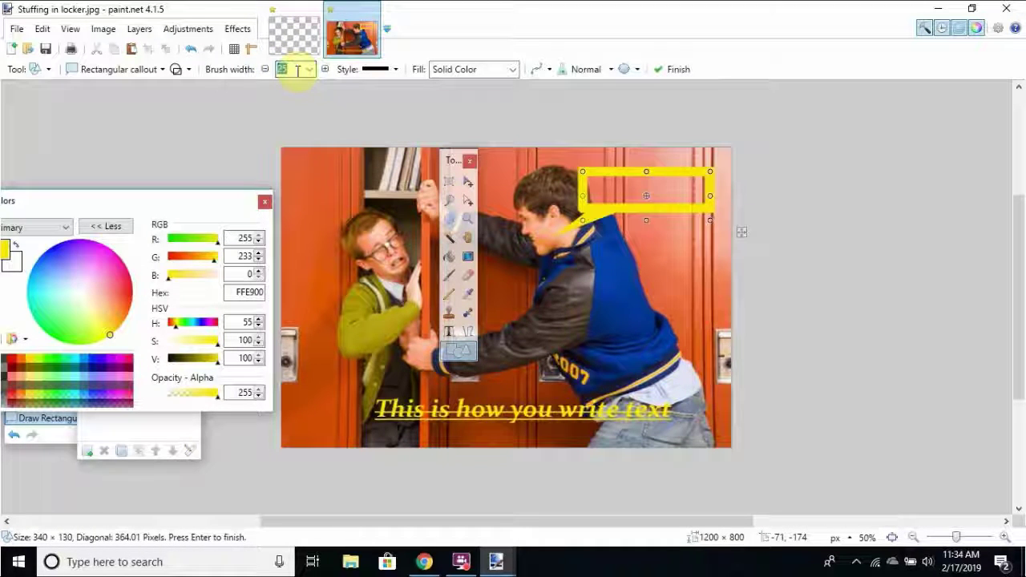
type("3")
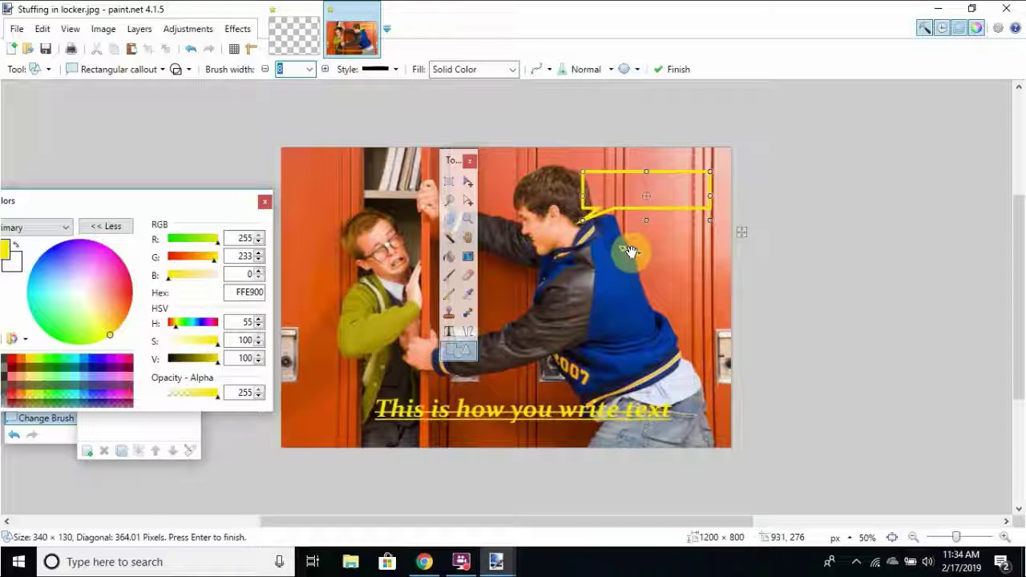
Add a new layer, and undo both that layer and the callout's brush width change.
left_click(140, 29)
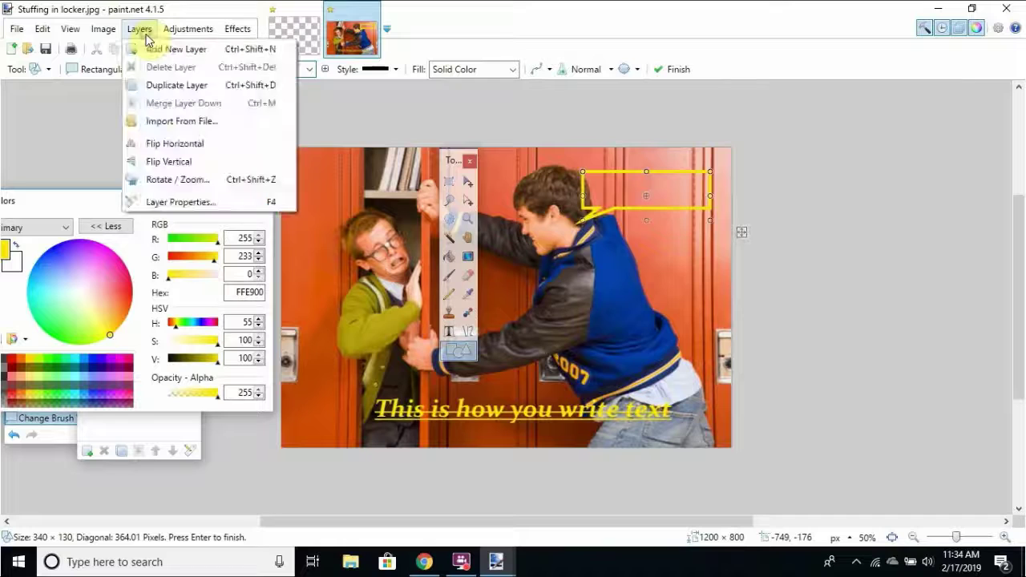
left_click(152, 50)
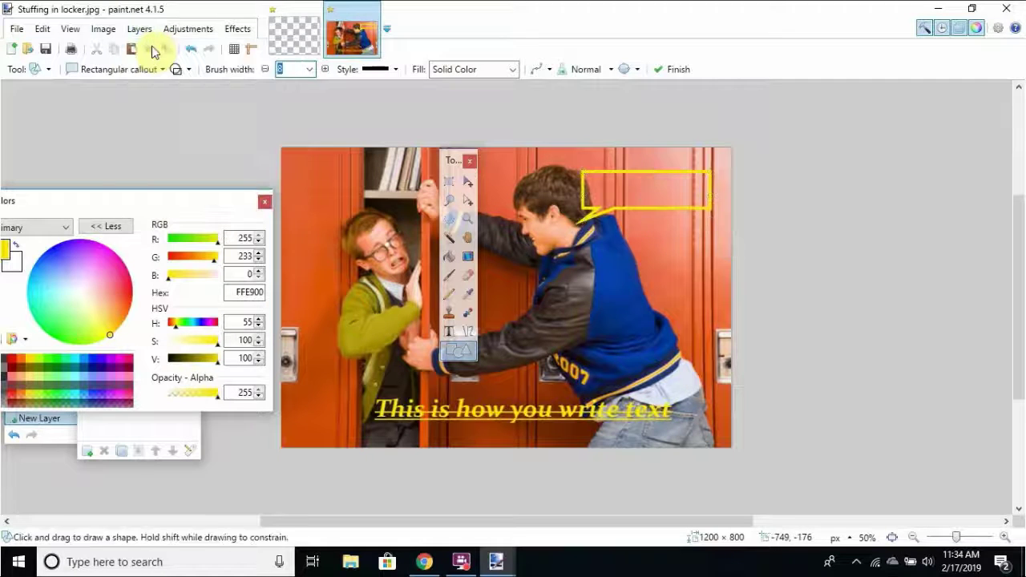
left_click(716, 236)
key("bracketright")
key("bracketright")
key("bracketright")
key("bracketright")
key("bracketright")
key("bracketright")
key("bracketright")
key("bracketright")
key("bracketright")
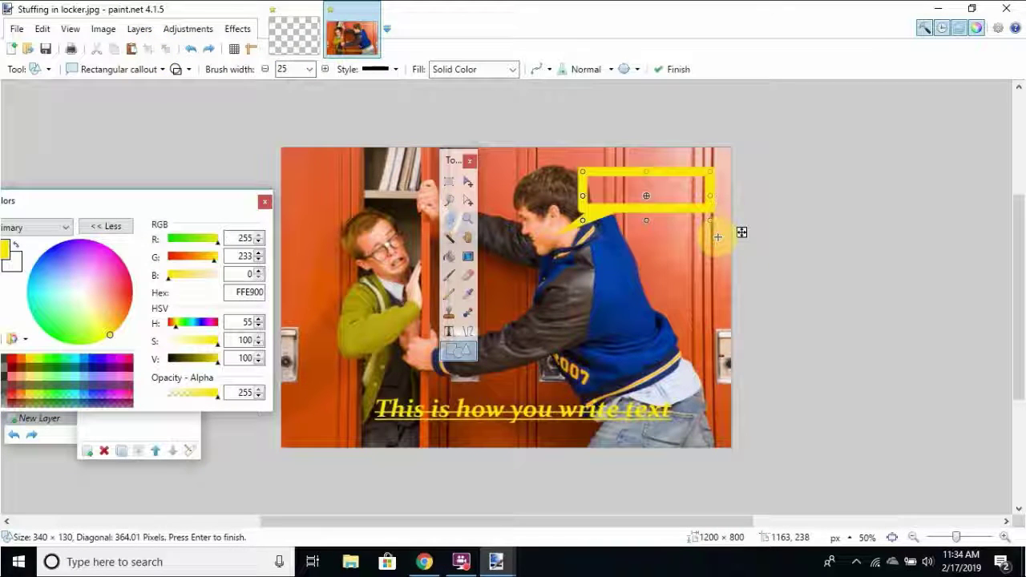
Move the callout off the canvas and set its brush width to 5.
left_click_drag(747, 238, 983, 233)
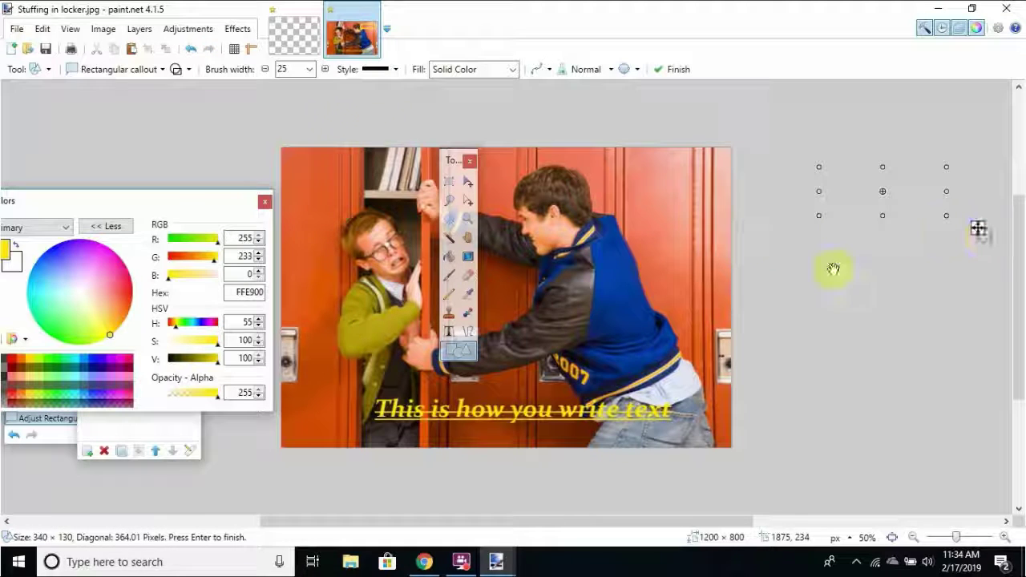
left_click(289, 69)
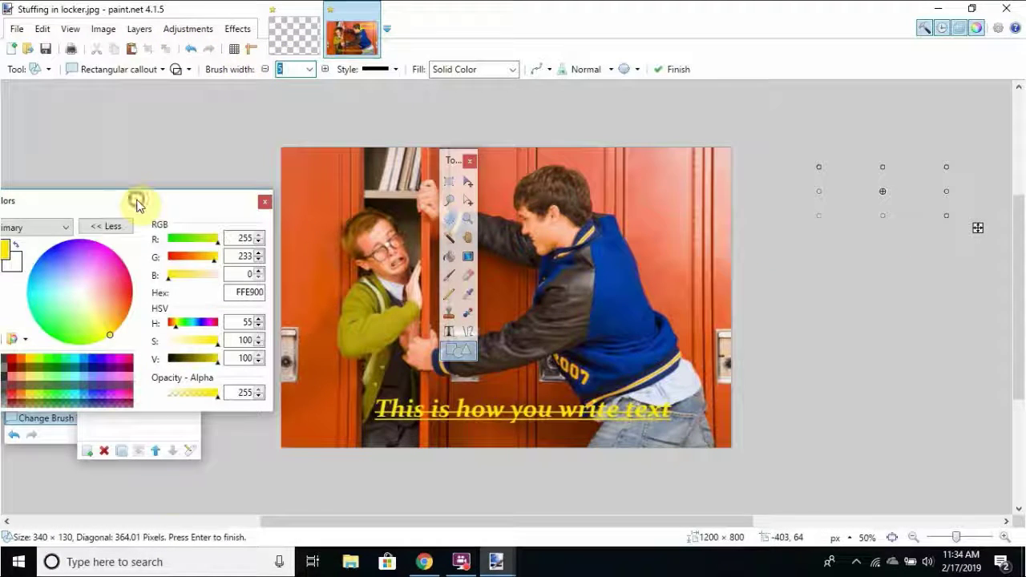
Uncover the Layers window, add a new layer, and draw a finished rectangular callout on it beside the taller boy's head.
mouse_move(137, 202)
left_mouse_down()
mouse_move(132, 570)
mouse_move(119, 489)
left_mouse_up()
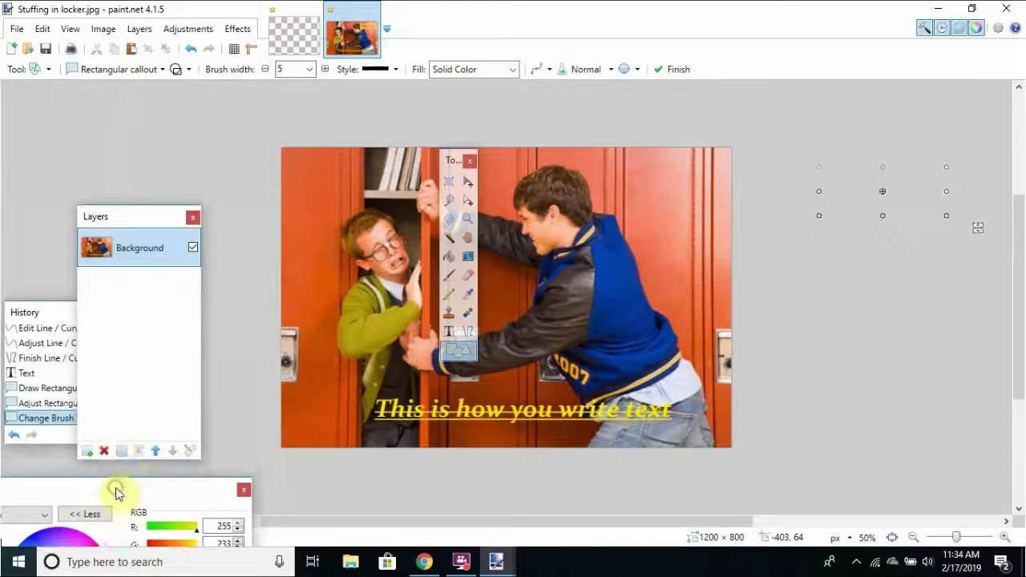
left_click(138, 29)
left_click(151, 49)
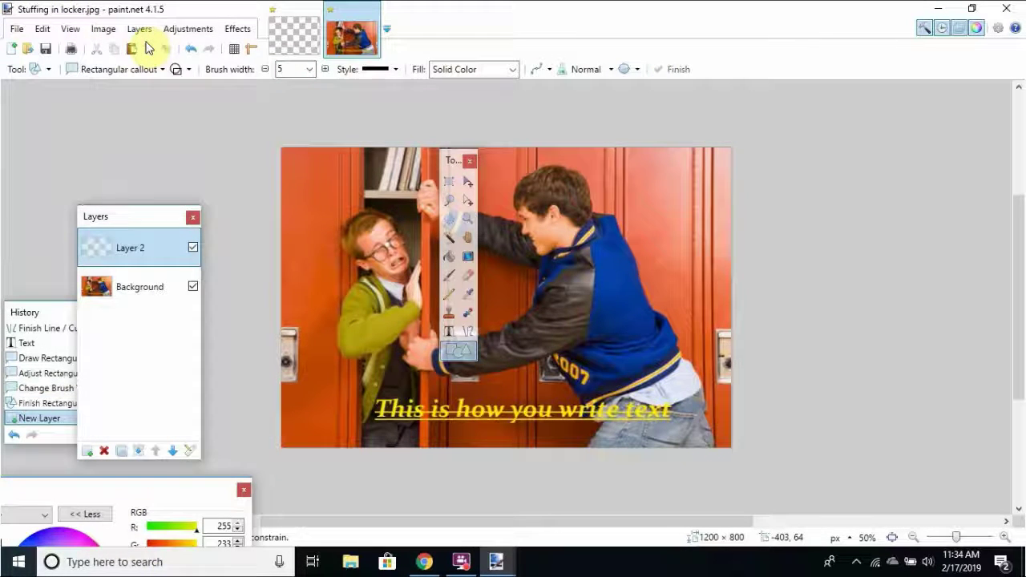
mouse_move(605, 183)
left_mouse_down()
mouse_move(648, 187)
mouse_move(737, 240)
mouse_move(700, 226)
left_mouse_up()
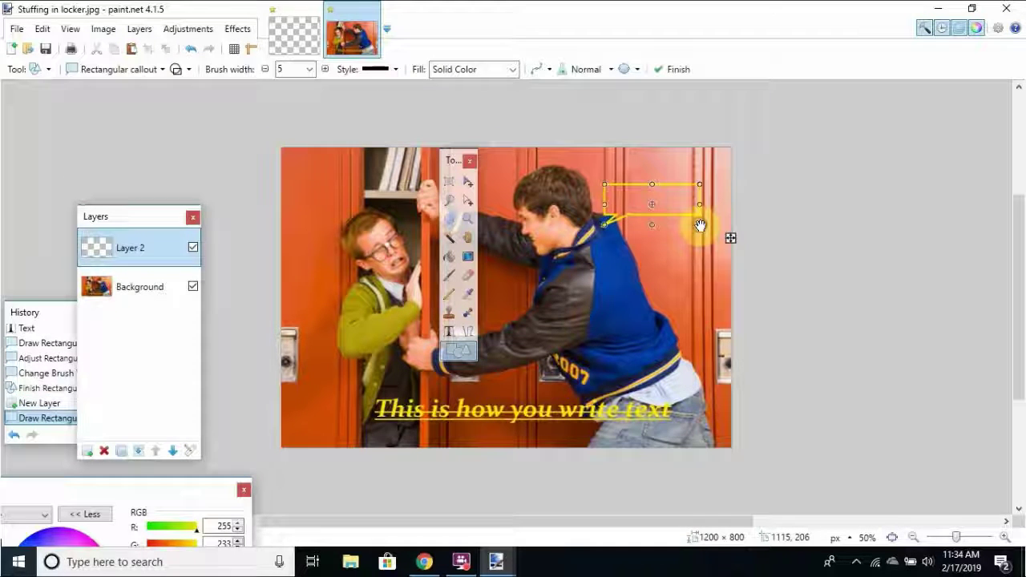
key("Return")
Inspect the callout up close, and hide and show Layer 2 to check what it contains.
left_click(1006, 538)
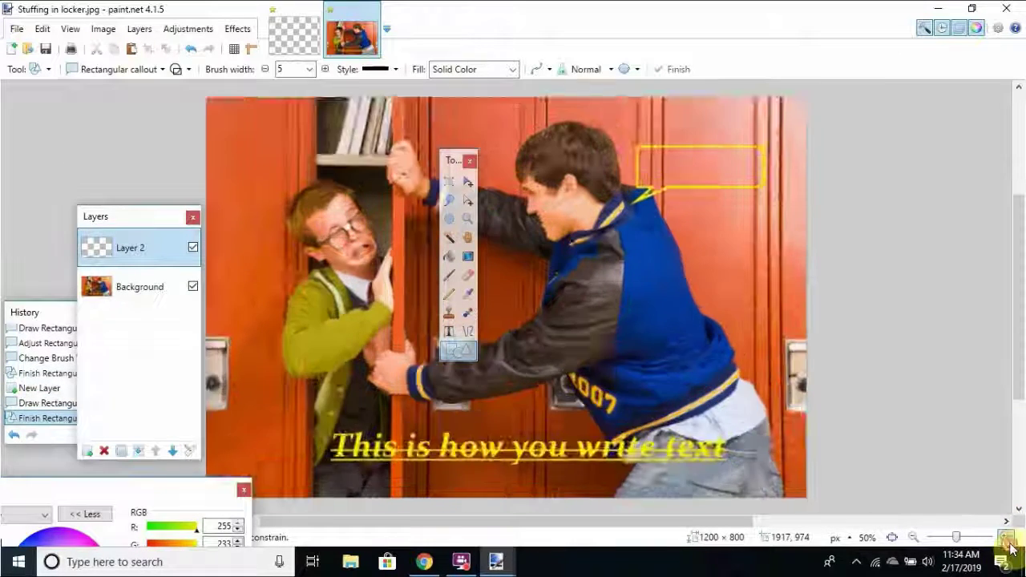
left_click(1008, 539)
left_click(916, 537)
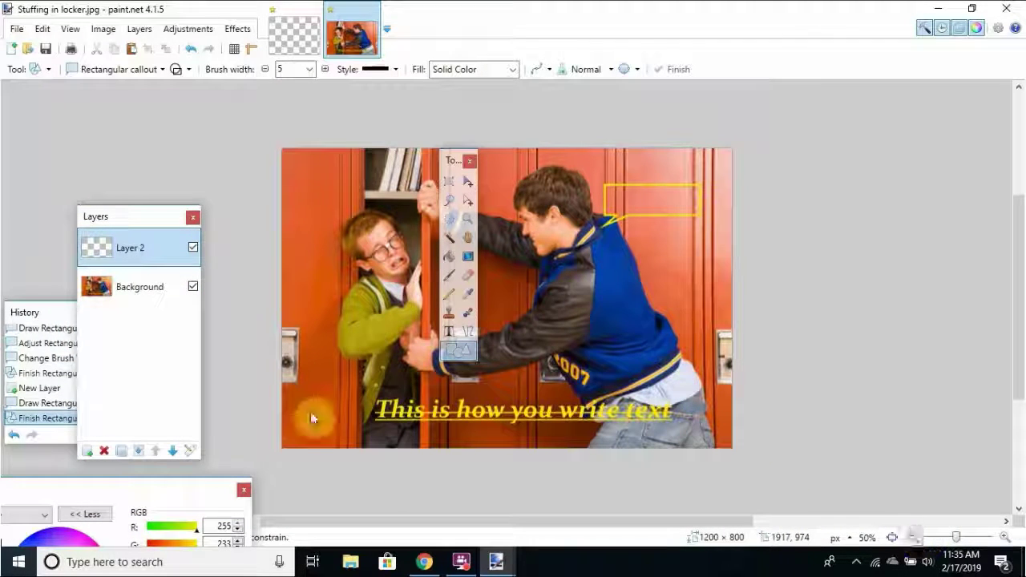
left_click(193, 248)
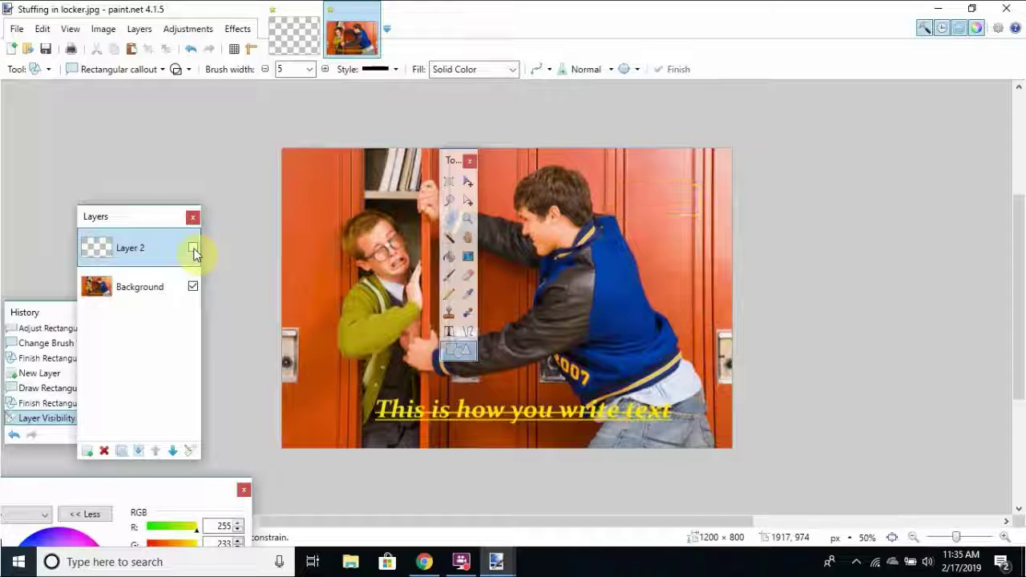
left_click(193, 248)
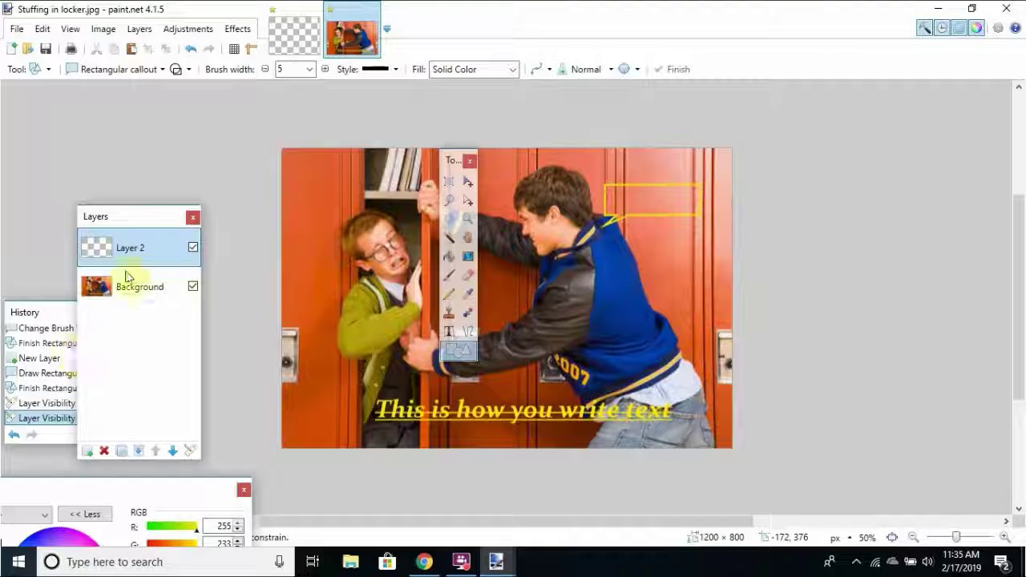
Hide and show the Background layer to check it, and rename Layer 2 as Second Layer.
left_click(193, 287)
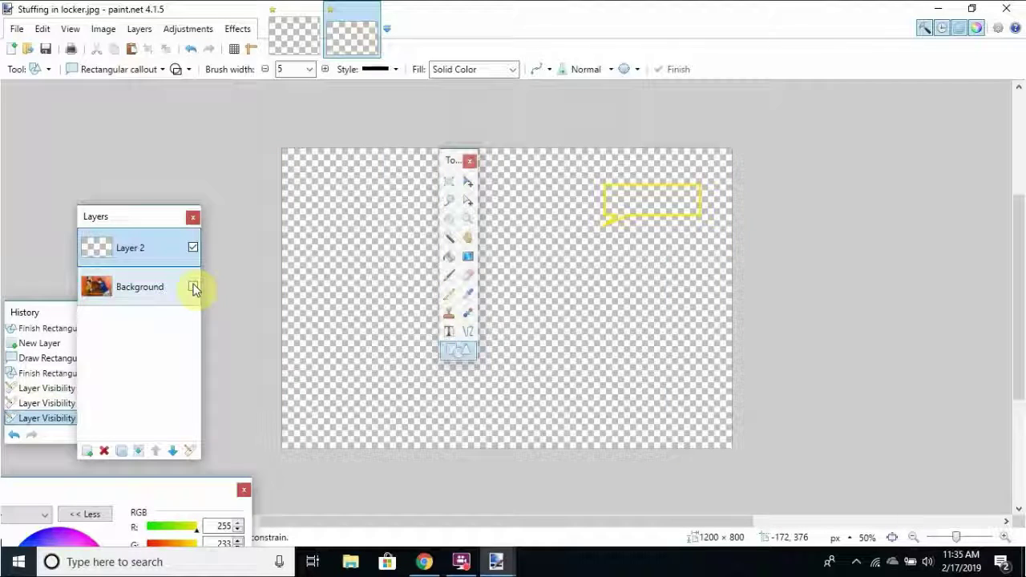
left_click(193, 287)
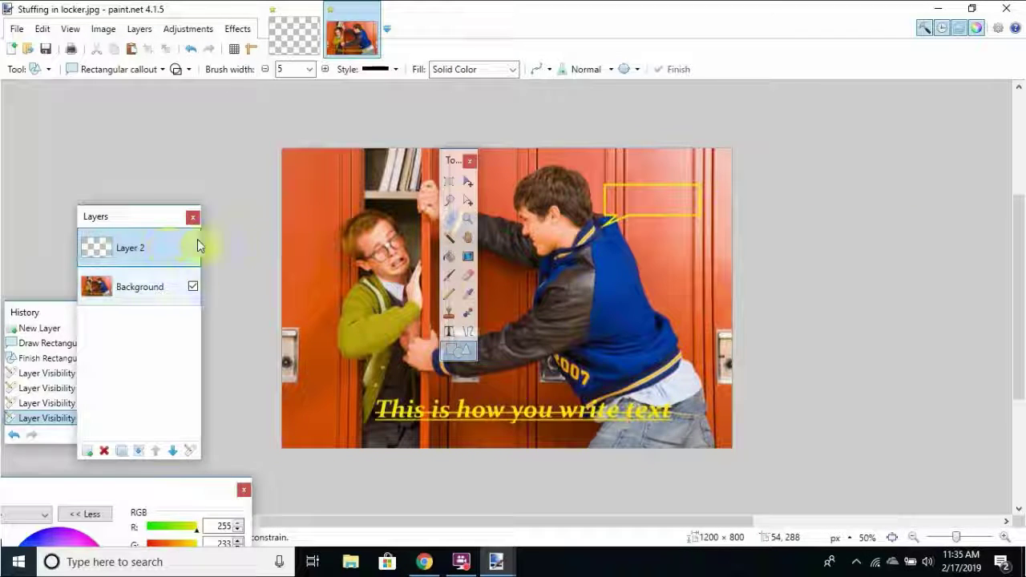
double_click(141, 246)
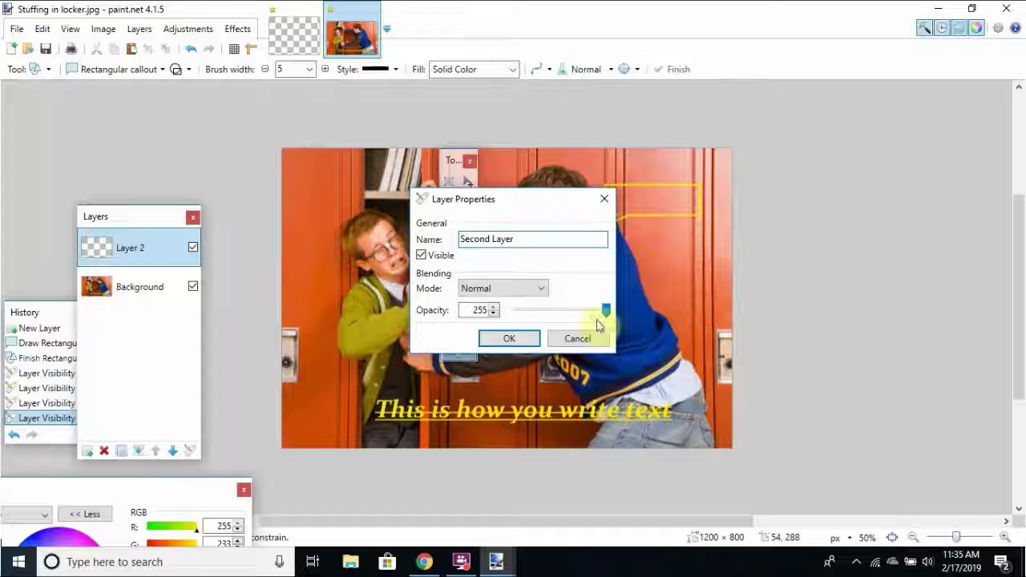
left_click(512, 288)
left_click(511, 291)
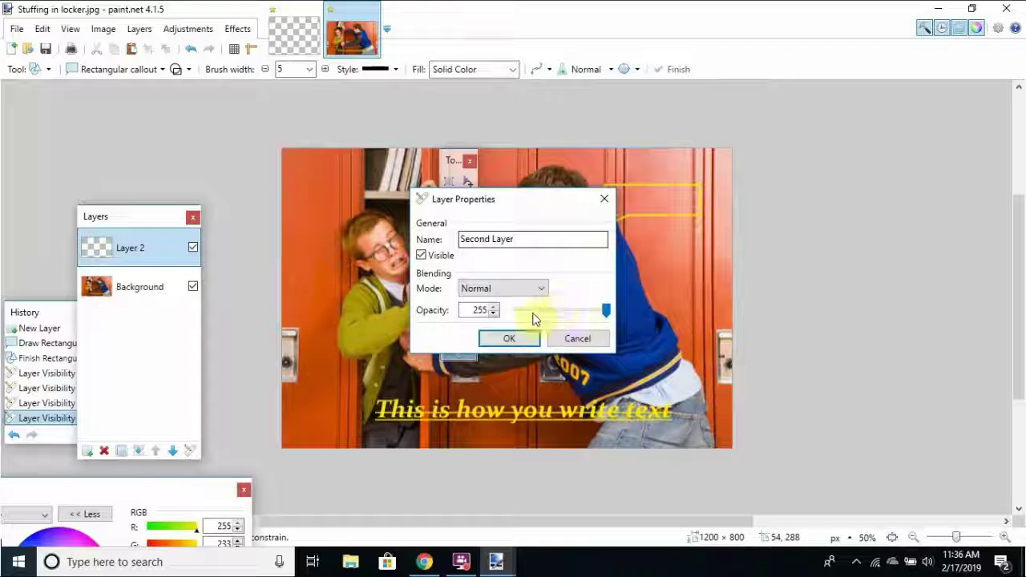
left_click(510, 338)
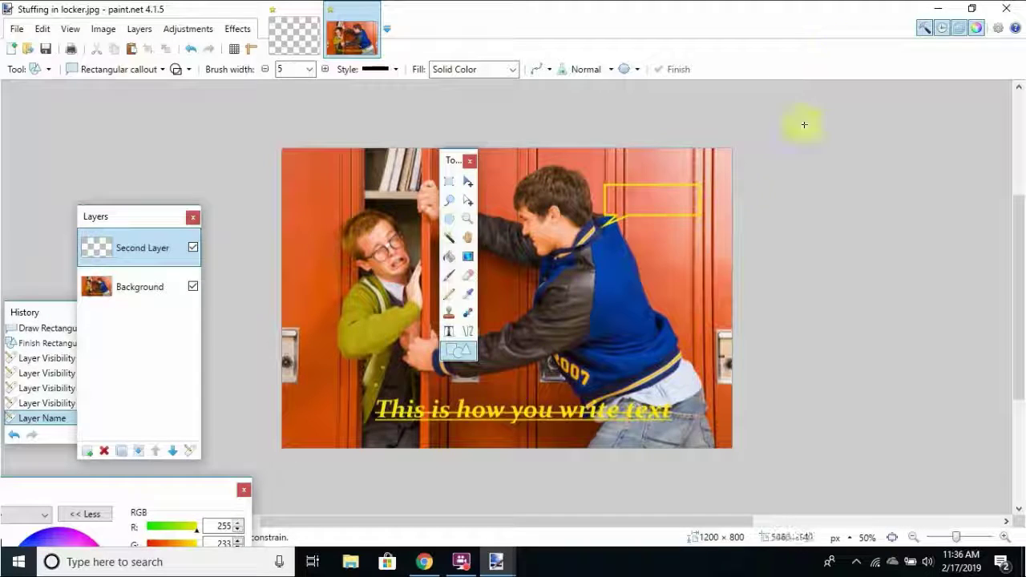
Move the Tools window away from the callout, and erase the callout's pointer below the box with the Eraser.
left_click(1005, 537)
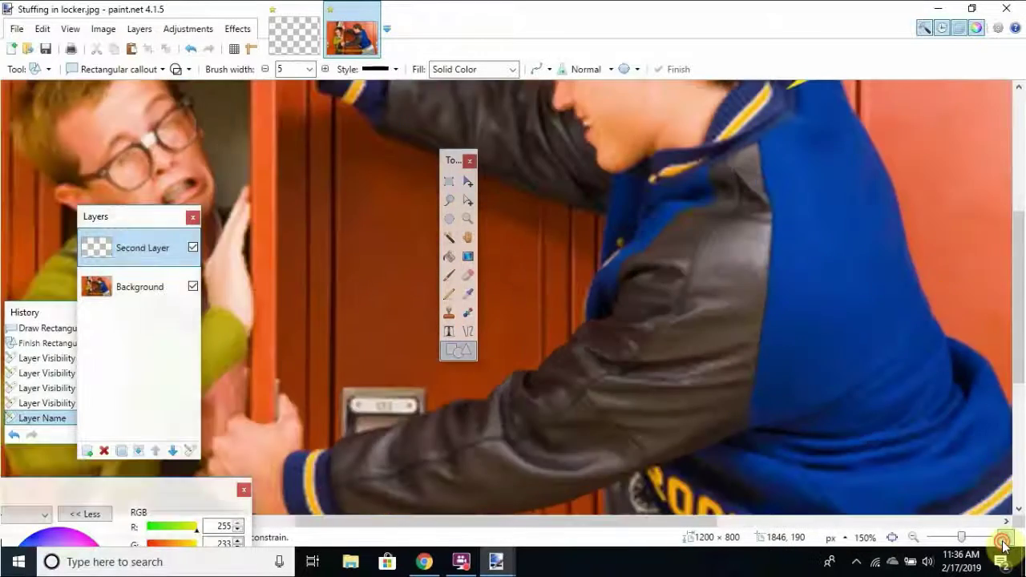
left_click(1005, 537)
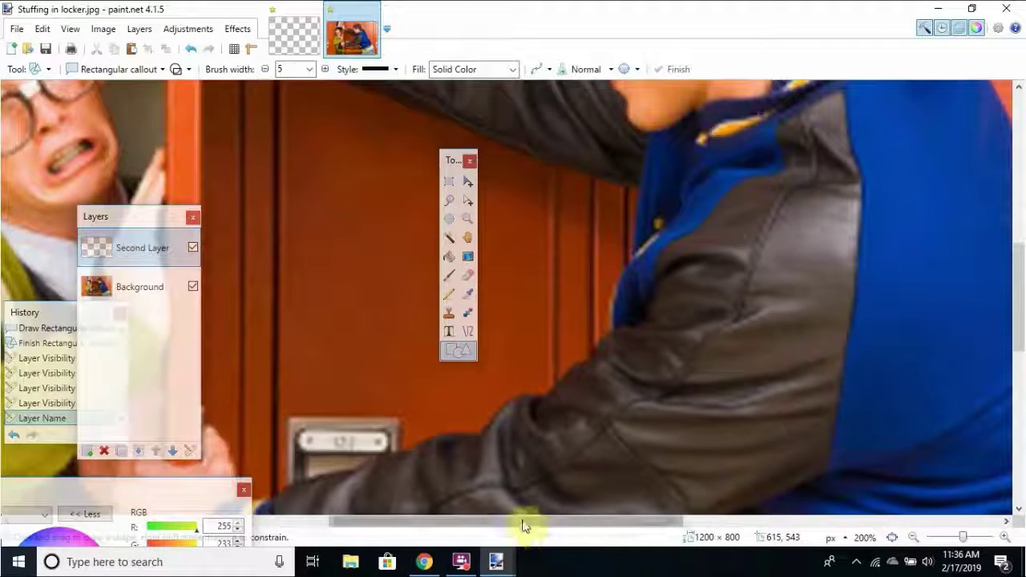
left_click_drag(525, 529, 636, 531)
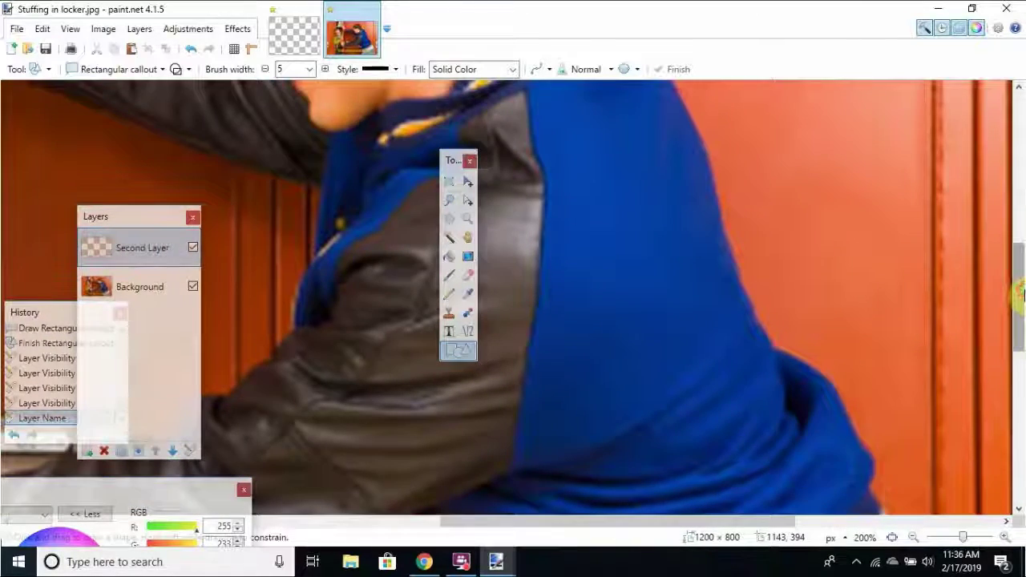
left_click_drag(1021, 294, 1022, 208)
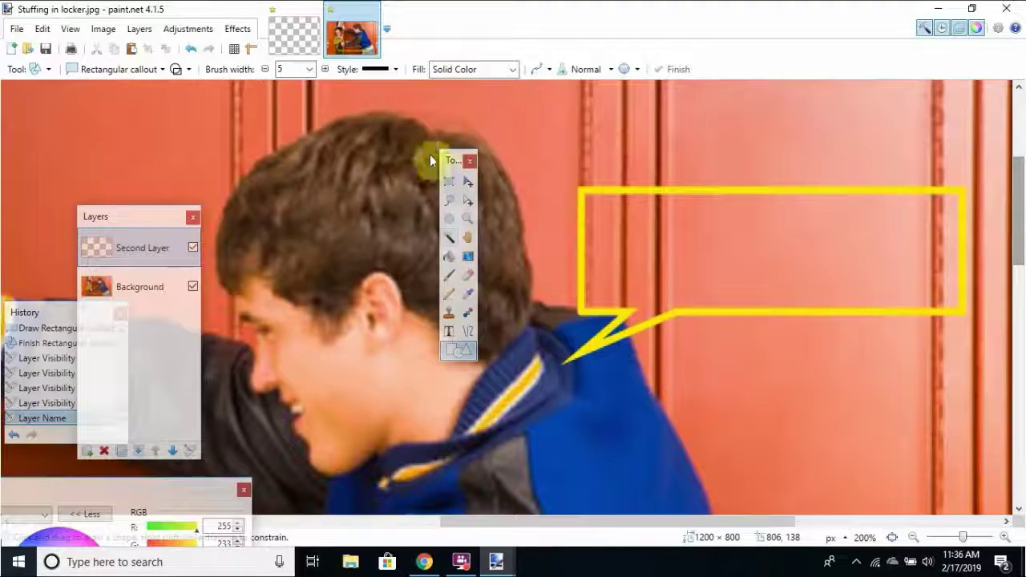
left_click_drag(454, 157, 245, 134)
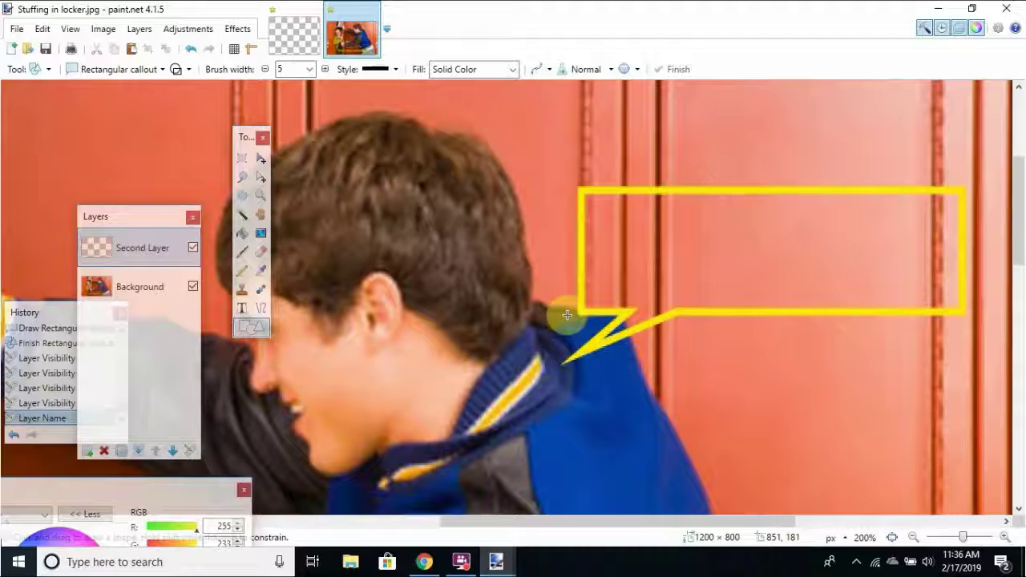
left_click(263, 315)
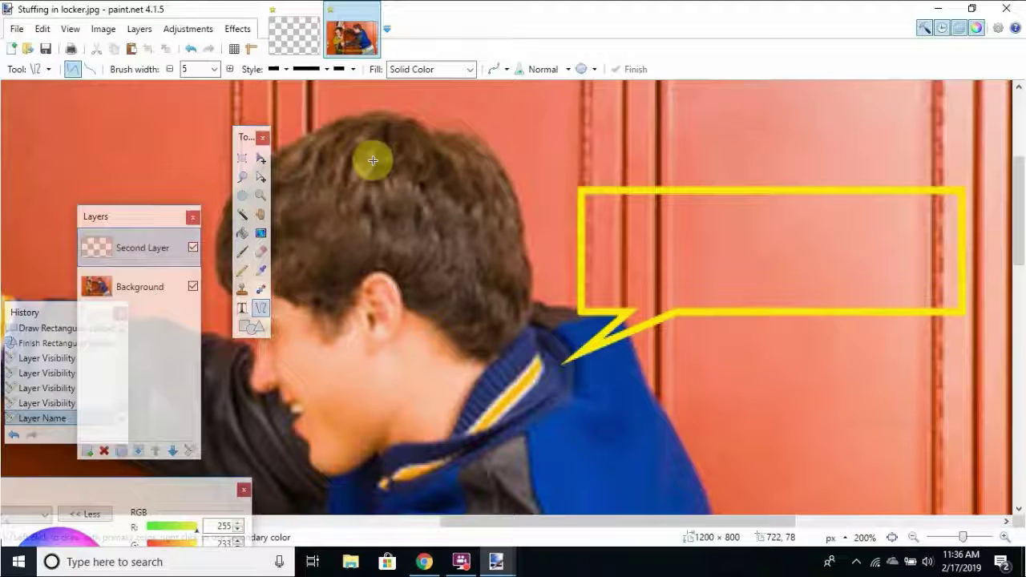
left_click(265, 249)
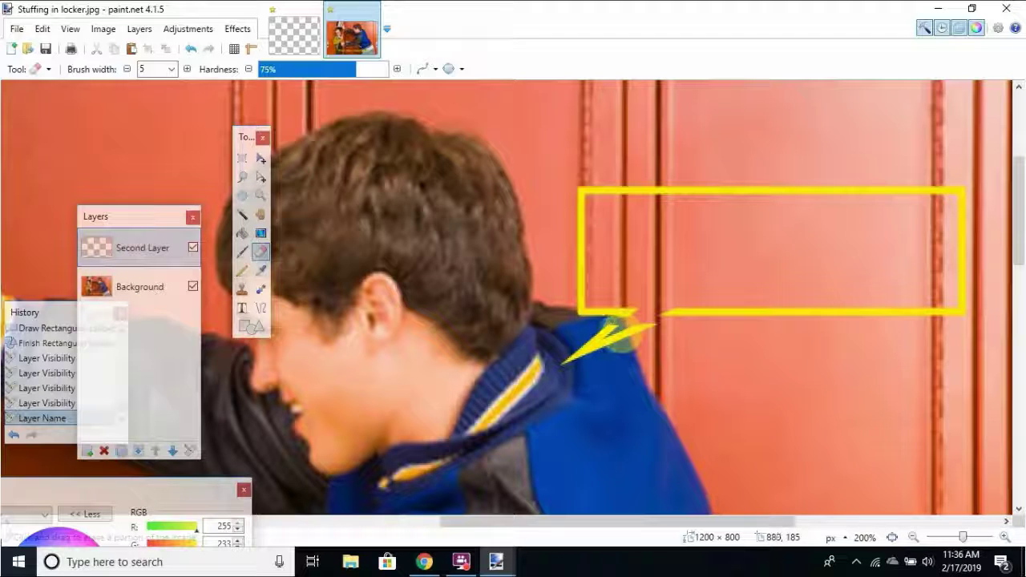
left_click(610, 330)
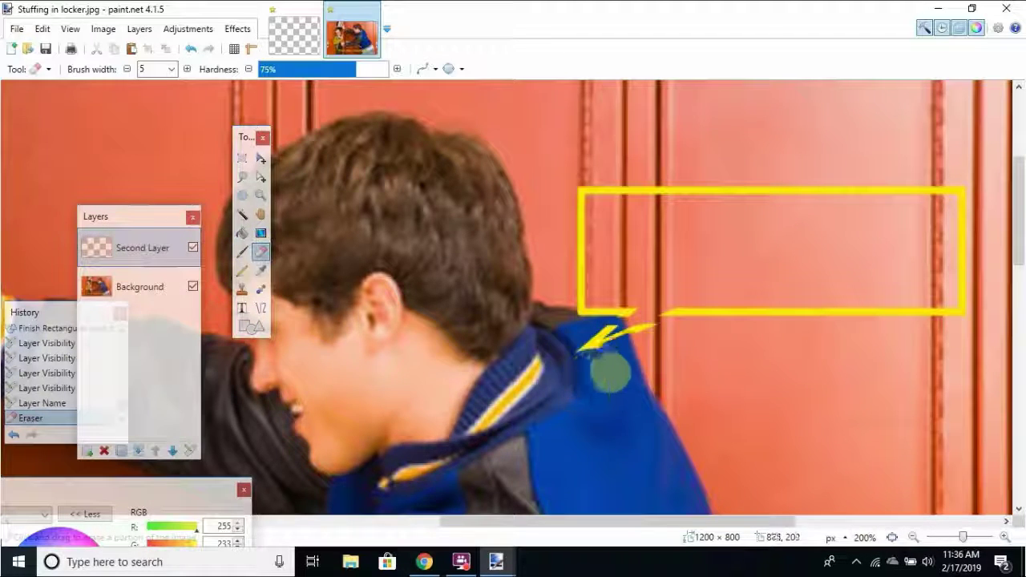
mouse_move(583, 379)
left_mouse_down()
mouse_move(602, 348)
mouse_move(602, 364)
mouse_move(609, 339)
mouse_move(602, 348)
mouse_move(635, 355)
mouse_move(635, 339)
mouse_move(661, 345)
mouse_move(634, 339)
mouse_move(622, 353)
mouse_move(624, 342)
left_mouse_up()
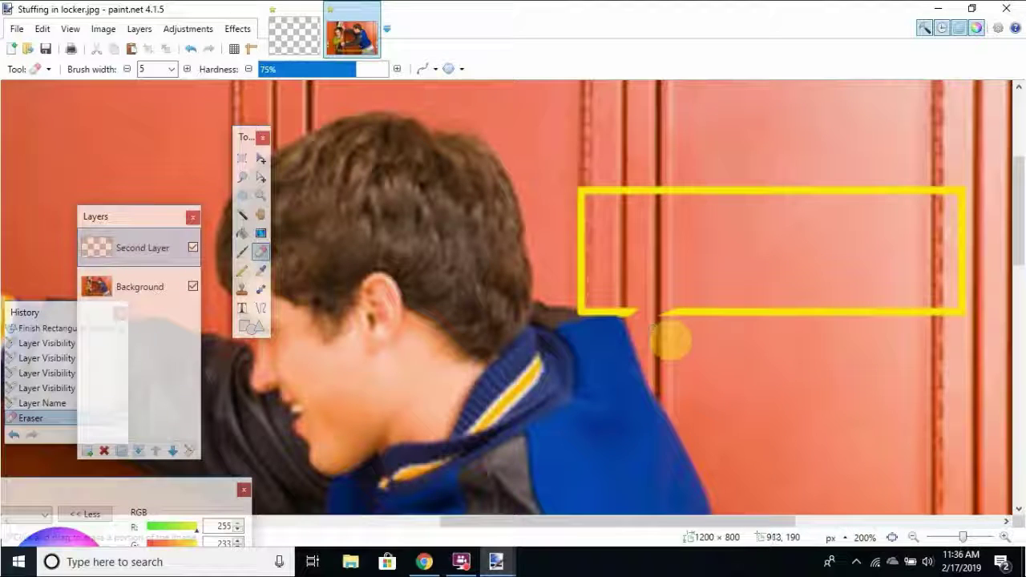
mouse_move(671, 340)
left_mouse_down()
mouse_move(662, 324)
mouse_move(665, 358)
left_mouse_up()
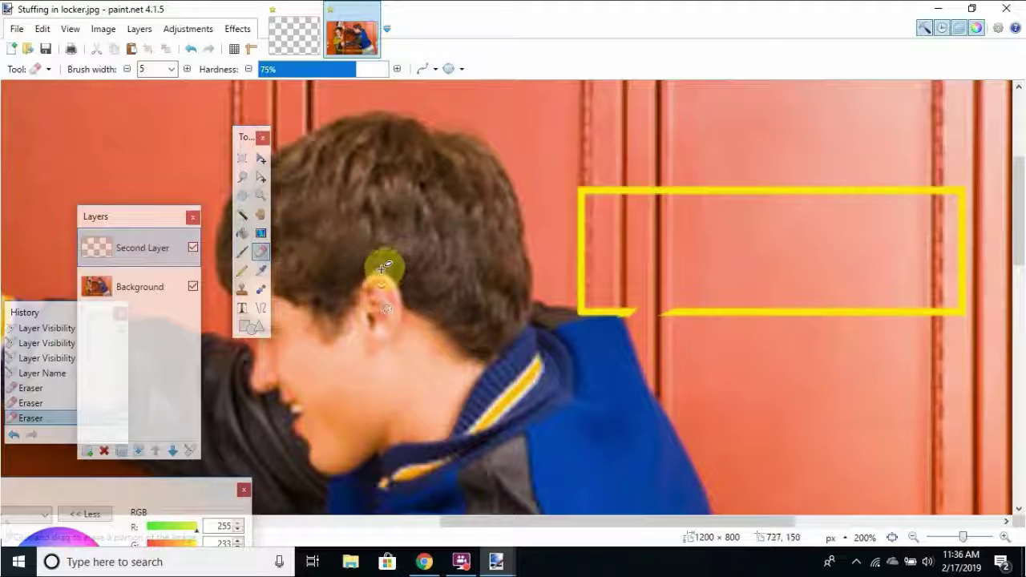
Close the gap in the callout box's bottom edge with a finished straight yellow line at brush width 5.
left_click(260, 270)
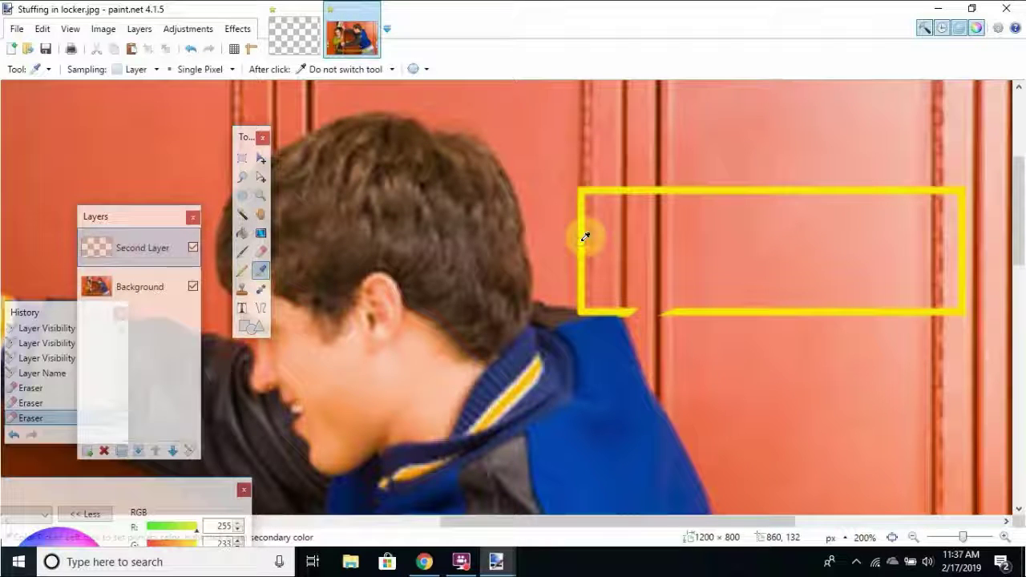
left_click(260, 309)
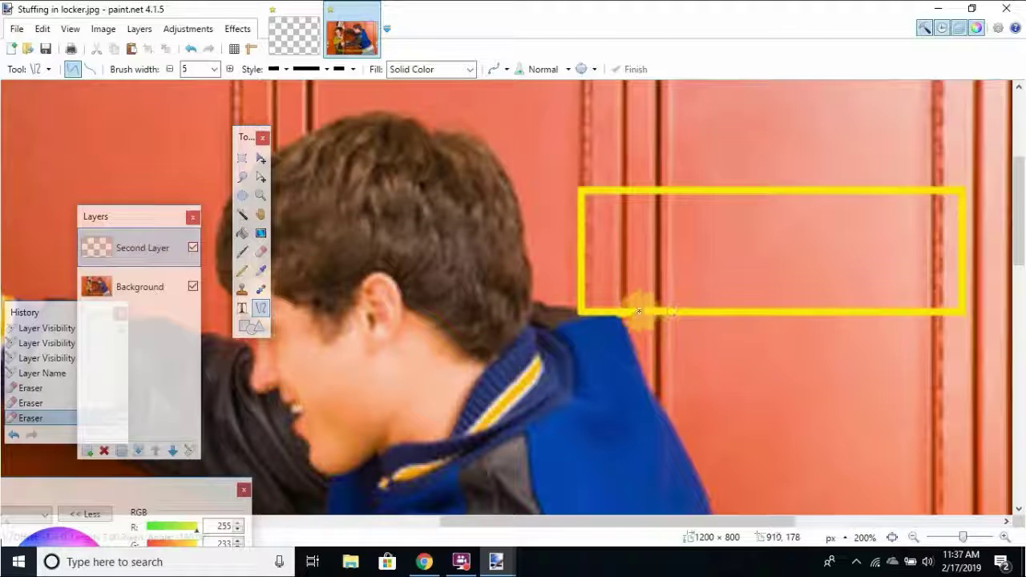
left_click_drag(619, 311, 706, 310)
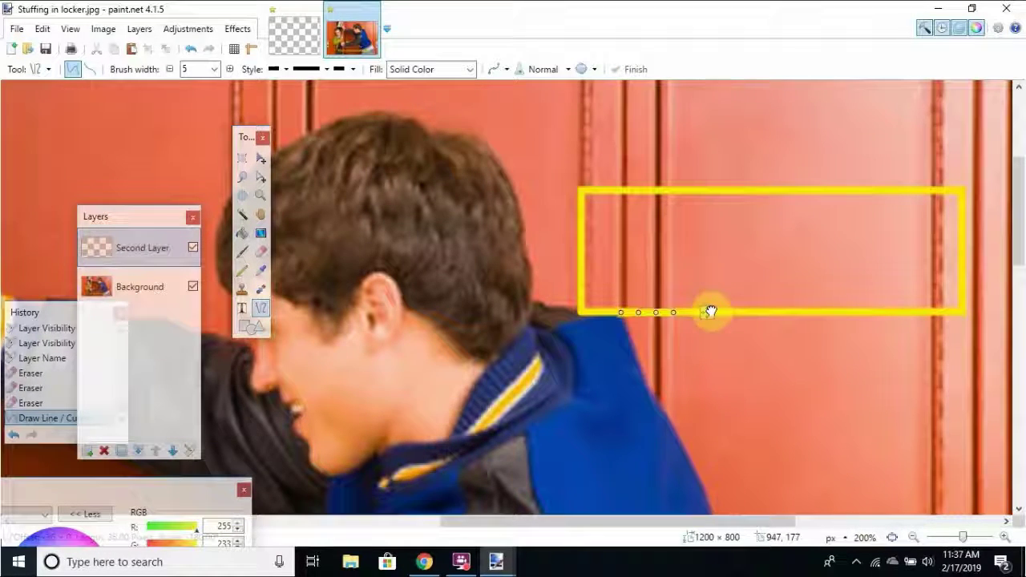
left_click_drag(708, 311, 710, 309)
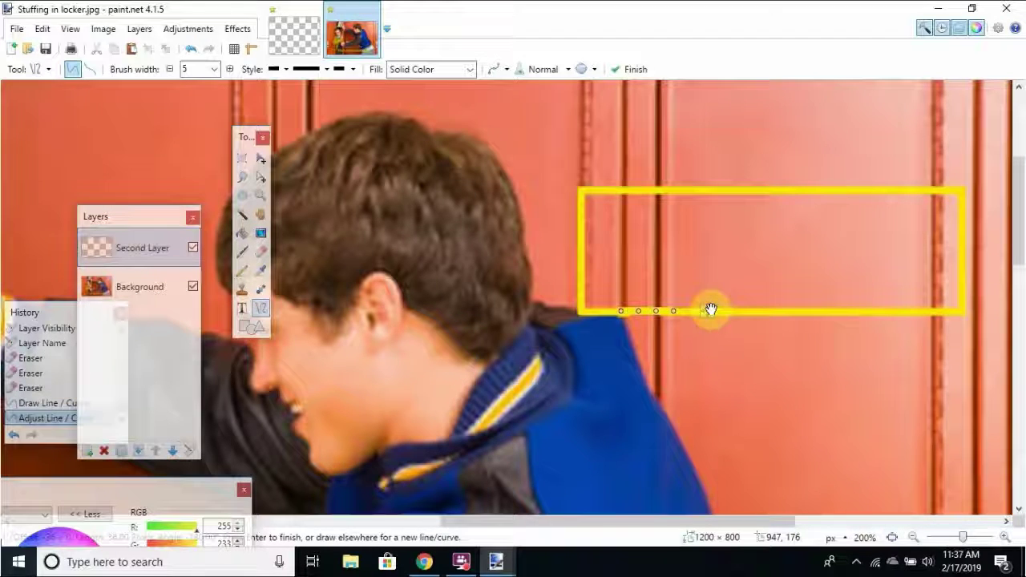
key("Return")
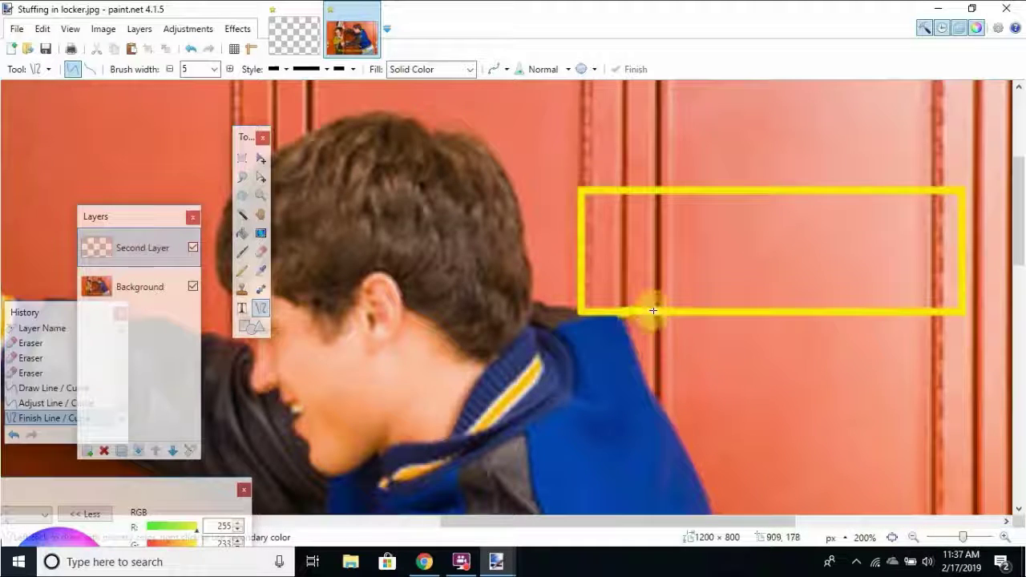
Draw two finished yellow lines from the box's bottom edge to the taller boy's collar as a new pointer.
mouse_move(645, 313)
left_mouse_down()
mouse_move(603, 360)
mouse_move(562, 367)
mouse_move(513, 348)
mouse_move(641, 393)
mouse_move(371, 500)
mouse_move(711, 336)
mouse_move(644, 436)
mouse_move(557, 377)
mouse_move(525, 388)
mouse_move(492, 370)
mouse_move(504, 372)
left_mouse_up()
key("Return")
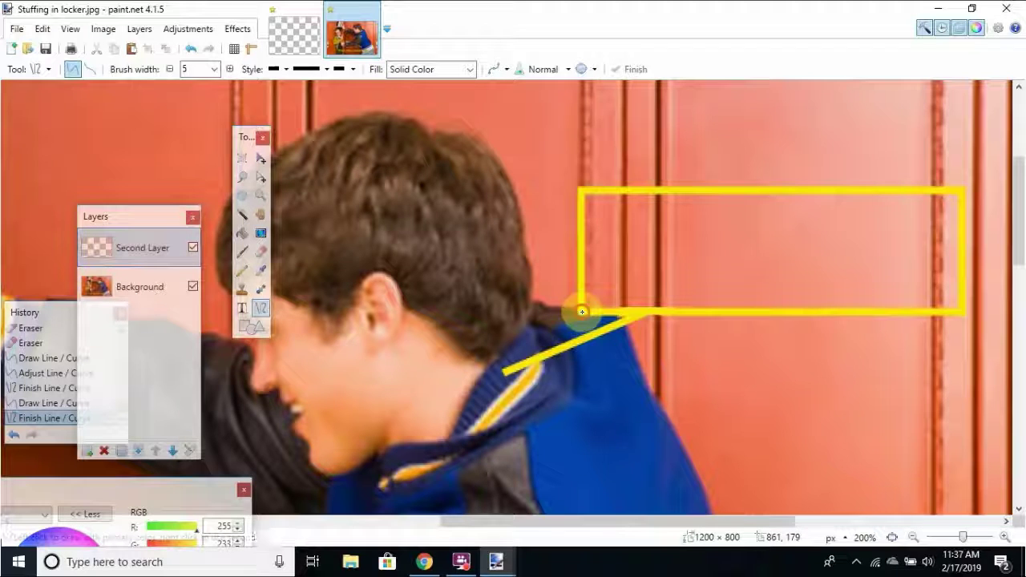
mouse_move(582, 312)
left_mouse_down()
mouse_move(491, 385)
mouse_move(492, 365)
mouse_move(503, 370)
left_mouse_up()
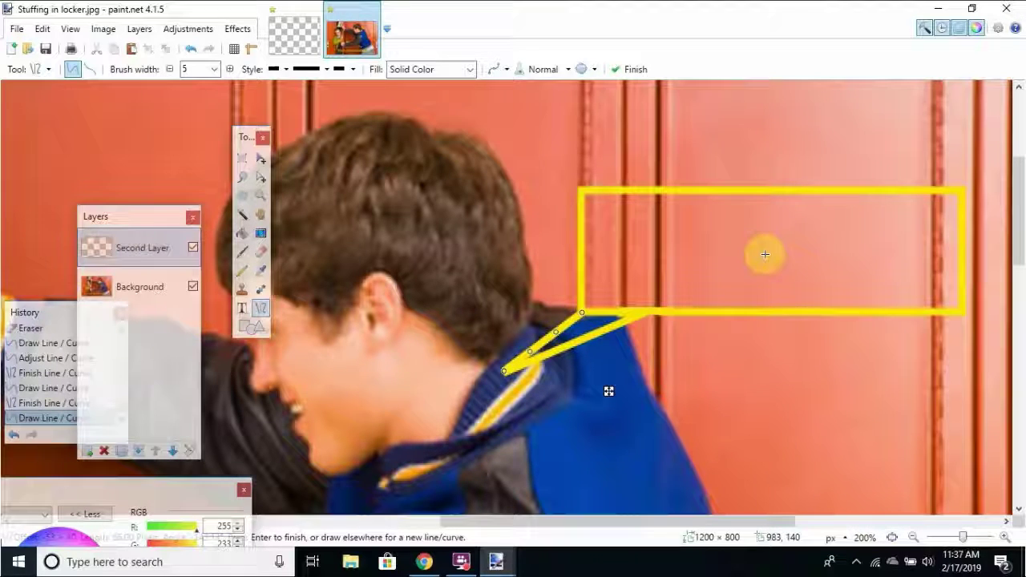
key("Return")
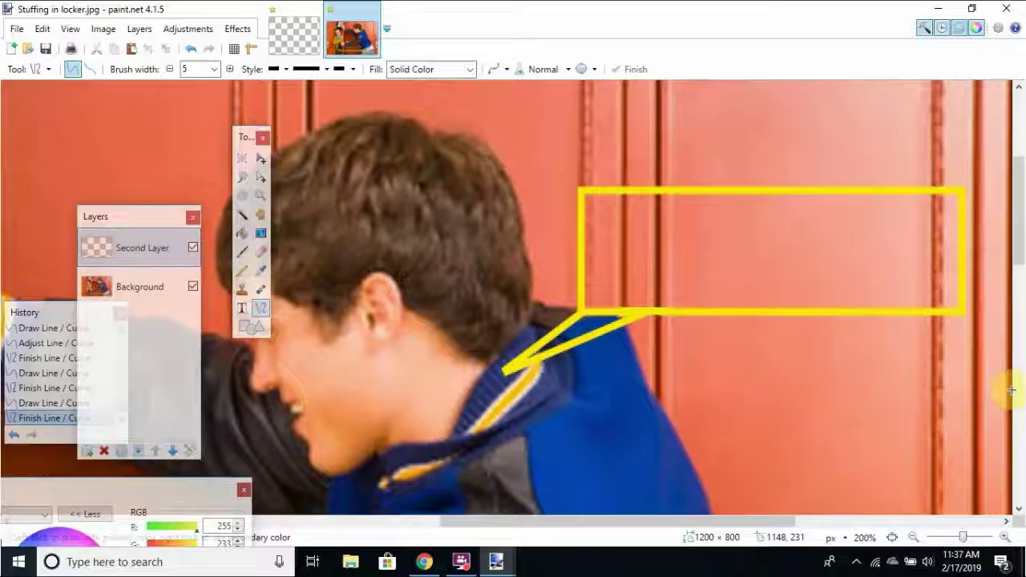
Hide the Background layer, fill only the inside of the callout's pointer with yellow, and show the Background again.
left_click(193, 287)
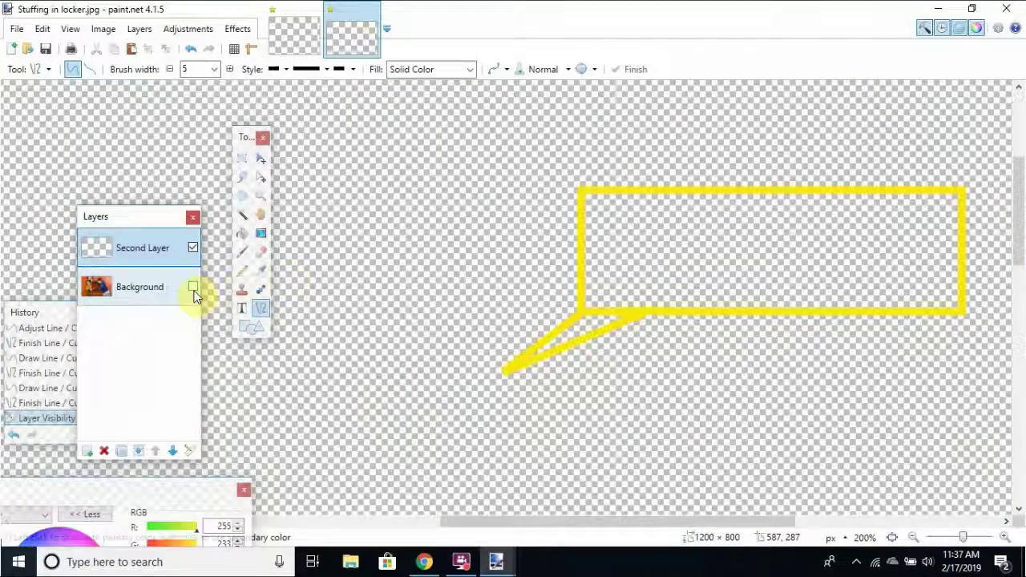
left_click(246, 231)
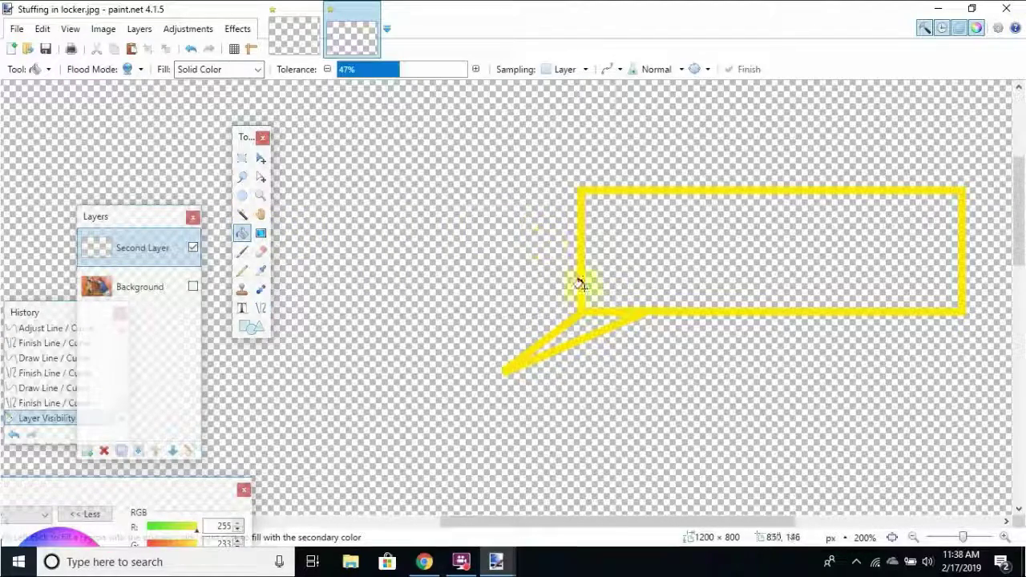
left_click(587, 320)
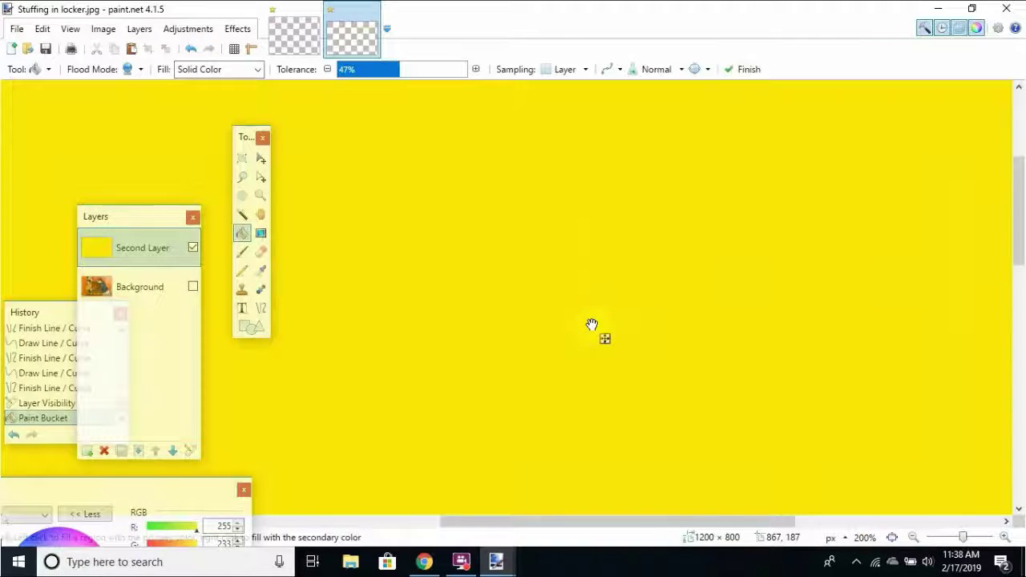
key("ctrl+z")
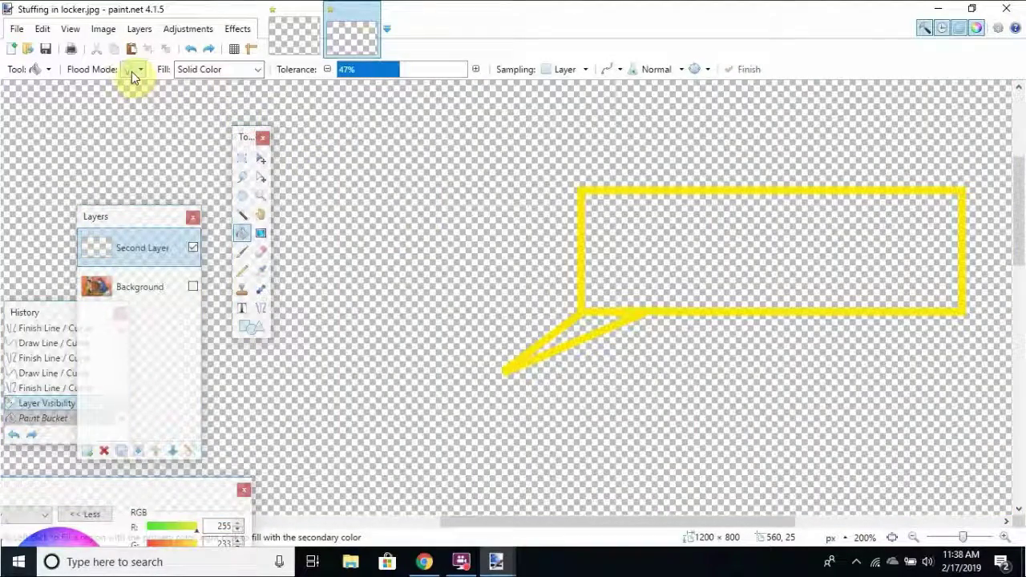
left_click(583, 324)
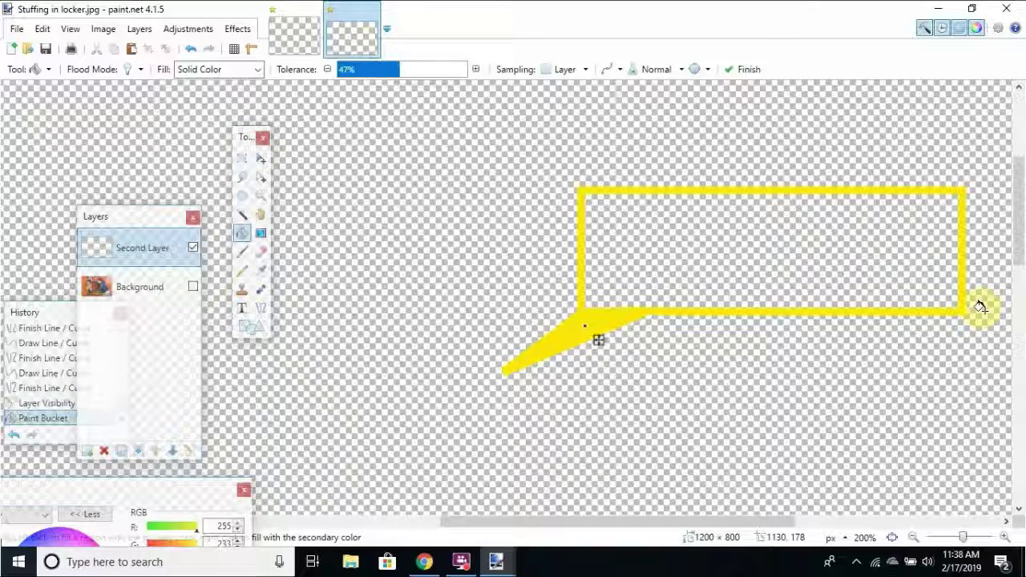
left_click(192, 287)
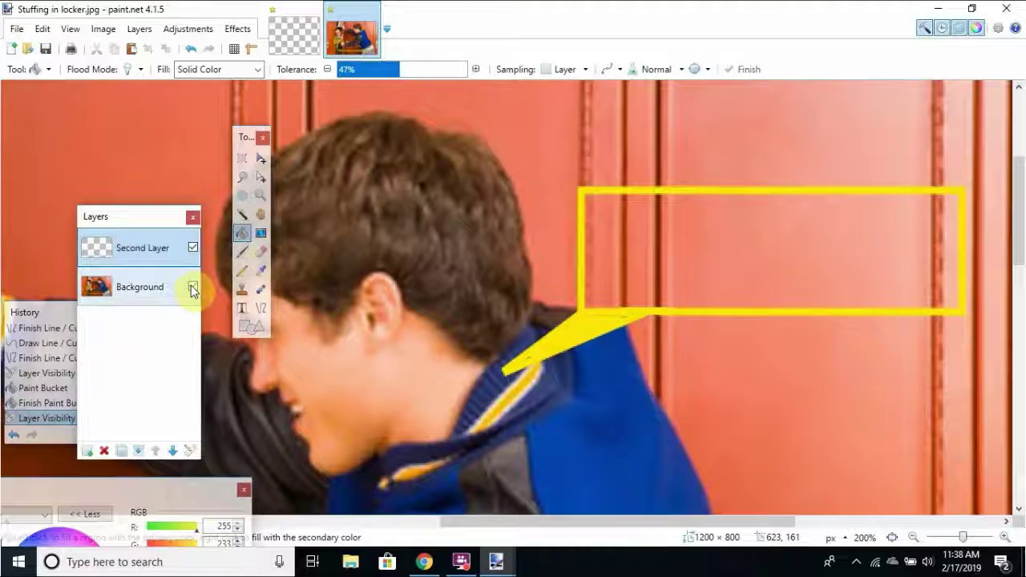
Examine the filled pointer against the photo, both from a distance and up close.
left_click(912, 537)
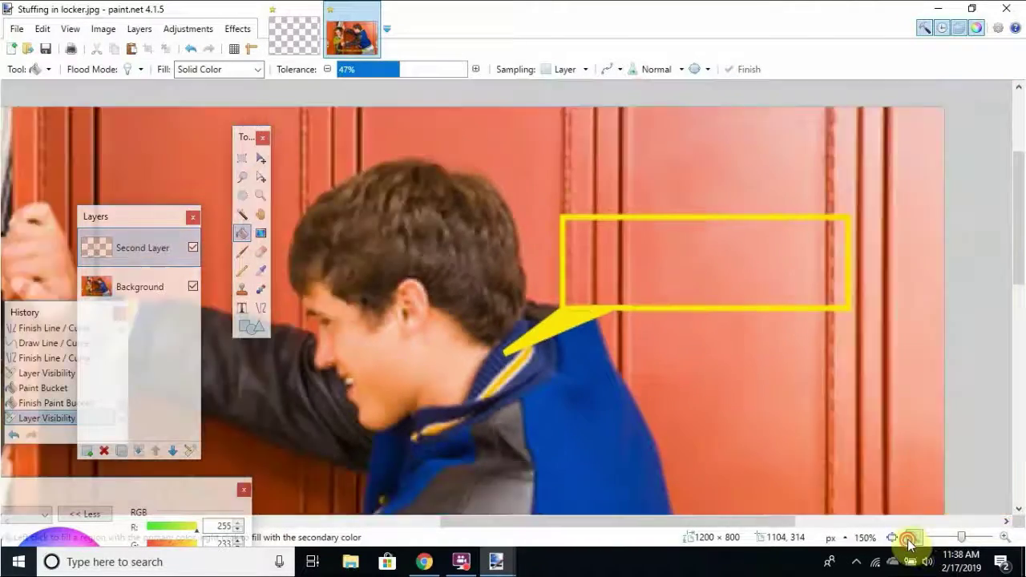
left_click(913, 537)
left_click(913, 537)
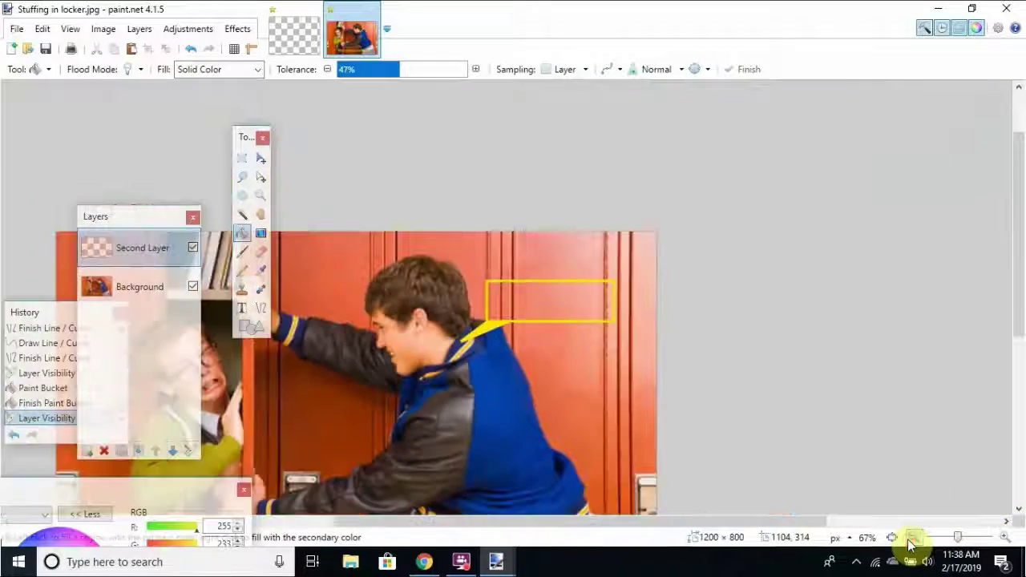
left_click(1005, 537)
left_click(1005, 538)
left_click(1005, 537)
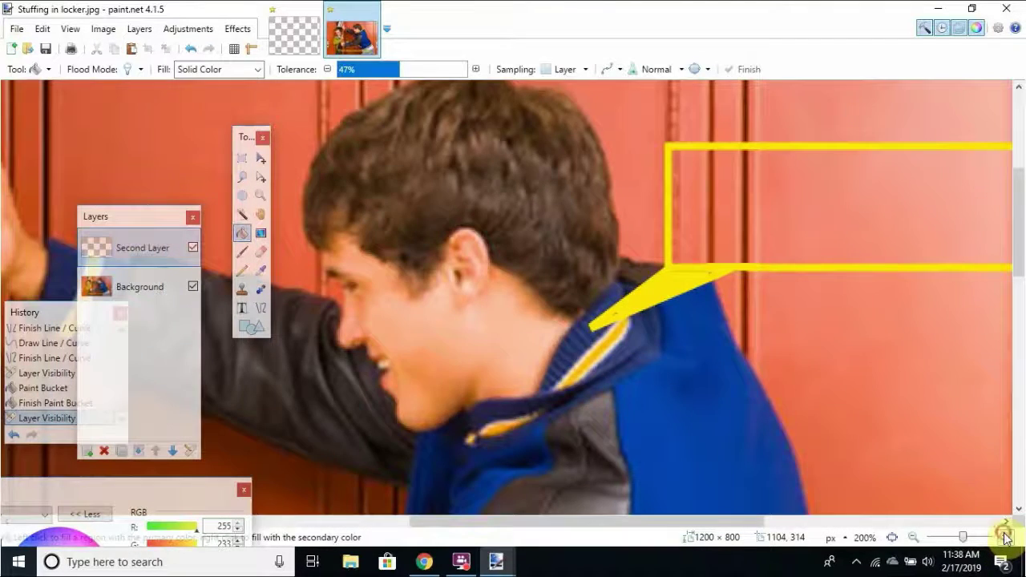
left_click(1005, 537)
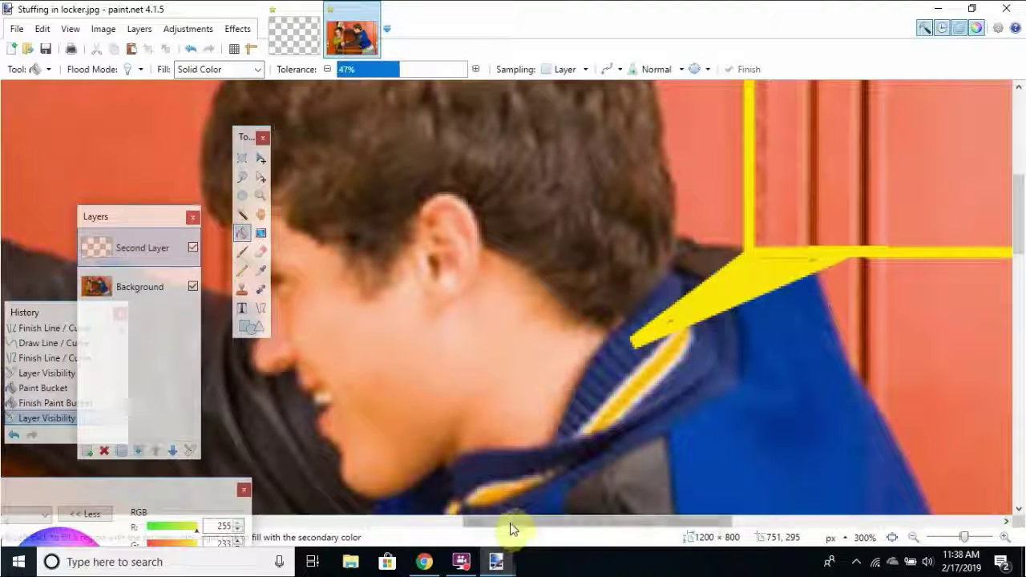
left_click_drag(508, 527, 536, 532)
Undo the pointer's yellow fill together with the Background layer's visibility changes.
key("ctrl+z")
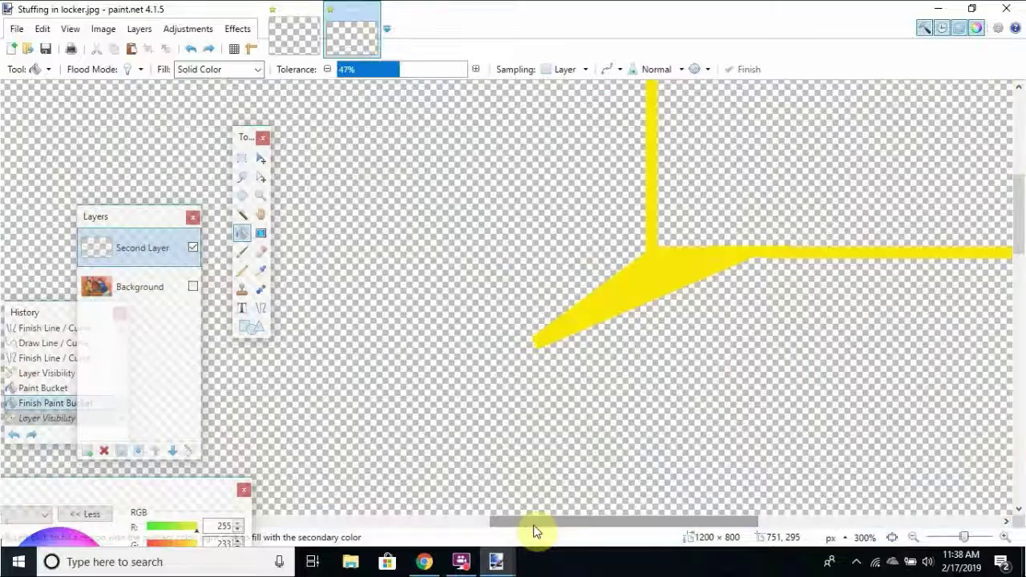
key("ctrl+z")
key("ctrl+z")
key("ctrl+z")
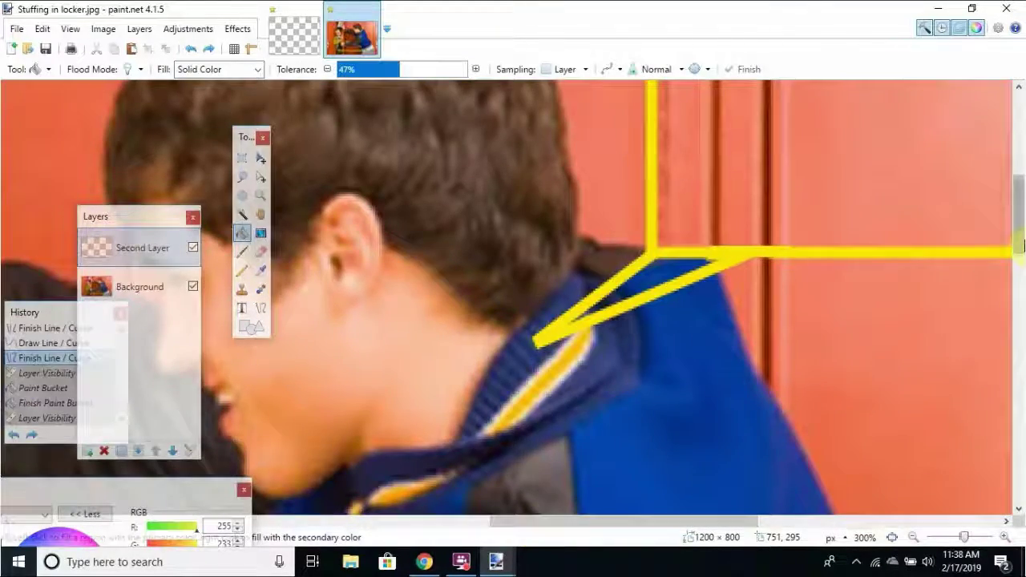
Erase the part of the box's bottom edge between the two pointer lines on the Second Layer.
left_click_drag(1019, 215, 1019, 193)
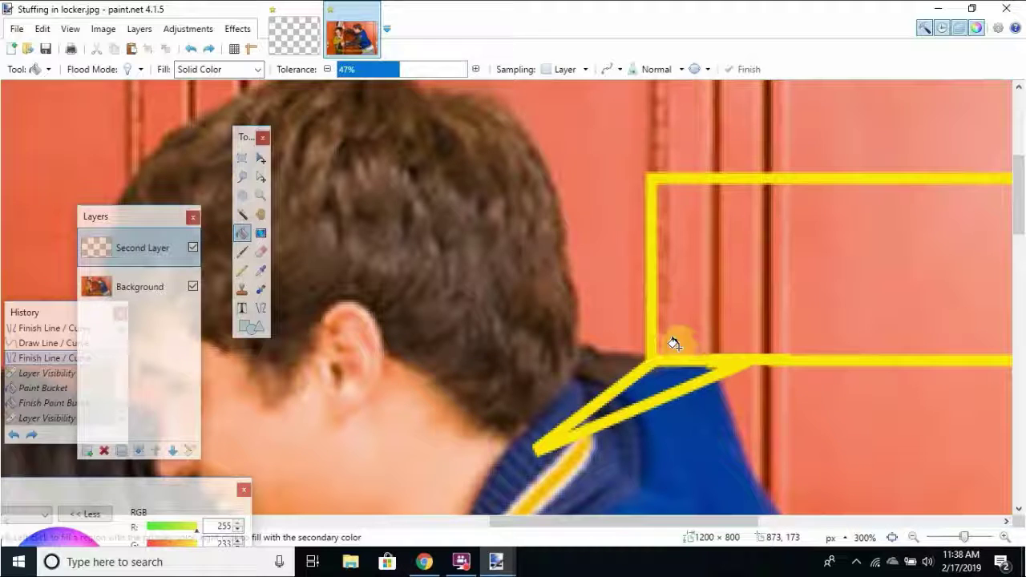
left_click(260, 251)
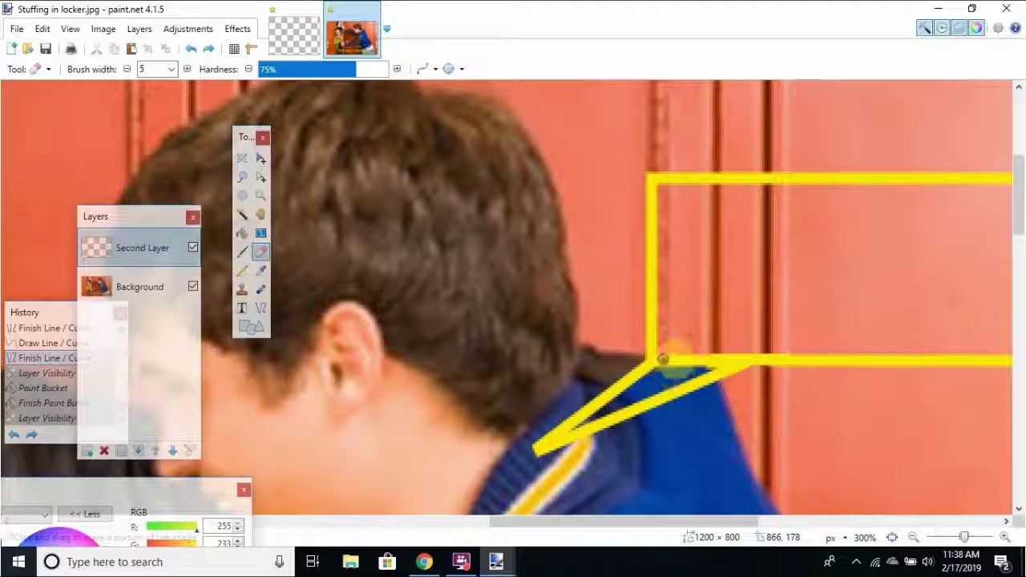
left_click(665, 361)
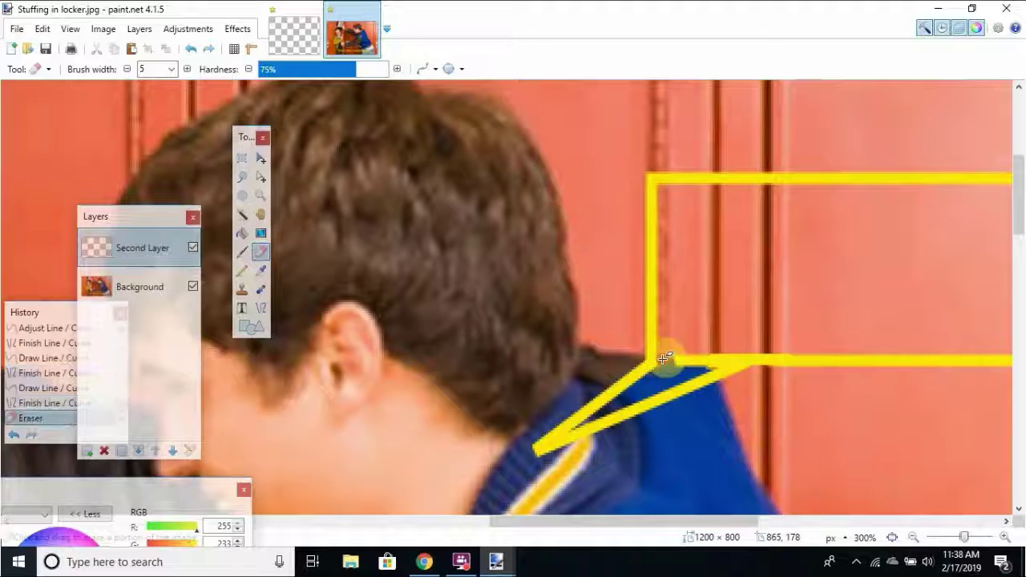
mouse_move(732, 350)
left_mouse_down()
mouse_move(699, 376)
mouse_move(693, 360)
mouse_move(675, 364)
mouse_move(698, 364)
mouse_move(696, 376)
mouse_move(722, 350)
left_mouse_up()
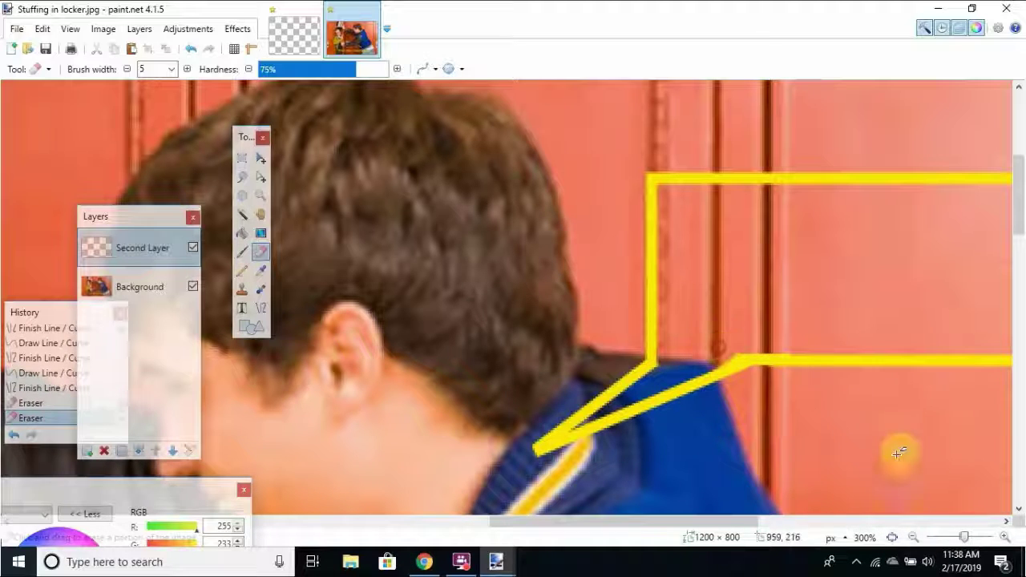
Trim the rough joint where the pointer's upper line meets the box's bottom edge with the Eraser, undoing unsatisfactory strokes.
left_click(917, 537)
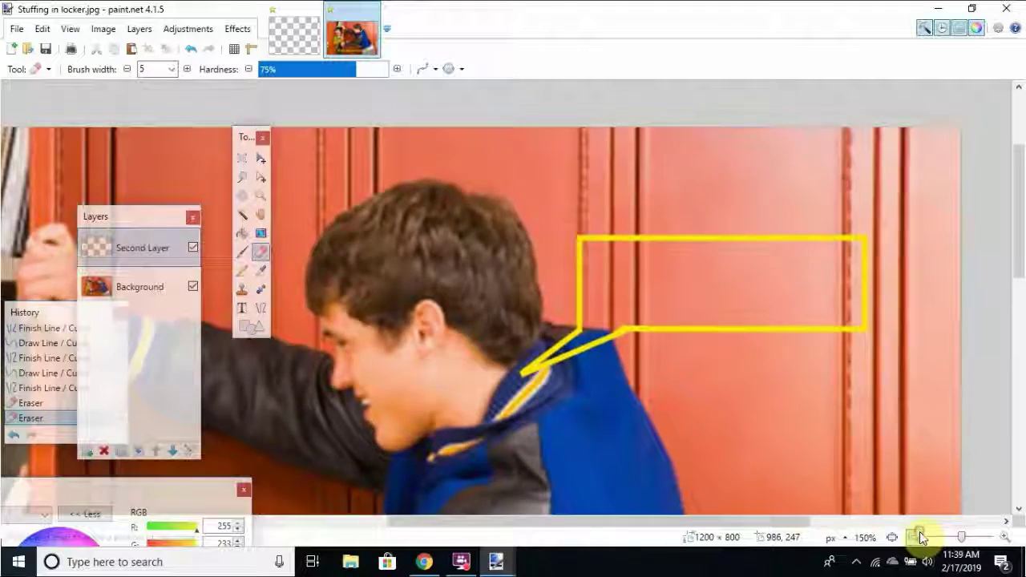
left_click(920, 533)
left_click(920, 533)
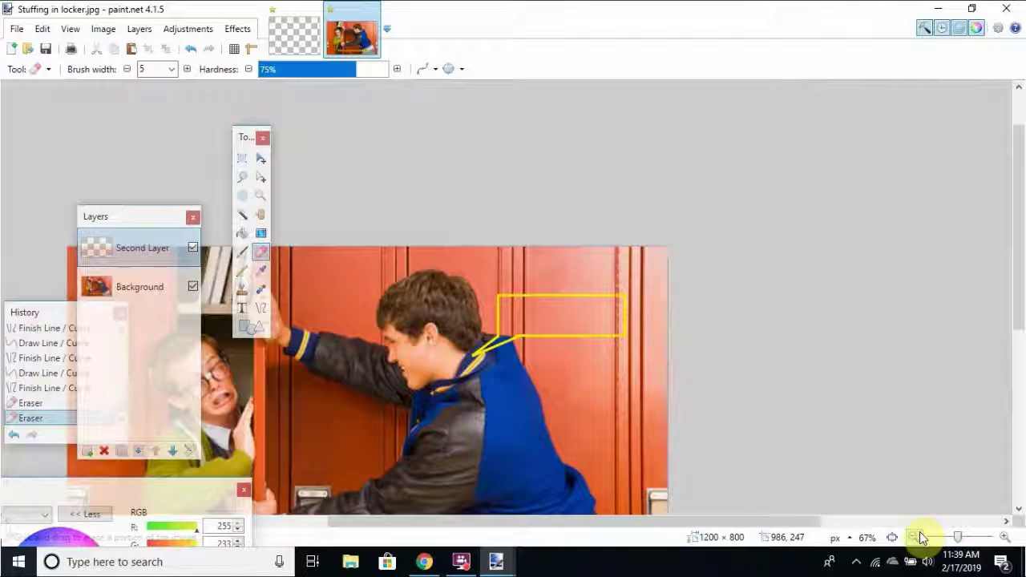
left_click(1005, 537)
left_click(1004, 537)
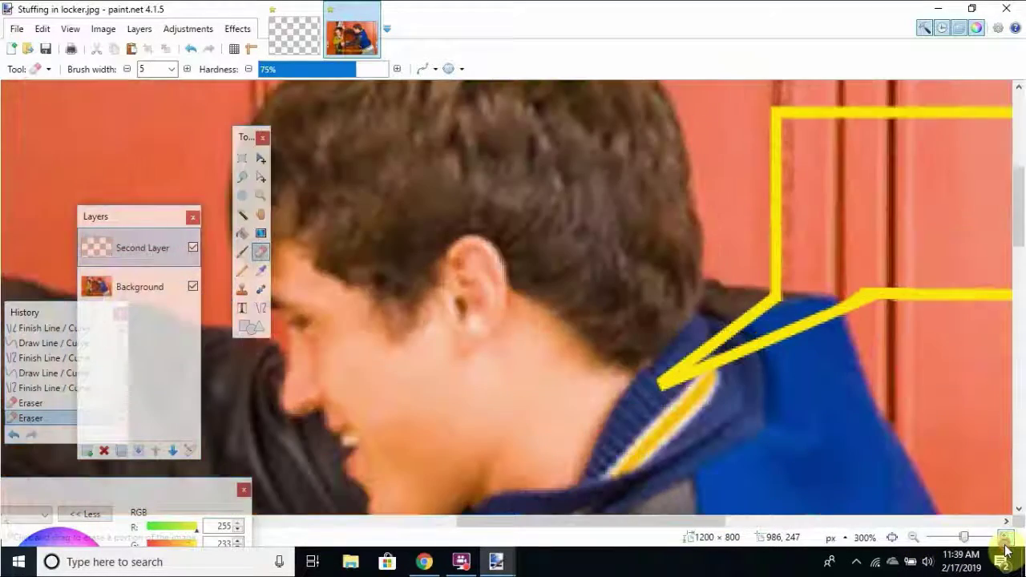
left_click_drag(596, 530, 671, 533)
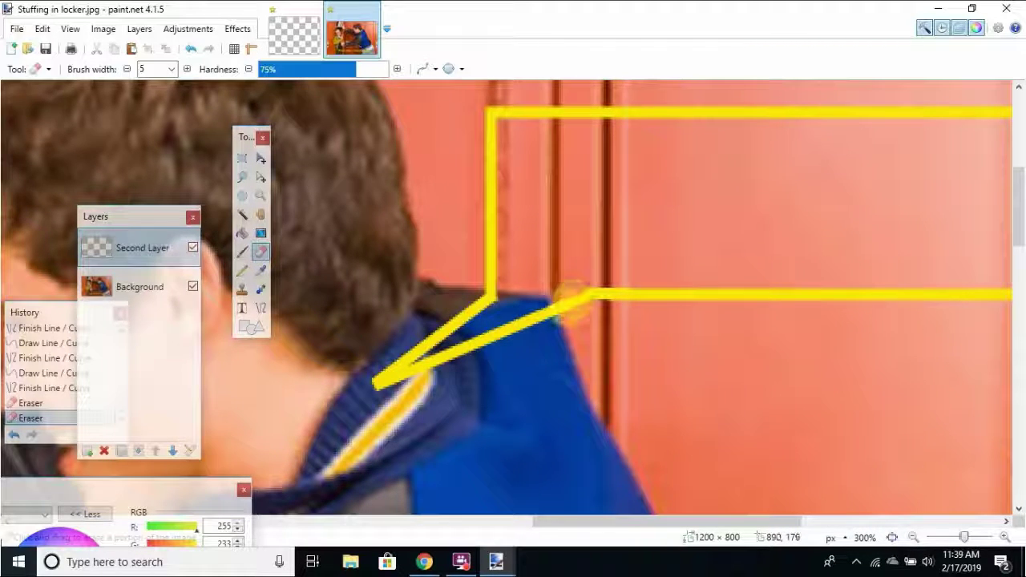
left_click(561, 286)
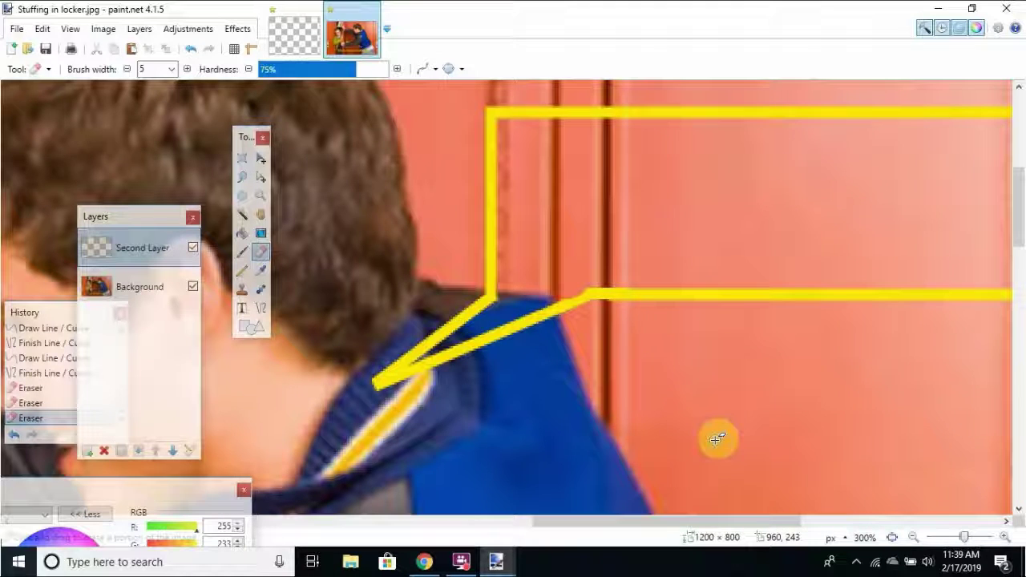
key("ctrl+z")
left_click(559, 297)
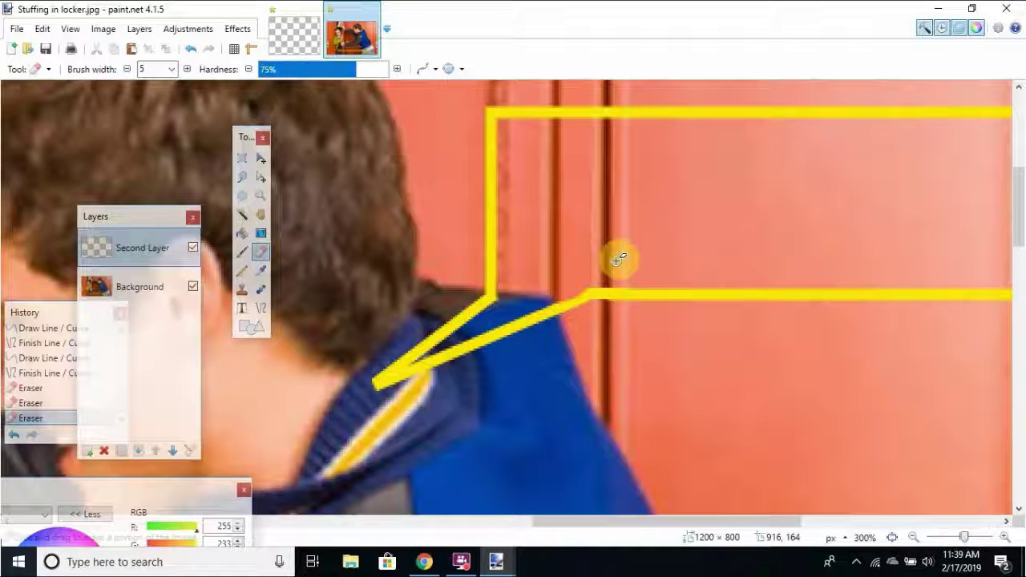
key("ctrl+z")
left_click(574, 278)
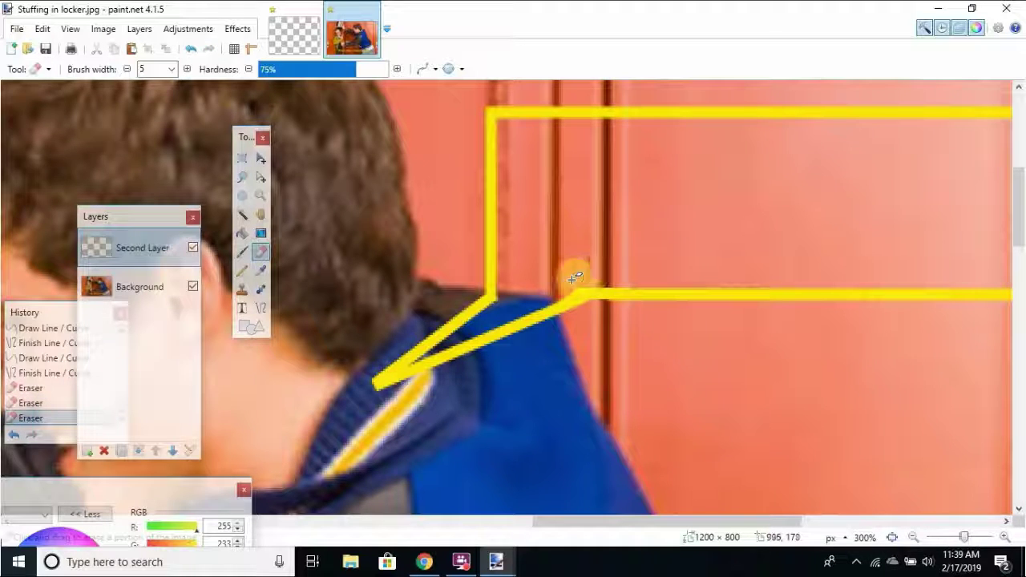
mouse_move(562, 291)
left_mouse_down()
mouse_move(579, 313)
mouse_move(611, 263)
left_mouse_up()
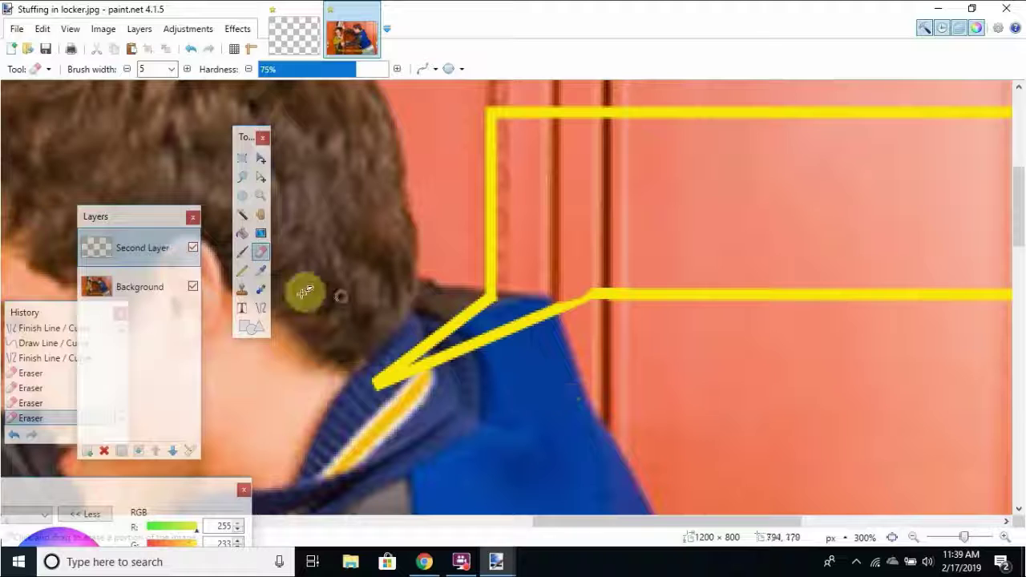
Touch up the joint between the pointer and the box's bottom edge in yellow with a Paintbrush of width 3.
left_click(243, 251)
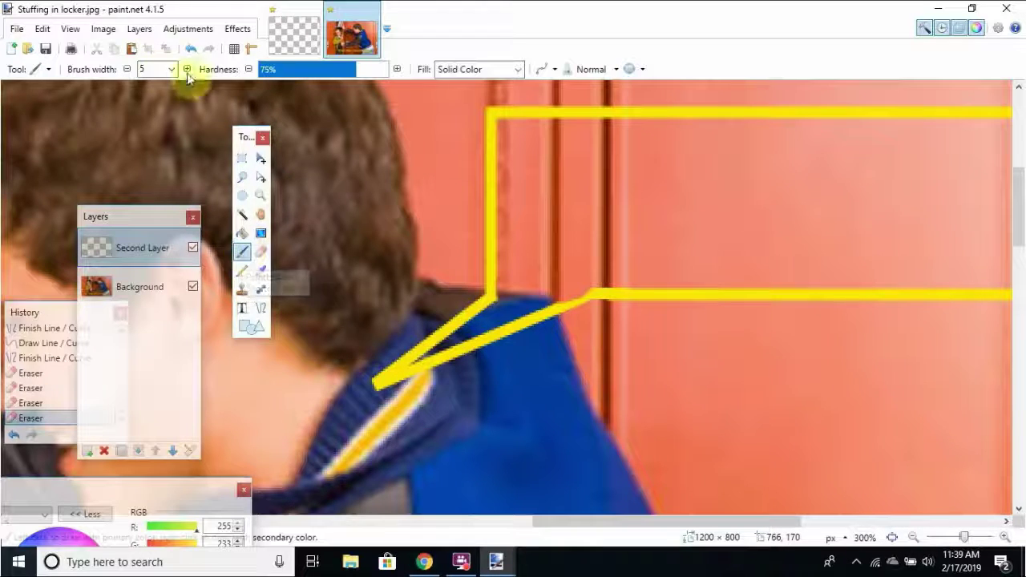
double_click(148, 69)
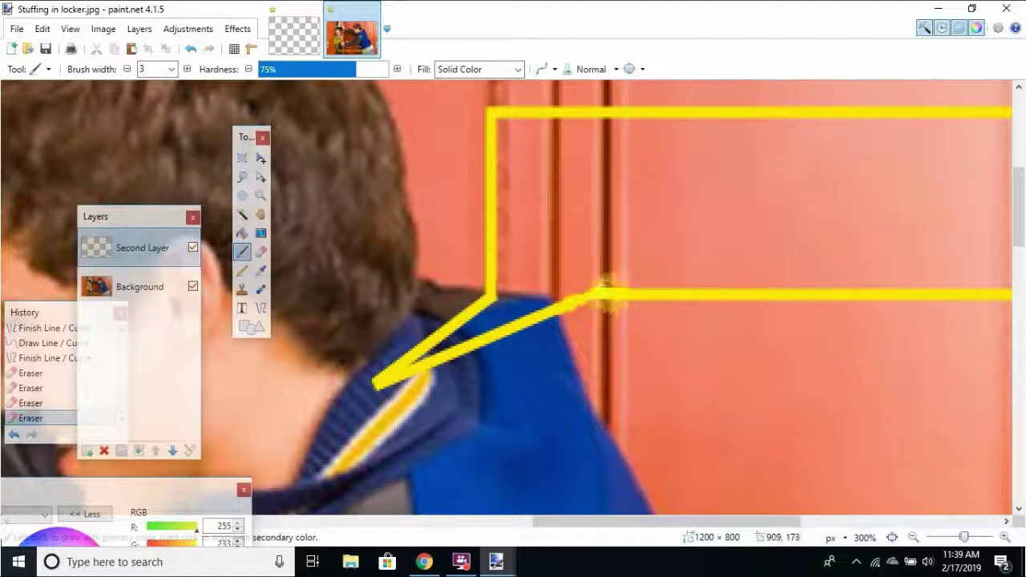
left_click_drag(586, 295, 597, 283)
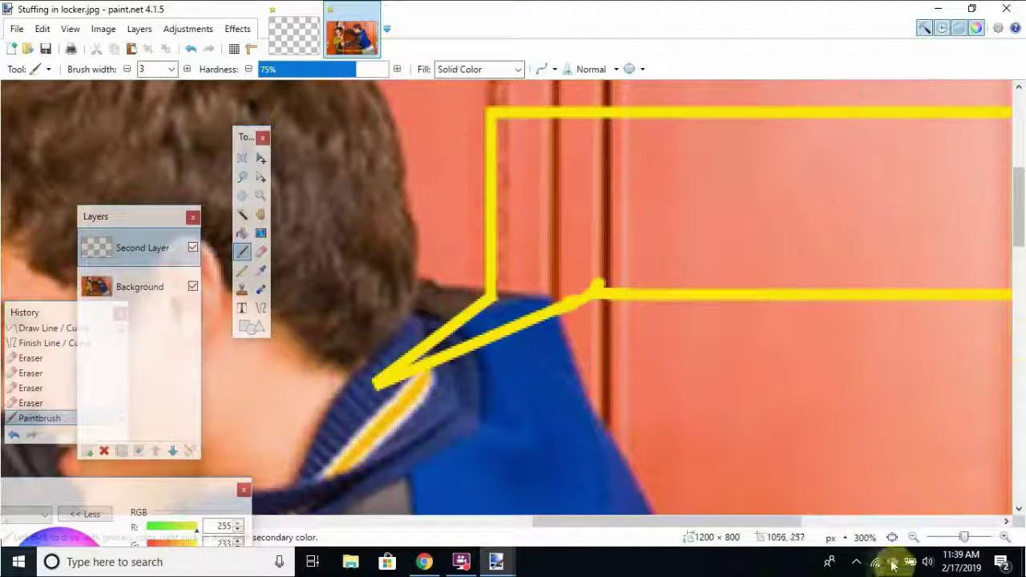
left_click(916, 540)
left_click(915, 540)
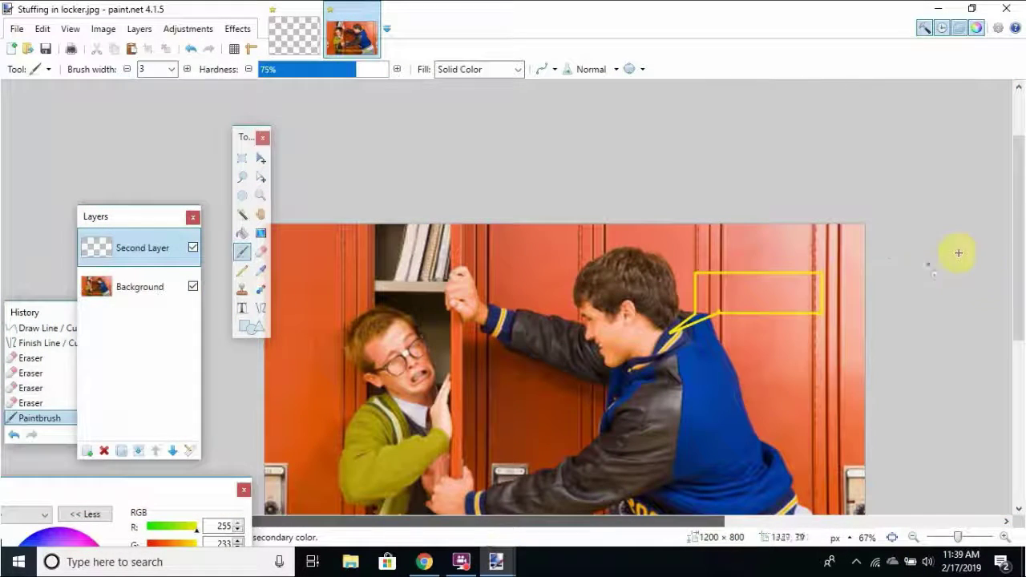
Hide the Second Layer and view its Layer Properties without changing them.
left_click(195, 247)
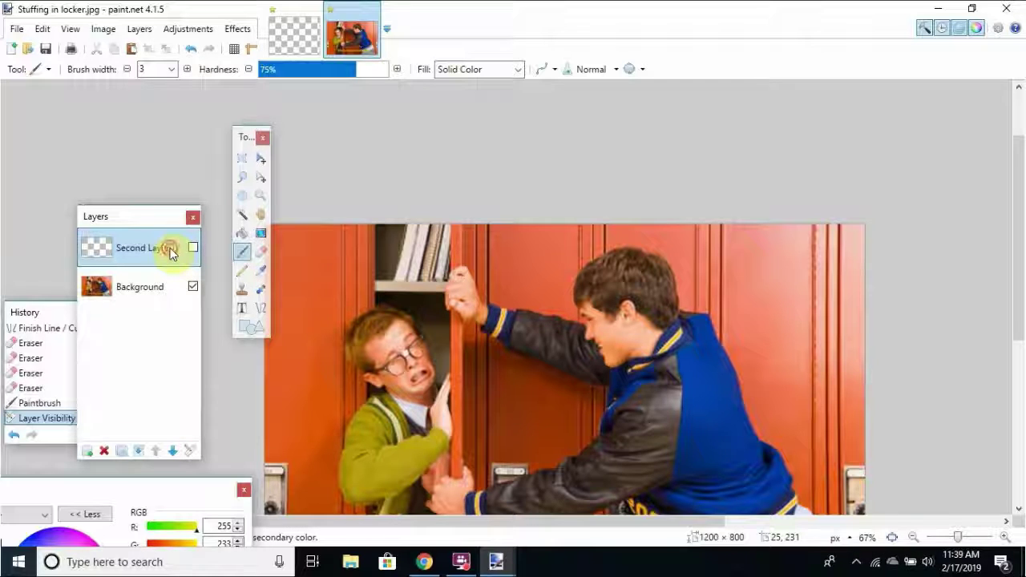
double_click(169, 247)
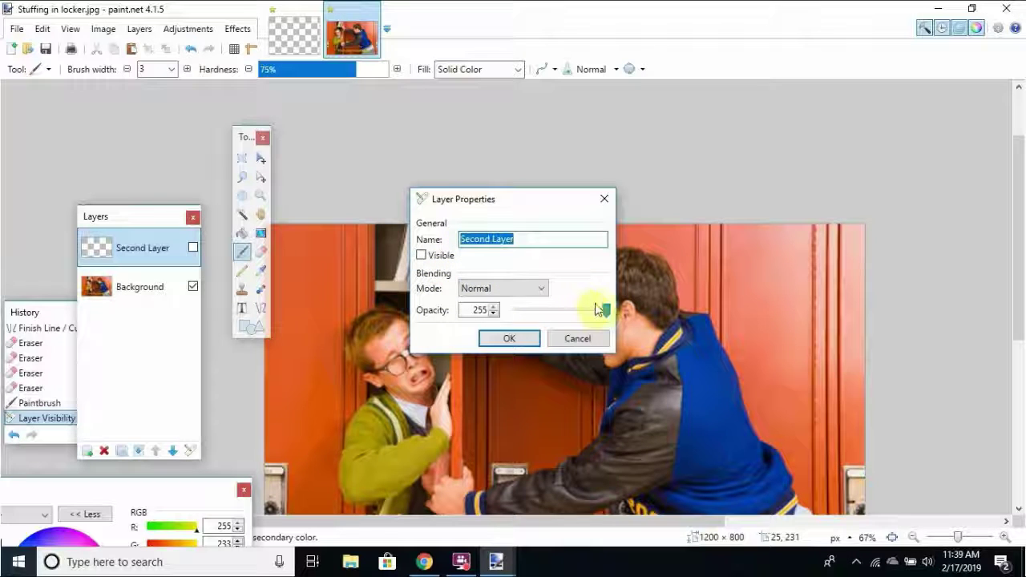
left_click(604, 202)
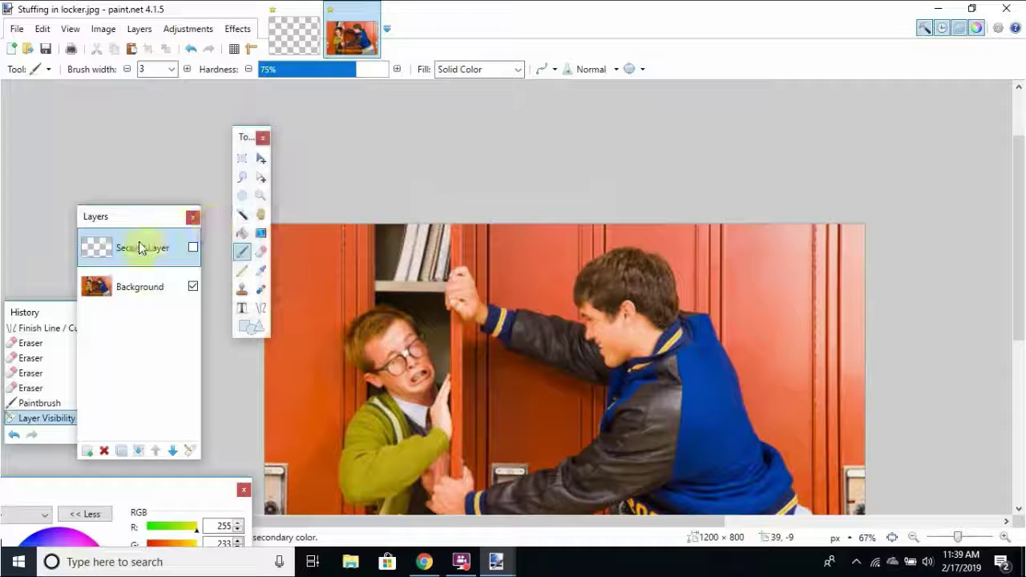
left_click_drag(137, 246, 155, 190)
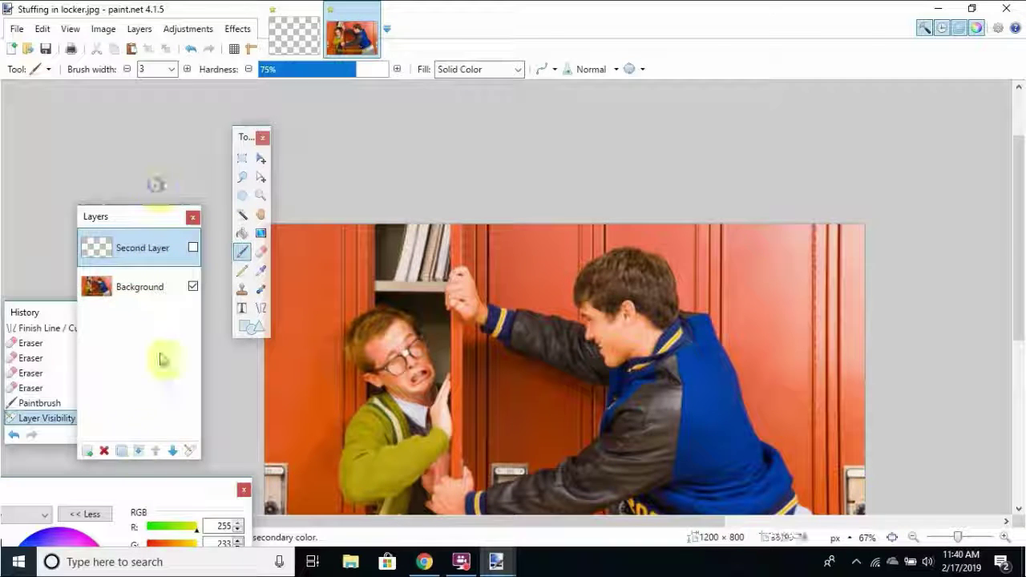
Delete the Second Layer and bring the whole photo into view.
left_click(102, 452)
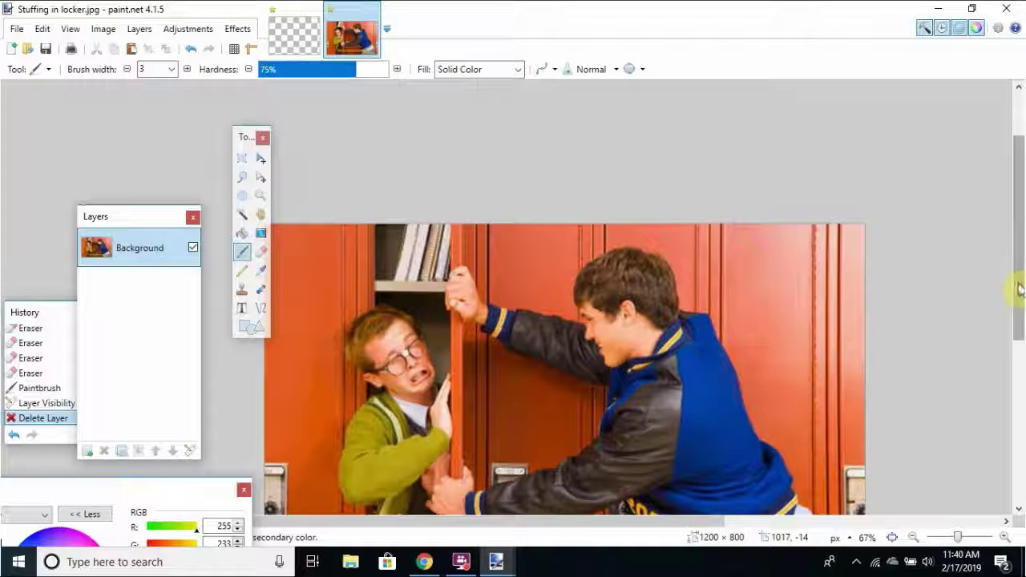
left_click_drag(1020, 276, 1020, 292)
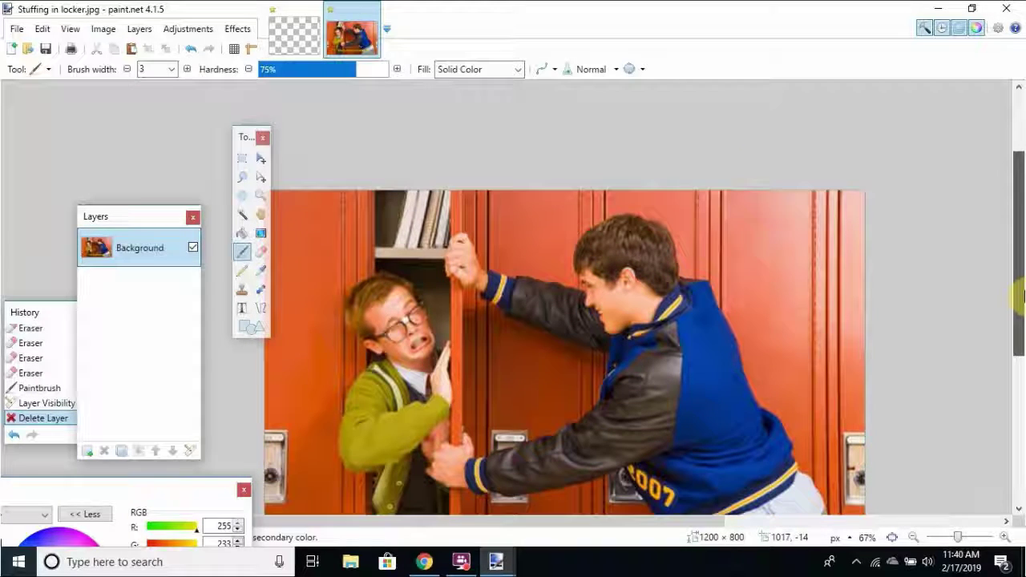
left_click(916, 539)
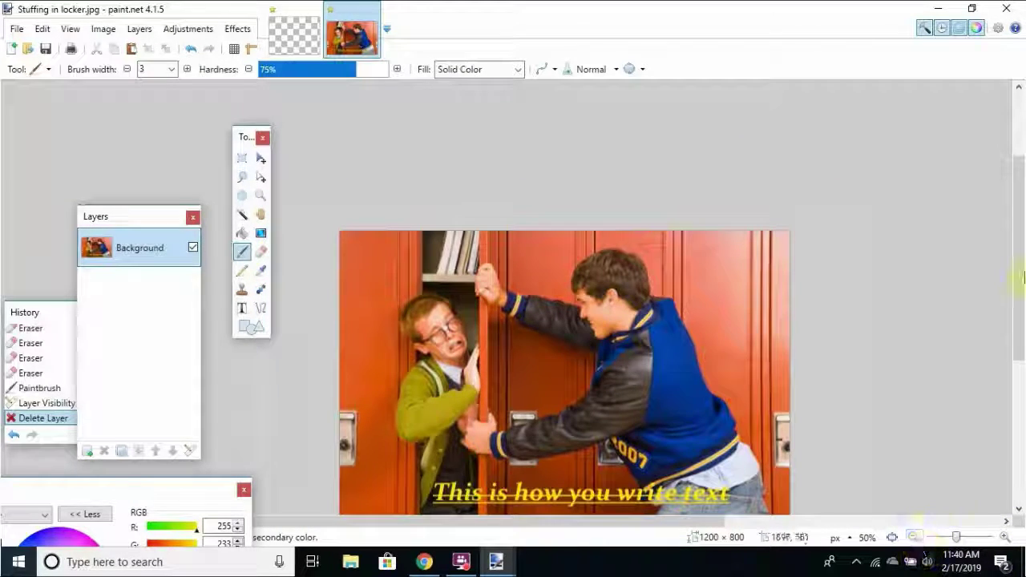
left_click_drag(1019, 247, 1019, 294)
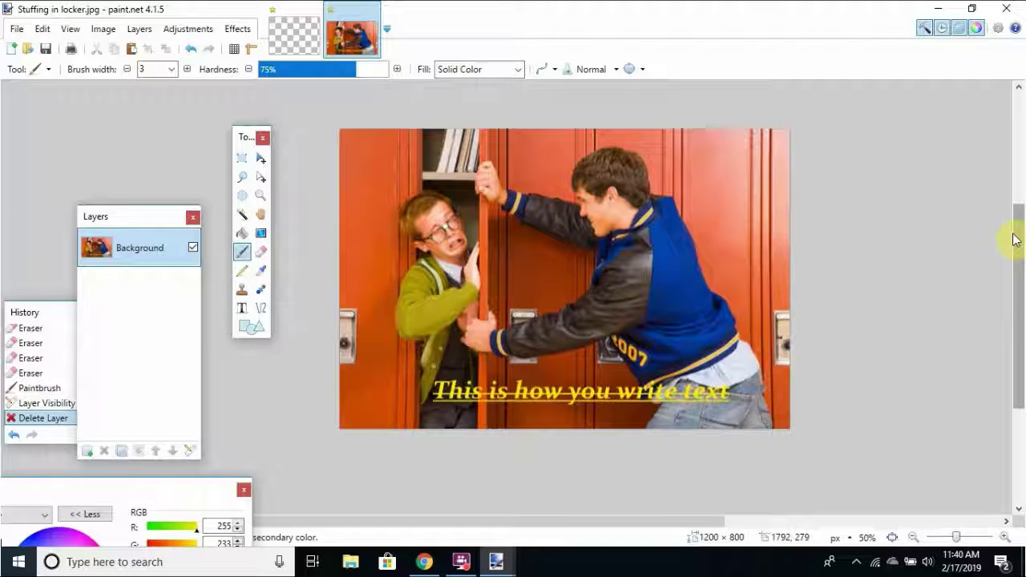
Undo the edits to the locker image back through the layers, callout, text, lines and demonstration selections, leaving only the original photo.
key("ctrl+z")
key("ctrl+z")
key("ctrl+z")
key("ctrl+z")
key("ctrl+z")
key("ctrl+z")
key("ctrl+z")
key("ctrl+z")
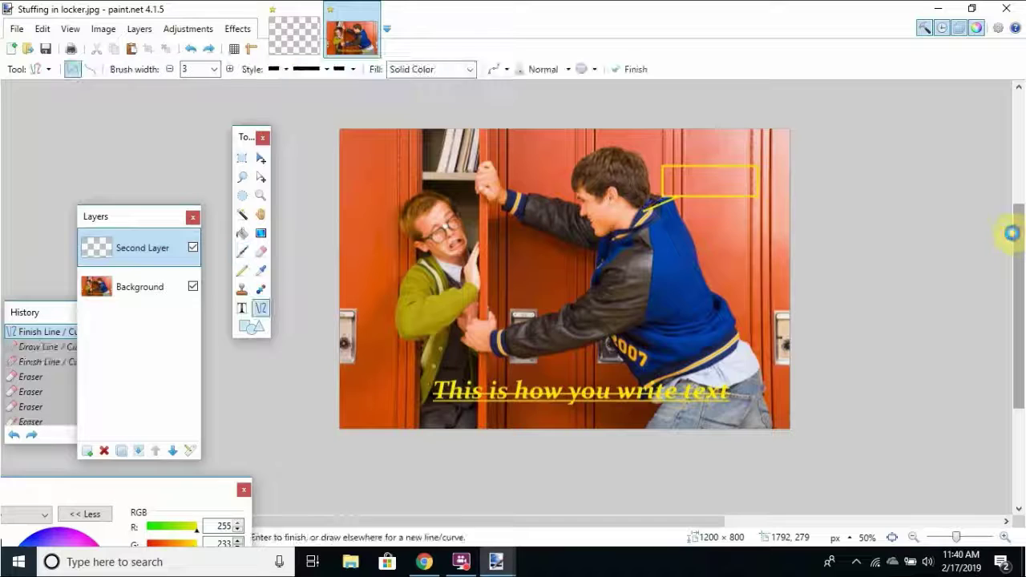
key("ctrl+y")
key("ctrl+y")
key("ctrl+y")
key("ctrl+y")
key("ctrl+y")
key("ctrl+y")
key("ctrl+y")
key("ctrl+y")
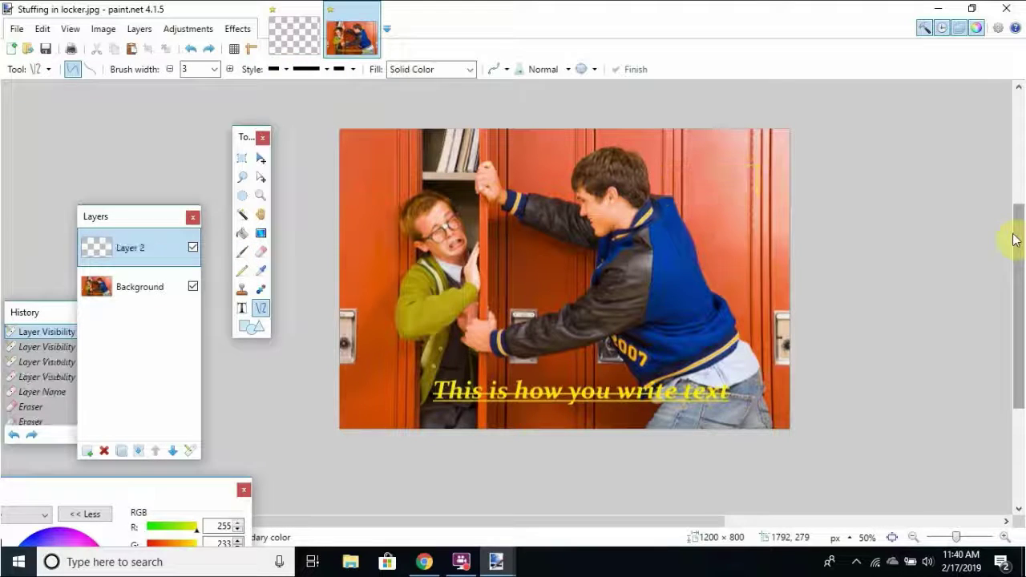
key("ctrl+z")
key("ctrl+z")
key("ctrl+z")
key("ctrl+z")
key("ctrl+z")
key("ctrl+z")
key("ctrl+z")
key("ctrl+z")
key("ctrl+z")
key("ctrl+z")
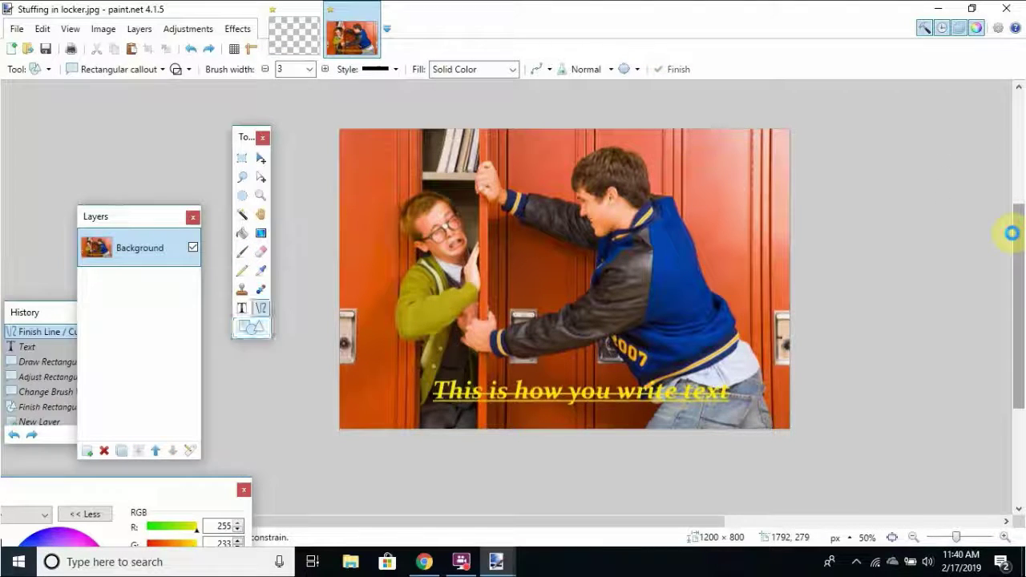
key("ctrl+z")
key("ctrl+z")
key("ctrl+z")
key("ctrl+z")
key("ctrl+z")
key("ctrl+z")
key("ctrl+z")
key("ctrl+z")
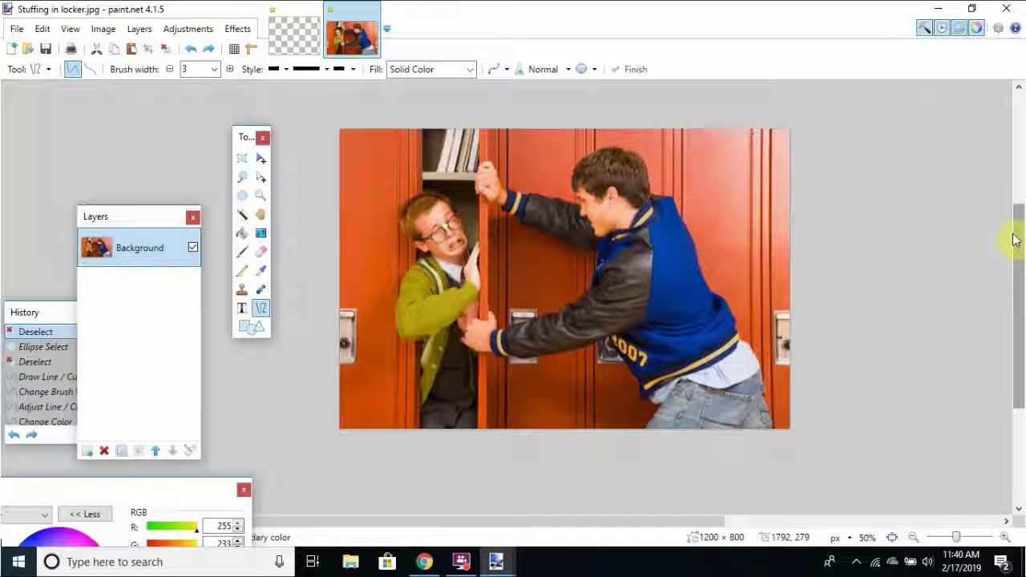
key("ctrl+z")
key("ctrl+z")
key("ctrl+z")
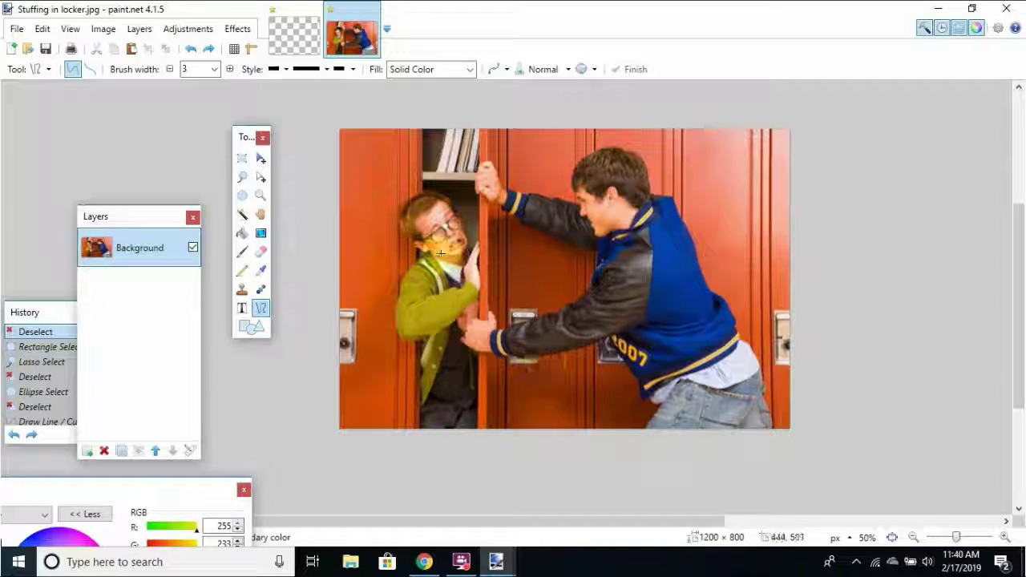
Close the blank Untitled image without saving it.
left_click(298, 9)
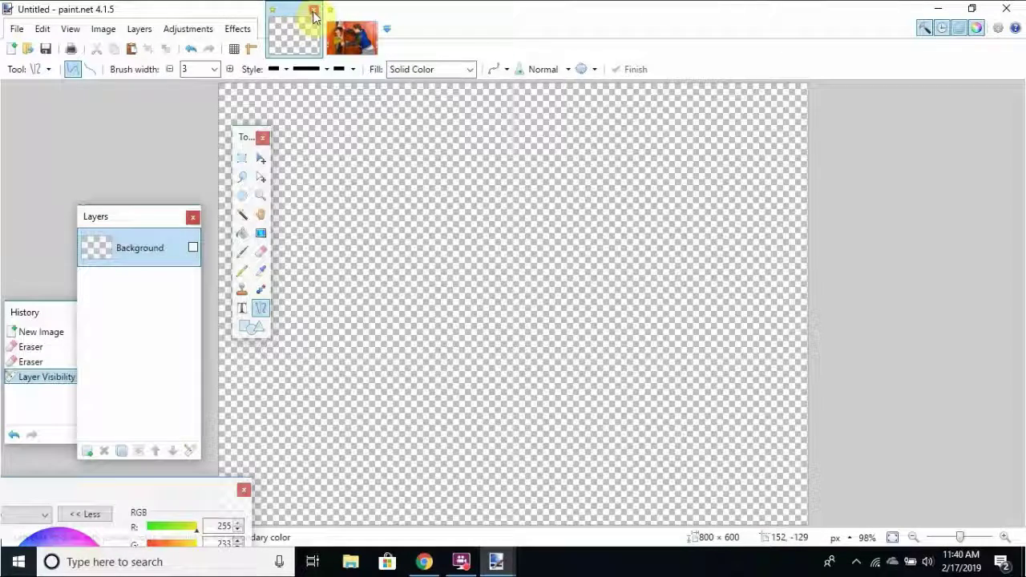
left_click(314, 10)
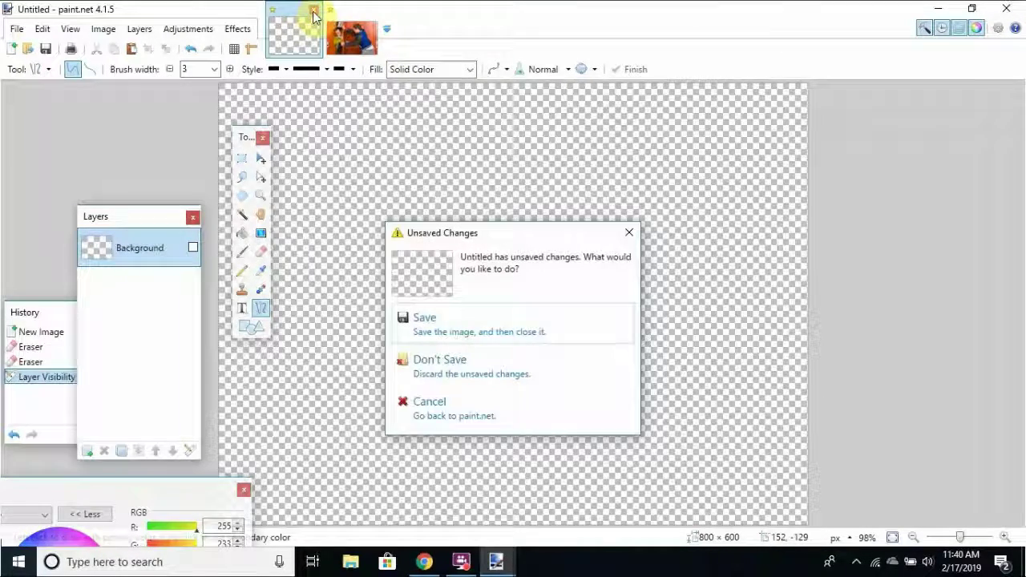
left_click(486, 367)
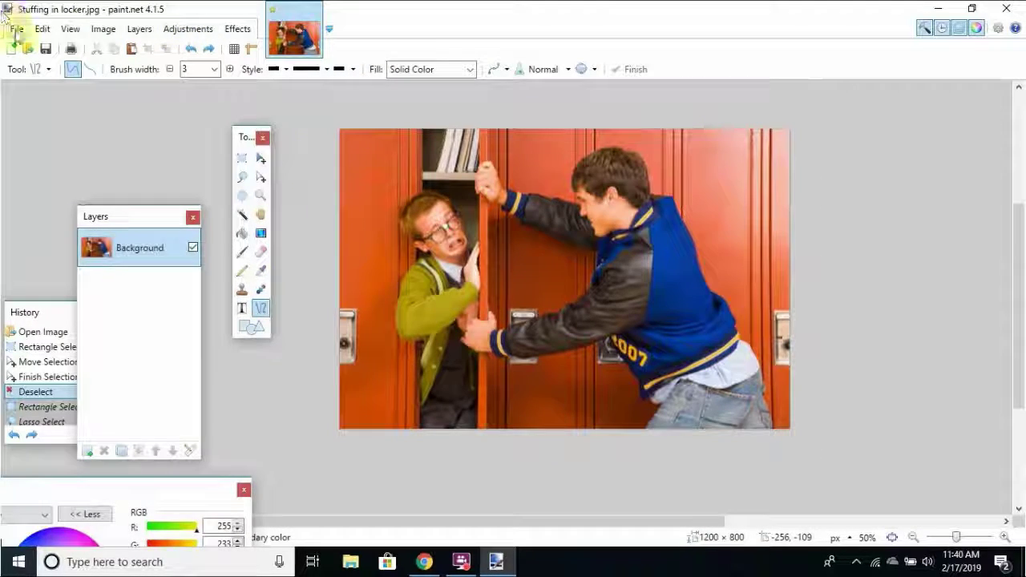
Open the small black-and-white portrait "stirnerrrrrrr" from the scrap images folder.
left_click(16, 28)
left_click(50, 70)
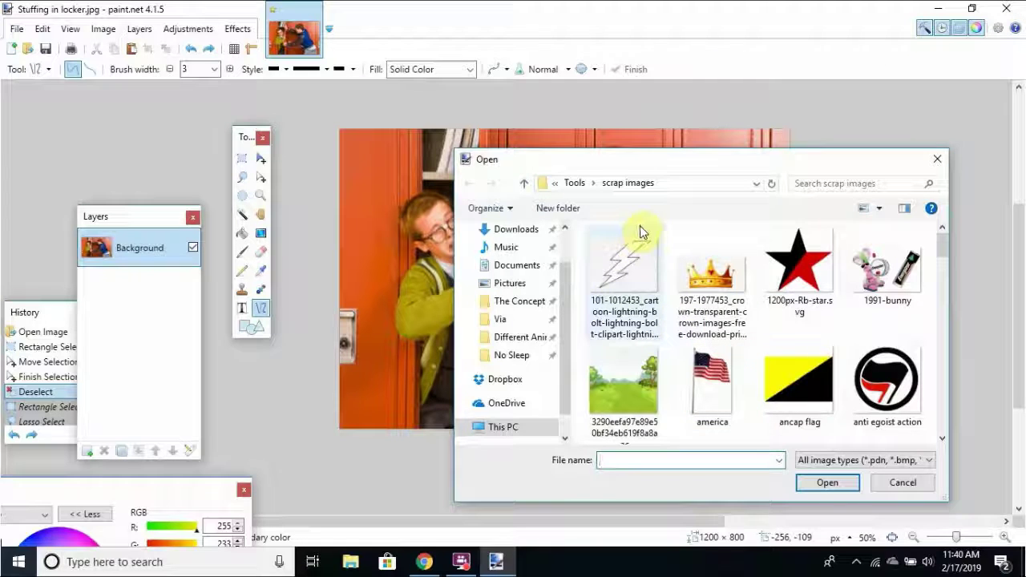
left_click_drag(655, 165, 552, 453)
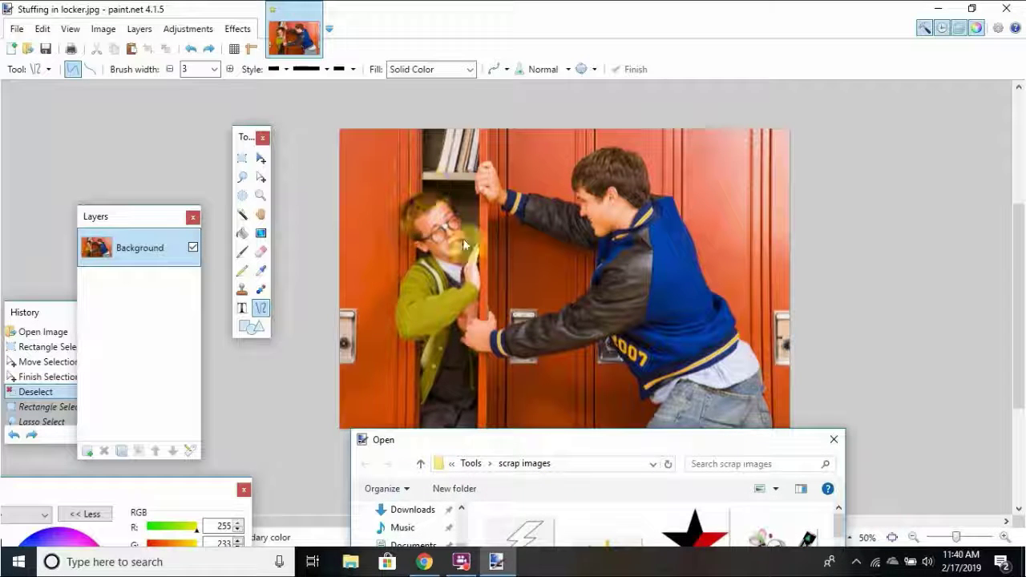
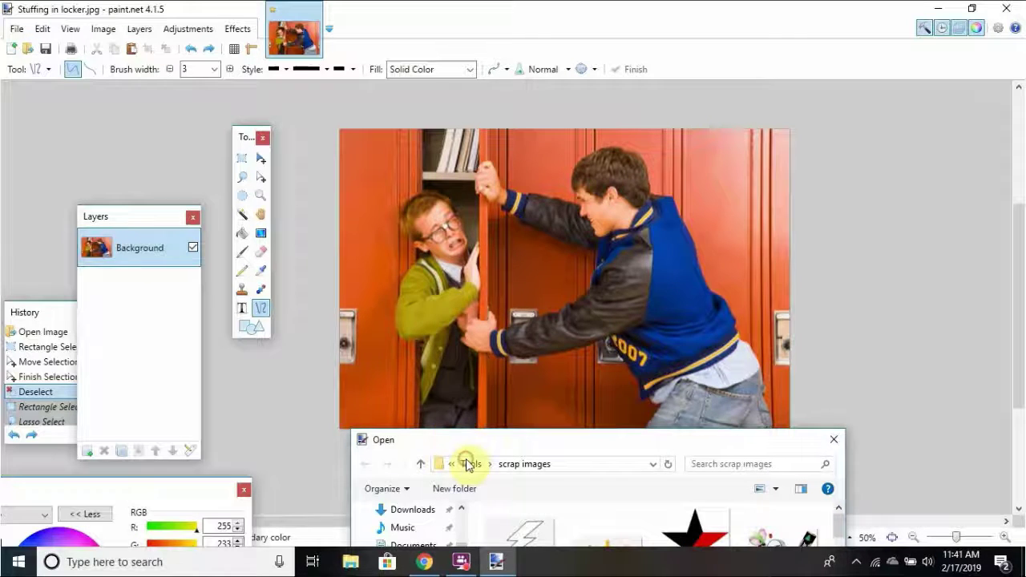
left_click_drag(469, 446, 469, 201)
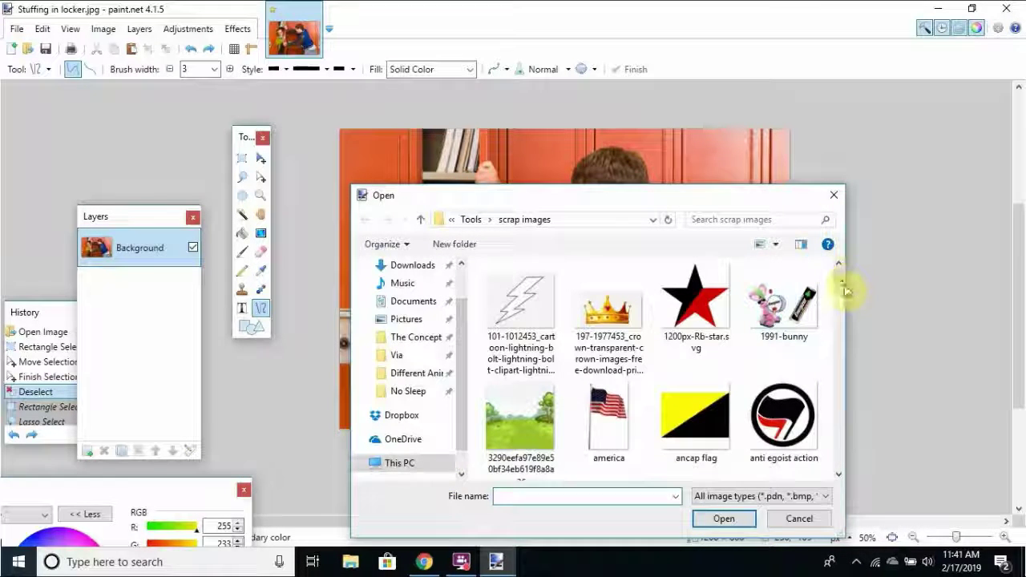
left_click_drag(839, 285, 834, 455)
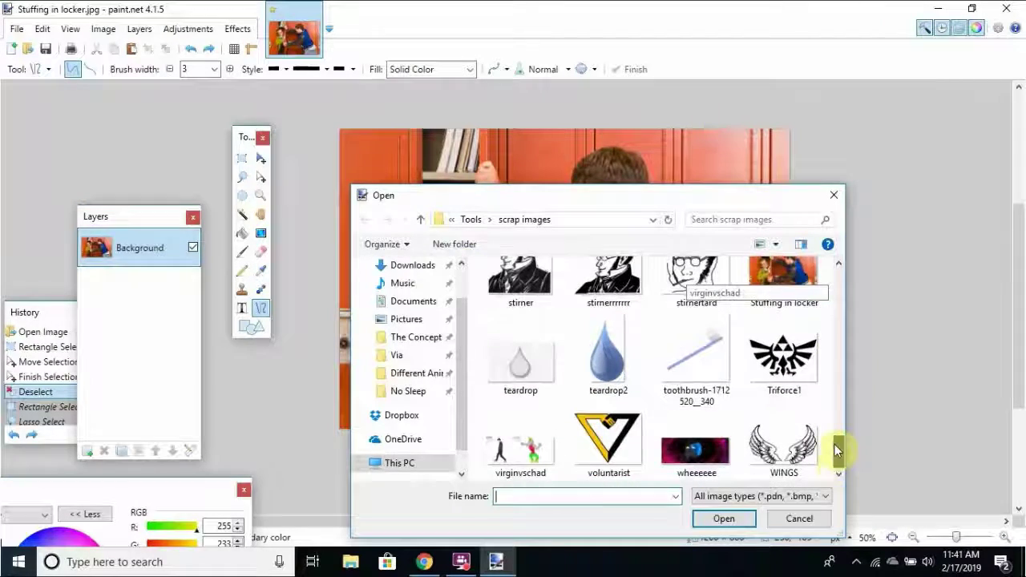
left_click_drag(835, 444, 830, 284)
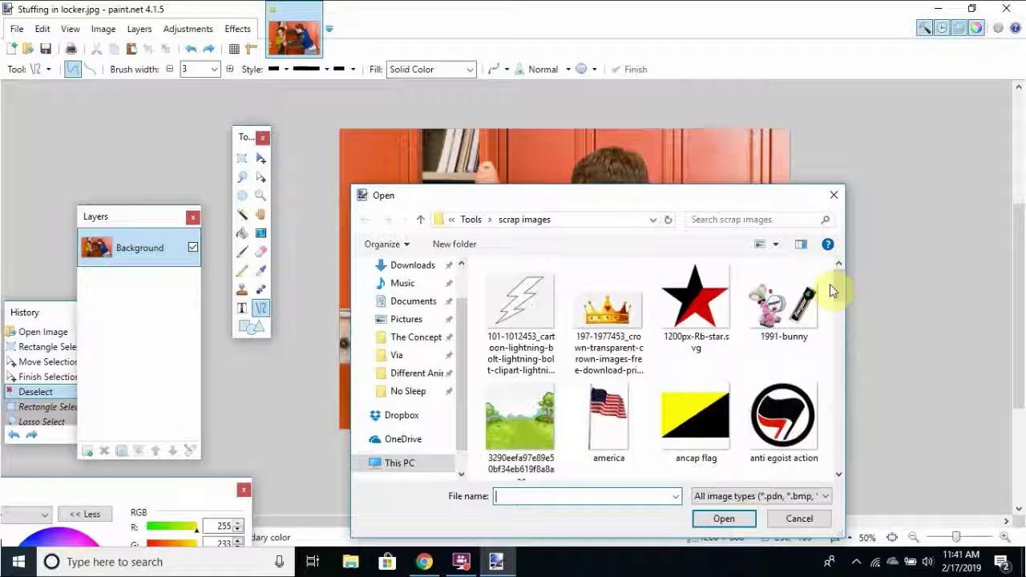
left_click_drag(840, 283, 872, 438)
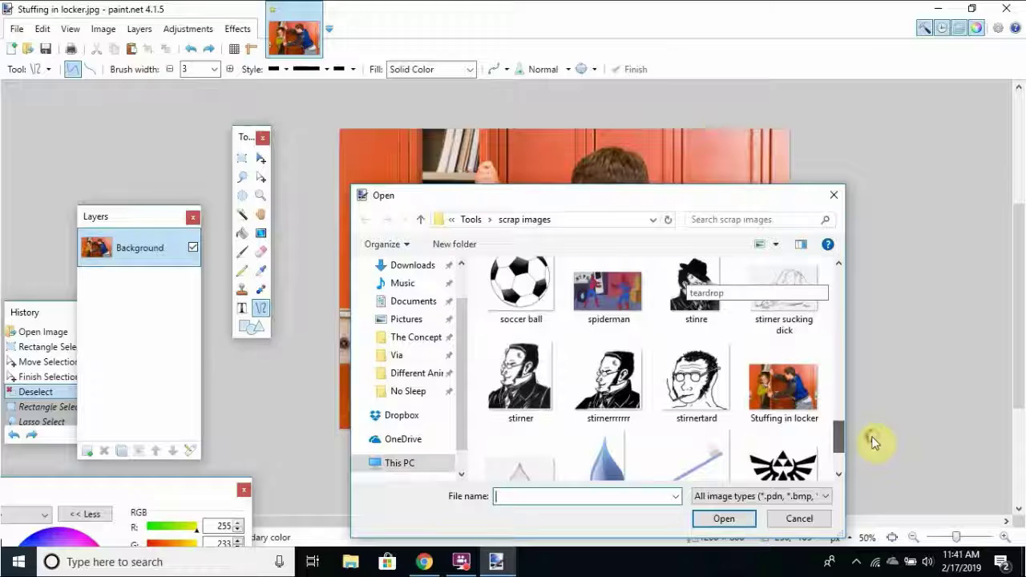
left_click(624, 395)
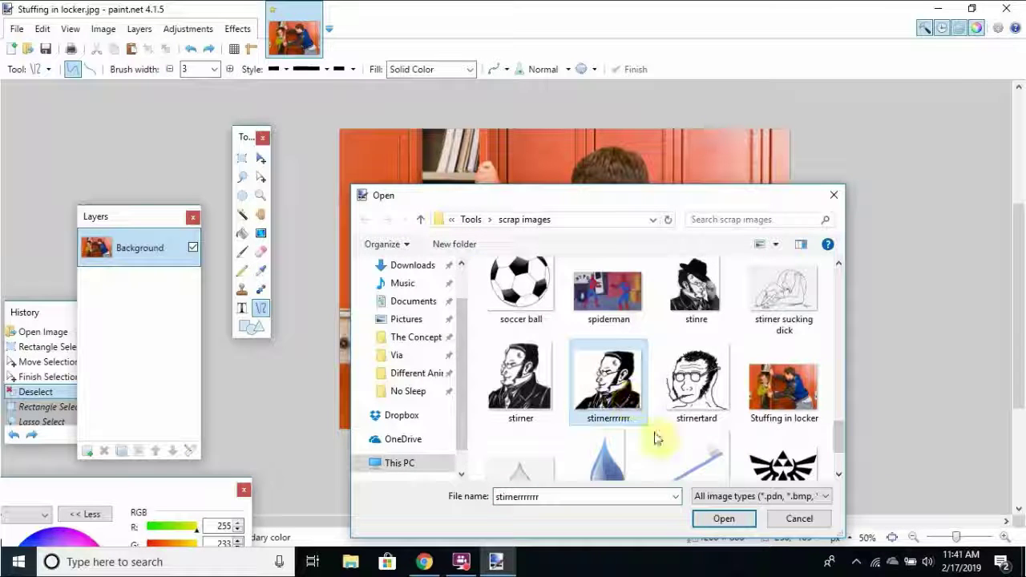
left_click(725, 520)
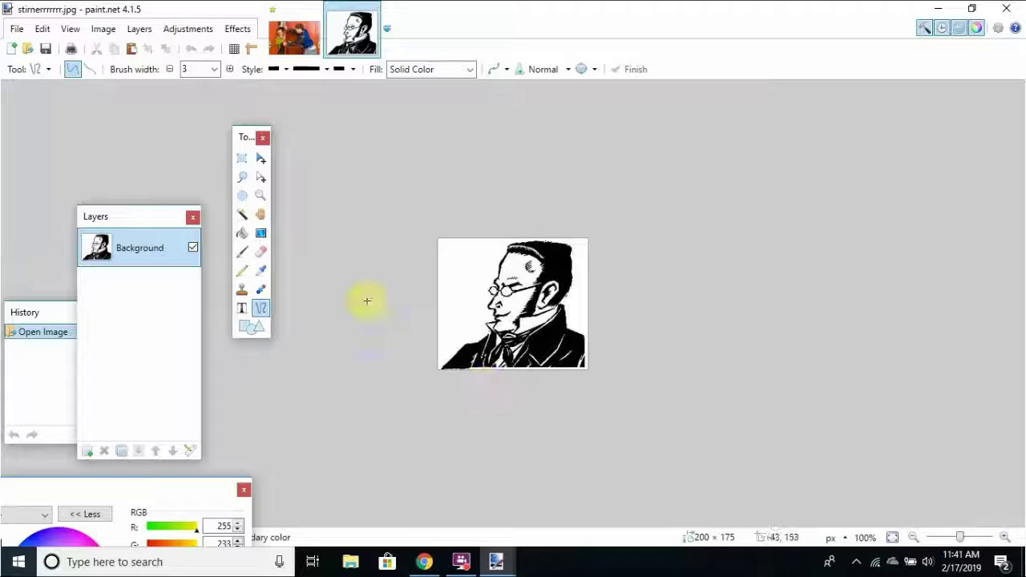
Open the "sad stirner" image from the scrap images folder.
left_click(17, 29)
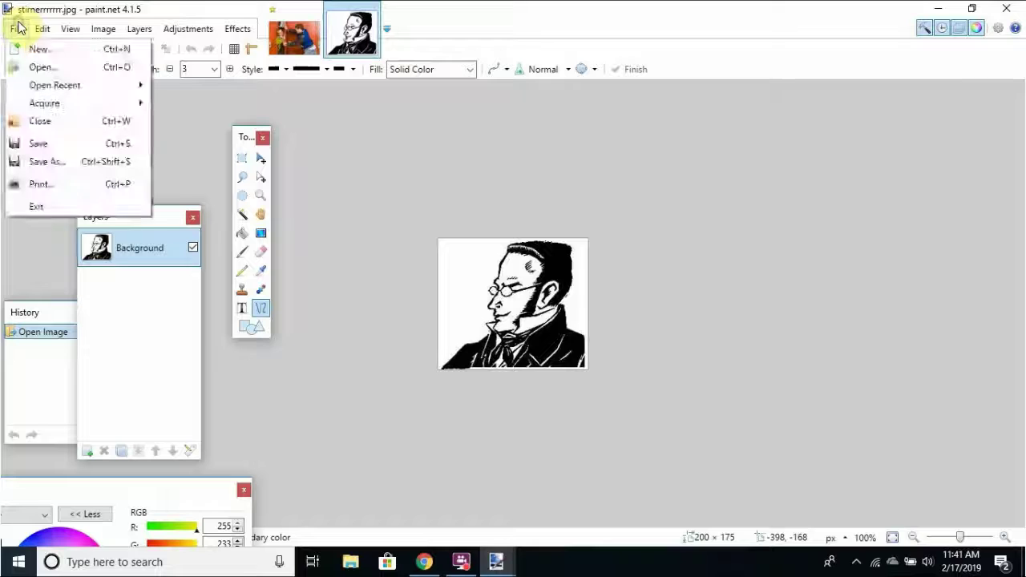
left_click(18, 29)
left_click(16, 29)
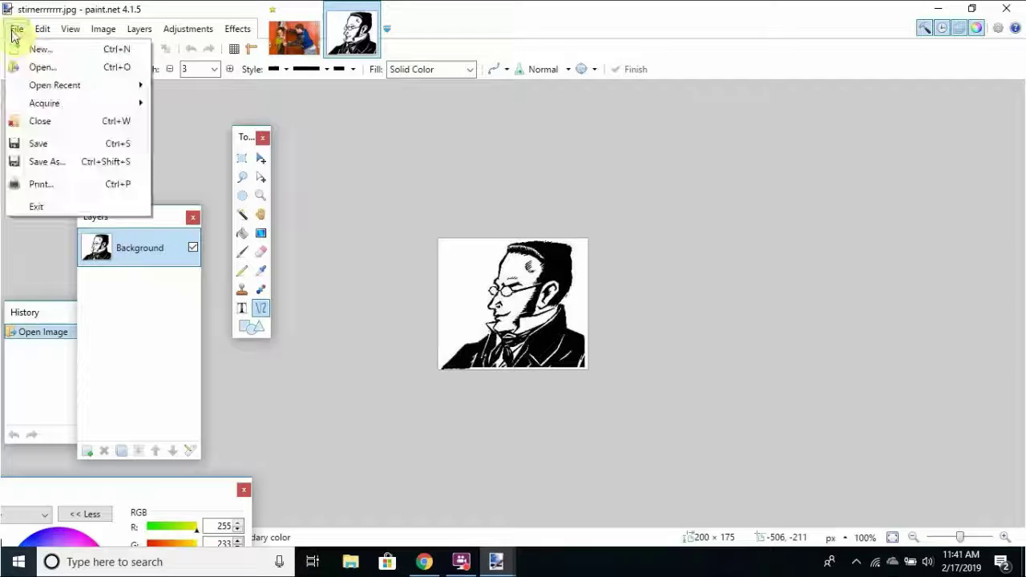
left_click(43, 69)
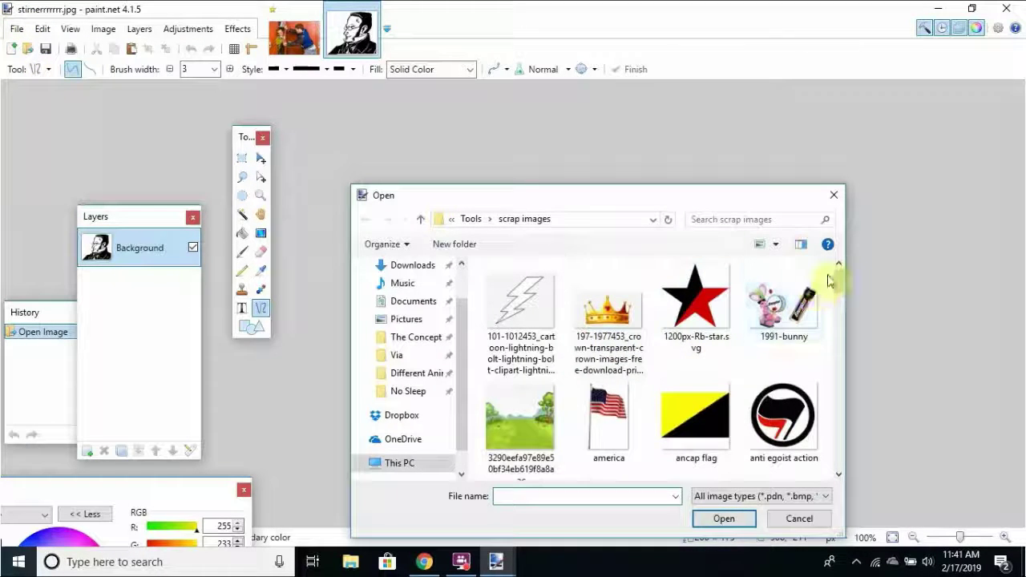
left_click_drag(837, 274, 820, 411)
left_click(694, 353)
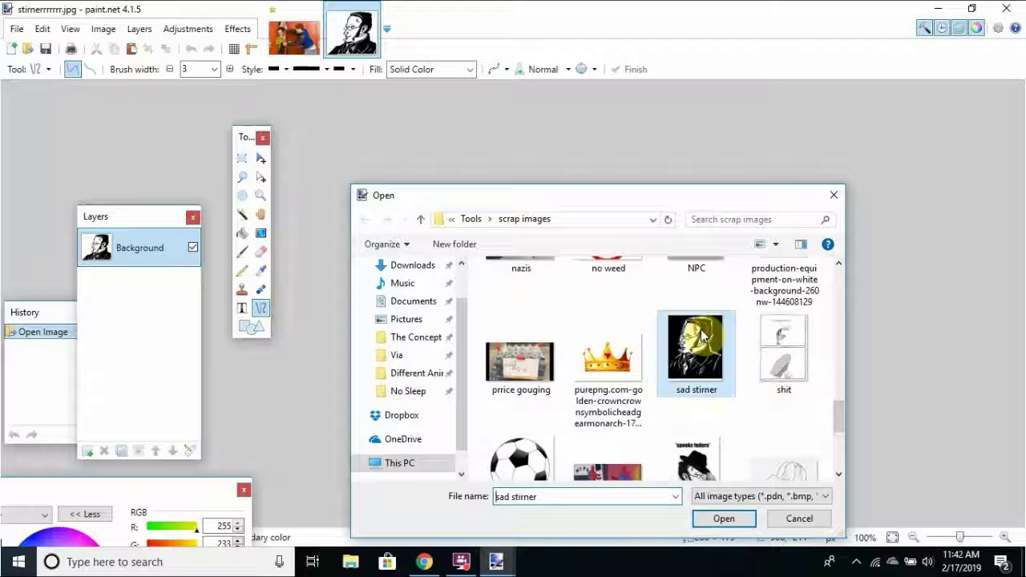
left_click(714, 522)
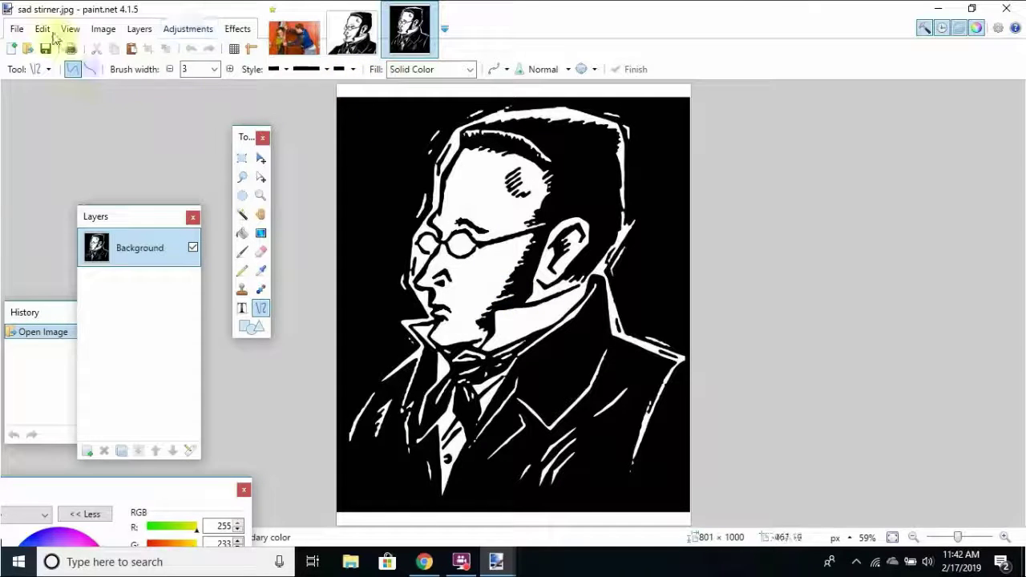
Open the AnarchoBalls2019 image from the Tools folder, one level above scrap images.
left_click(18, 29)
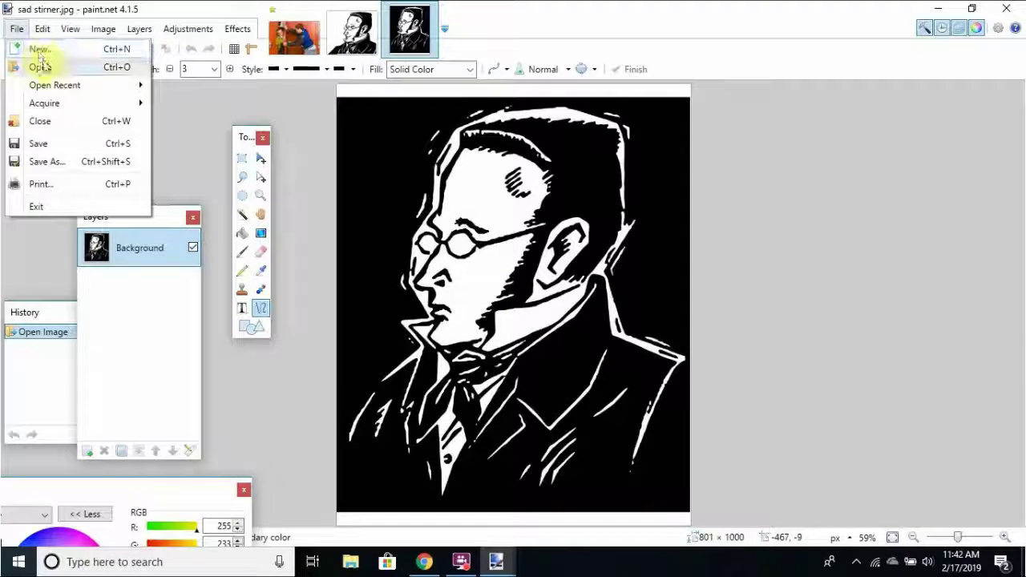
left_click(45, 67)
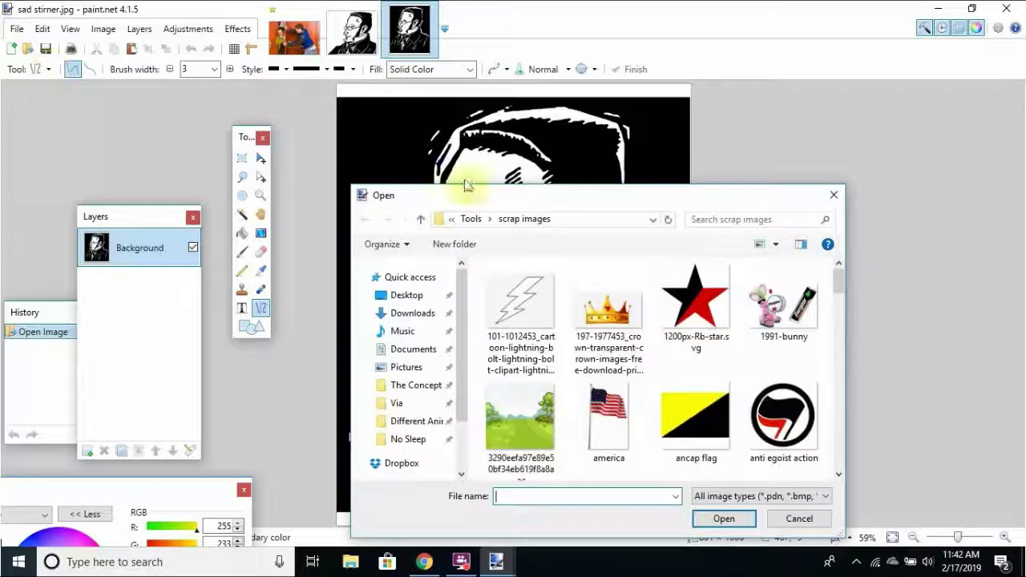
left_click_drag(844, 279, 484, 221)
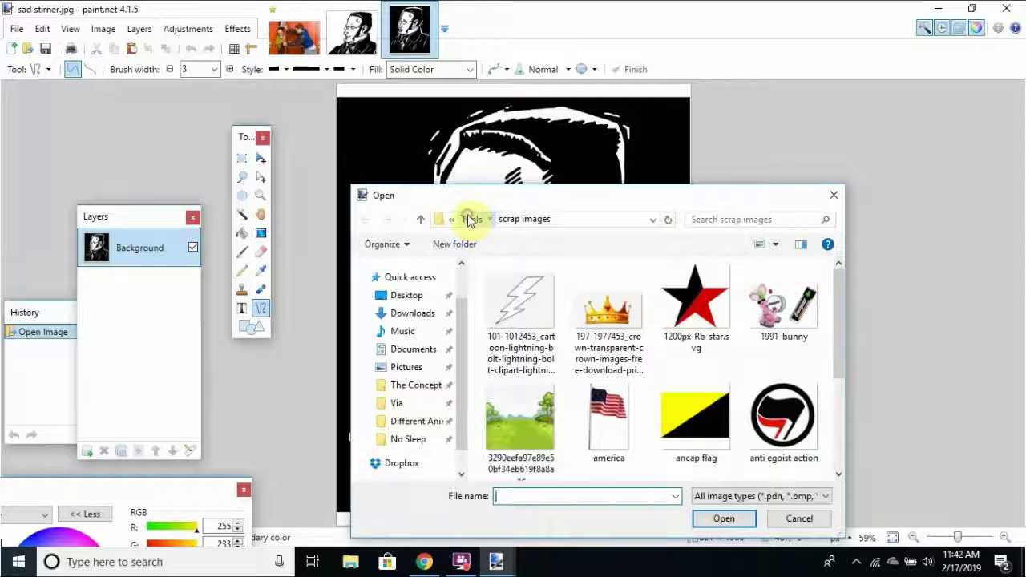
left_click(470, 219)
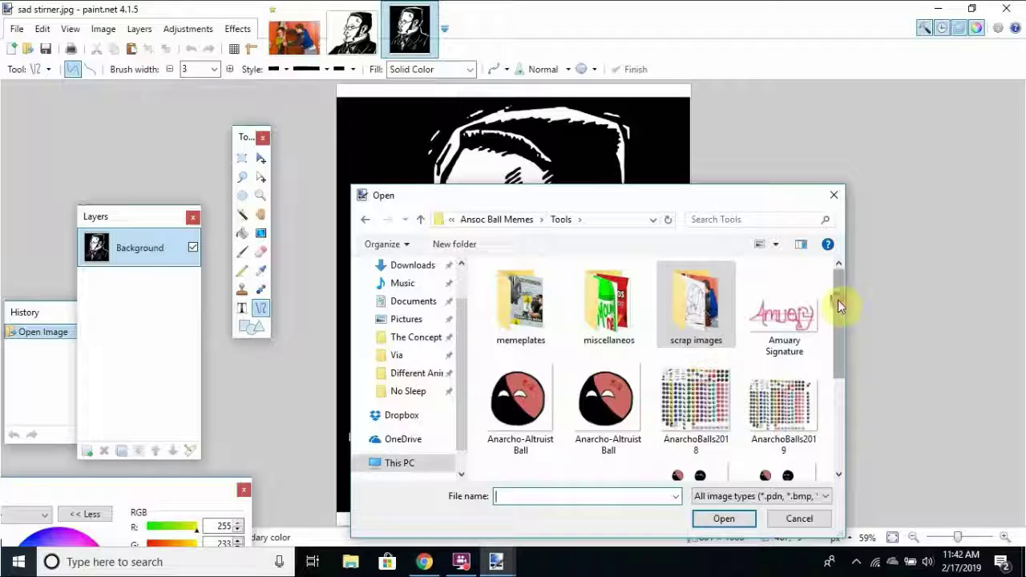
left_click_drag(838, 300, 838, 328)
left_click(724, 335)
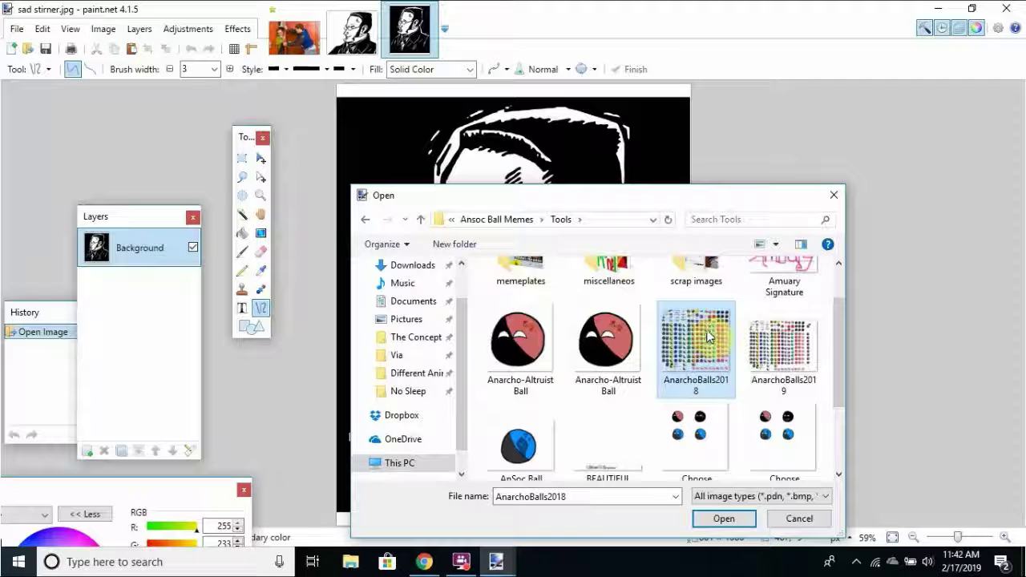
left_click(796, 358)
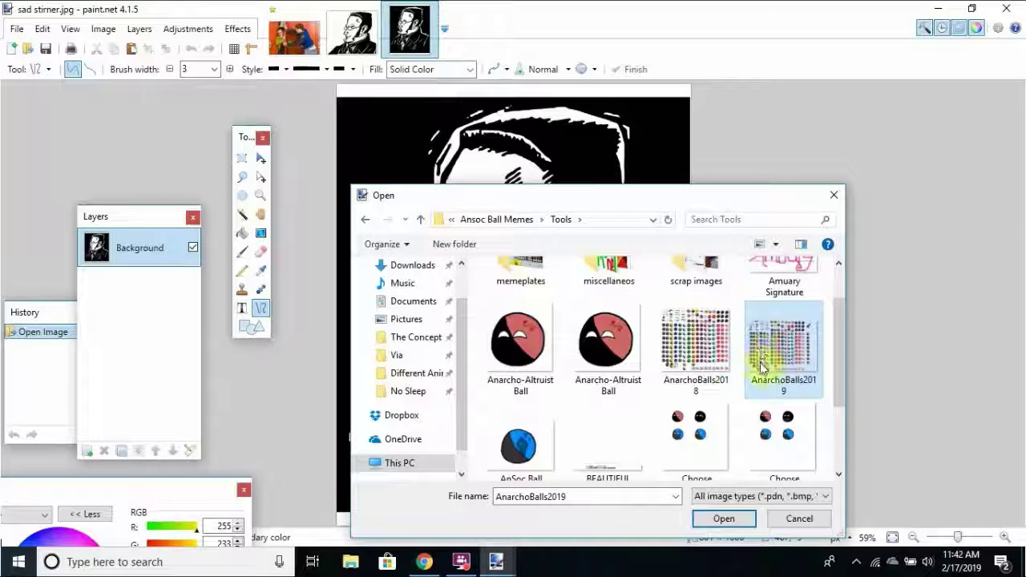
left_click(722, 519)
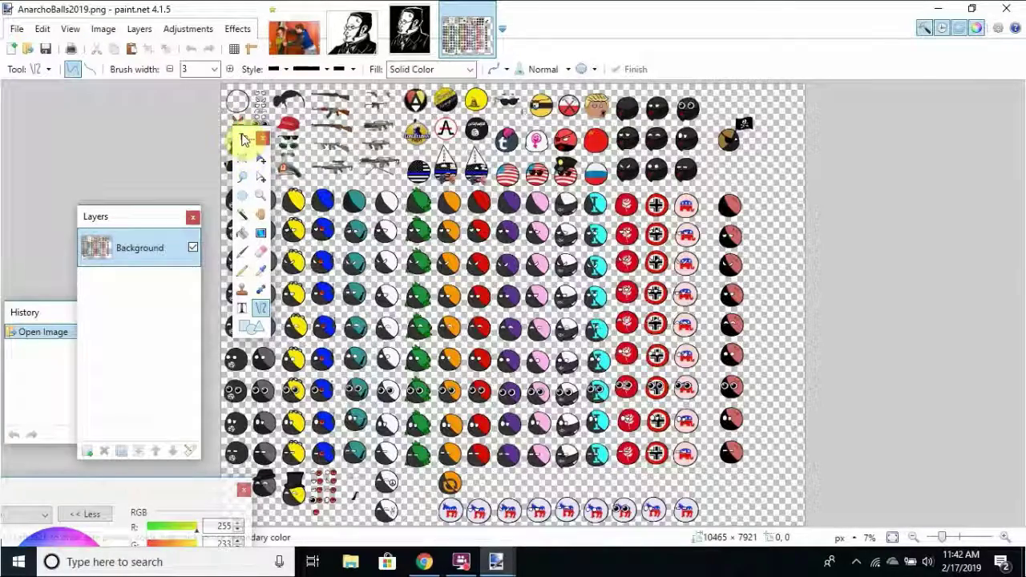
Move the Tools window off the ball sheet and use Rectangle Select to enclose the blank ball outline in the sheet's upper-left corner.
left_click_drag(248, 141, 173, 142)
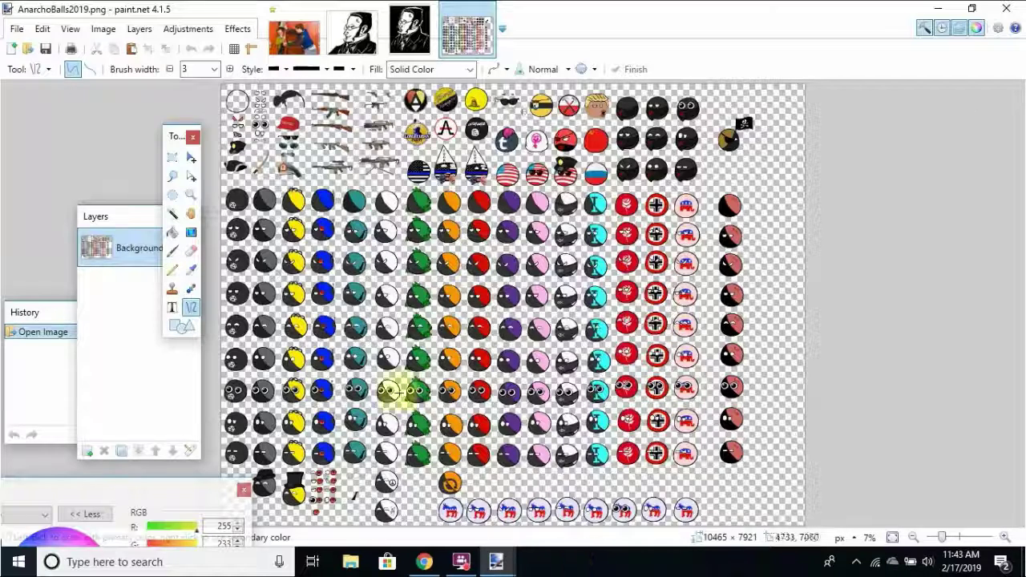
left_click(173, 161)
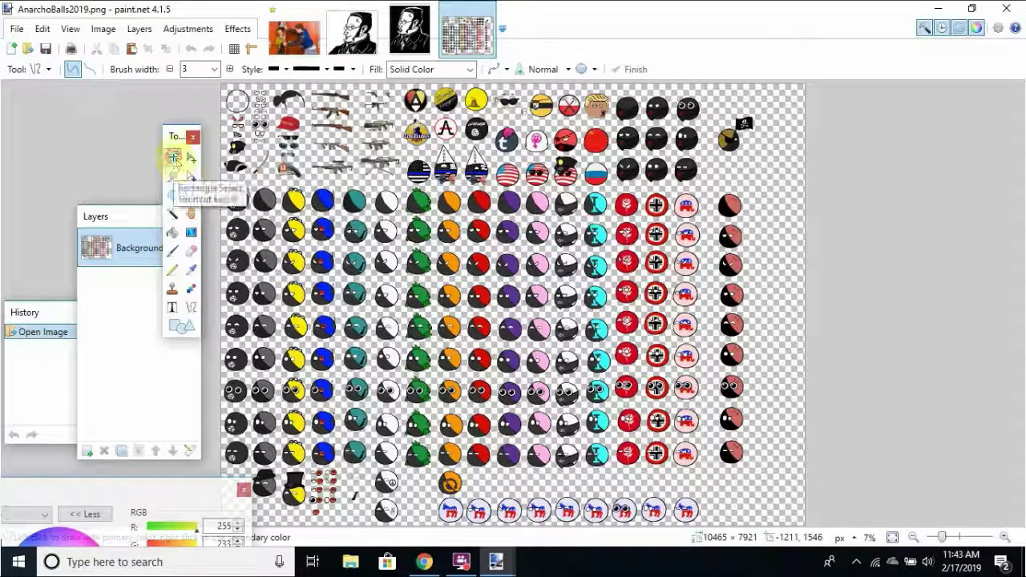
left_click(1009, 537)
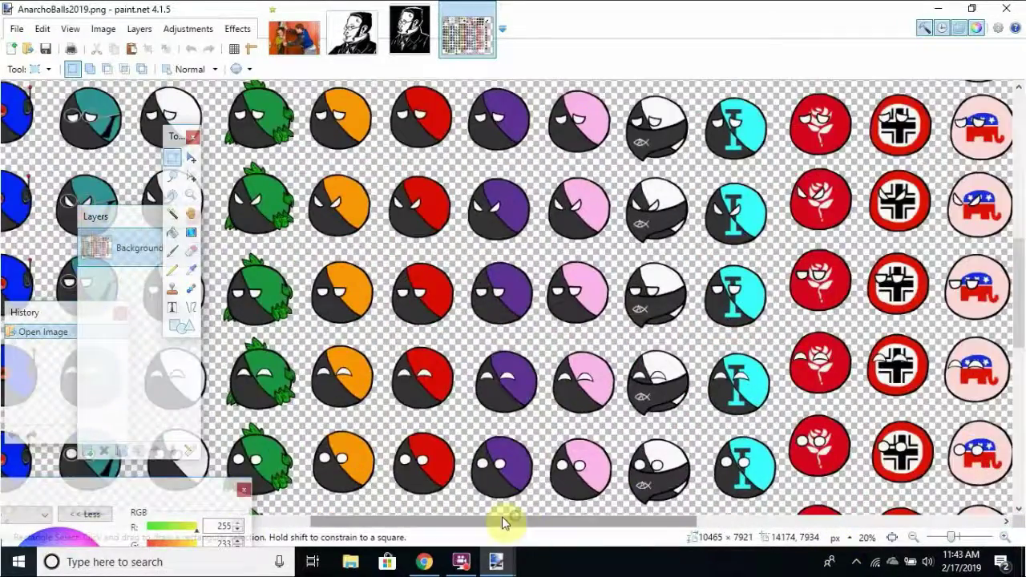
left_click_drag(502, 517, 296, 507)
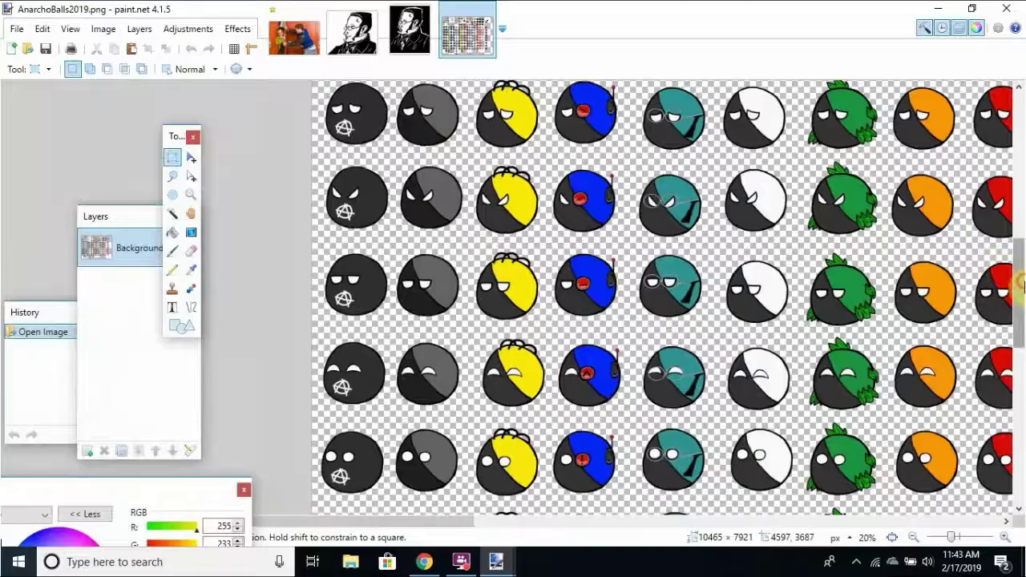
left_click_drag(1023, 282, 1022, 186)
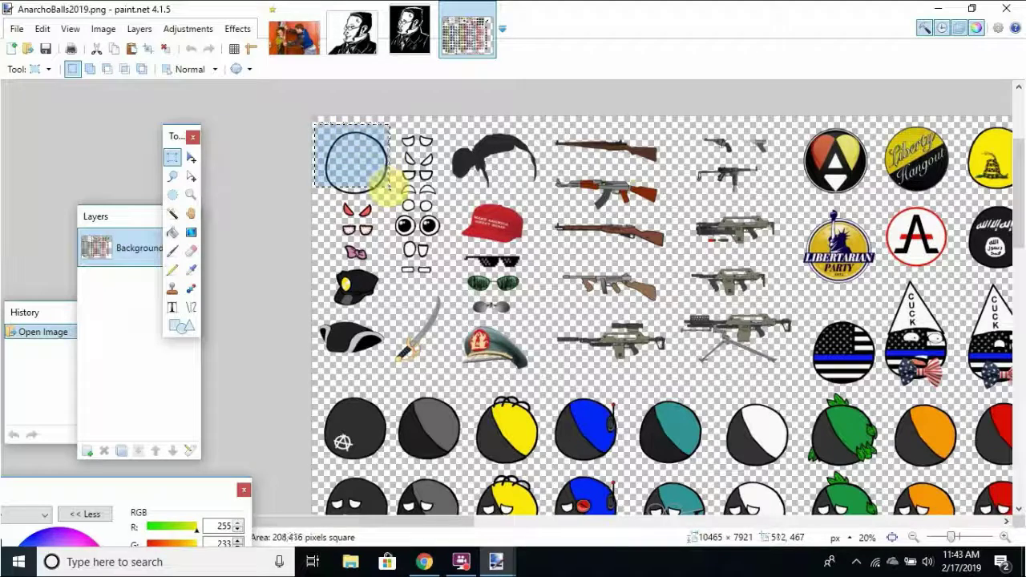
Mark the blank ball outline, the column of eyes and the coloured eyes with bow tie using rectangle selections, and clear the selection.
left_click_drag(393, 197, 395, 201)
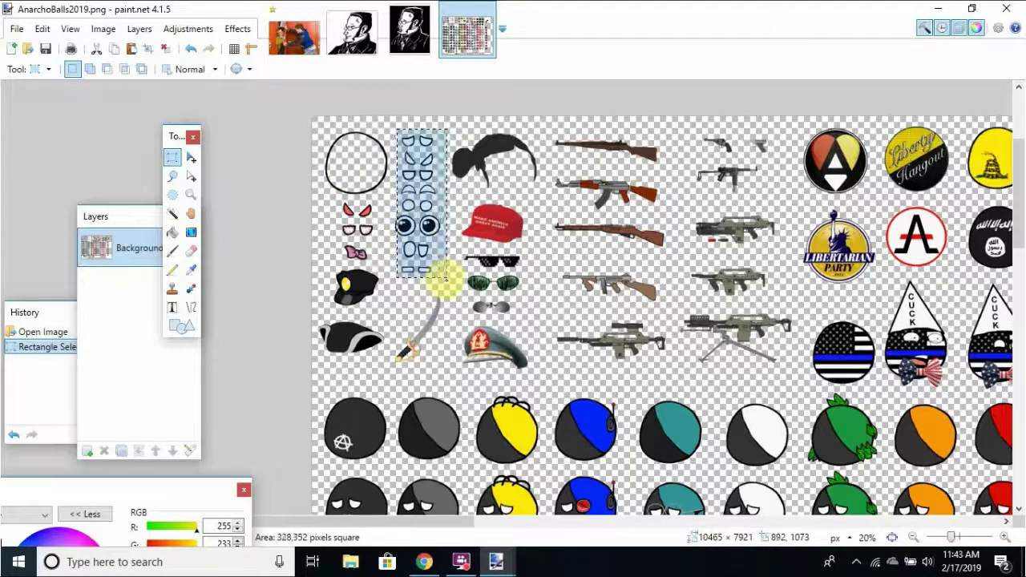
left_click_drag(440, 278, 441, 279)
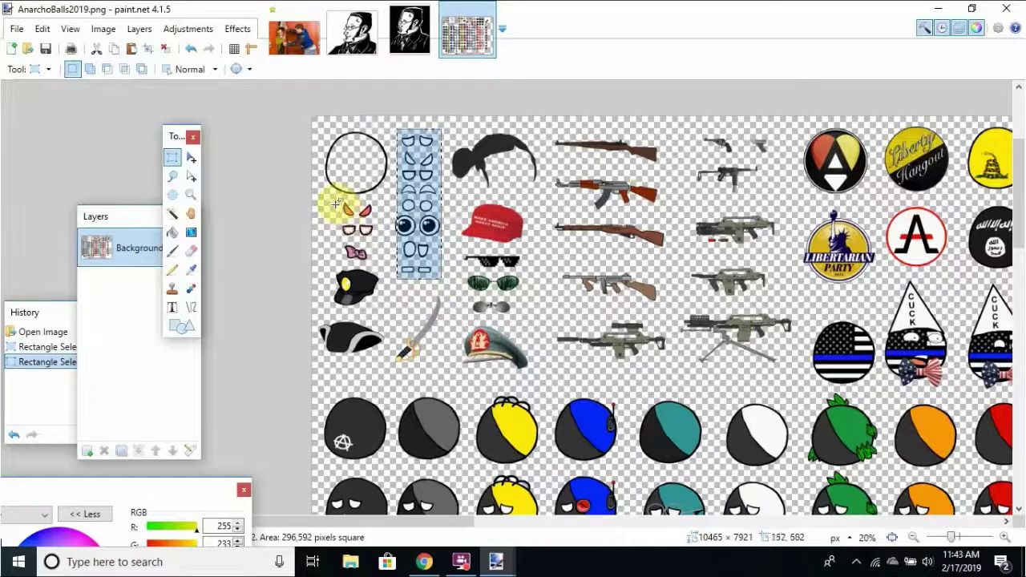
left_click_drag(337, 205, 380, 258)
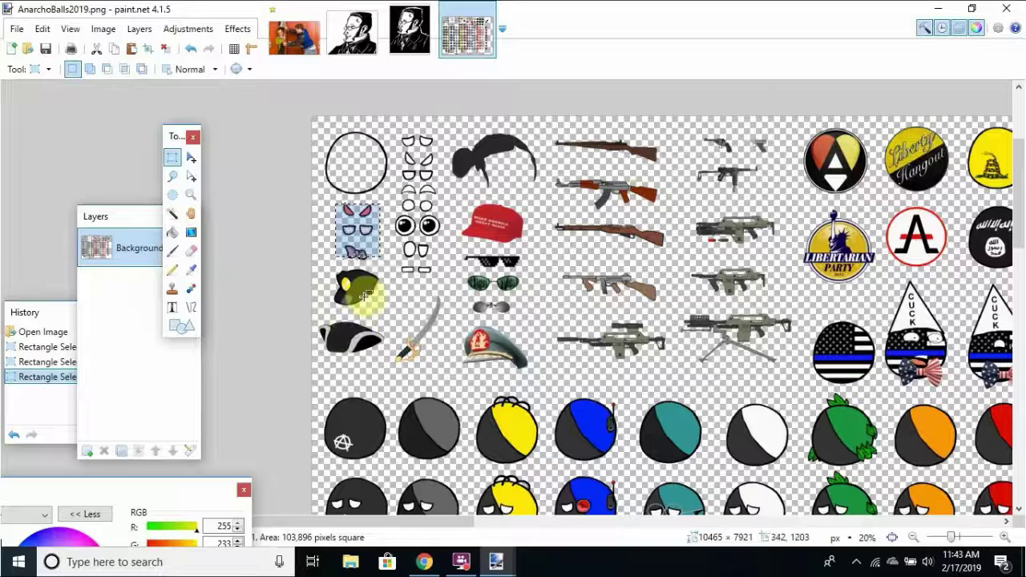
left_click(365, 297)
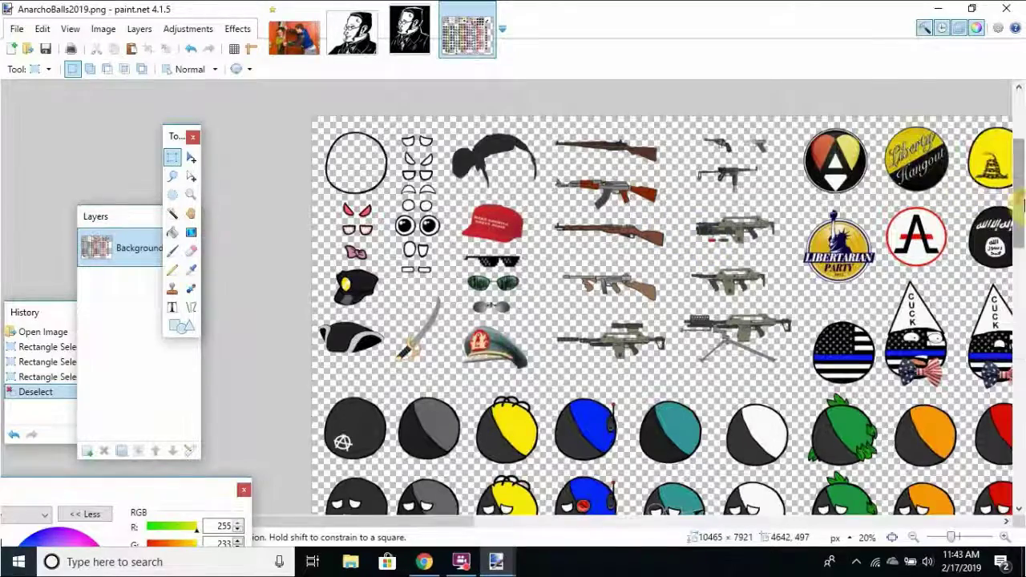
Examine the rows of ball characters, expressions and accessories across the whole AnarchoBalls2019.png sheet.
left_click_drag(1017, 201, 1018, 237)
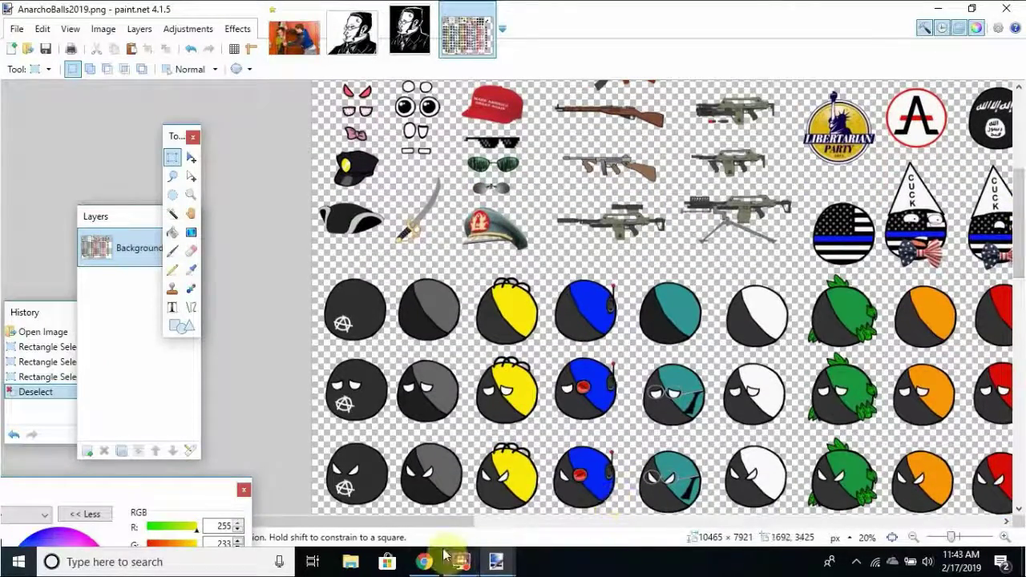
left_click_drag(419, 529, 449, 529)
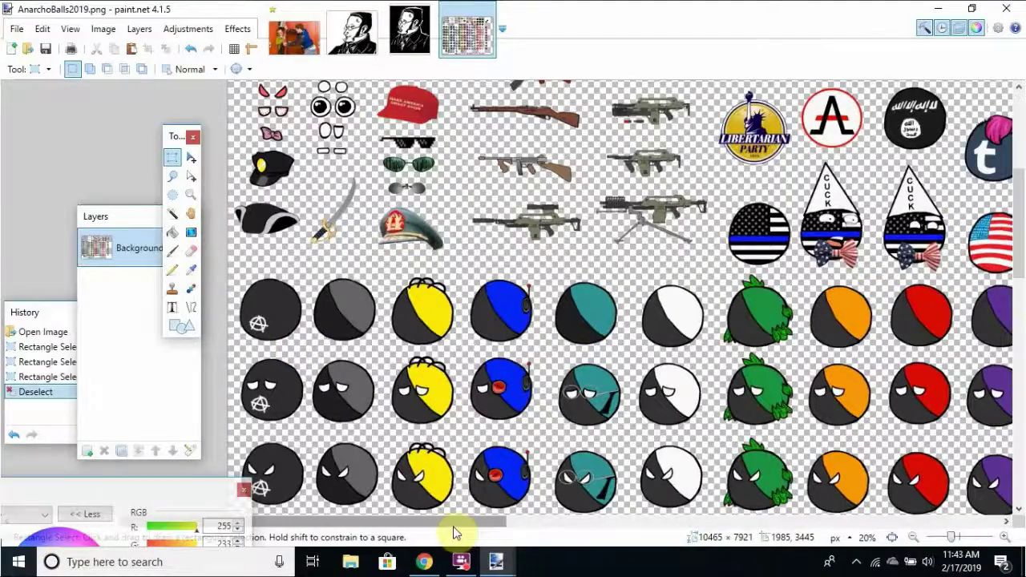
left_click_drag(452, 529, 544, 532)
scroll(914, 250, "left", 10)
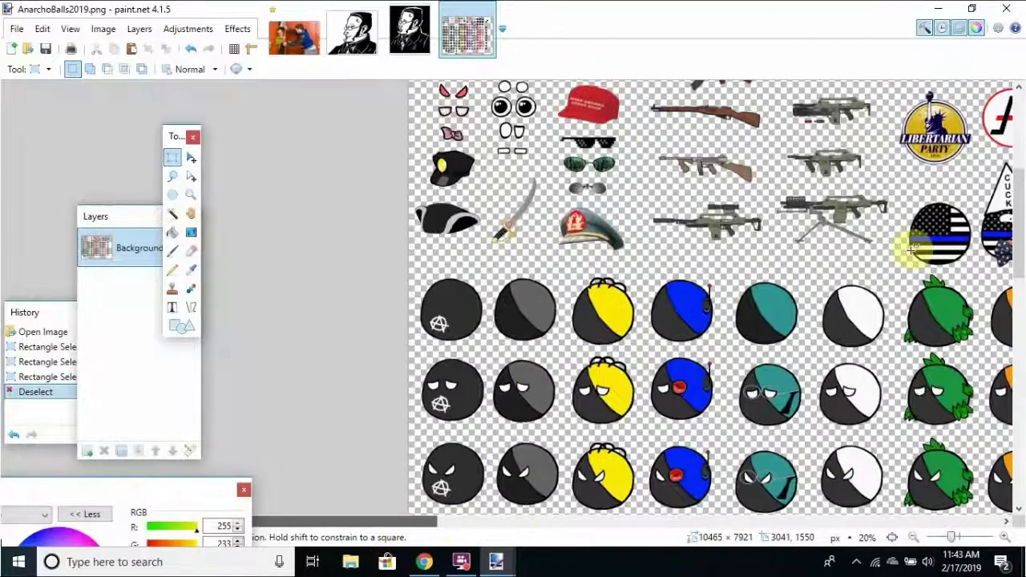
left_click_drag(1020, 204, 1001, 259)
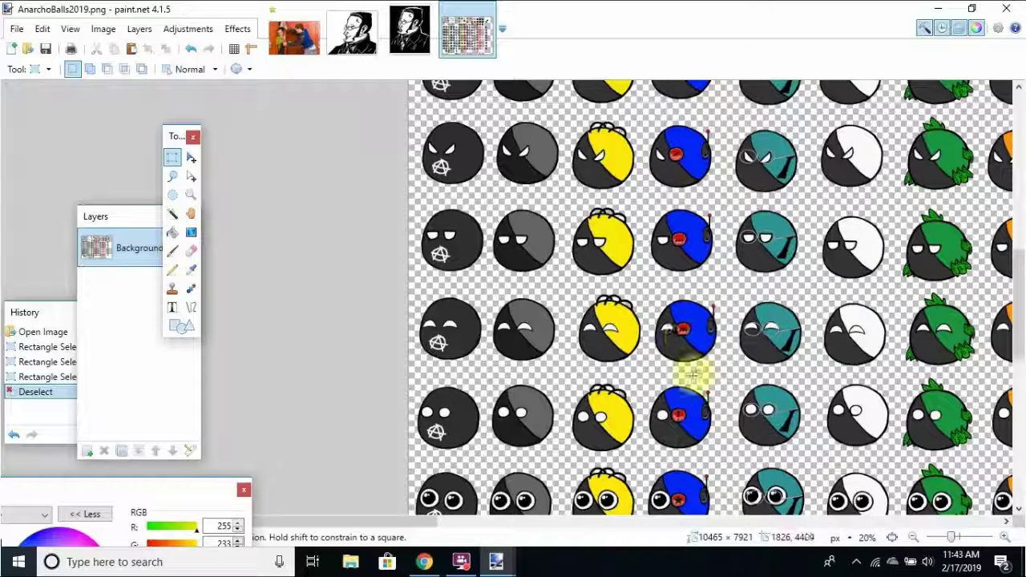
scroll(1022, 275, "down", 10)
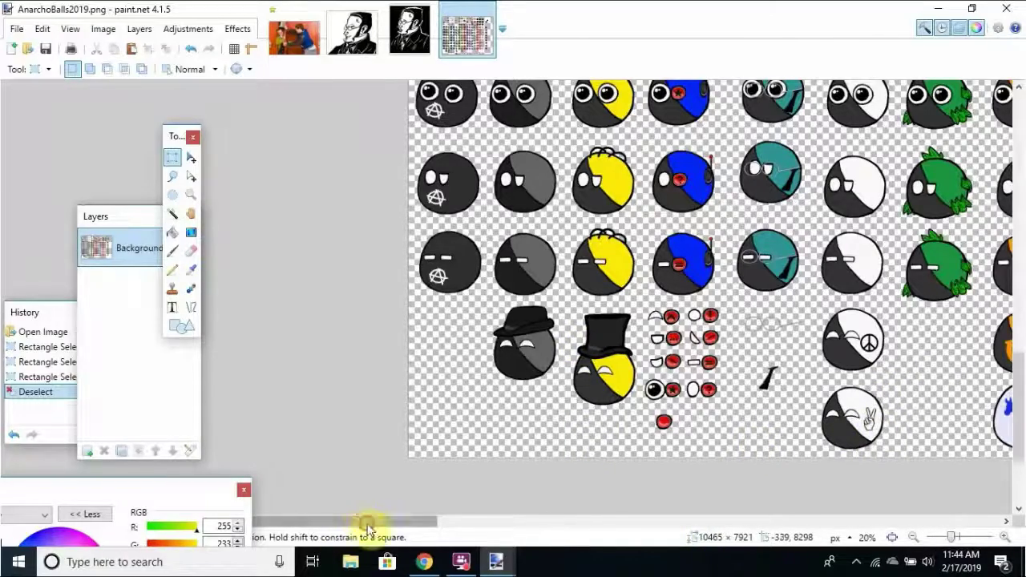
left_click_drag(367, 526, 667, 529)
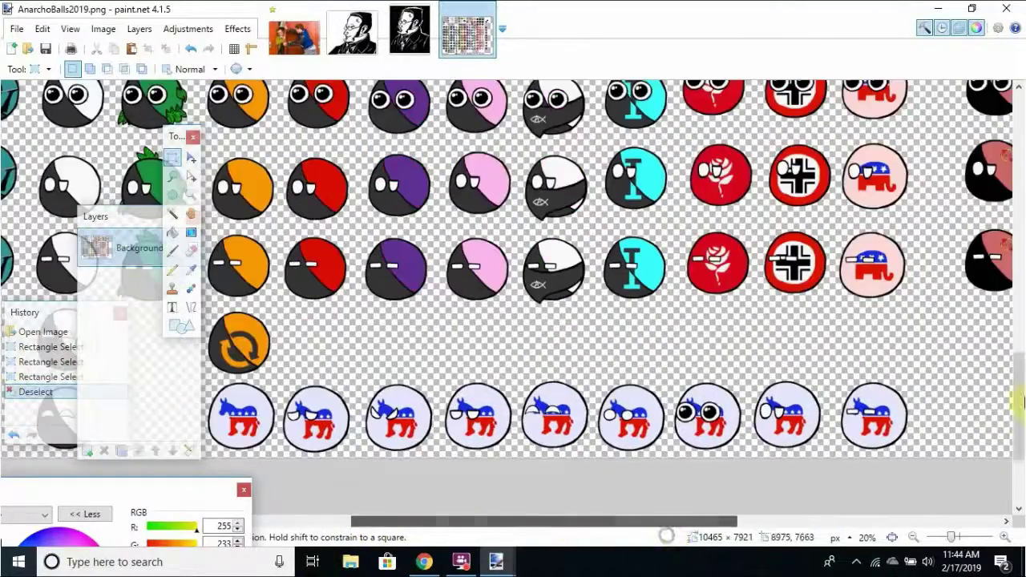
left_click_drag(1020, 403, 1022, 189)
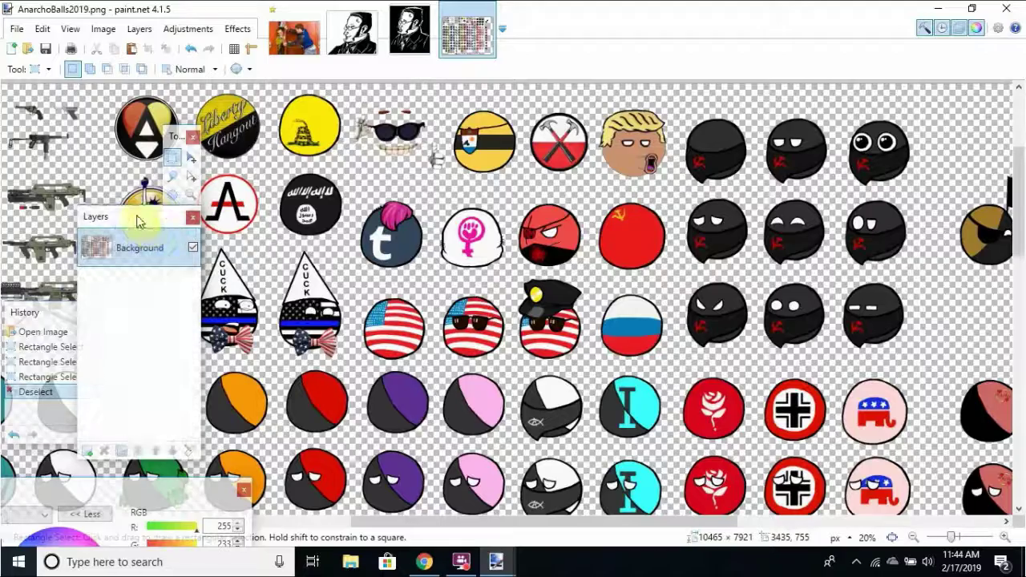
Move the Layers window clear of the History window and return to the ball outline and accessories in the sheet.
left_click_drag(136, 222, 217, 242)
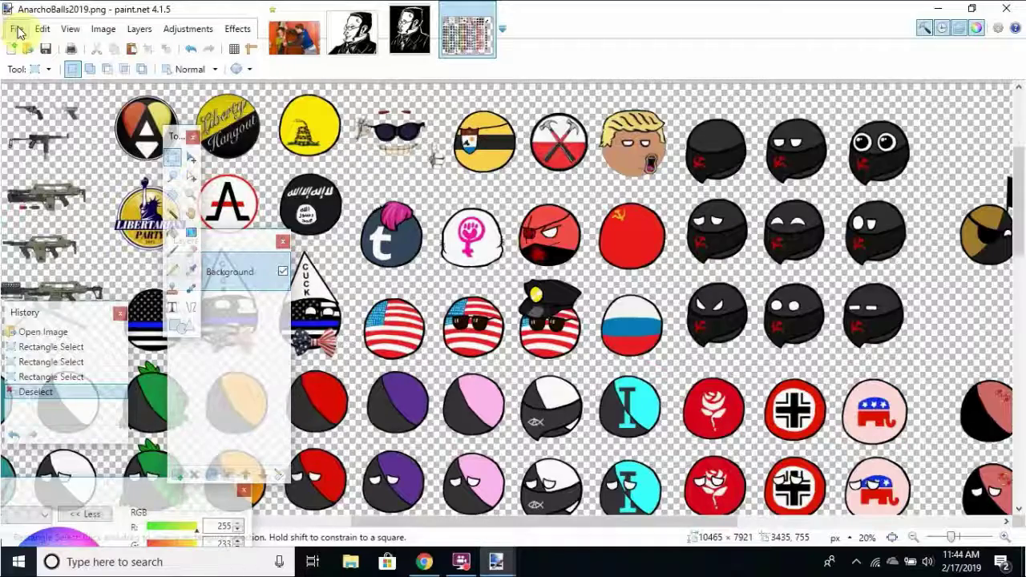
left_click_drag(465, 525, 286, 525)
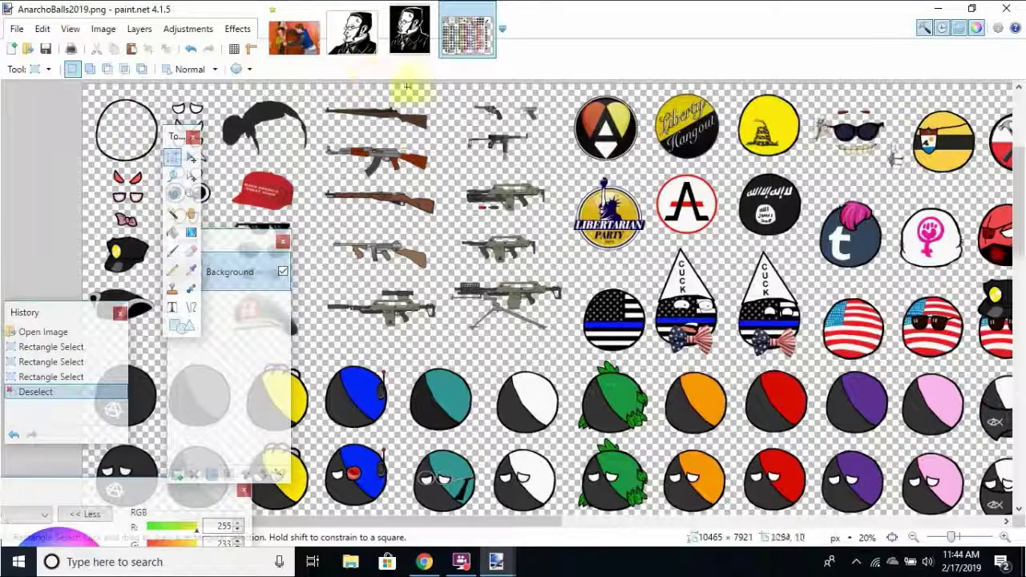
left_click(23, 31)
mouse_move(16, 31)
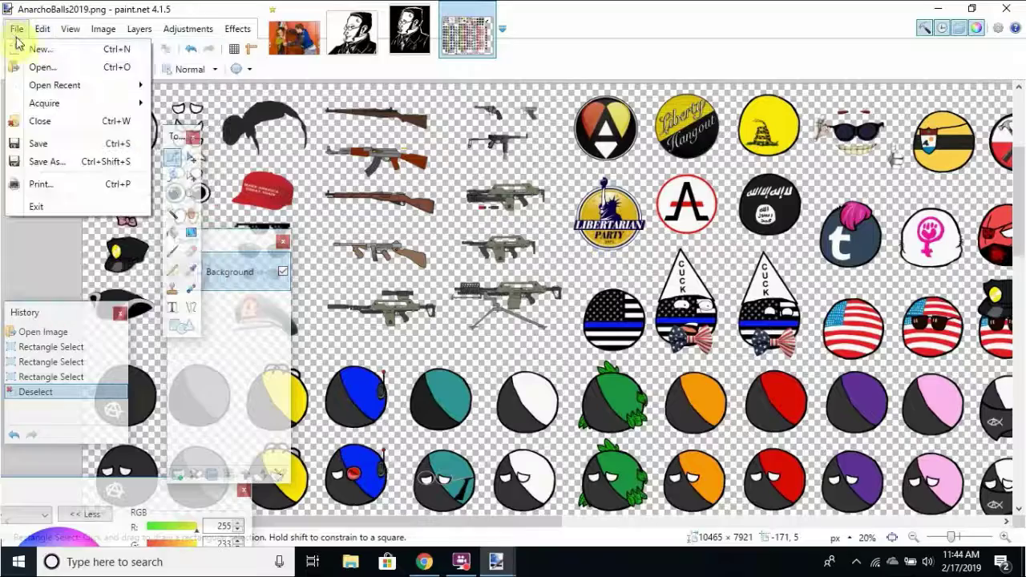
left_click(46, 67)
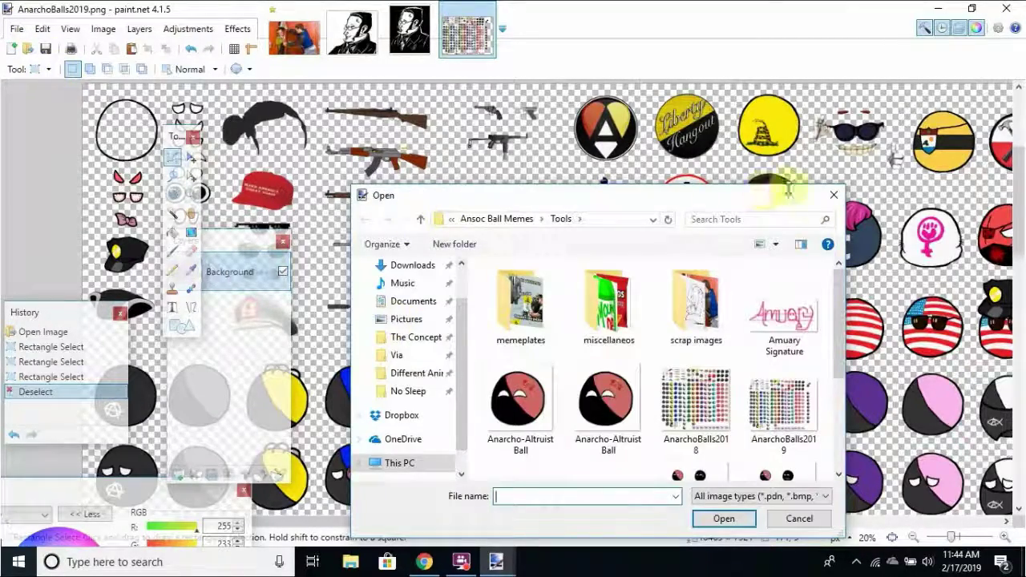
left_click(833, 195)
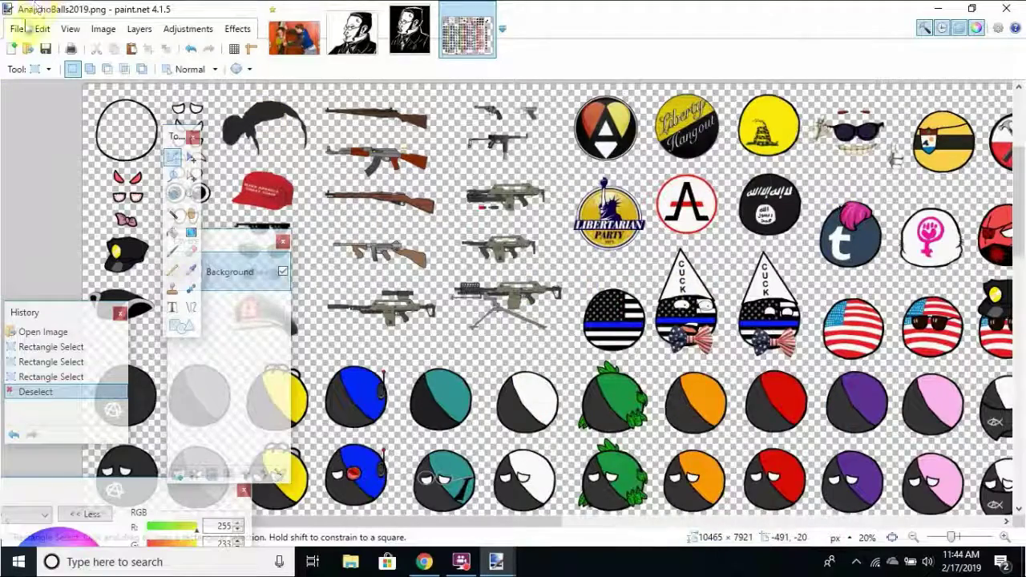
Create a new blank image 2800 pixels wide and 2600 pixels high.
left_click(16, 29)
left_click(16, 29)
left_click(16, 28)
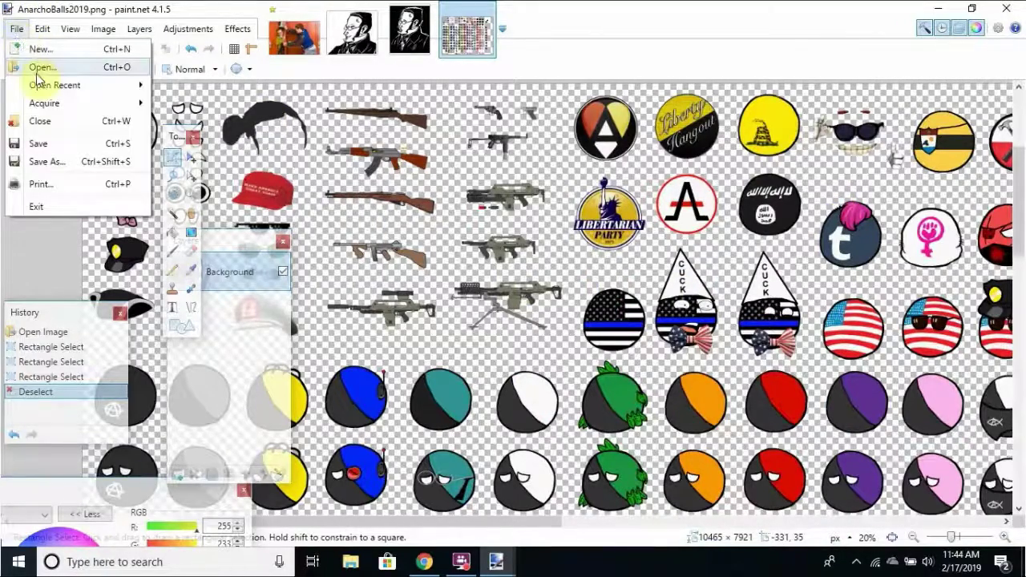
left_click(58, 49)
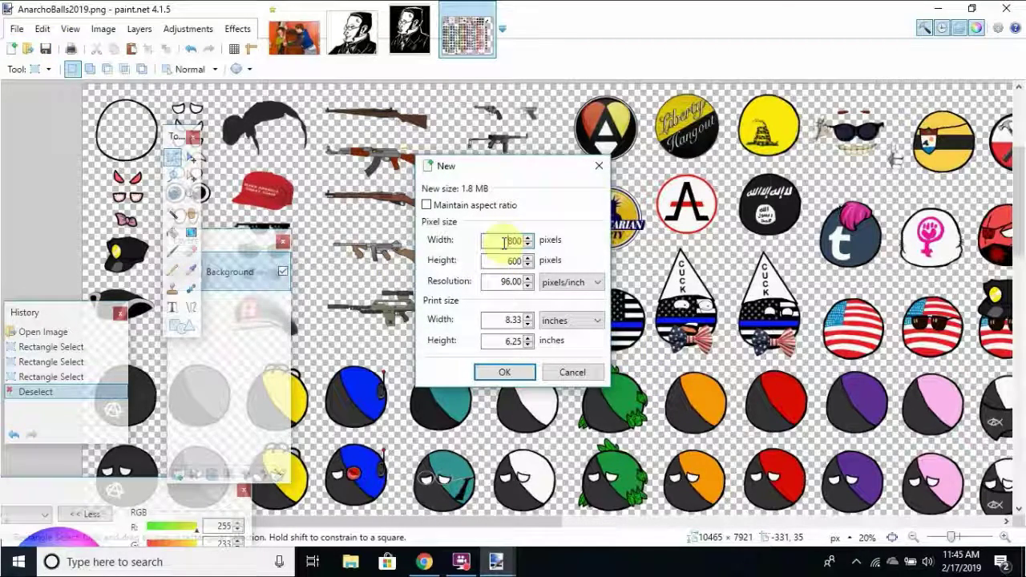
type("2800")
left_click(508, 261)
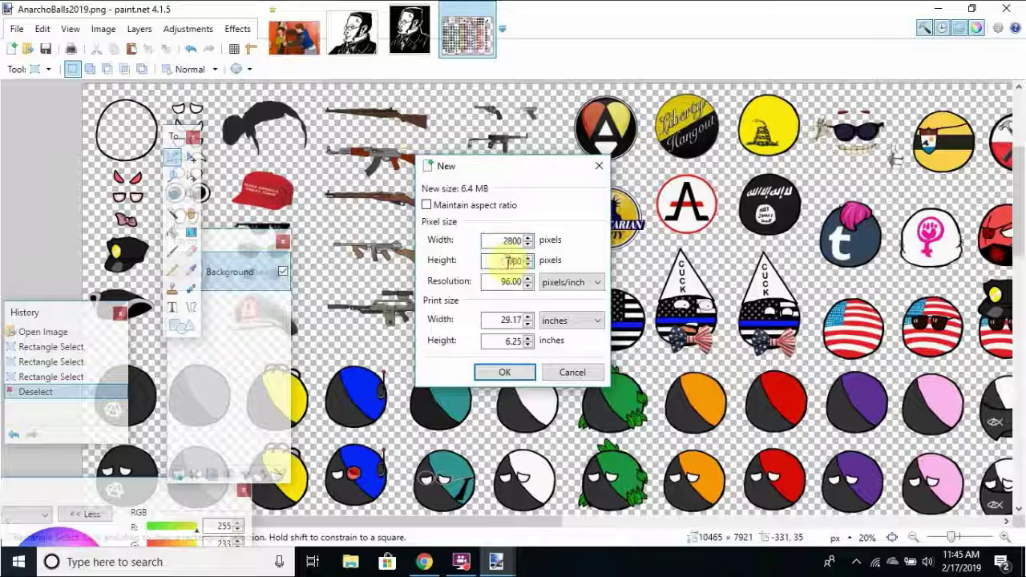
left_click(525, 370)
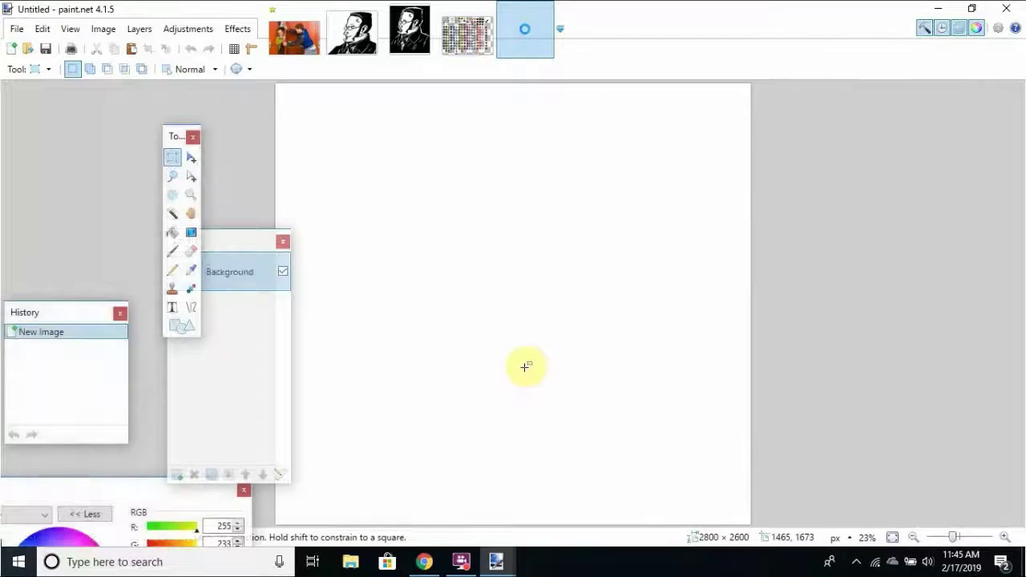
Select the blank ball outline in AnarchoBalls2019.png with a rectangle selection and return to the new image.
left_click(458, 54)
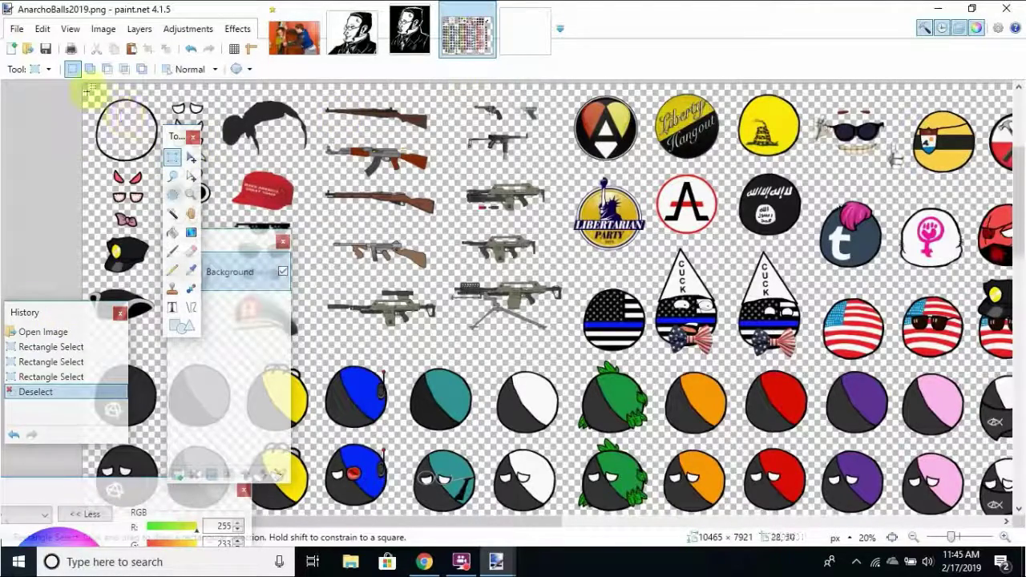
left_click_drag(88, 90, 166, 166)
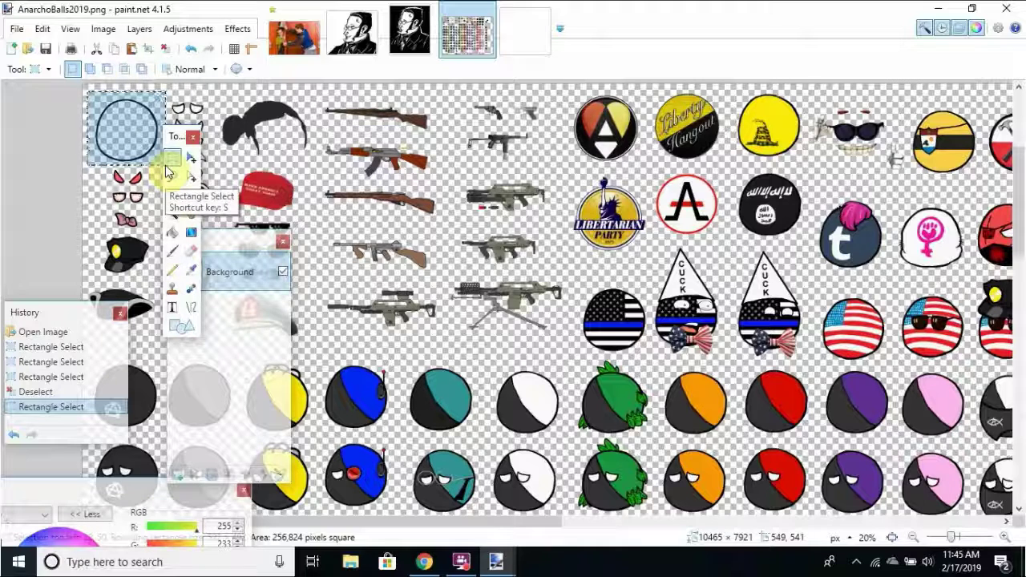
left_click(537, 51)
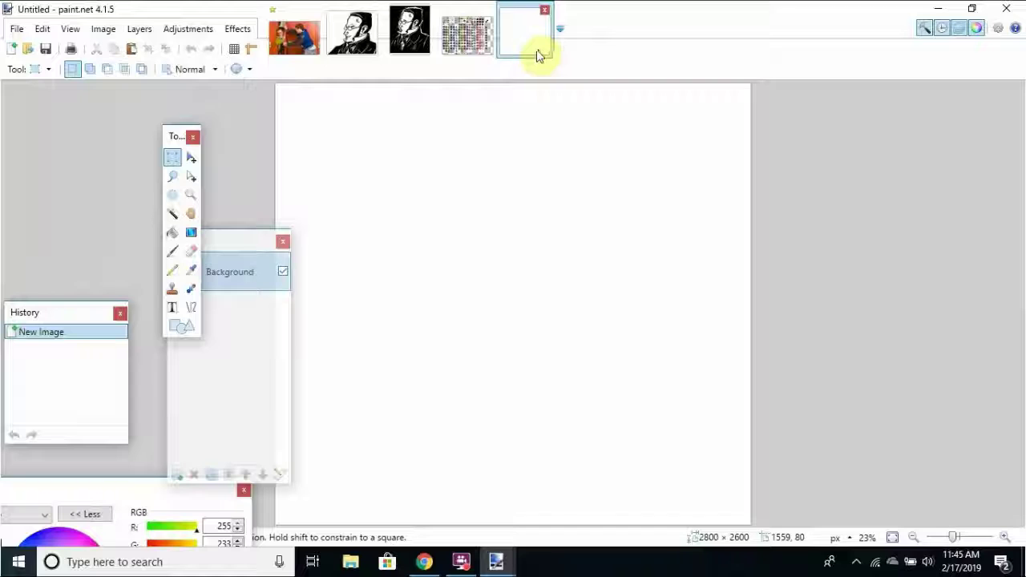
Erase the entire white background to transparency using the Eraser with brush width 500 and hardness 100%.
left_click(192, 252)
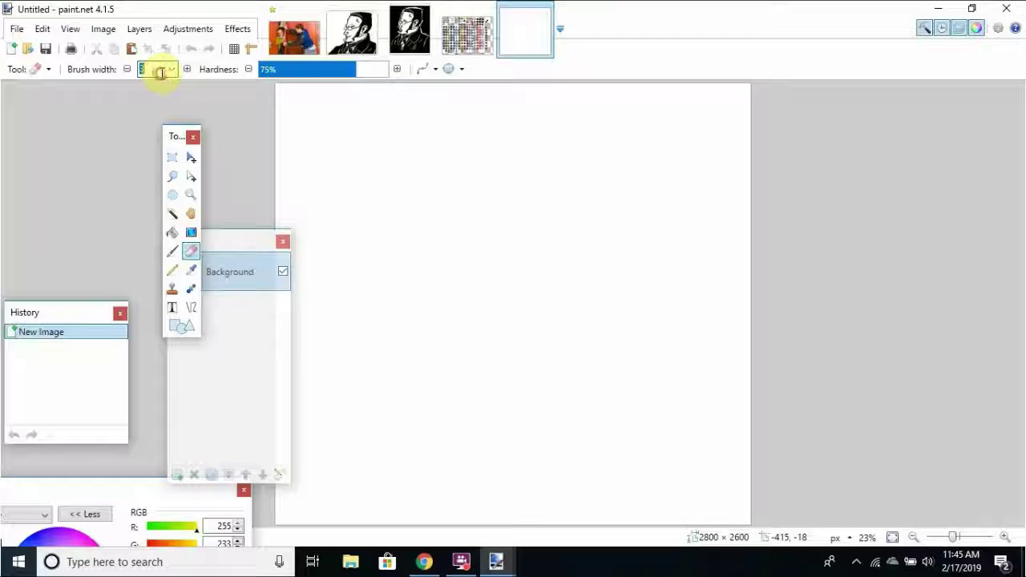
type("500")
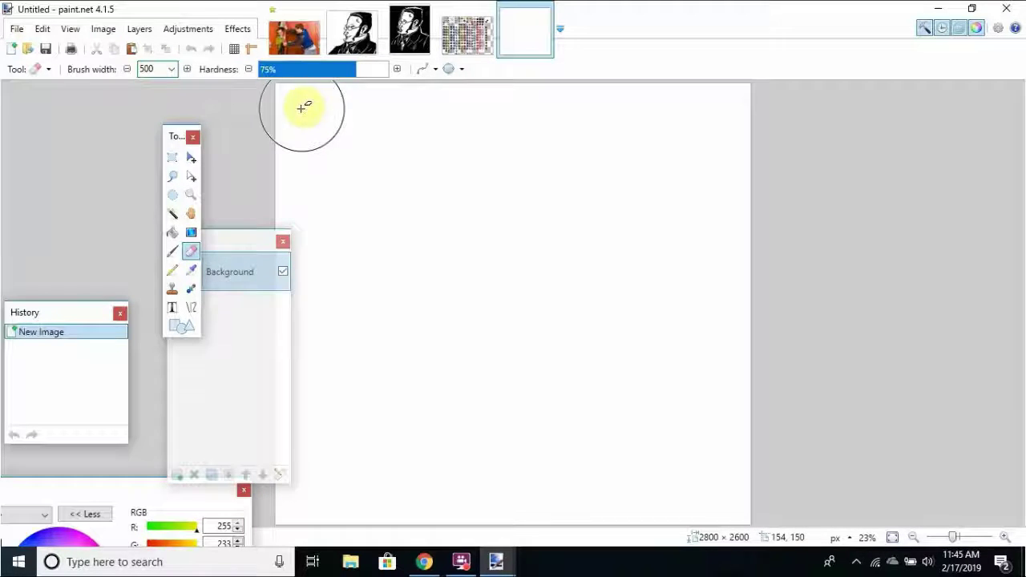
left_click(344, 69)
left_click_drag(345, 132, 491, 118)
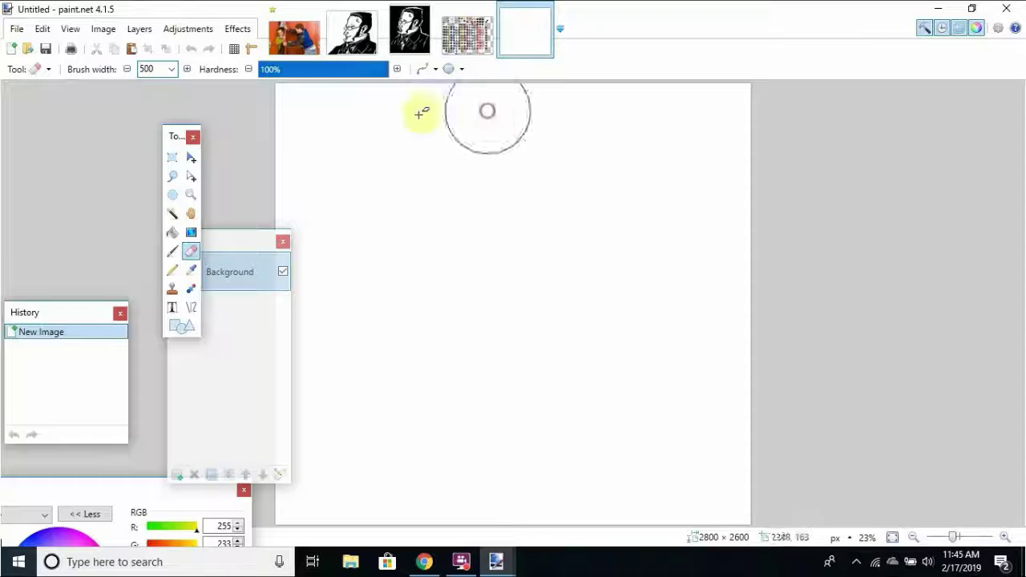
mouse_move(292, 110)
left_mouse_down()
mouse_move(224, 174)
mouse_move(812, 128)
left_mouse_up()
mouse_move(863, 94)
left_mouse_down()
mouse_move(449, 217)
mouse_move(458, 187)
mouse_move(281, 409)
left_mouse_up()
mouse_move(297, 353)
left_mouse_down()
mouse_move(345, 417)
mouse_move(440, 222)
mouse_move(930, 20)
mouse_move(672, 14)
mouse_move(259, 419)
mouse_move(293, 521)
mouse_move(577, 198)
mouse_move(660, 64)
mouse_move(1014, 44)
mouse_move(982, 11)
mouse_move(678, 308)
mouse_move(527, 561)
left_mouse_up()
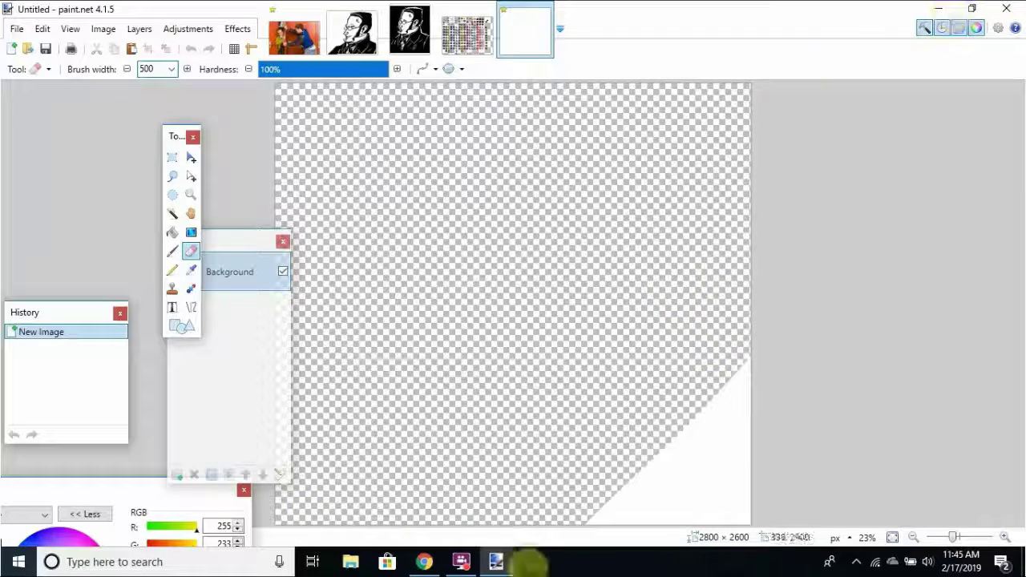
mouse_move(525, 382)
left_mouse_down()
mouse_move(554, 295)
mouse_move(573, 400)
mouse_move(555, 435)
mouse_move(698, 504)
mouse_move(776, 491)
mouse_move(741, 282)
mouse_move(384, 436)
mouse_move(281, 297)
left_mouse_up()
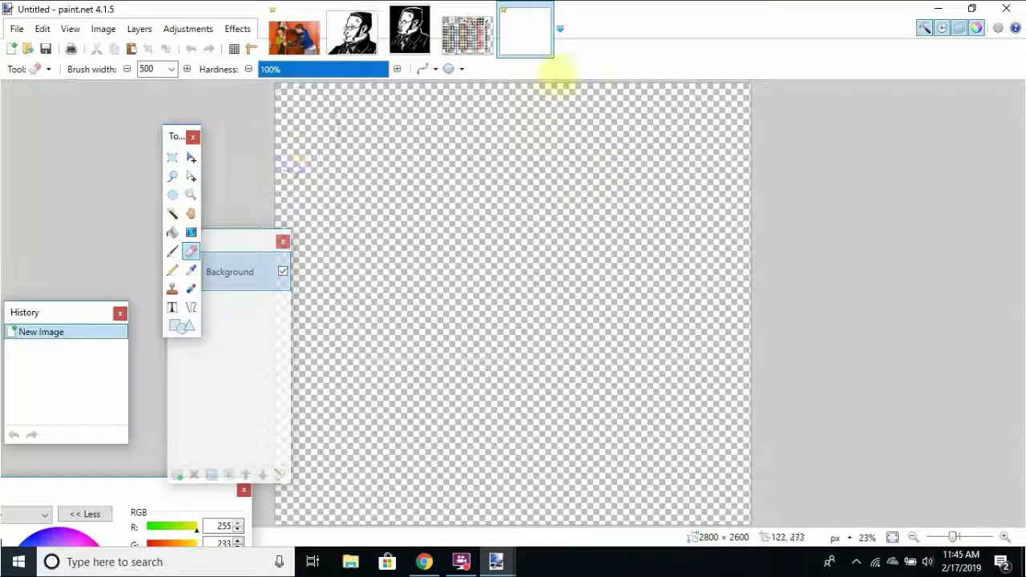
left_click(932, 298)
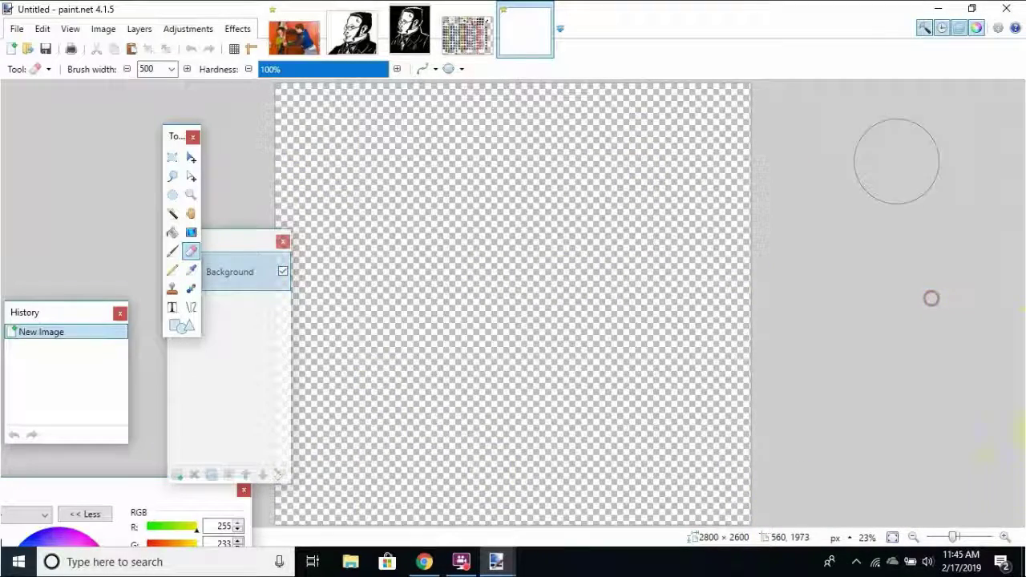
left_click(1008, 536)
left_click(1008, 537)
left_click(1007, 536)
left_click(1008, 537)
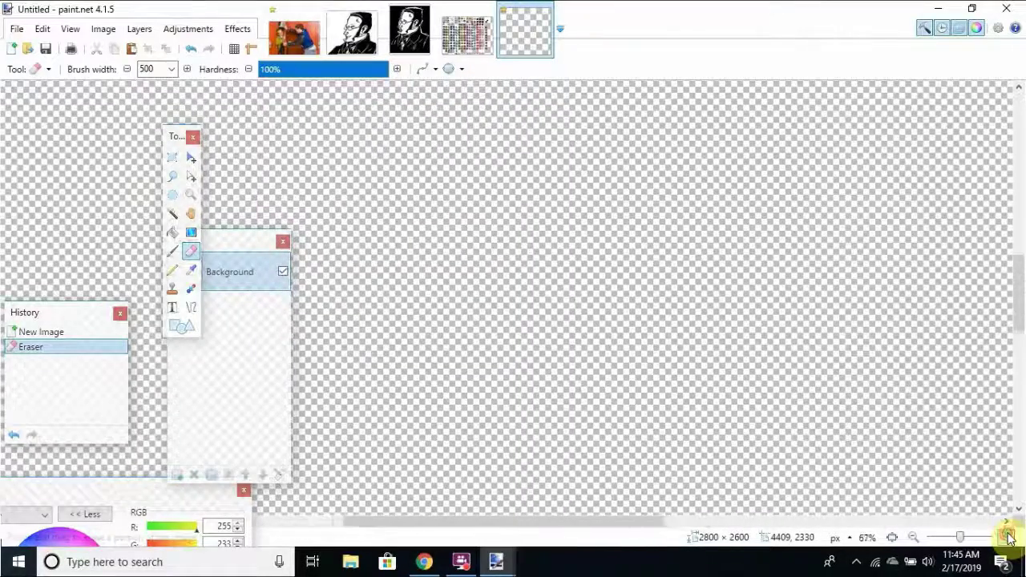
left_click(1008, 536)
left_click(1008, 536)
left_click(1006, 536)
left_click(1006, 536)
left_click(1006, 536)
left_click(1007, 537)
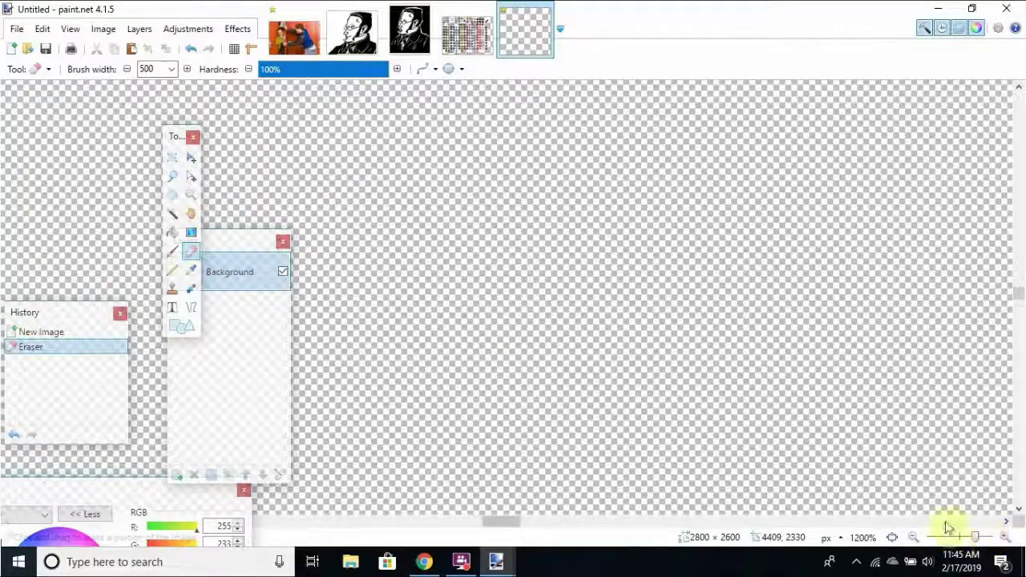
left_click(913, 538)
left_click(914, 538)
left_click(913, 538)
left_click(913, 538)
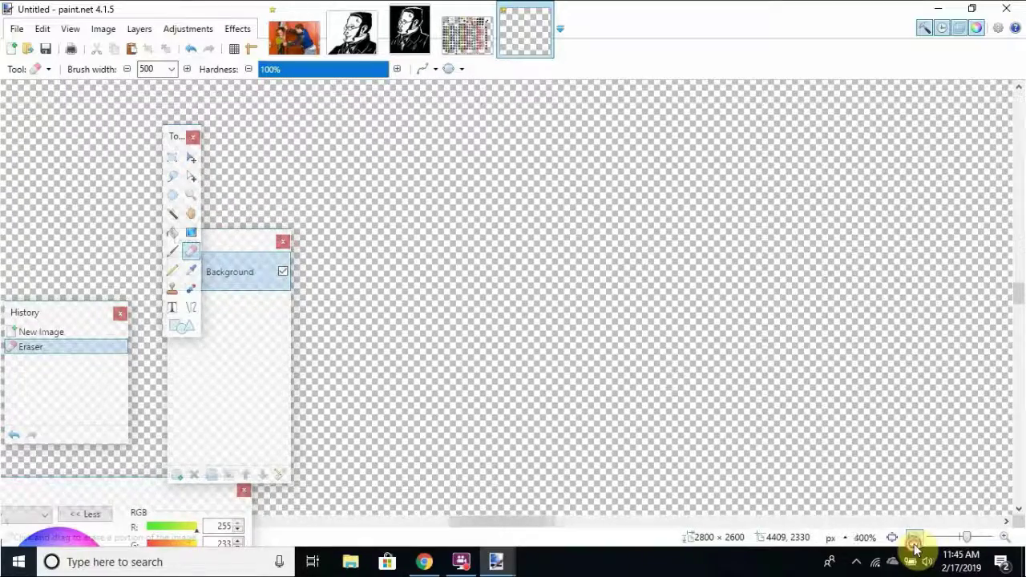
left_click(913, 538)
left_click(913, 538)
left_click(913, 538)
left_click(913, 538)
left_click(913, 538)
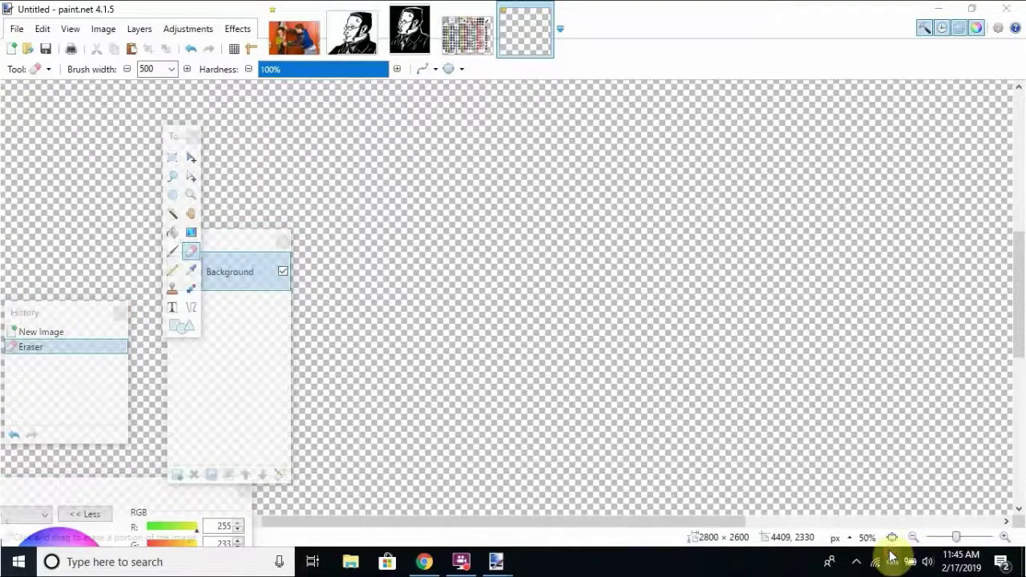
left_click(912, 534)
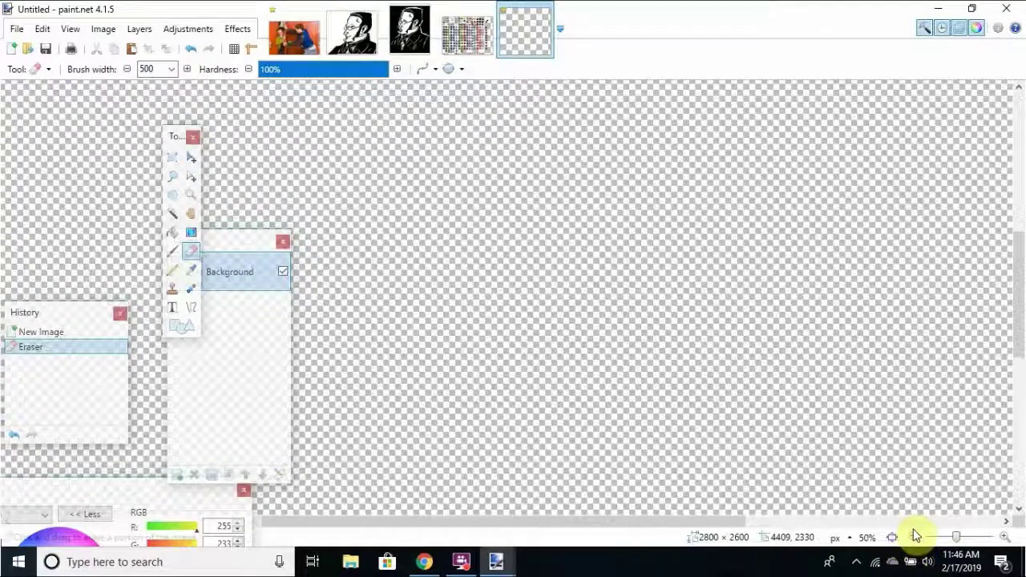
left_click(914, 537)
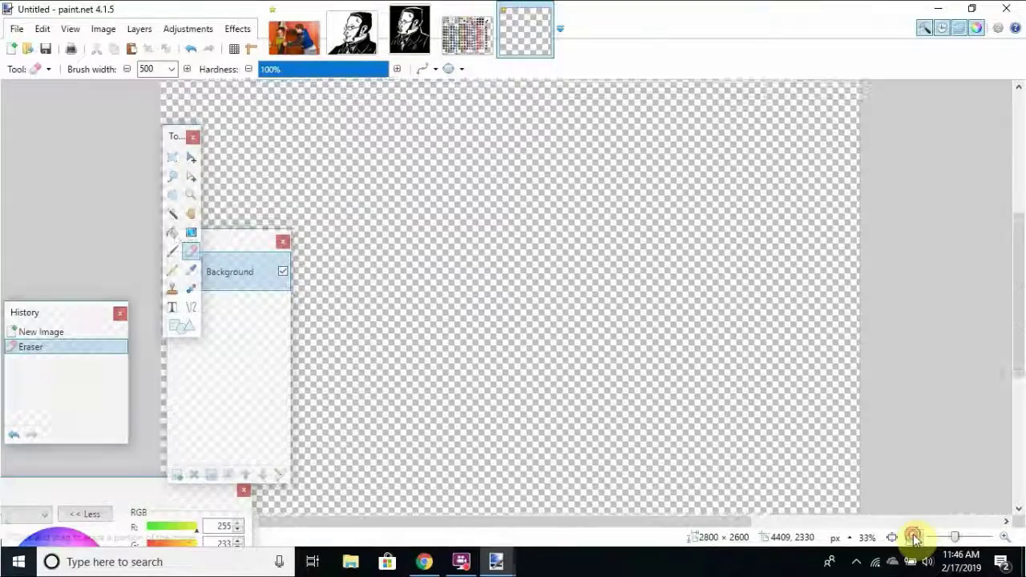
left_click(914, 537)
left_click(914, 537)
left_click(914, 537)
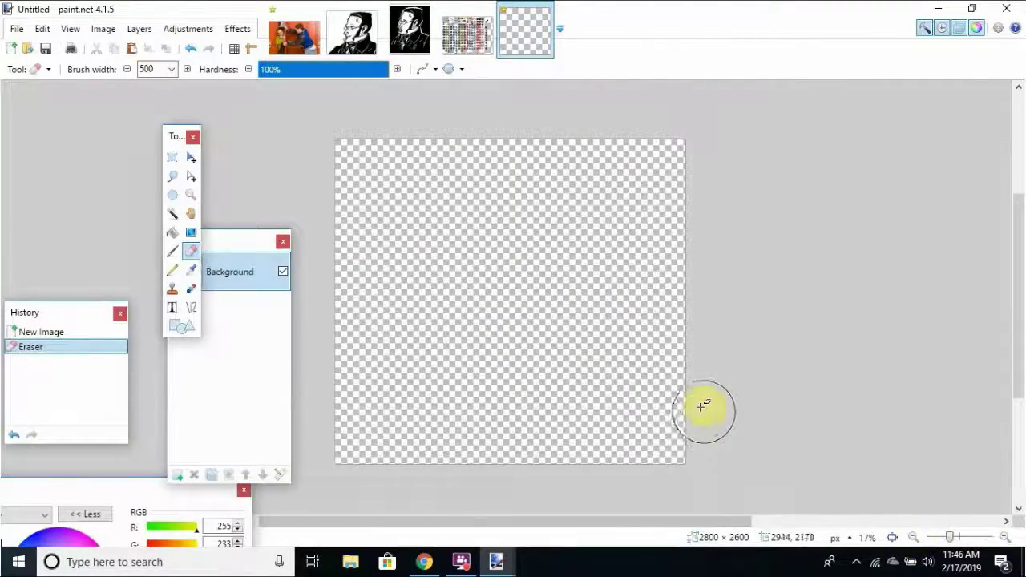
key("ctrl+v")
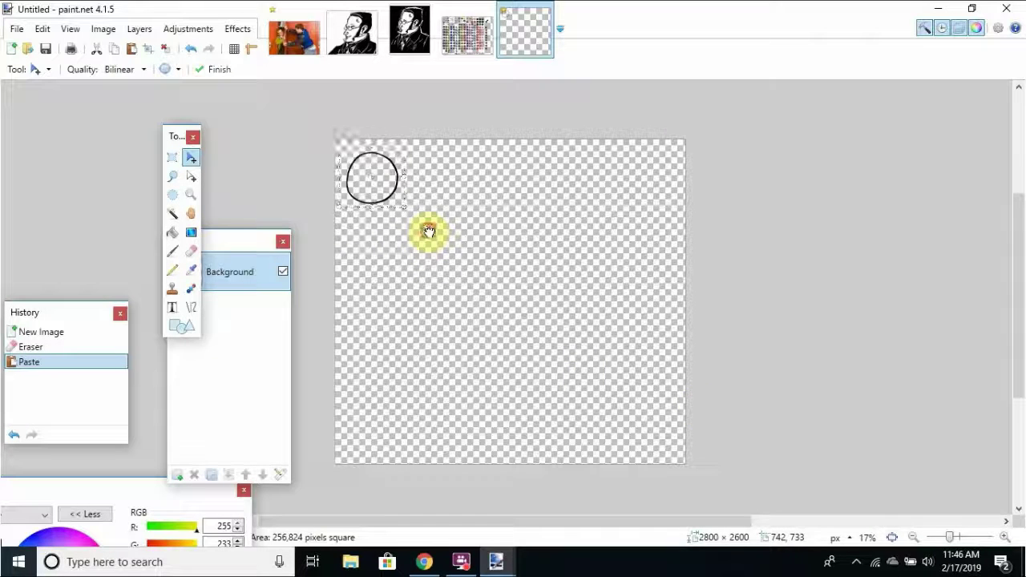
left_click_drag(492, 275, 446, 237)
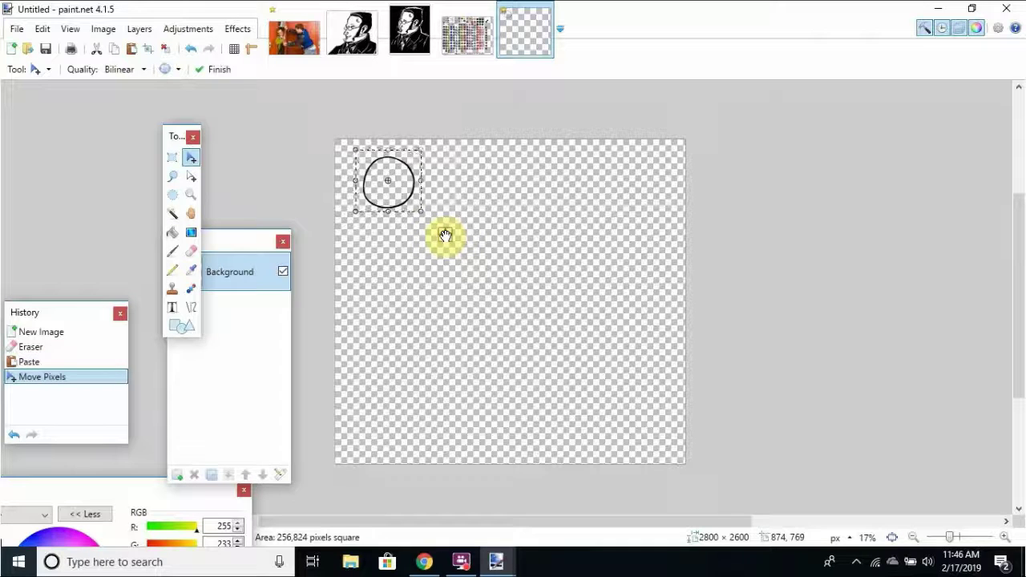
key("ctrl+d")
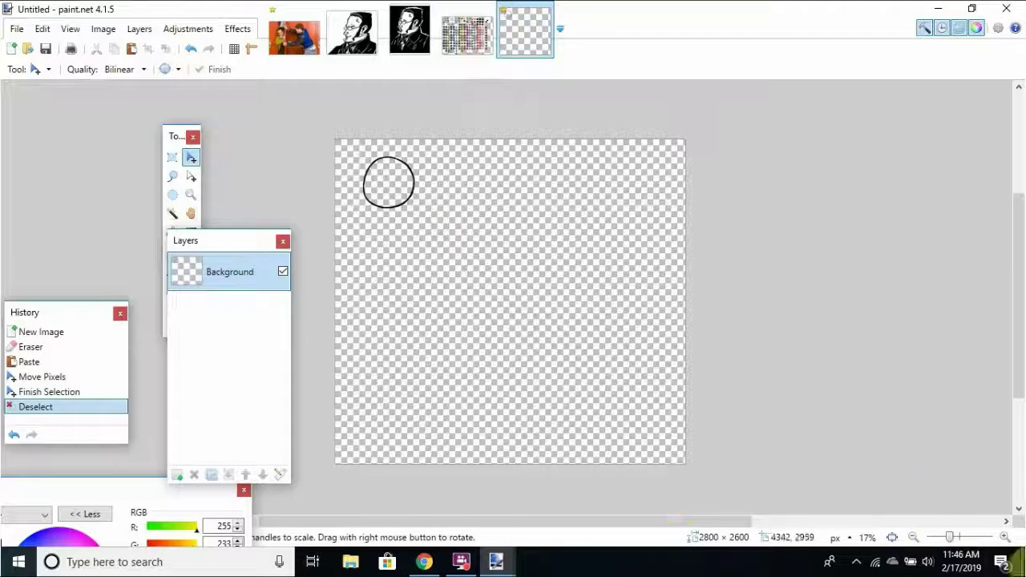
left_click(1005, 537)
left_click(1005, 538)
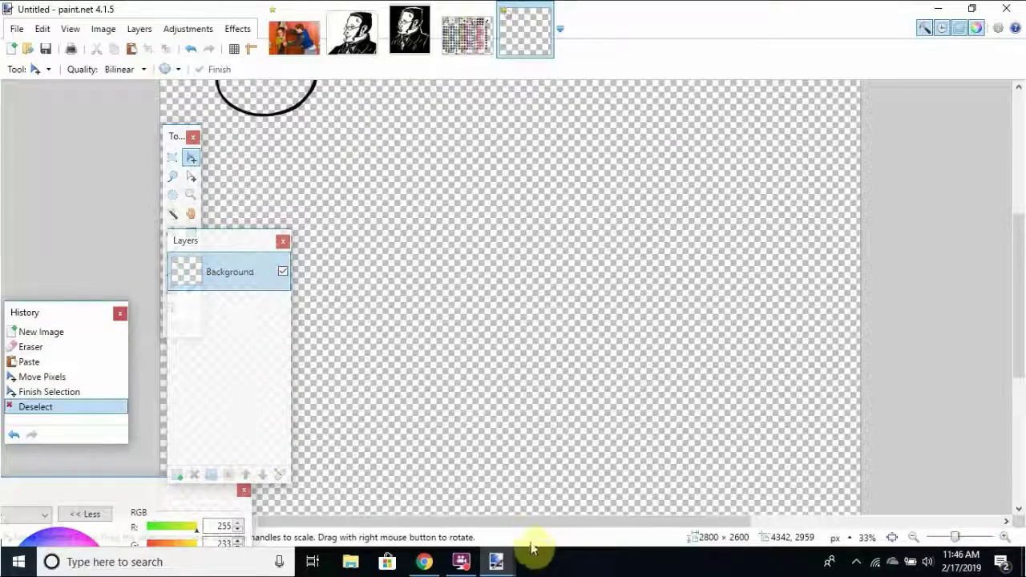
left_click_drag(539, 522, 456, 525)
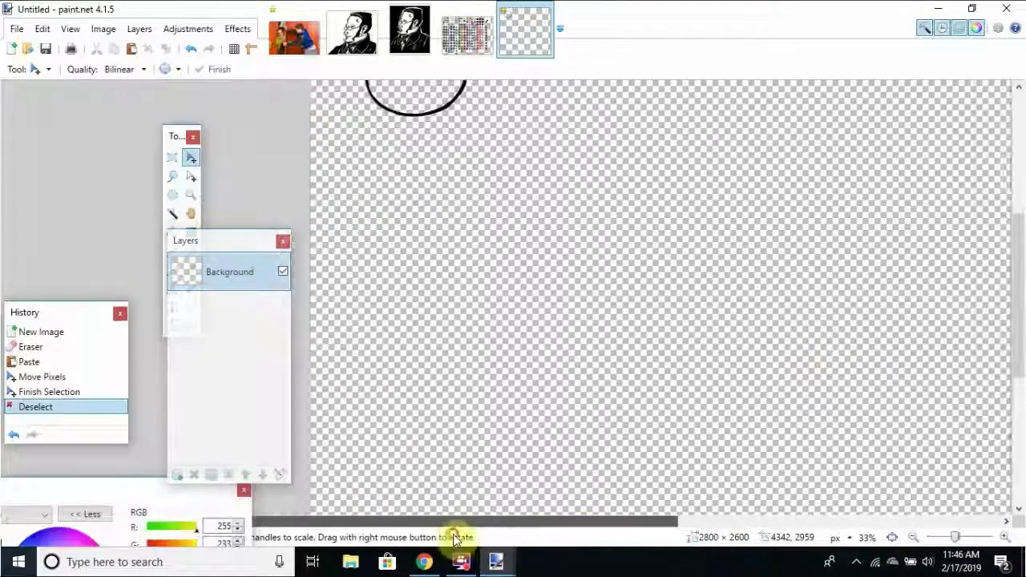
left_click_drag(1022, 292, 1022, 245)
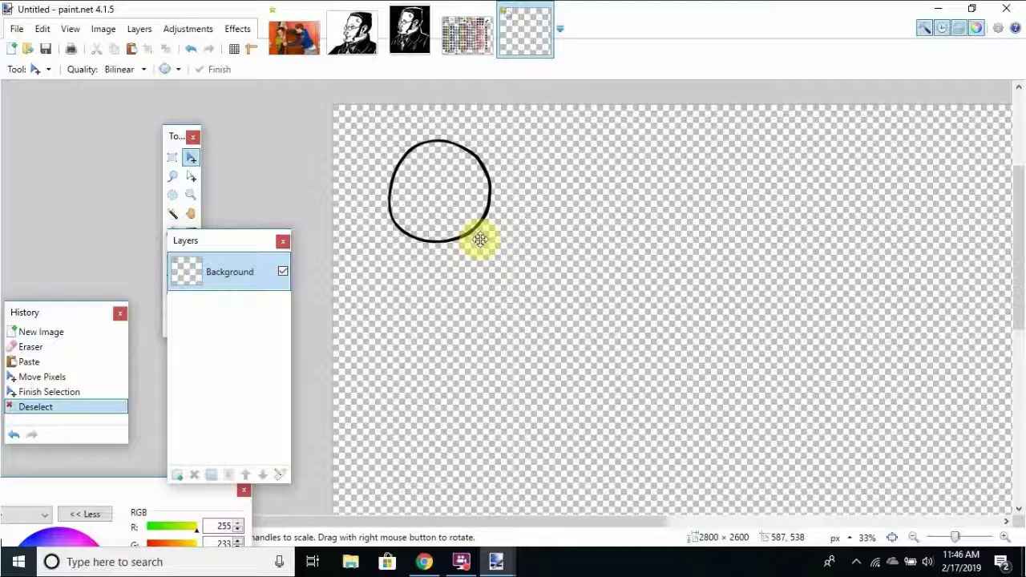
key("ctrl+z")
left_click_drag(465, 222, 281, 232)
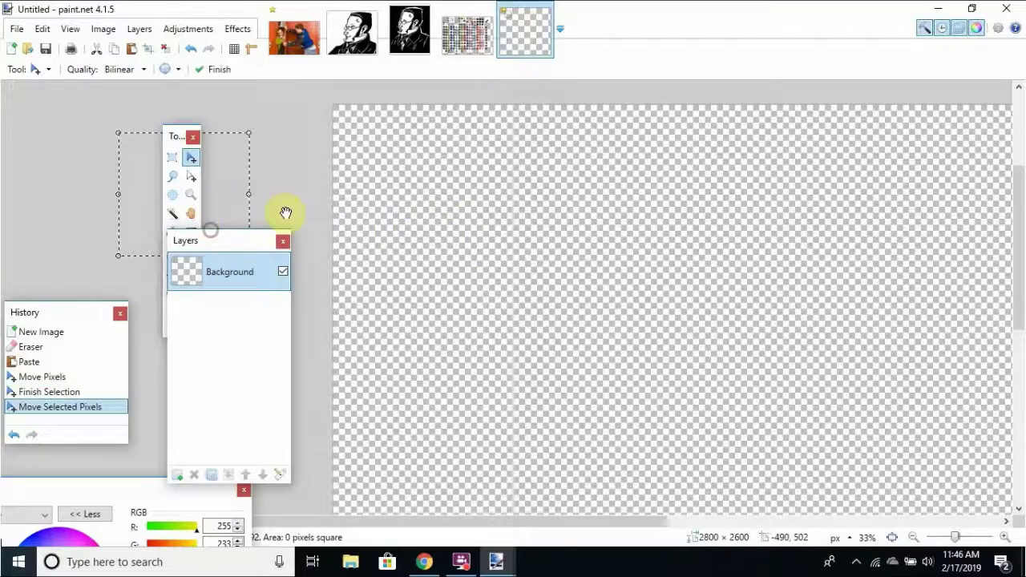
Add a new layer, paste the ball outline onto it near the canvas's upper-left corner, and deselect it.
left_click(140, 29)
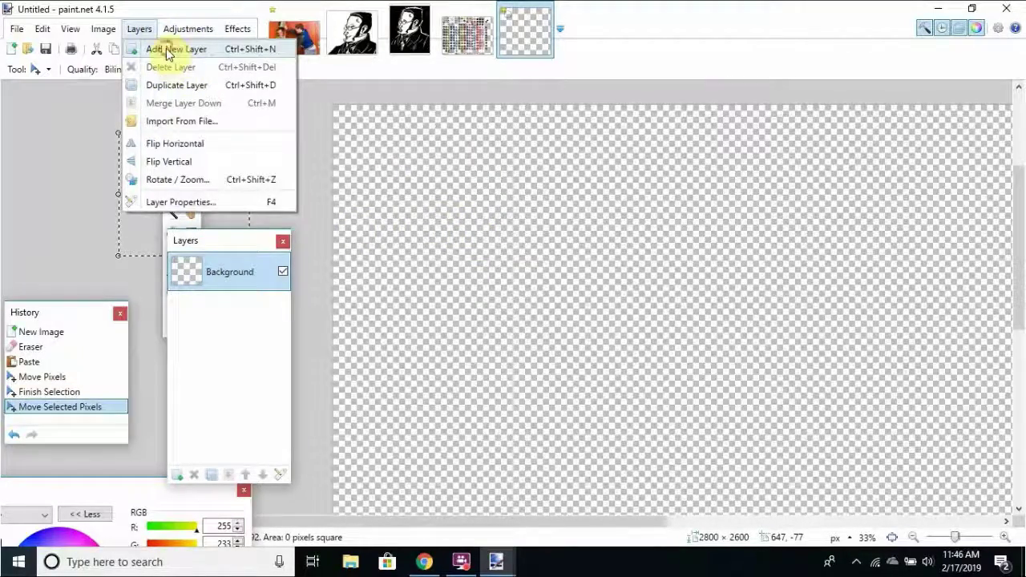
left_click(168, 51)
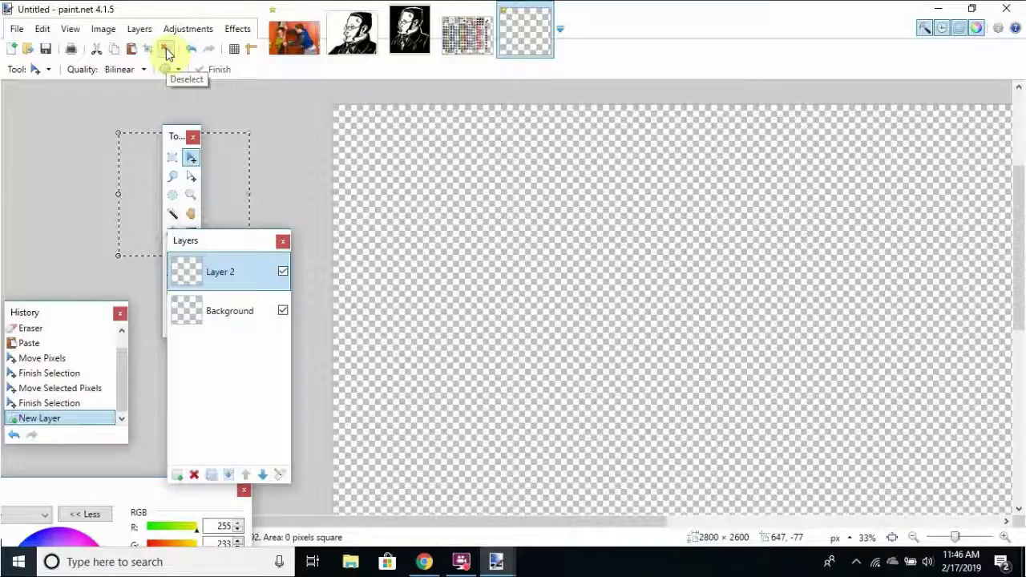
key("ctrl+v")
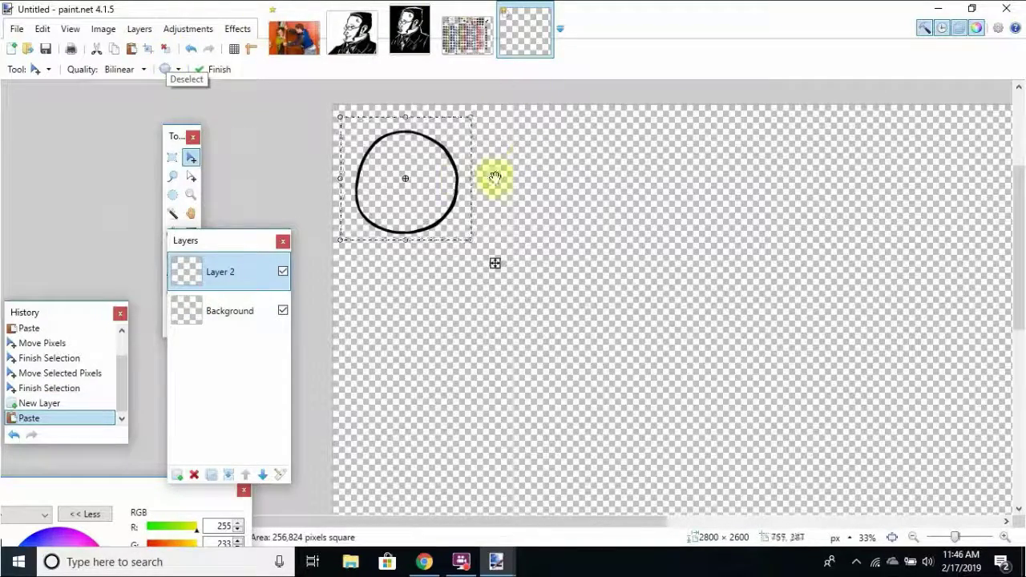
mouse_move(457, 182)
left_mouse_down()
mouse_move(497, 155)
mouse_move(465, 178)
left_mouse_up()
key("ctrl+d")
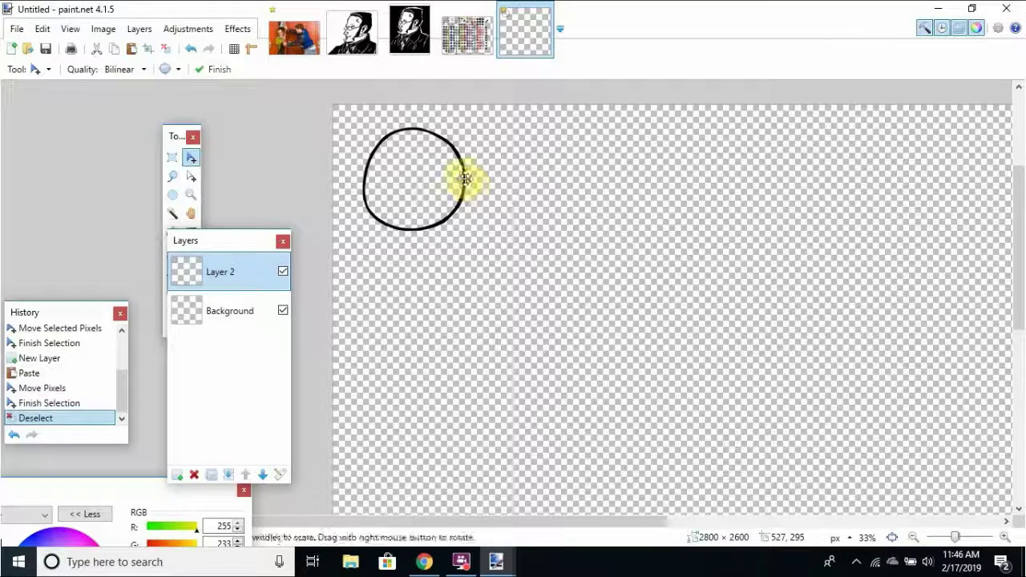
Draw a black diagonal line with brush width 5 across the ball from its lower-left to its upper-right edge.
left_click(980, 29)
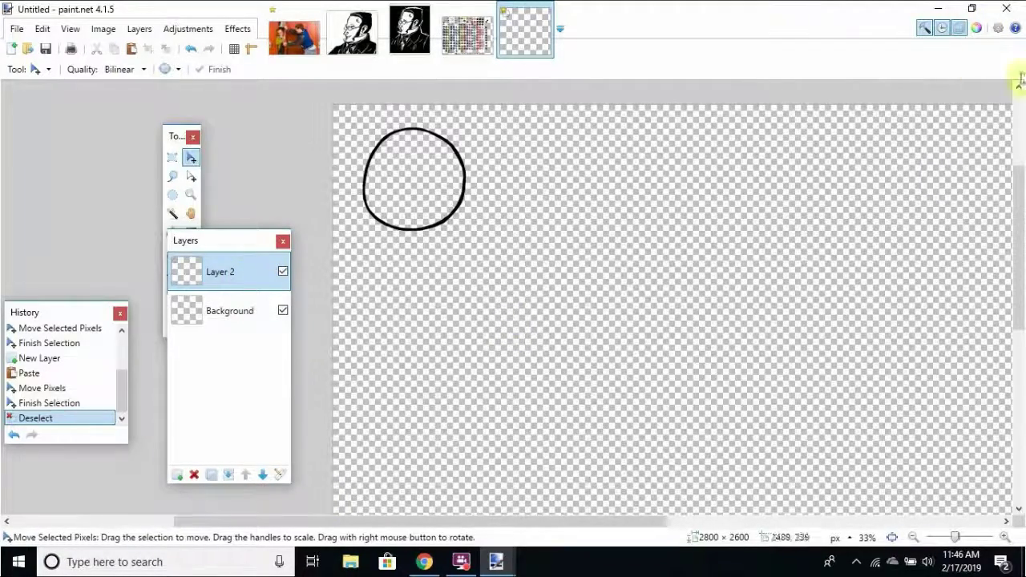
left_click(977, 28)
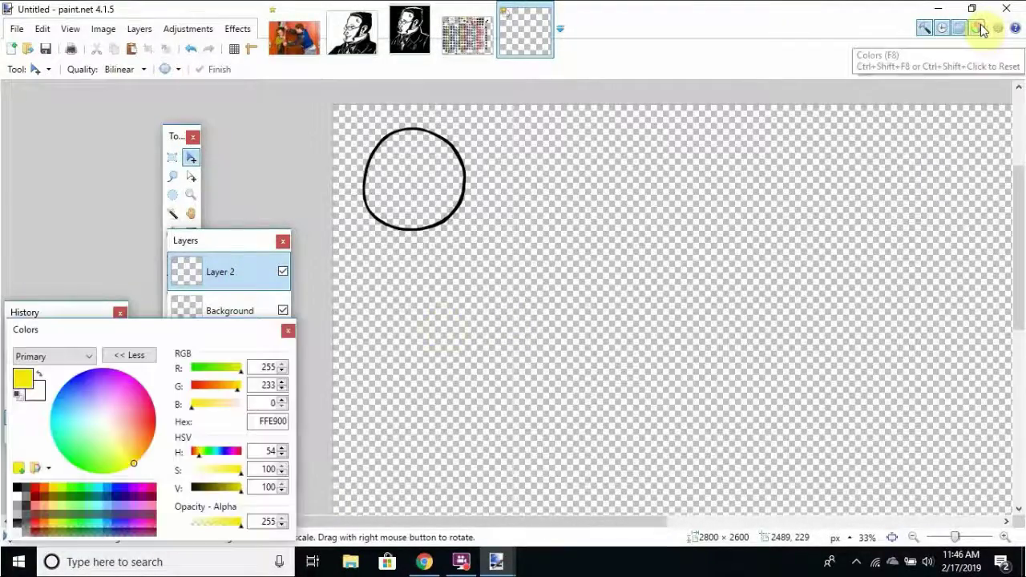
left_click(180, 132)
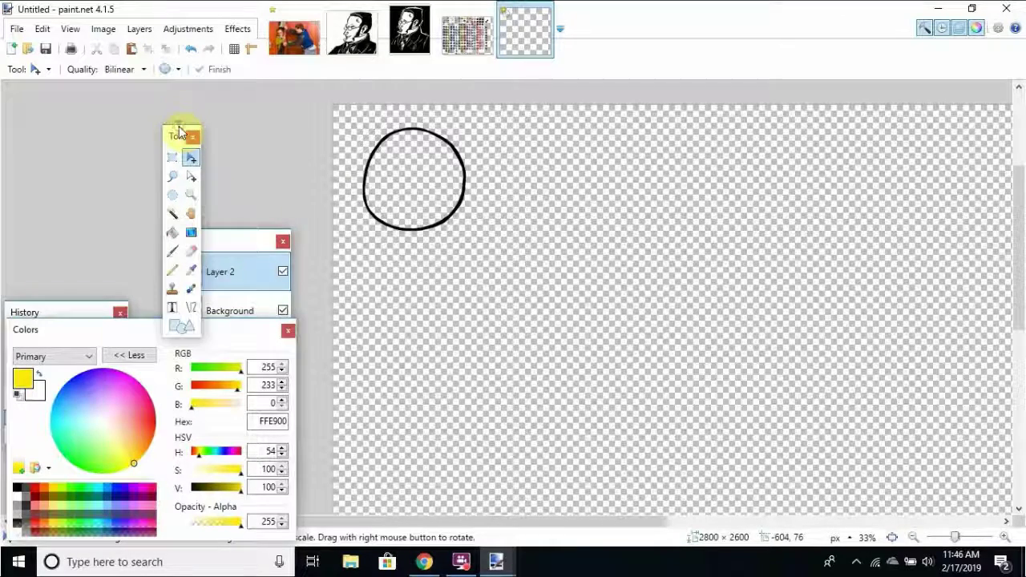
left_click(191, 307)
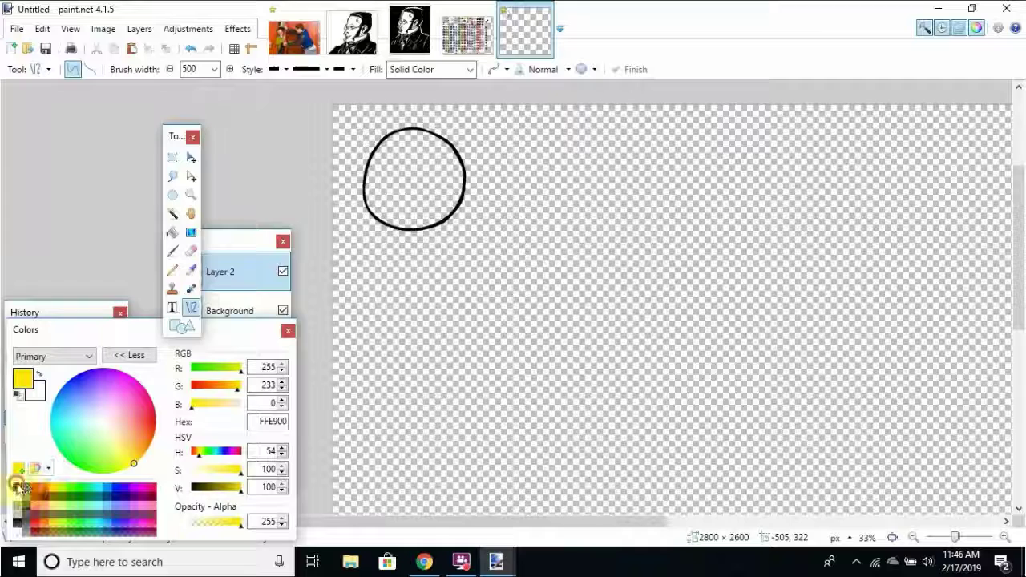
left_click(18, 487)
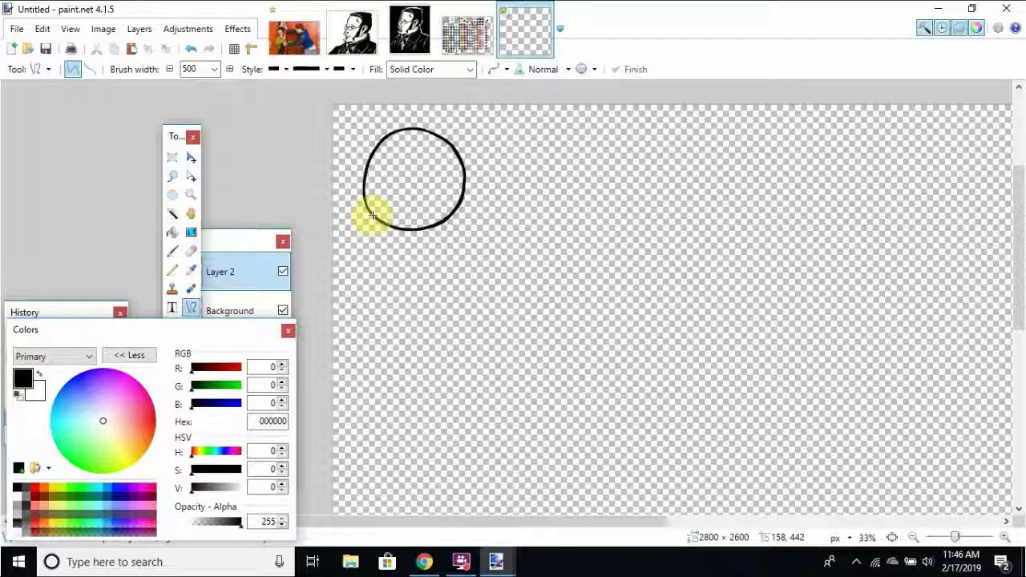
mouse_move(372, 214)
left_mouse_down()
mouse_move(424, 144)
mouse_move(450, 142)
left_mouse_up()
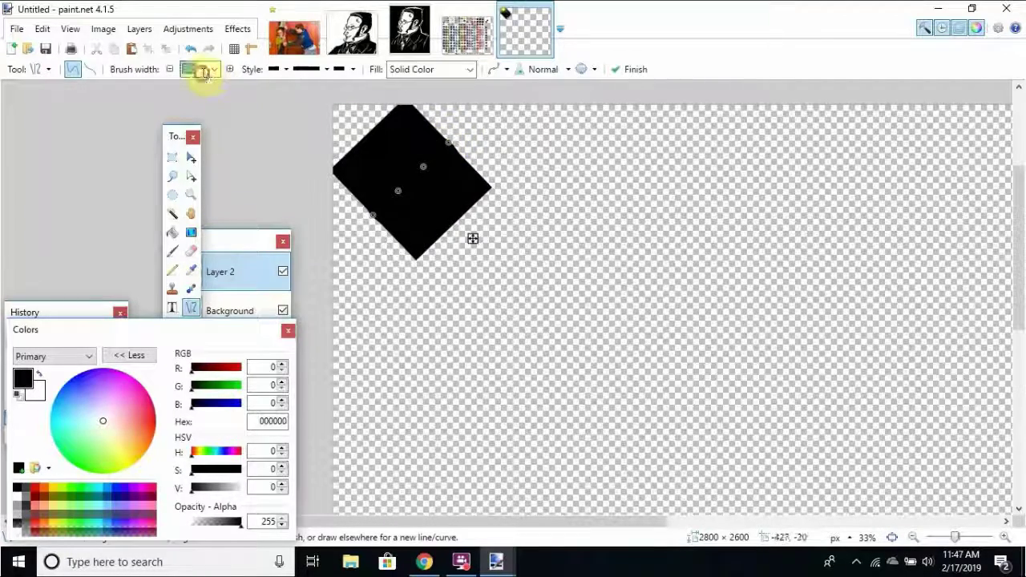
type("5")
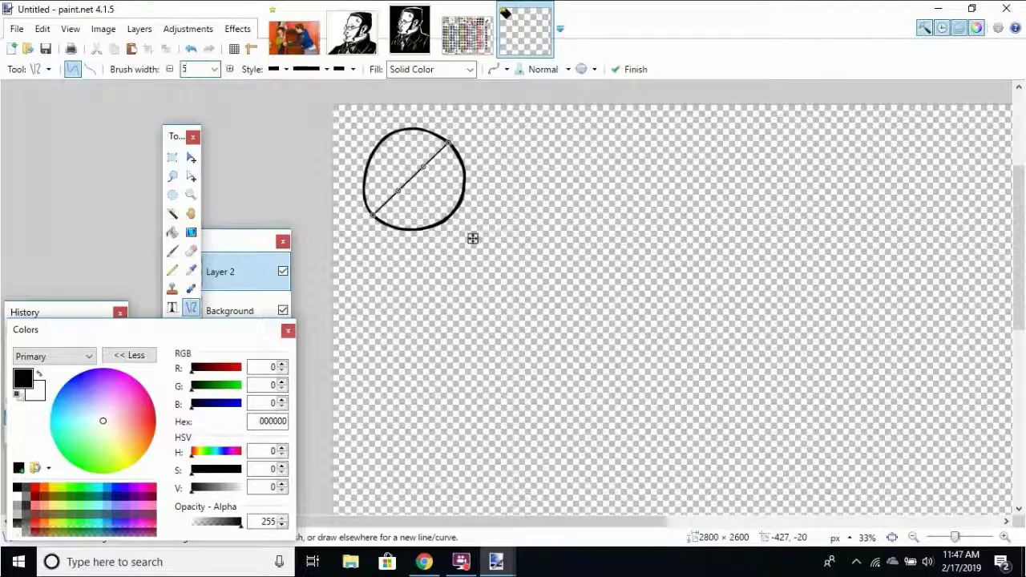
left_click(203, 73)
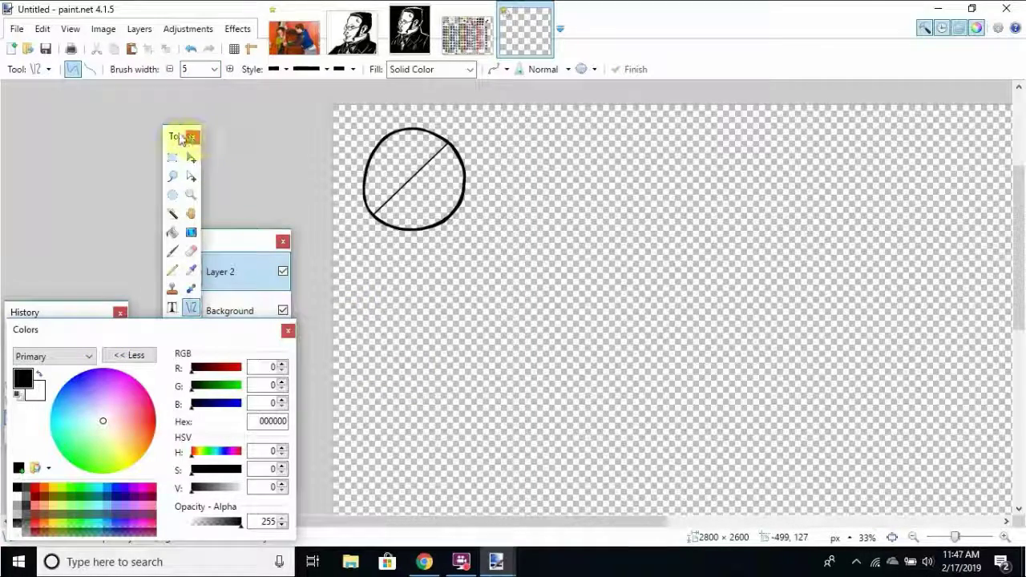
Fill the ball's lower-right half with solid black using the Paint Bucket.
left_click(174, 231)
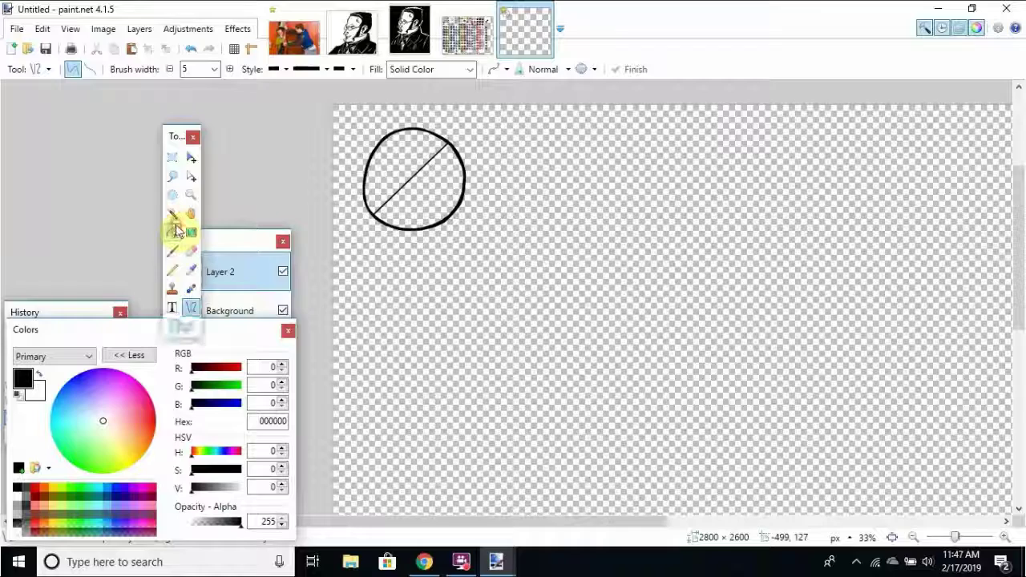
left_click(445, 193)
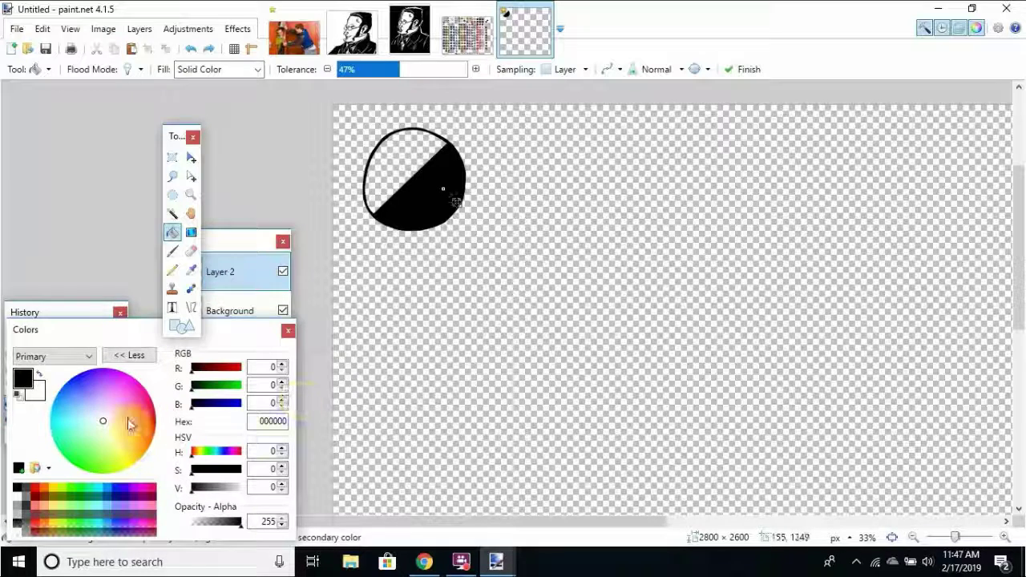
left_click(134, 425)
left_click(137, 440)
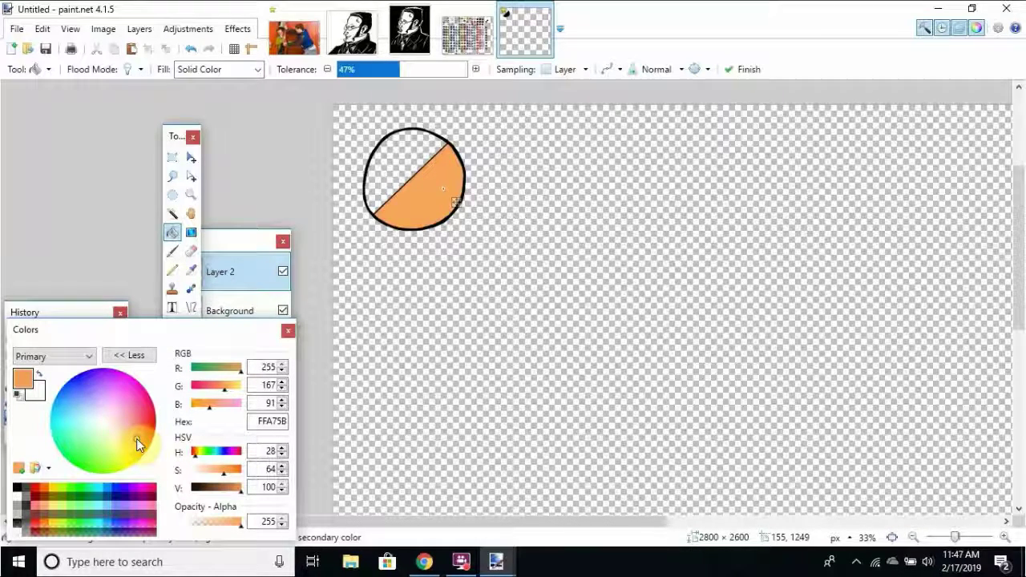
left_click(17, 489)
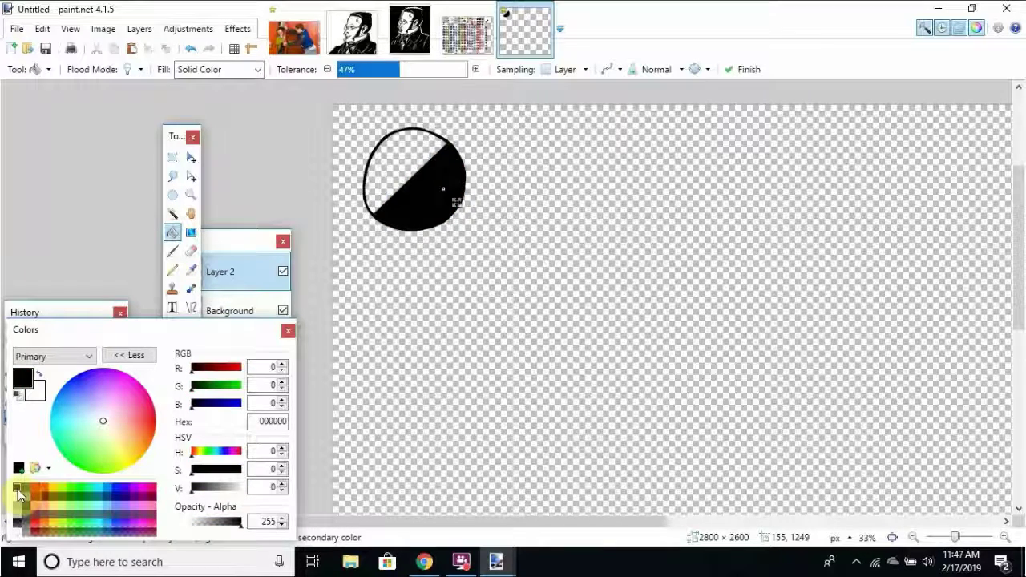
key("Return")
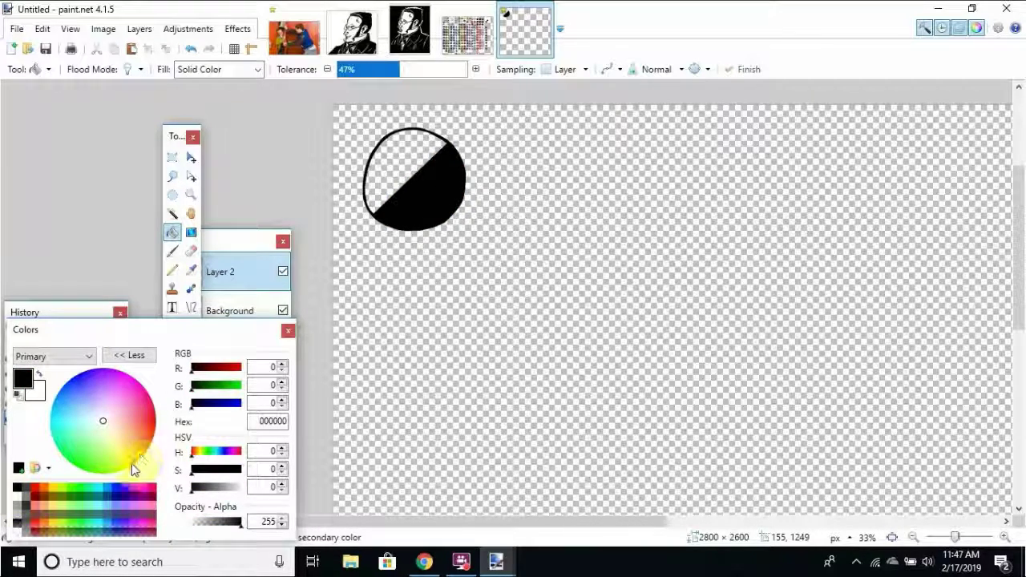
Fill the ball's upper-left half with yellow FFF20A.
left_click(131, 464)
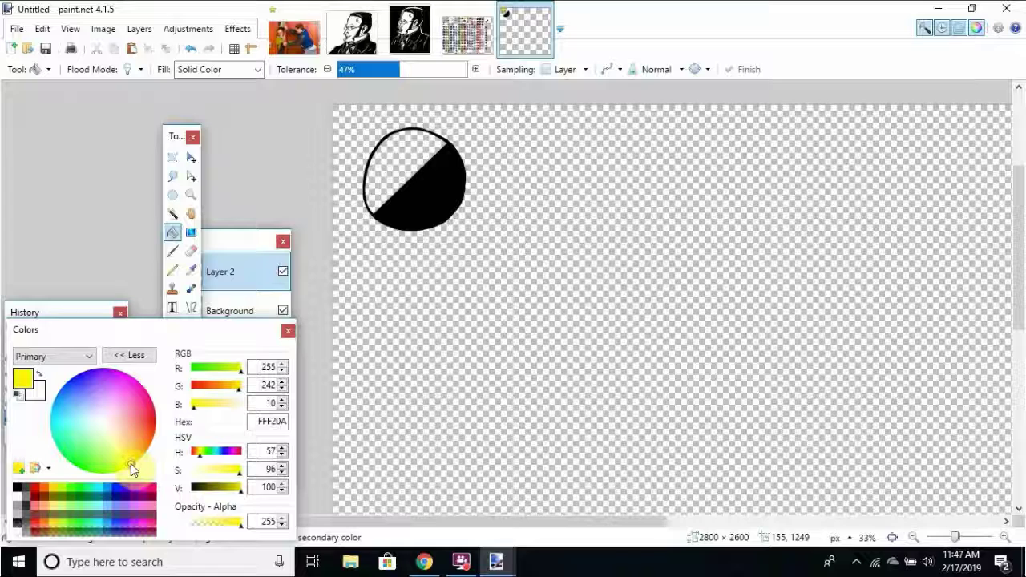
left_click(400, 150)
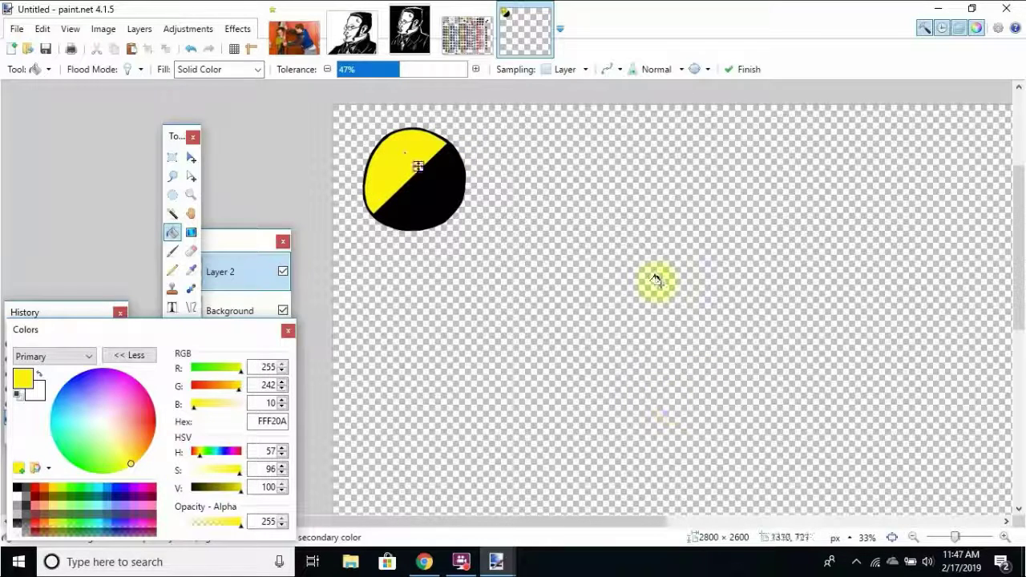
key("Return")
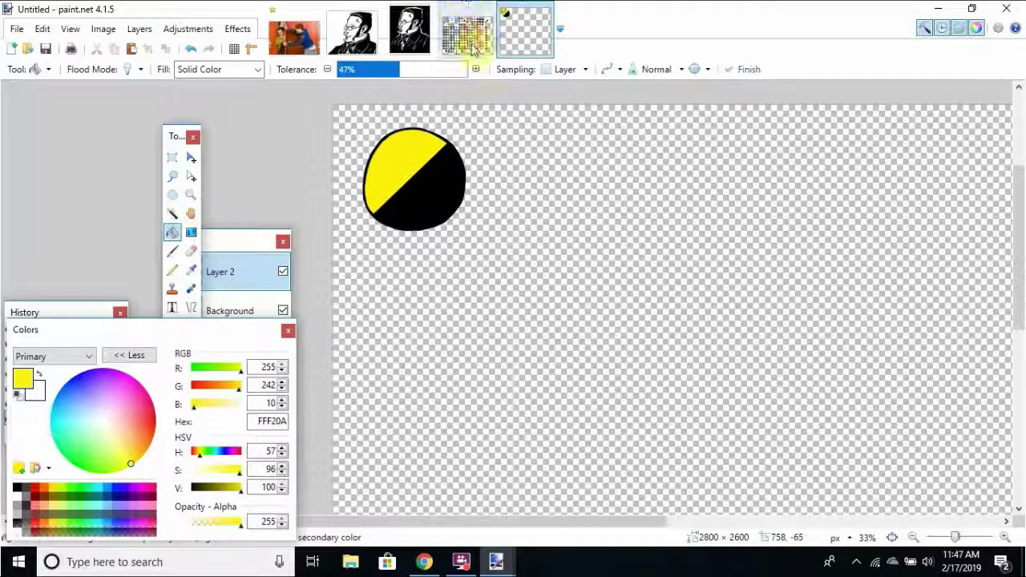
Copy the half-moon pair of eyes from AnarchoBalls2019.png using a rectangle selection and return to the new image.
left_click(473, 48)
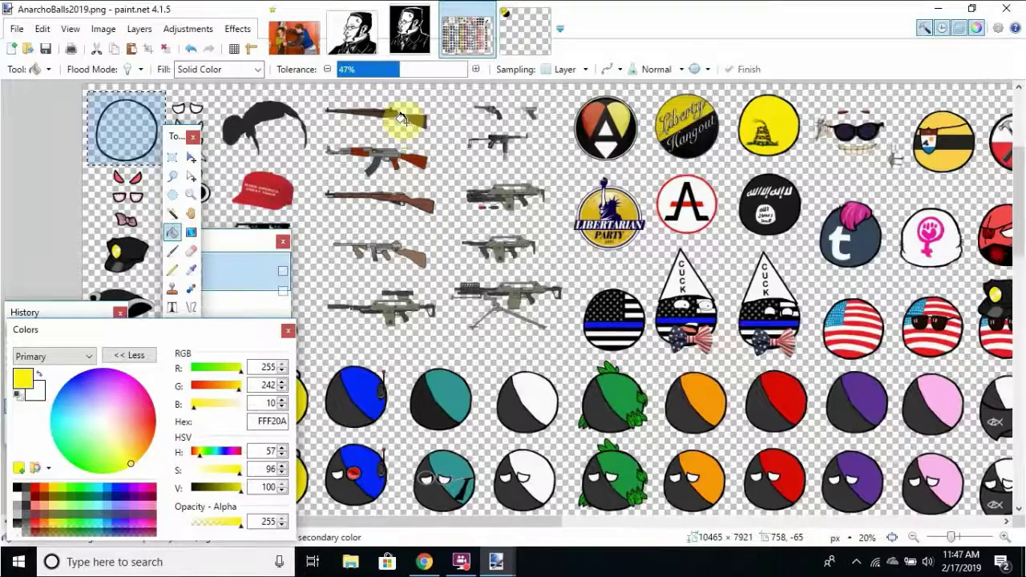
left_click_drag(532, 525, 449, 525)
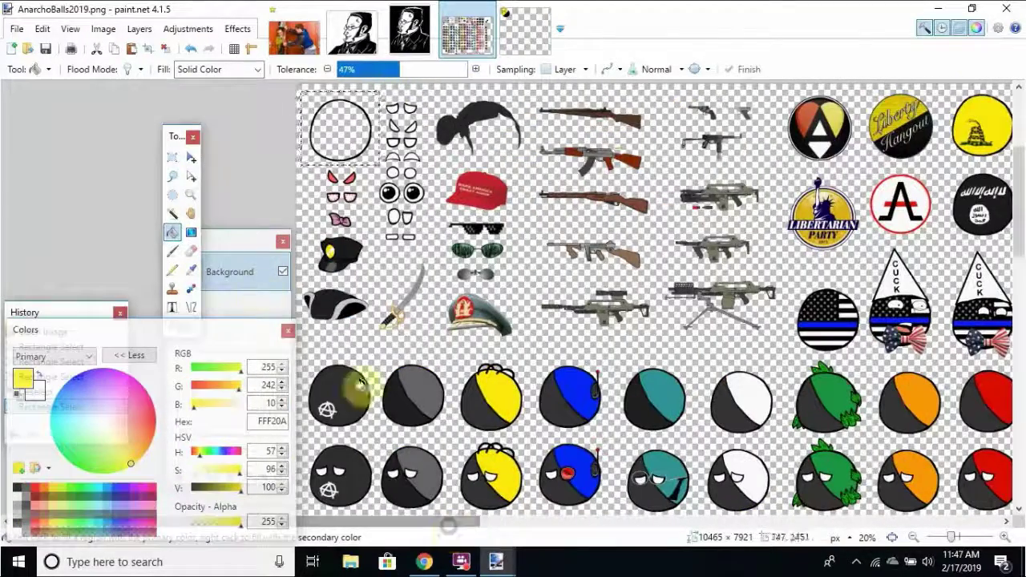
left_click(171, 157)
mouse_move(300, 88)
left_mouse_down()
mouse_move(355, 183)
mouse_move(409, 126)
left_mouse_up()
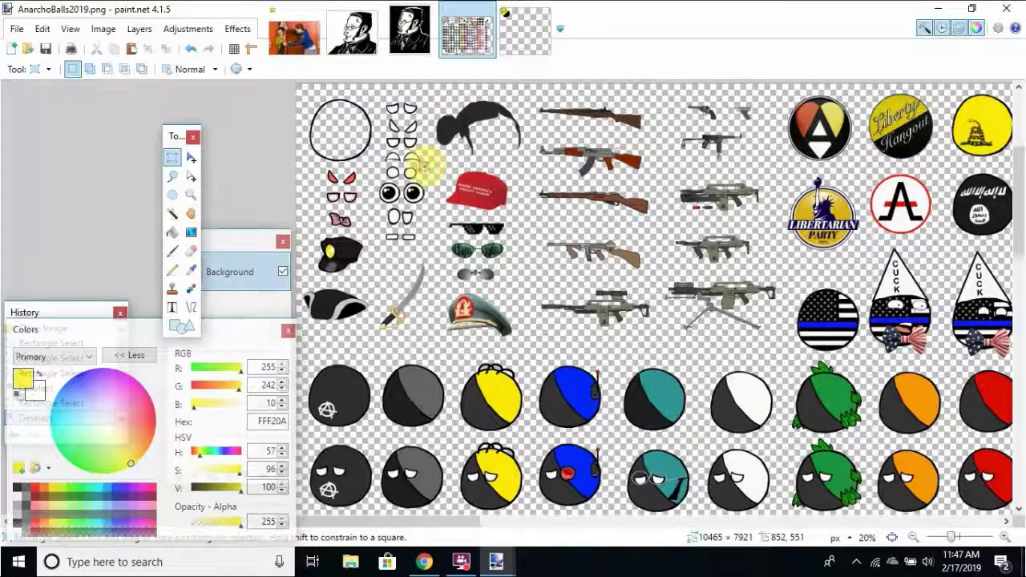
left_click_drag(425, 165, 381, 152)
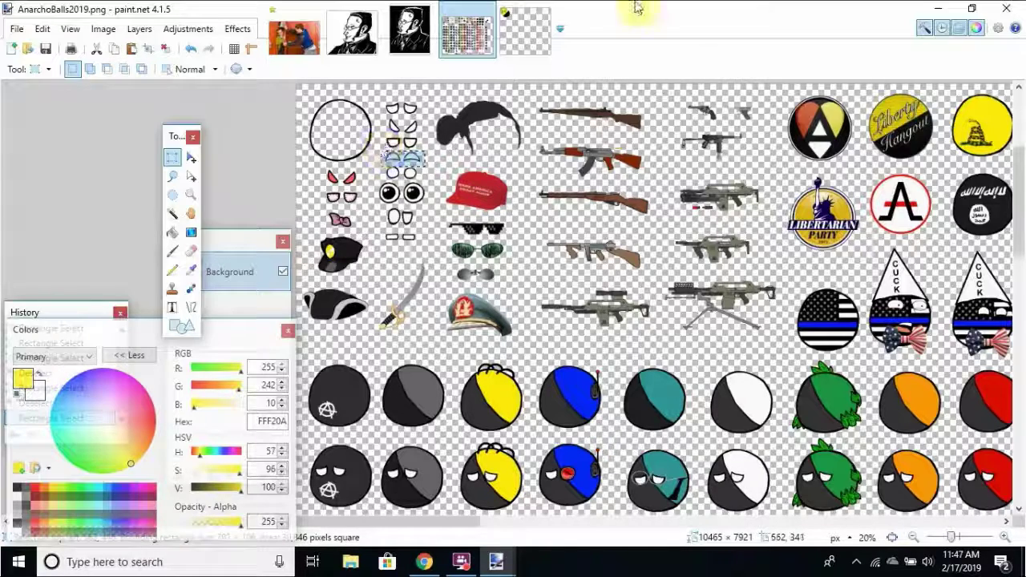
left_click(538, 34)
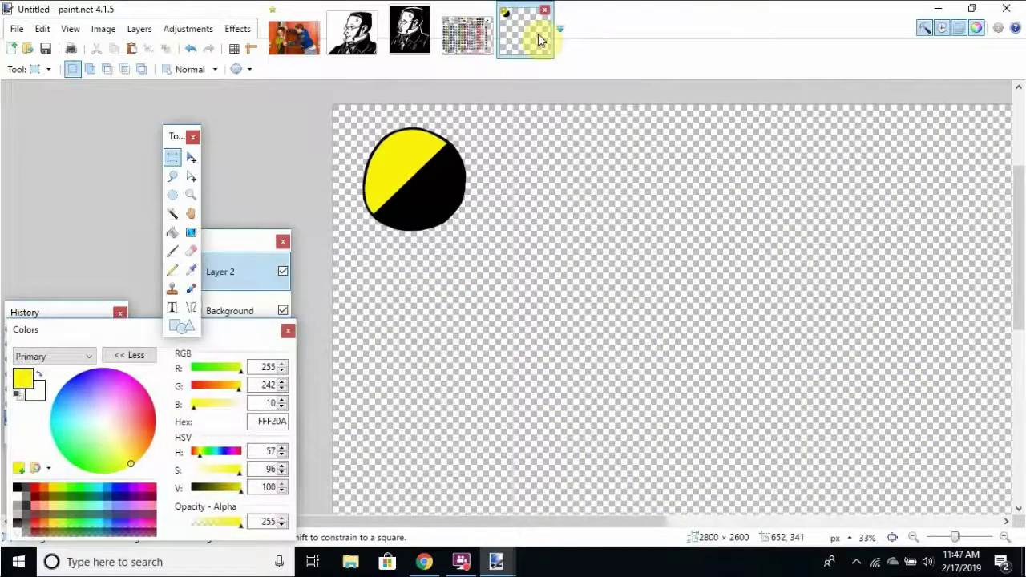
key("ctrl+v")
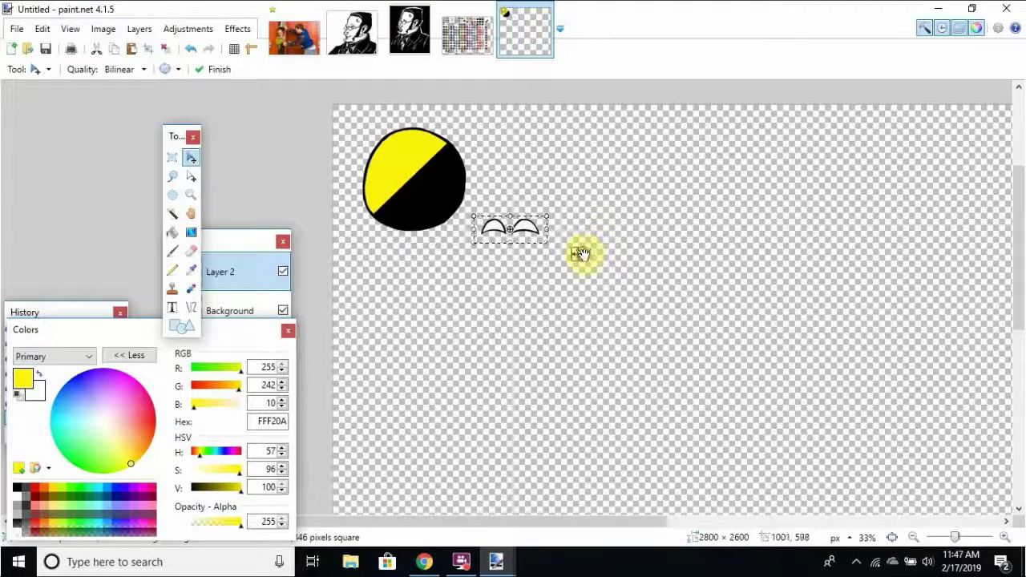
left_click_drag(582, 255, 259, 187)
key("Return")
key("Return")
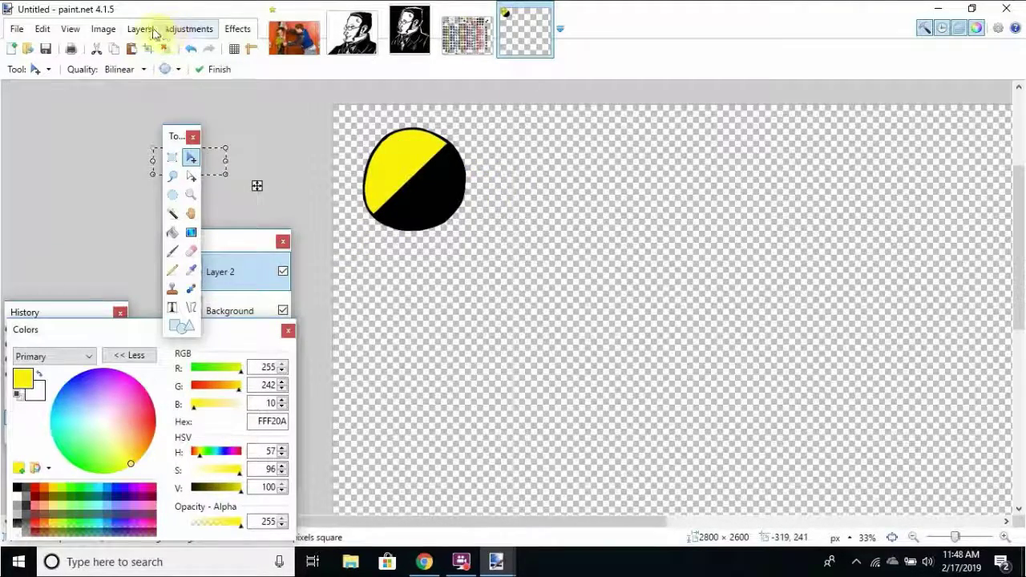
Add a new layer, paste the copied half-moon eyes on it, place them on the ball's upper half and deselect.
left_click(152, 31)
left_click(142, 28)
left_click(141, 29)
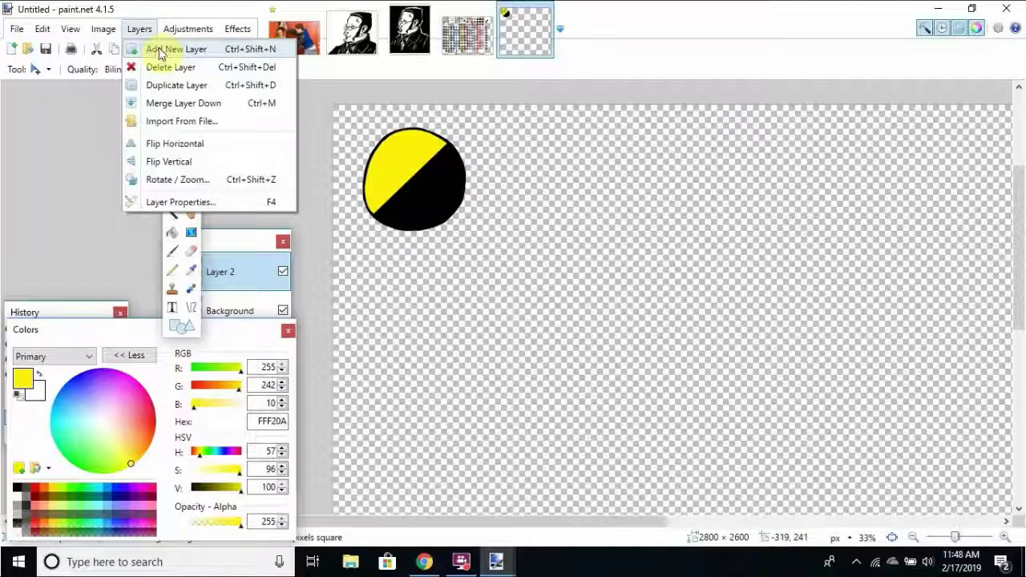
left_click(160, 50)
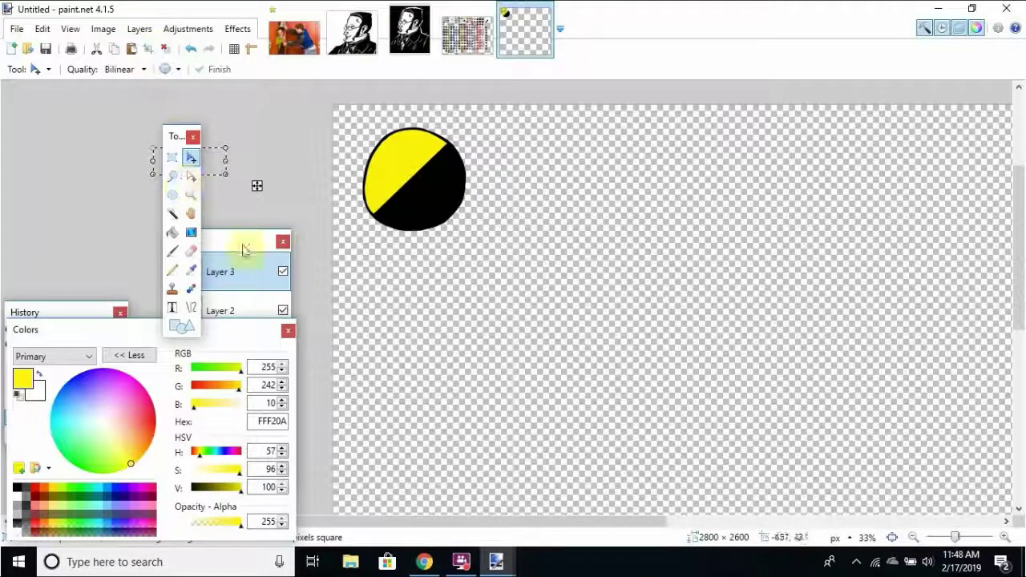
key("ctrl+v")
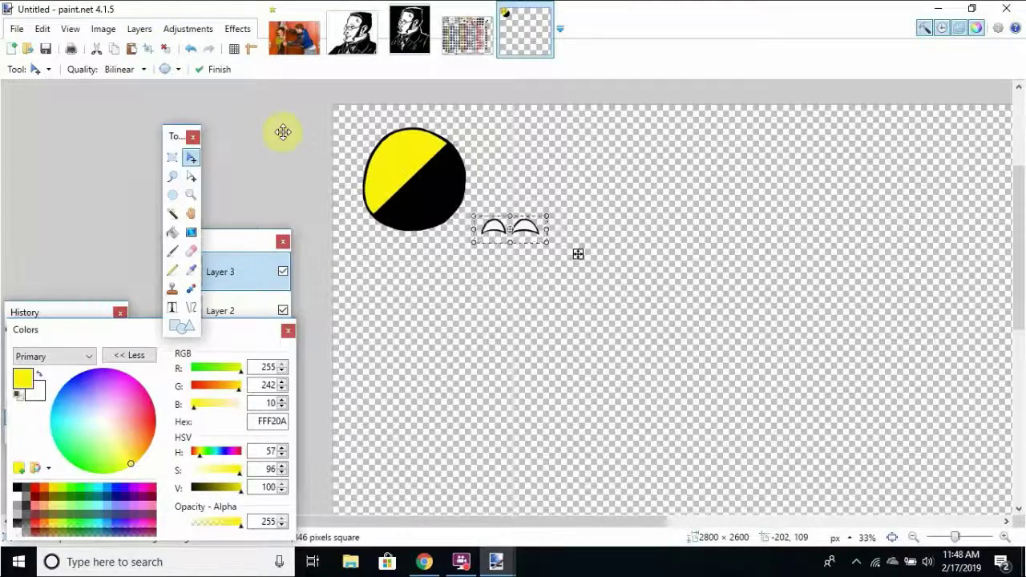
left_click_drag(578, 255, 478, 199)
key("ctrl+d")
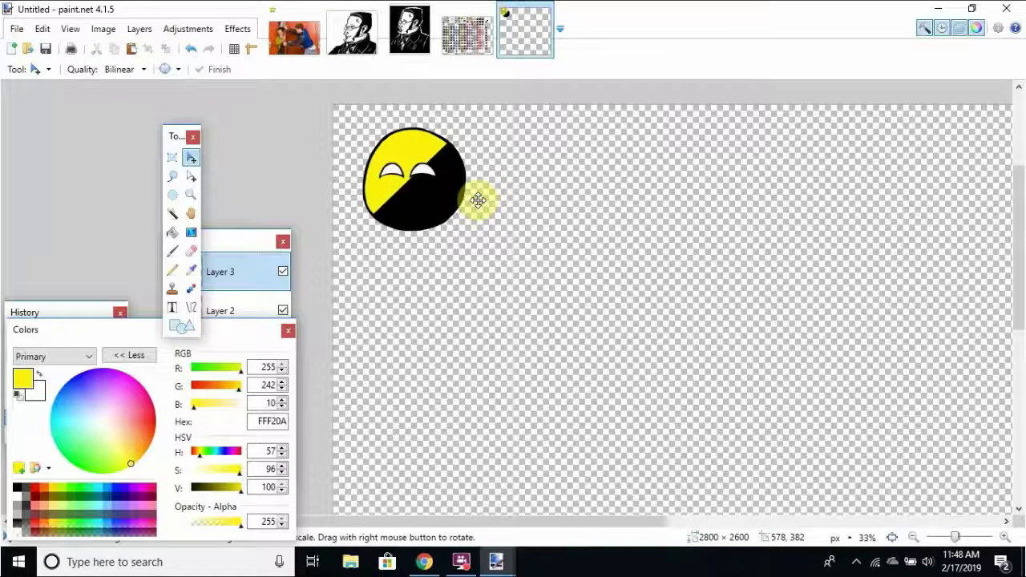
Try to move the whole ball using a rectangle selection on the eyes layer, undo the move and deselect.
left_click(172, 165)
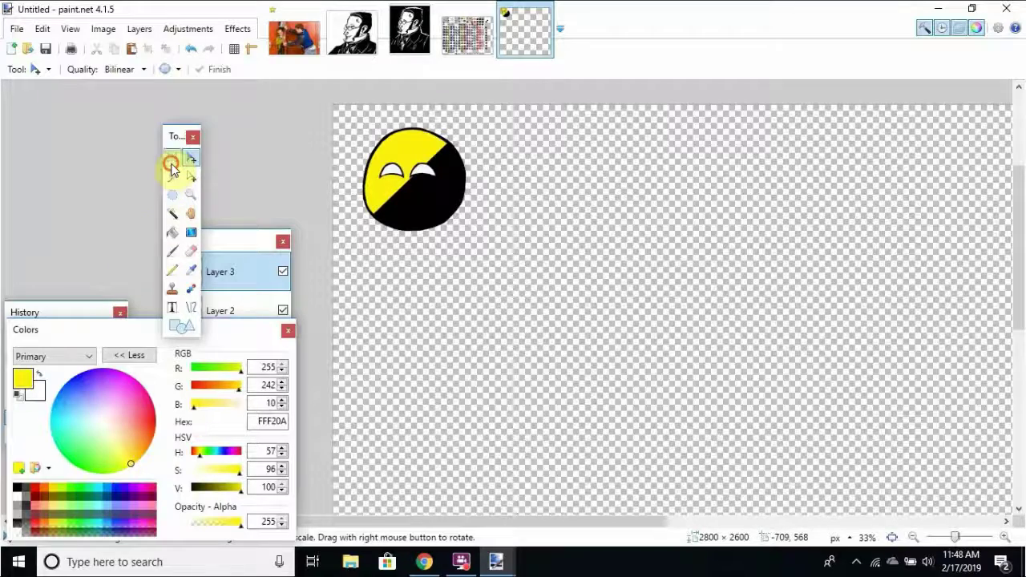
left_click_drag(349, 118, 481, 238)
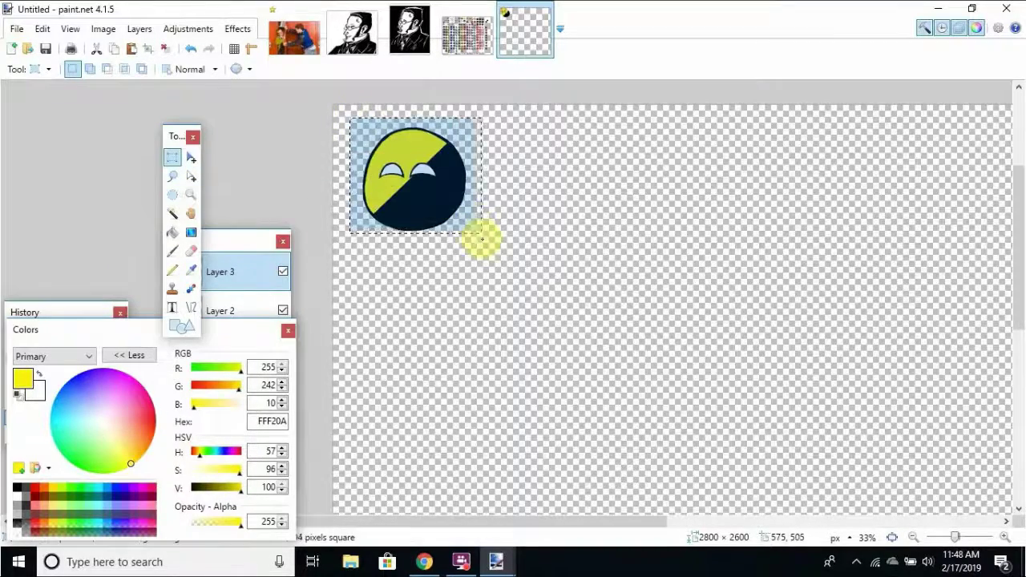
left_click(193, 160)
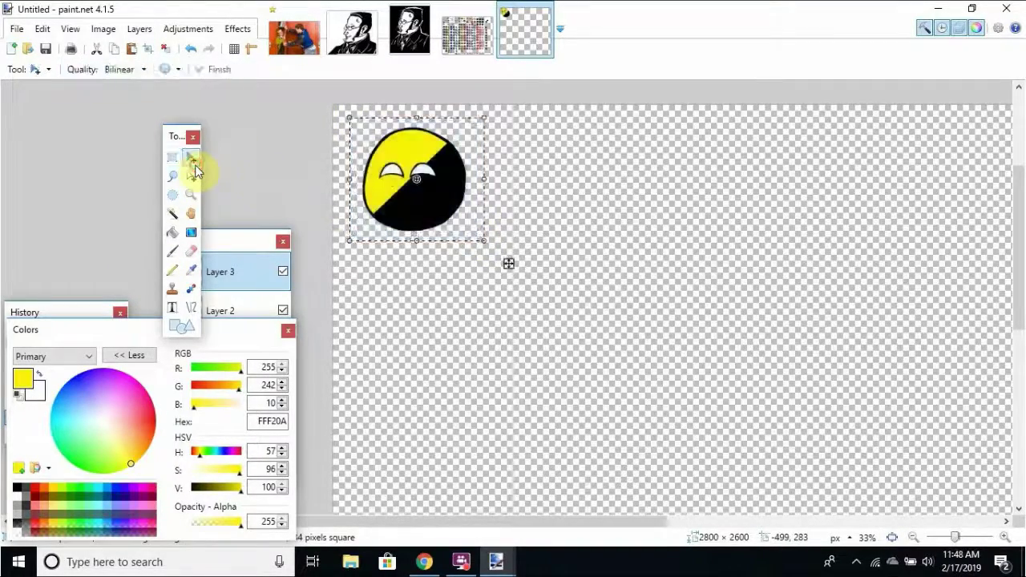
left_click_drag(431, 217, 457, 229)
key("ctrl+z")
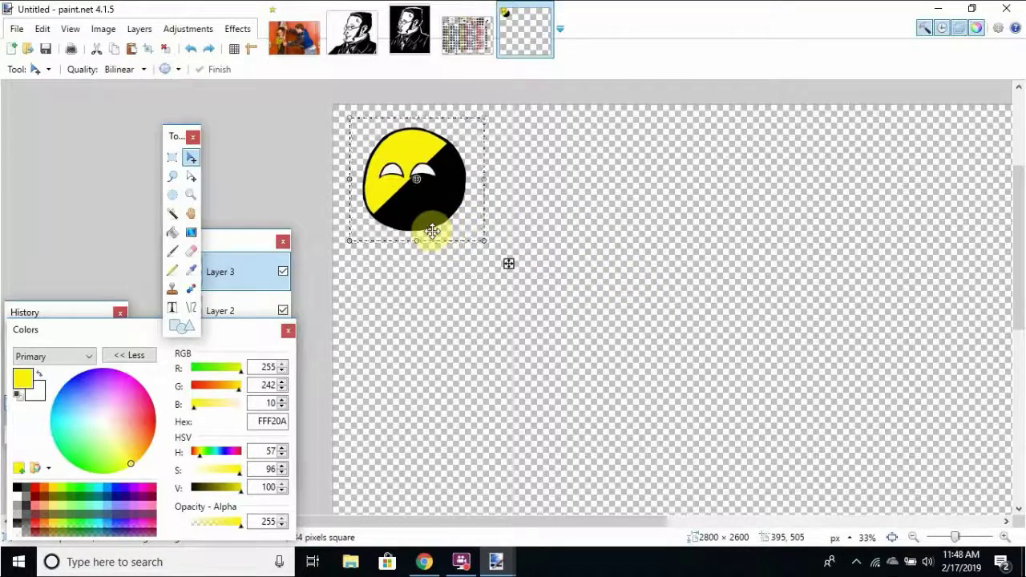
key("ctrl+d")
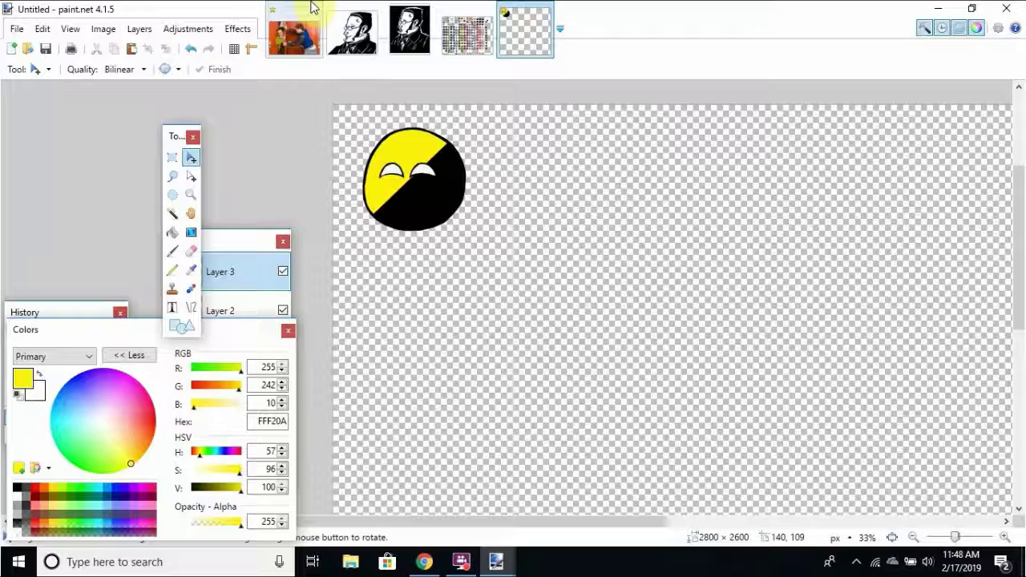
Flatten the ball image into a single Background layer.
left_click(138, 29)
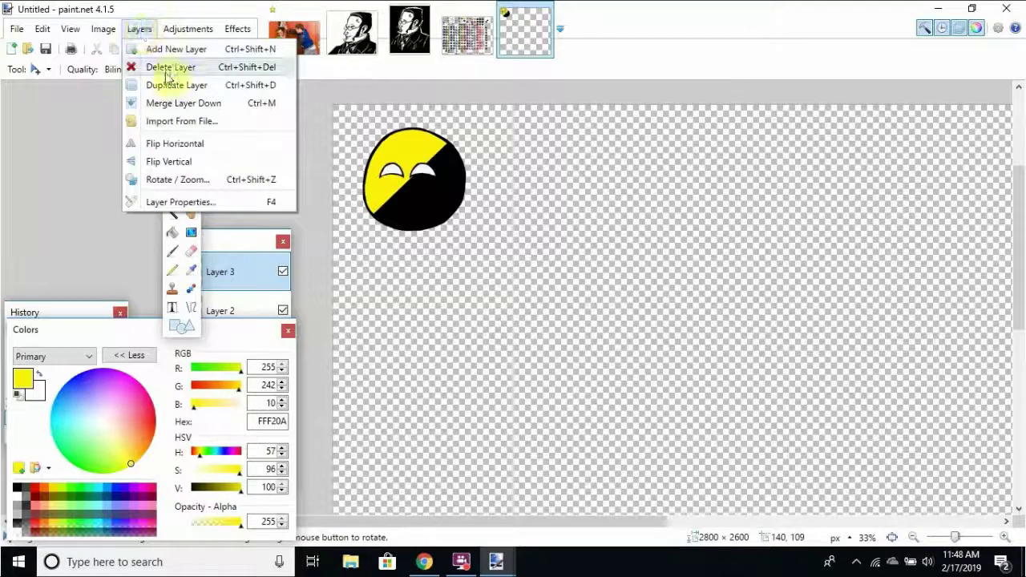
left_click(105, 29)
left_click(129, 205)
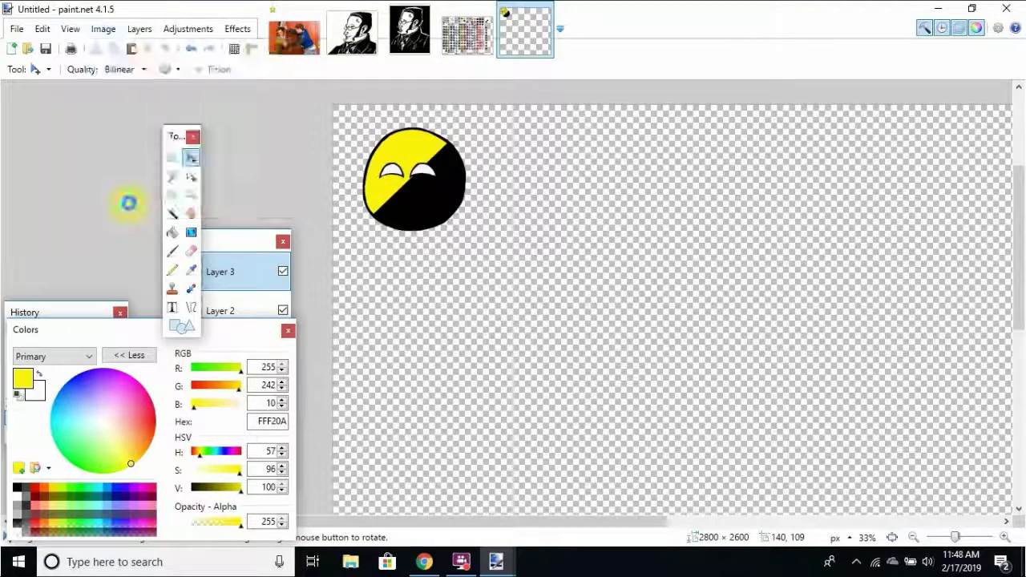
left_click(231, 289)
left_click(188, 289)
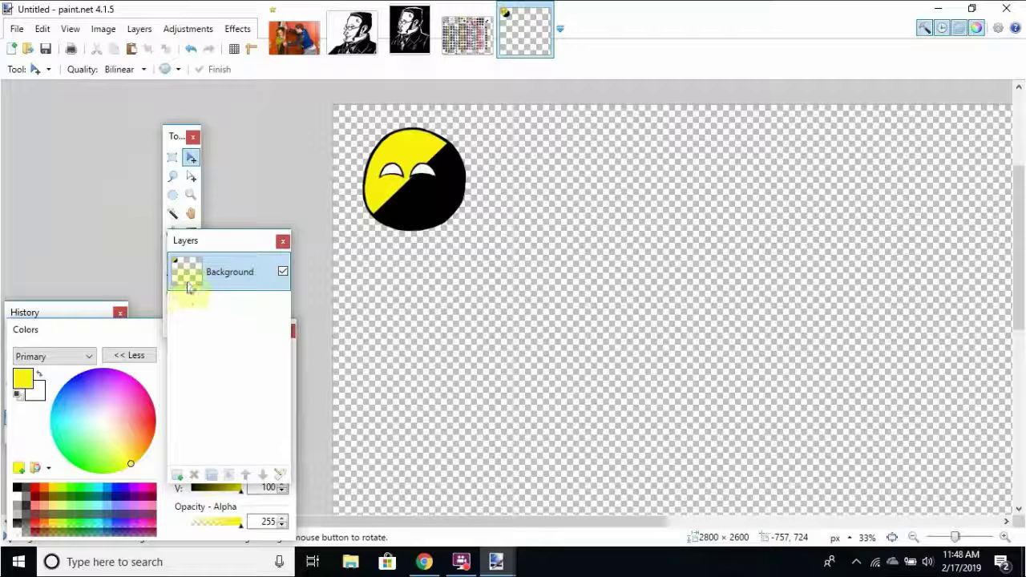
Select the flattened ball with a rectangle selection and move it toward the middle of the canvas.
left_click(171, 154)
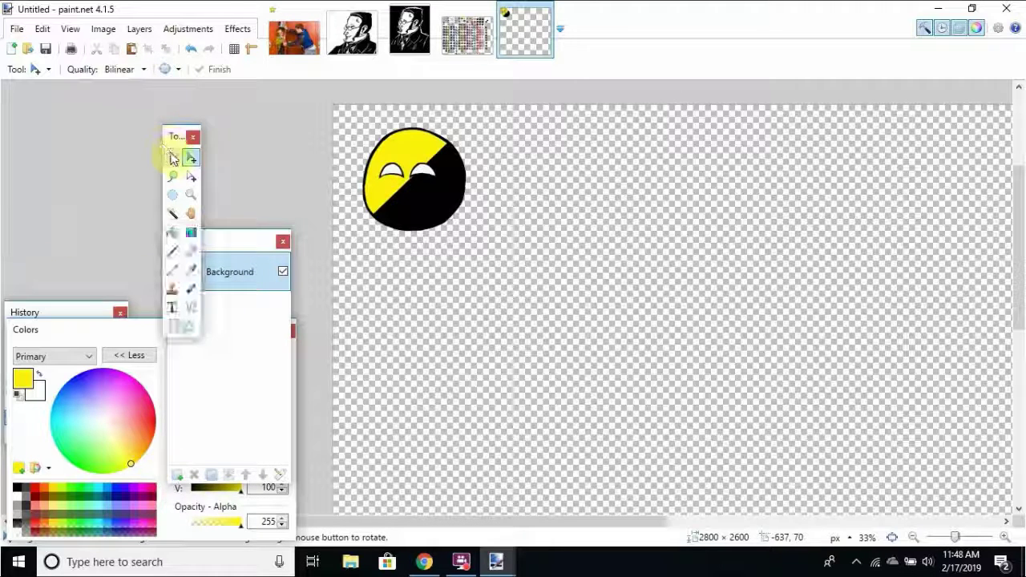
left_click(171, 157)
left_click_drag(358, 121, 641, 348)
left_click(191, 158)
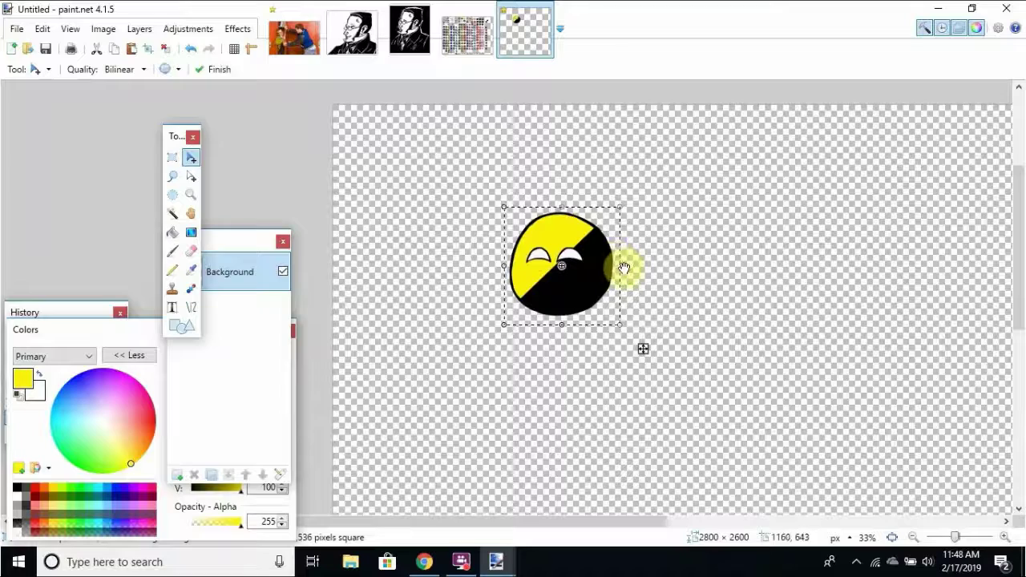
Try stretching the selected ball by its edges and corners, undo the resizing and the move, and deselect.
left_click_drag(497, 269, 608, 245)
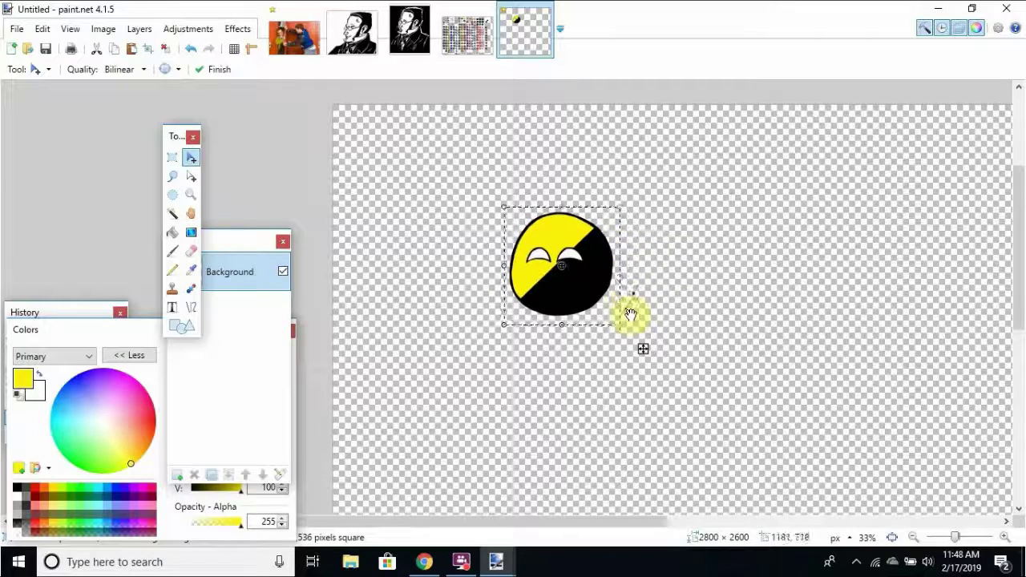
left_click_drag(617, 325, 561, 200)
left_click_drag(554, 341, 640, 390)
left_click(640, 323)
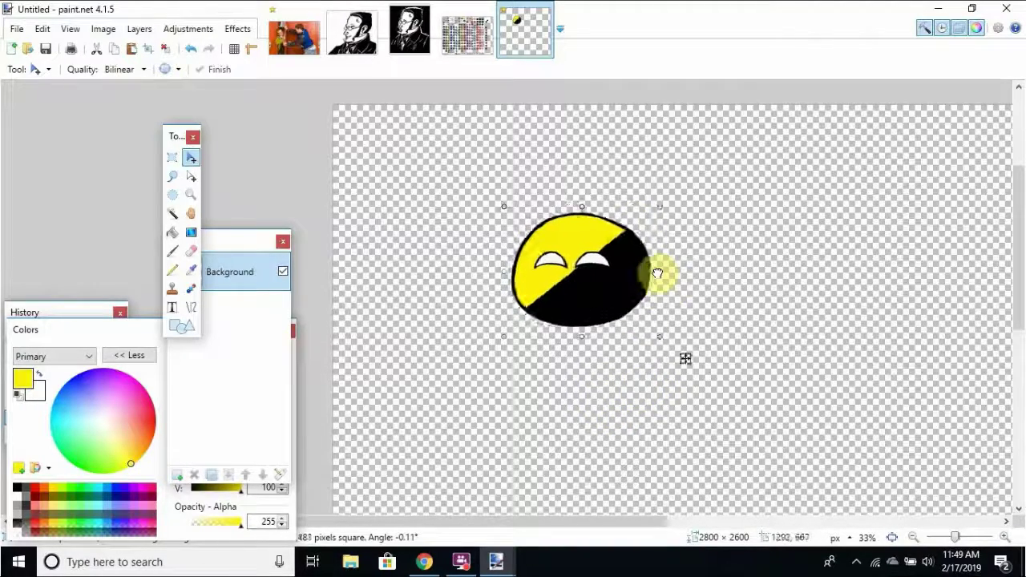
left_click_drag(657, 274, 602, 258)
left_click_drag(522, 293, 632, 312)
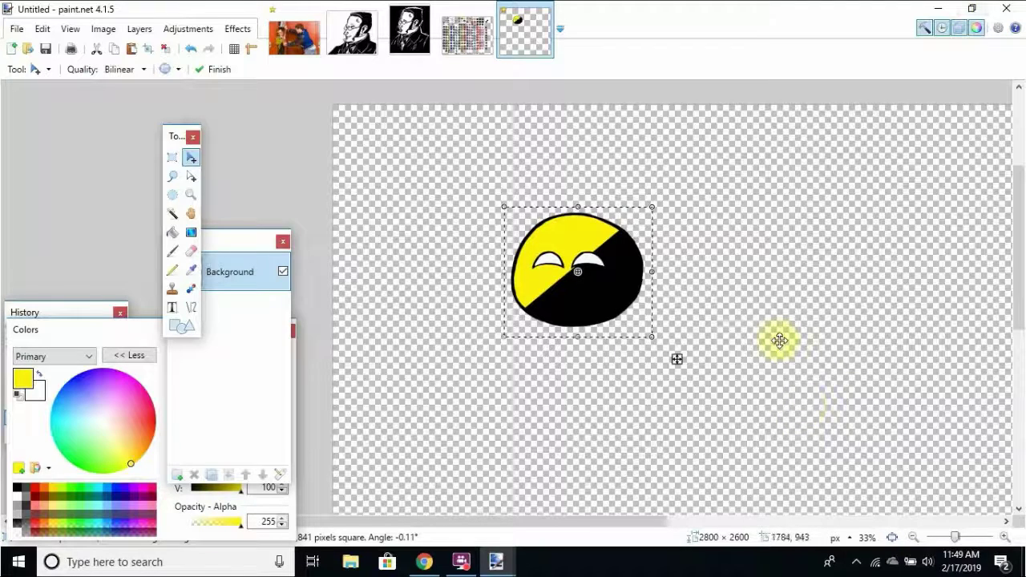
left_click_drag(676, 359, 497, 263)
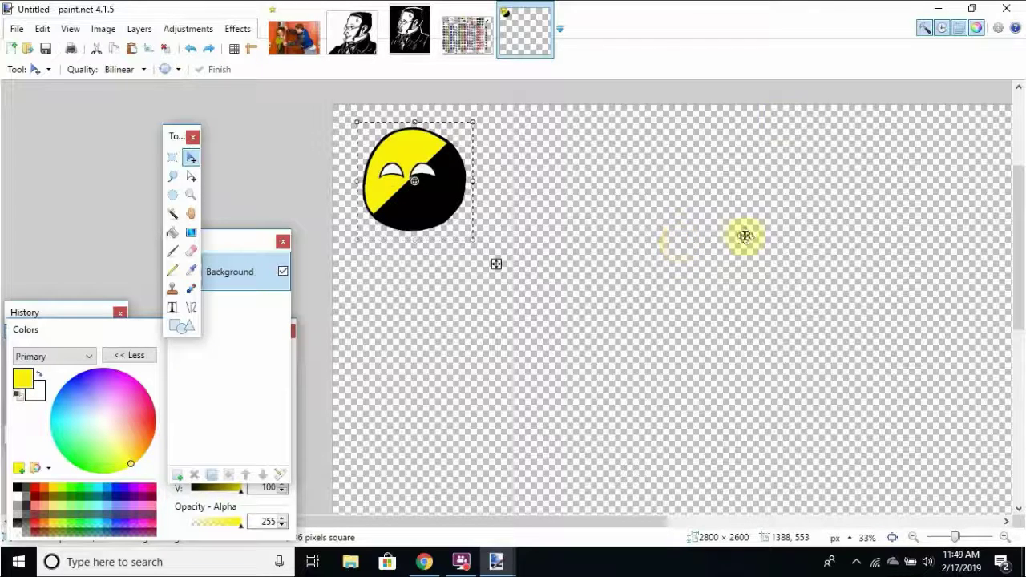
key("ctrl+d")
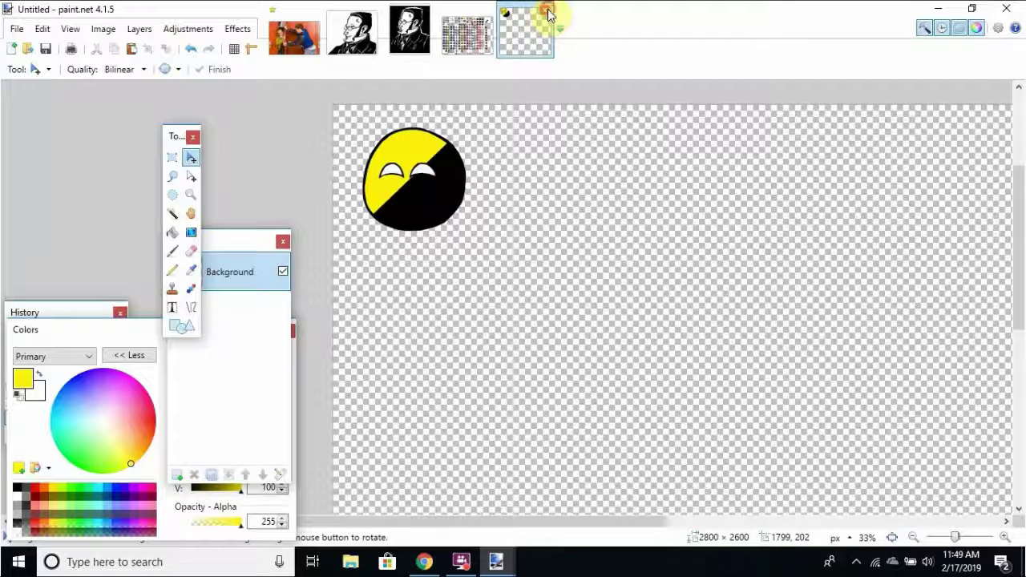
Close the untitled ball image without saving and switch to Stuffing in locker.jpg.
left_click(546, 11)
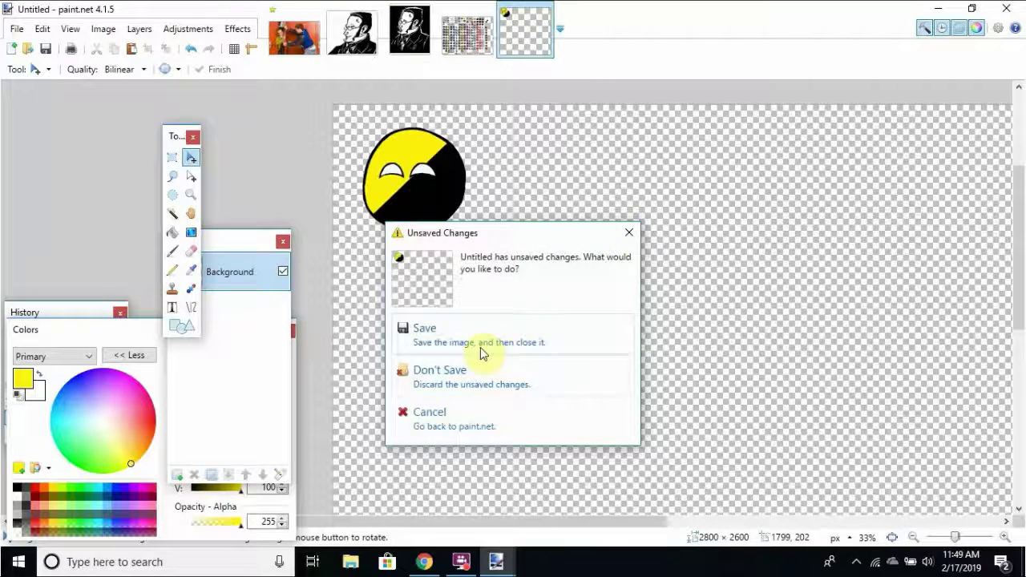
left_click(493, 372)
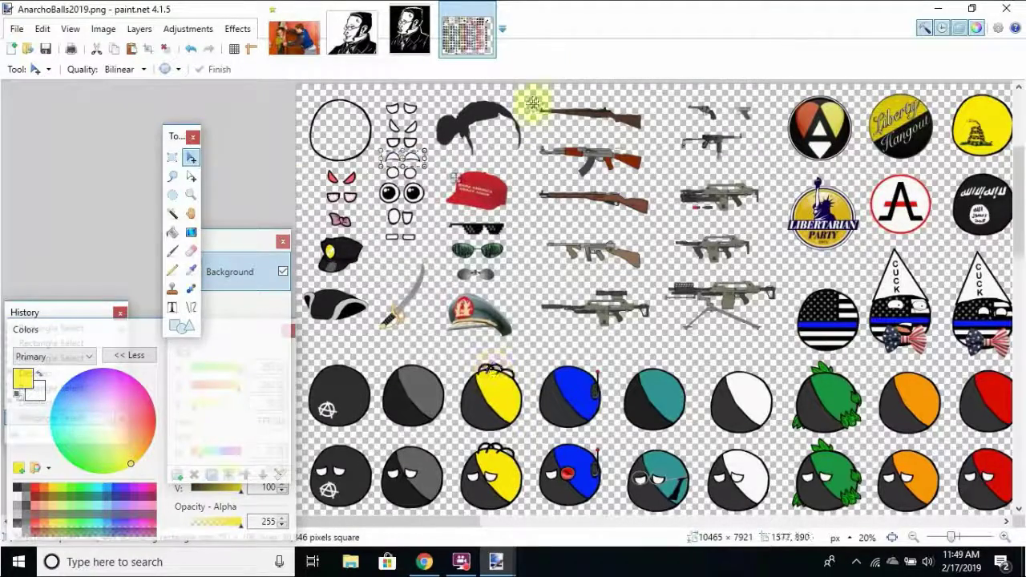
left_click(229, 240)
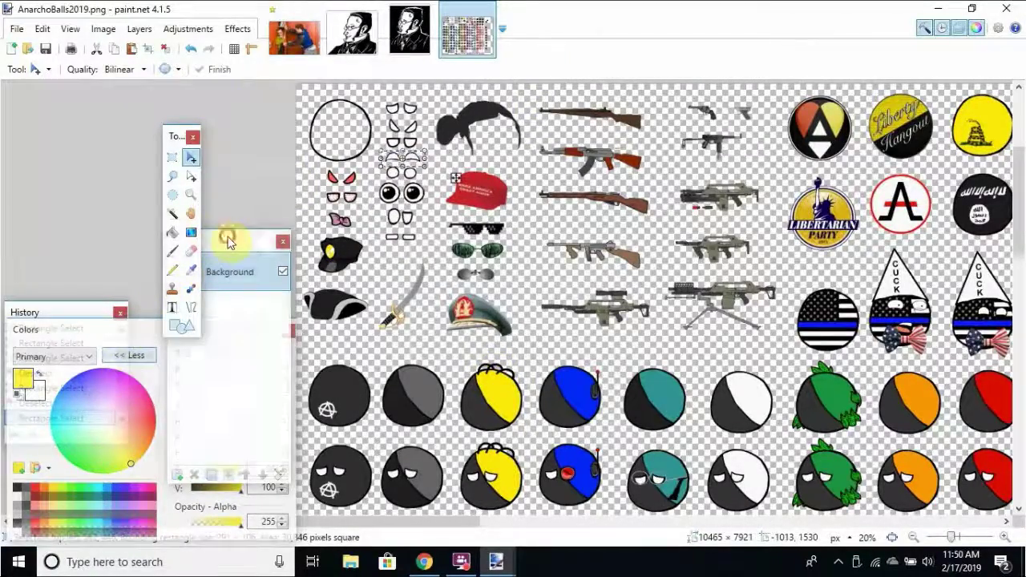
left_click_drag(229, 240, 57, 185)
left_click(303, 32)
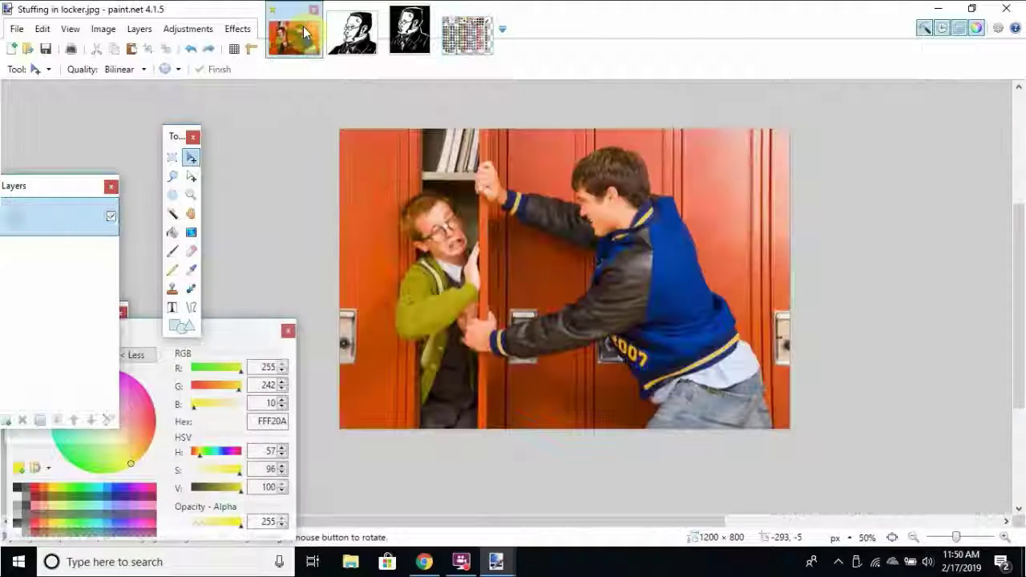
Close the Colors window and reposition the Layers and History windows below the Tools window, clear of the locker photo.
left_click(289, 331)
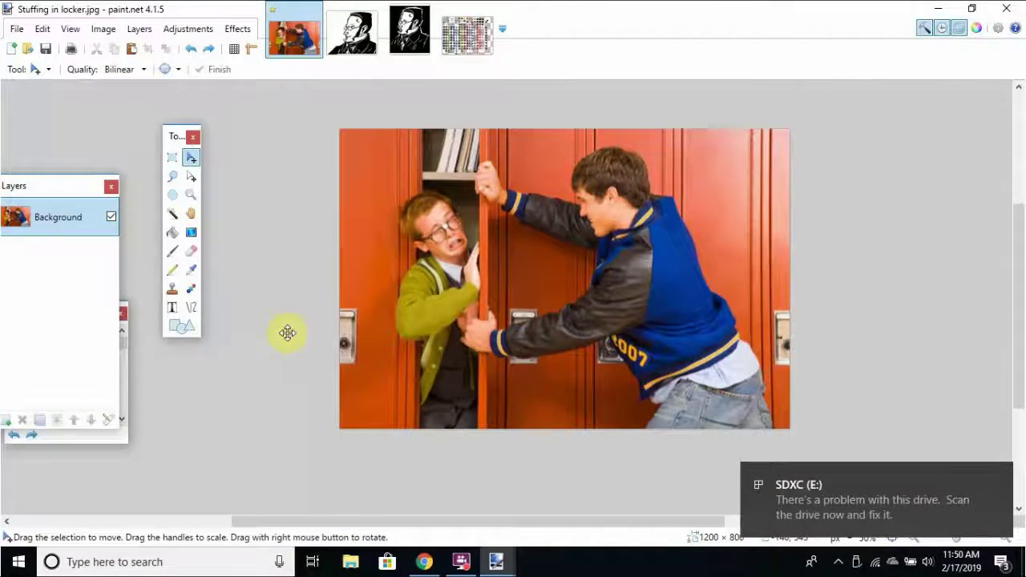
left_click(1004, 476)
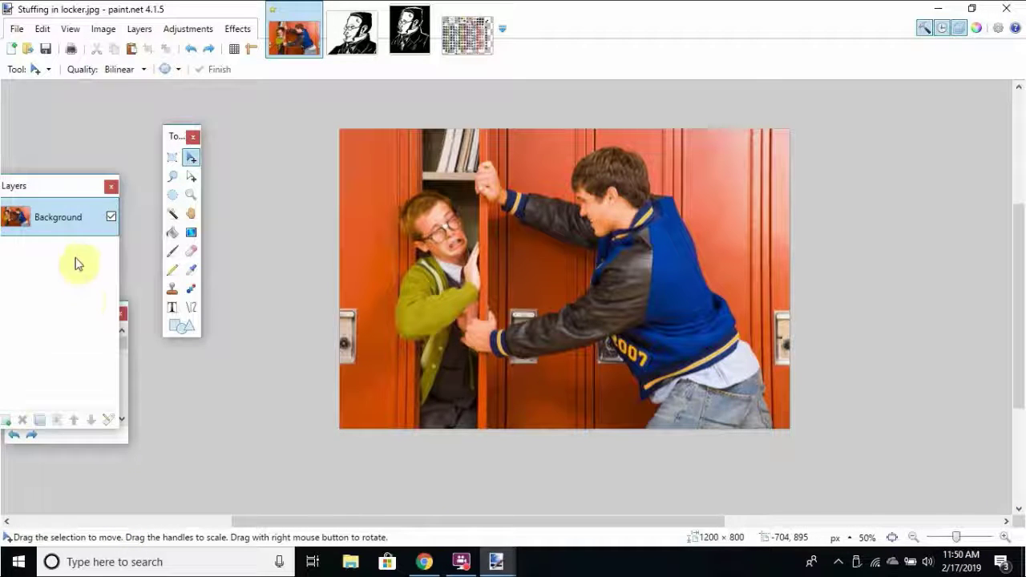
left_click_drag(69, 192, 217, 373)
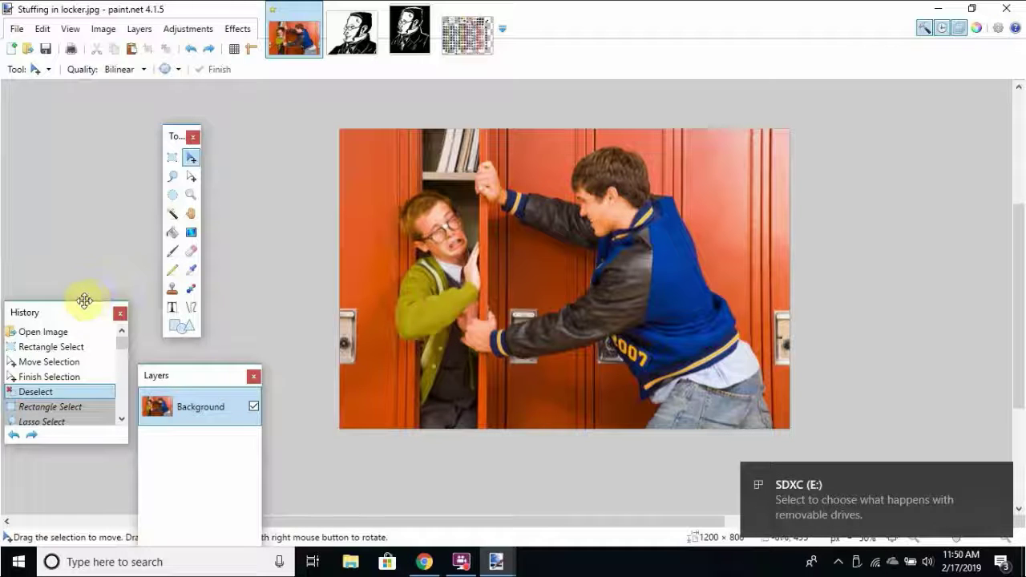
left_click_drag(84, 313, 82, 400)
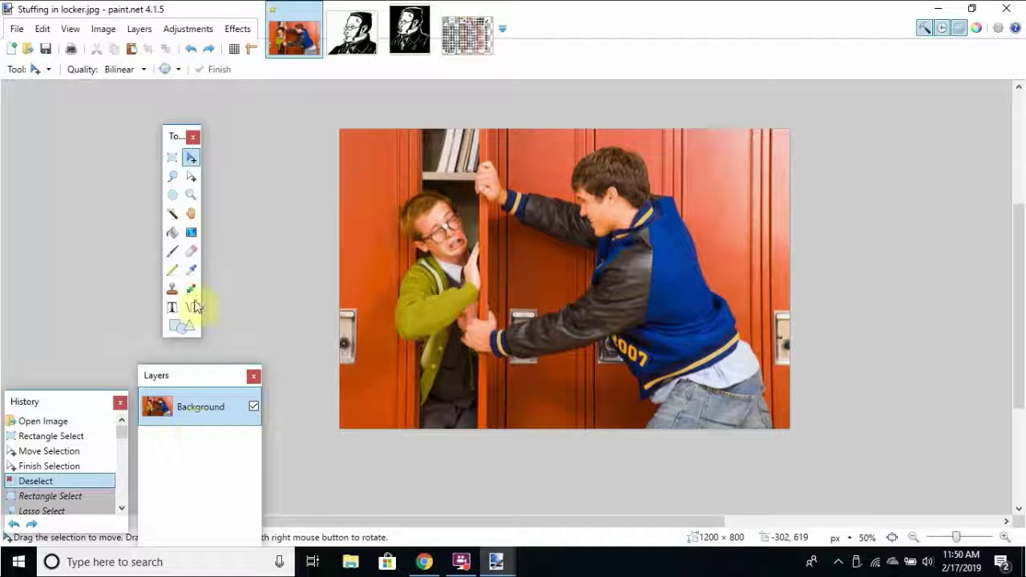
Add a new empty layer above the locker photo.
left_click(139, 28)
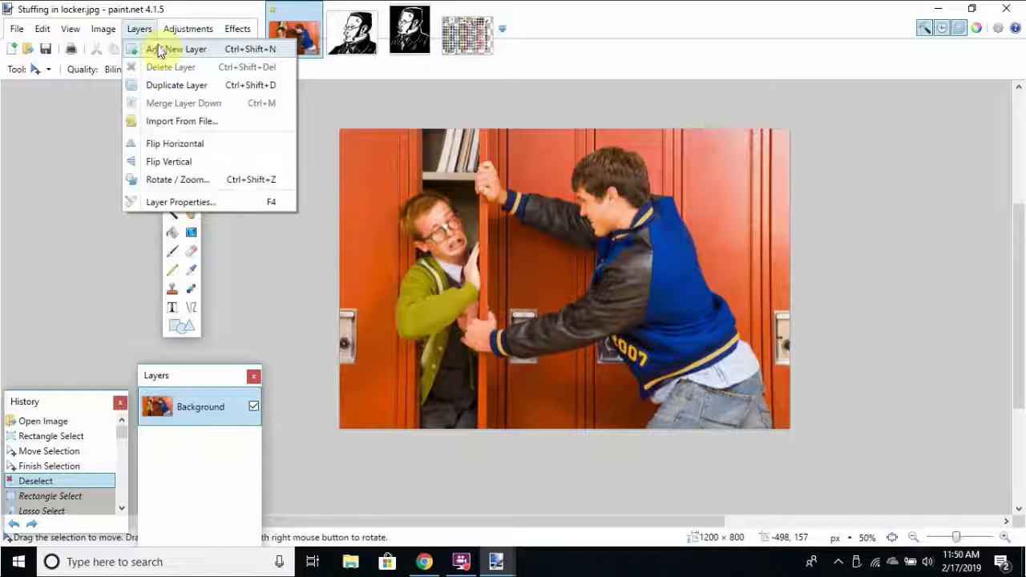
left_click(160, 50)
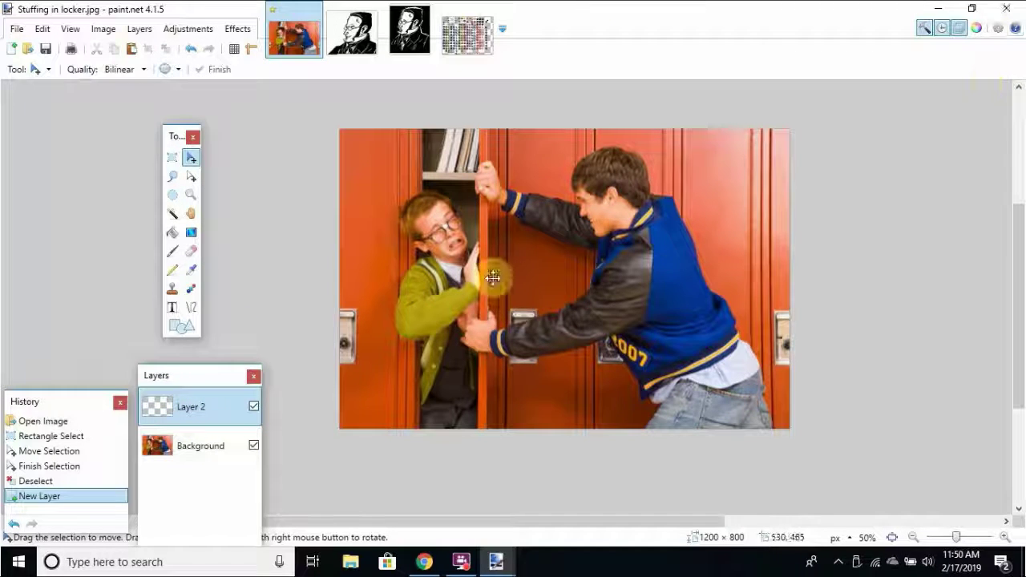
Move Layer 2 beneath the Background layer and back on top of it.
left_click(253, 406)
left_click_drag(233, 409, 237, 452)
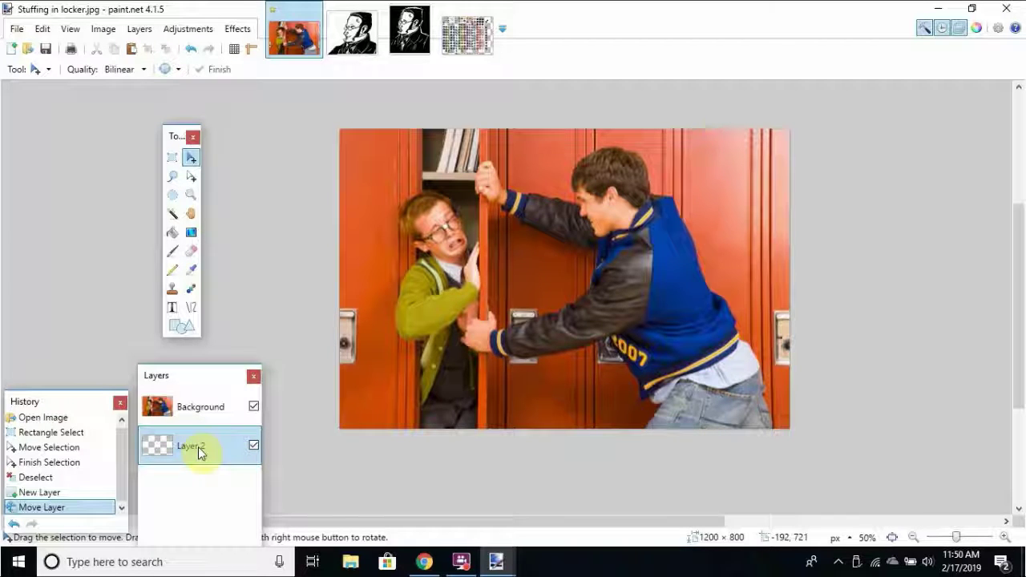
left_click_drag(199, 453, 229, 408)
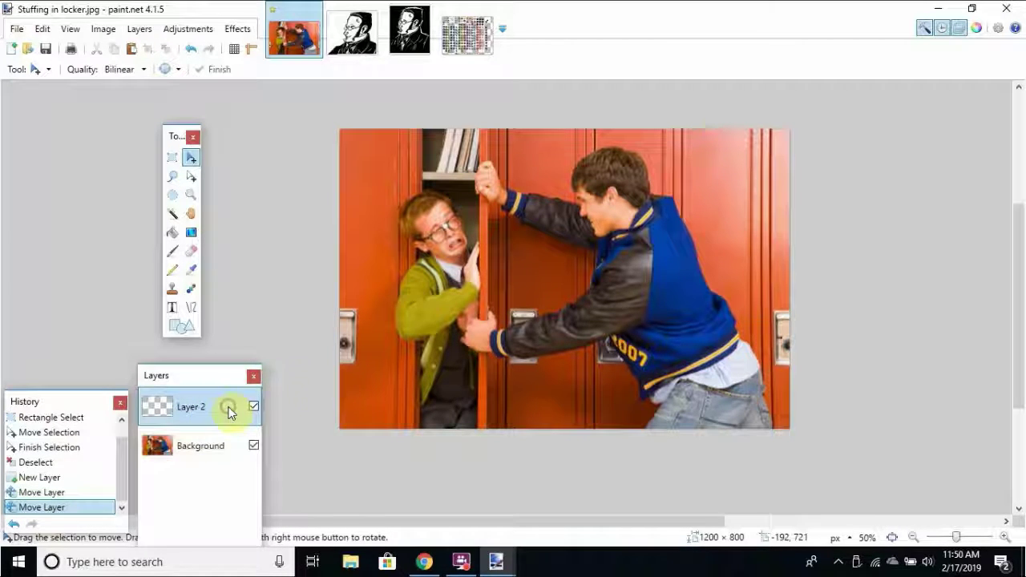
Select the entire black-on-white portrait image with a rectangle selection and return to Stuffing in locker.jpg.
left_click(352, 31)
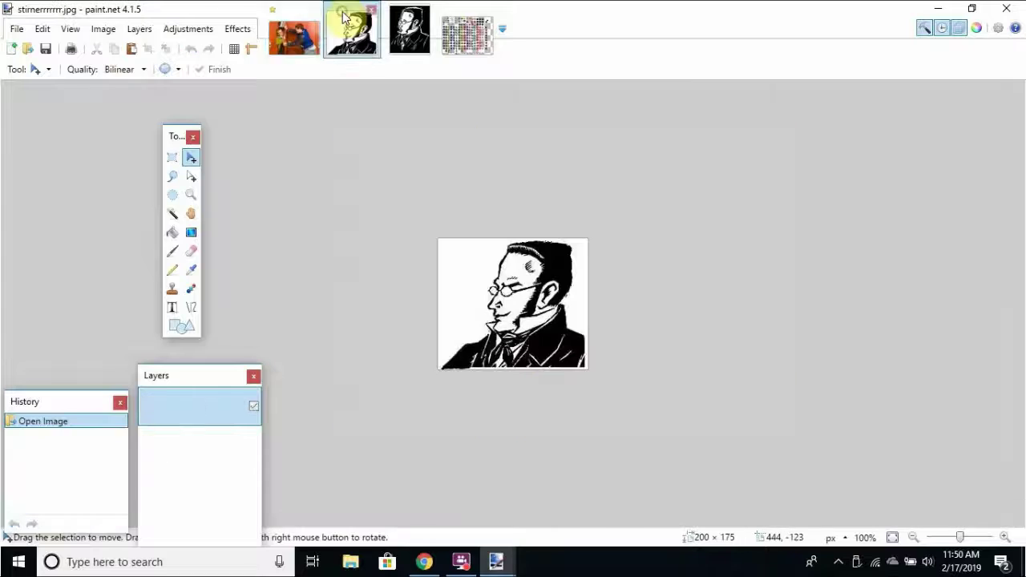
left_click(172, 157)
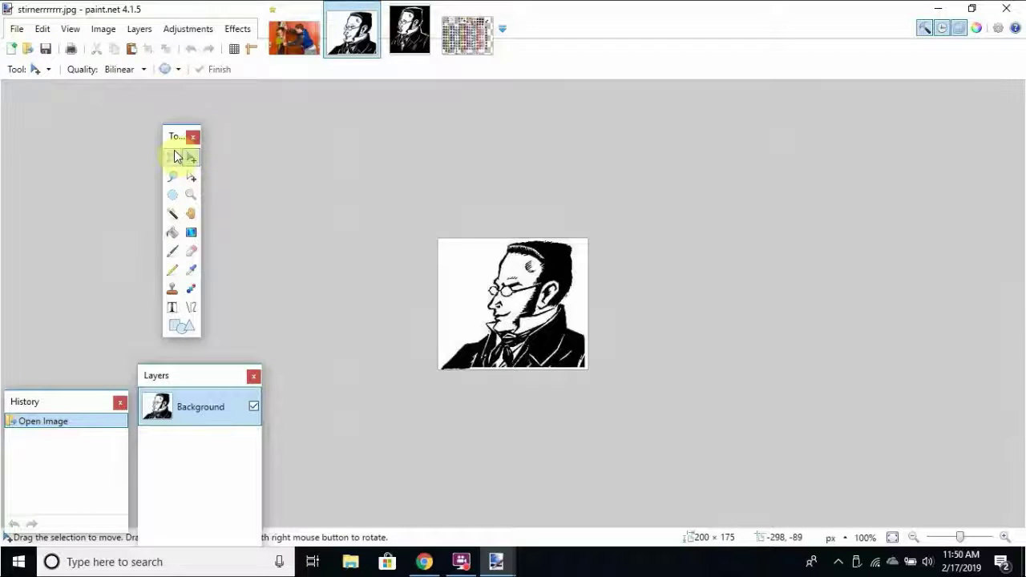
left_click_drag(437, 236, 650, 444)
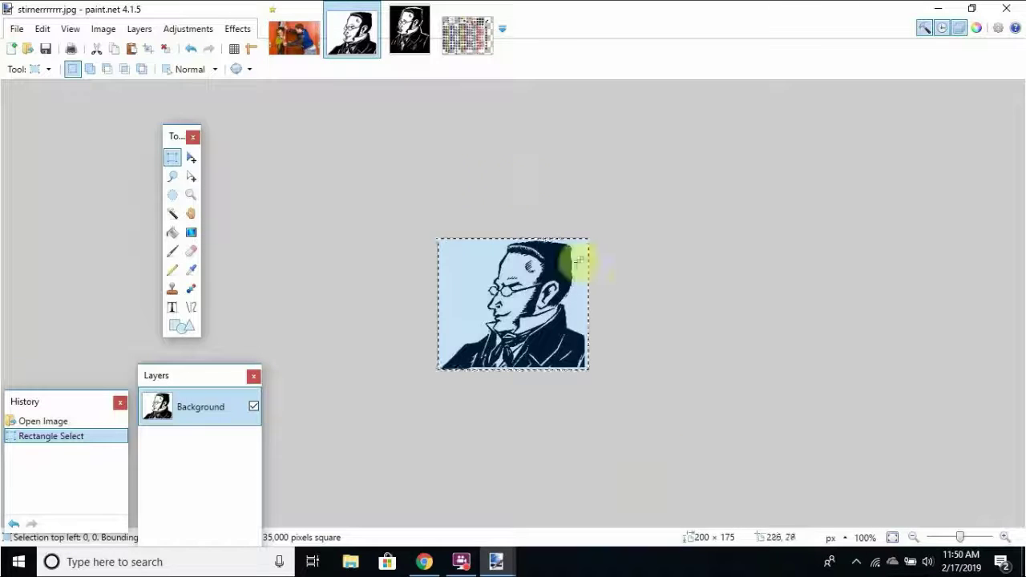
left_click(296, 27)
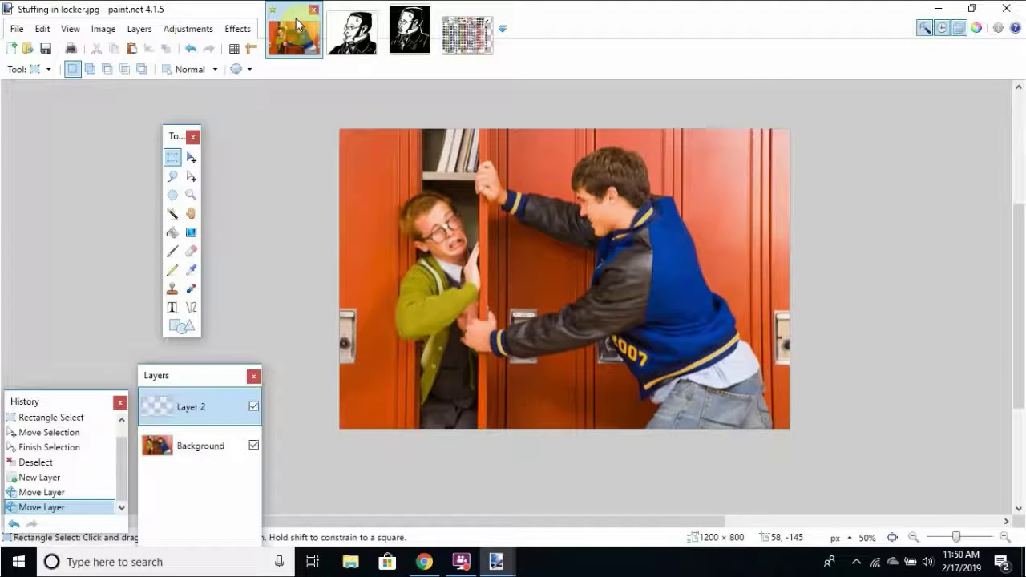
Paste the copied portrait onto Layer 2, place it between the two boys in the locker photo, and deselect it.
key("ctrl+v")
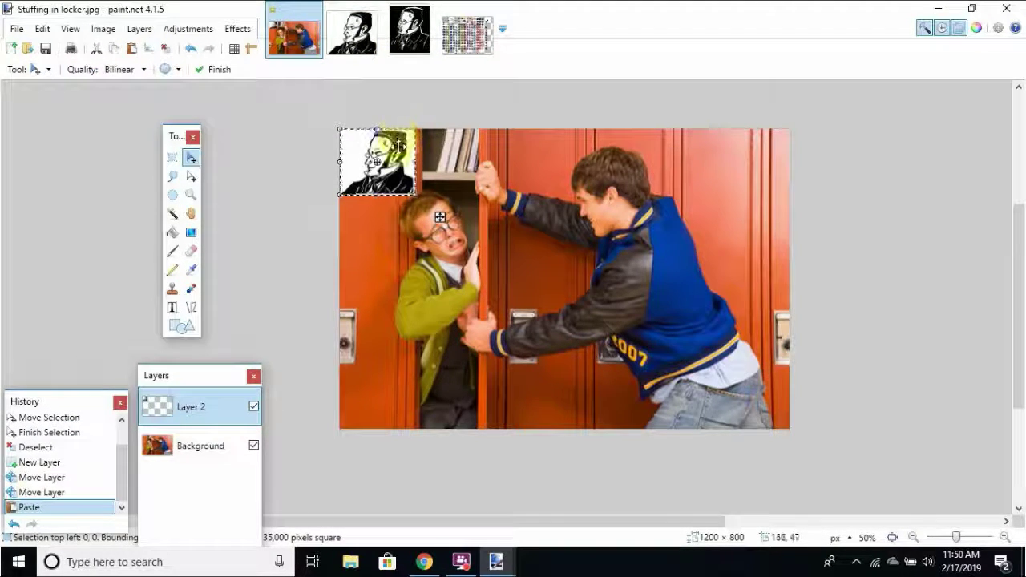
left_click_drag(373, 195, 521, 286)
key("ctrl+d")
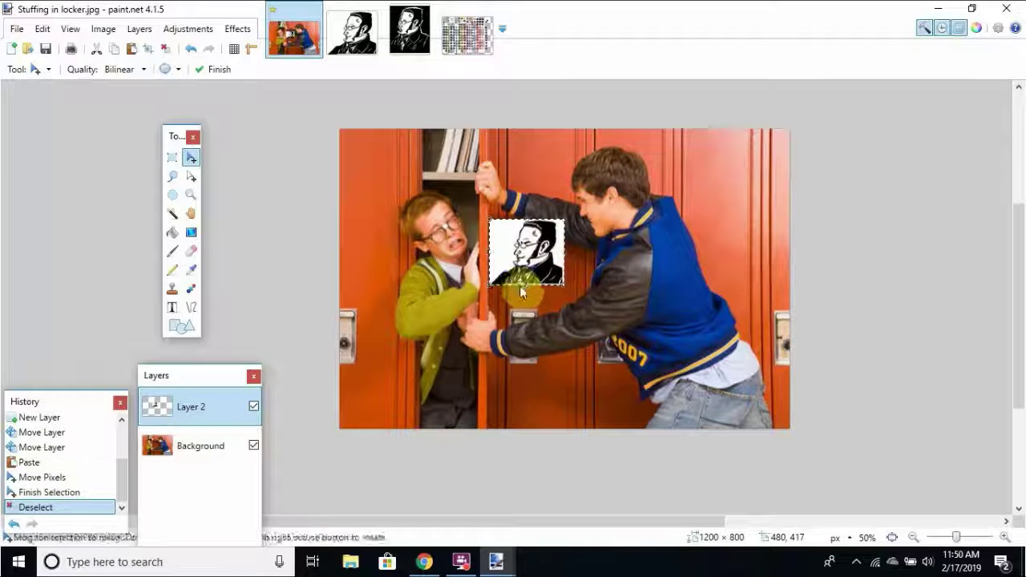
Move Layer 2 beneath the Background layer, shift all its pixels slightly down and left, deselect, and bring the layer back on top.
left_click_drag(200, 411, 196, 558)
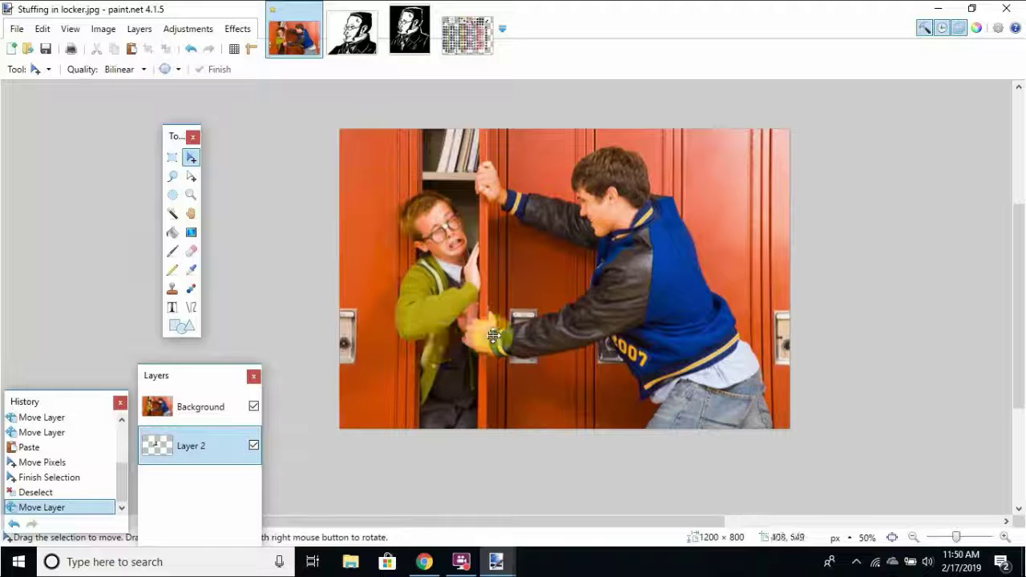
key("ctrl+a")
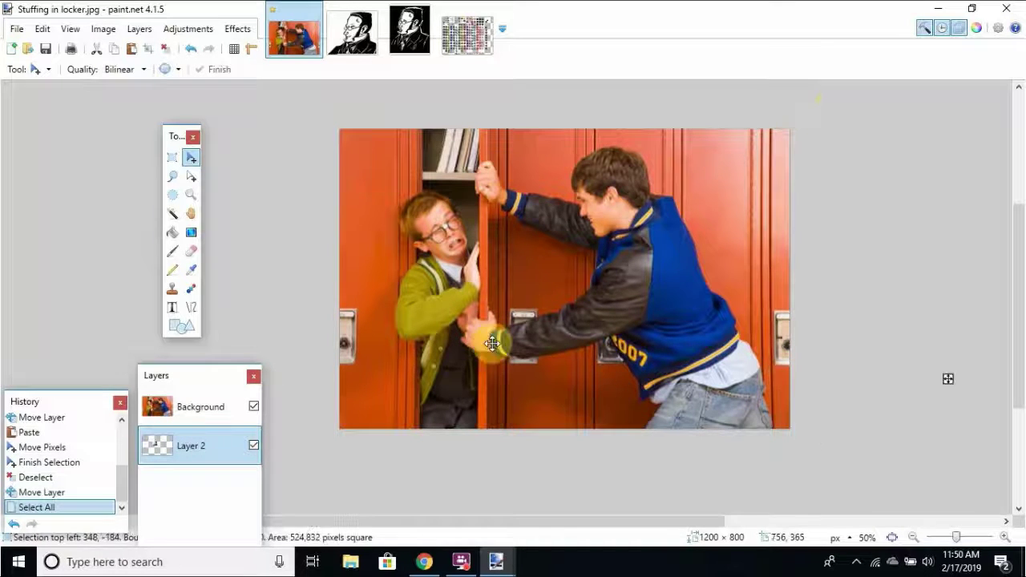
left_click_drag(492, 335, 474, 344)
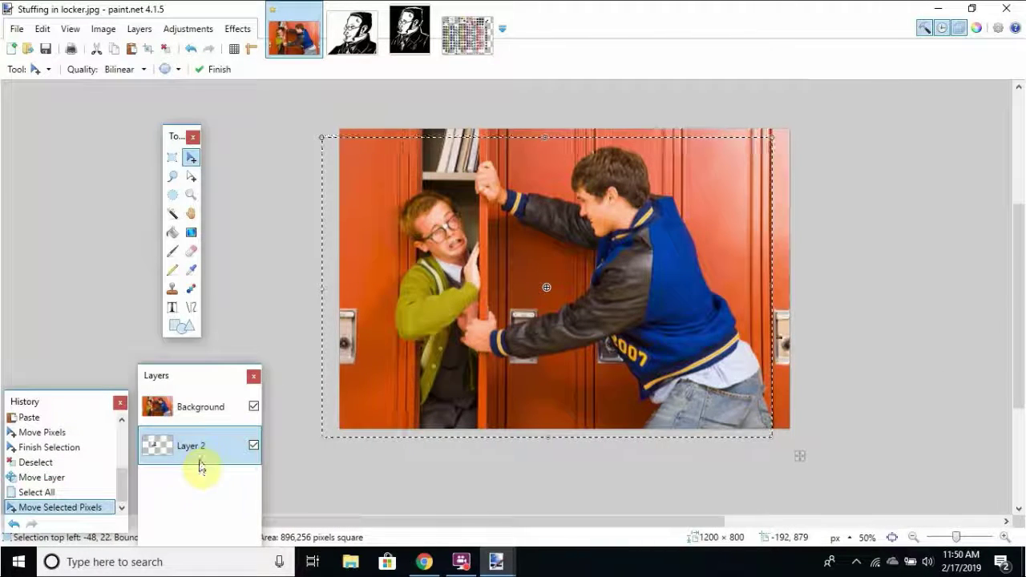
key("ctrl+d")
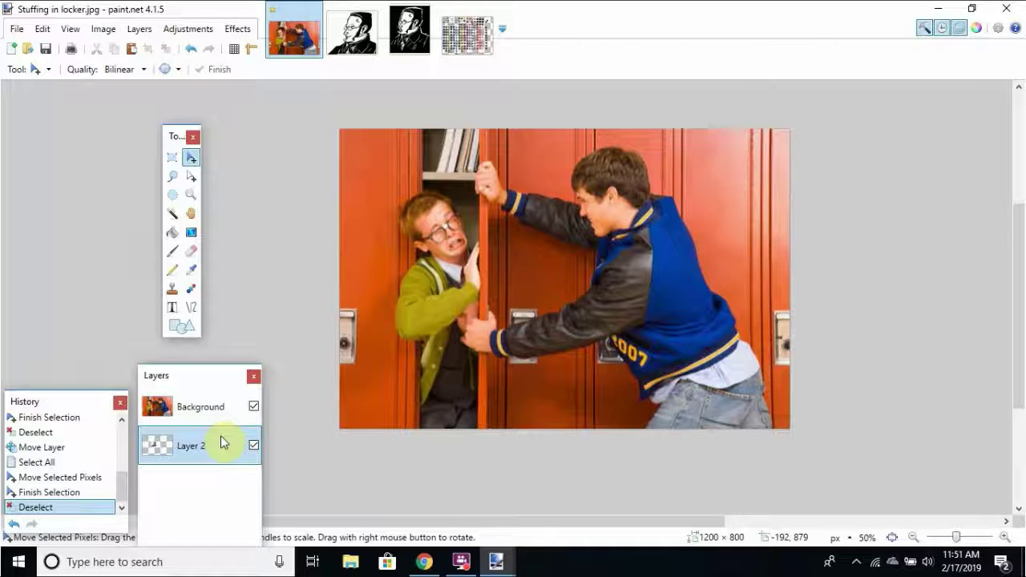
left_click_drag(221, 436, 208, 387)
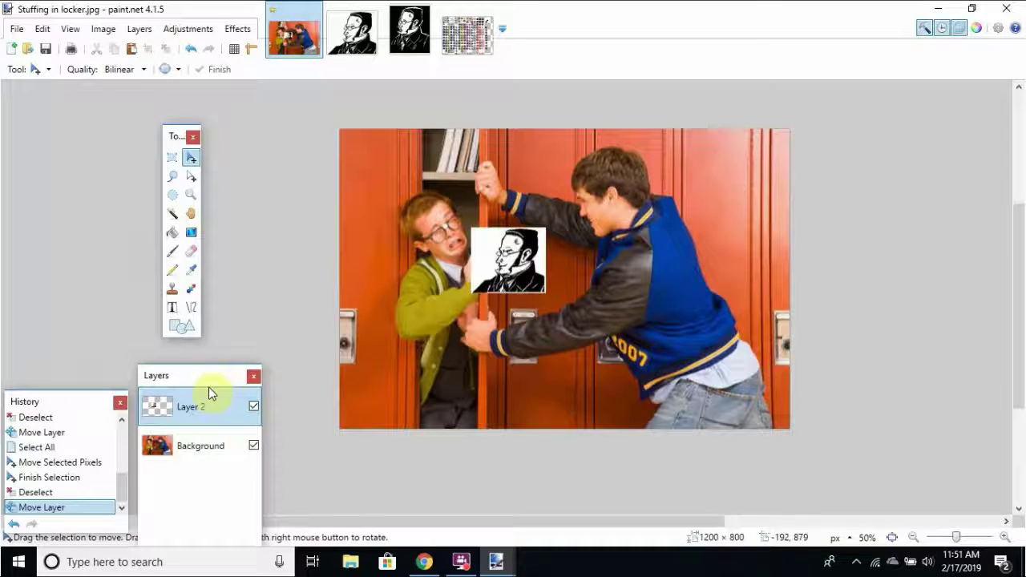
Undo the layer moves, the pixel shift and the portrait paste, back to the empty Layer 2 on top.
key("ctrl+z")
key("ctrl+z")
key("ctrl+z")
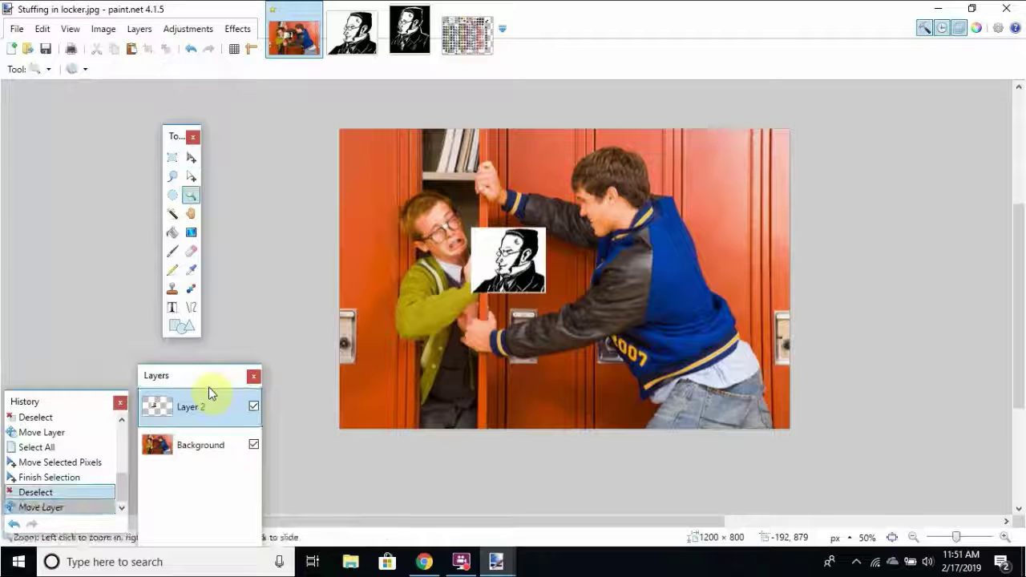
key("ctrl+z")
key("ctrl+z")
key("ctrl+z")
key("ctrl+z")
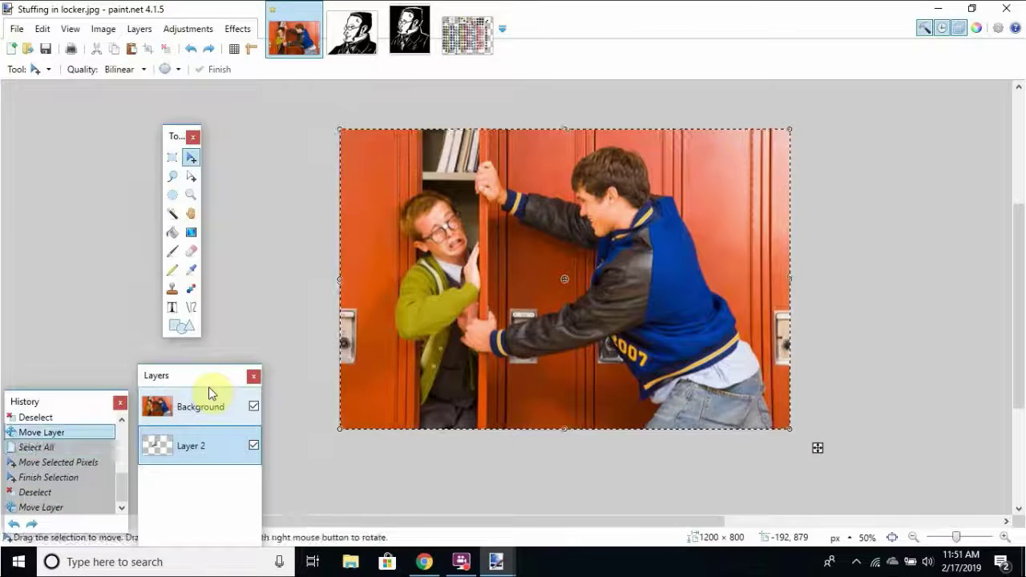
key("ctrl+z")
key("ctrl+z")
key("ctrl+z")
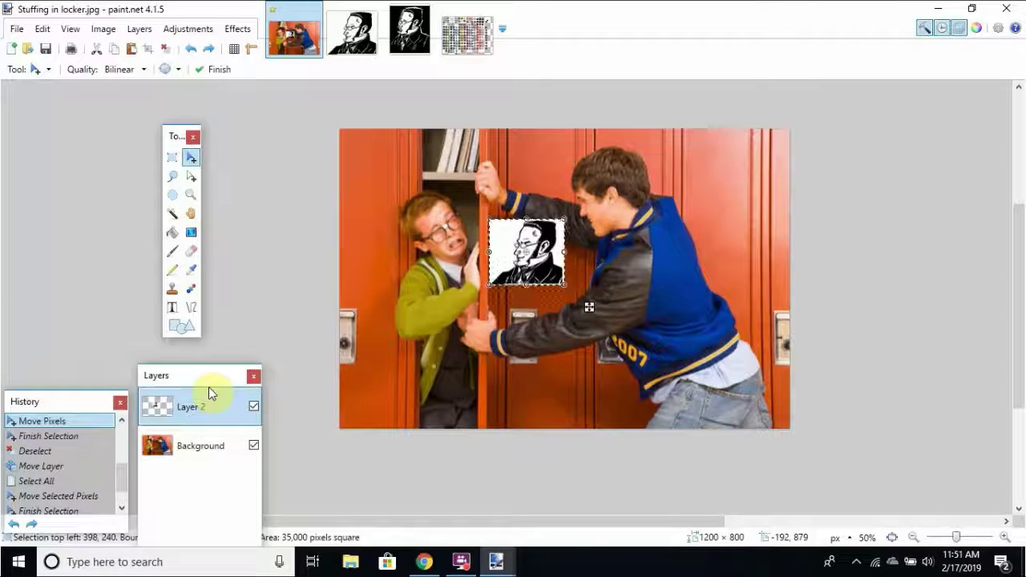
key("ctrl+z")
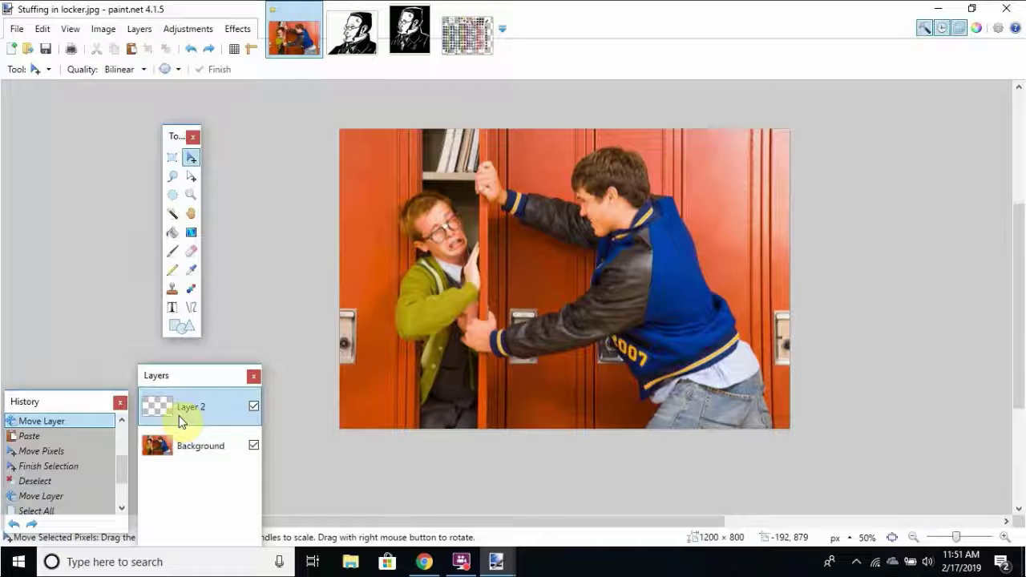
Switch to sad stirner.jpg, choose the Line/Curve tool and set the primary color to white.
left_click(409, 36)
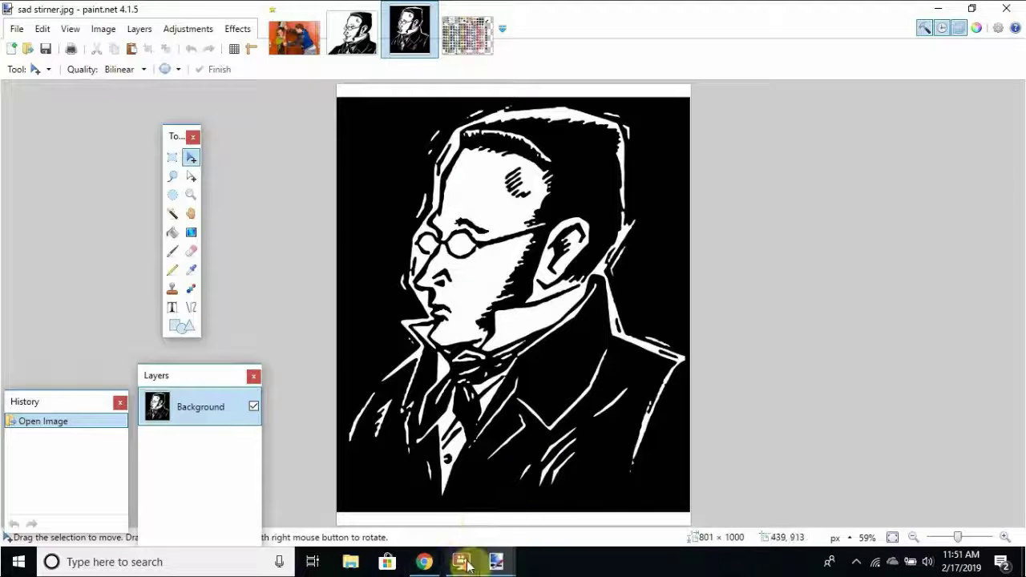
mouse_move(469, 566)
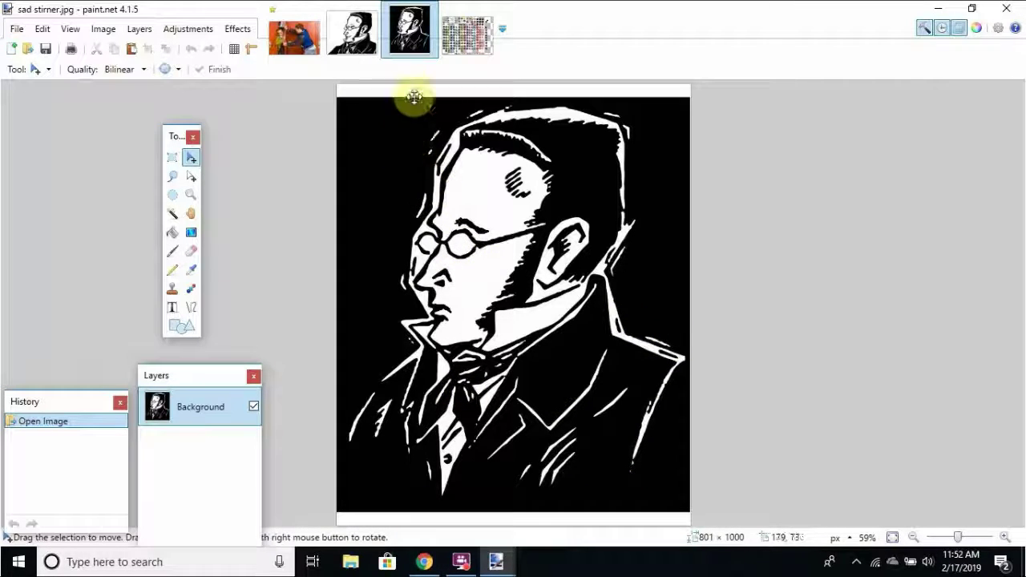
left_click(368, 169)
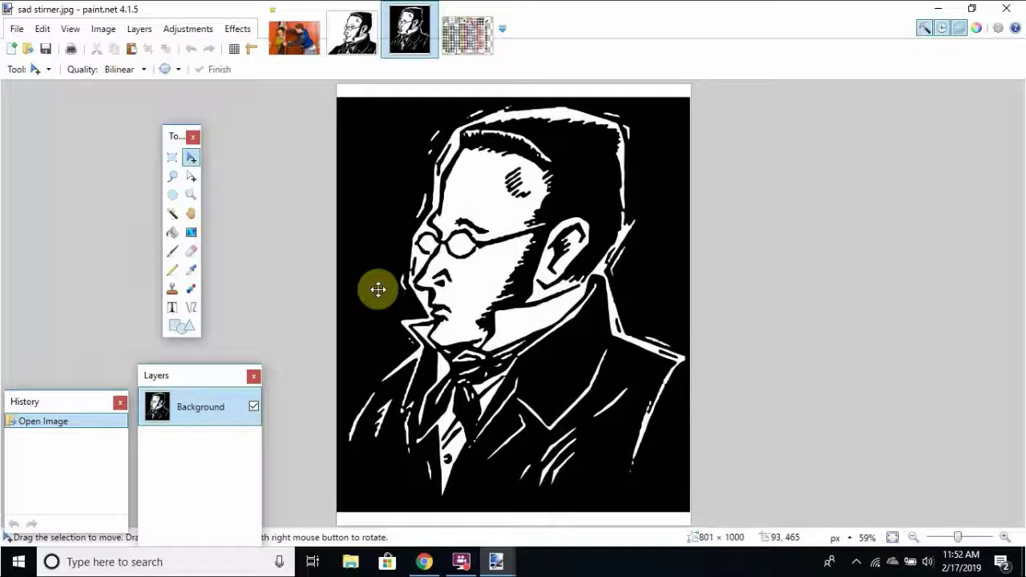
left_click(192, 309)
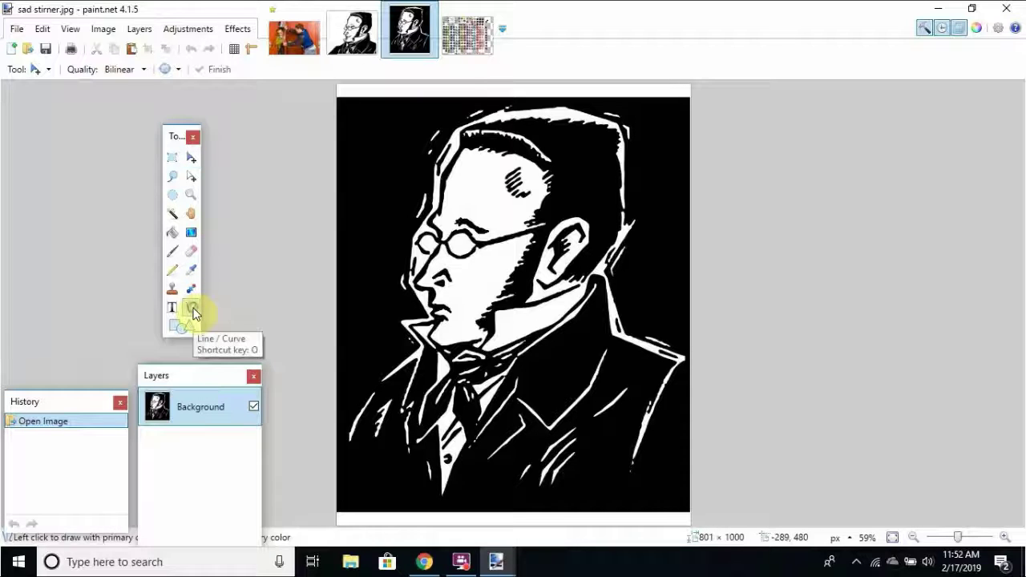
left_click(978, 31)
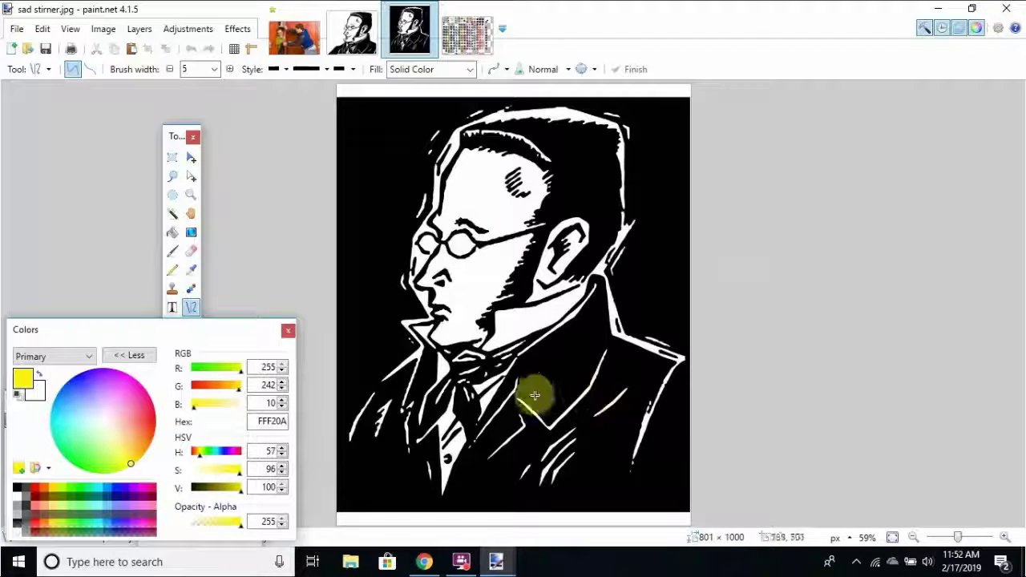
left_click(15, 501)
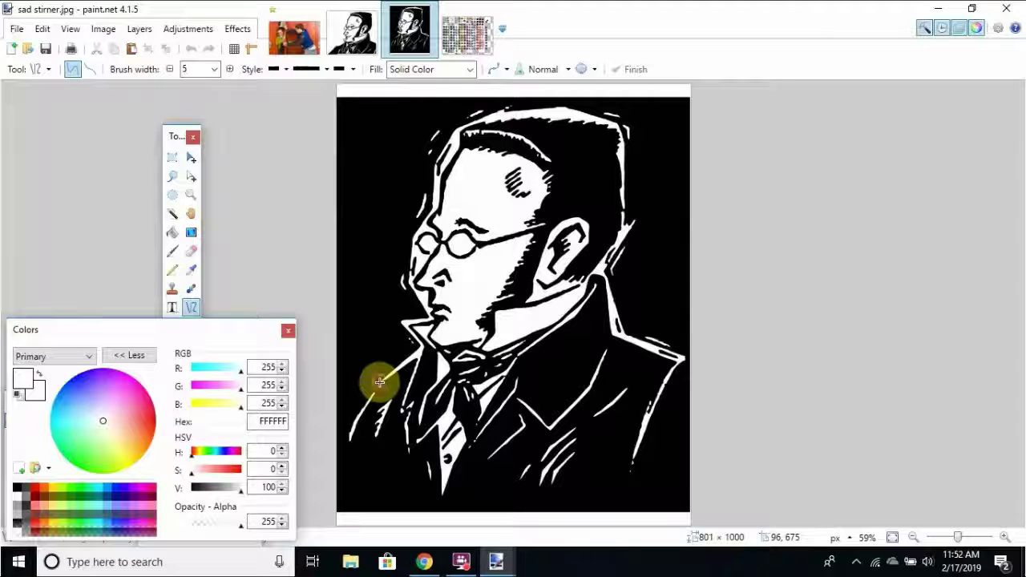
Try white strokes across the gap in the portrait's left shoulder outline, moving the Colors window lower and switching from Line/Curve to the Paintbrush.
mouse_move(380, 382)
left_mouse_down()
mouse_move(344, 414)
mouse_move(347, 433)
left_mouse_up()
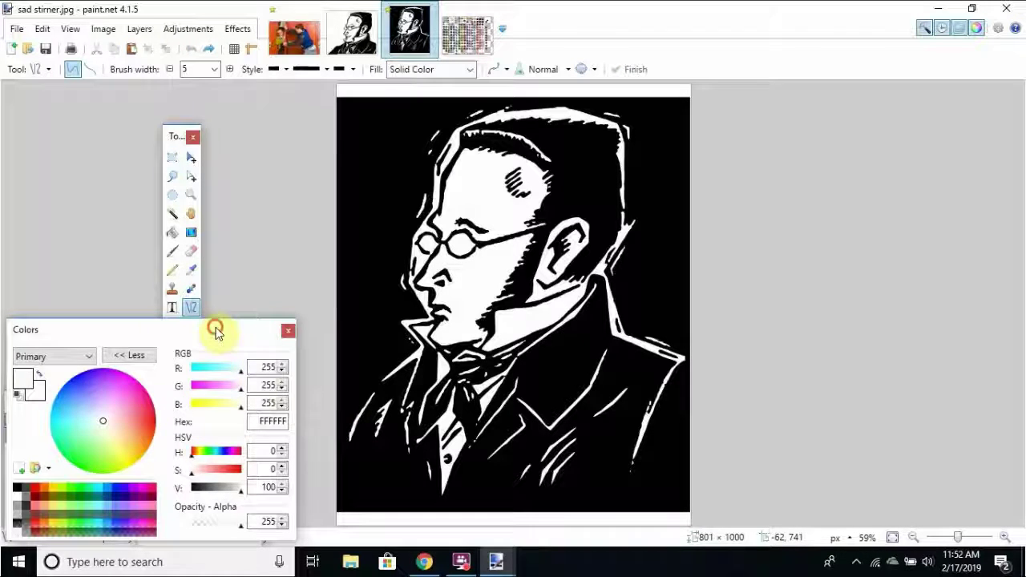
left_click_drag(215, 326, 164, 407)
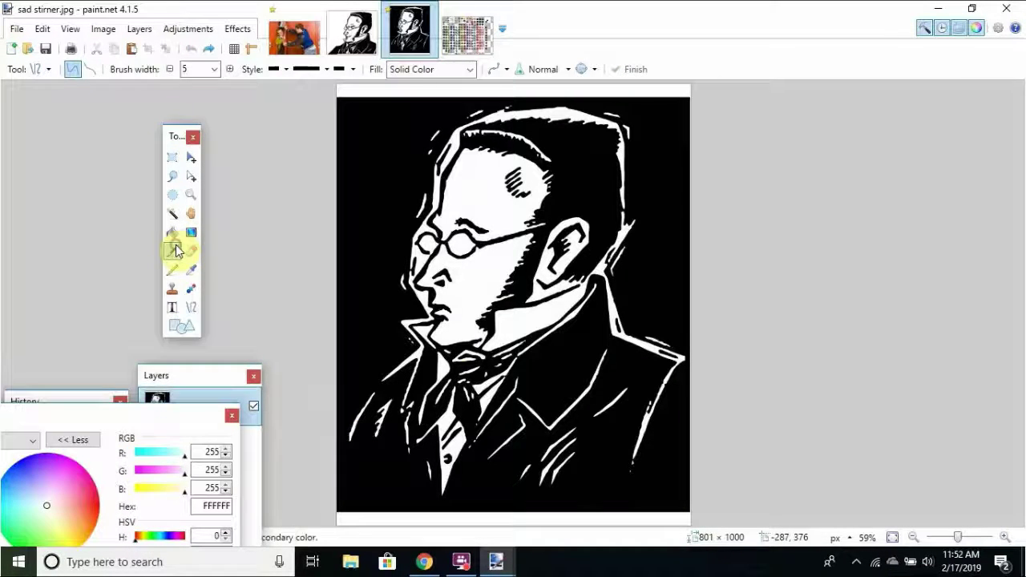
left_click(172, 250)
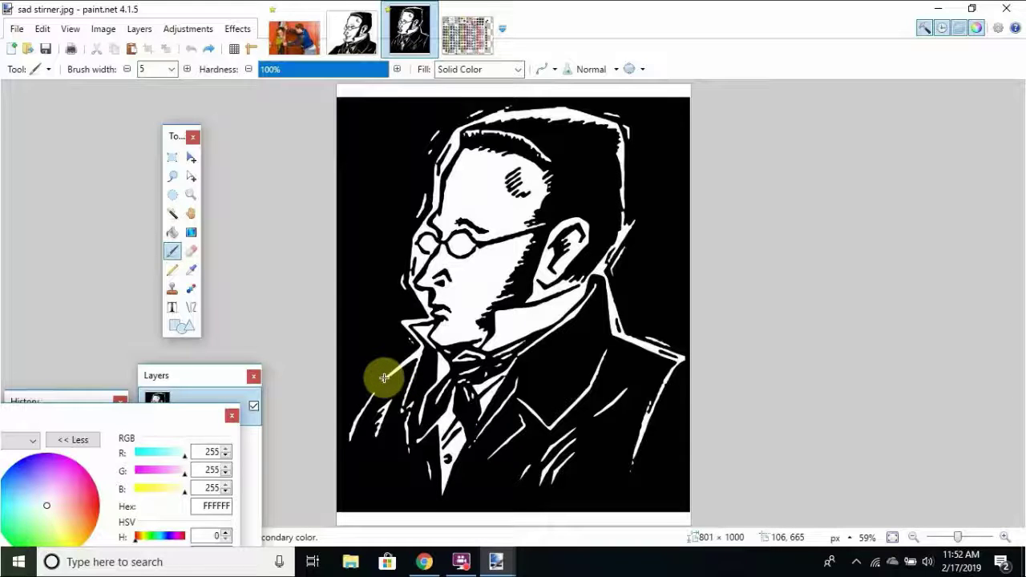
left_click(384, 378)
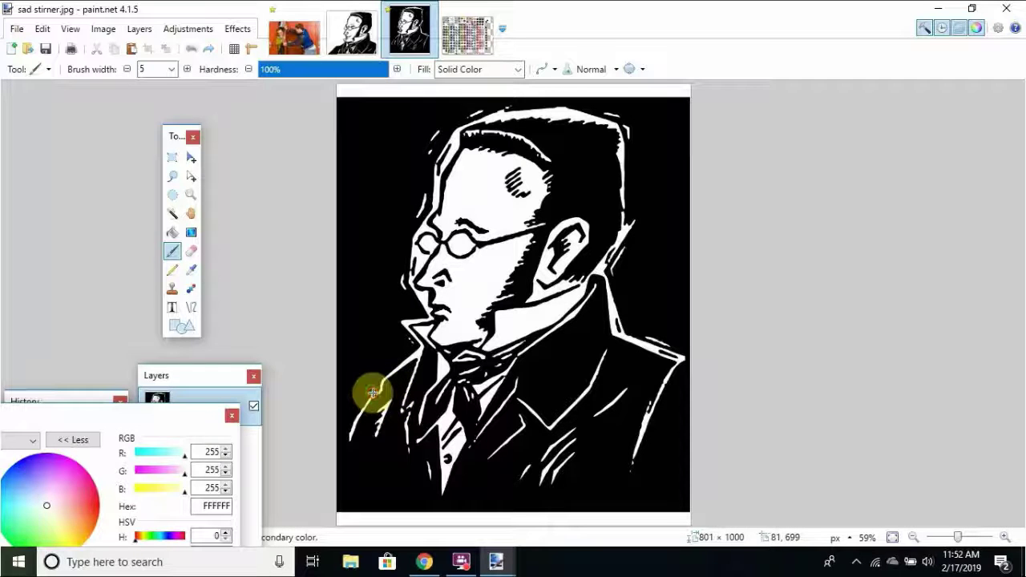
key("ctrl+z")
Paint a white outline from the gap in the portrait's left shoulder down the arm to the bottom edge of the black area.
left_click(1005, 536)
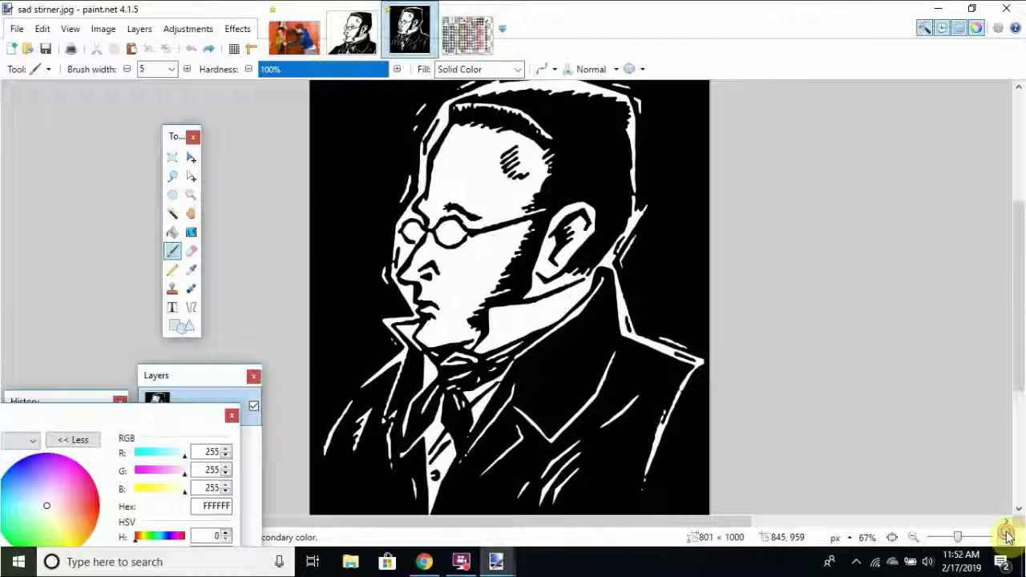
left_click(1005, 537)
left_click(1005, 537)
left_click_drag(648, 524, 497, 522)
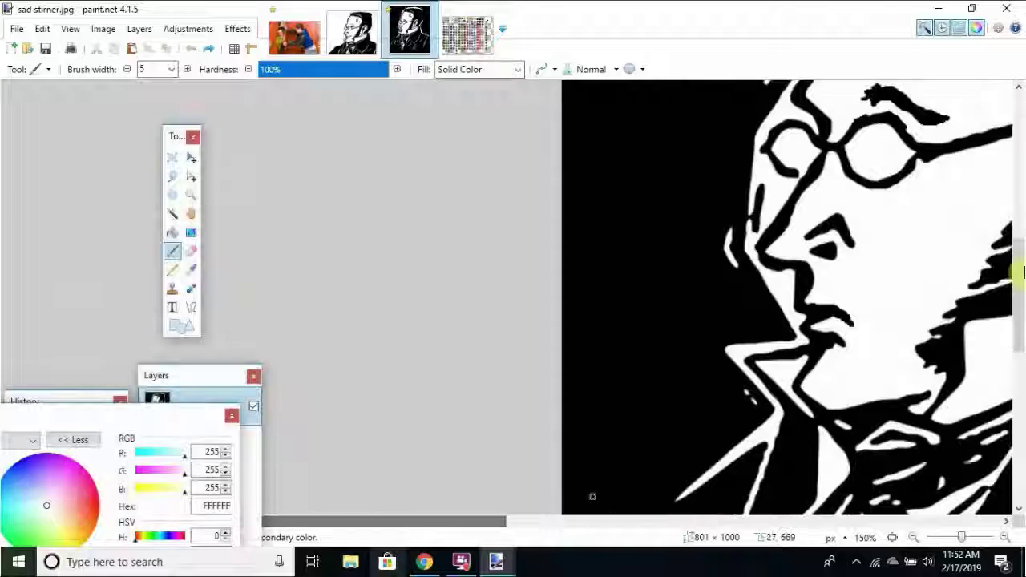
left_click_drag(1020, 253, 1020, 305)
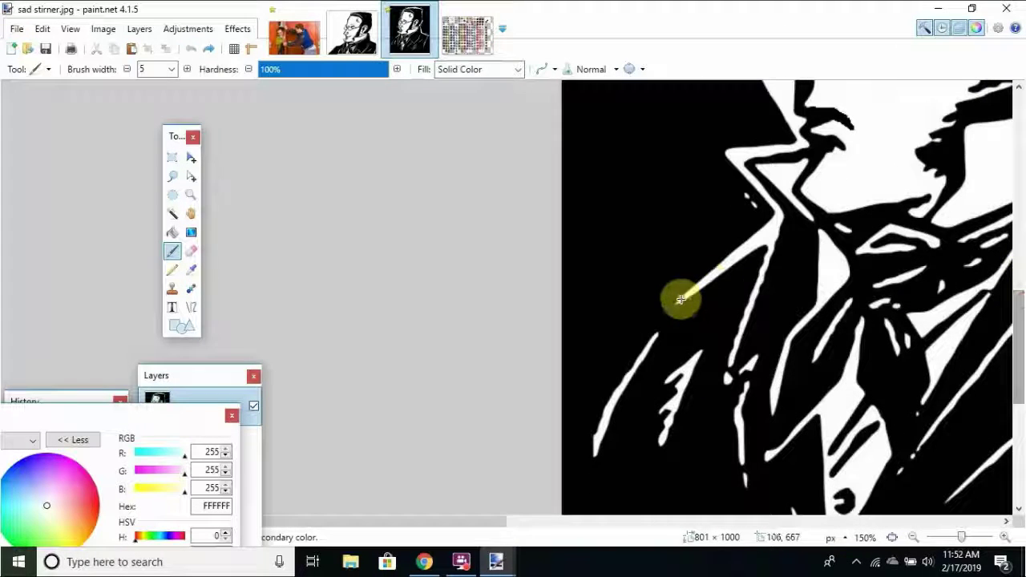
mouse_move(675, 301)
left_mouse_down()
mouse_move(660, 348)
mouse_move(607, 419)
mouse_move(588, 543)
mouse_move(607, 530)
left_mouse_up()
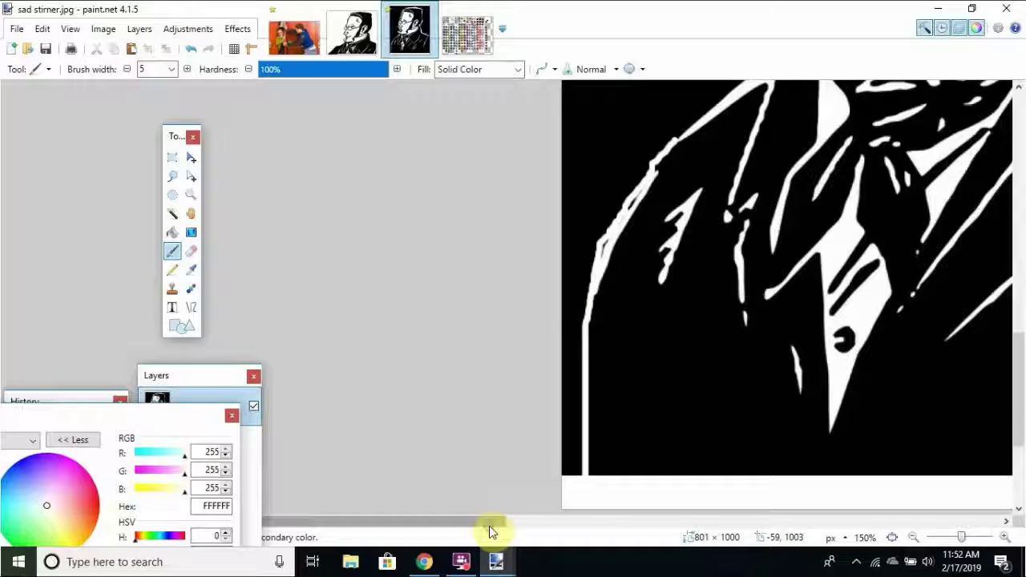
Extend the white outline of the portrait's right arm down to the bottom edge of the black area.
left_click_drag(490, 532, 613, 522)
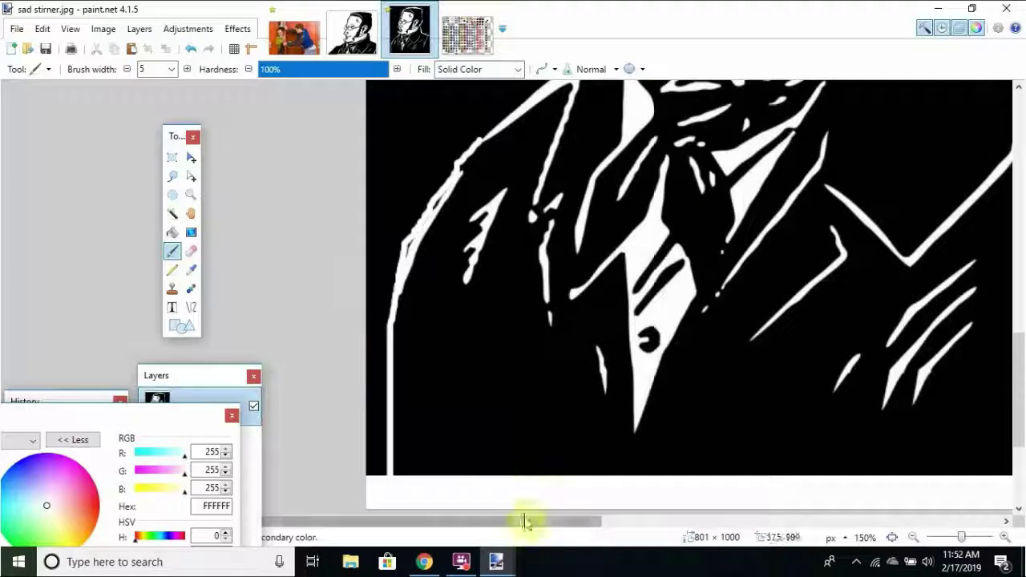
left_click_drag(525, 521, 753, 560)
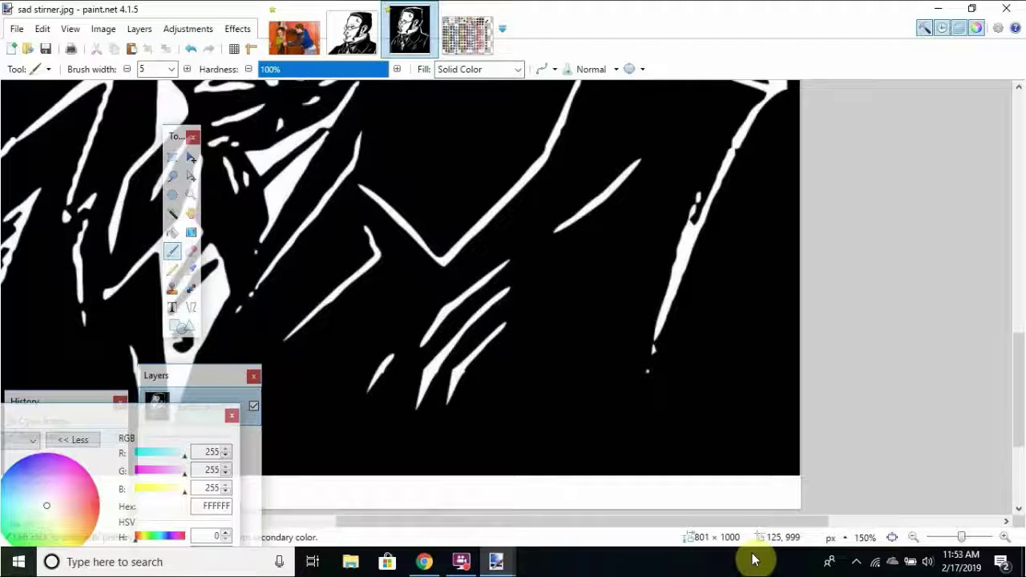
left_click_drag(1022, 437, 1020, 481)
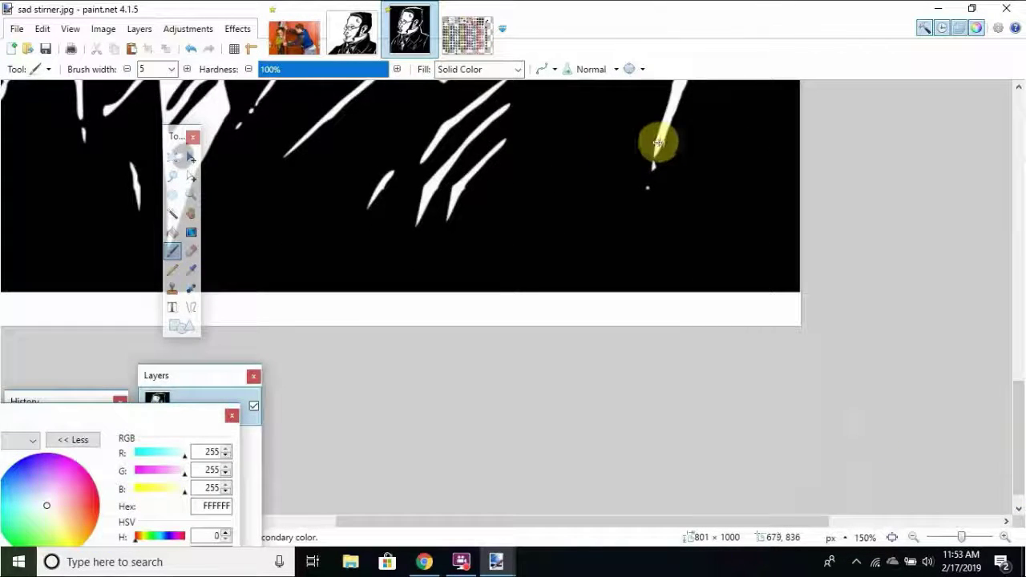
mouse_move(658, 143)
left_mouse_down()
mouse_move(669, 153)
mouse_move(609, 302)
mouse_move(564, 373)
left_mouse_up()
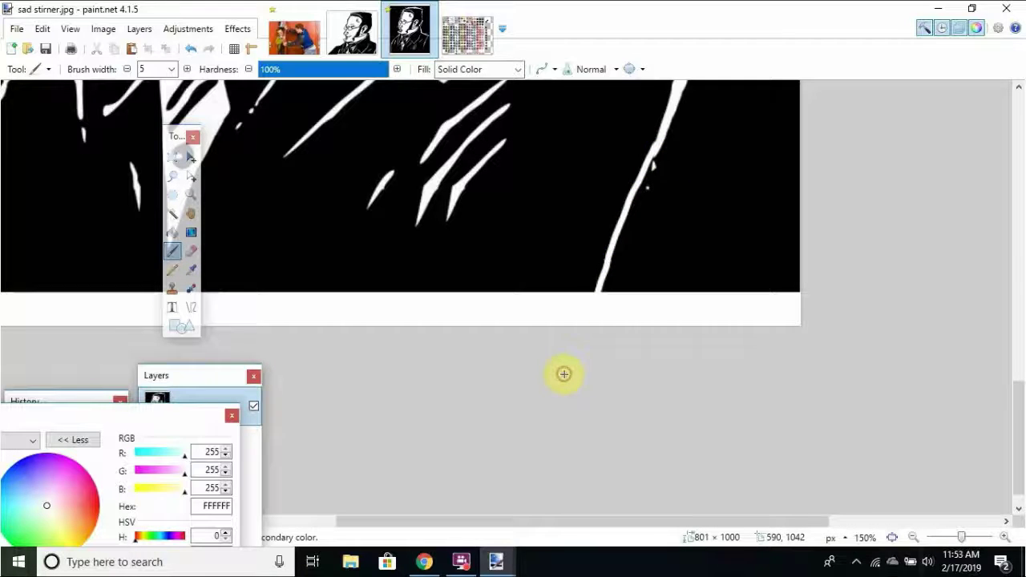
Add a white stroke joining the loose mark to the right shoulder outline, and close the outline gap behind the head.
left_click_drag(1017, 420, 975, 340)
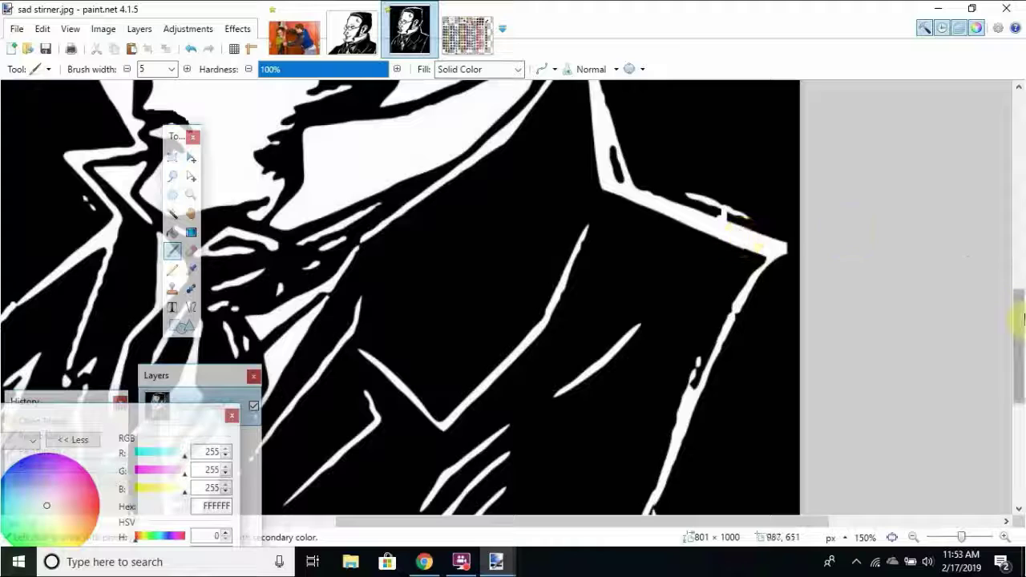
left_click_drag(1015, 327, 1022, 228)
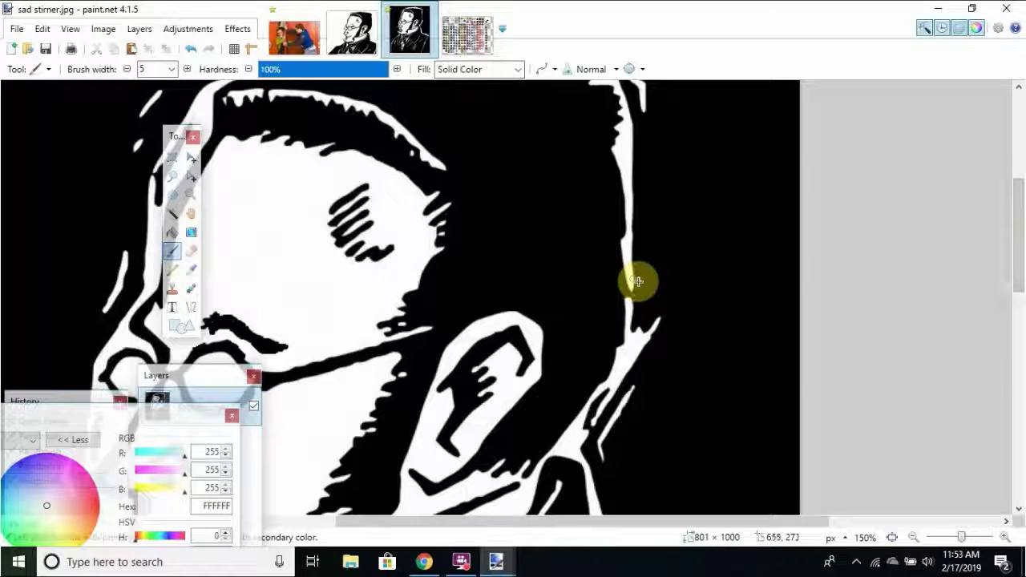
mouse_move(631, 283)
left_mouse_down()
mouse_move(634, 319)
mouse_move(630, 305)
left_mouse_up()
Paint over the black break in the face's front outline just below the spectacles with white.
left_click_drag(1018, 286, 1022, 213)
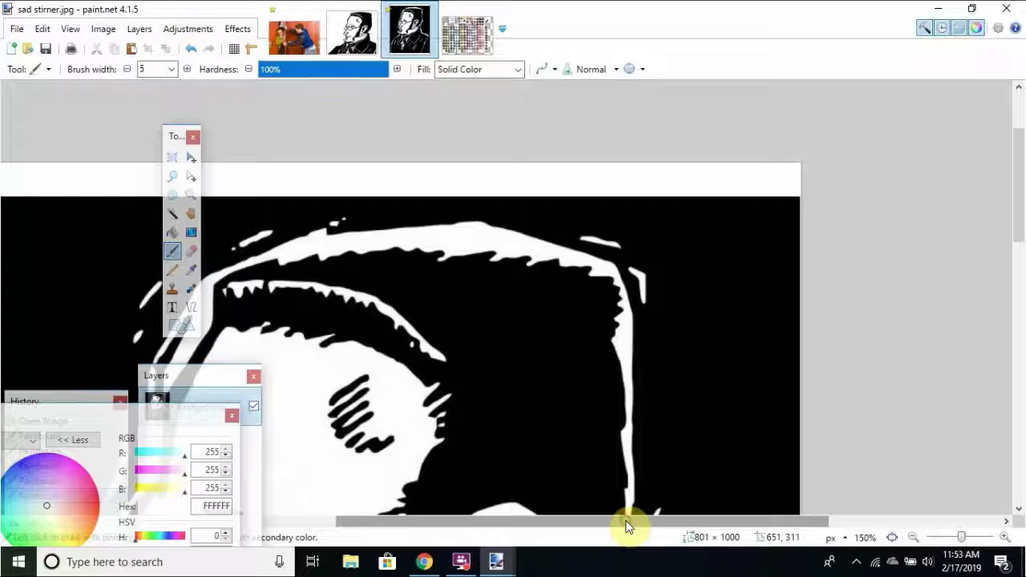
left_click_drag(626, 521, 477, 562)
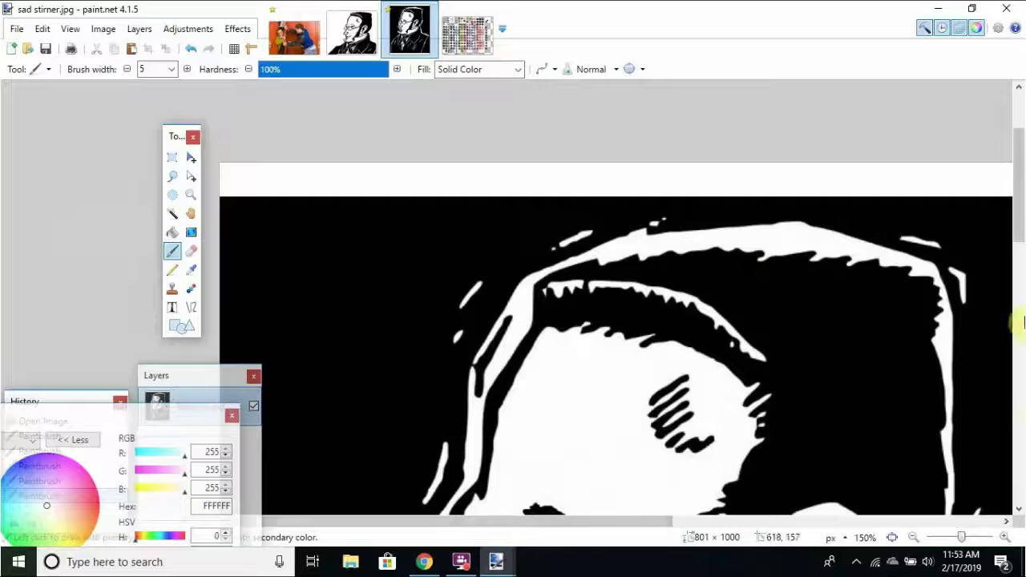
left_click_drag(1020, 206, 1018, 280)
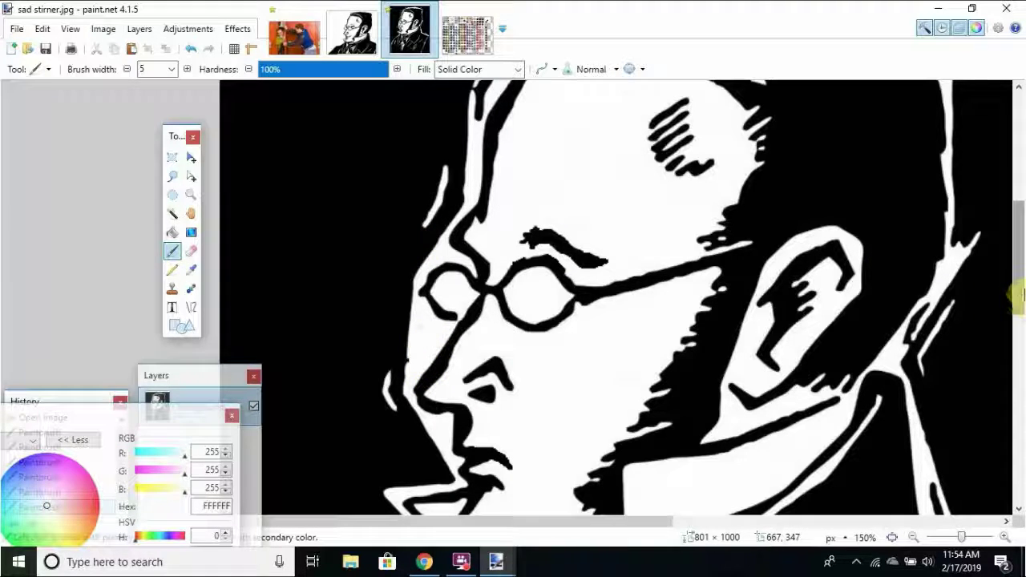
left_click_drag(1019, 290, 1020, 341)
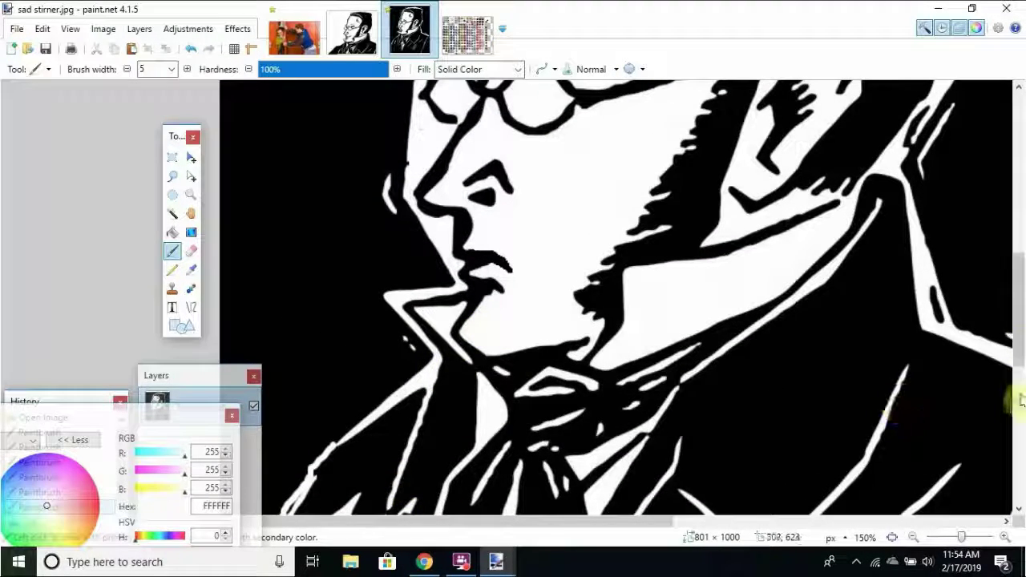
Flood-fill the black background around the portrait with white at 47% tolerance.
left_click_drag(1020, 304, 1020, 348)
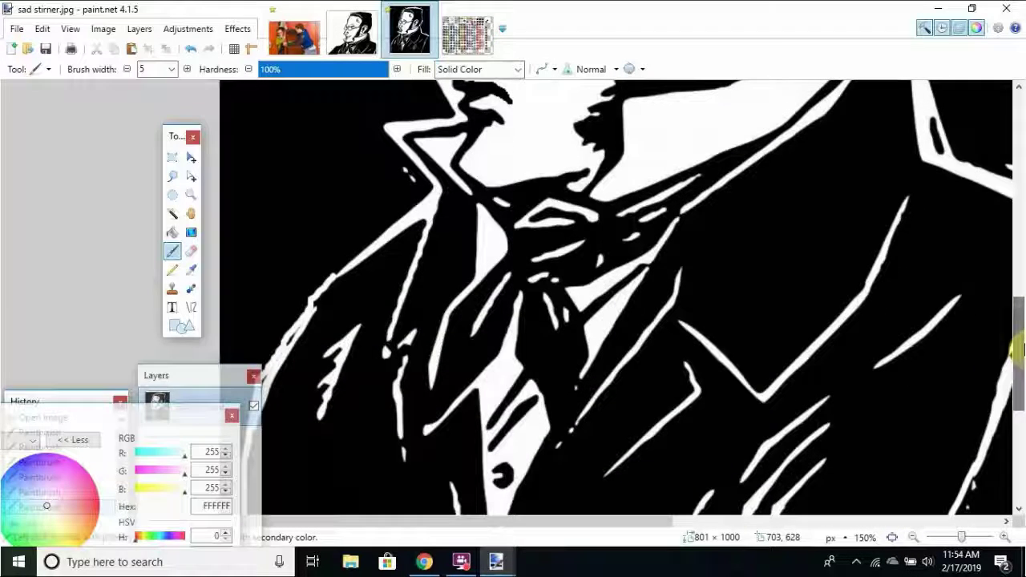
left_click_drag(585, 531, 537, 538)
left_click_drag(1019, 355, 1019, 478)
left_click(915, 539)
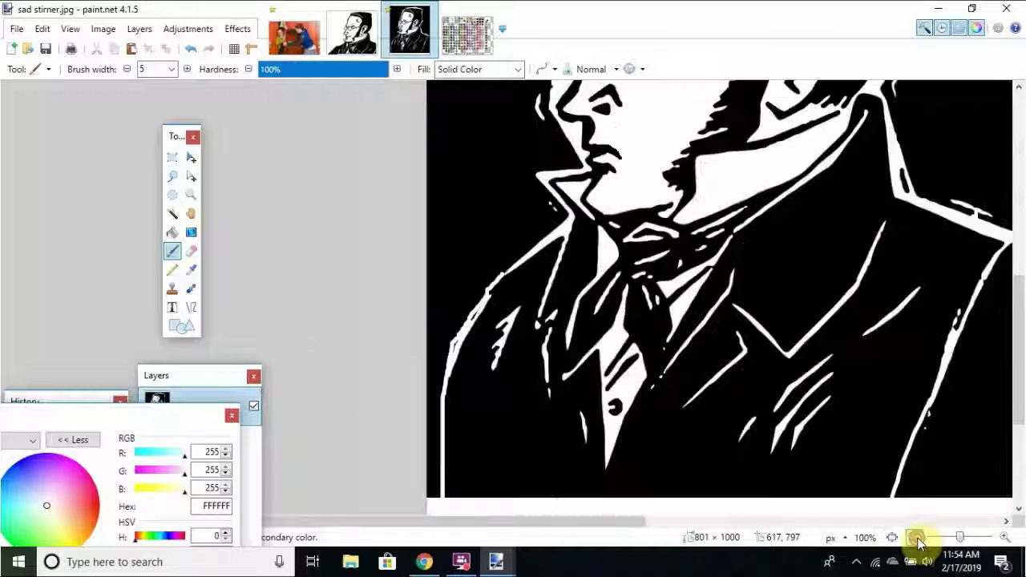
left_click(915, 539)
left_click_drag(1019, 425, 1019, 355)
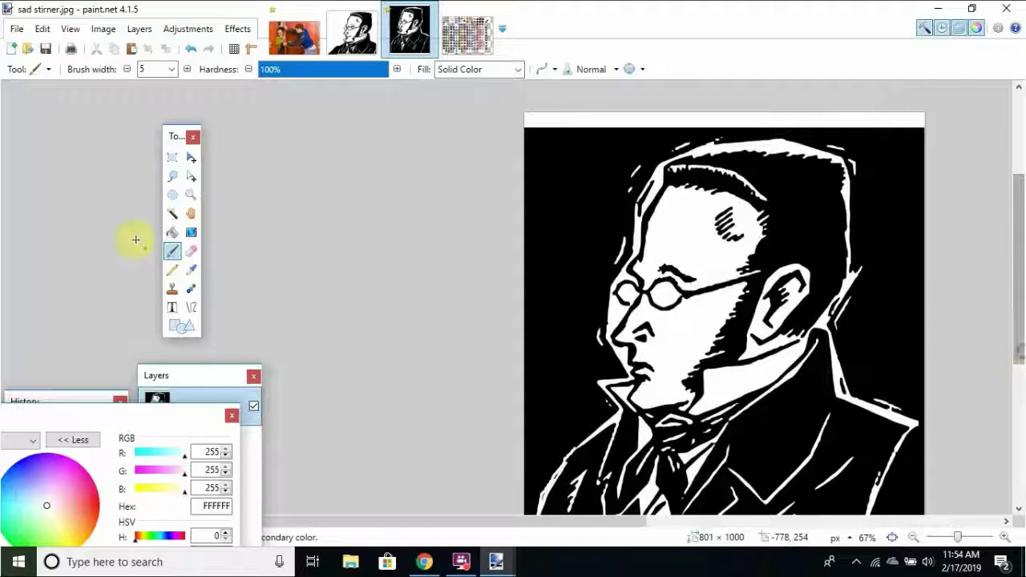
left_click(171, 232)
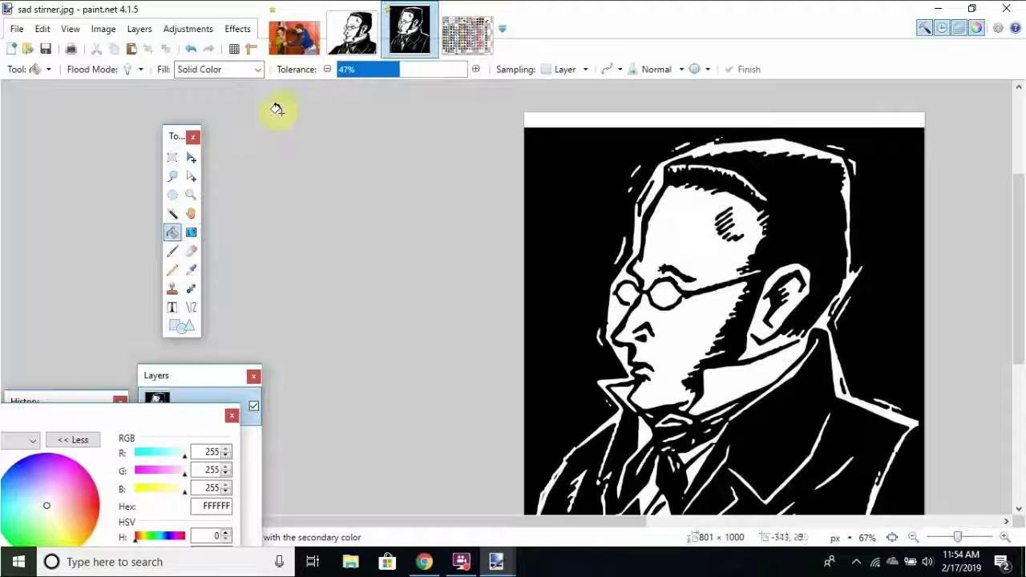
left_click(558, 183)
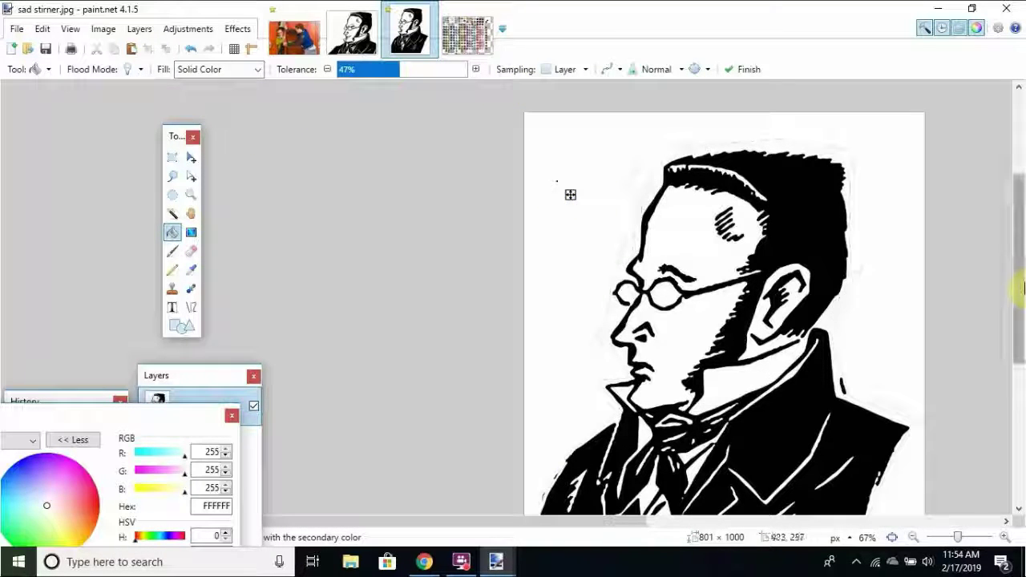
Erase the white background in front of the portrait's face with a 50-wide eraser, and undo the stray stroke across the face.
left_click_drag(1024, 265, 1018, 294)
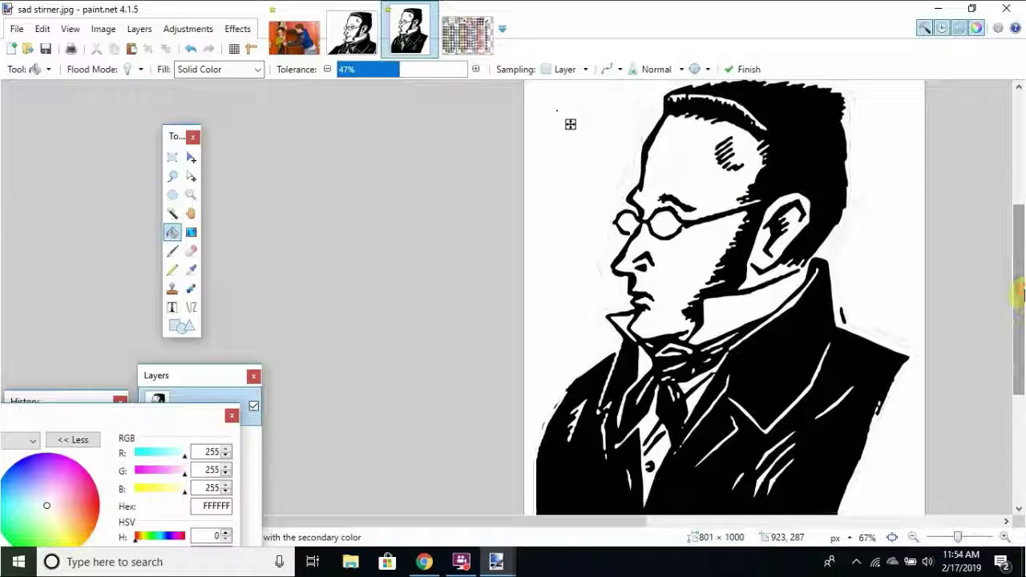
left_click(919, 537)
left_click(919, 536)
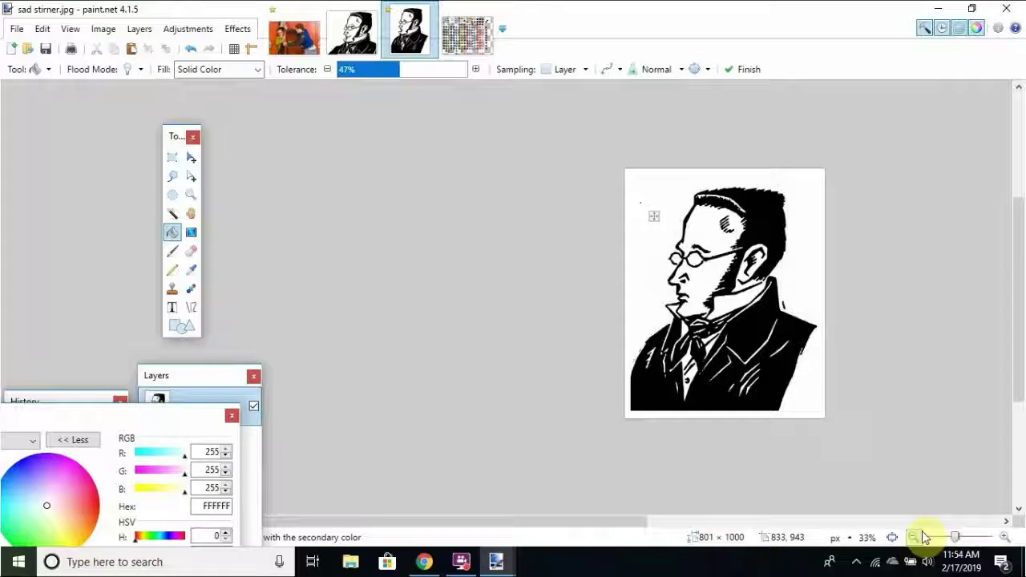
left_click(1005, 537)
left_click(1005, 537)
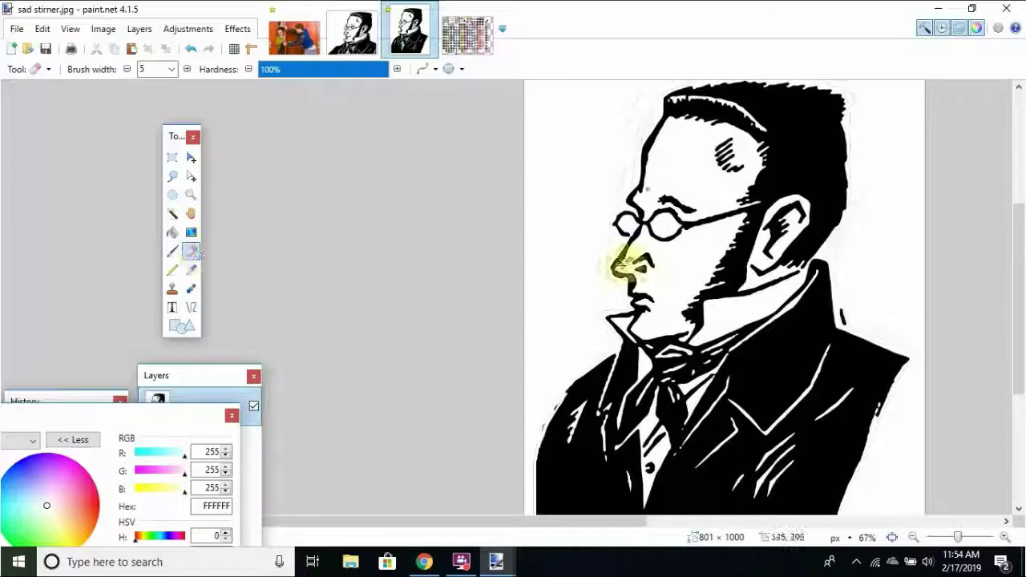
double_click(158, 68)
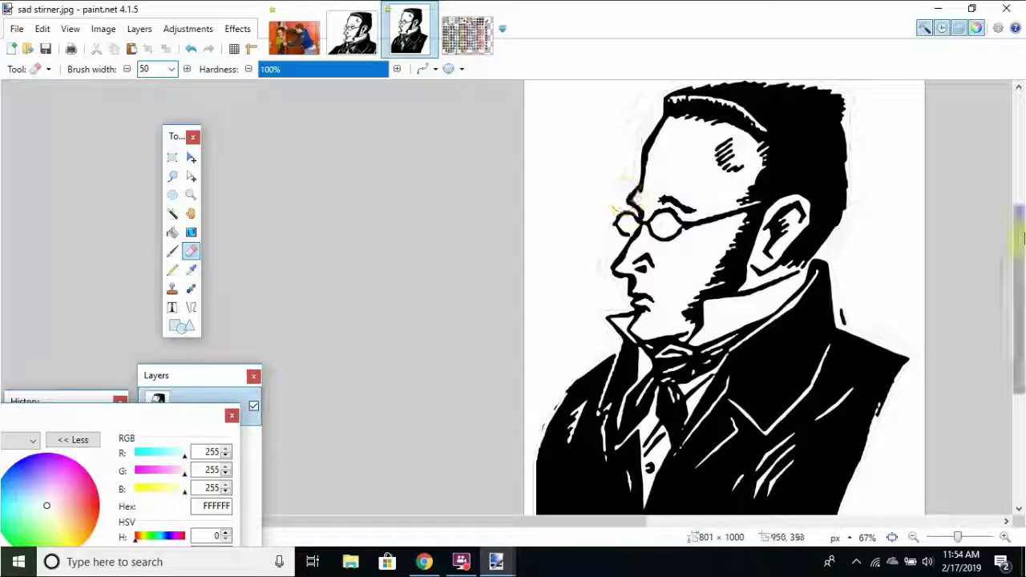
left_click_drag(1023, 238, 1015, 207)
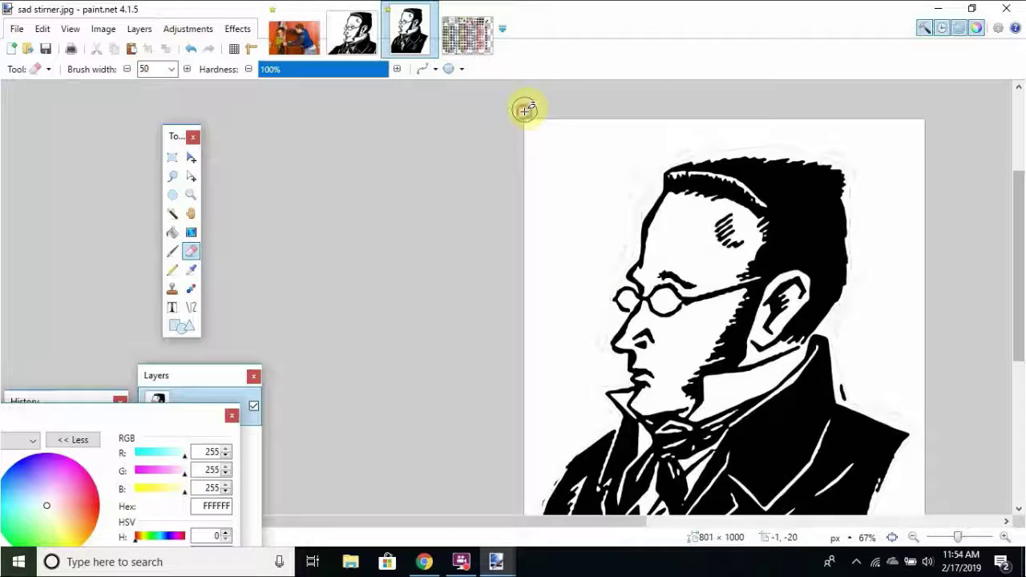
mouse_move(525, 110)
left_mouse_down()
mouse_move(546, 136)
mouse_move(665, 100)
mouse_move(673, 121)
mouse_move(508, 267)
mouse_move(517, 289)
mouse_move(595, 247)
mouse_move(540, 343)
mouse_move(547, 367)
mouse_move(592, 309)
mouse_move(544, 419)
mouse_move(538, 391)
mouse_move(561, 379)
mouse_move(566, 423)
mouse_move(554, 455)
mouse_move(542, 433)
left_mouse_up()
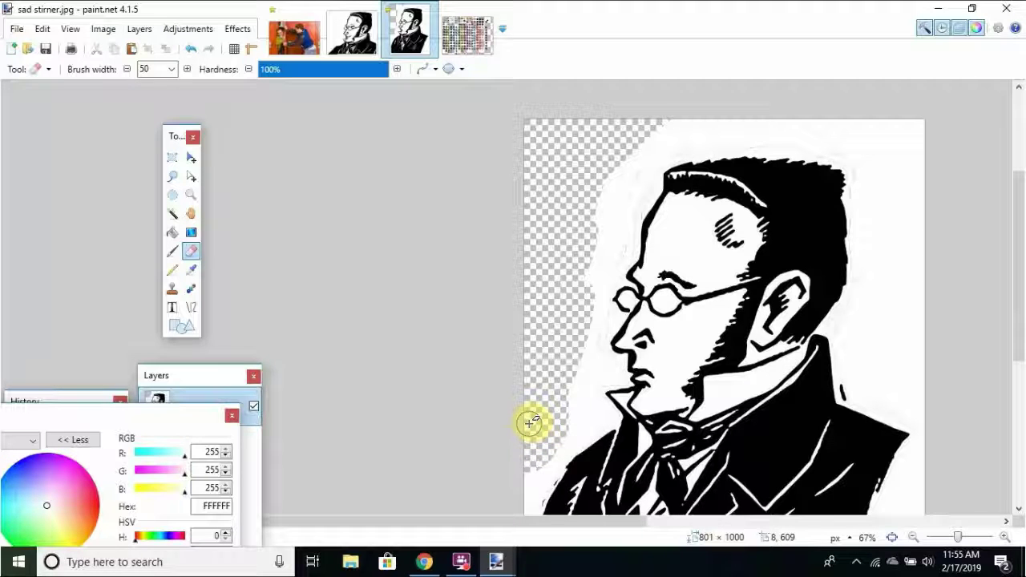
mouse_move(529, 423)
left_mouse_down()
mouse_move(667, 364)
mouse_move(766, 286)
left_mouse_up()
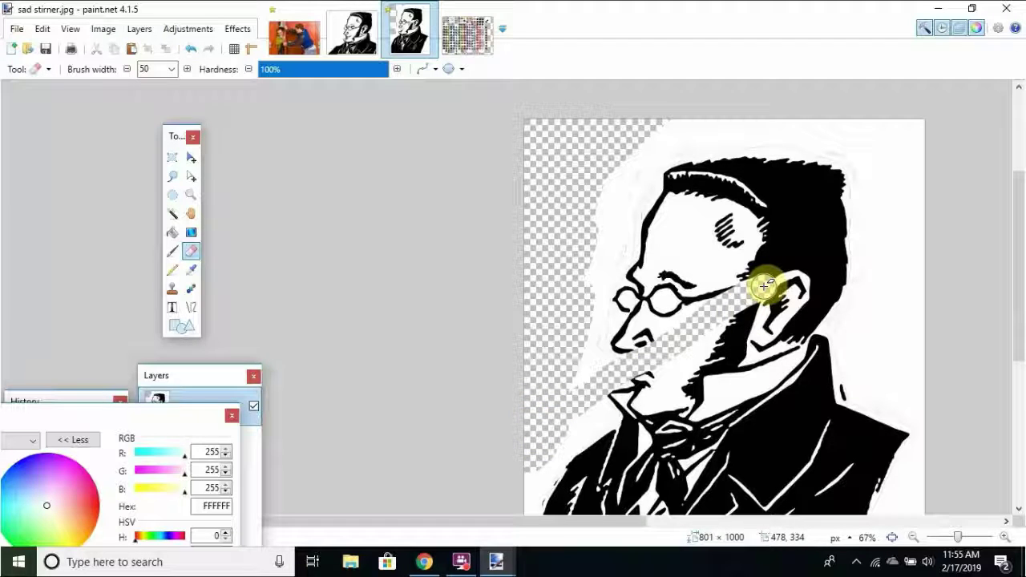
key("ctrl+z")
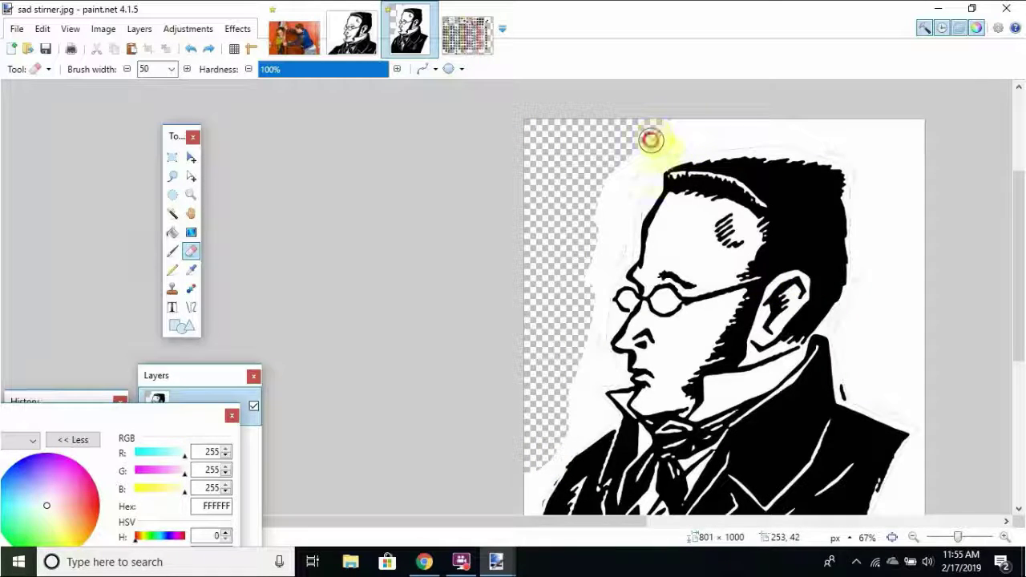
Erase the white background above and behind the portrait's head, leaving a narrow white margin around the hair and forehead.
mouse_move(651, 140)
left_mouse_down()
mouse_move(703, 138)
mouse_move(699, 126)
mouse_move(827, 98)
mouse_move(956, 100)
mouse_move(884, 130)
mouse_move(763, 124)
mouse_move(842, 136)
mouse_move(920, 129)
left_mouse_up()
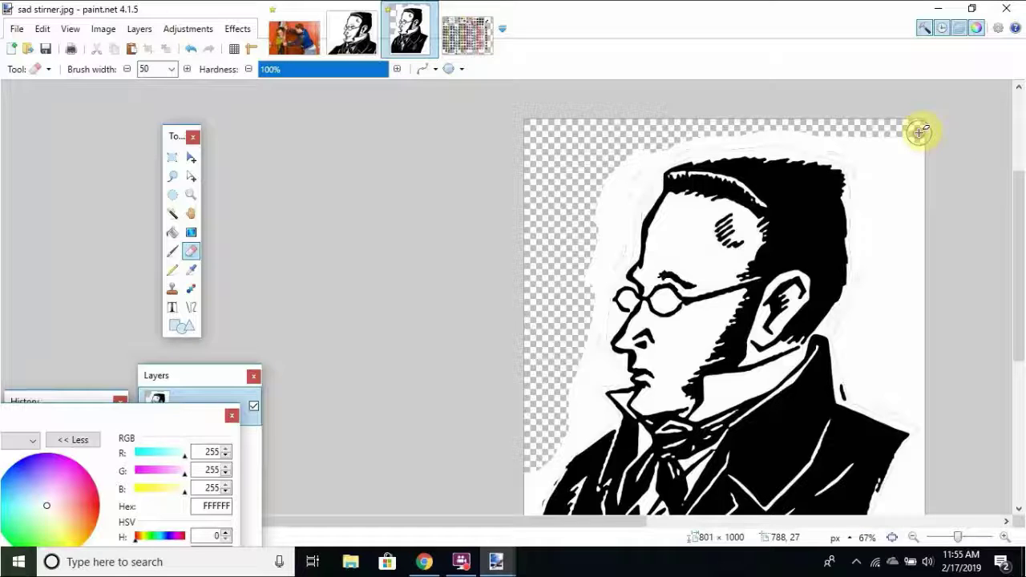
mouse_move(920, 134)
left_mouse_down()
mouse_move(923, 282)
mouse_move(908, 203)
mouse_move(940, 173)
left_mouse_up()
mouse_move(930, 239)
left_mouse_down()
mouse_move(907, 250)
mouse_move(916, 147)
mouse_move(904, 164)
mouse_move(919, 303)
mouse_move(912, 321)
mouse_move(905, 282)
mouse_move(906, 320)
mouse_move(938, 353)
mouse_move(885, 328)
mouse_move(872, 307)
mouse_move(878, 223)
mouse_move(861, 117)
mouse_move(908, 269)
mouse_move(916, 377)
mouse_move(905, 361)
mouse_move(861, 390)
mouse_move(861, 370)
mouse_move(884, 345)
mouse_move(884, 384)
mouse_move(948, 410)
mouse_move(896, 355)
left_mouse_up()
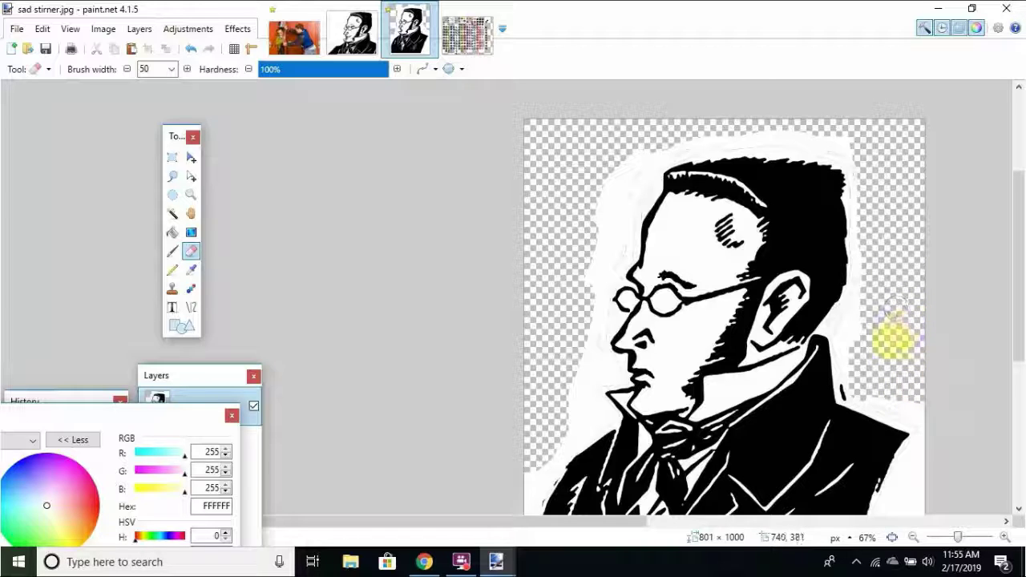
mouse_move(858, 357)
left_mouse_down()
mouse_move(855, 340)
mouse_move(875, 300)
left_mouse_up()
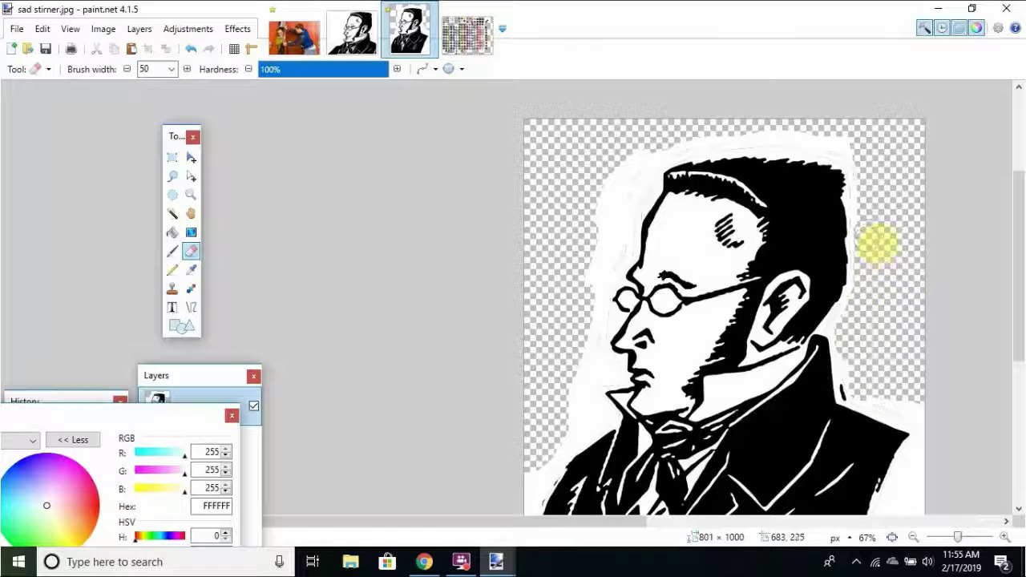
mouse_move(861, 202)
left_mouse_down()
mouse_move(875, 154)
mouse_move(758, 138)
mouse_move(661, 157)
mouse_move(627, 192)
mouse_move(613, 250)
mouse_move(591, 280)
mouse_move(611, 264)
mouse_move(620, 210)
left_mouse_up()
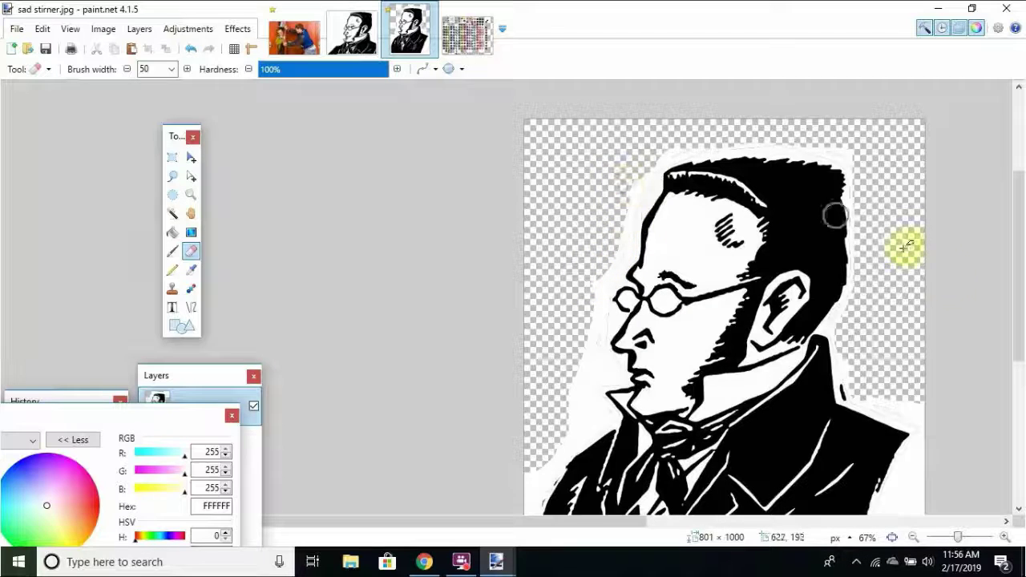
Erase the white background beside both shoulders and arms, and trim it in front of the face and collar.
left_click_drag(1021, 233, 1021, 290)
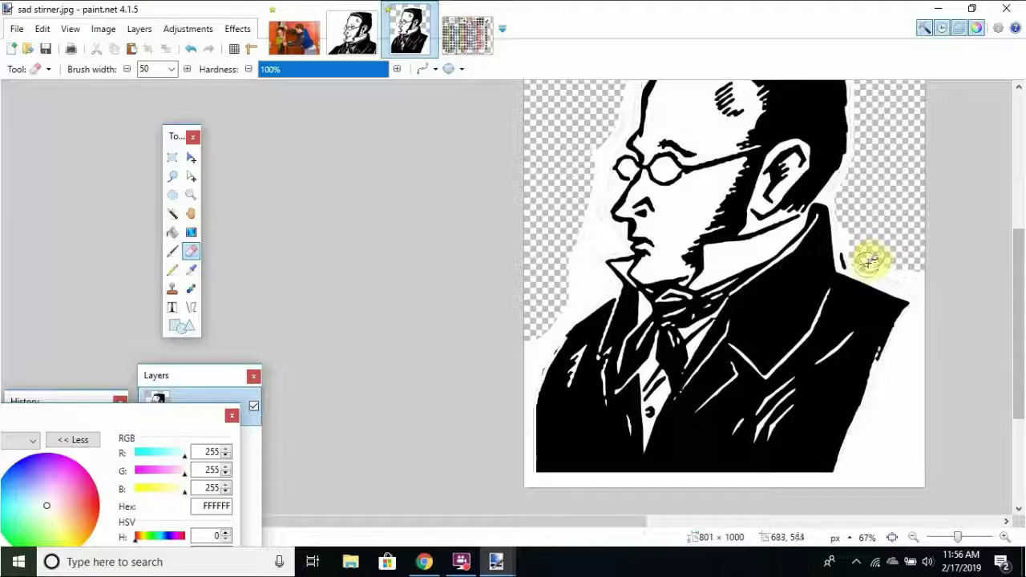
mouse_move(879, 275)
left_mouse_down()
mouse_move(909, 278)
mouse_move(916, 312)
mouse_move(905, 313)
mouse_move(894, 371)
mouse_move(905, 407)
mouse_move(951, 440)
mouse_move(917, 484)
left_mouse_up()
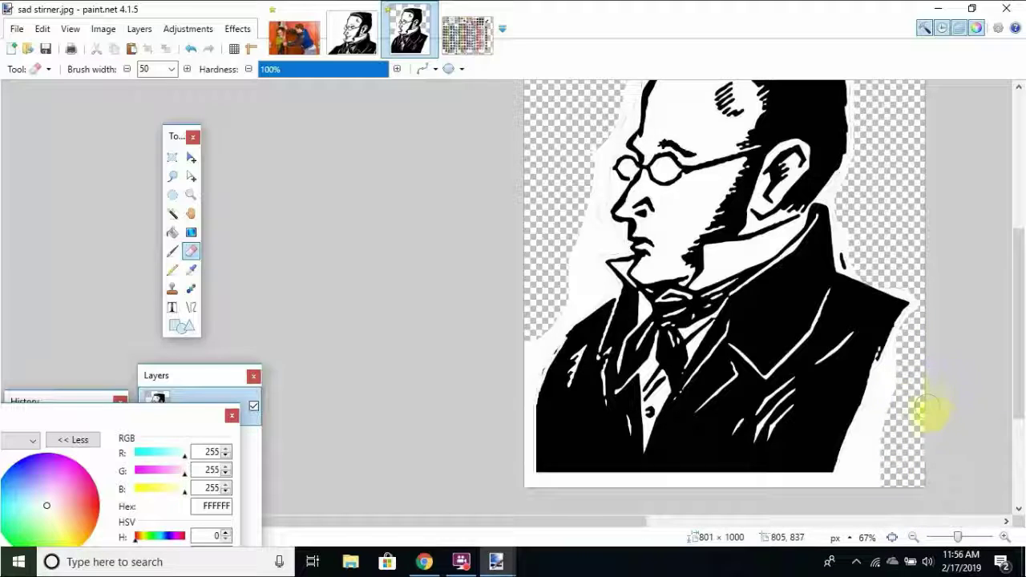
mouse_move(906, 365)
left_mouse_down()
mouse_move(881, 447)
mouse_move(898, 470)
mouse_move(877, 492)
mouse_move(865, 486)
mouse_move(866, 467)
mouse_move(907, 366)
left_mouse_up()
mouse_move(618, 310)
left_mouse_down()
mouse_move(568, 294)
mouse_move(617, 225)
mouse_move(565, 274)
mouse_move(524, 357)
mouse_move(557, 299)
mouse_move(589, 279)
mouse_move(605, 125)
left_mouse_up()
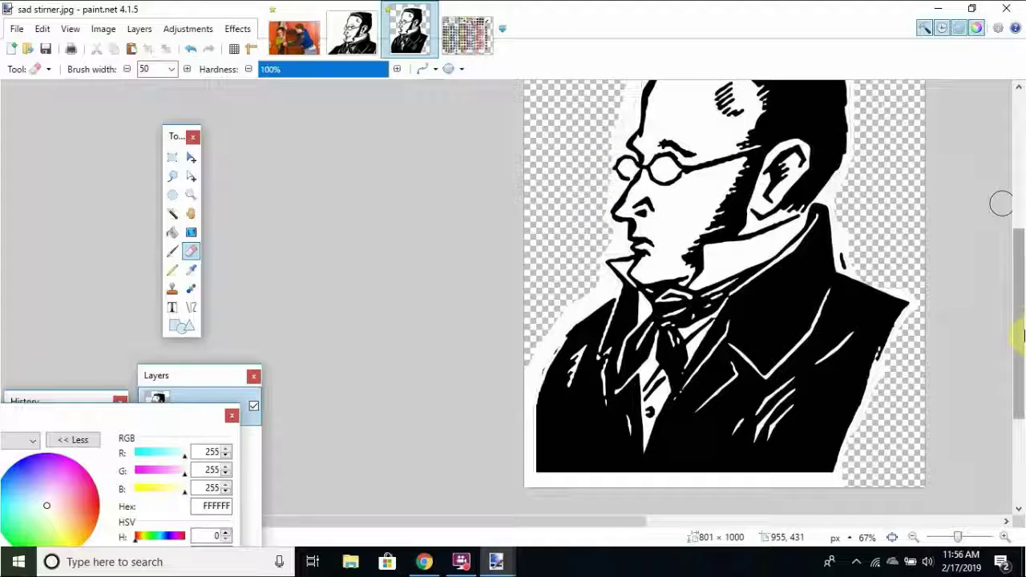
Trim the white margin around the forehead, hair and back of the neck, and erase the white strip below the portrait.
left_click_drag(1023, 337, 1019, 252)
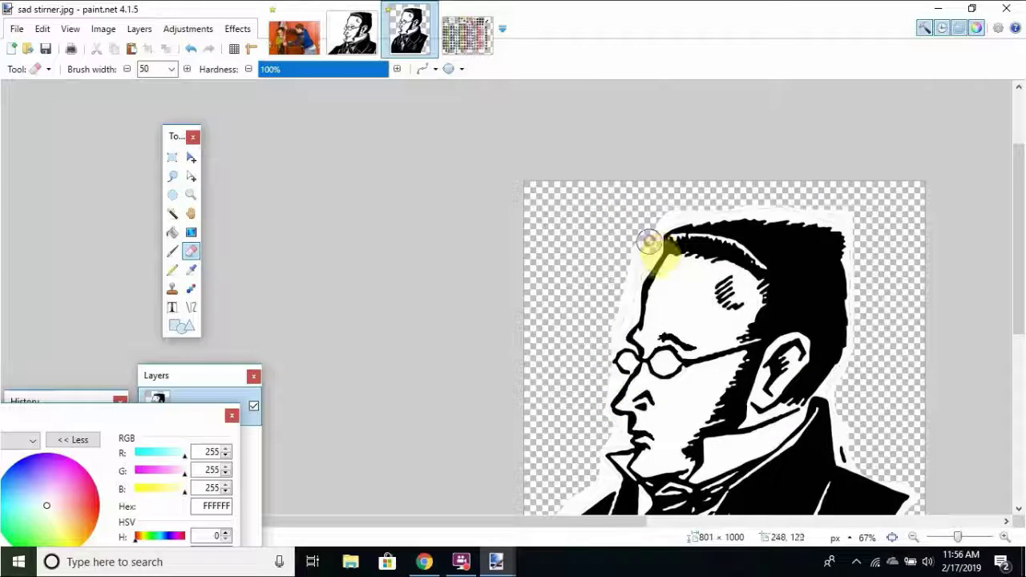
mouse_move(650, 242)
left_mouse_down()
mouse_move(623, 310)
mouse_move(591, 325)
left_mouse_up()
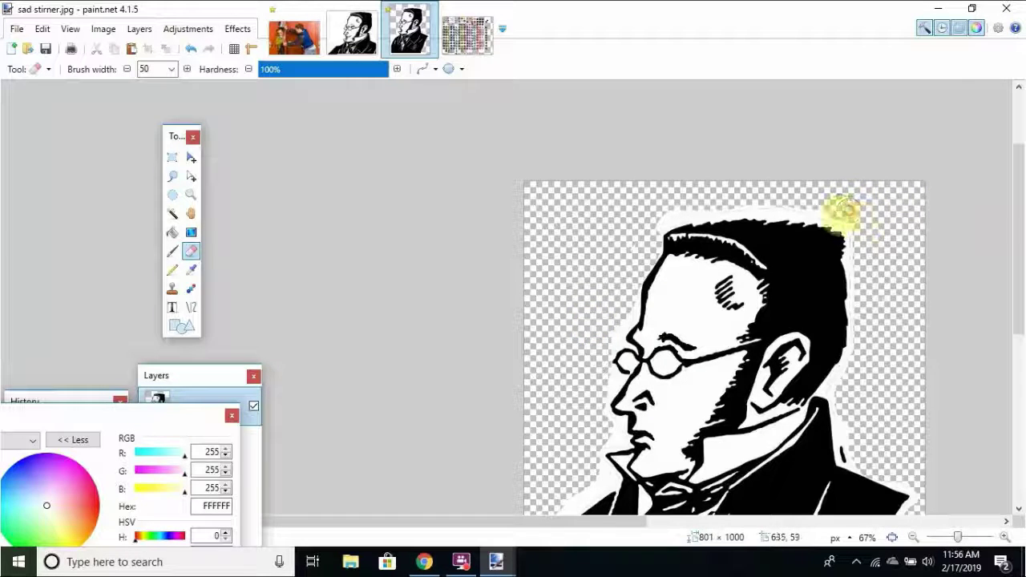
mouse_move(843, 213)
left_mouse_down()
mouse_move(723, 210)
mouse_move(667, 240)
left_mouse_up()
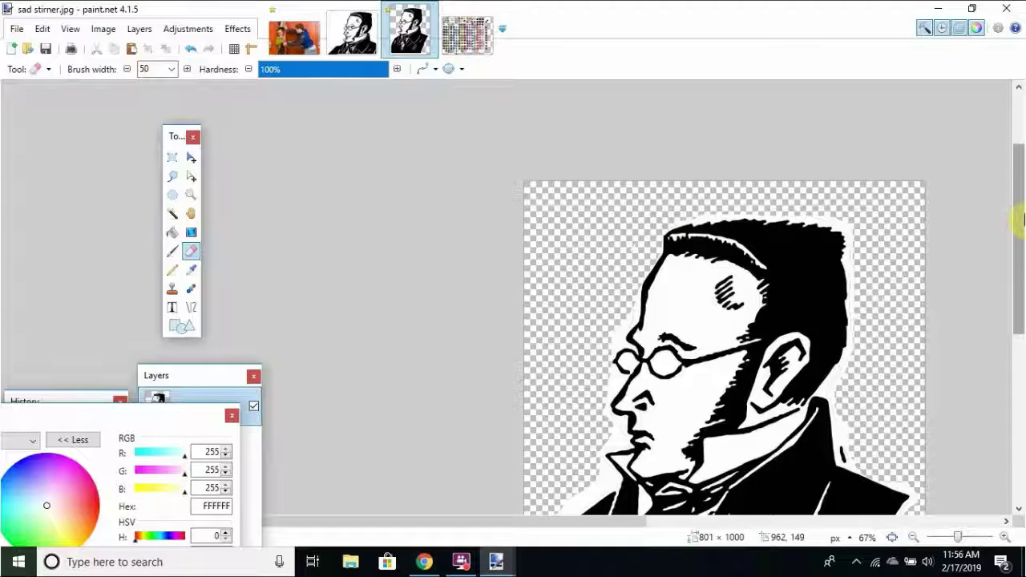
left_click_drag(1019, 217, 1022, 289)
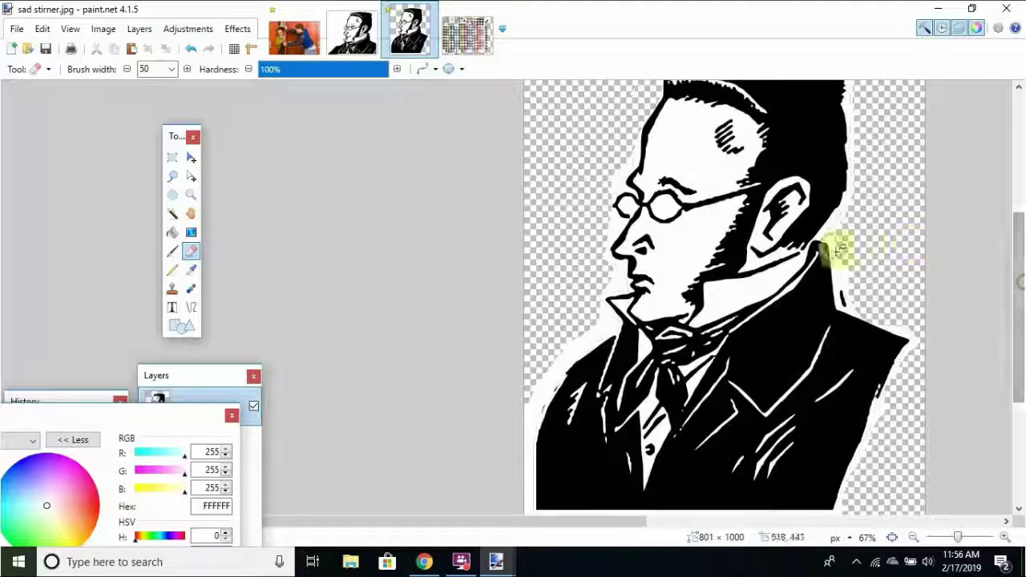
left_click_drag(836, 248, 846, 272)
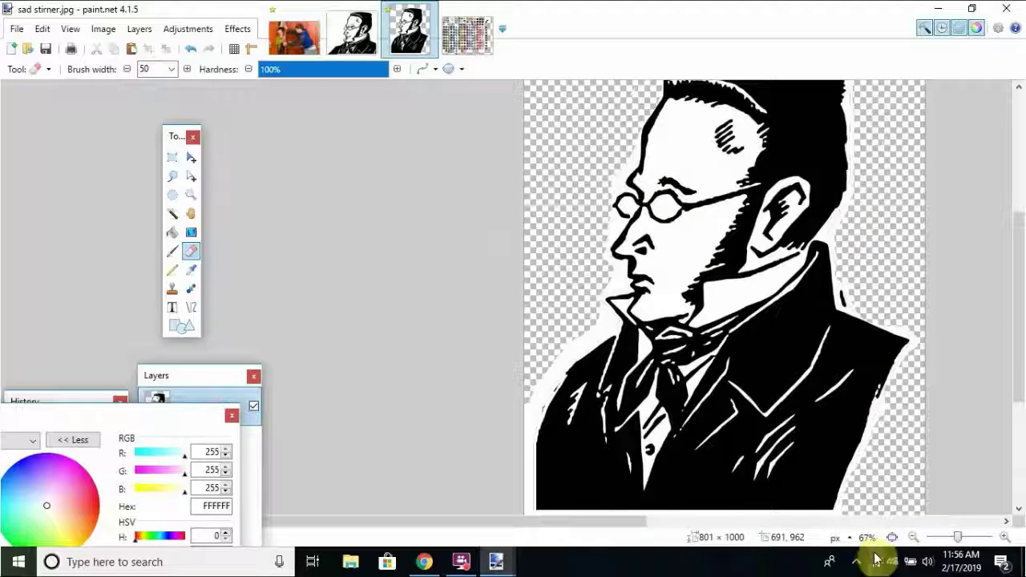
left_click(915, 538)
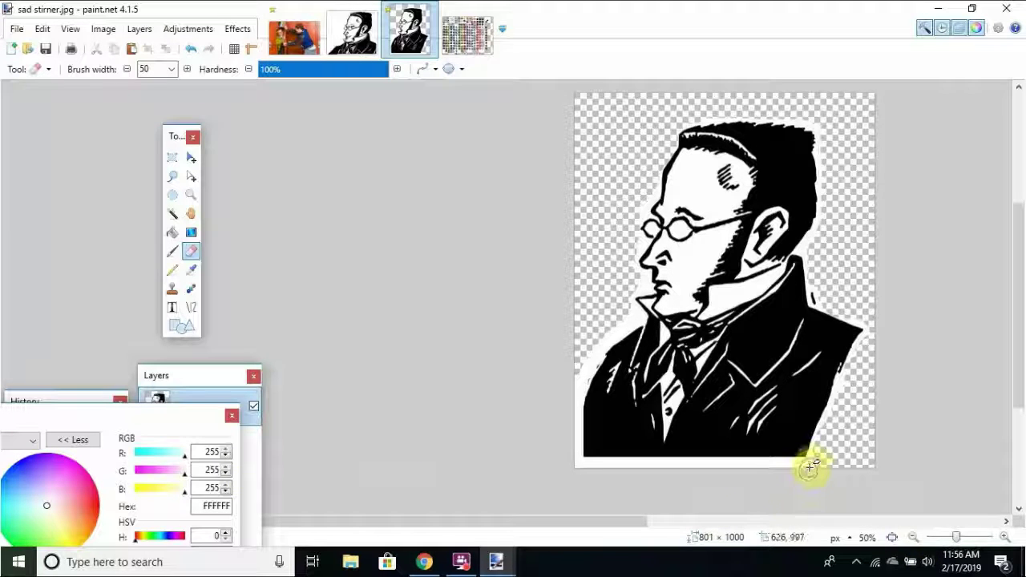
mouse_move(684, 476)
left_mouse_down()
mouse_move(585, 476)
mouse_move(568, 463)
mouse_move(576, 377)
mouse_move(571, 478)
left_mouse_up()
Select the whole cut-out portrait with a rectangular selection and copy it.
left_click(172, 157)
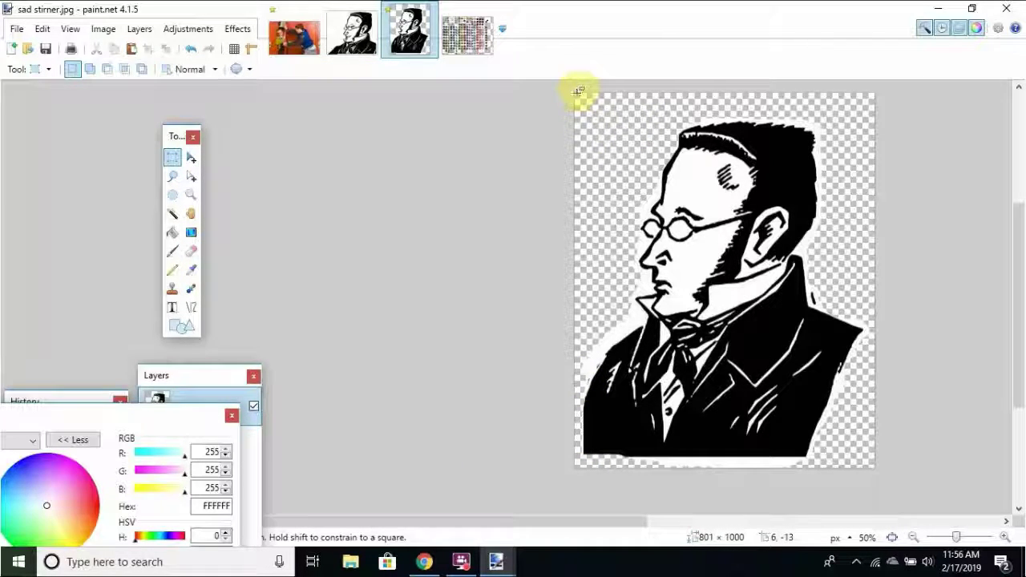
left_click_drag(577, 94, 880, 467)
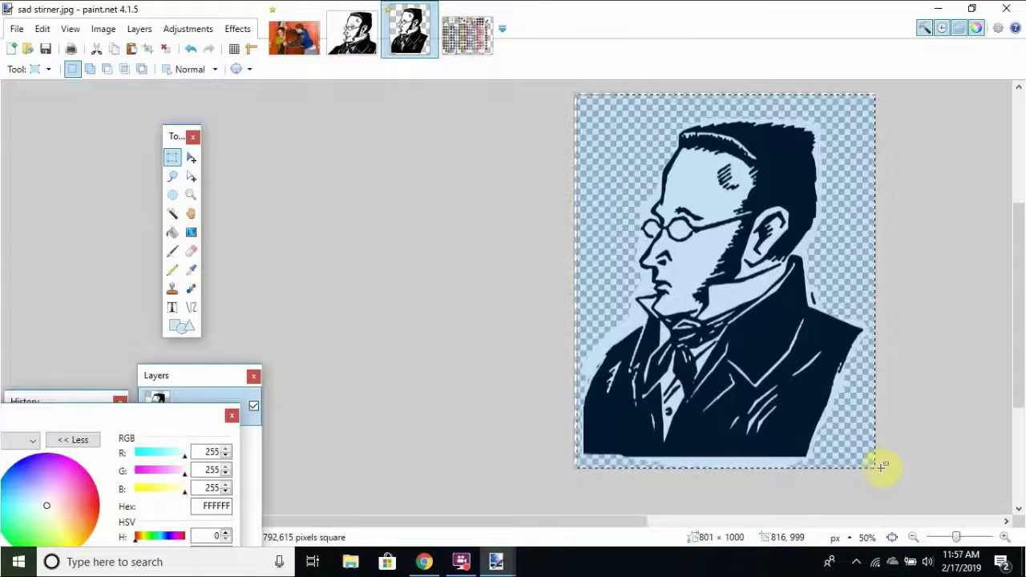
Switch to the Stuffing in locker.jpg image and add a new layer above Layer 2.
left_click(294, 36)
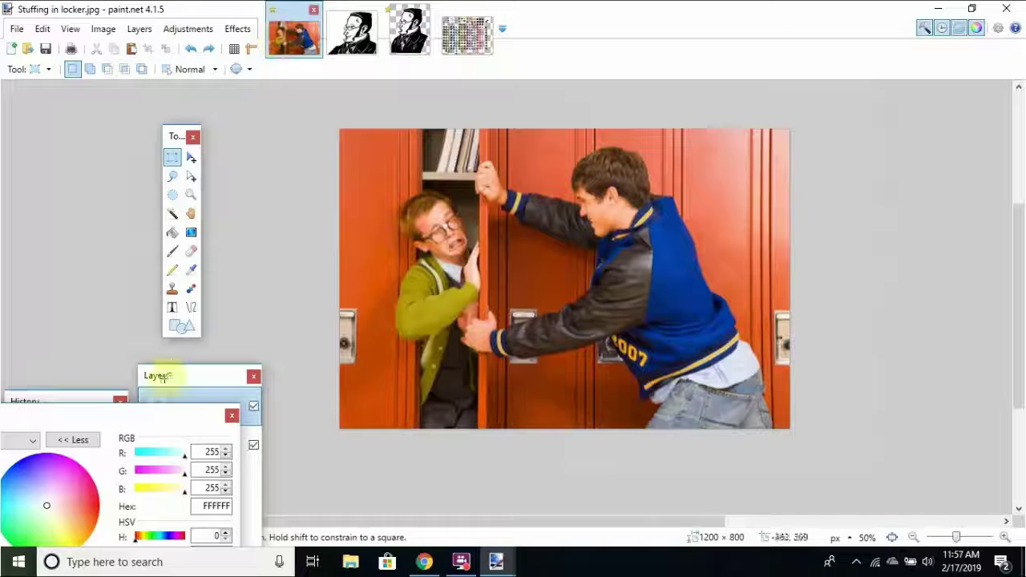
left_click_drag(175, 379, 125, 309)
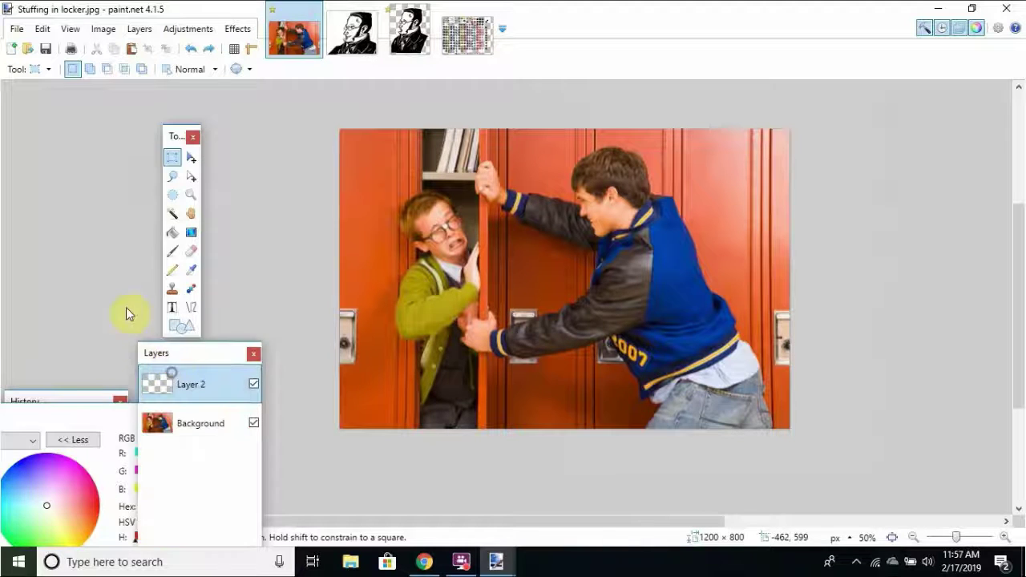
left_click(151, 32)
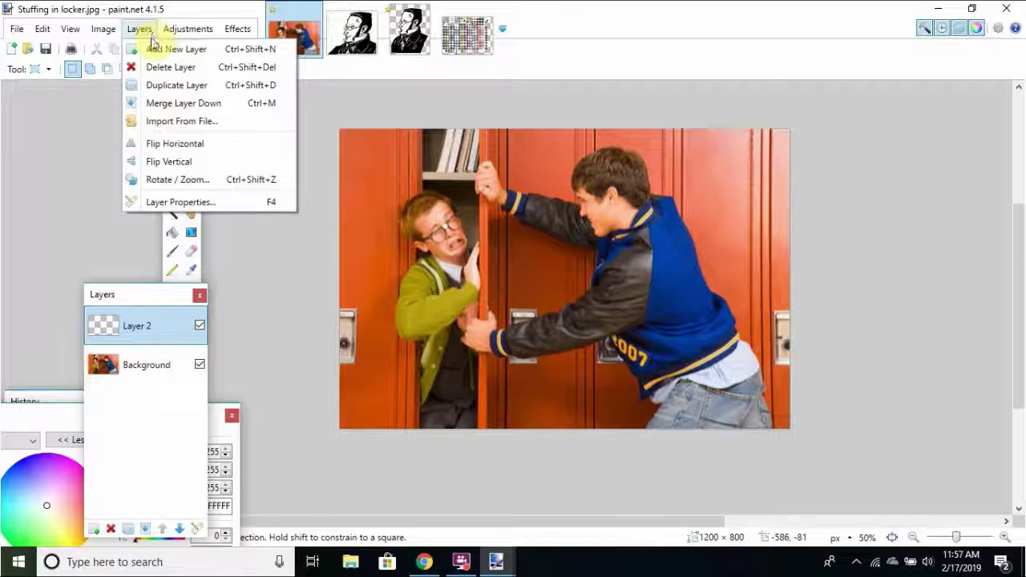
left_click(155, 48)
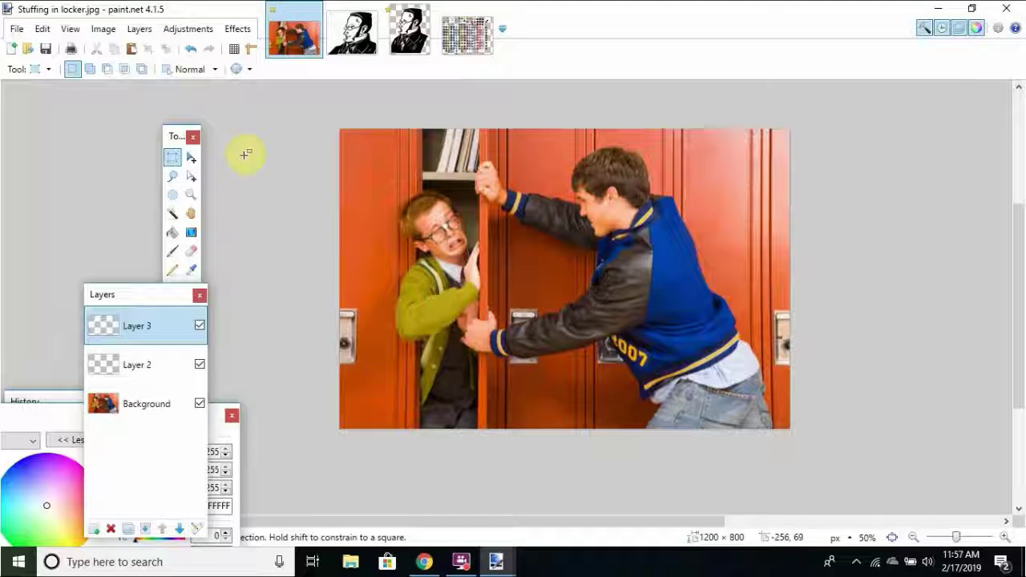
Paste the cut-out portrait into the new layer, keeping the canvas size, and shrink it from its upper-left corner.
key("ctrl+v")
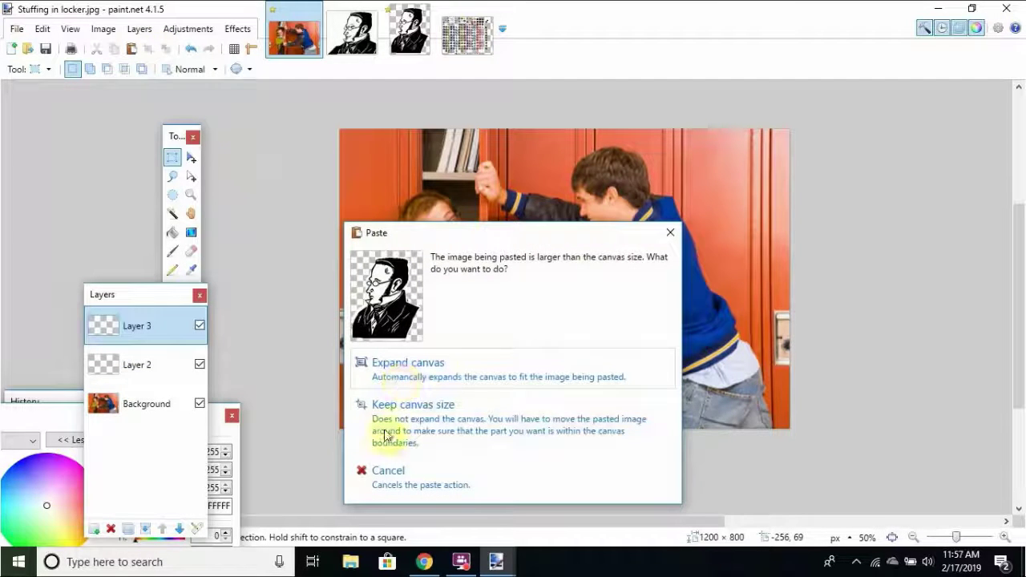
left_click(380, 427)
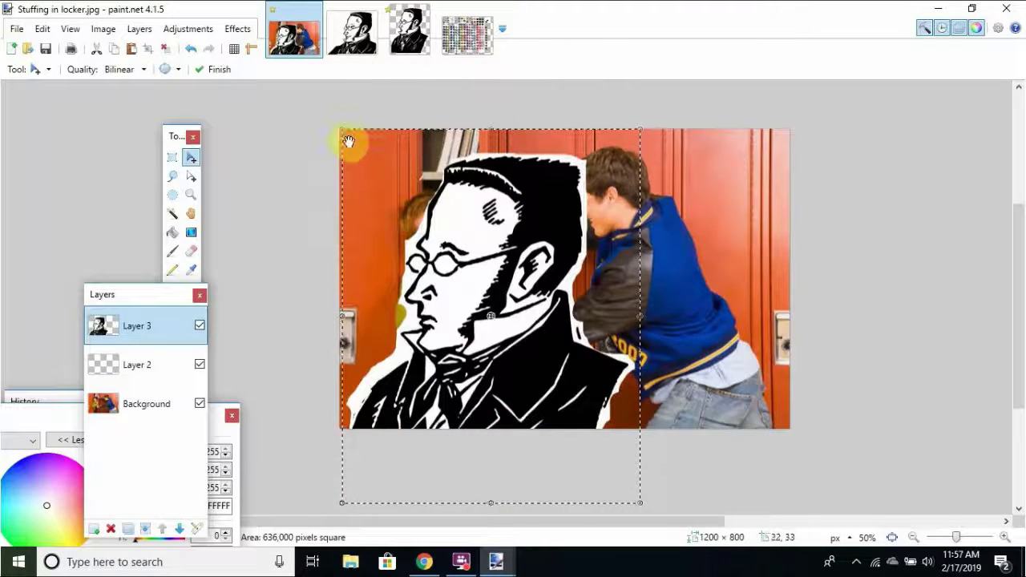
left_click_drag(349, 142, 535, 414)
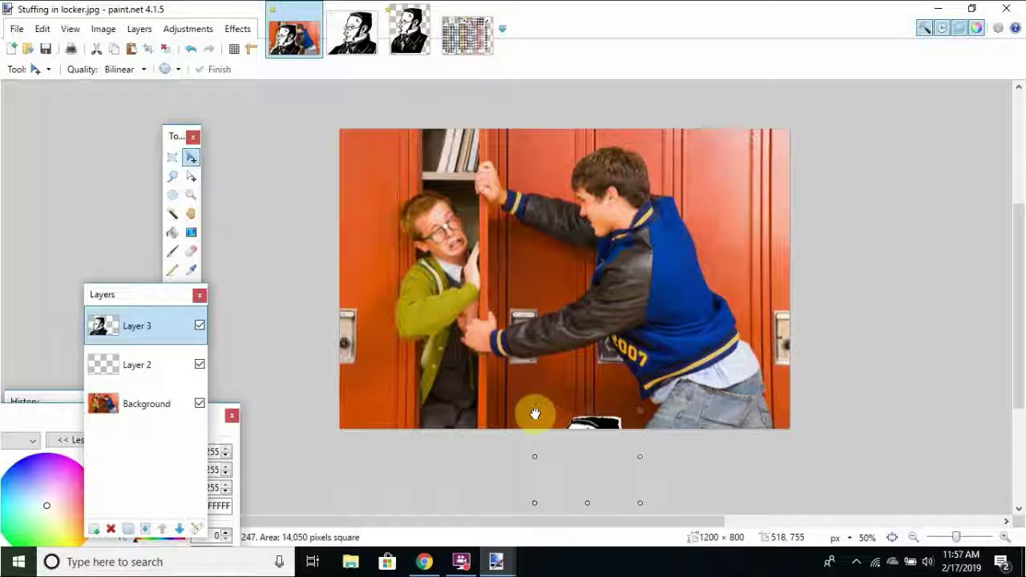
Move the pasted portrait over the head of the boy in the locker and stretch it slightly taller.
left_click_drag(614, 467, 410, 252)
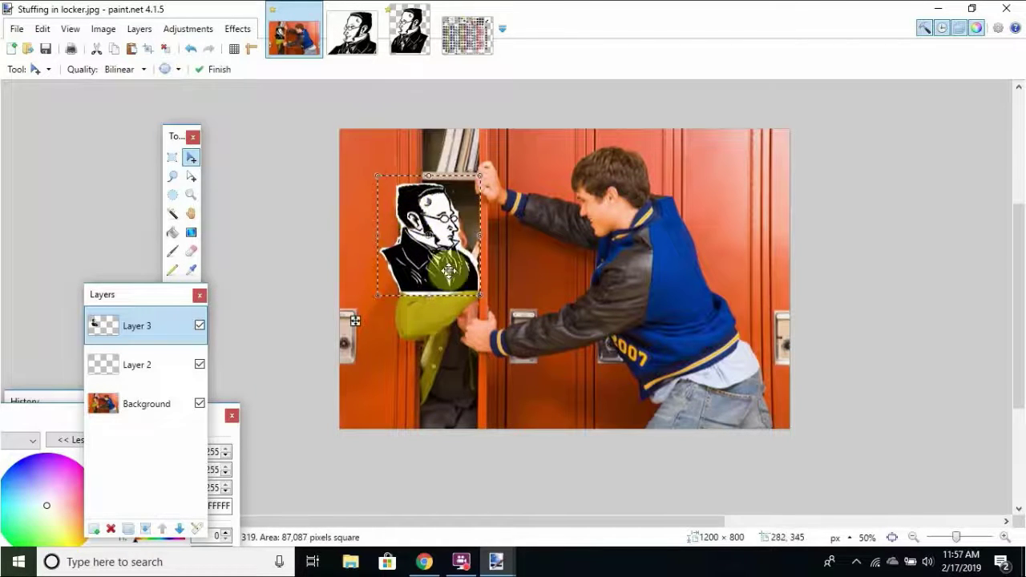
left_click_drag(355, 320, 390, 323)
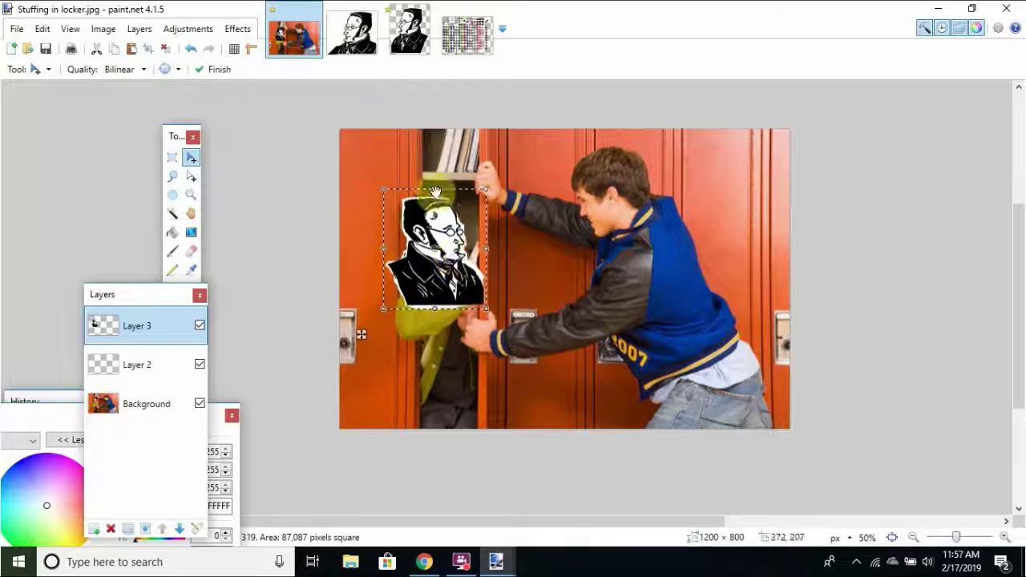
key("Return")
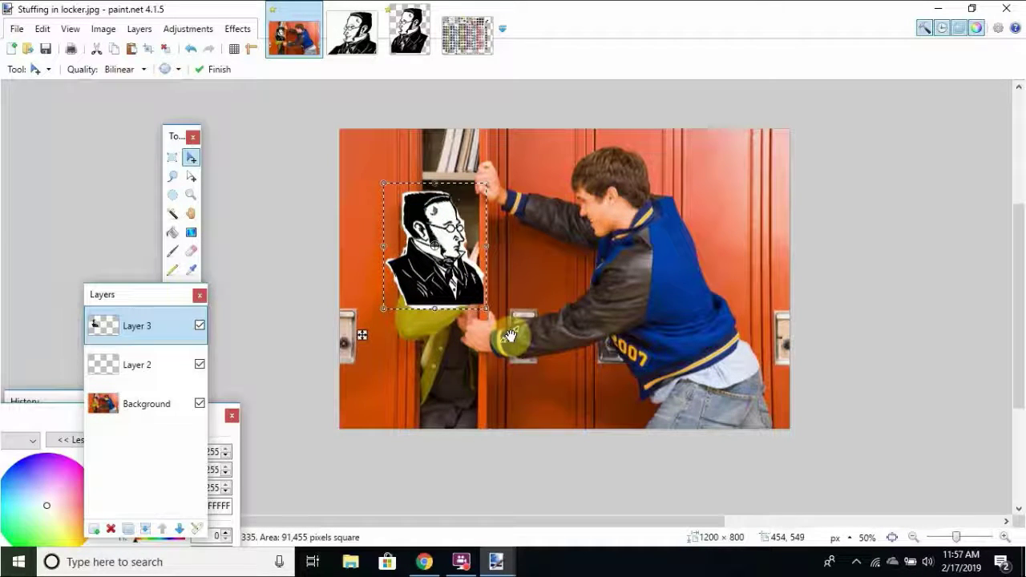
Set the blending mode of Layer 3 to Multiply in its layer properties and deselect the portrait.
left_click(105, 30)
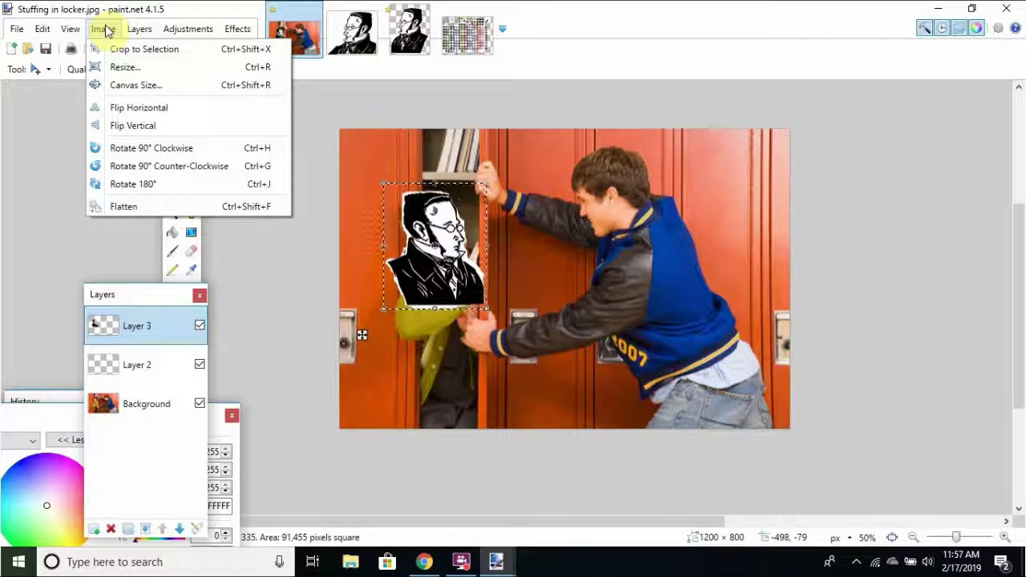
mouse_move(183, 36)
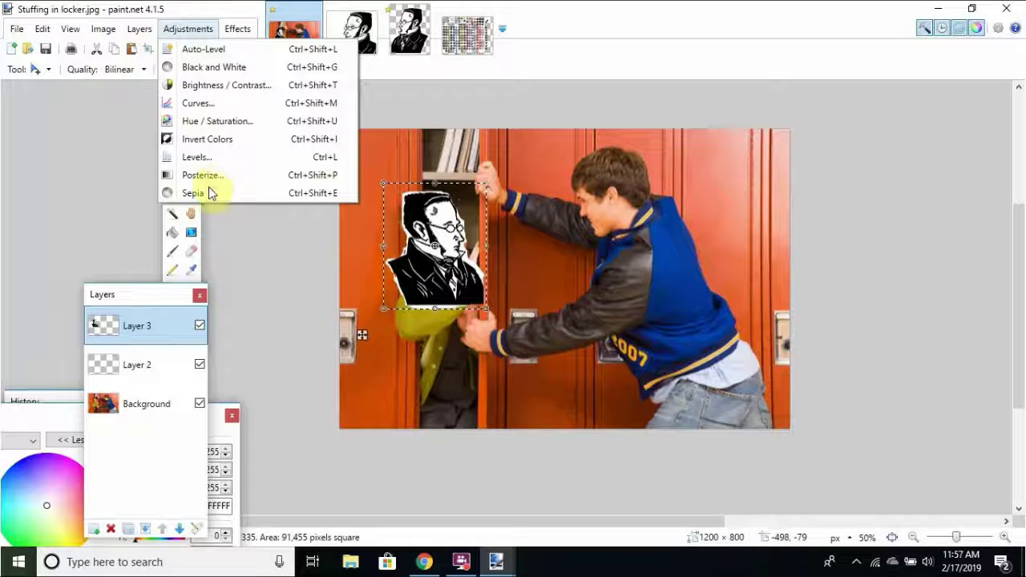
left_click(161, 32)
left_click(142, 30)
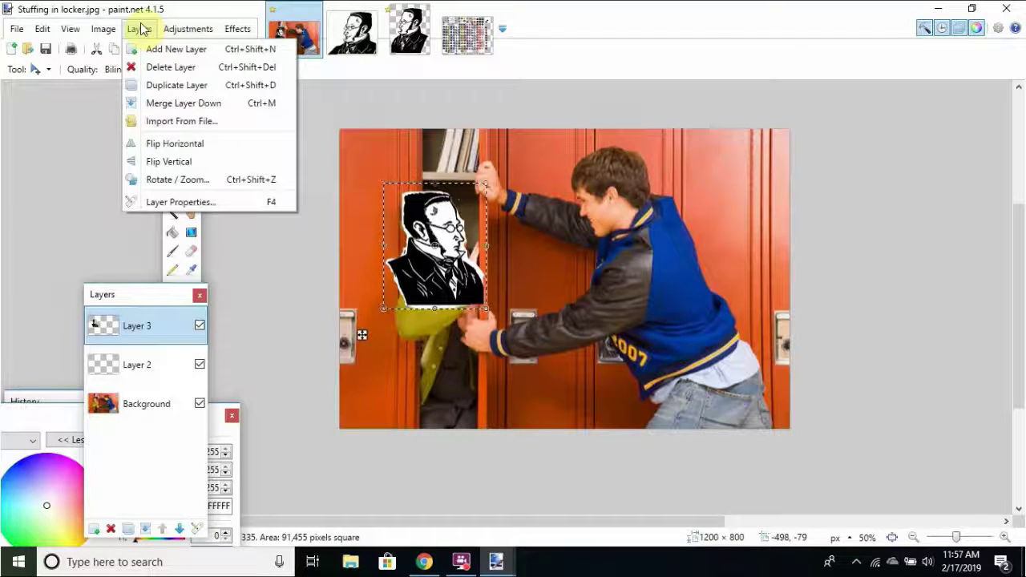
left_click(177, 202)
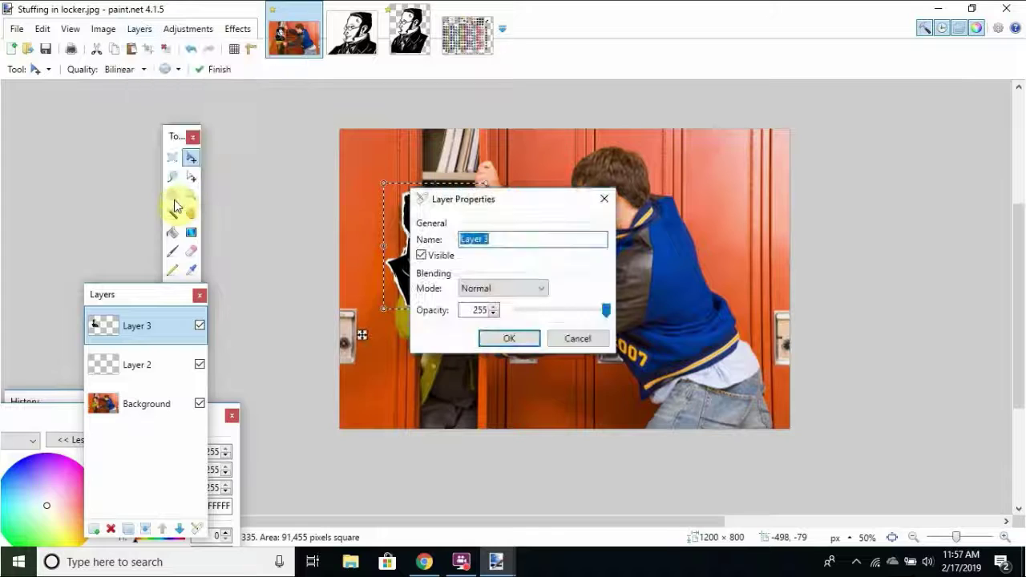
left_click_drag(498, 199, 674, 160)
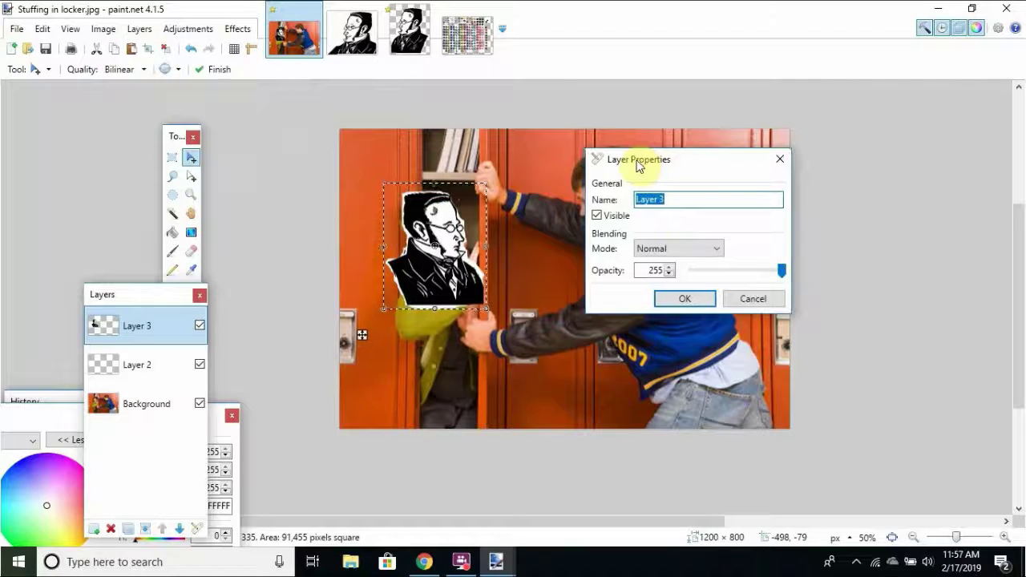
left_click(688, 255)
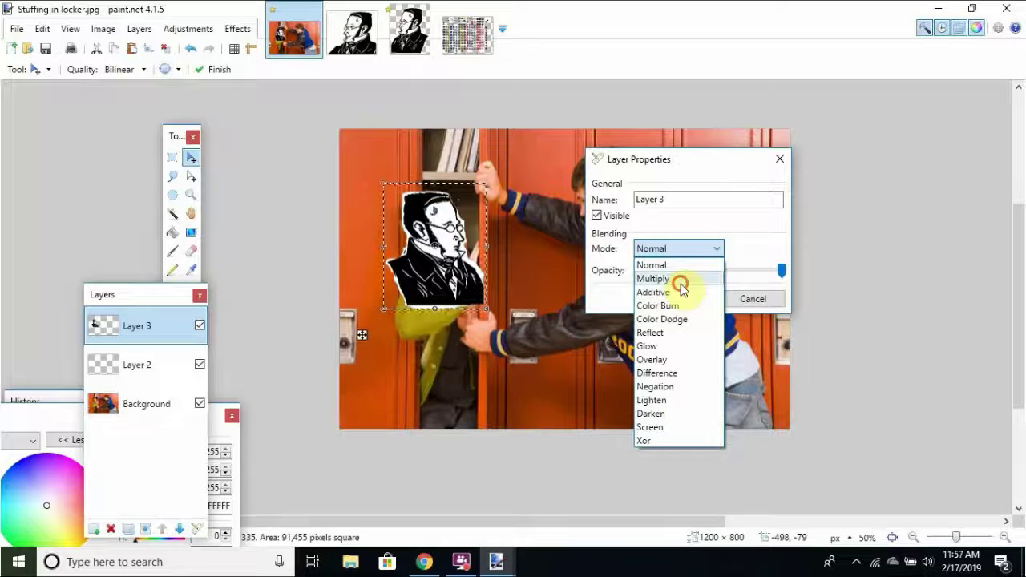
left_click(681, 280)
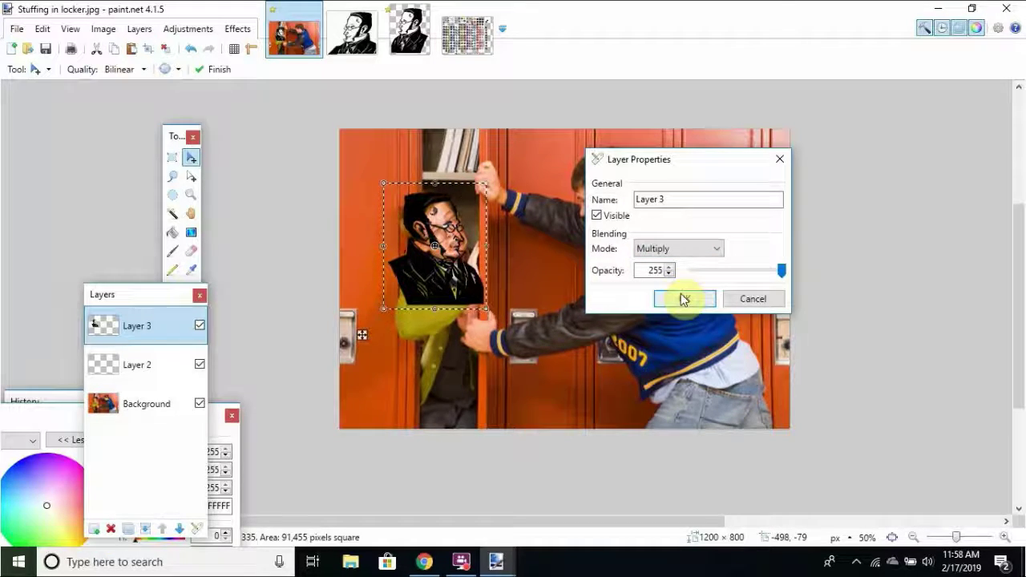
left_click(681, 296)
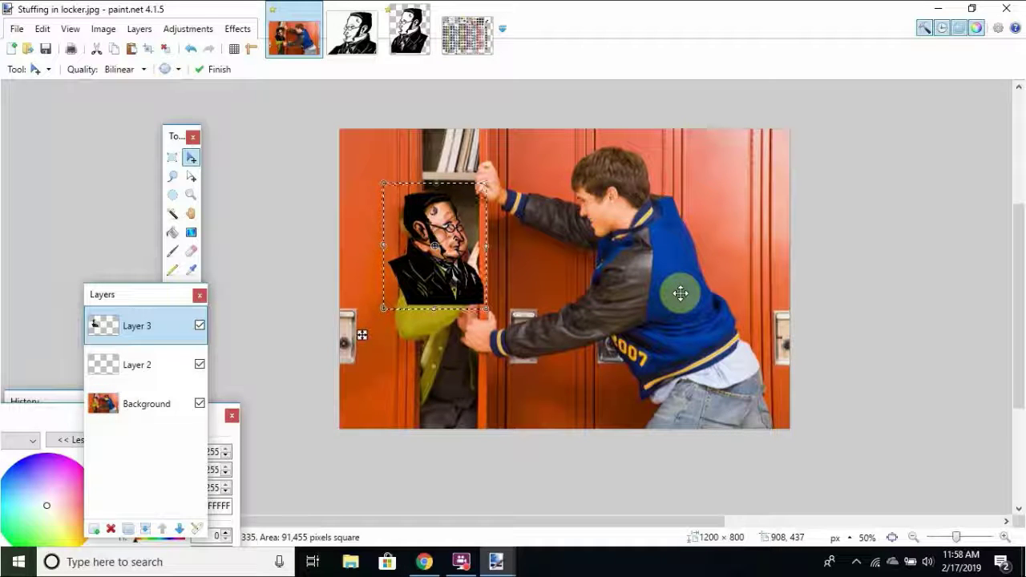
key("ctrl+d")
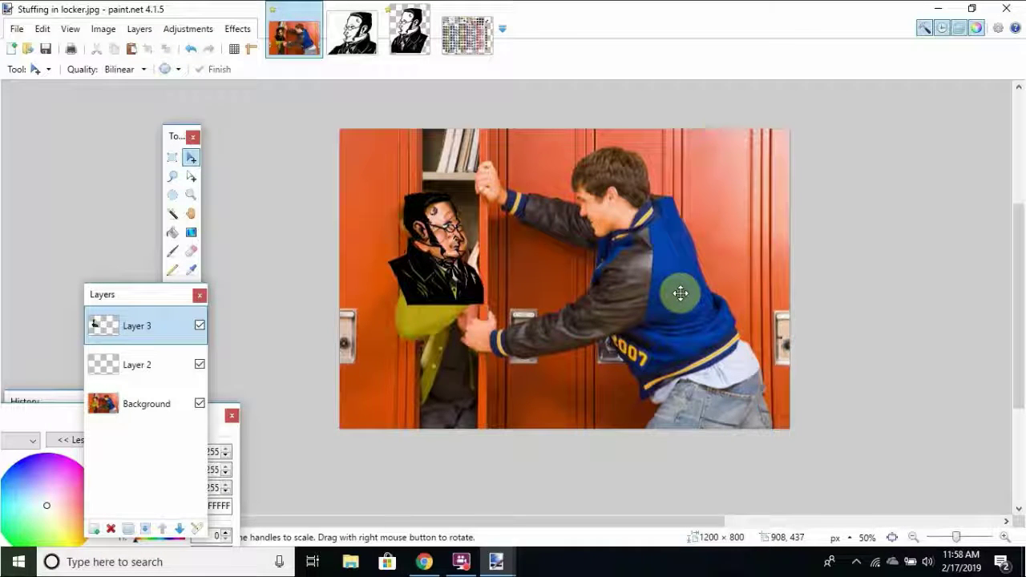
On Layer 2, draw a filled white rounded rectangle behind the portrait's head, extending it down into the coat.
left_click(158, 377)
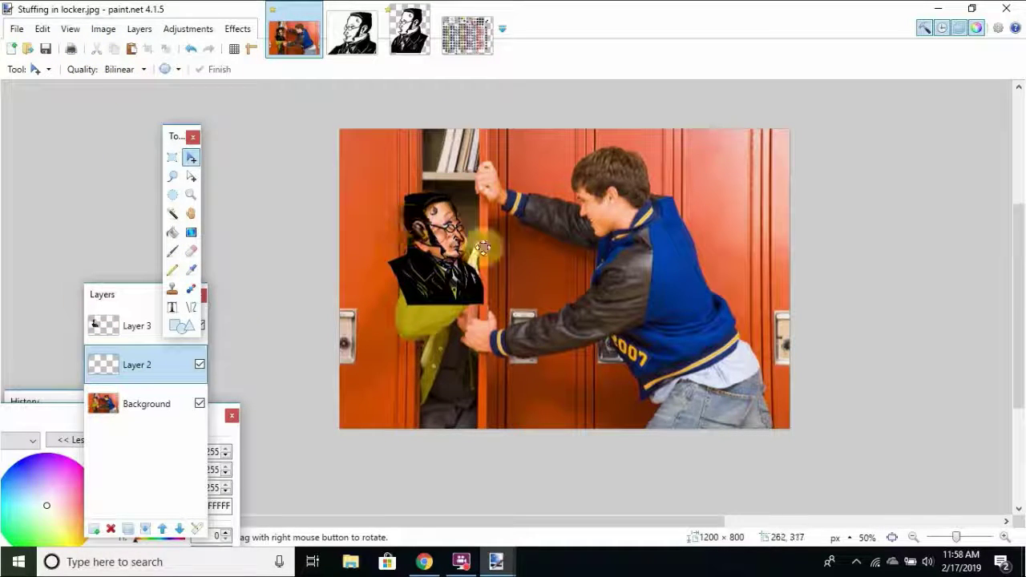
left_click(191, 327)
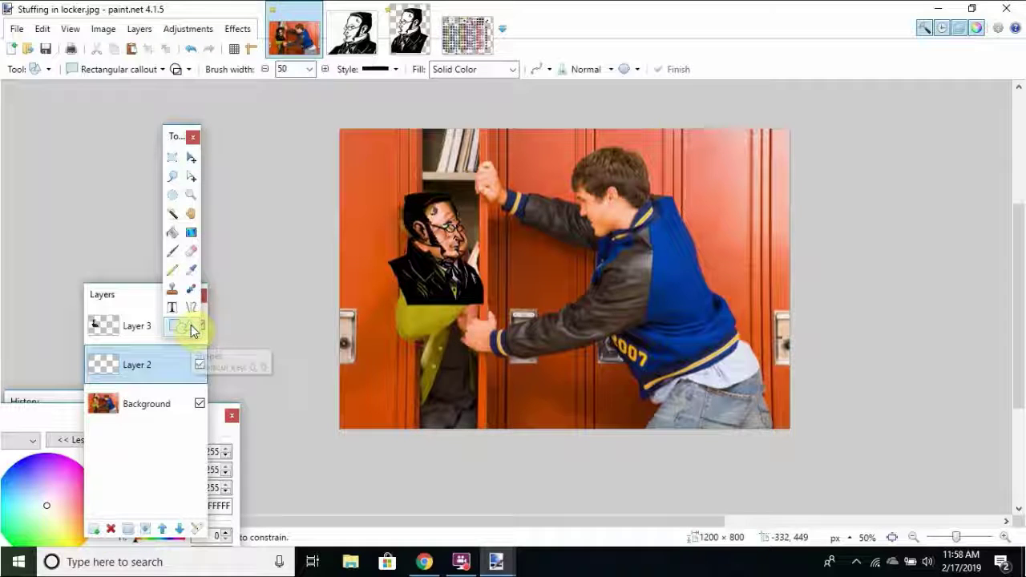
left_click(108, 69)
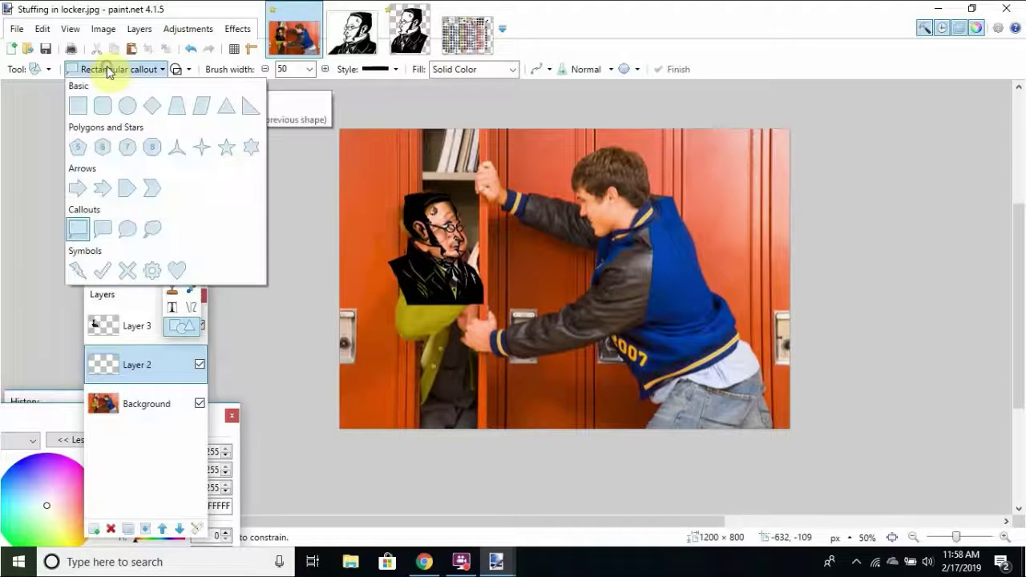
left_click(102, 107)
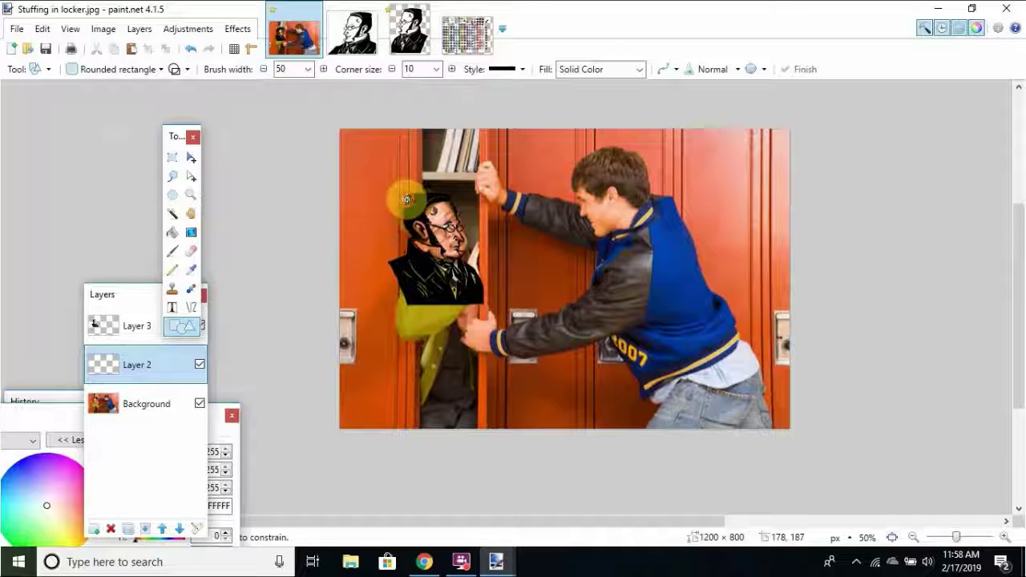
left_click_drag(406, 199, 458, 265)
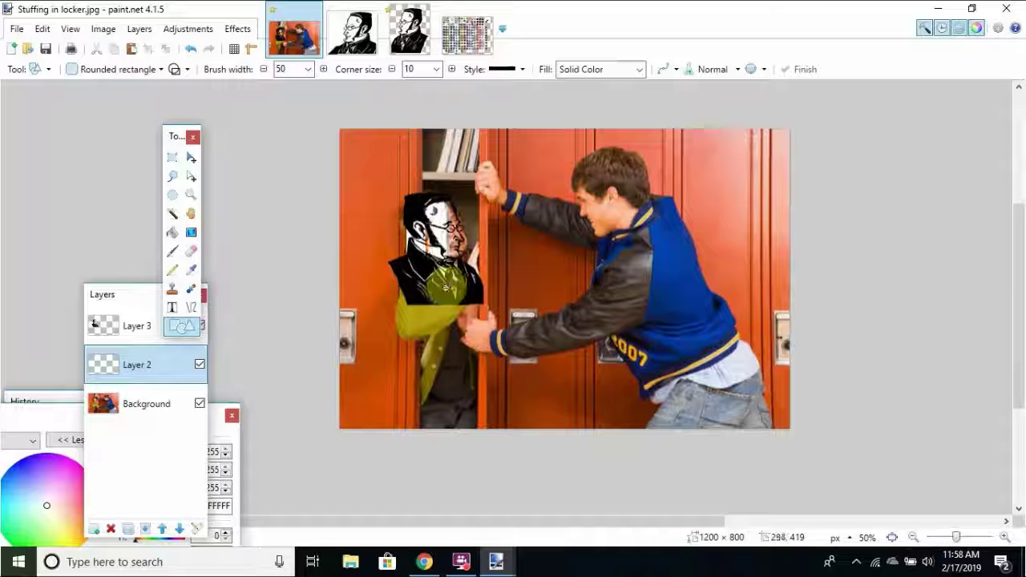
left_click_drag(441, 290, 440, 291)
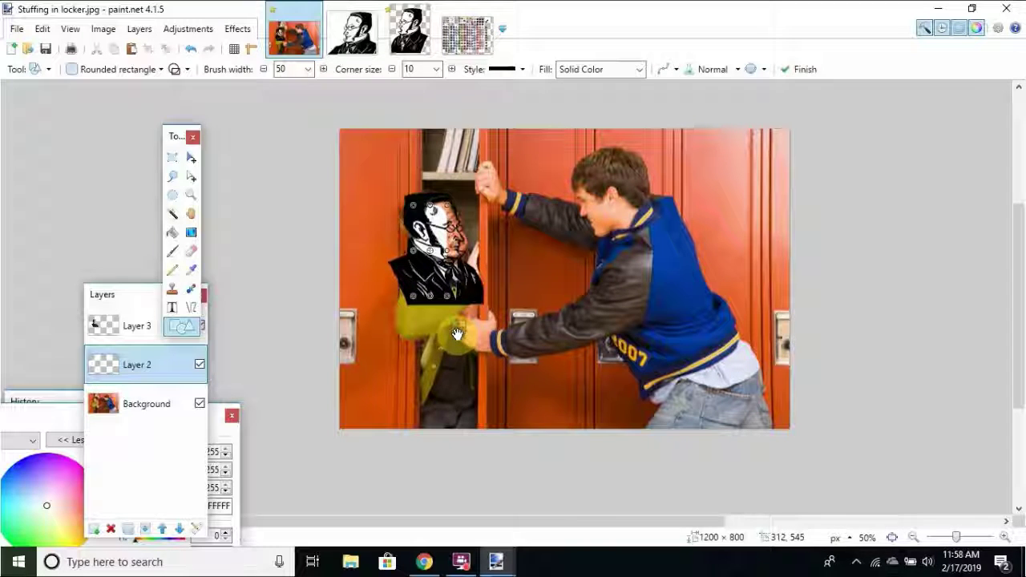
key("Return")
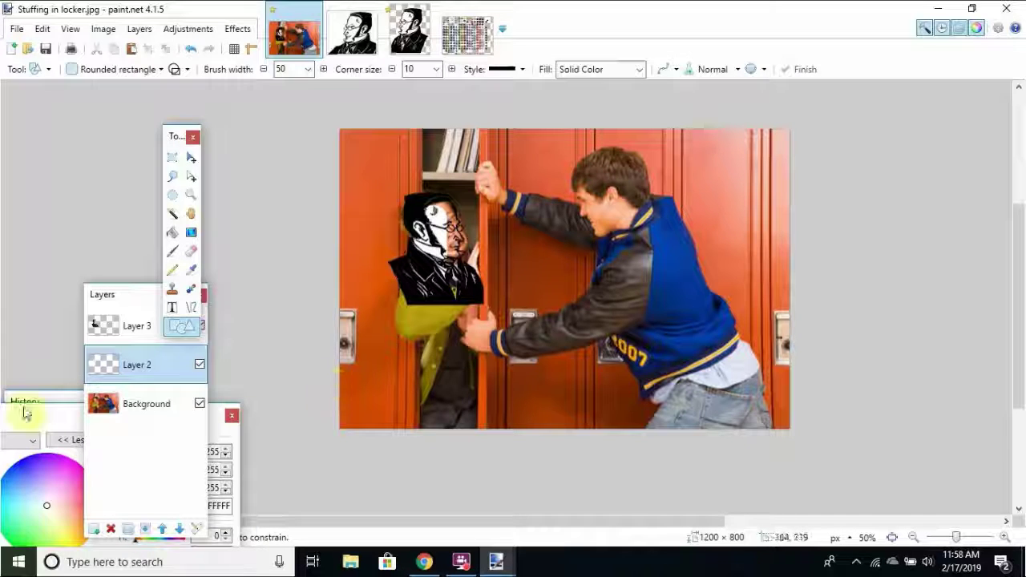
Extend the white on Layer 2 behind the portrait's back shoulder and erase what spills past the coat outline.
left_click(190, 316)
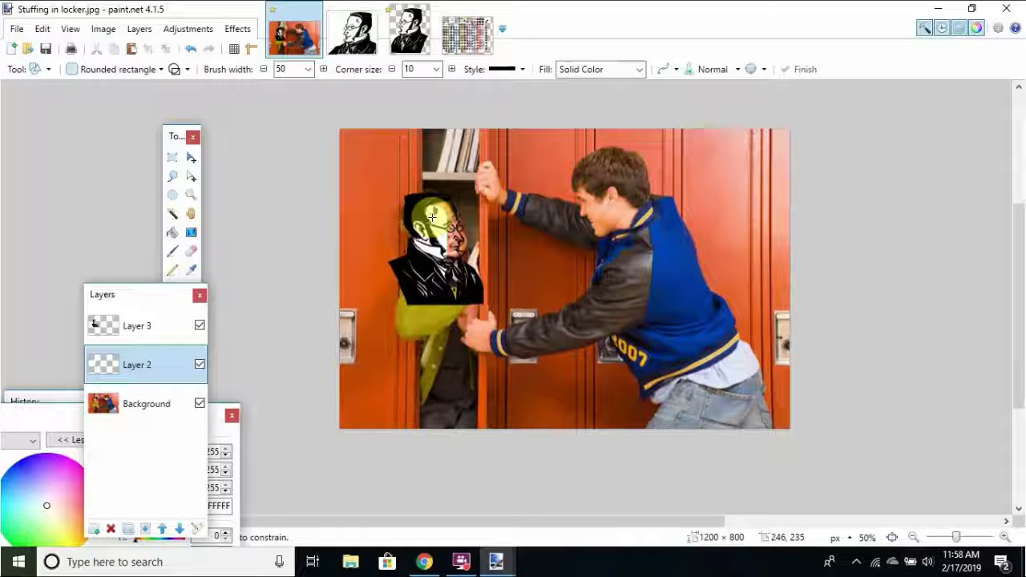
left_click_drag(432, 216, 387, 276)
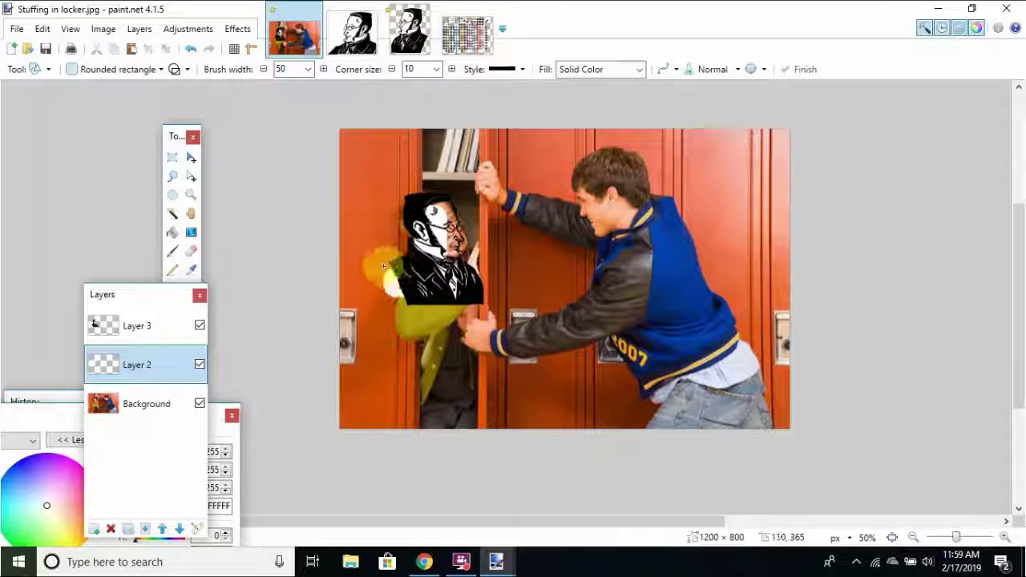
left_click(191, 251)
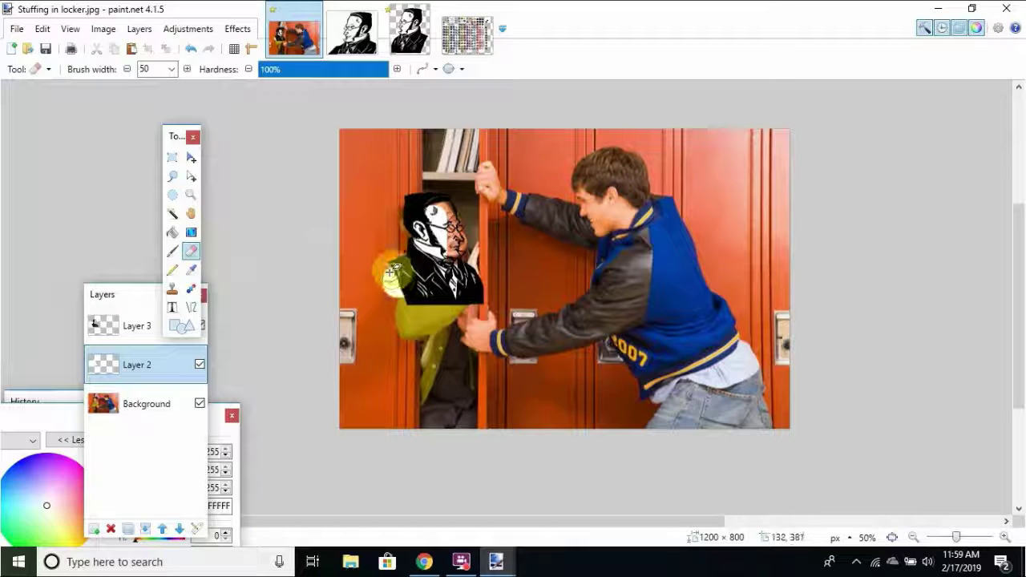
mouse_move(388, 272)
left_mouse_down()
mouse_move(393, 300)
mouse_move(413, 321)
mouse_move(374, 286)
left_mouse_up()
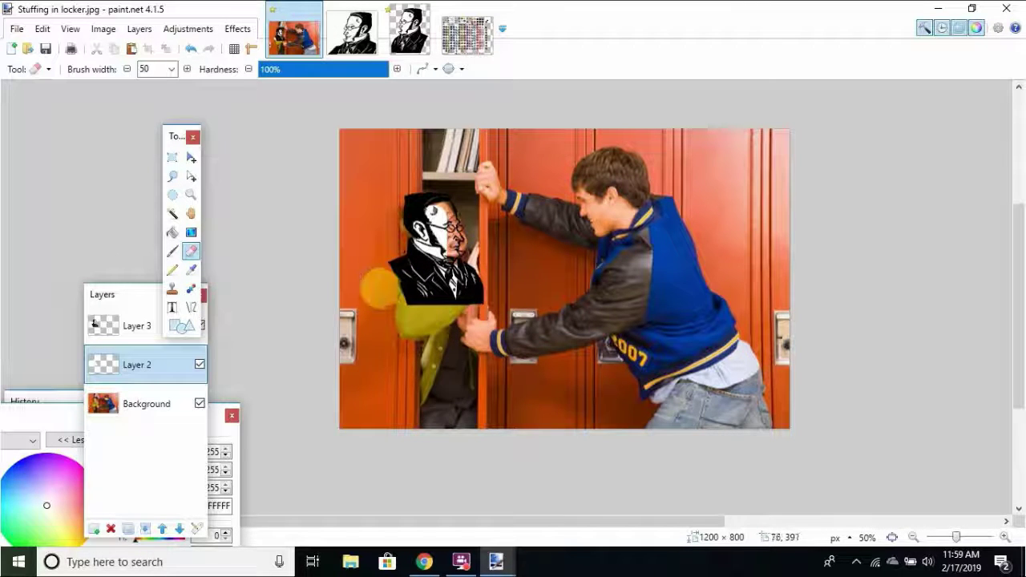
Add another white rounded rectangle behind the front of the face and erase the white spilling above and in front of it.
left_click(189, 325)
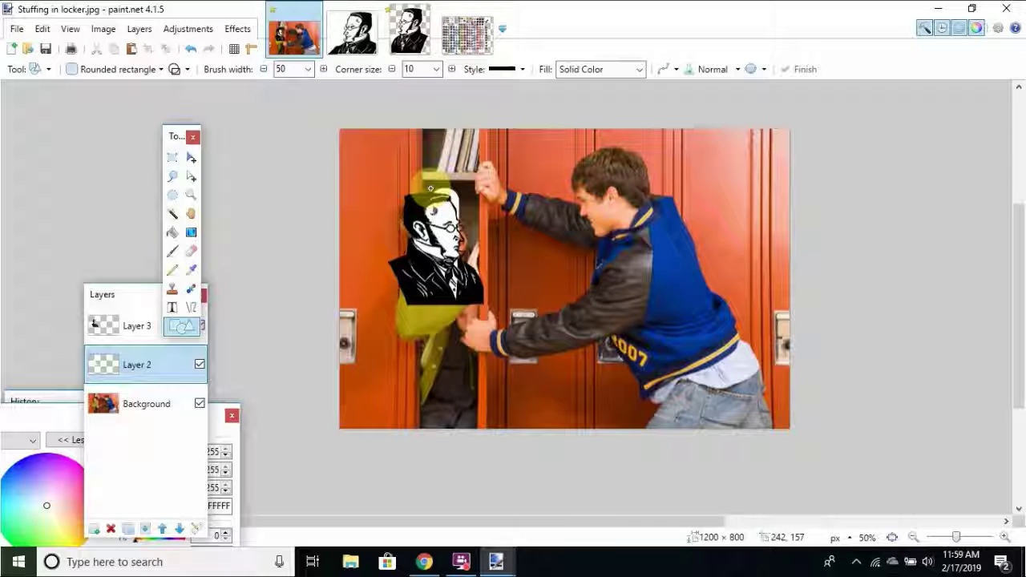
left_click_drag(431, 189, 458, 274)
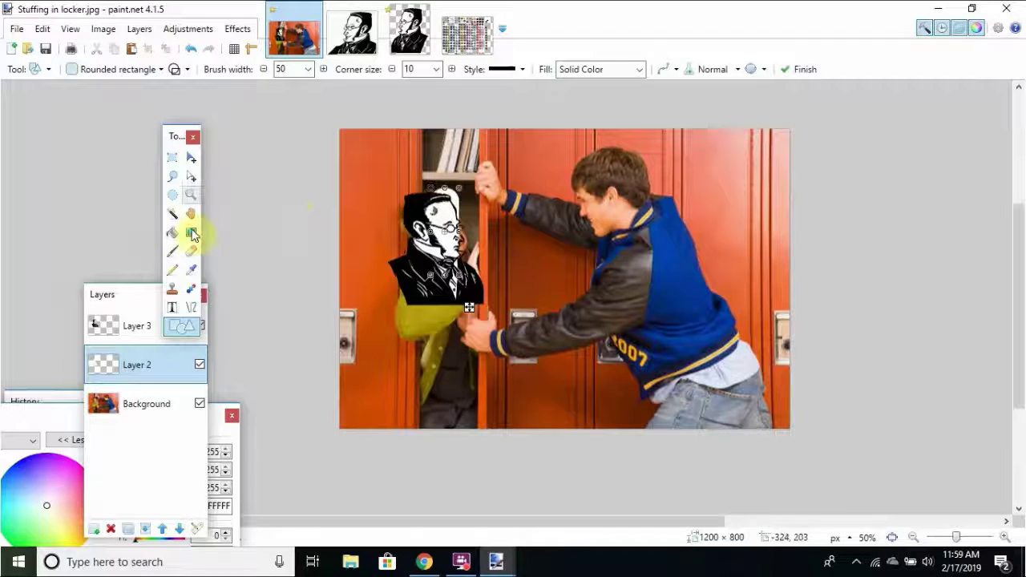
left_click(191, 251)
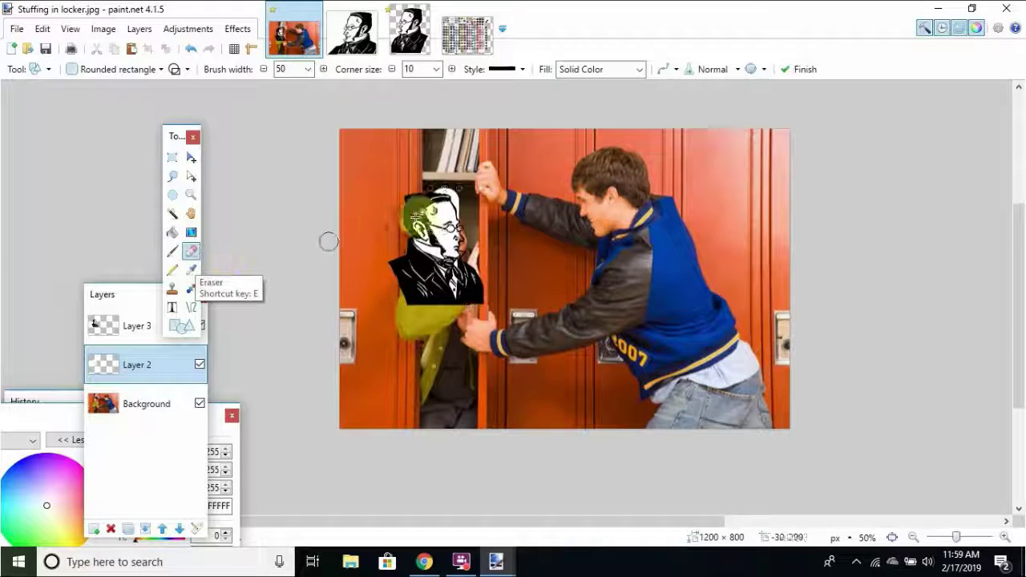
mouse_move(465, 208)
left_mouse_down()
mouse_move(435, 183)
mouse_move(441, 202)
mouse_move(459, 201)
mouse_move(452, 189)
mouse_move(465, 211)
left_mouse_up()
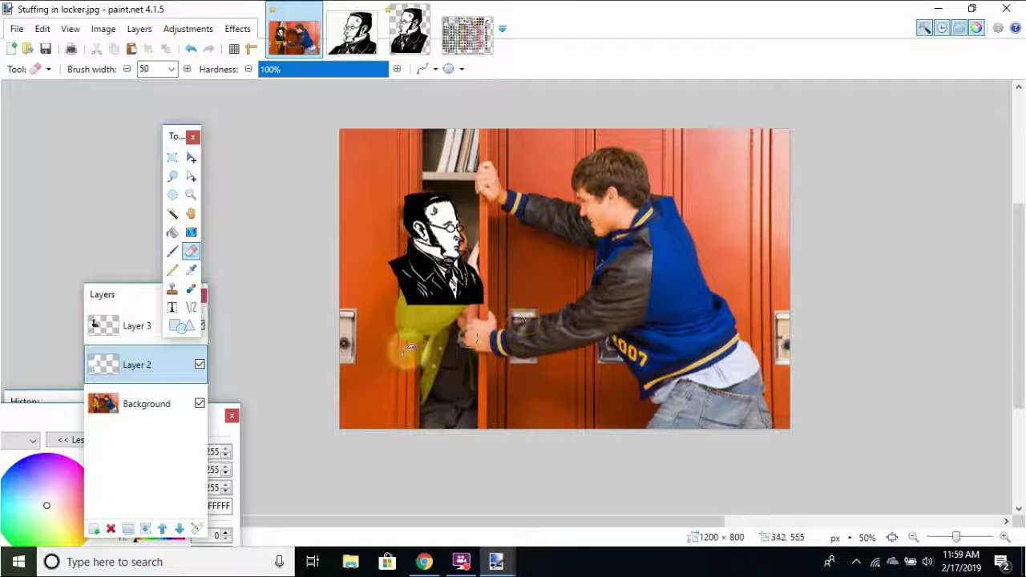
With the Paintbrush at width 6, paint white behind the nose, the front spectacle lens, the hair highlight and the collar edge.
left_click(172, 251)
left_click(1005, 536)
left_click(1005, 537)
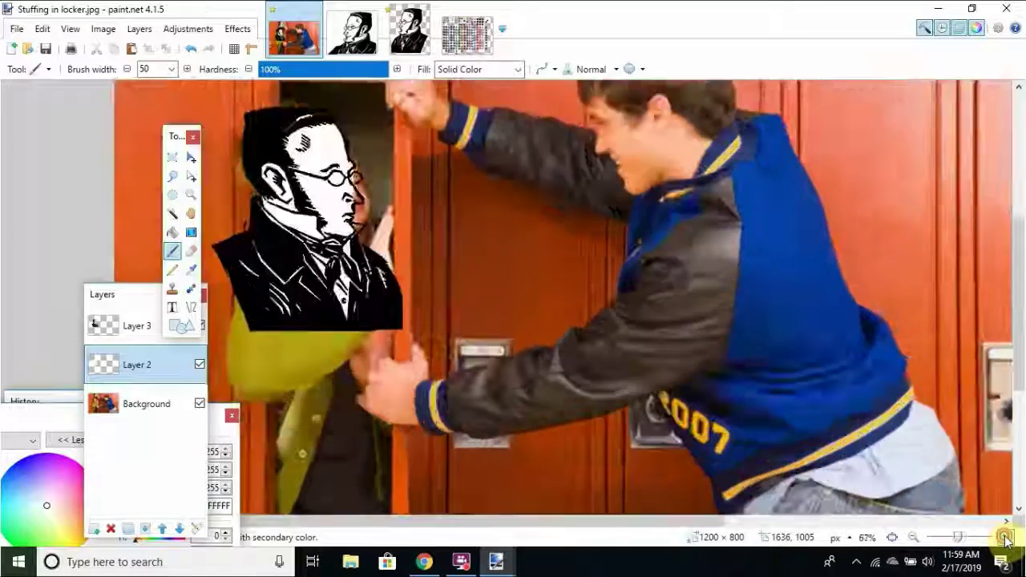
left_click(1005, 536)
left_click(1006, 536)
left_click(1005, 536)
left_click_drag(390, 523, 222, 523)
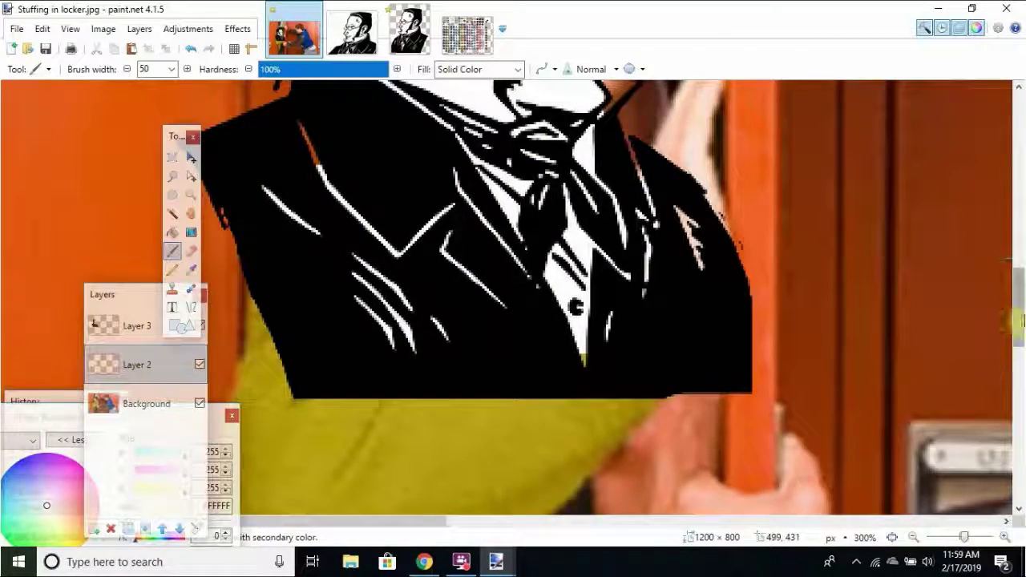
left_click(1021, 255)
scroll(1022, 269, "up", 2)
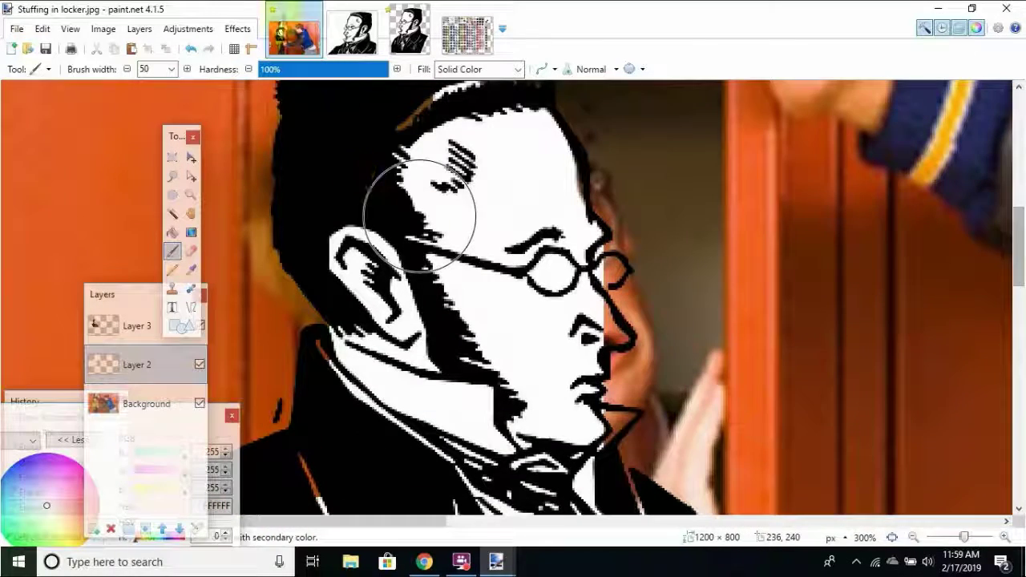
type("6")
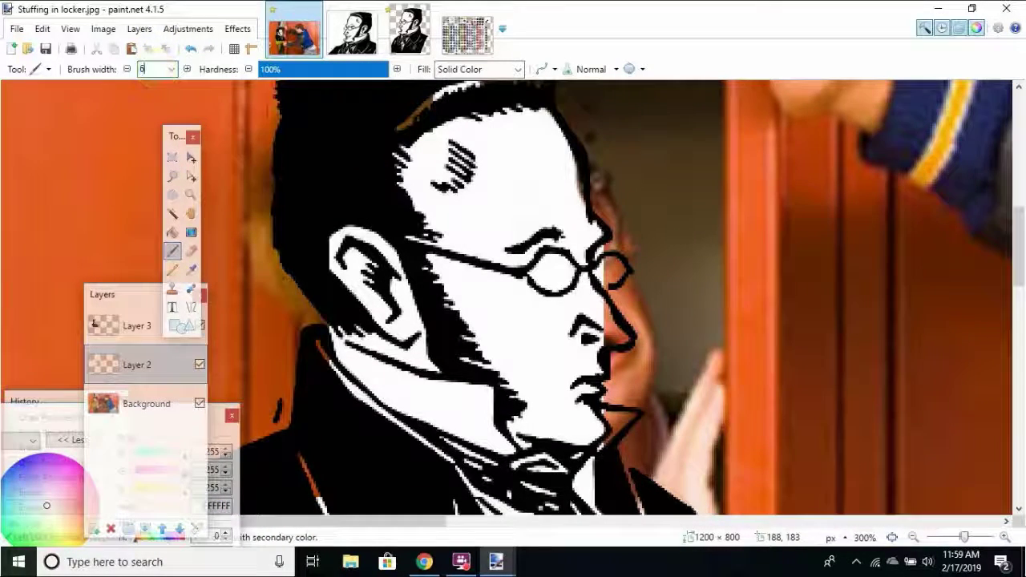
mouse_move(627, 332)
left_mouse_down()
mouse_move(612, 332)
mouse_move(614, 348)
mouse_move(611, 325)
left_mouse_up()
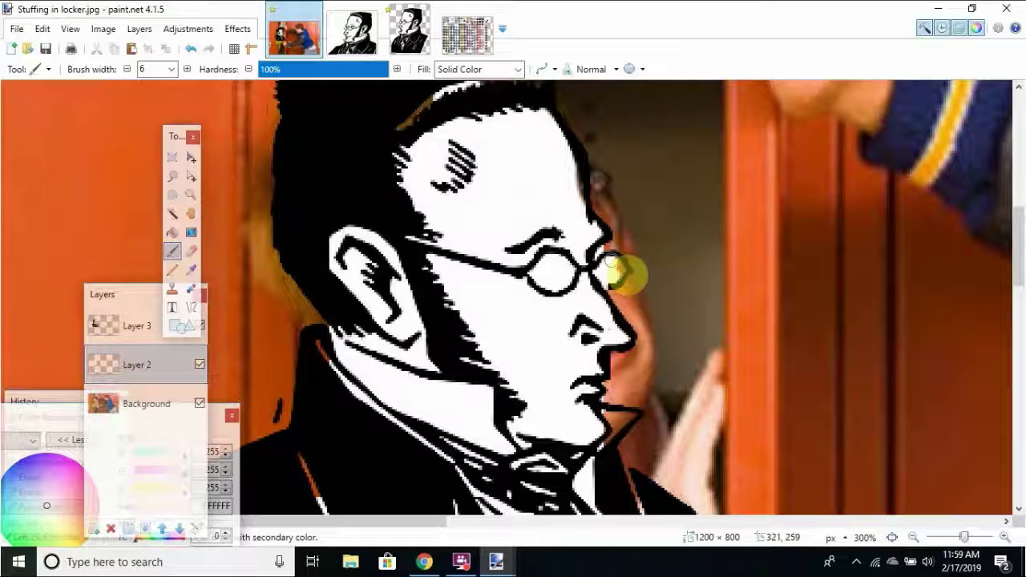
left_click_drag(623, 275, 614, 266)
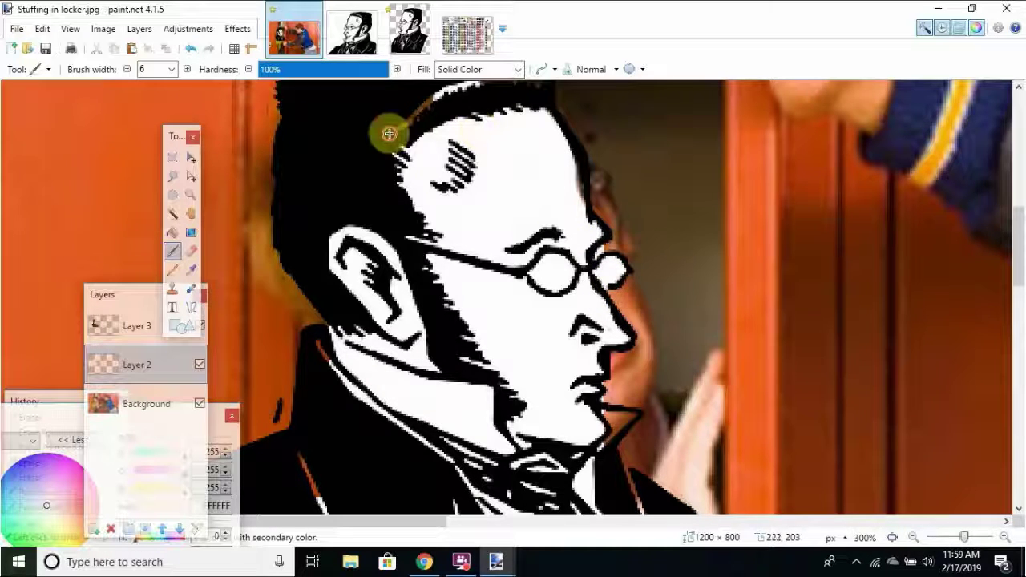
mouse_move(391, 132)
left_mouse_down()
mouse_move(432, 113)
mouse_move(451, 88)
left_mouse_up()
left_click_drag(396, 248, 408, 225)
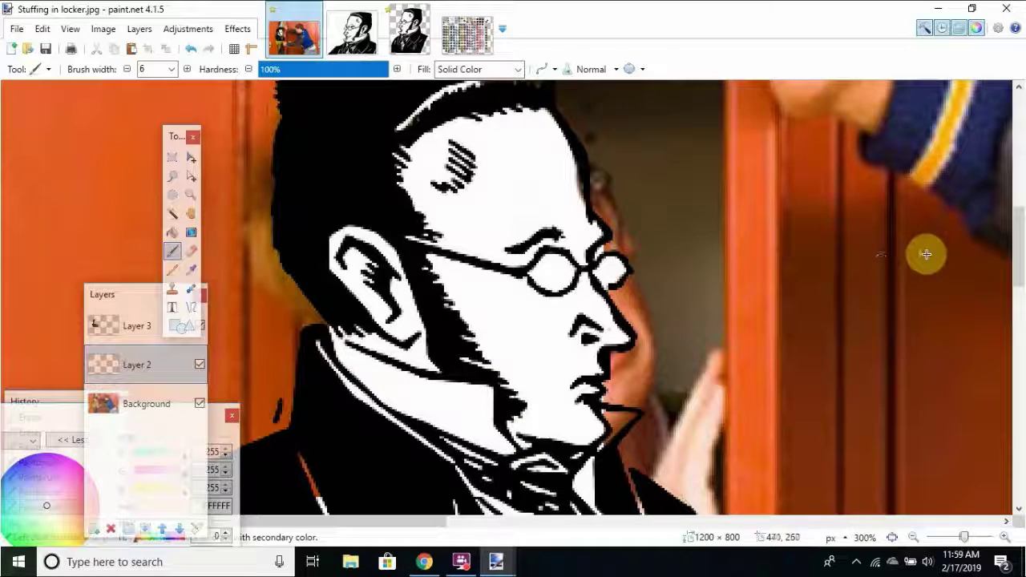
Paint white on Layer 2 behind the coat's lapel lines, the front collar tip and the lower point of the shirt front.
scroll(1023, 254, "down", 2)
scroll(1023, 254, "down", 2)
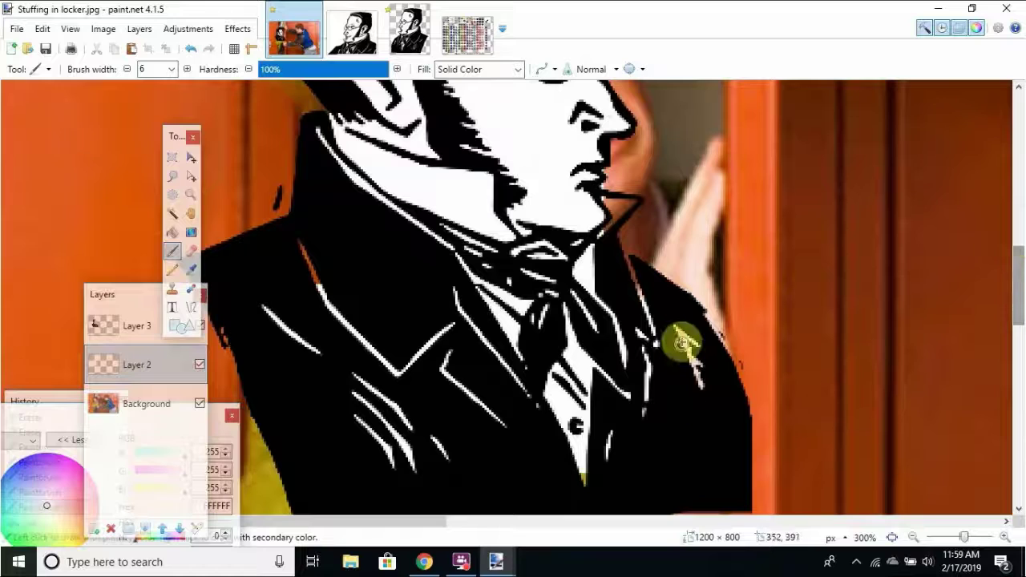
left_click_drag(646, 287, 615, 257)
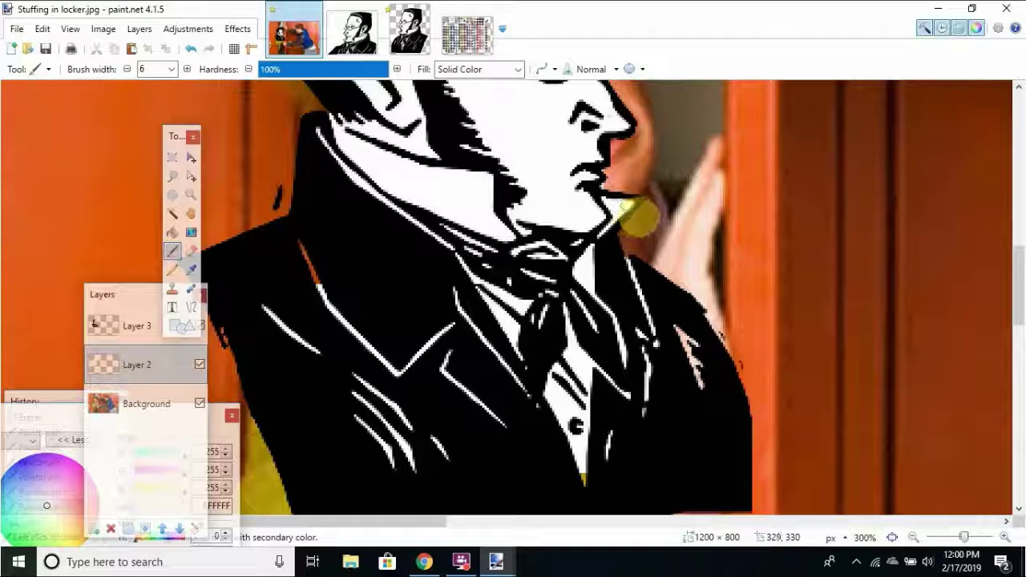
left_click_drag(631, 202, 622, 214)
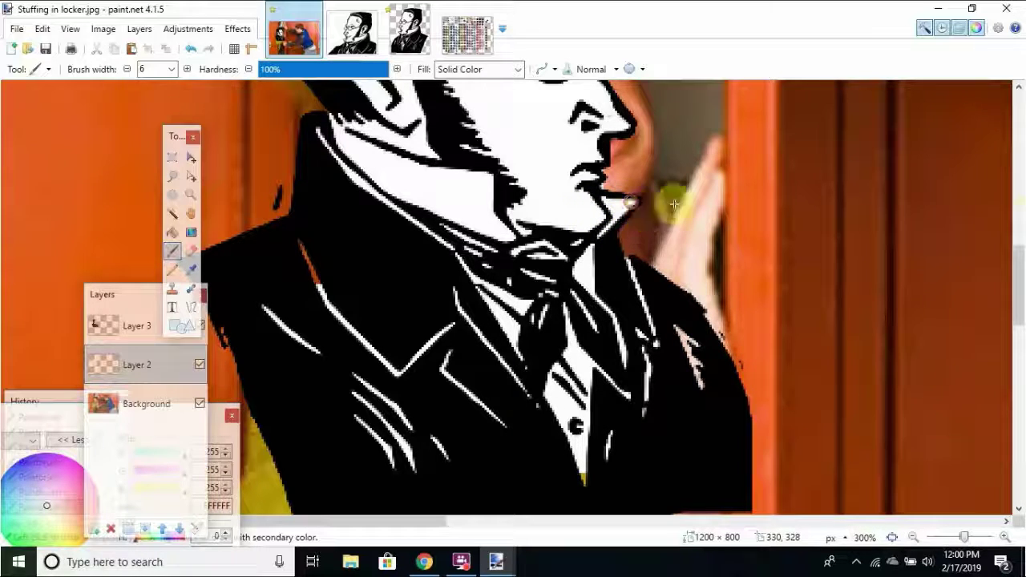
left_click_drag(1020, 261, 1020, 296)
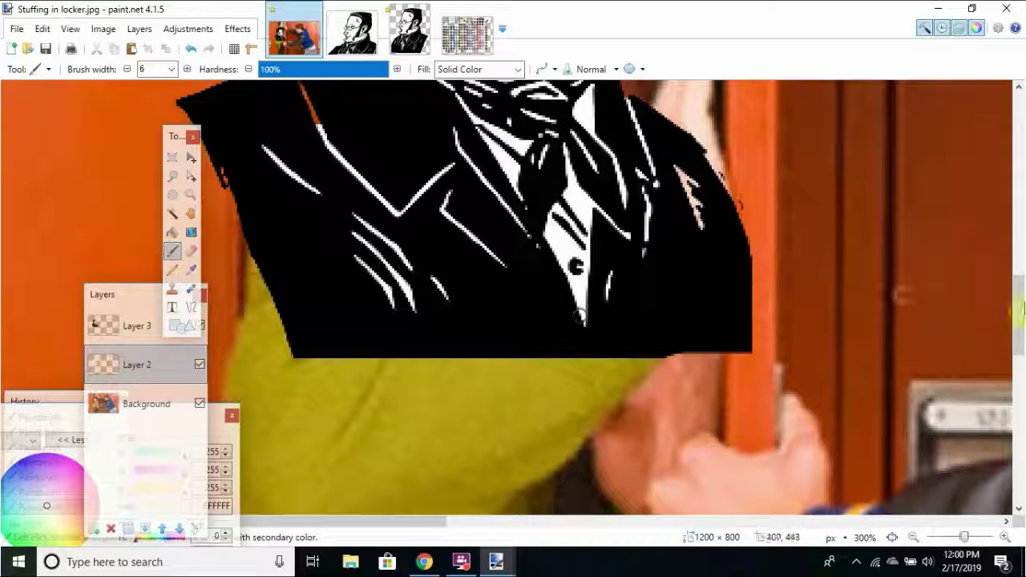
left_click_drag(1019, 321, 1022, 297)
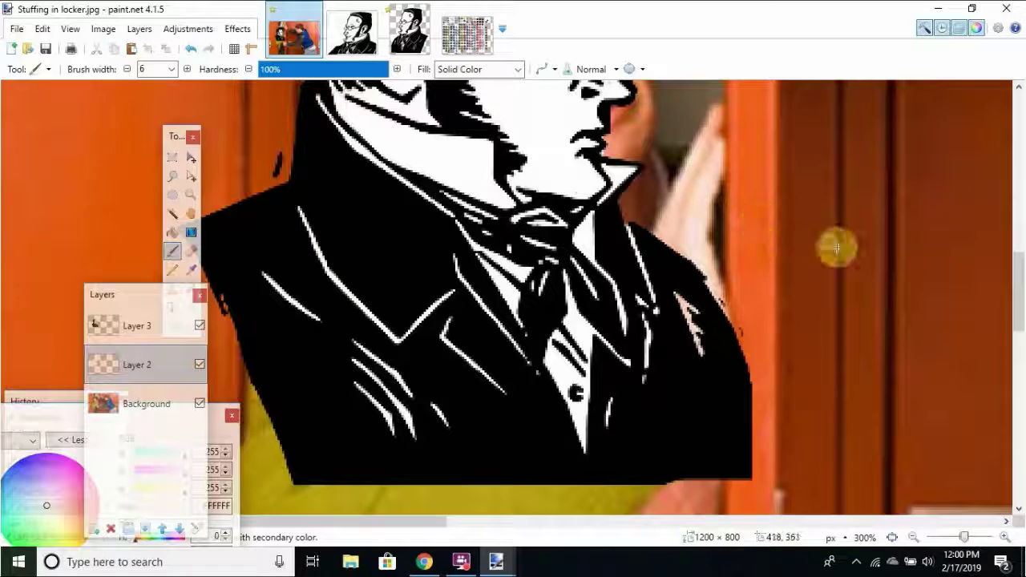
Paint white behind the front end of the hair highlight and erase the white spilling past the hair and the front spectacle lens.
left_click_drag(1020, 319, 1020, 245)
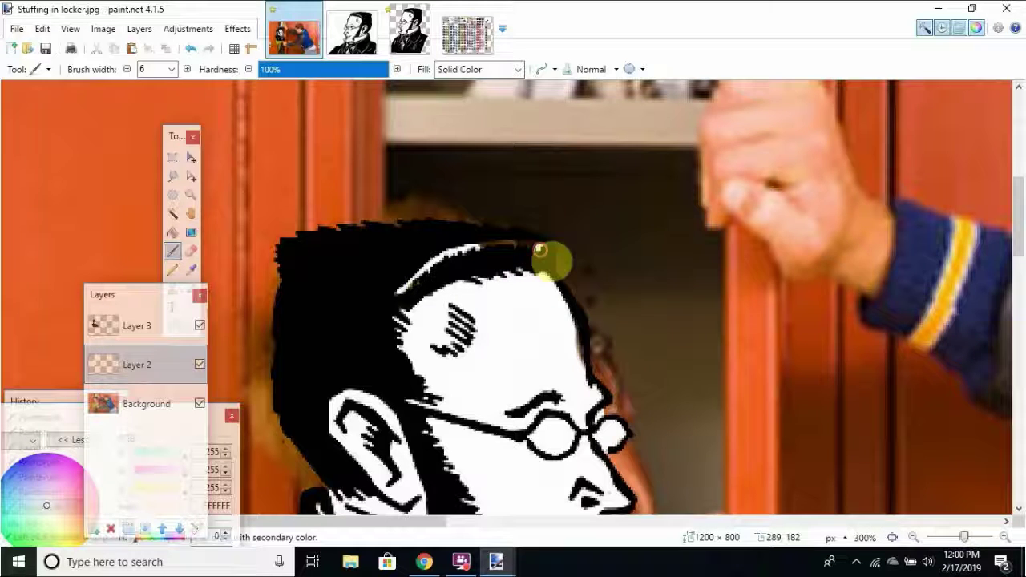
left_click_drag(549, 250, 502, 254)
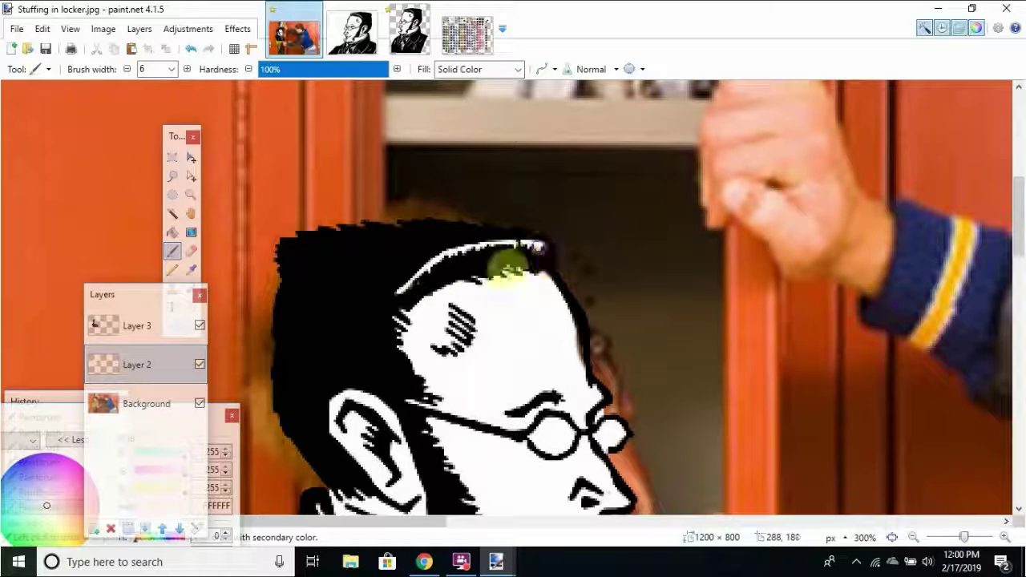
left_click_drag(564, 234, 550, 231)
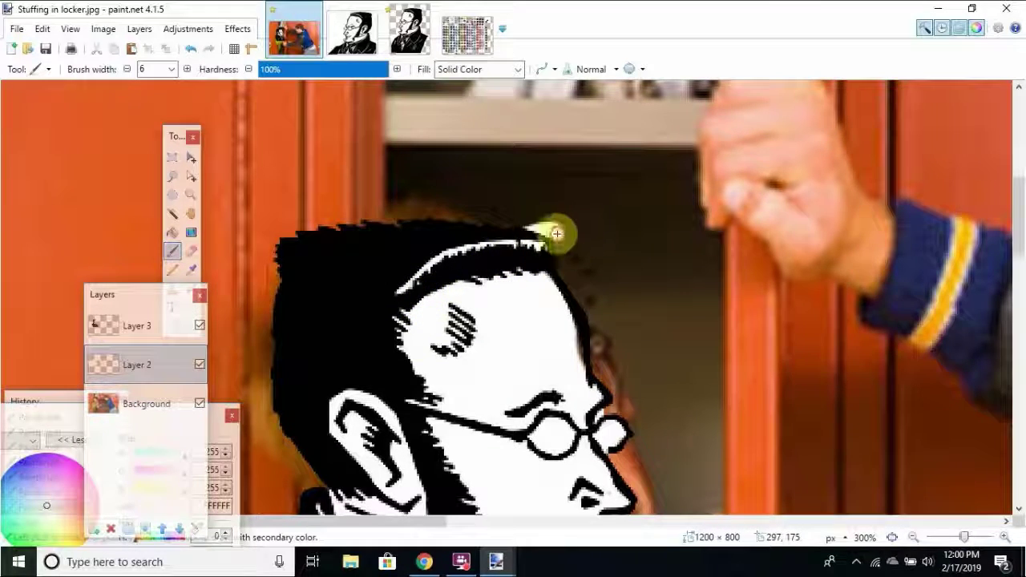
left_click(191, 250)
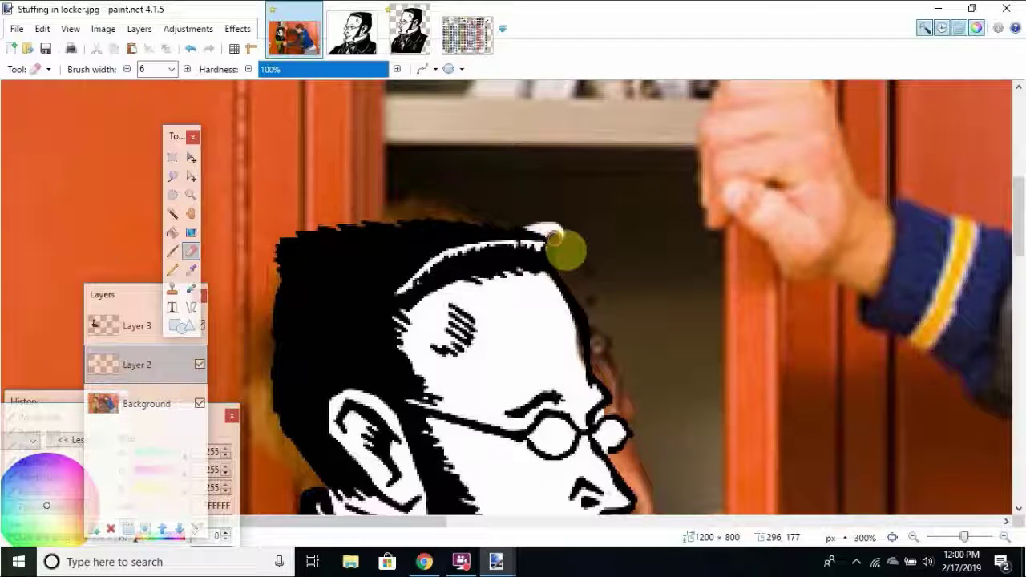
mouse_move(561, 242)
left_mouse_down()
mouse_move(528, 226)
mouse_move(557, 224)
mouse_move(560, 237)
mouse_move(546, 221)
mouse_move(575, 256)
mouse_move(561, 232)
left_mouse_up()
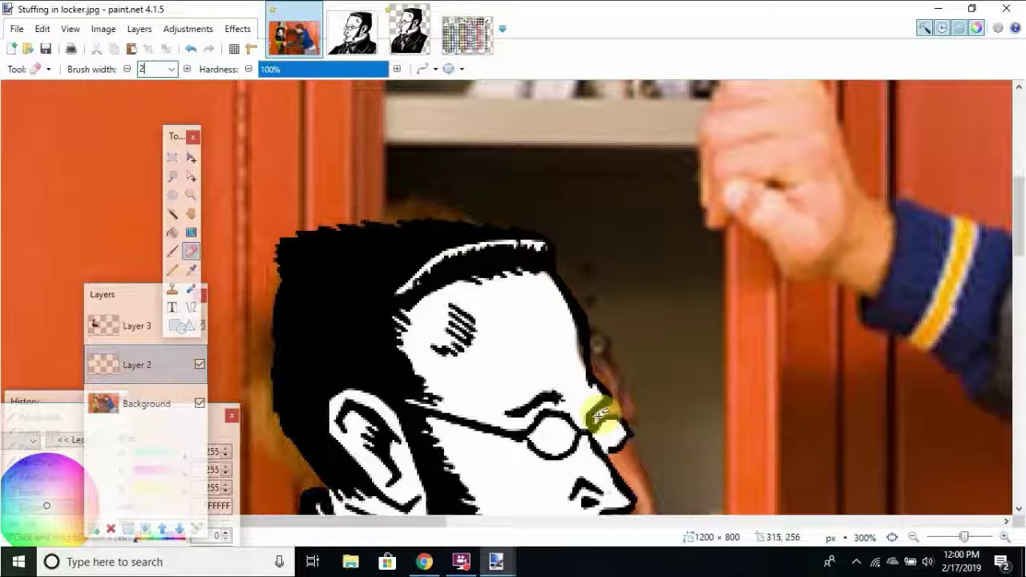
left_click(601, 416)
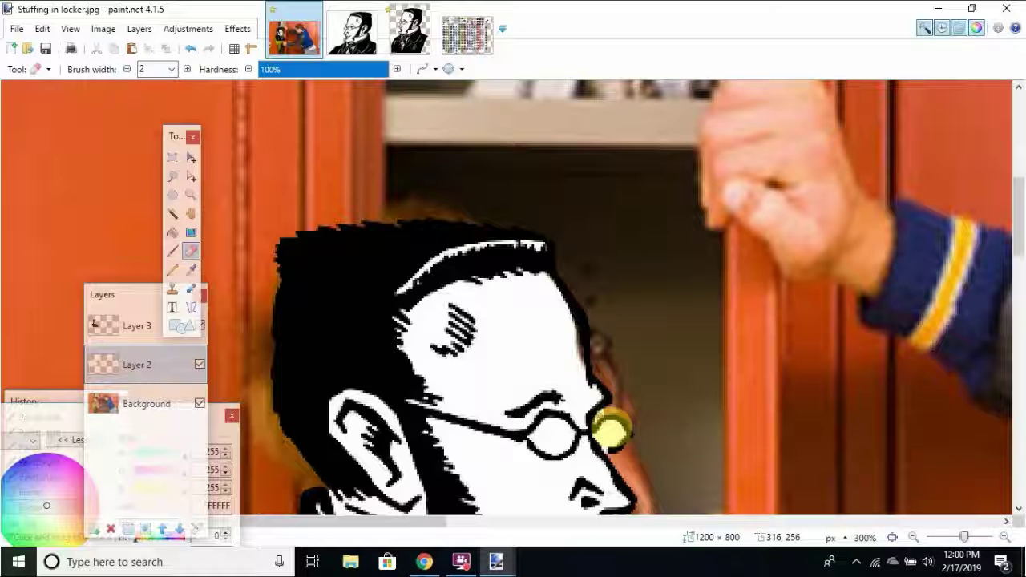
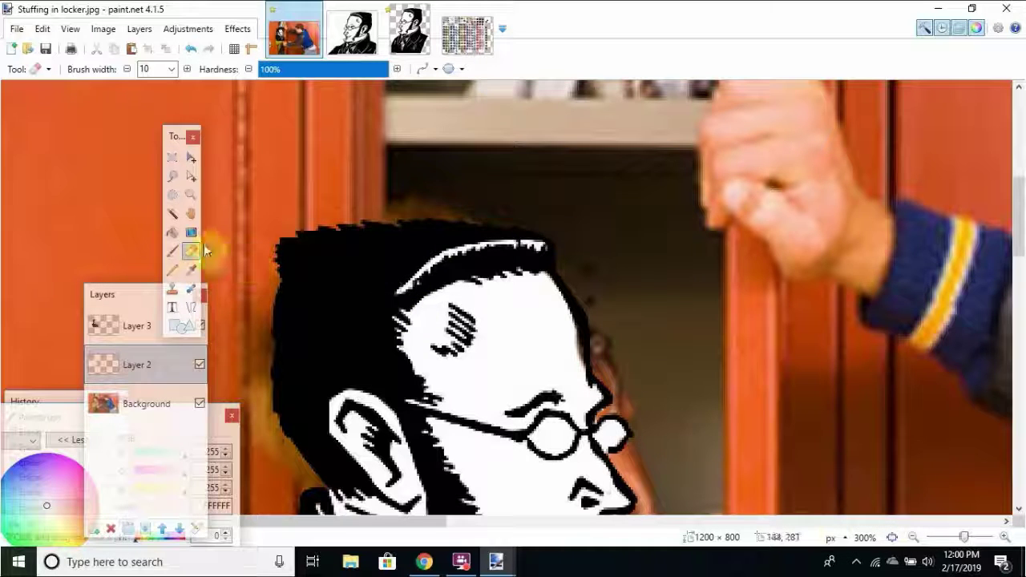
Try merging the portrait on Layer 3 down into Layer 2, undoing the merge both times.
left_click(914, 538)
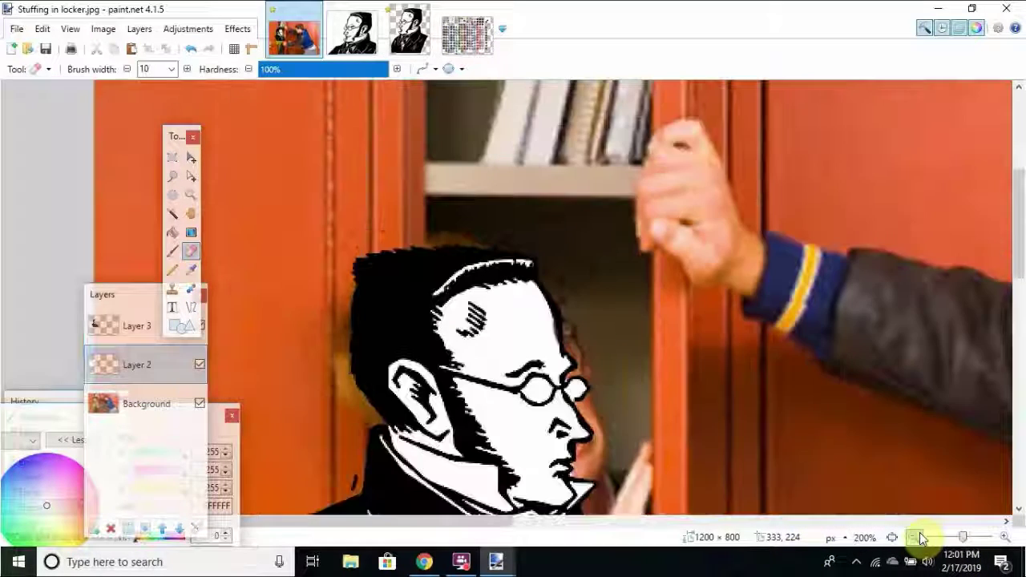
left_click(914, 537)
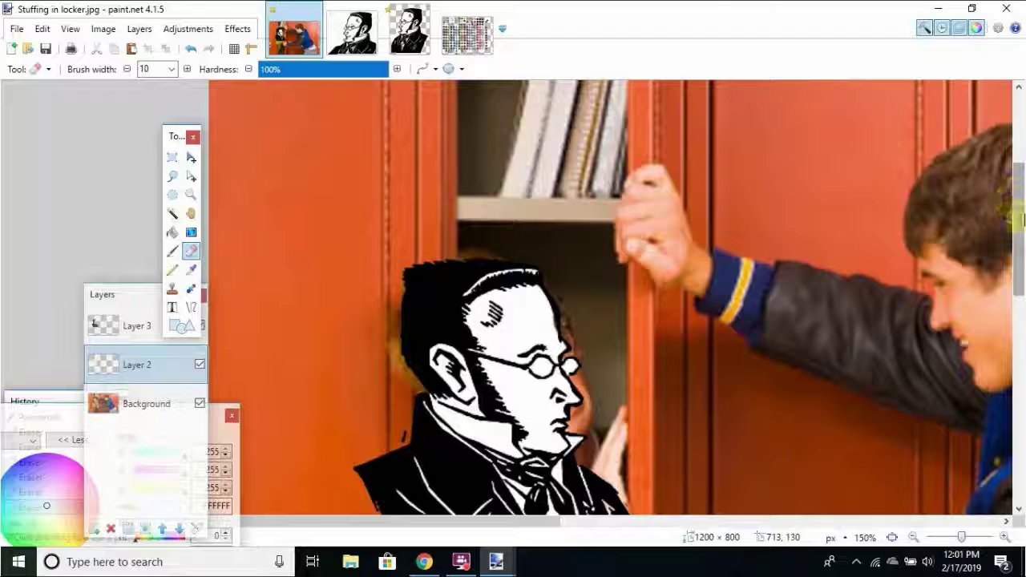
left_click_drag(1014, 196, 1022, 252)
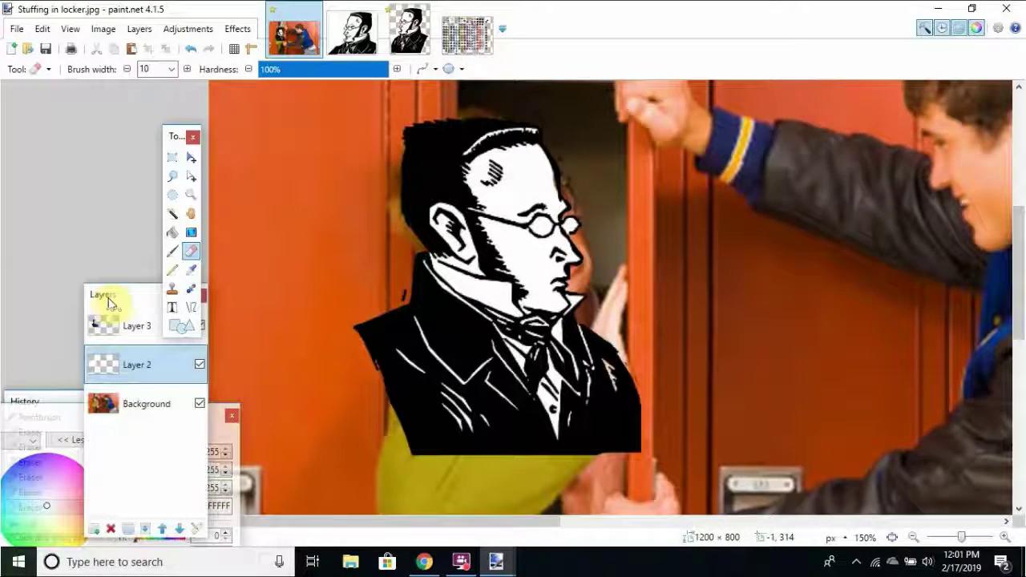
left_click_drag(114, 302, 96, 245)
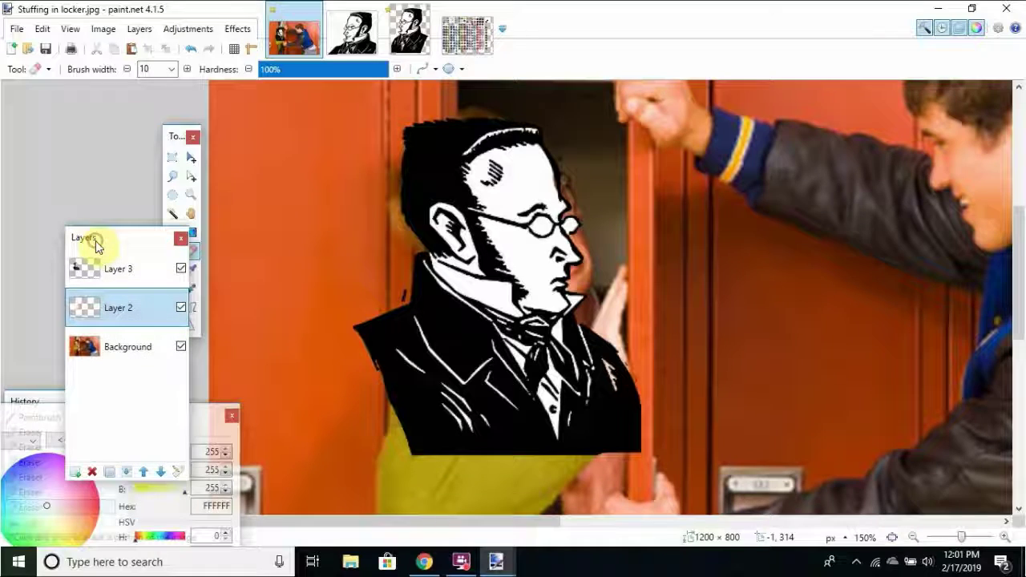
left_click(147, 275)
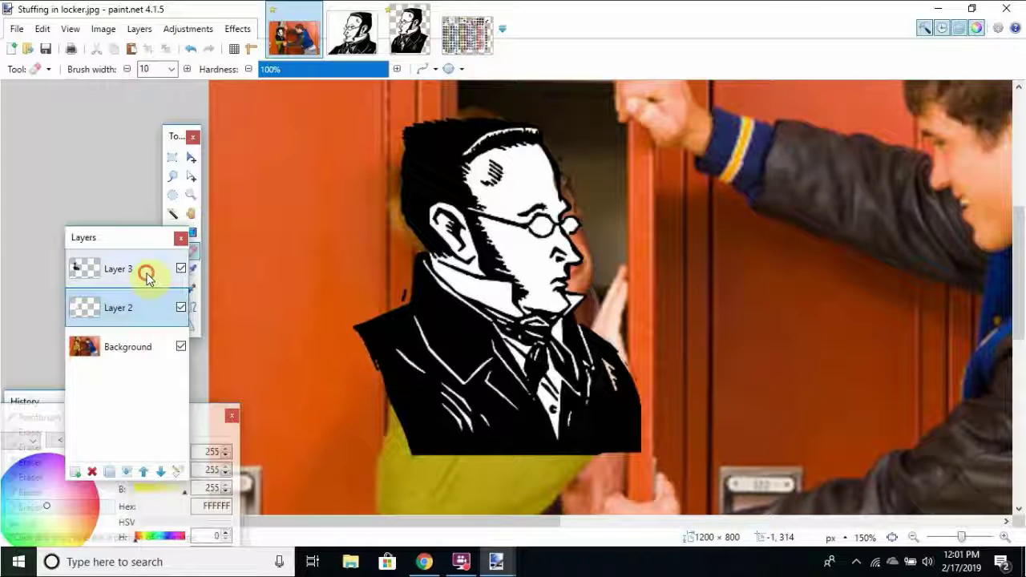
left_click(187, 28)
mouse_move(133, 29)
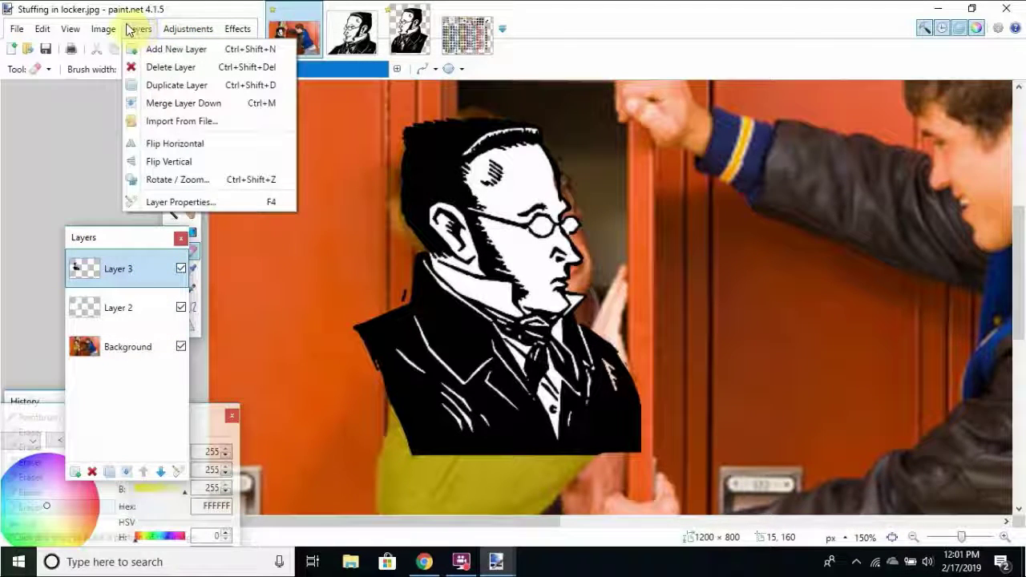
left_click(171, 102)
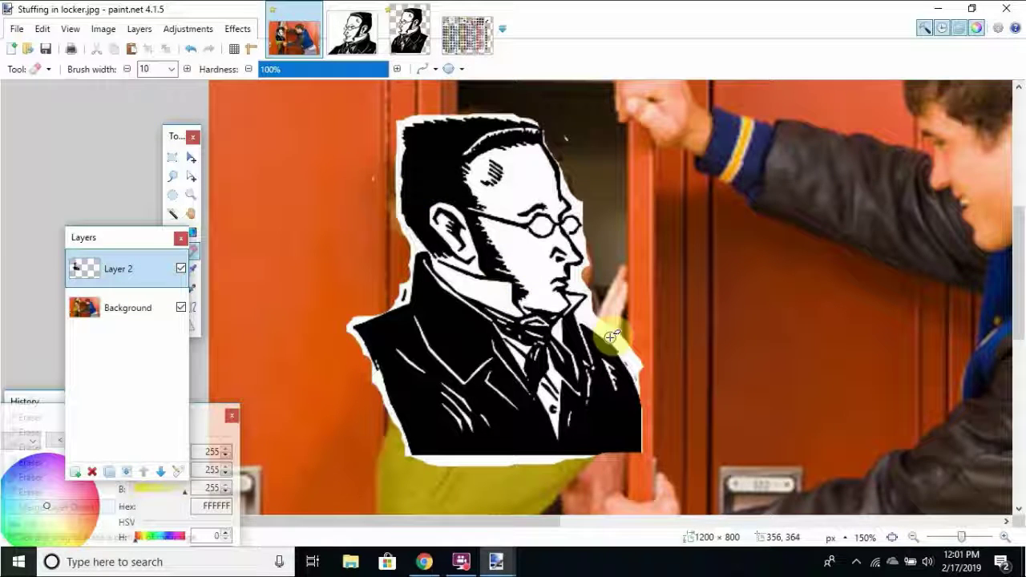
key("ctrl+z")
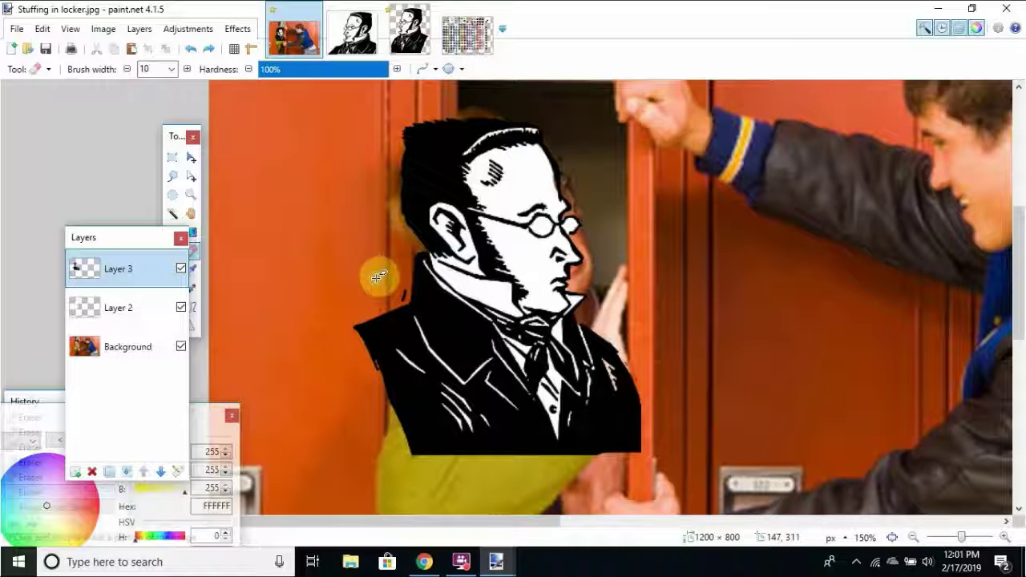
left_click(141, 31)
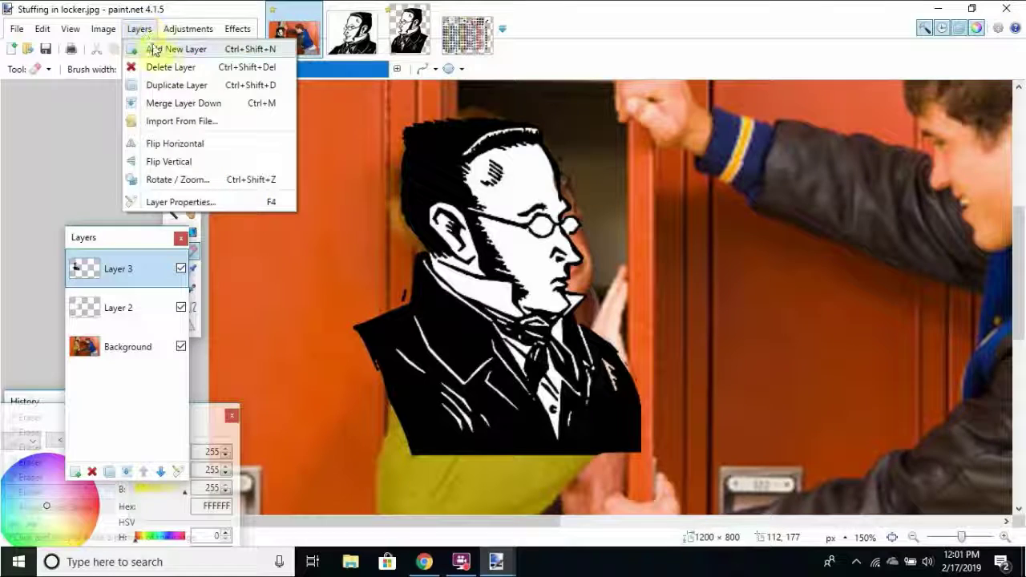
left_click(179, 107)
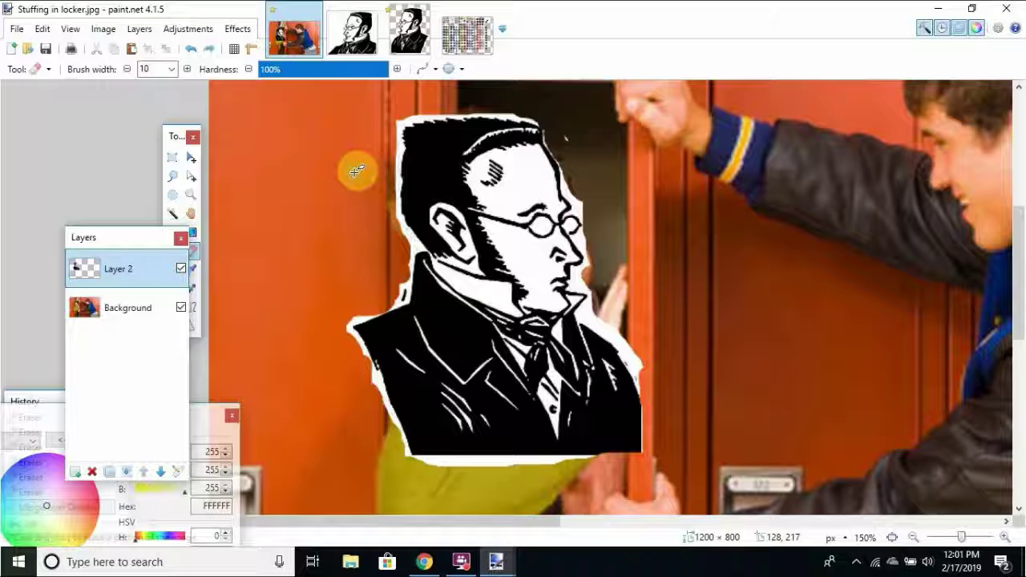
key("ctrl+z")
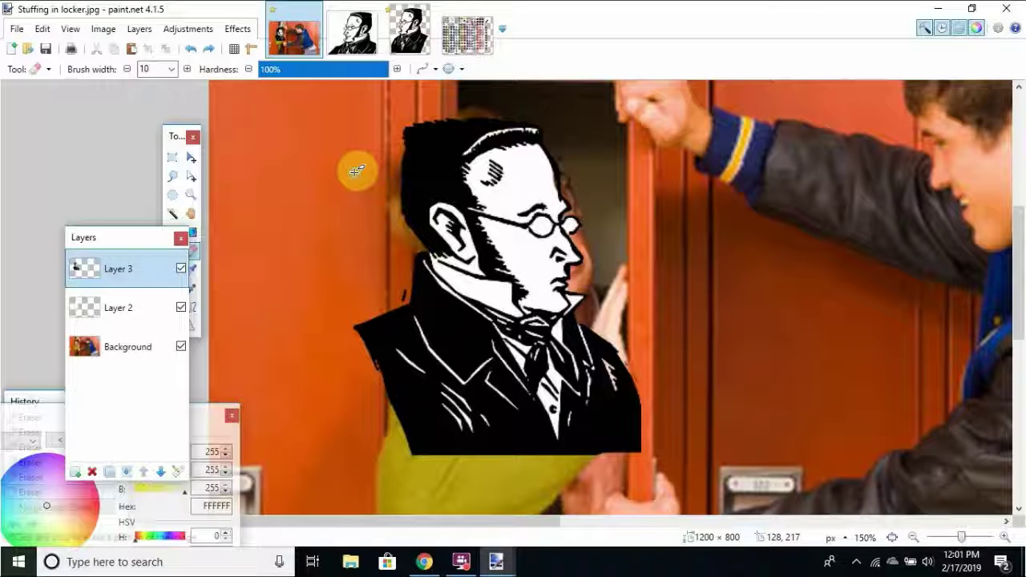
Try moving Layer 2 in the layer order and return it to its place, and open and dismiss its Layer Properties.
mouse_move(126, 306)
left_mouse_down()
mouse_move(126, 256)
mouse_move(136, 311)
left_mouse_up()
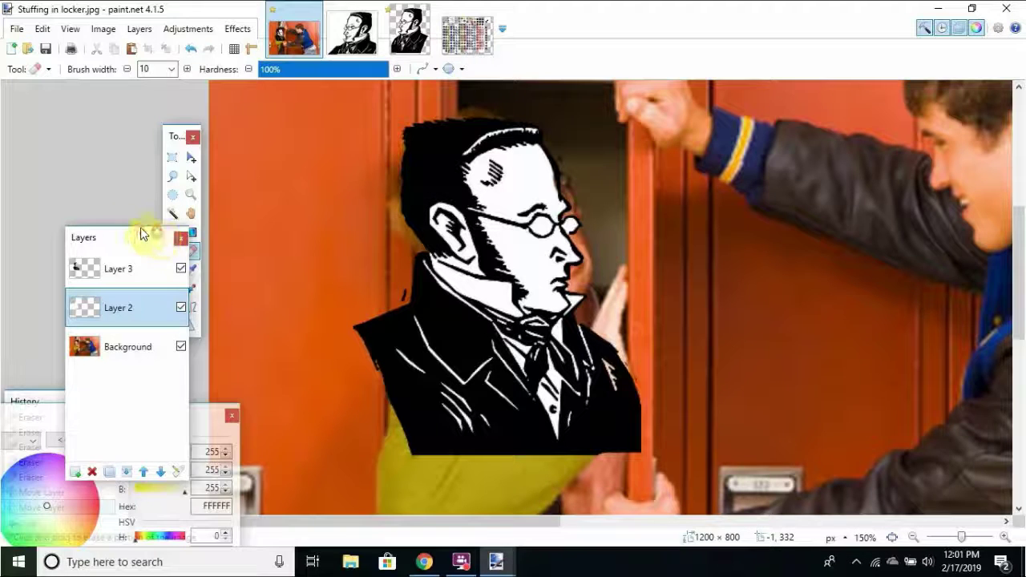
left_click_drag(140, 229, 114, 206)
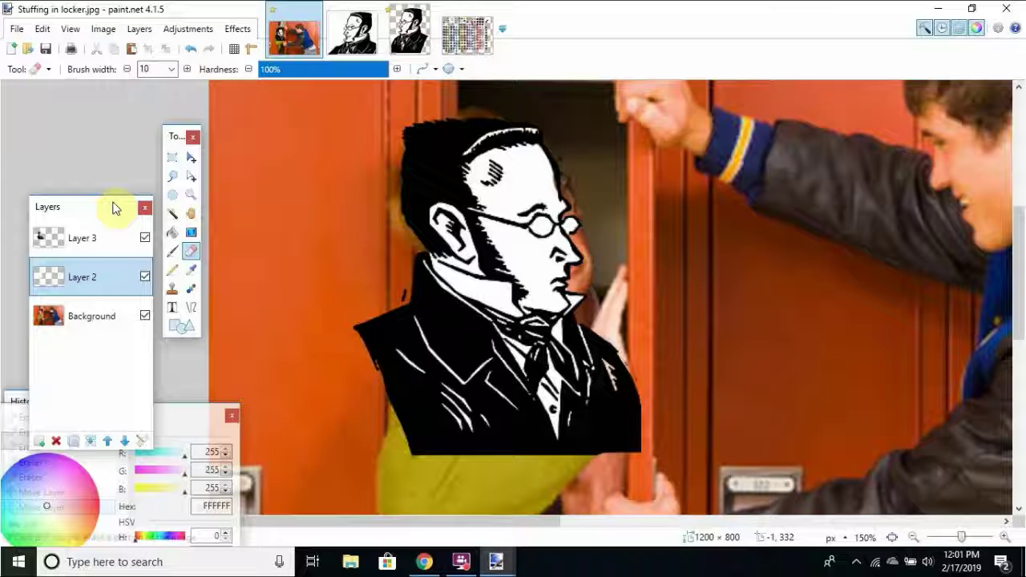
left_click(103, 31)
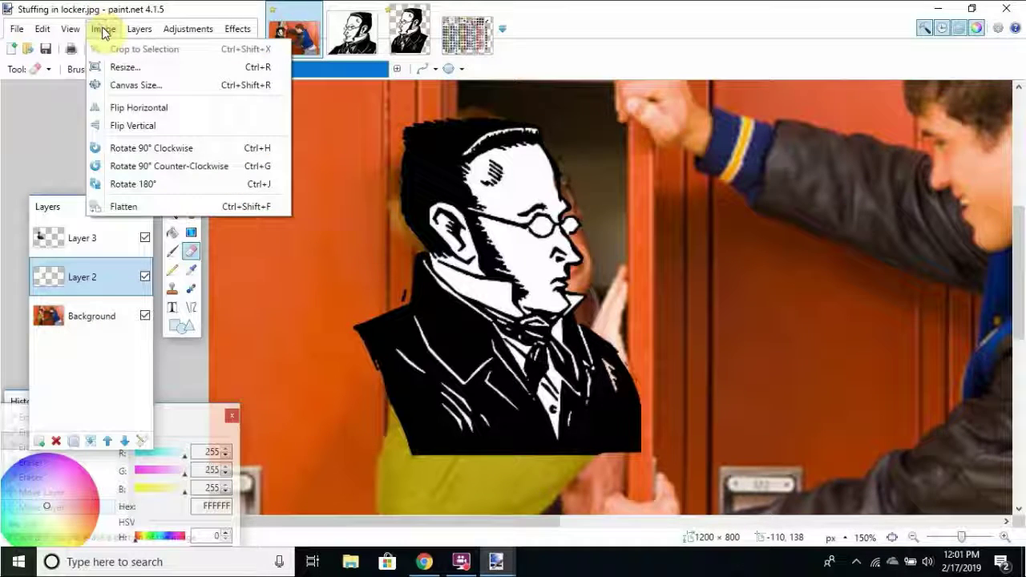
mouse_move(133, 25)
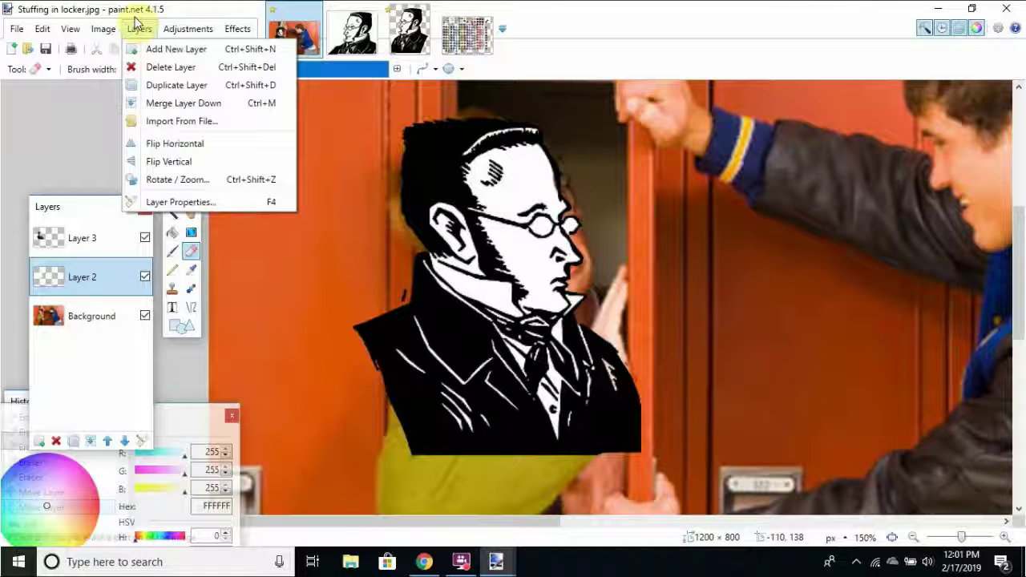
mouse_move(170, 28)
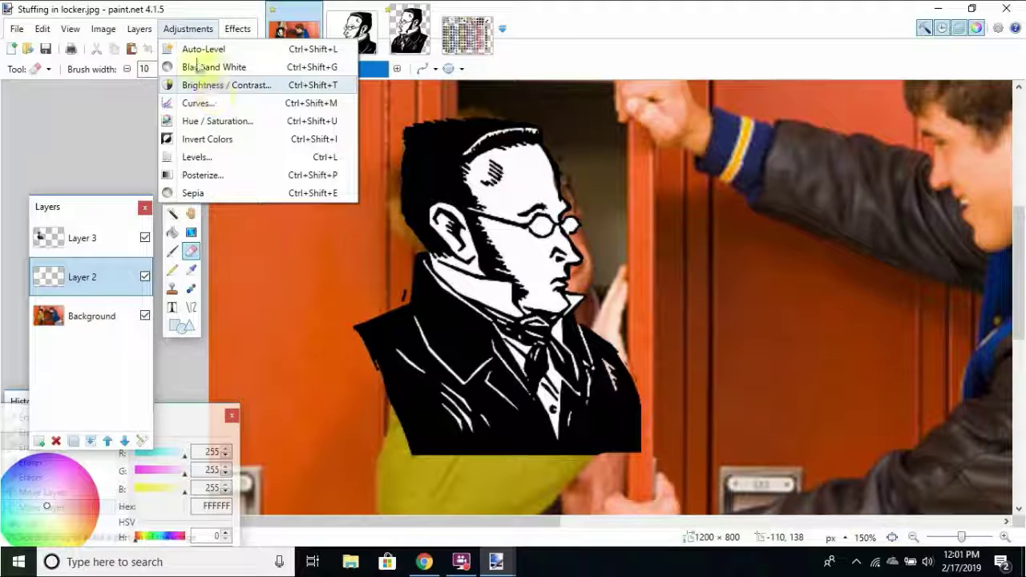
left_click(267, 139)
left_click(205, 29)
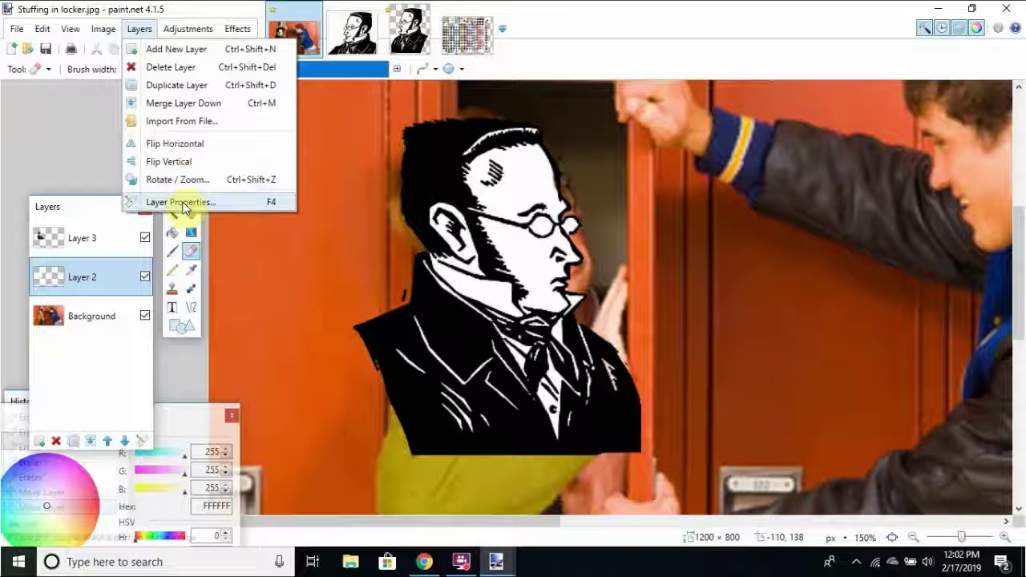
left_click(183, 202)
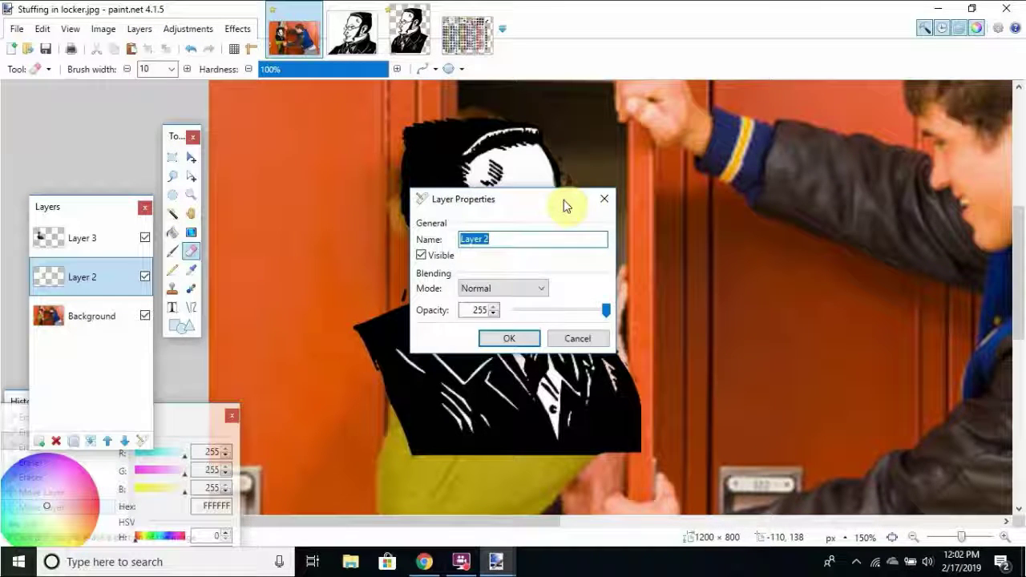
left_click(603, 198)
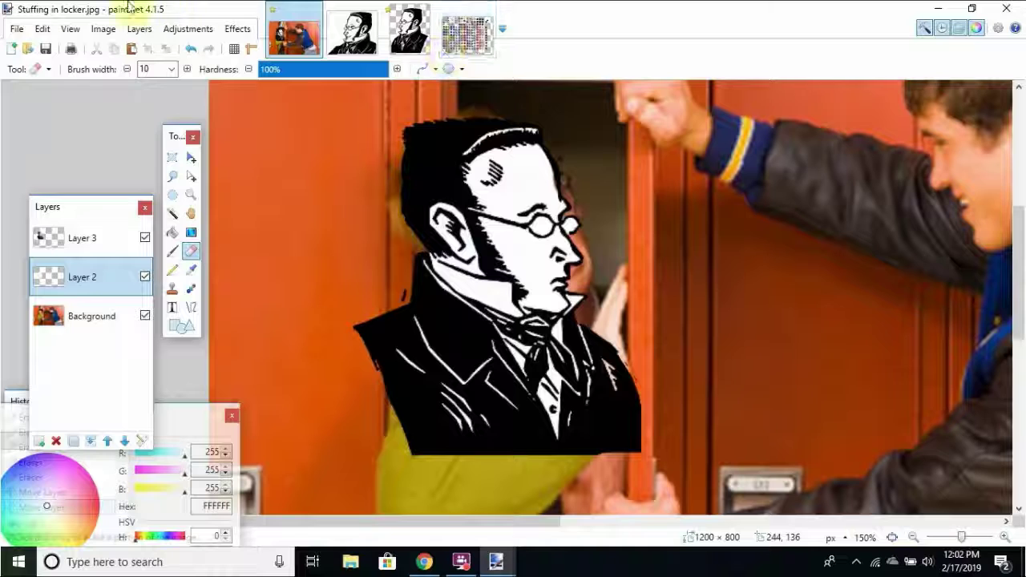
Try flattening the image into a single layer, and undo the flattening to restore the separate layers.
left_click(103, 28)
left_click(132, 203)
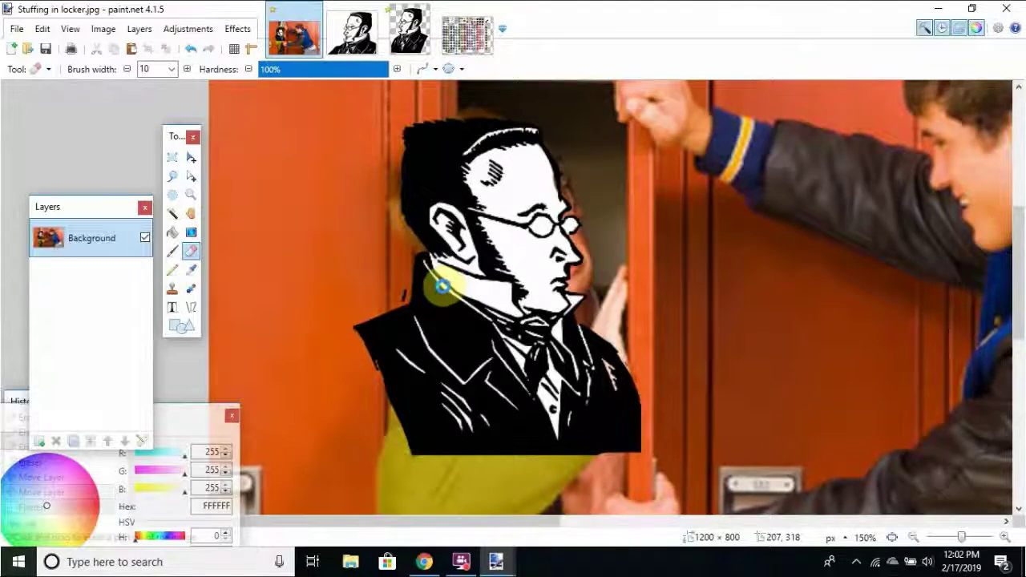
key("ctrl+z")
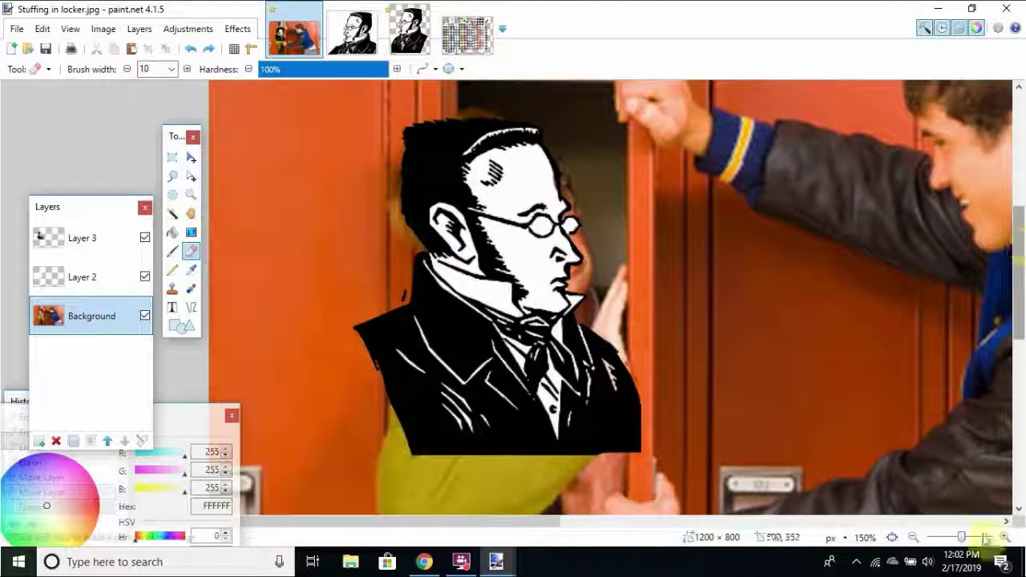
left_click(915, 538)
left_click(916, 539)
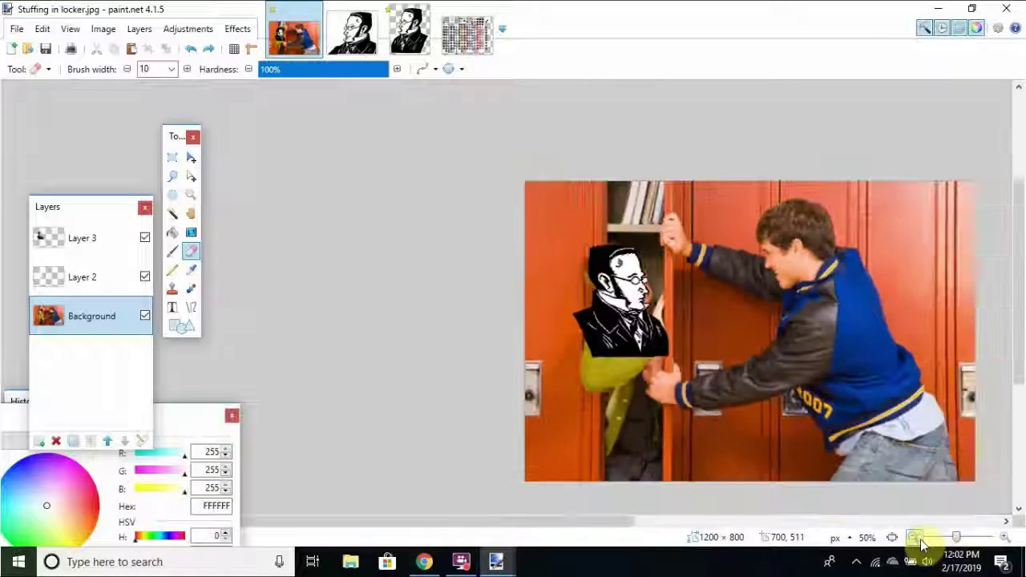
left_click_drag(531, 514, 608, 520)
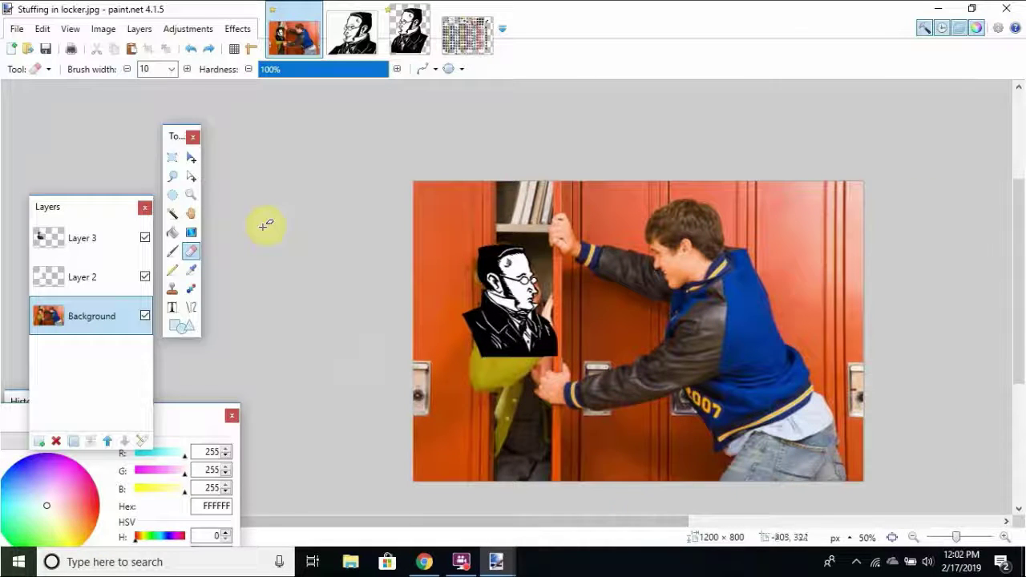
Add a new empty layer, place it between Layer 3 and Layer 2, and merge it down into Layer 2.
left_click(125, 238)
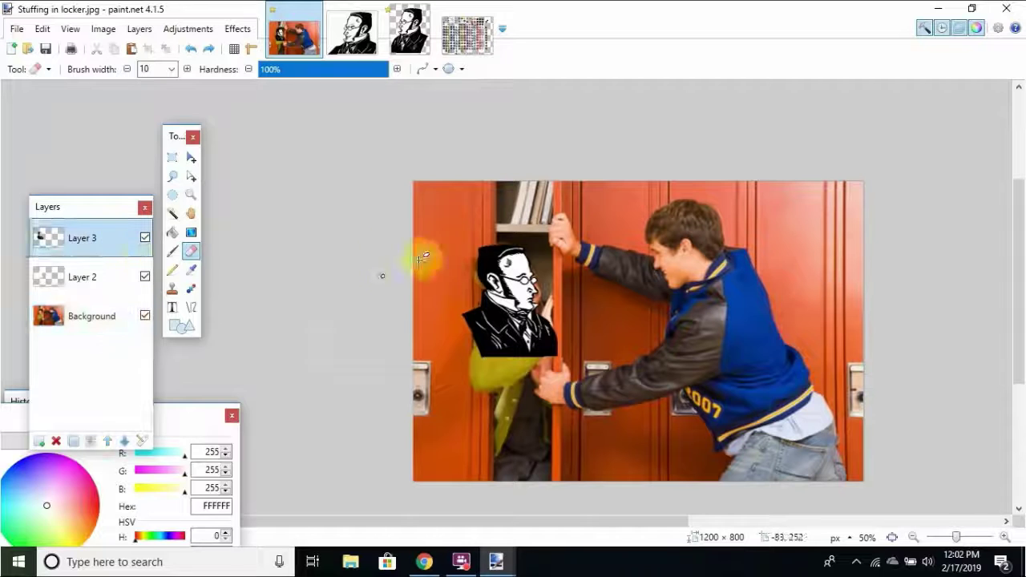
left_click(138, 33)
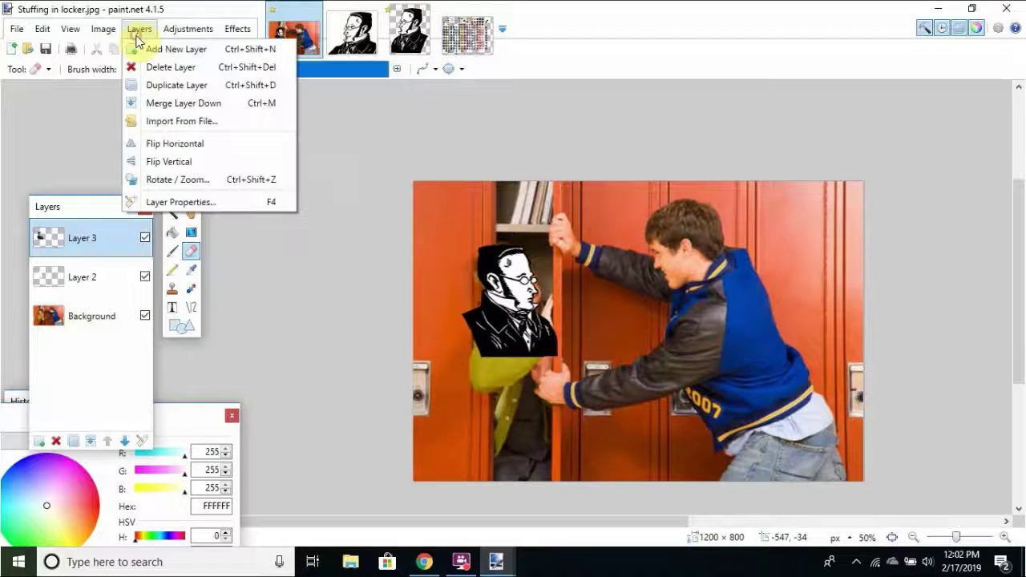
left_click(189, 50)
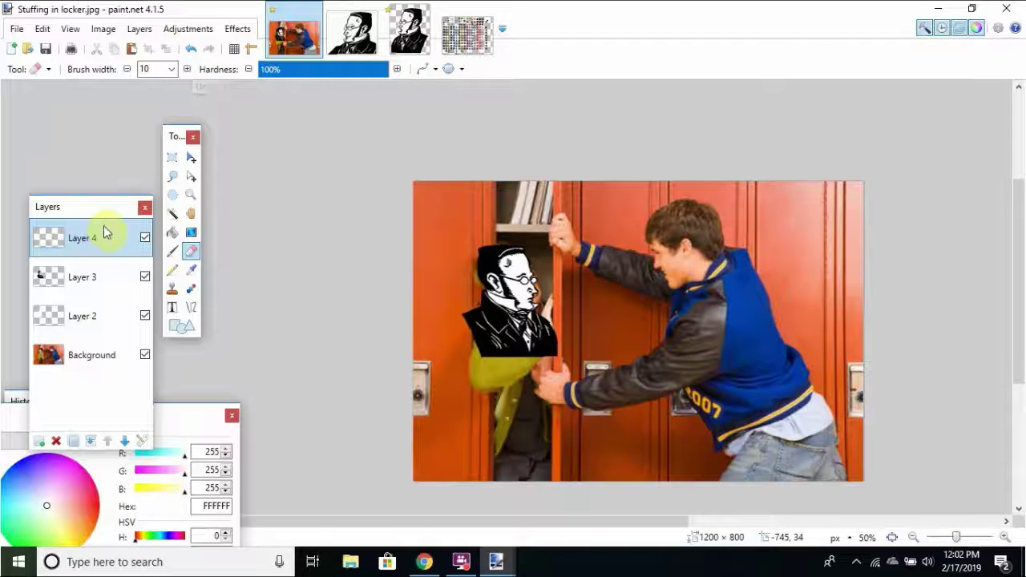
left_click_drag(104, 229, 101, 273)
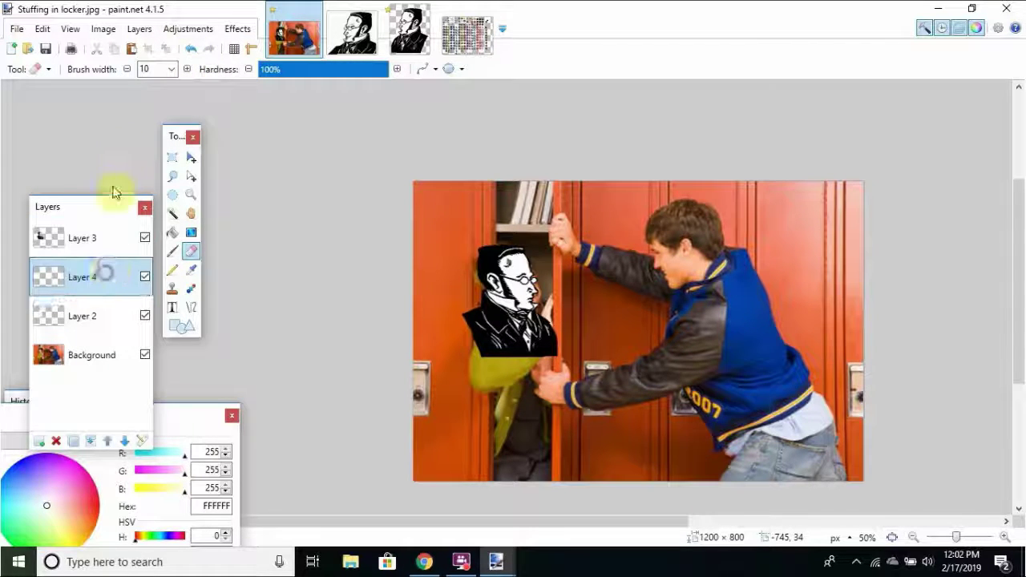
left_click(139, 30)
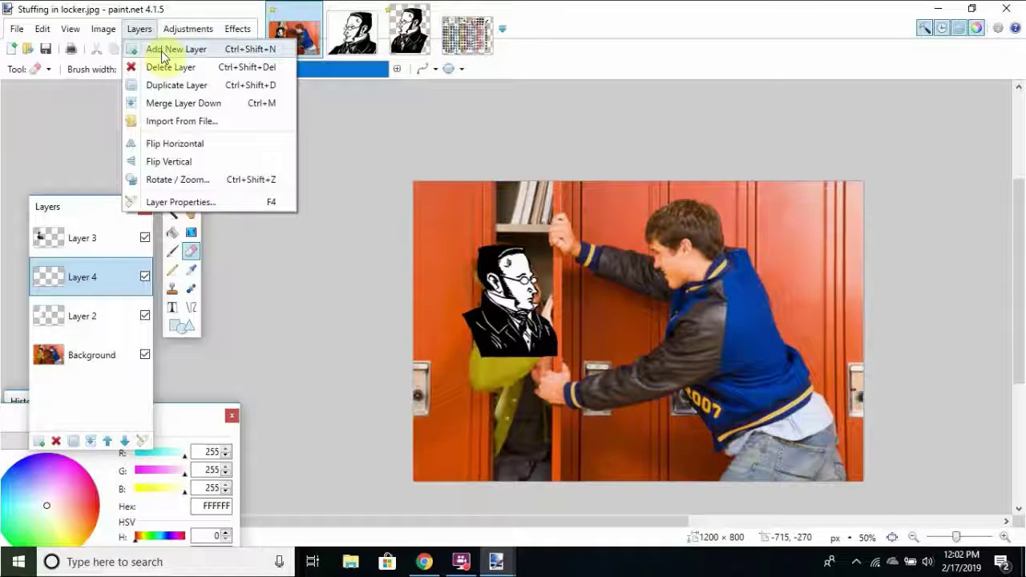
left_click(178, 104)
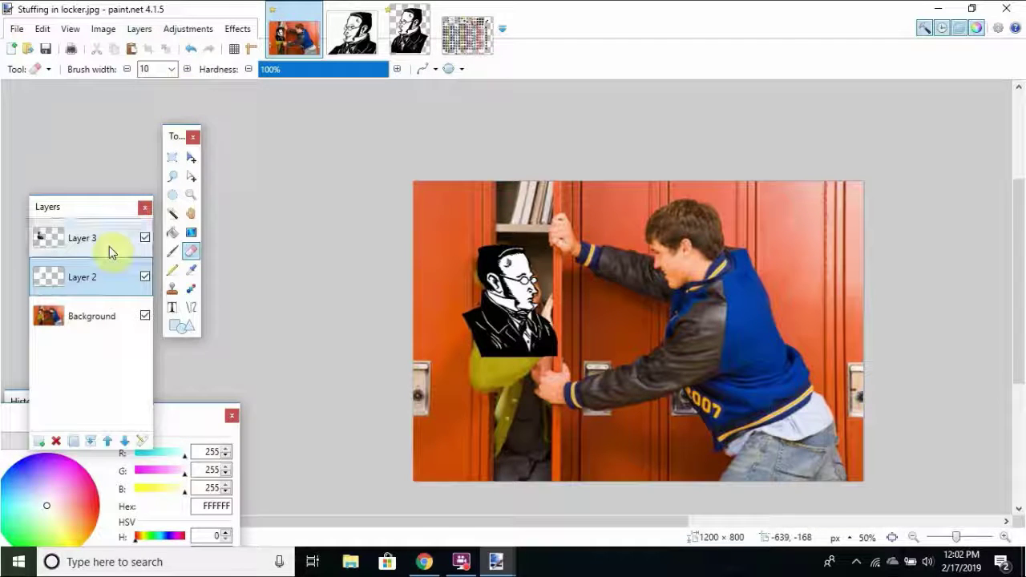
Try merging Layer 3 down into the layer beneath it, and undo the merge.
left_click(110, 248)
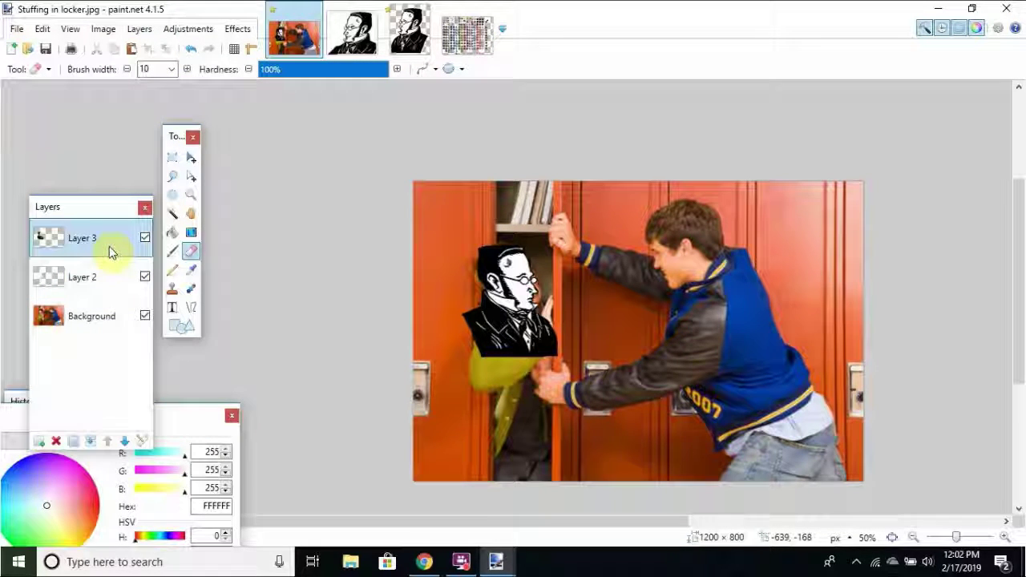
left_click(140, 30)
left_click(183, 100)
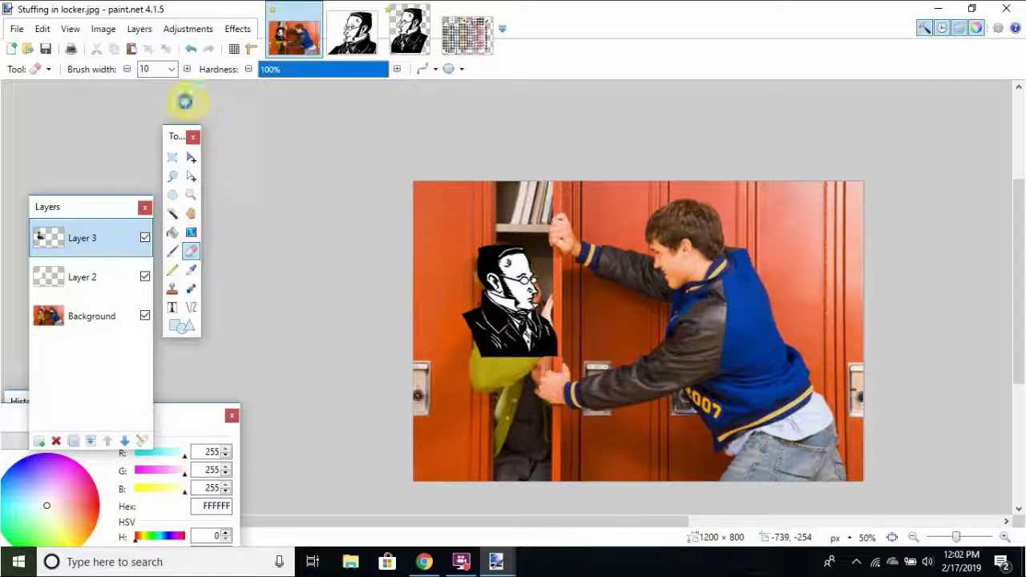
key("ctrl+z")
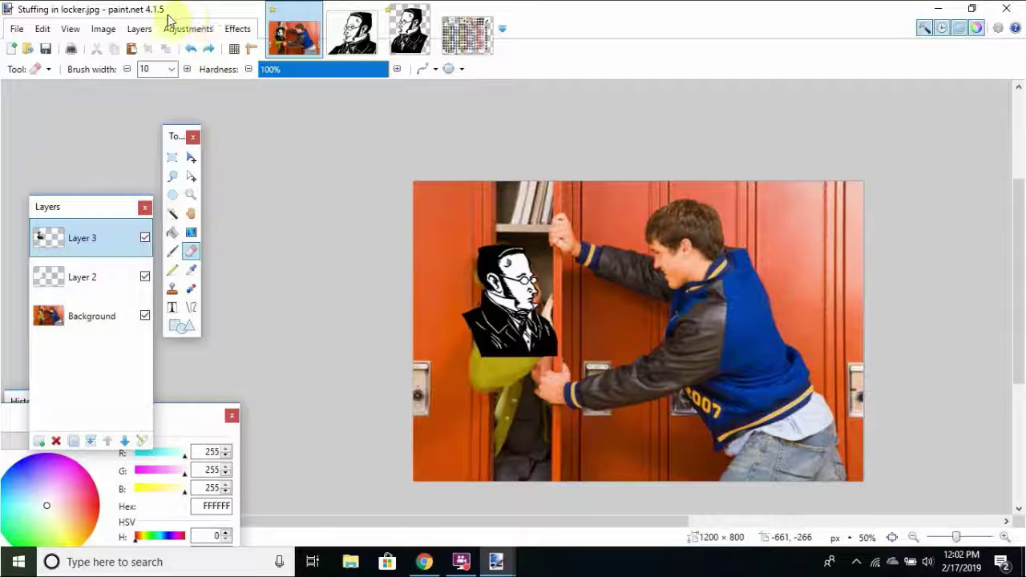
left_click(141, 30)
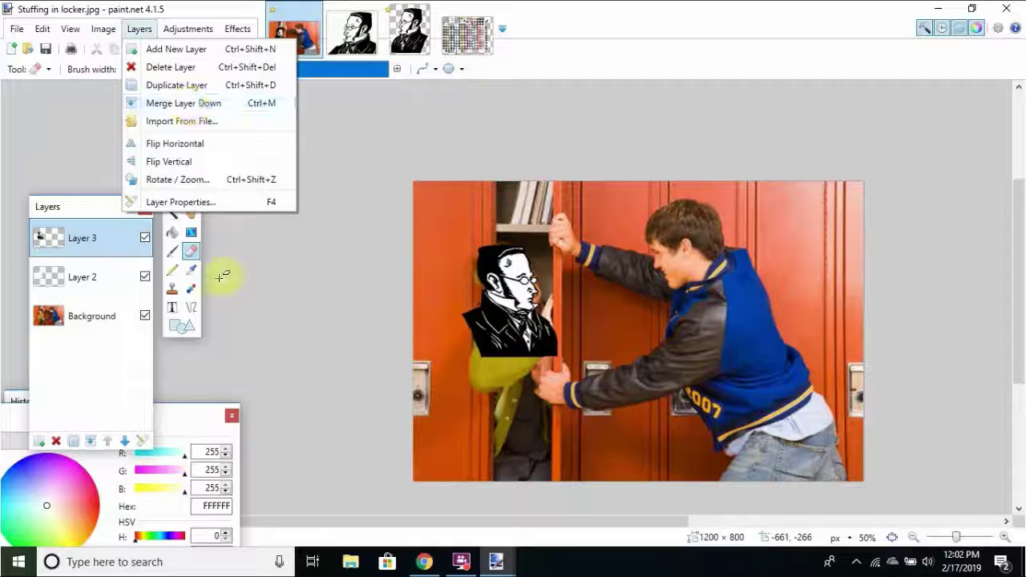
left_click(294, 276)
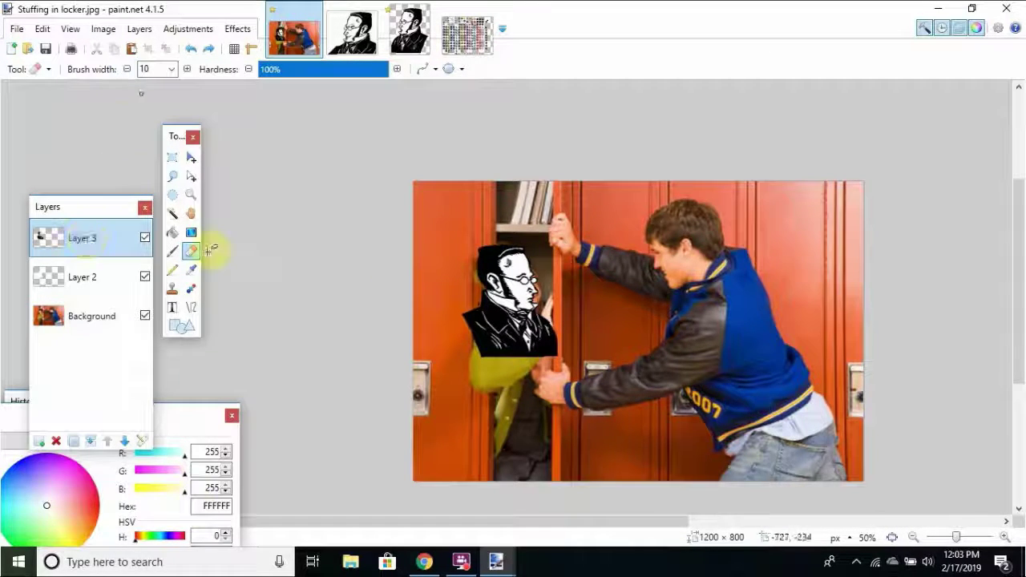
Select the portrait on Layer 3 with a rectangle, rotate it counterclockwise about 8°, and reposition it over the locker opening.
left_click(173, 157)
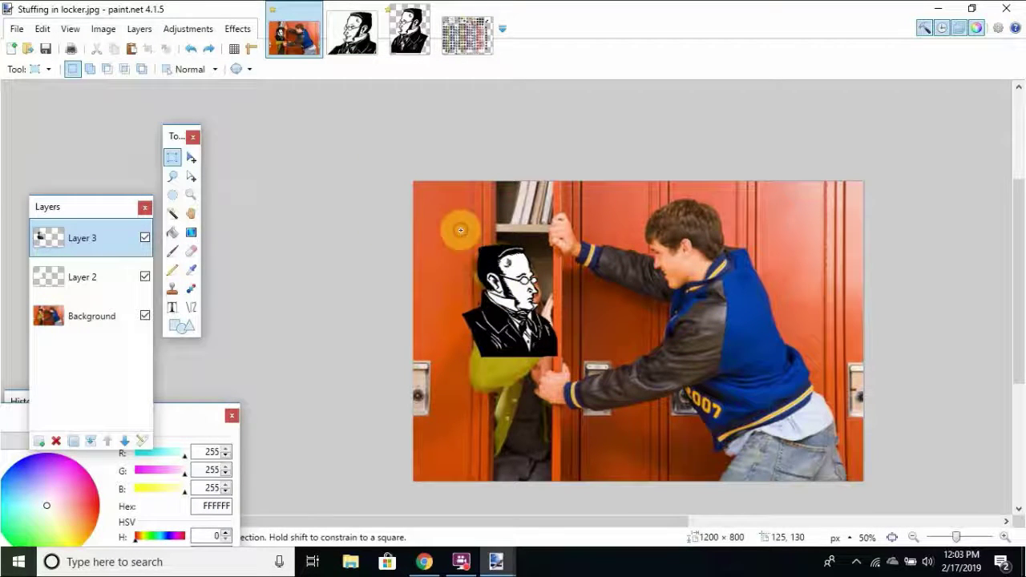
left_click_drag(461, 230, 560, 385)
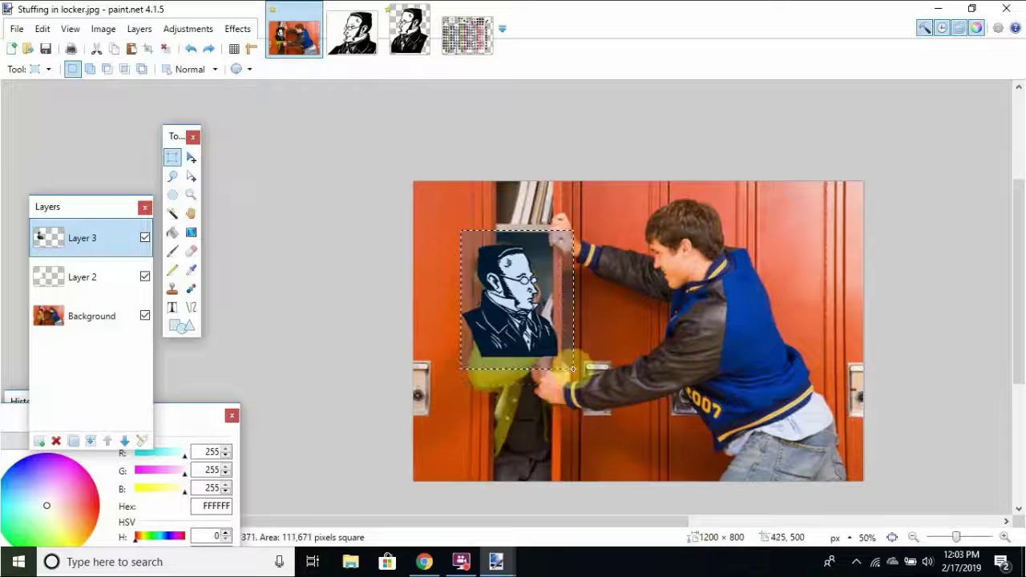
left_click(190, 158)
left_click_drag(545, 343, 547, 335)
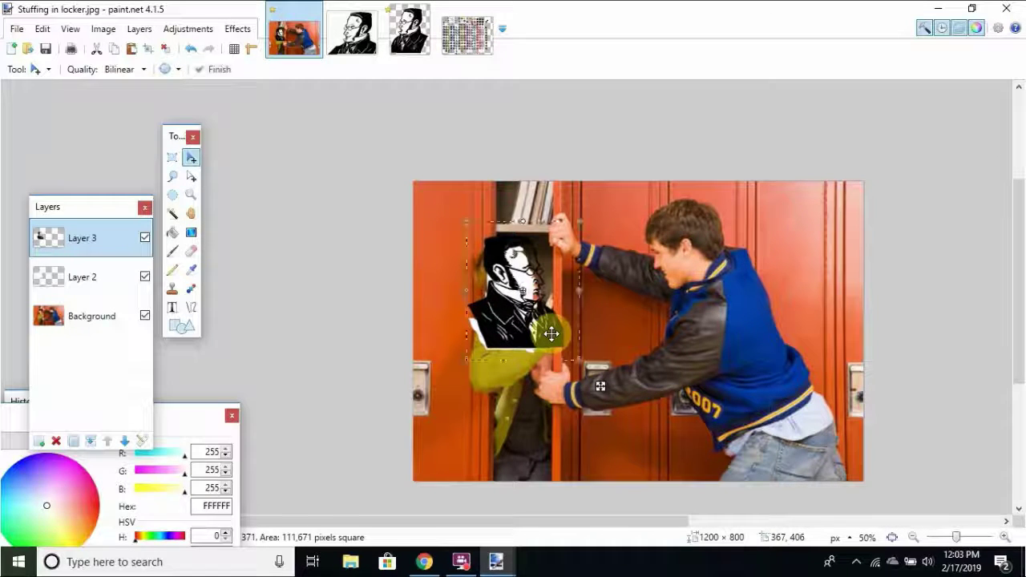
left_click_drag(572, 383, 596, 387)
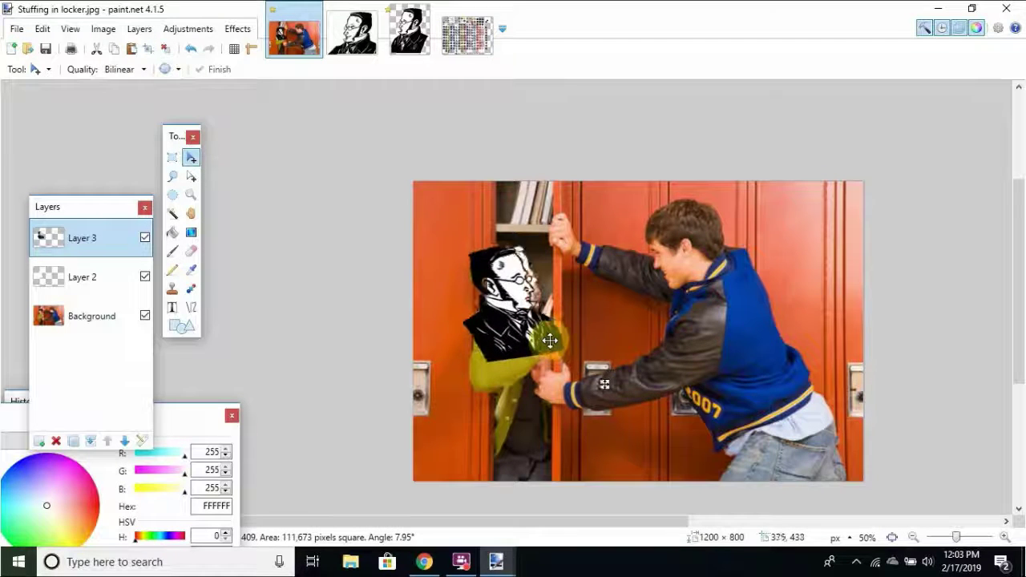
mouse_move(552, 329)
left_mouse_down()
mouse_move(508, 438)
mouse_move(557, 340)
left_mouse_up()
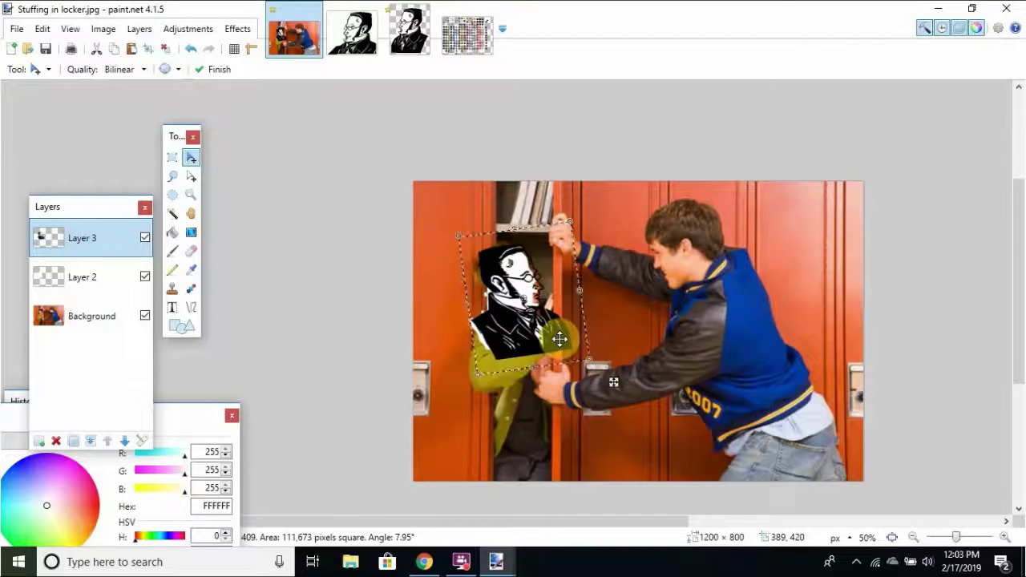
left_click(120, 236)
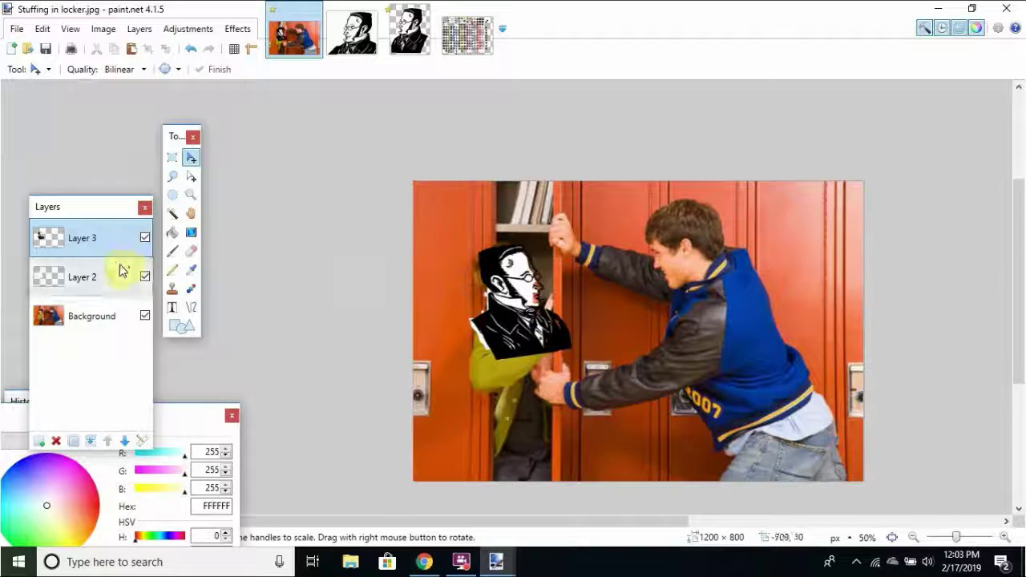
Select the white backing on Layer 2 with a rectangle, rotate it counterclockwise about 11.2°, and shift it behind the tilted portrait.
left_click(119, 269)
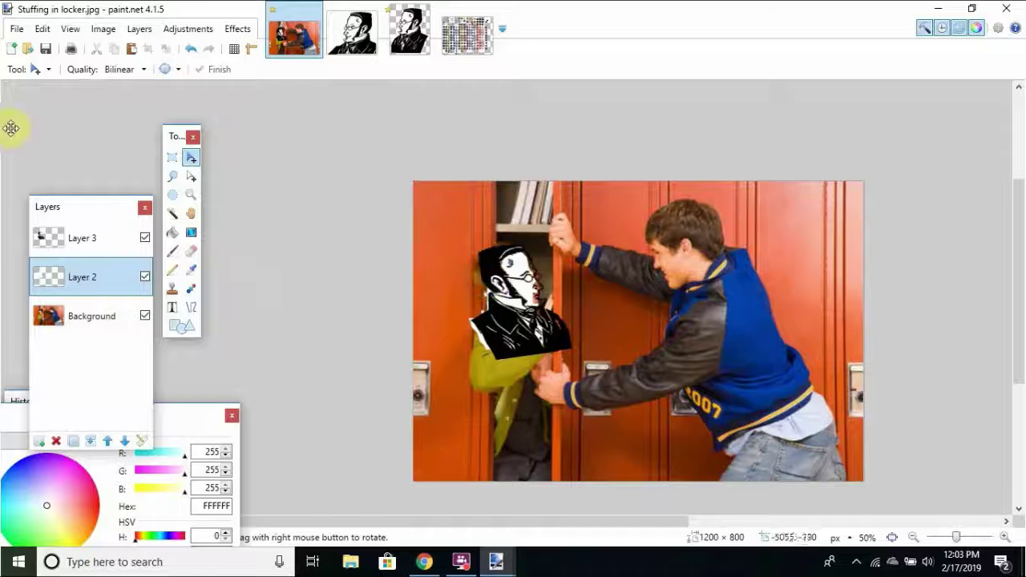
left_click(171, 158)
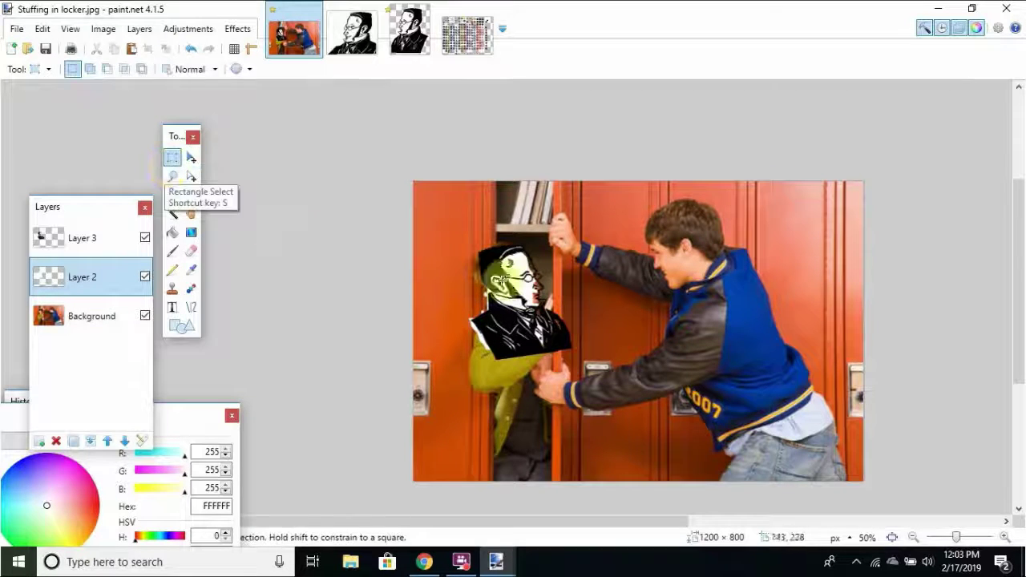
left_click_drag(470, 233, 562, 376)
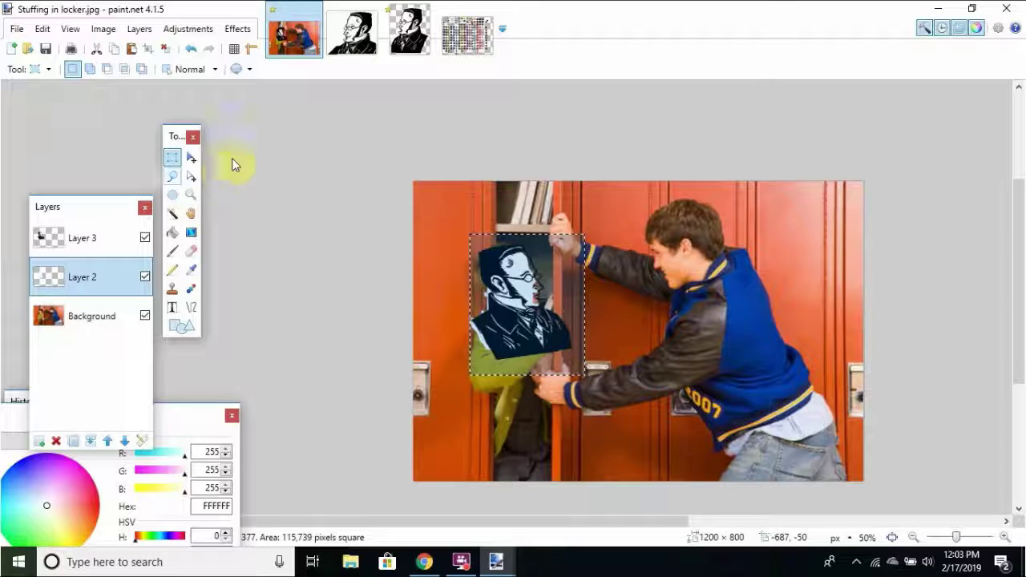
left_click(198, 158)
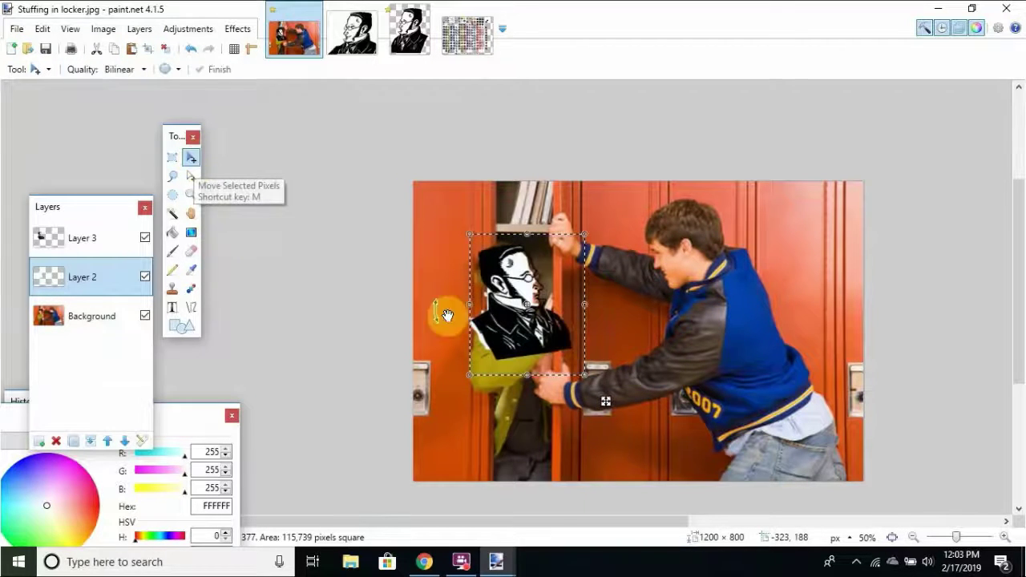
mouse_move(585, 391)
left_mouse_down()
mouse_move(606, 406)
mouse_move(589, 371)
left_mouse_up()
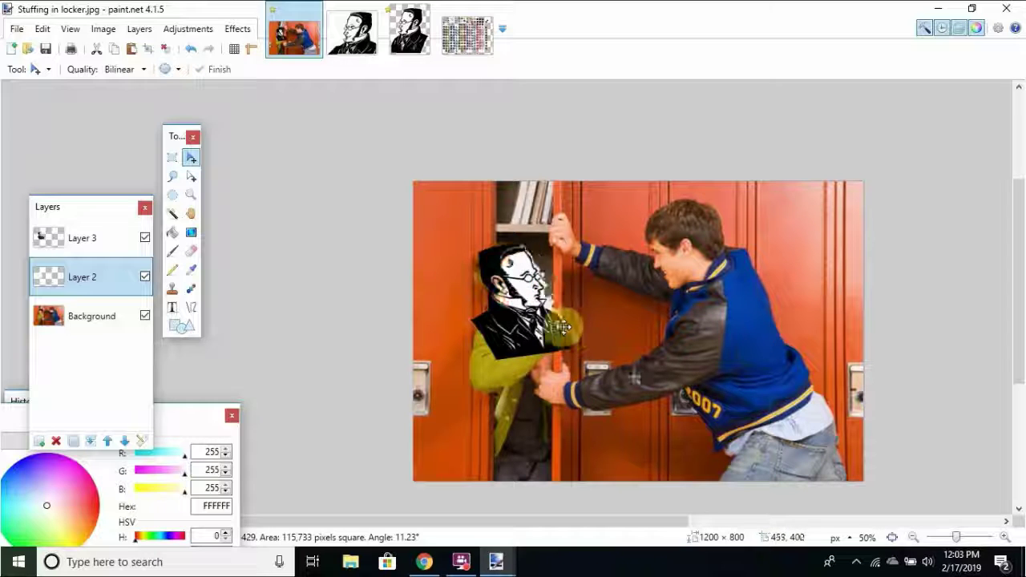
left_click_drag(560, 326, 571, 332)
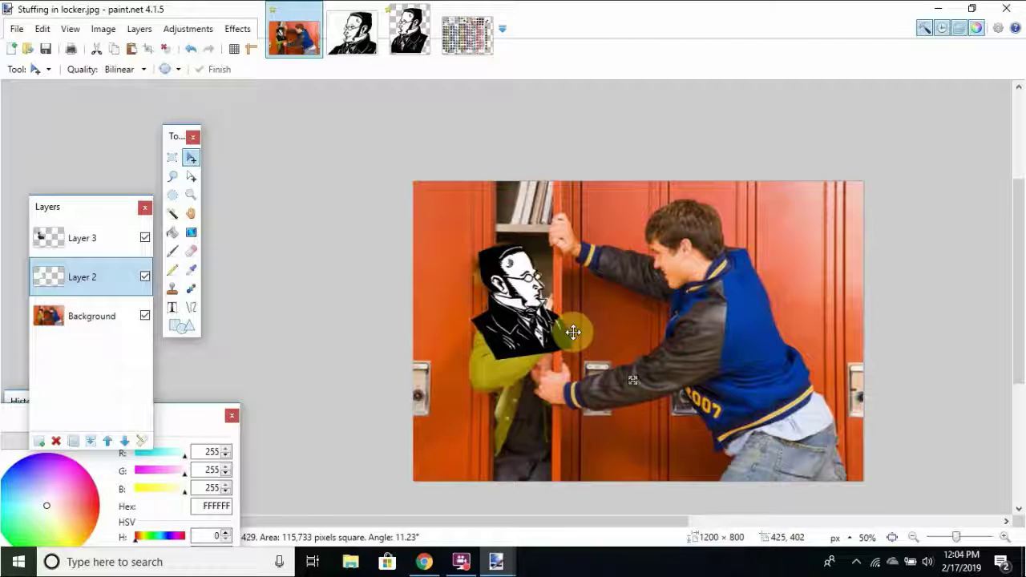
Fine-tune the rotation of the white backing on Layer 2 to about 8.65° to align it with the portrait.
left_click(1005, 541)
left_click(1005, 541)
left_click(1005, 541)
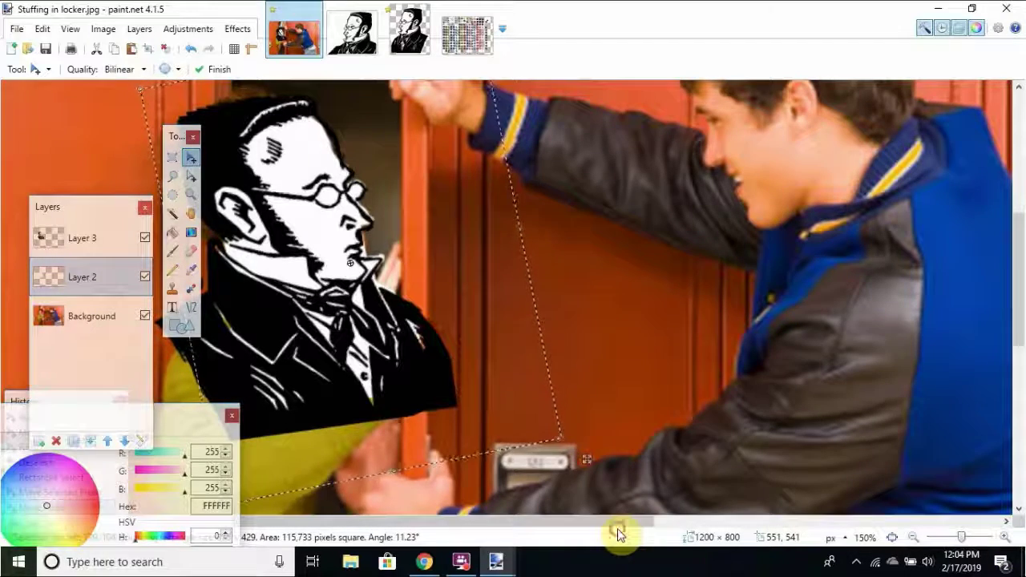
left_click_drag(571, 524, 536, 523)
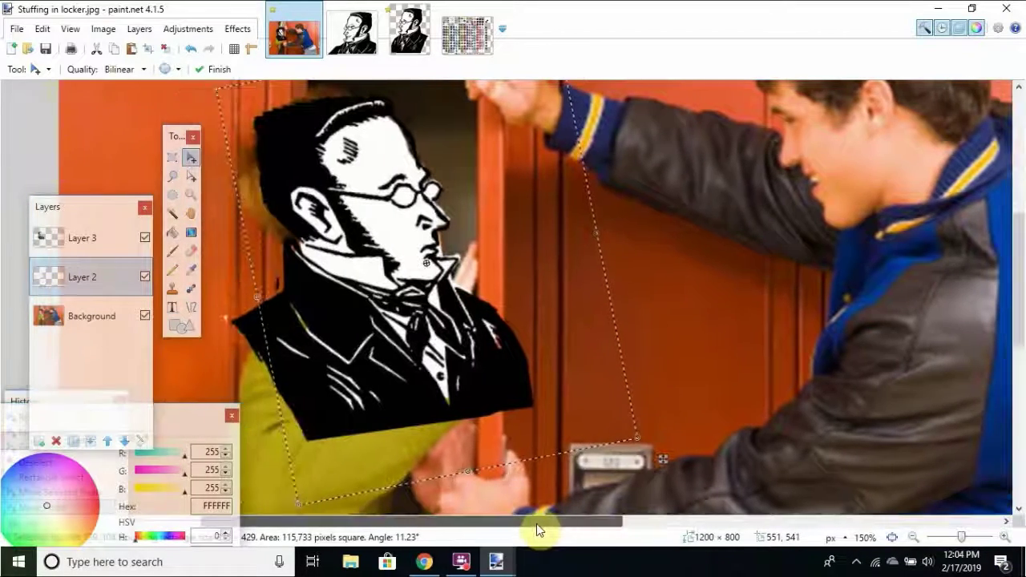
key("Return")
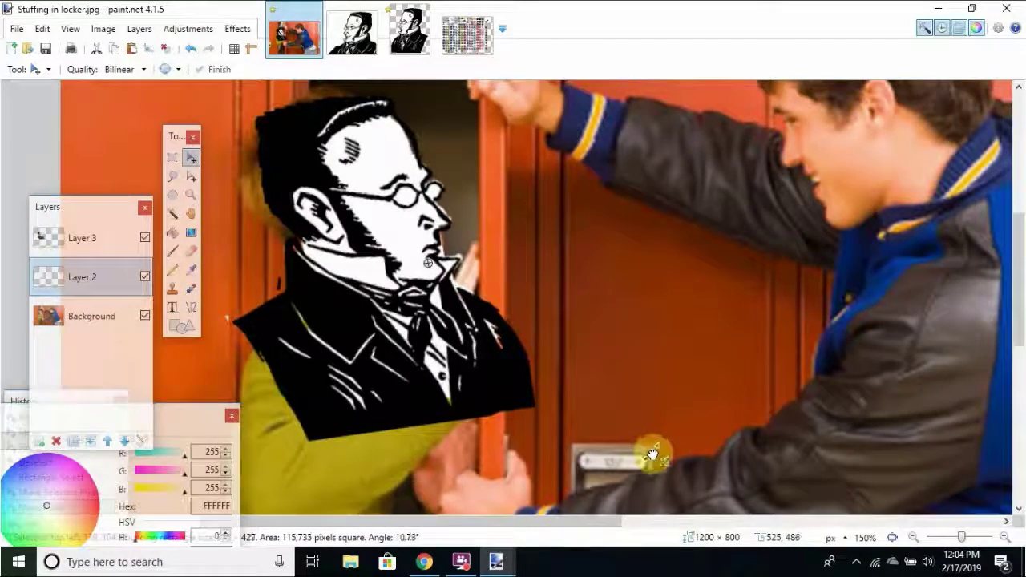
left_click_drag(653, 456, 648, 465)
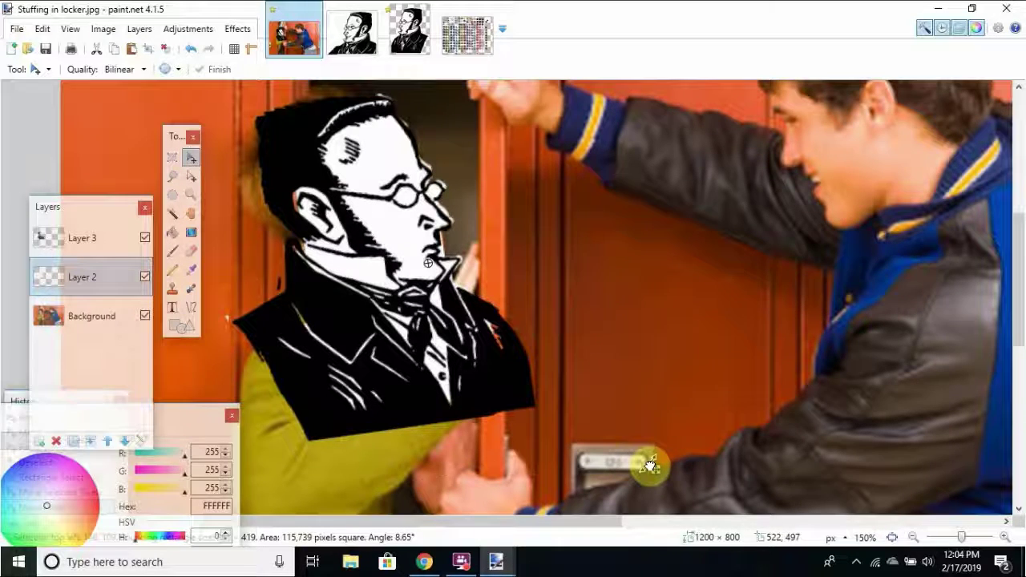
key("Return")
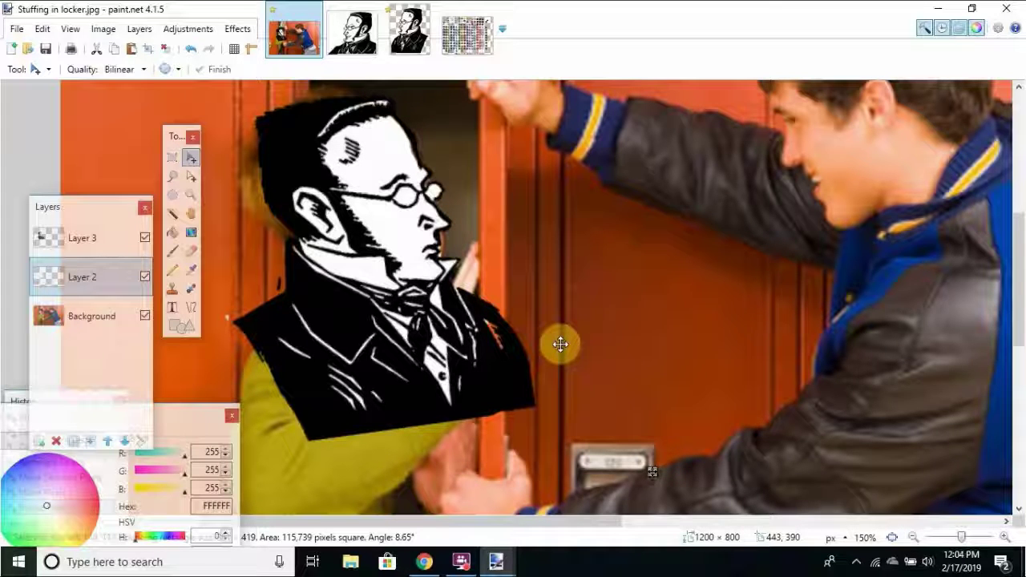
Touch up the white on Layer 2 around the jacket with the Eraser, and clear the selection.
left_click(191, 251)
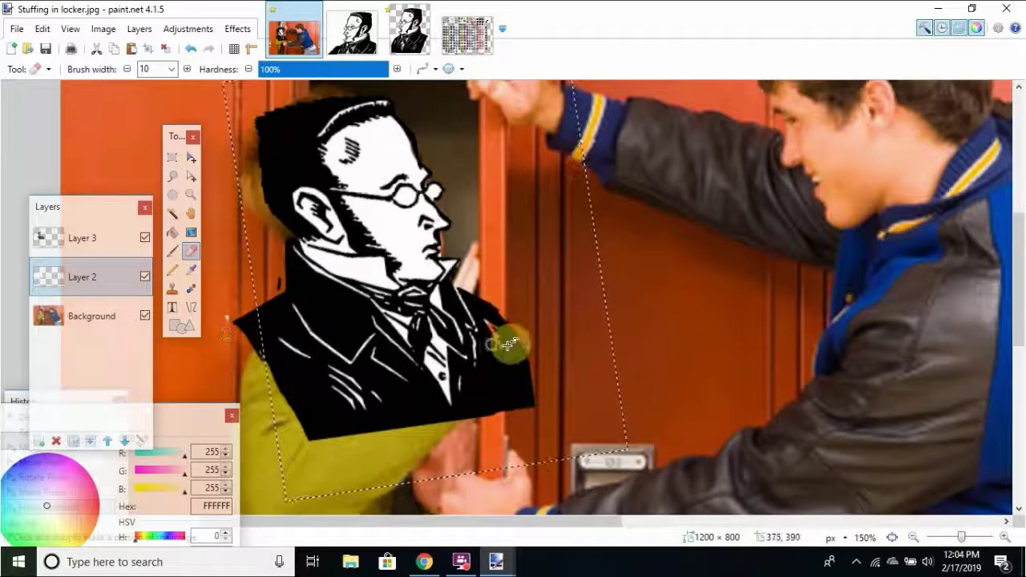
left_click_drag(494, 360, 500, 337)
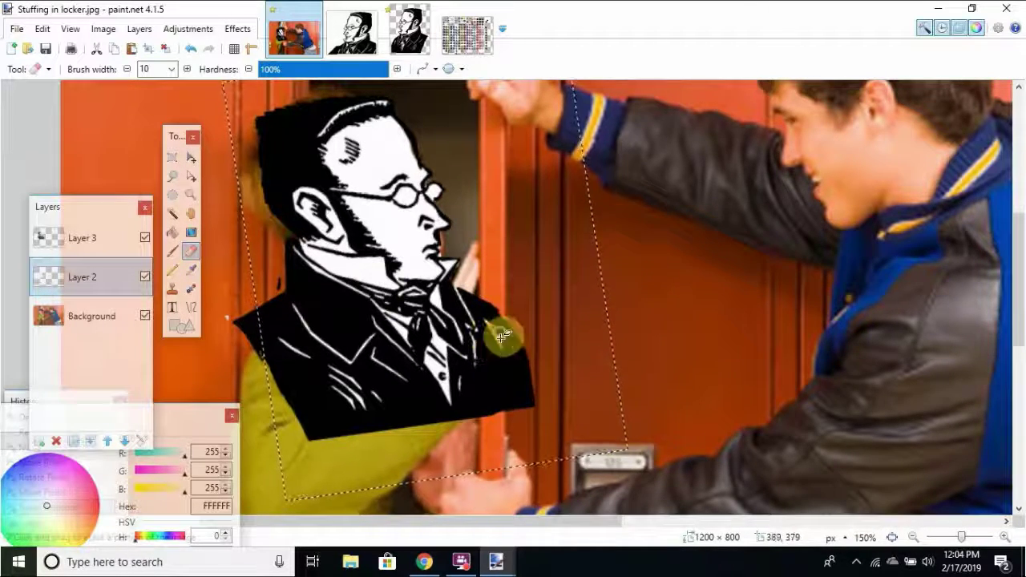
left_click(191, 158)
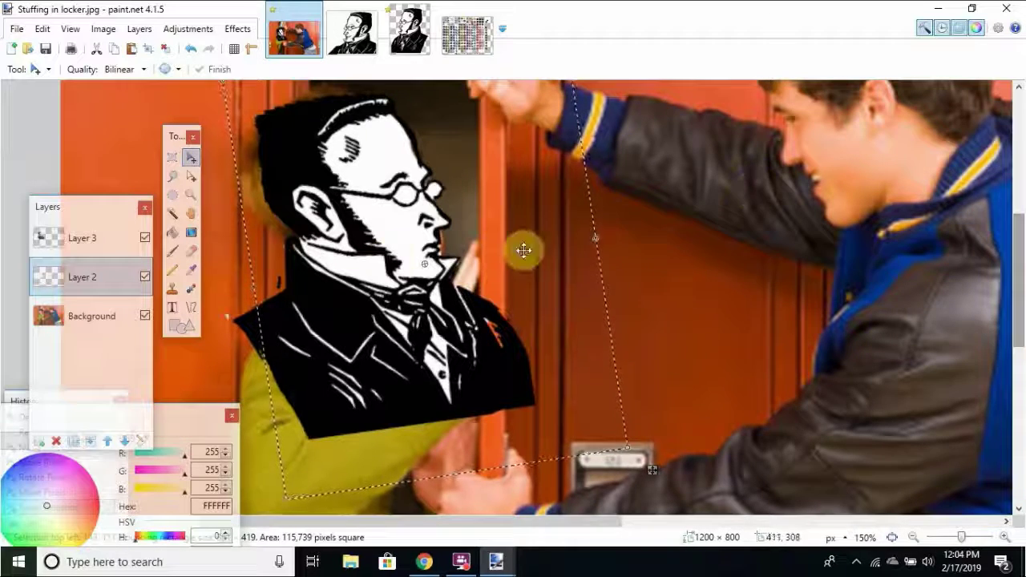
left_click(171, 251)
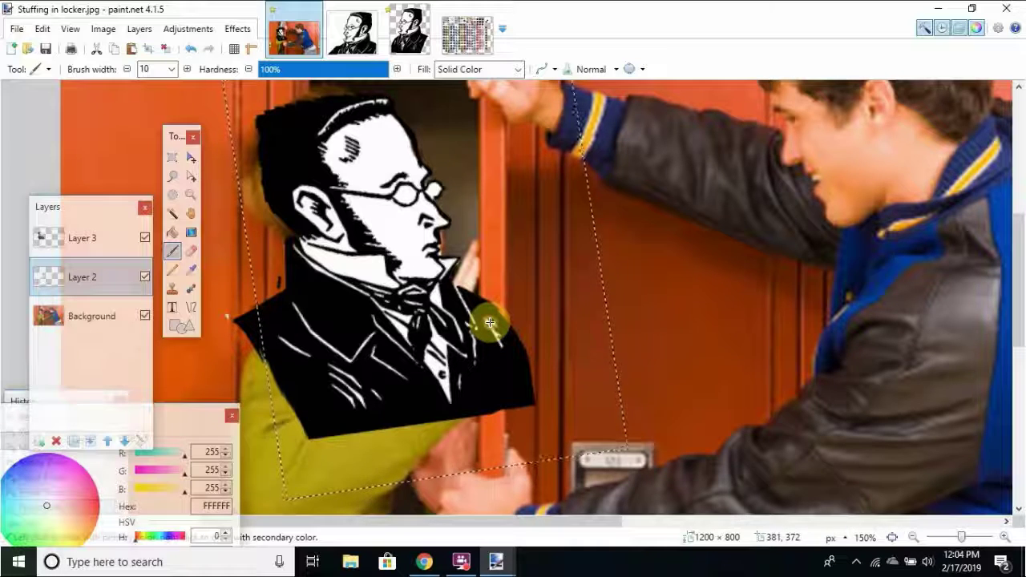
left_click(191, 250)
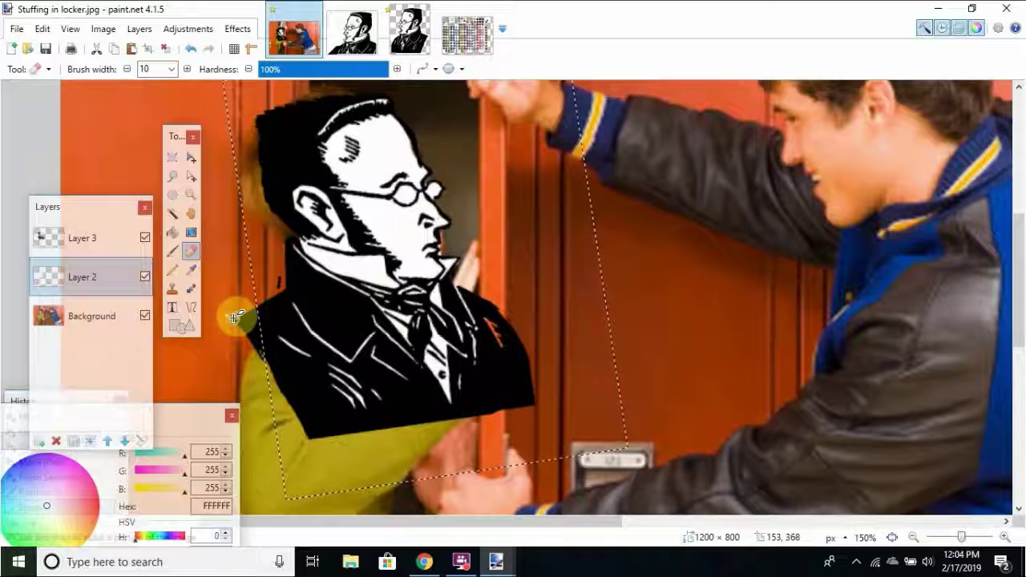
key("ctrl+d")
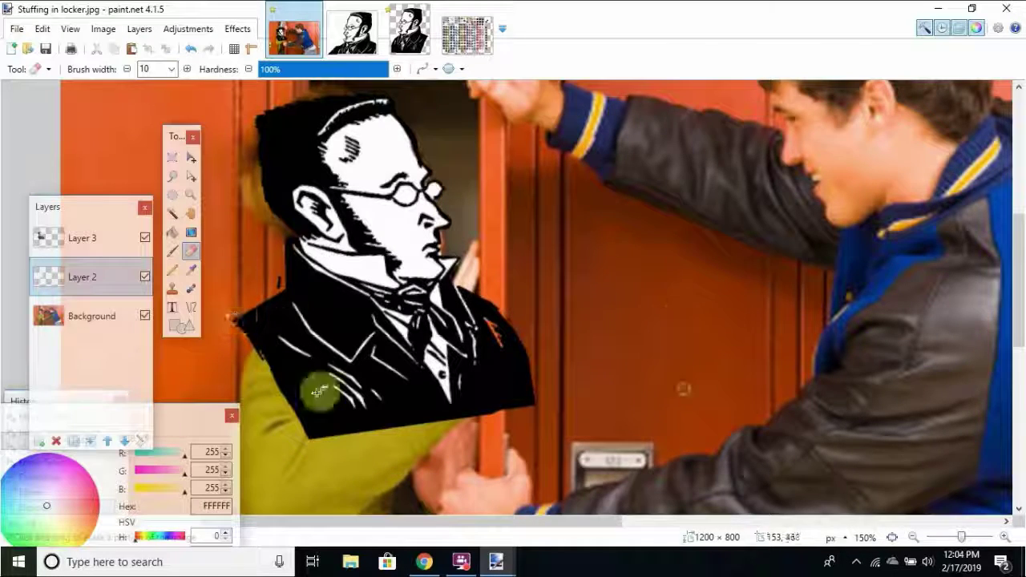
Erase the parts of the portrait's jacket on Layer 3 that overlap the locker door and the locker frame behind the shoulder.
left_click(107, 237)
mouse_move(510, 409)
left_mouse_down()
mouse_move(482, 430)
mouse_move(490, 441)
mouse_move(531, 381)
mouse_move(533, 428)
mouse_move(545, 390)
mouse_move(521, 406)
mouse_move(518, 333)
mouse_move(519, 371)
mouse_move(528, 356)
mouse_move(510, 366)
mouse_move(497, 306)
mouse_move(508, 434)
mouse_move(494, 414)
mouse_move(498, 341)
mouse_move(506, 430)
mouse_move(495, 364)
left_mouse_up()
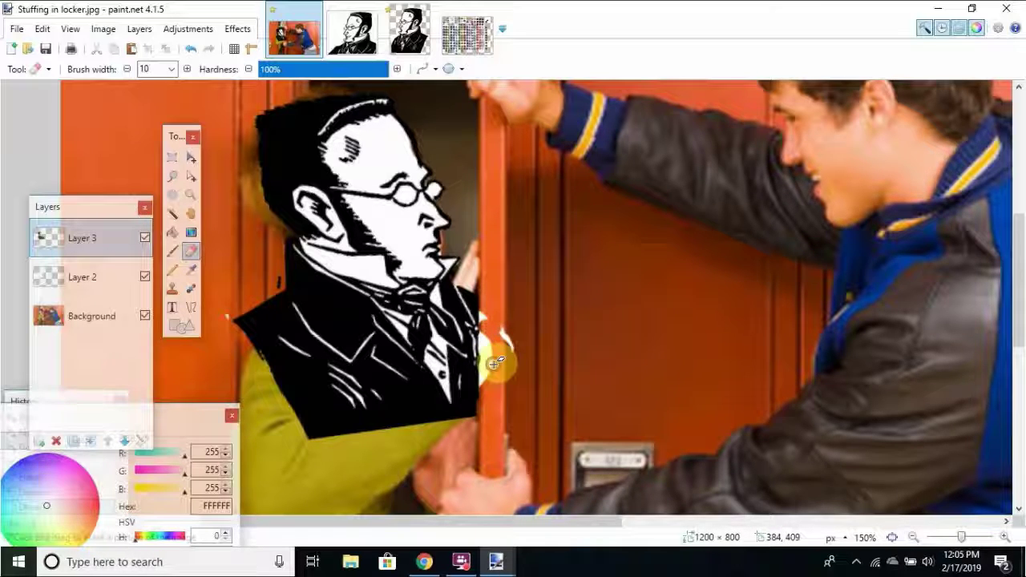
mouse_move(229, 344)
left_mouse_down()
mouse_move(256, 329)
mouse_move(252, 318)
mouse_move(260, 324)
mouse_move(249, 348)
mouse_move(236, 300)
mouse_move(250, 310)
mouse_move(278, 302)
mouse_move(267, 350)
mouse_move(288, 276)
mouse_move(295, 290)
mouse_move(271, 353)
left_mouse_up()
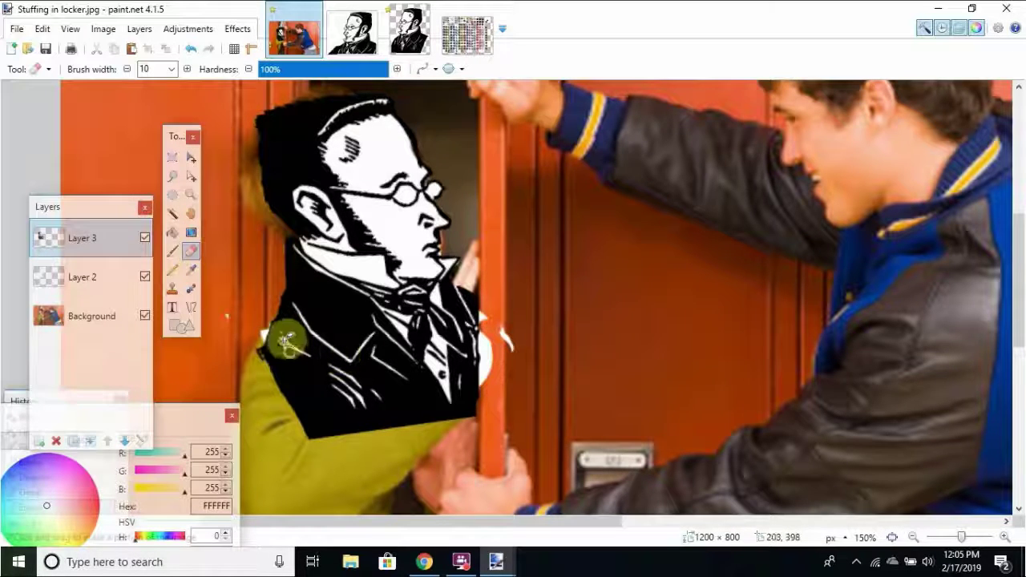
mouse_move(286, 344)
left_mouse_down()
mouse_move(264, 337)
mouse_move(255, 361)
mouse_move(317, 449)
left_mouse_up()
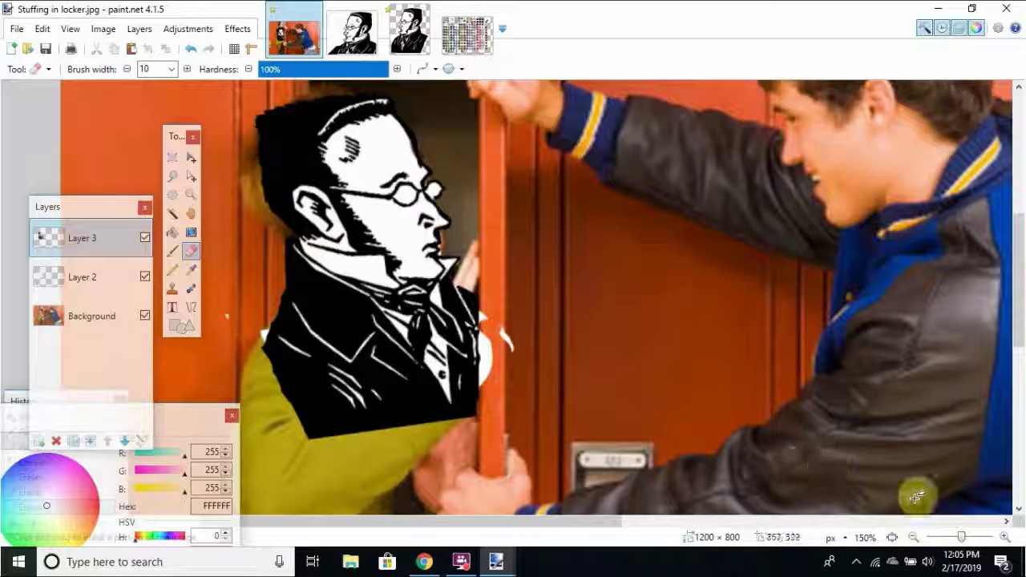
Erase the leftover white on Layer 2 beside the locker door and around the back shoulder, and check the whole composition.
left_click(88, 277)
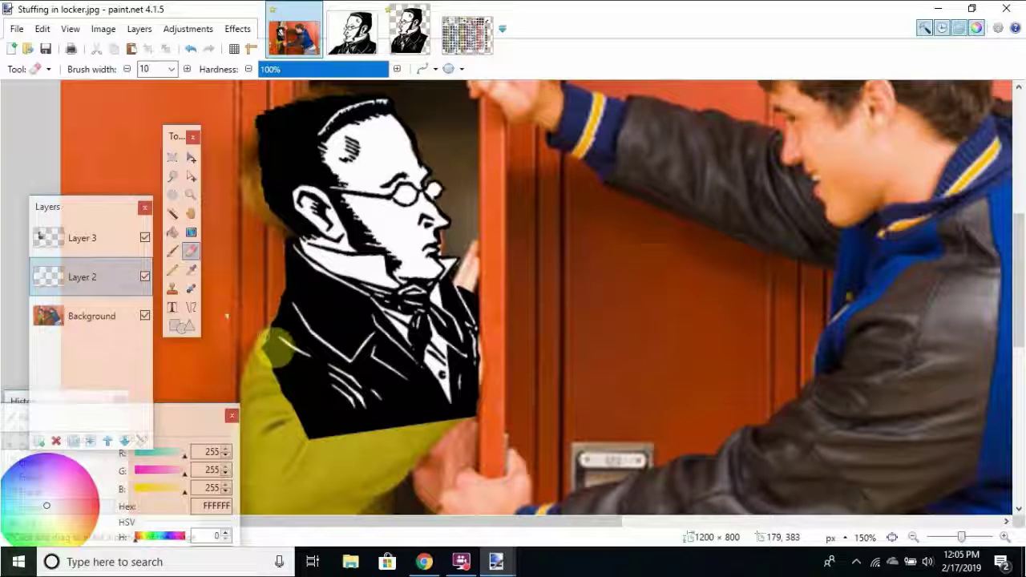
left_click(912, 537)
left_click(913, 537)
left_click(912, 537)
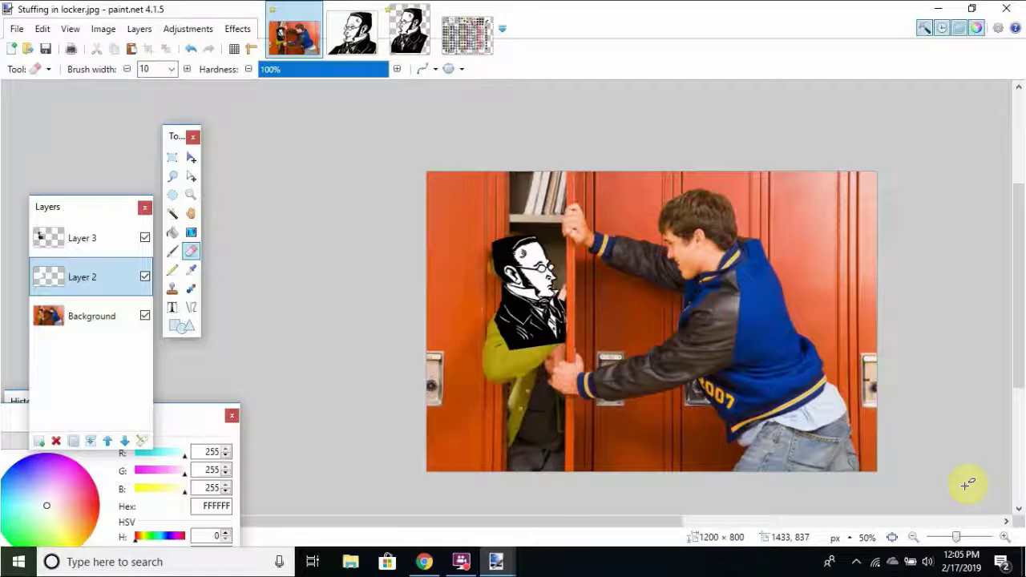
left_click(1005, 537)
left_click(1005, 537)
left_click(1005, 537)
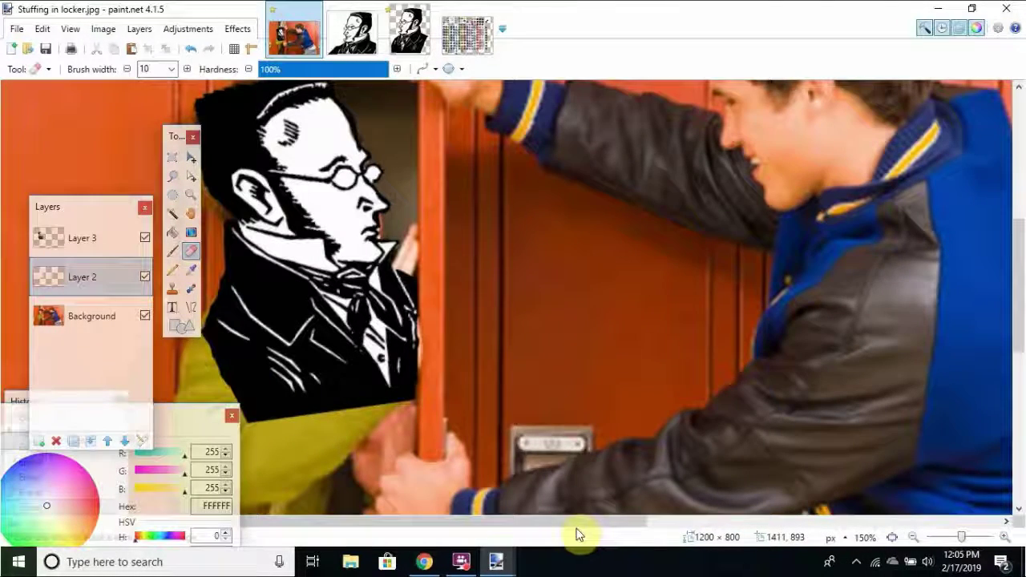
Try to fill the green sweater on the Background layer with white using the Paint Bucket at 47% tolerance, and undo it.
left_click_drag(513, 523, 429, 511)
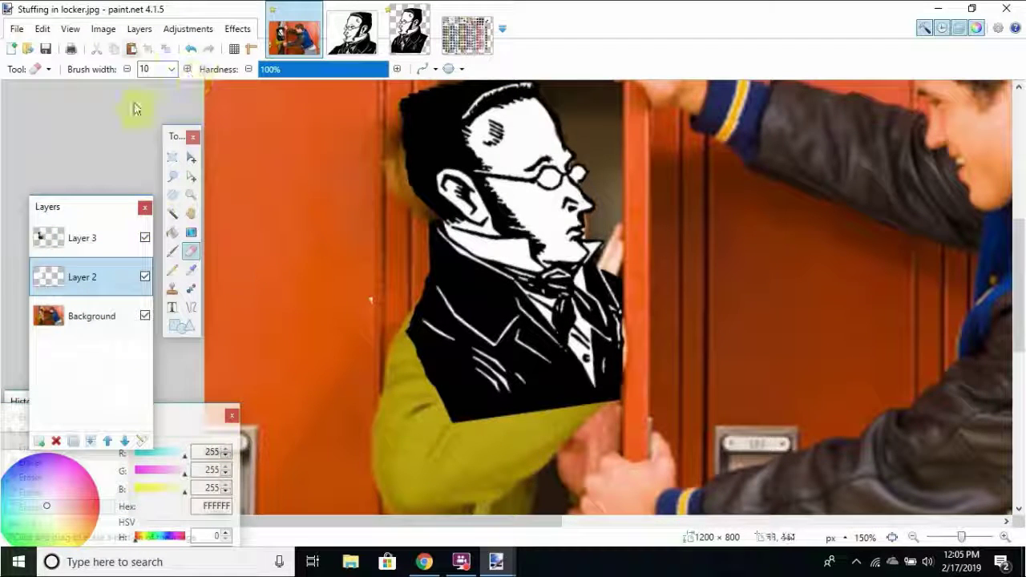
left_click(191, 270)
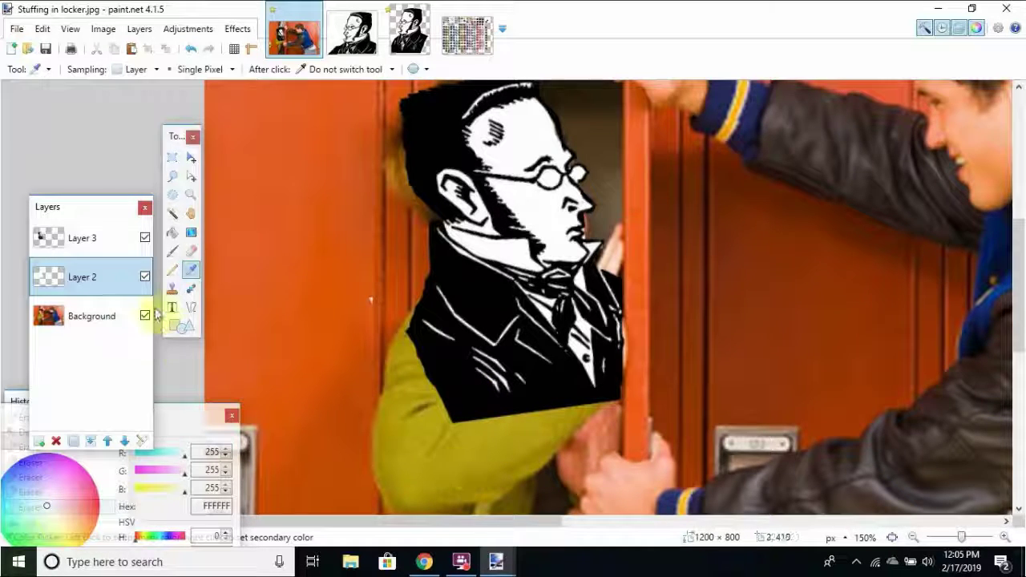
left_click(177, 236)
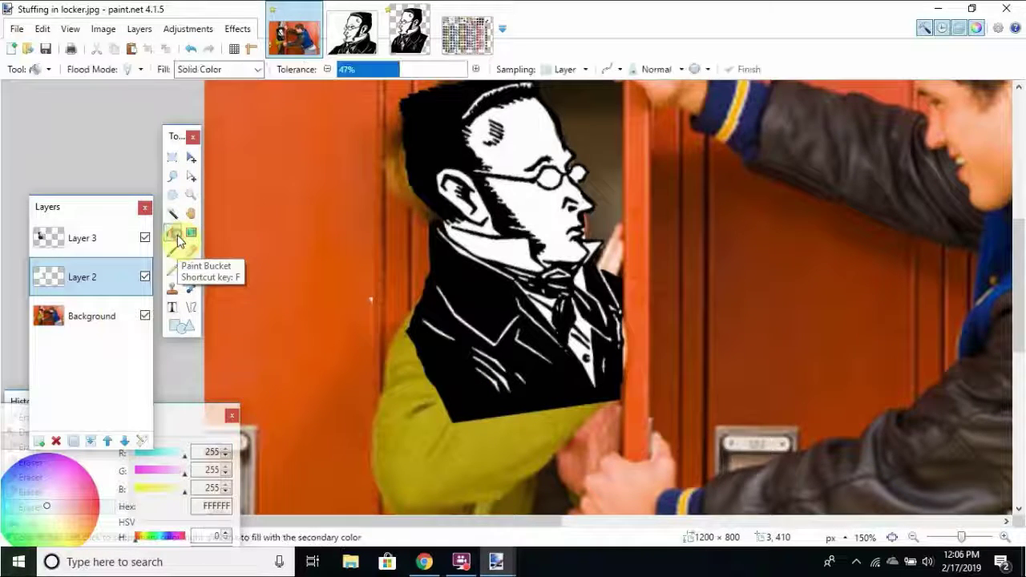
left_click(102, 319)
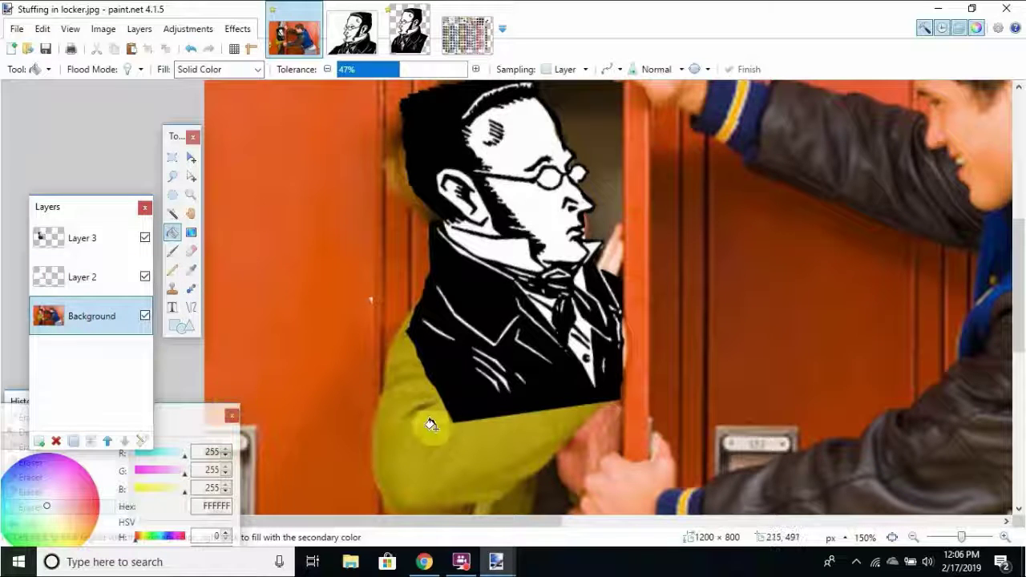
left_click(448, 445)
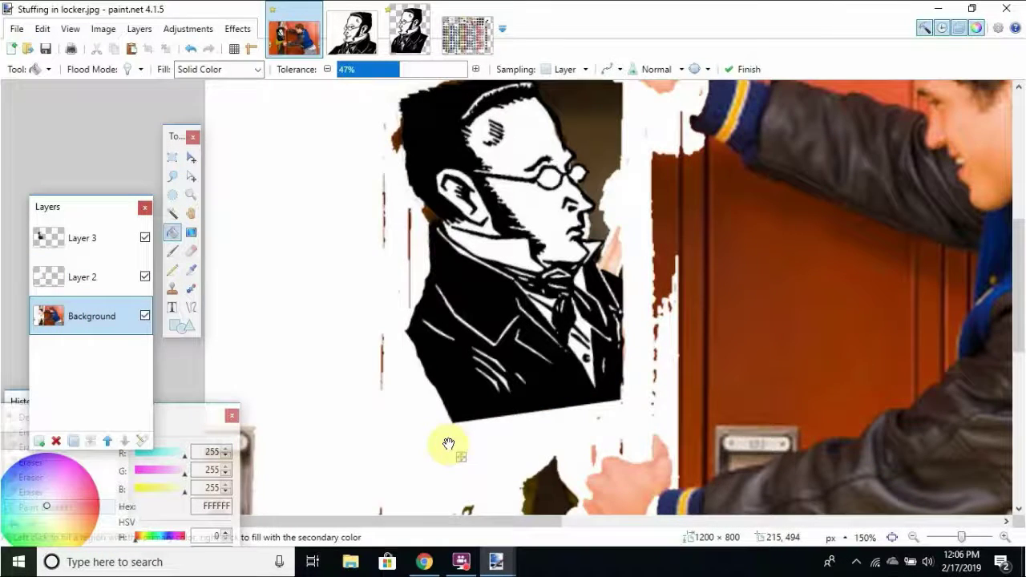
key("ctrl+z")
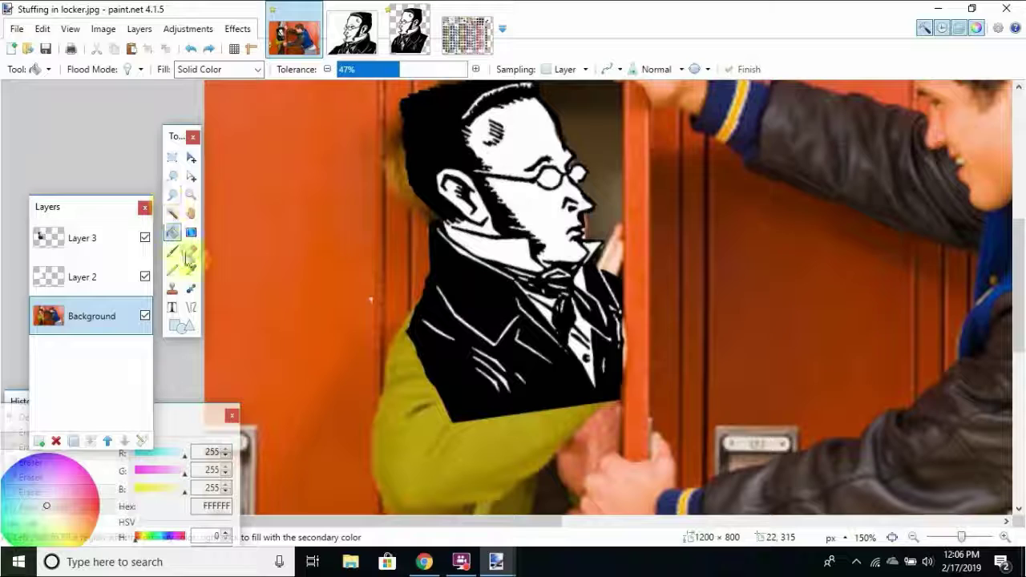
Sample the black of the portrait's jacket on Layer 3 with the Color Picker as the primary color.
left_click(191, 270)
left_click(77, 237)
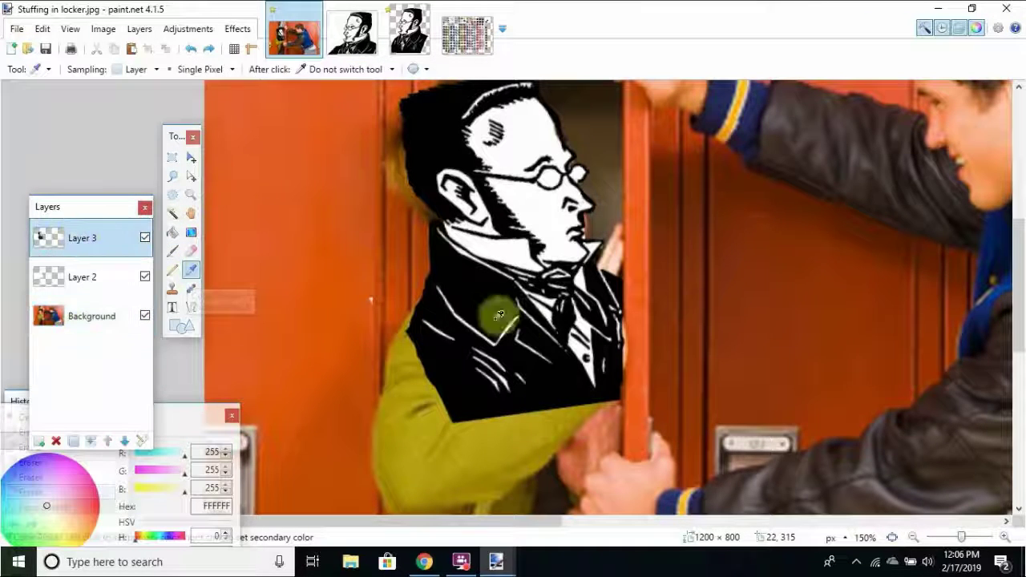
left_click(482, 390)
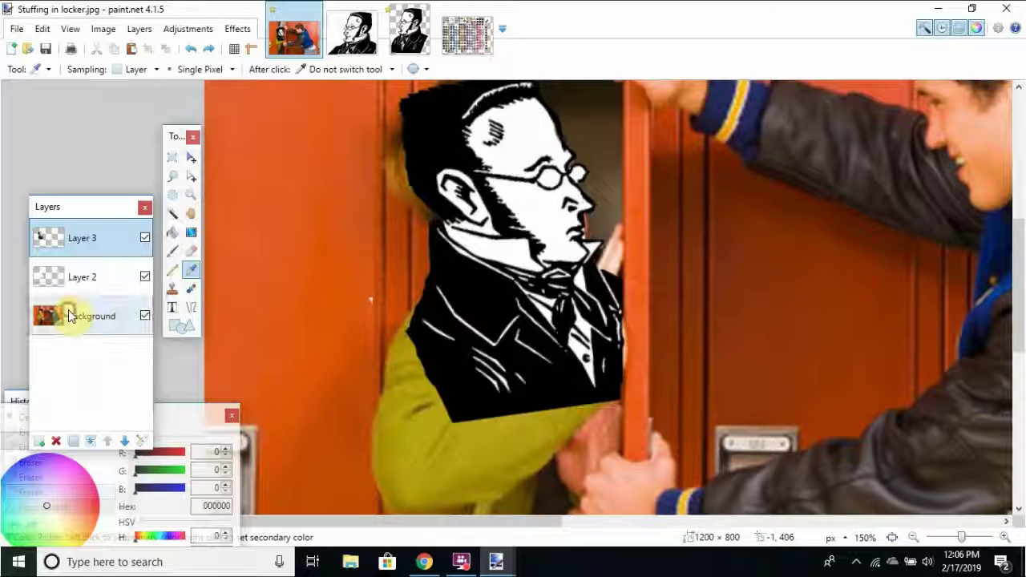
Fill the green sweater on the Background layer with black using the Paint Bucket, undoing the 47% tolerance fill and refilling at 20%.
left_click(69, 316)
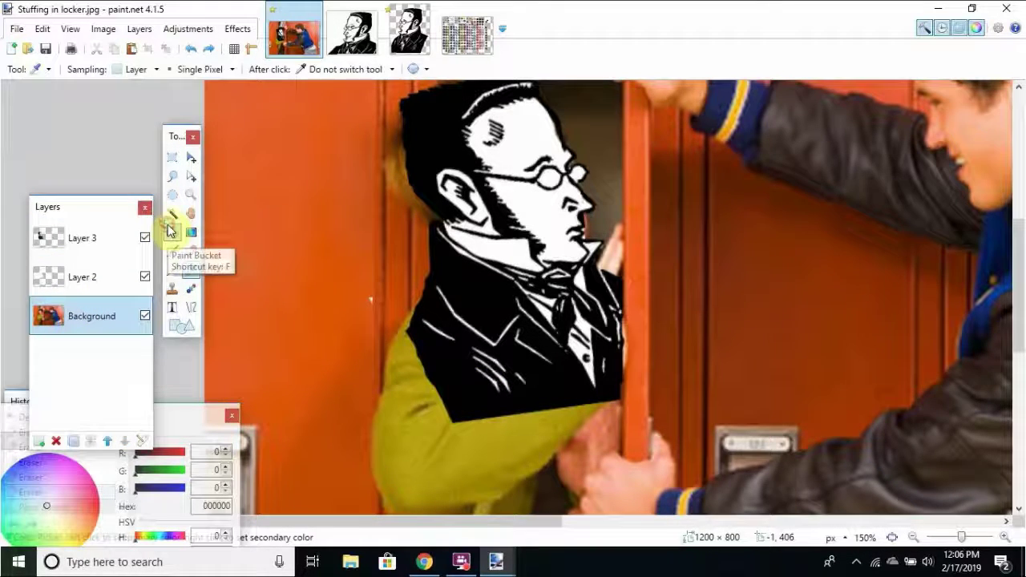
left_click(171, 232)
left_click(458, 446)
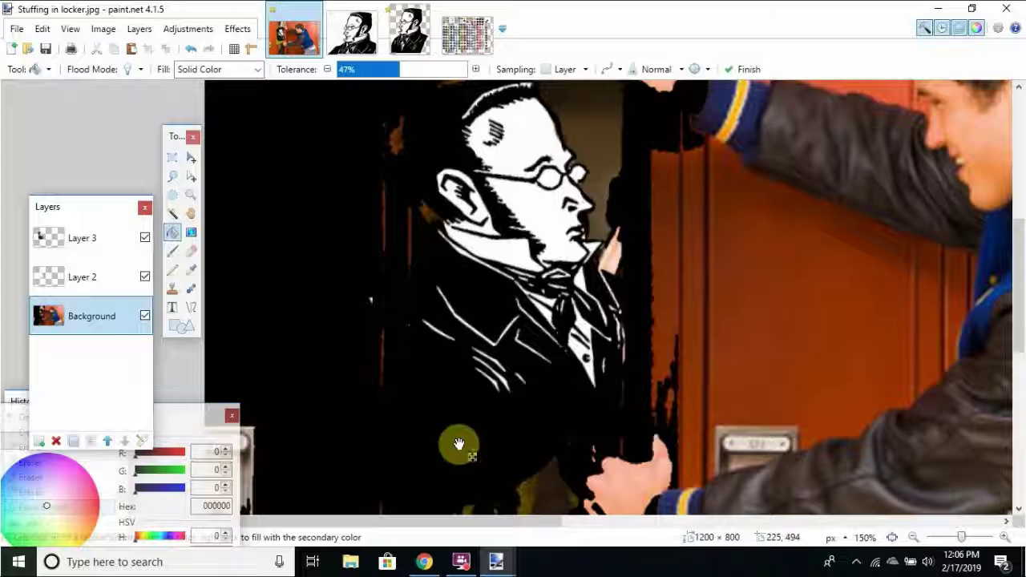
key("ctrl+z")
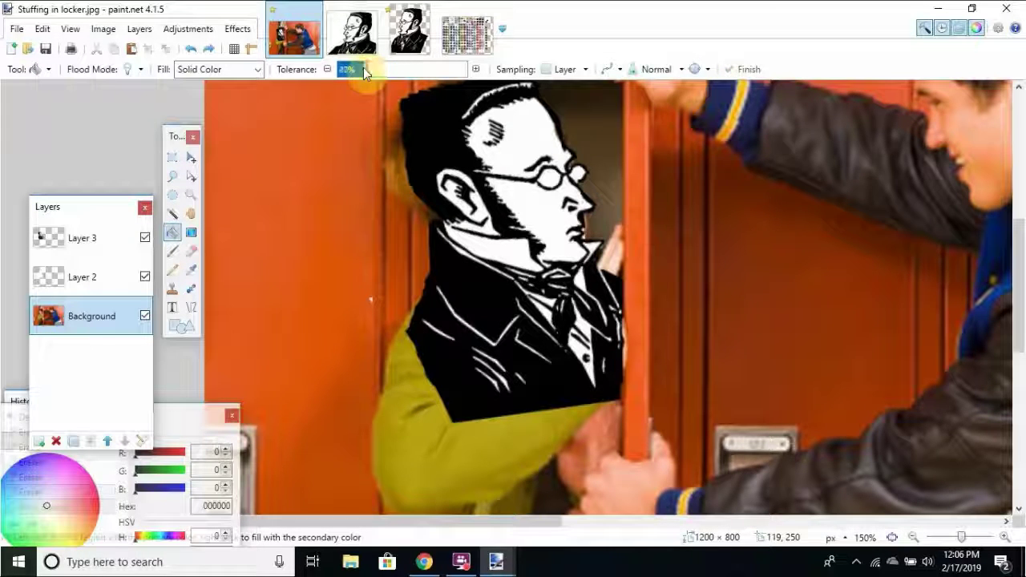
left_click(447, 463)
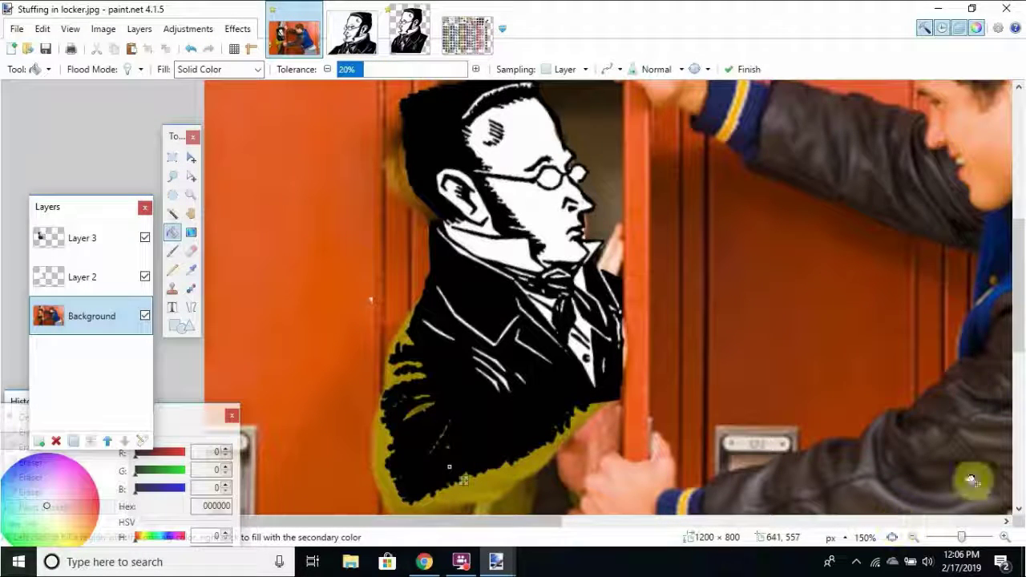
Fill the olive coat's lower sleeve, hanging front panels and inner shirt edges with black on the Background layer.
scroll(497, 337, "down", 5)
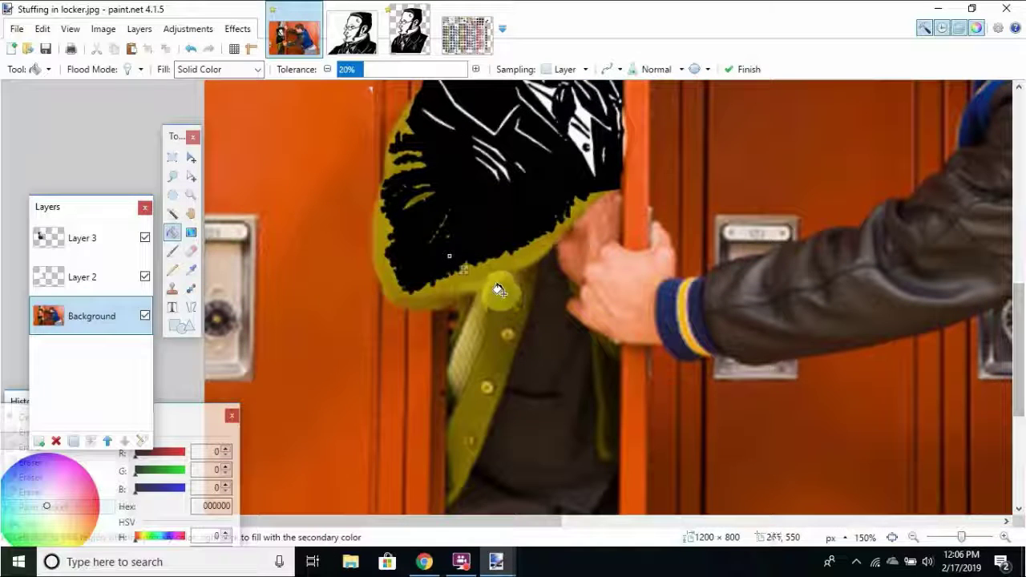
left_click(497, 272)
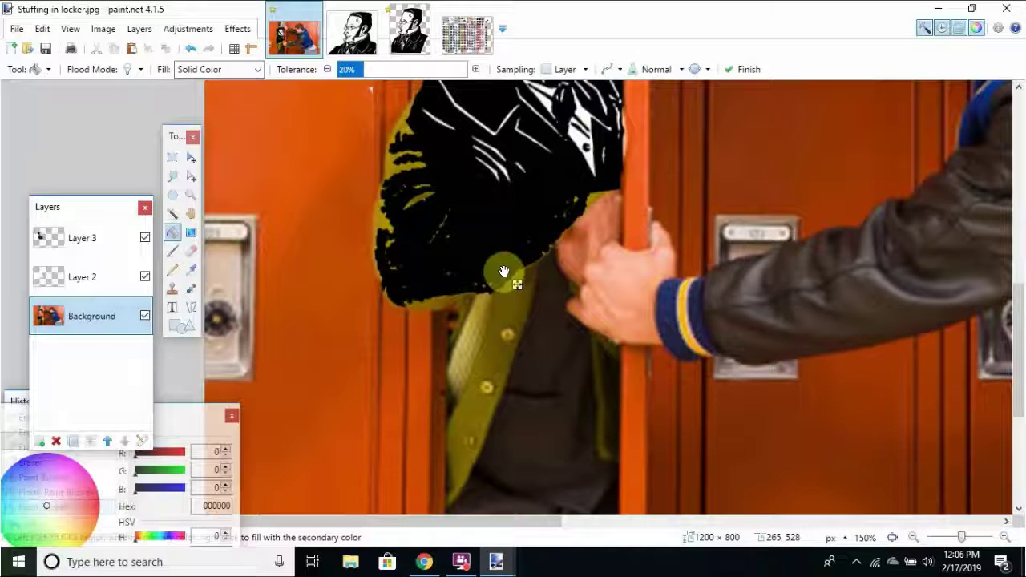
left_click(393, 170)
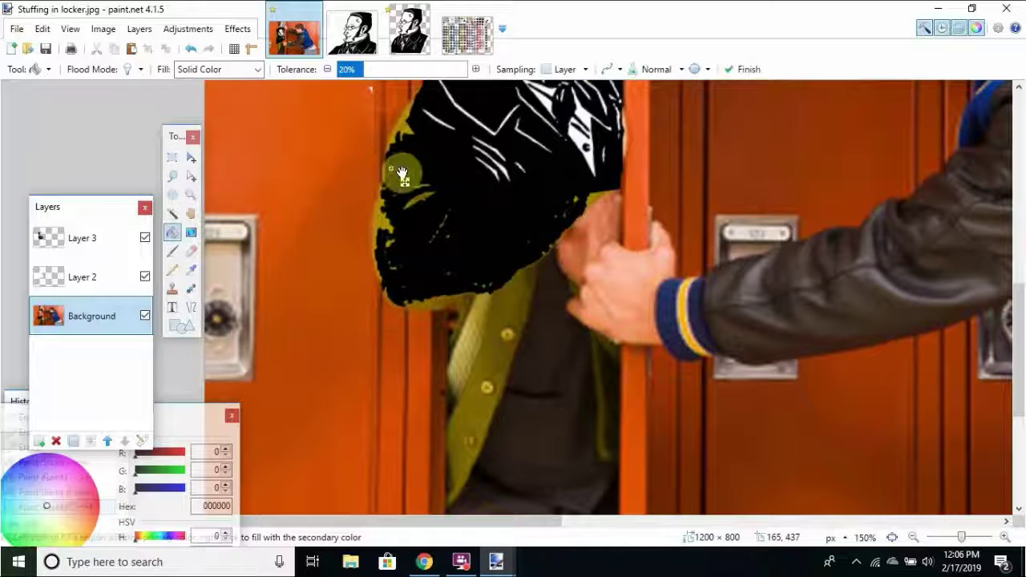
left_click(499, 344)
left_click(472, 392)
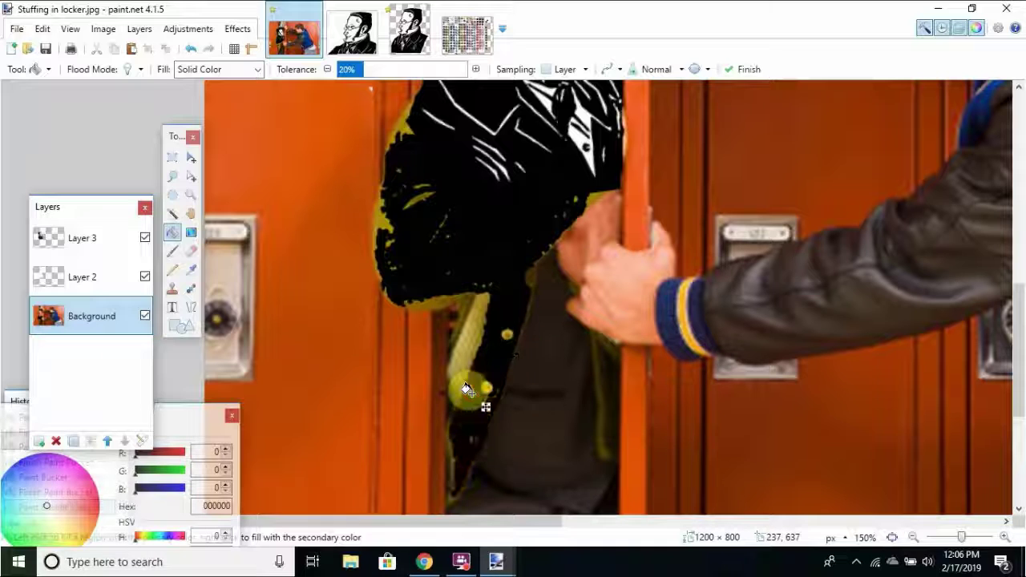
left_click(458, 323)
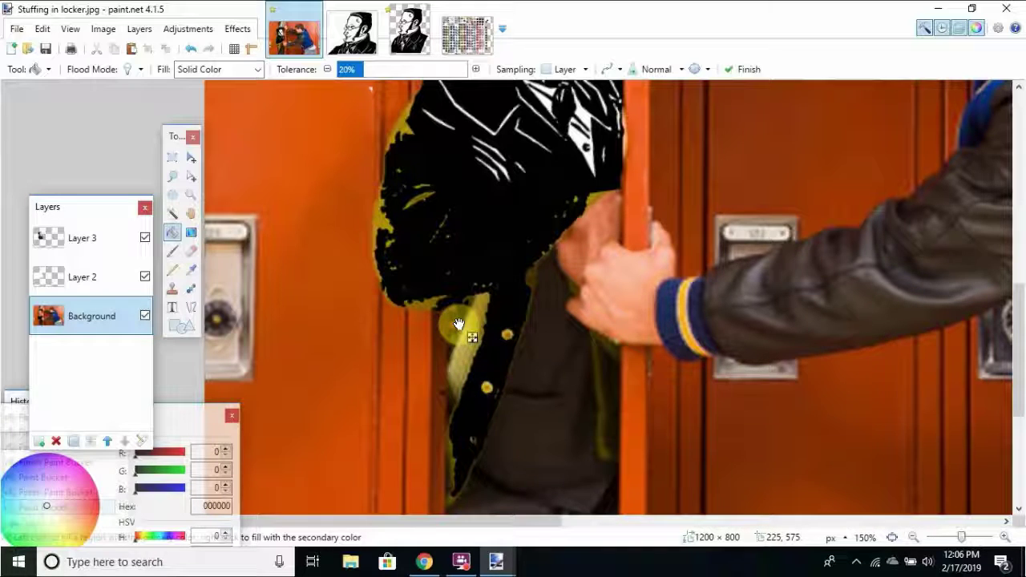
left_click(608, 380)
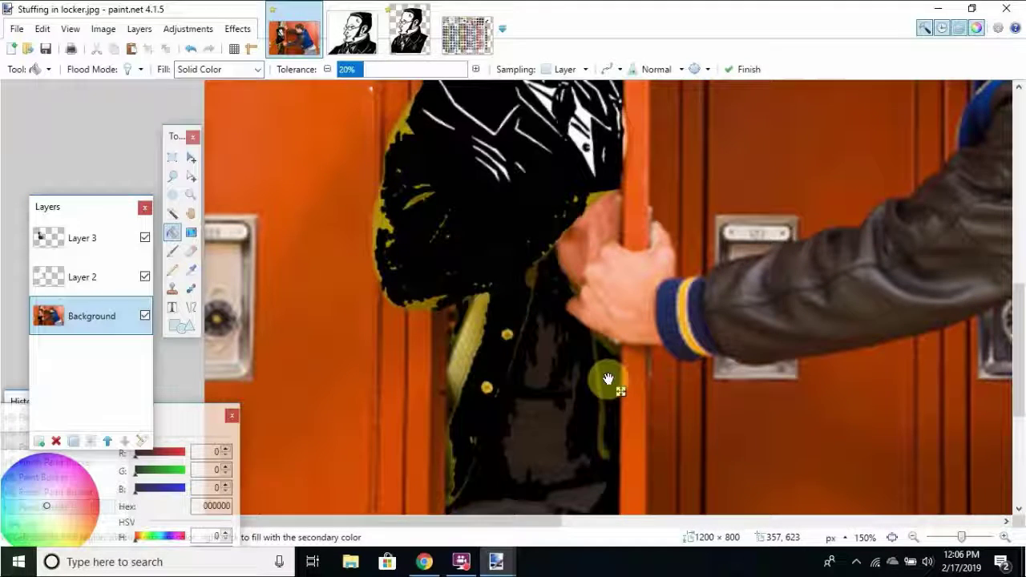
Fill the remaining gray shirt area and the trousers of the figure in the locker with black.
left_click(913, 537)
left_click(913, 537)
left_click(913, 537)
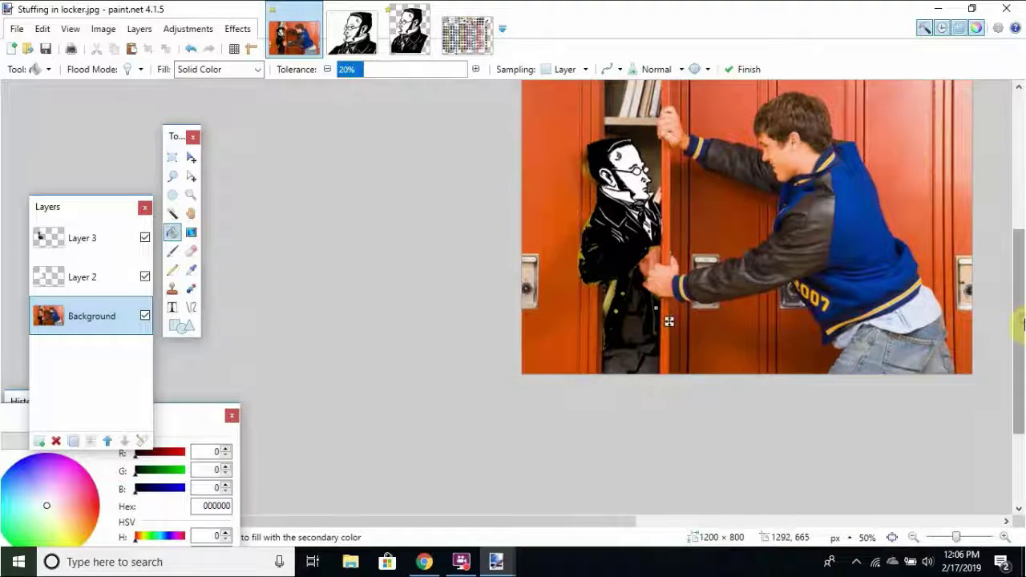
mouse_move(1023, 323)
left_mouse_down()
mouse_move(1022, 303)
mouse_move(1022, 316)
left_mouse_up()
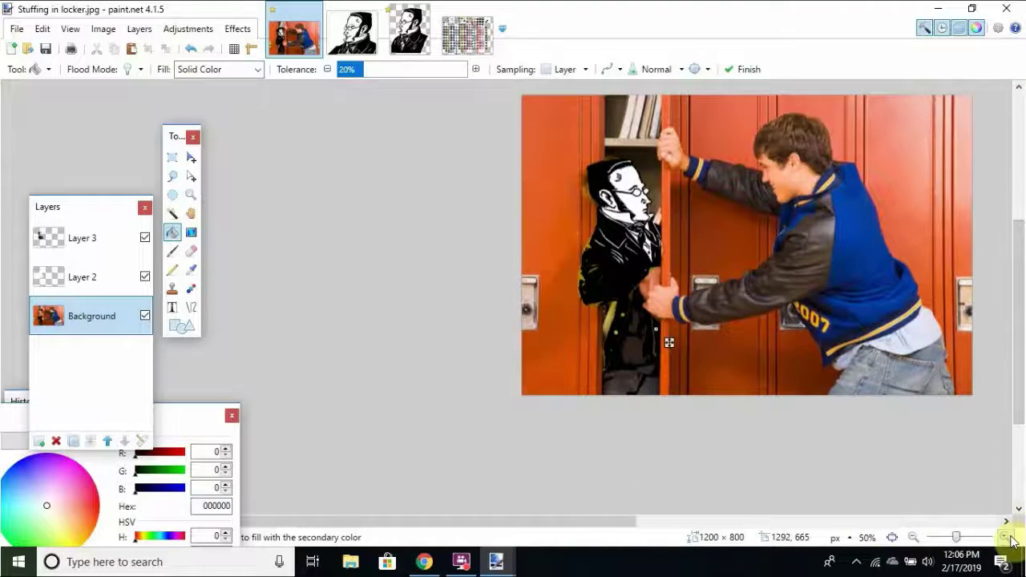
left_click(1004, 537)
left_click(1004, 538)
left_click(1004, 537)
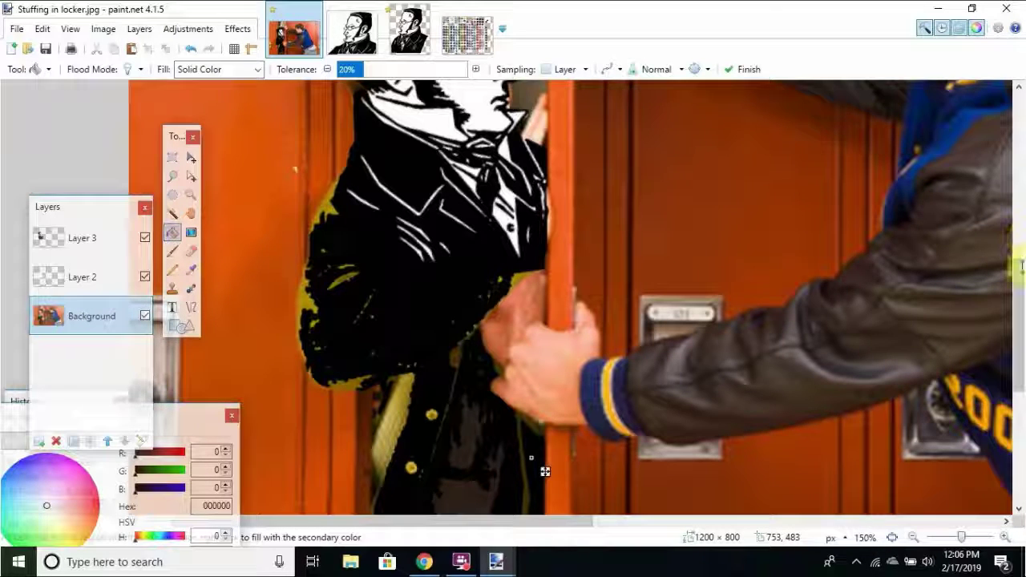
left_click_drag(1020, 269, 1021, 338)
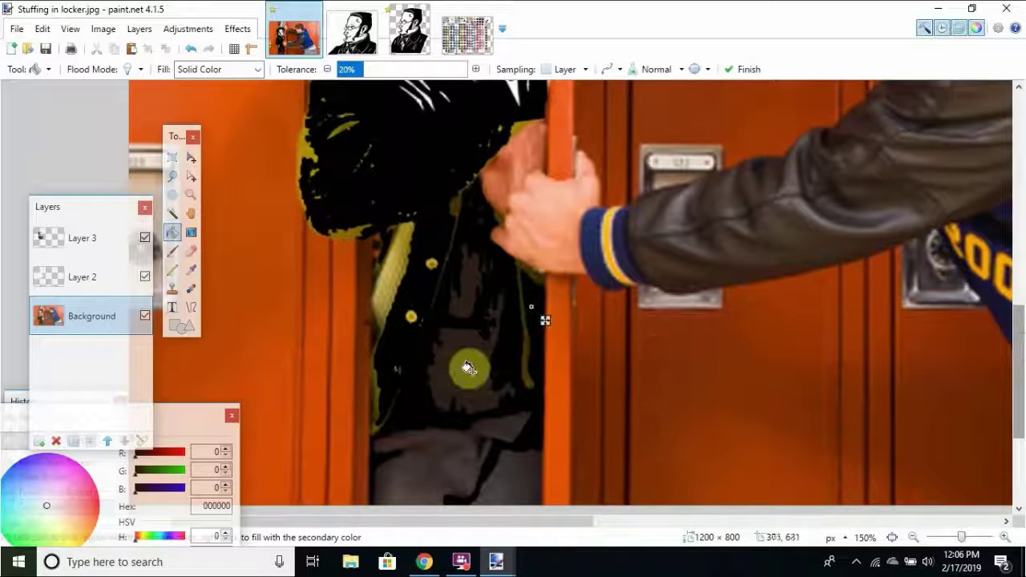
left_click(469, 368)
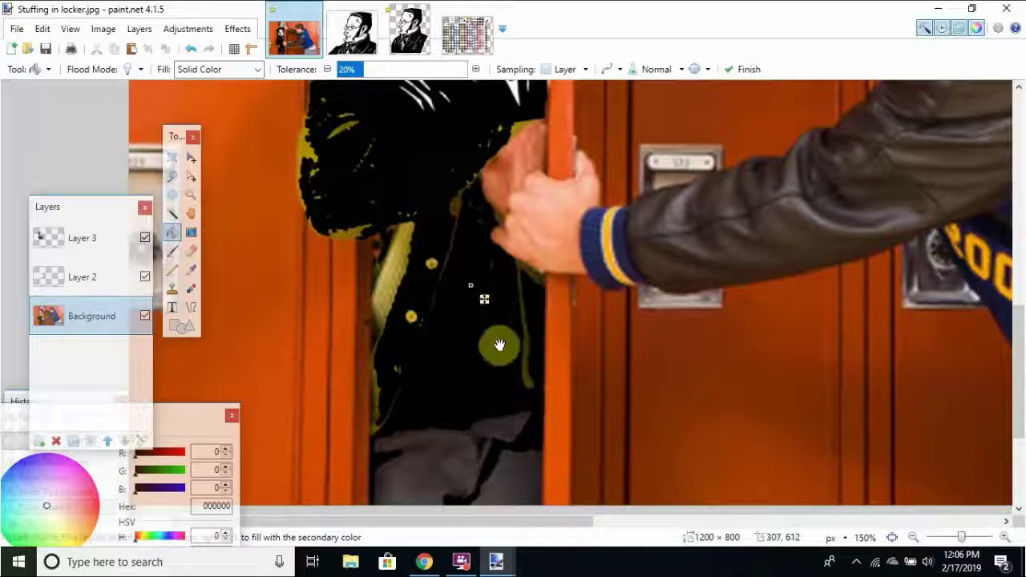
left_click(434, 482)
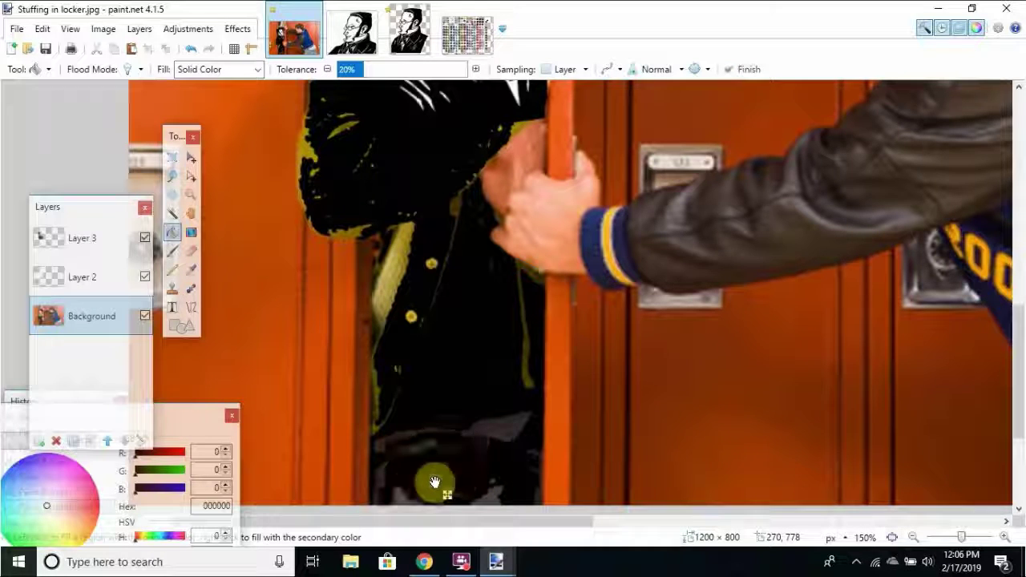
Reopen the color settings and choose dark gray (404040) as the primary color.
left_click_drag(1020, 347, 1007, 213)
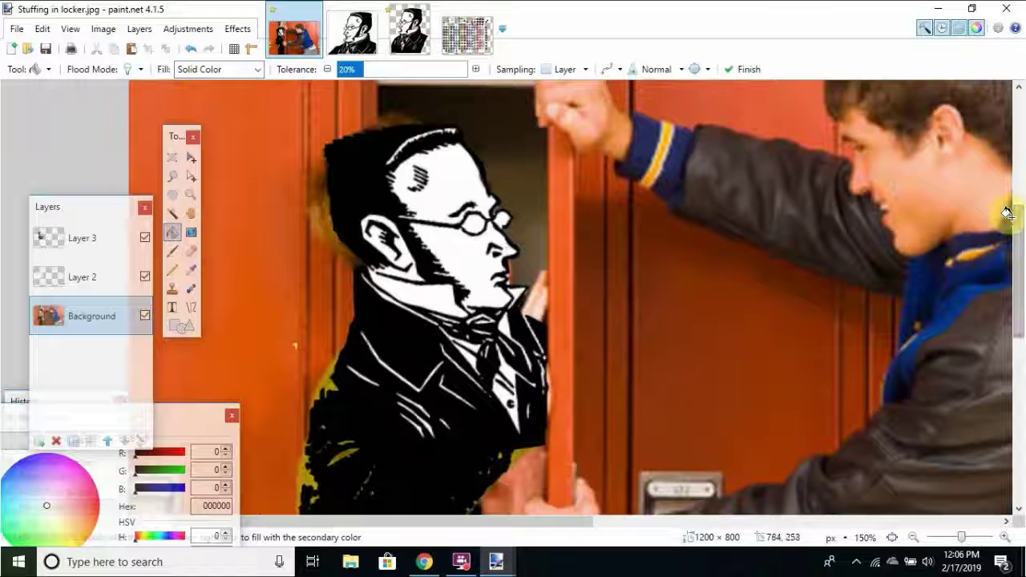
left_click(978, 28)
left_click(977, 28)
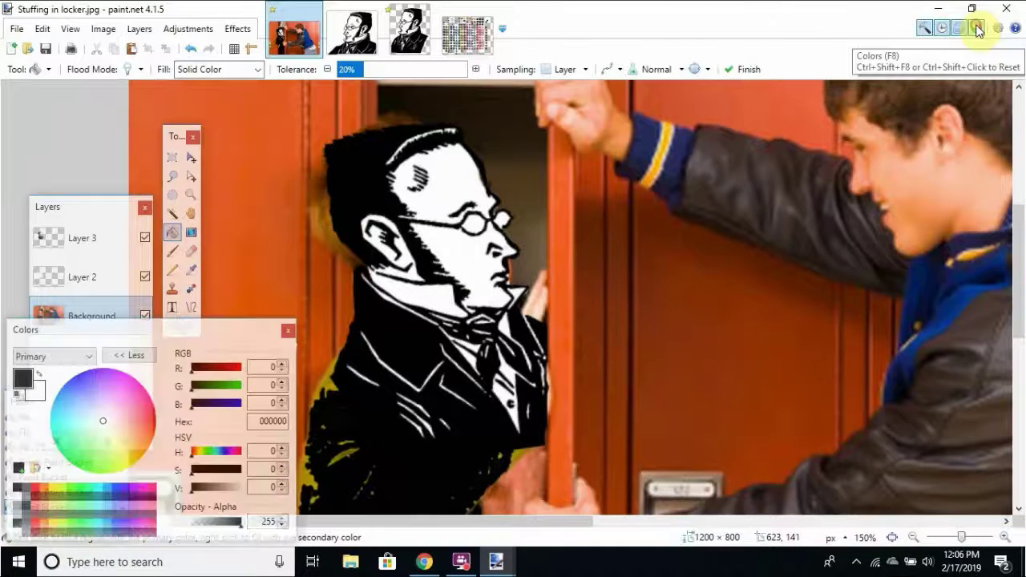
left_click(22, 491)
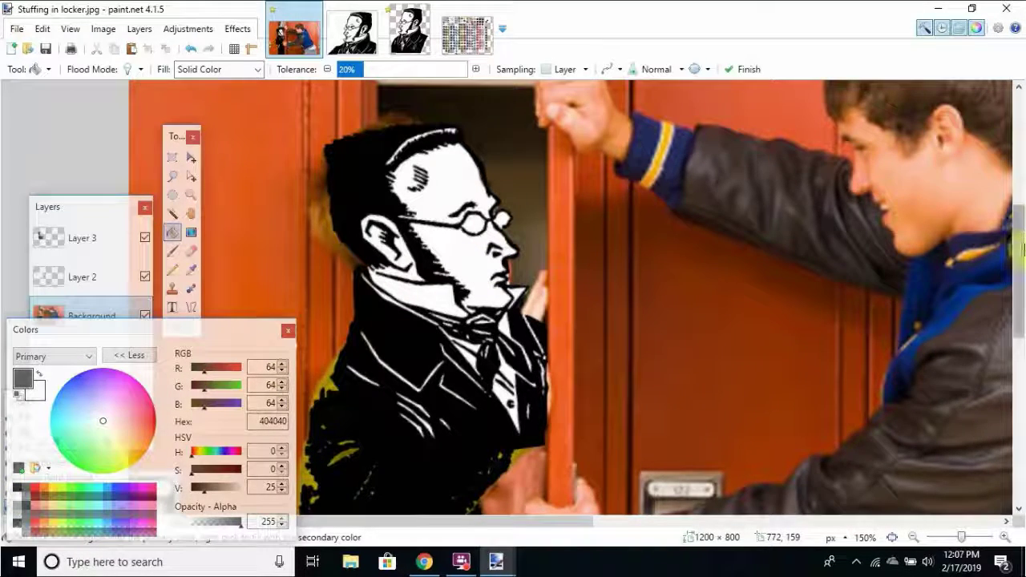
Try filling the coat's pale lining with dark gray at 28% and 42% tolerance, undoing the fills.
scroll(1019, 248, "down", 5)
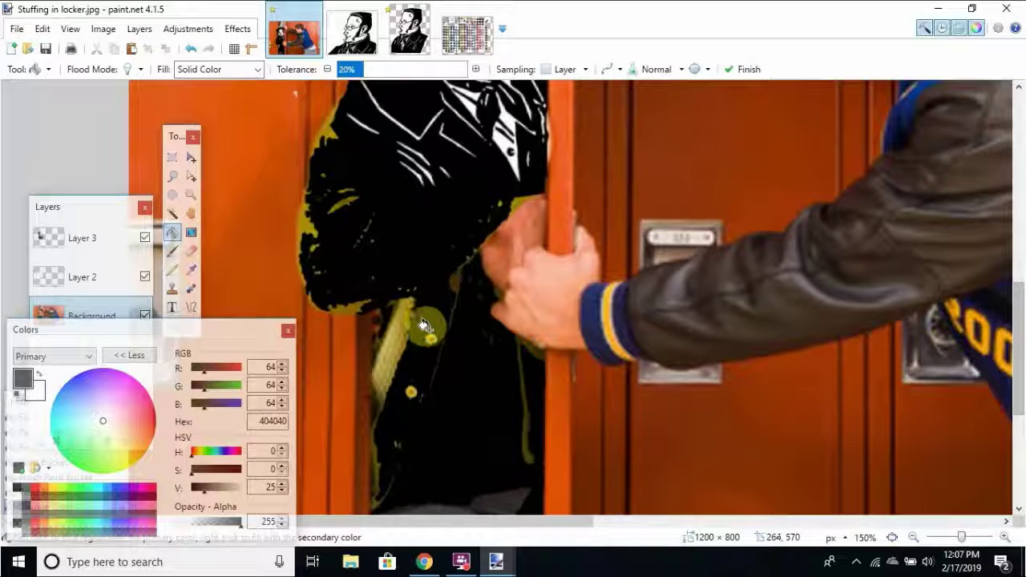
left_click(373, 69)
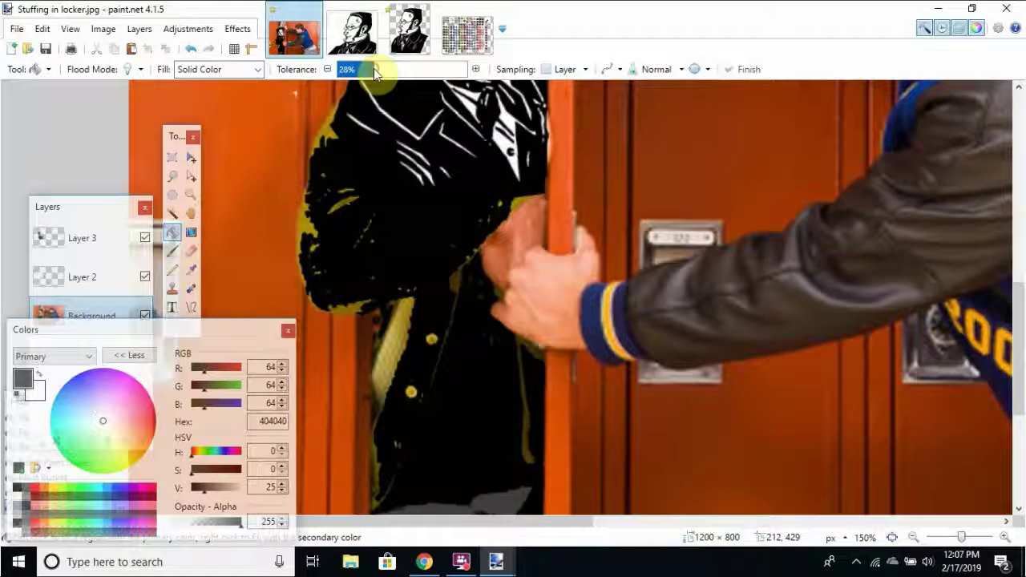
left_click(404, 320)
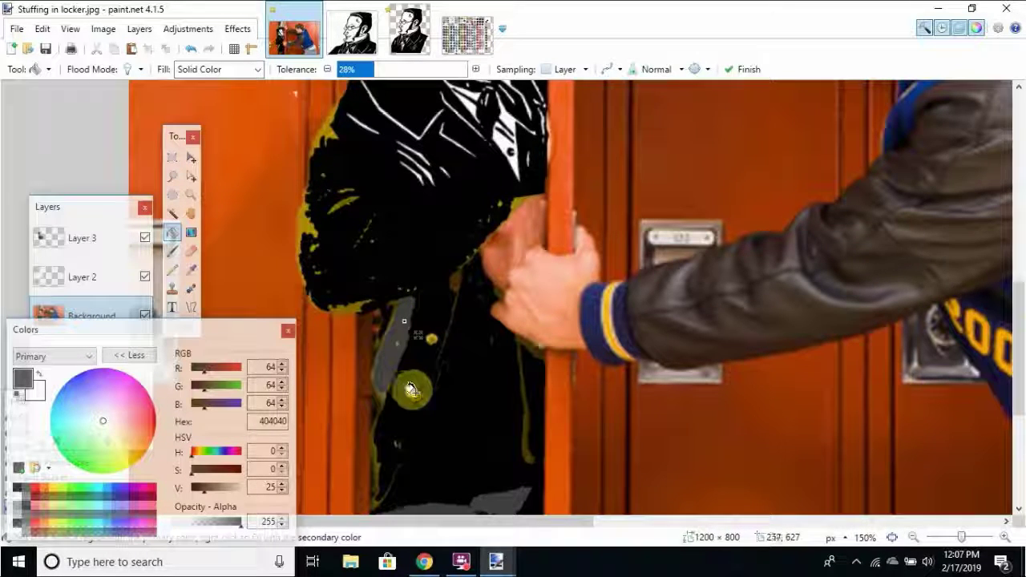
left_click(411, 391)
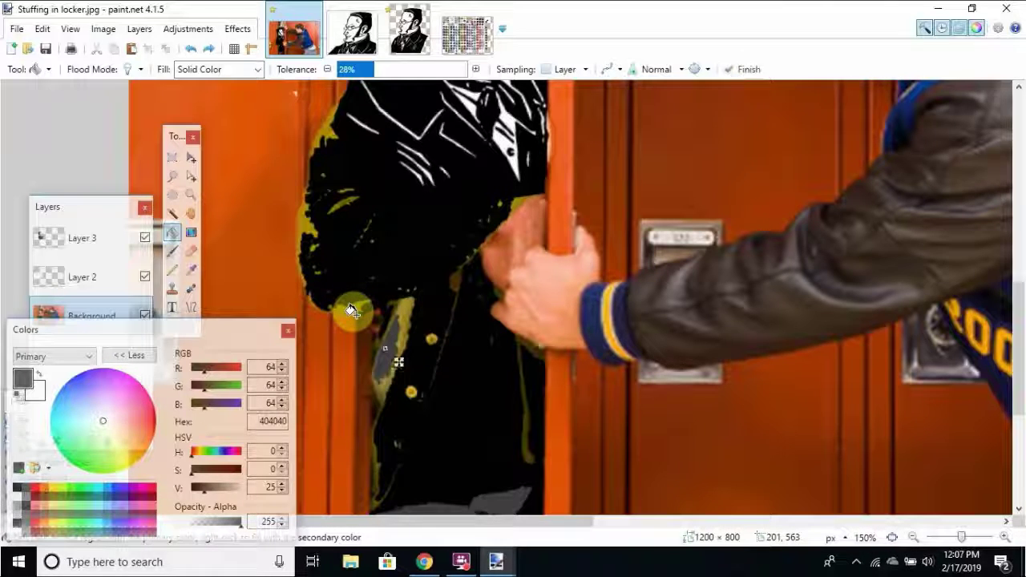
left_click(392, 70)
left_click(388, 374)
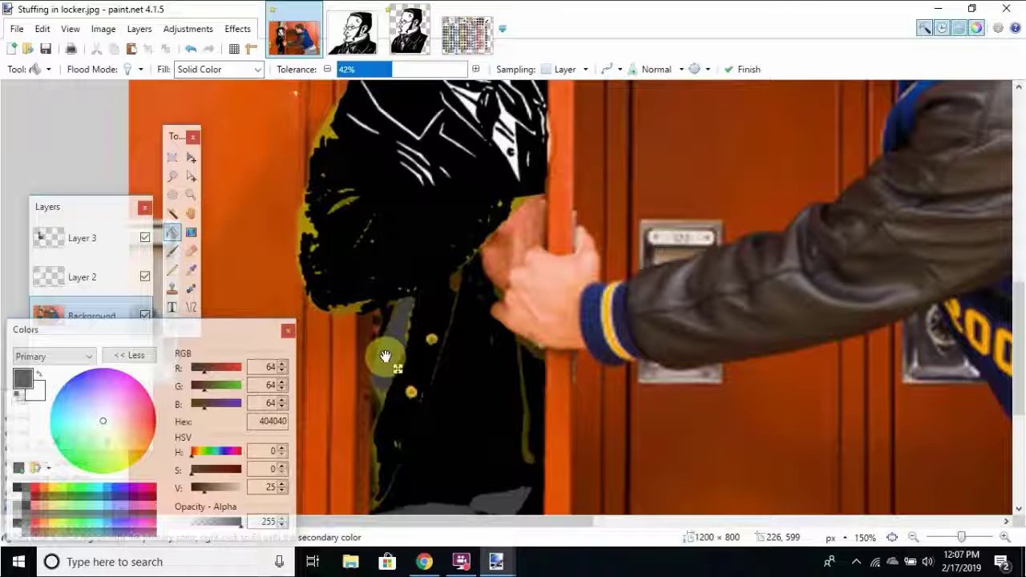
key("ctrl+z")
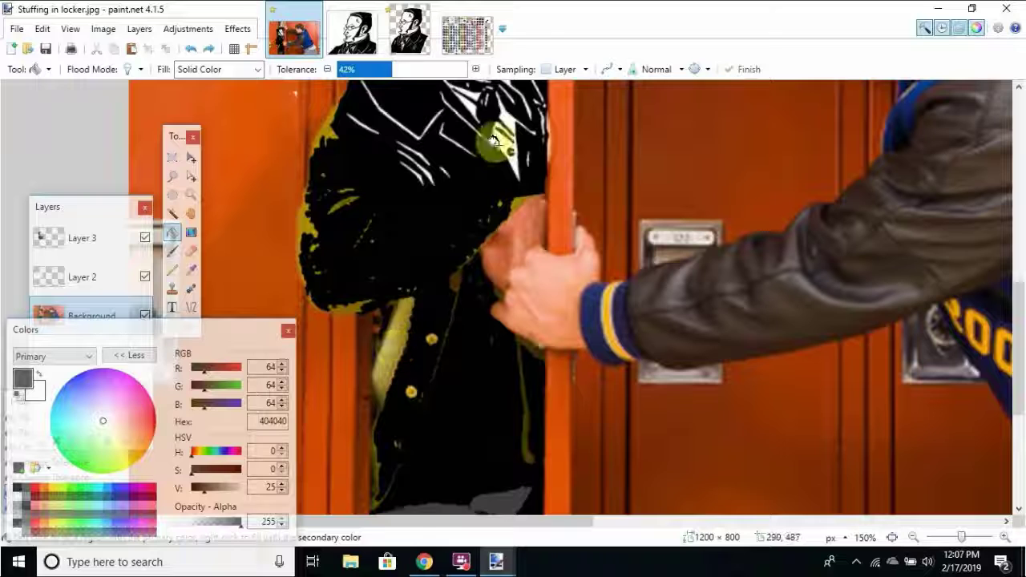
Fill the coat's pale lining and its two yellow buttons with dark gray at 49% tolerance.
left_click(401, 72)
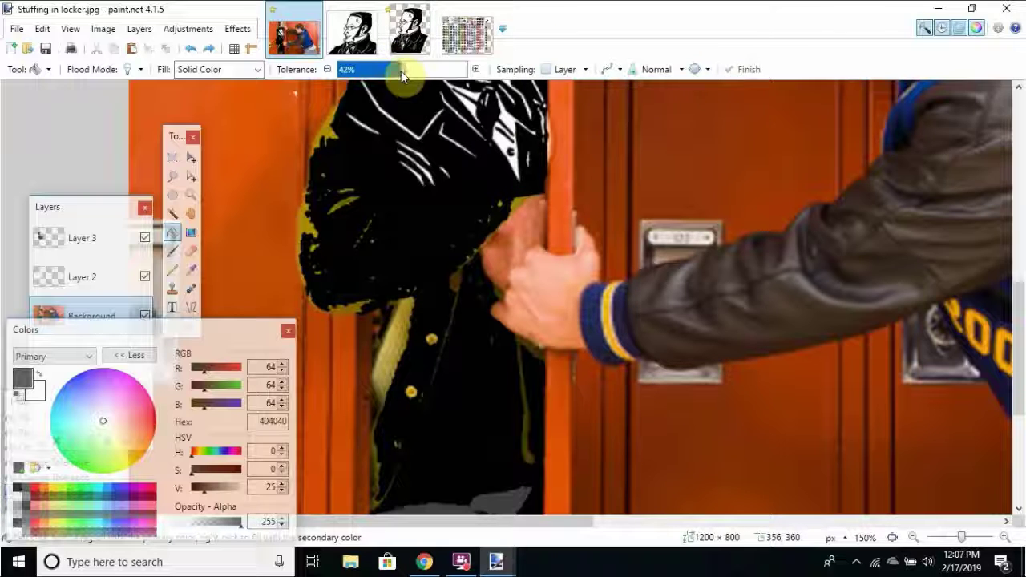
left_click(396, 349)
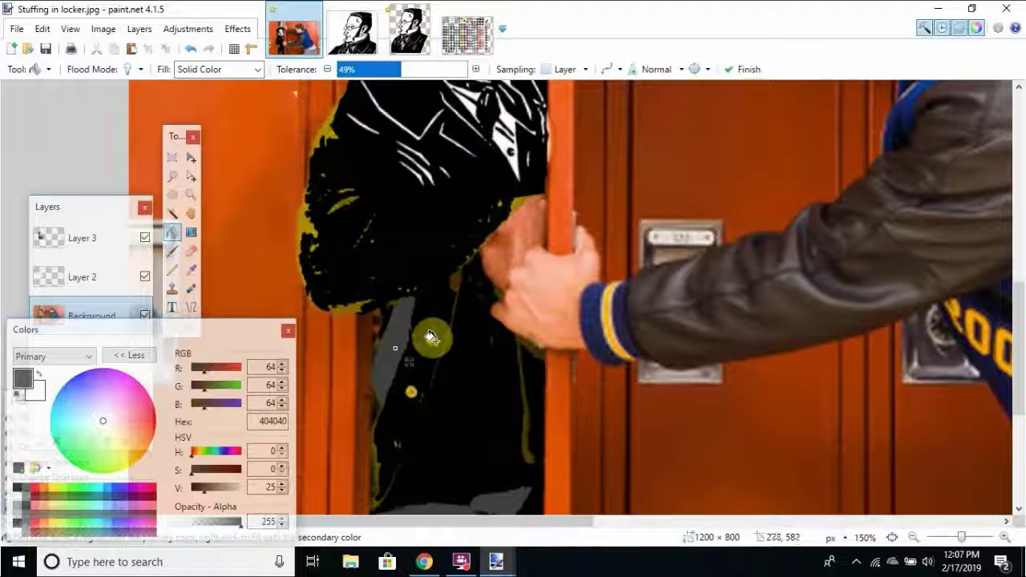
left_click(430, 338)
key("Return")
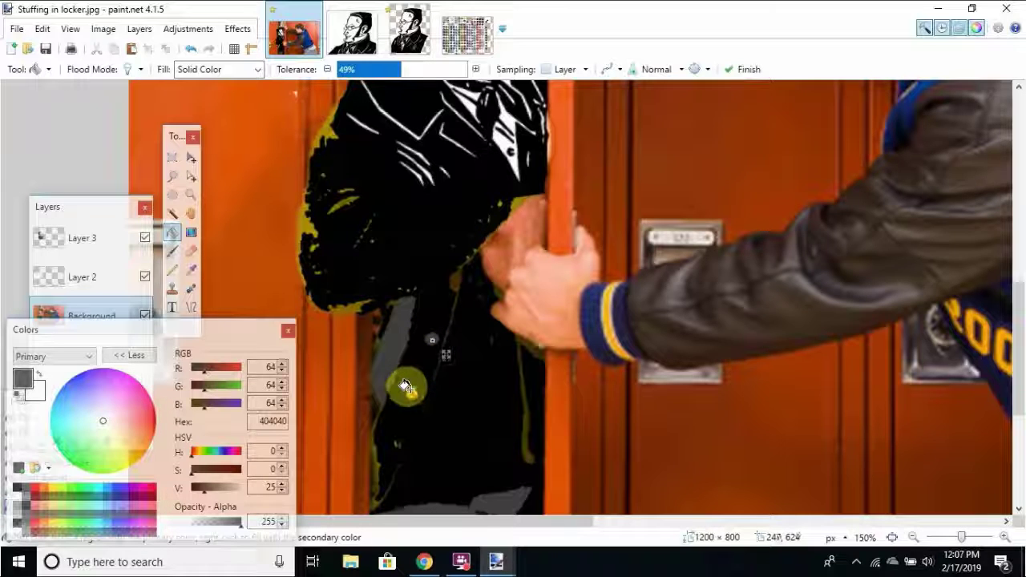
left_click(411, 392)
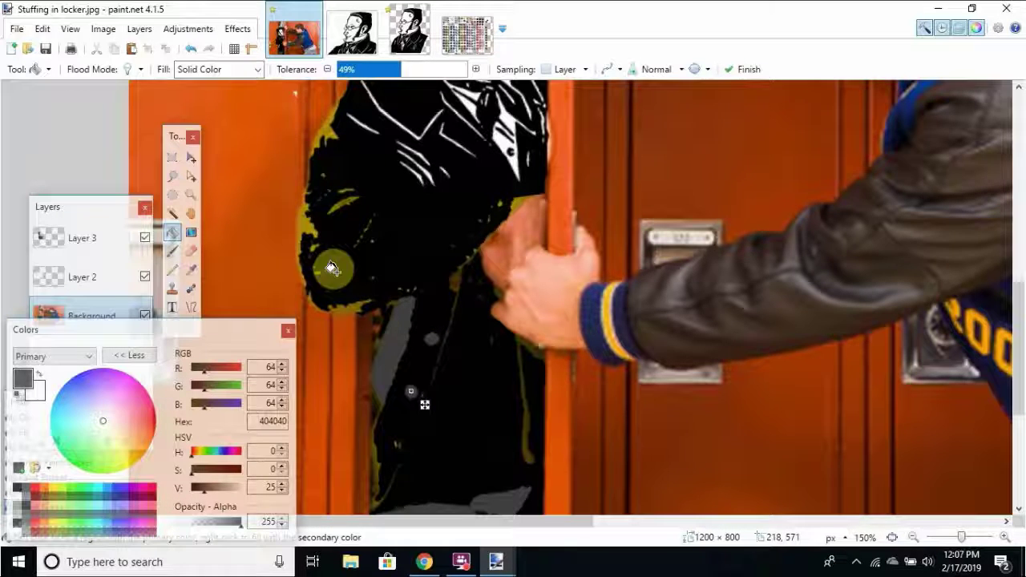
Try filling the leftover patches on the sleeve edge, trousers and coat edge with dark gray, undoing each fill.
left_click(300, 221)
key("ctrl+z")
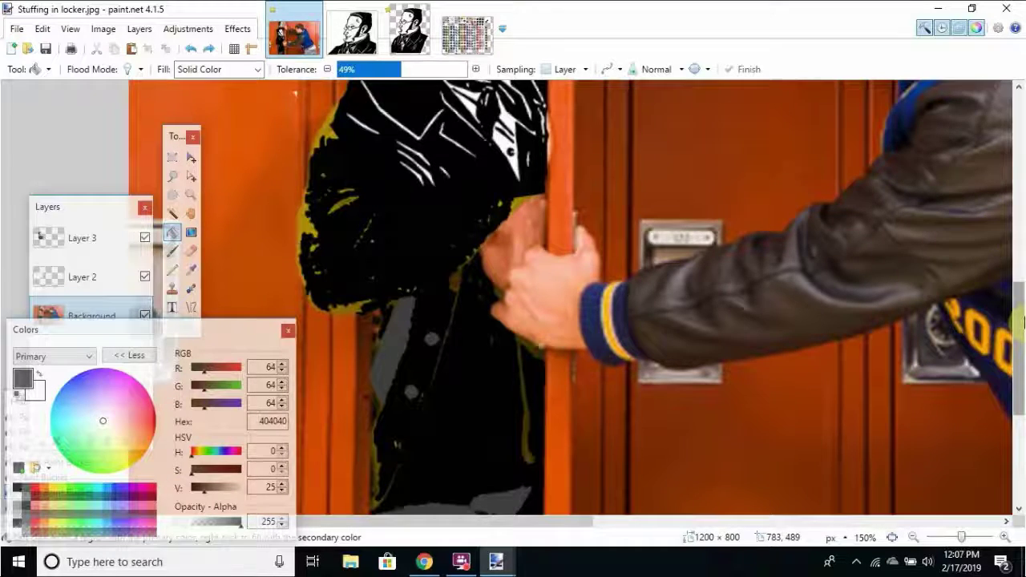
left_click_drag(1018, 309, 1020, 370)
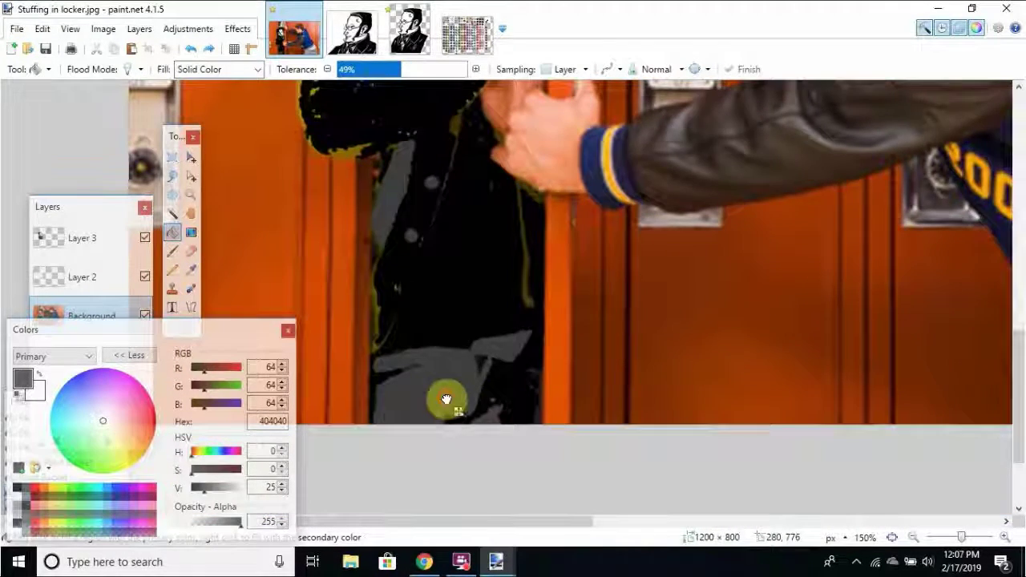
left_click(446, 398)
key("ctrl+z")
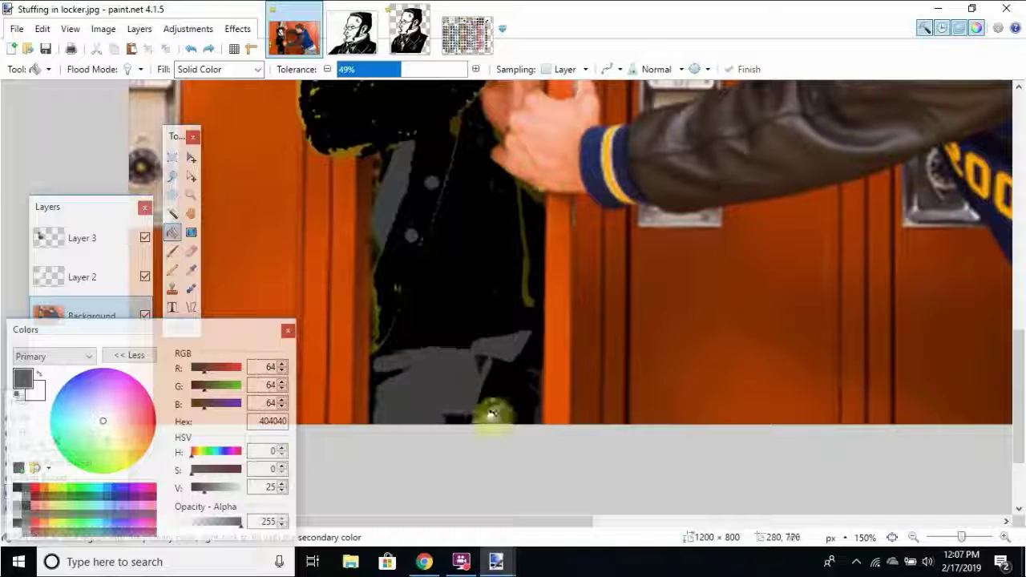
left_click(537, 419)
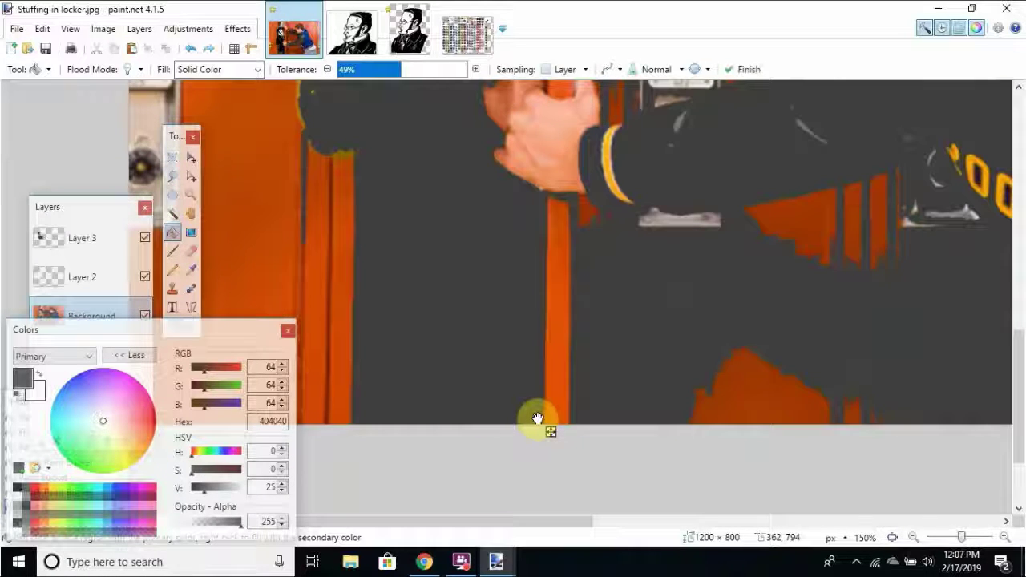
key("ctrl+z")
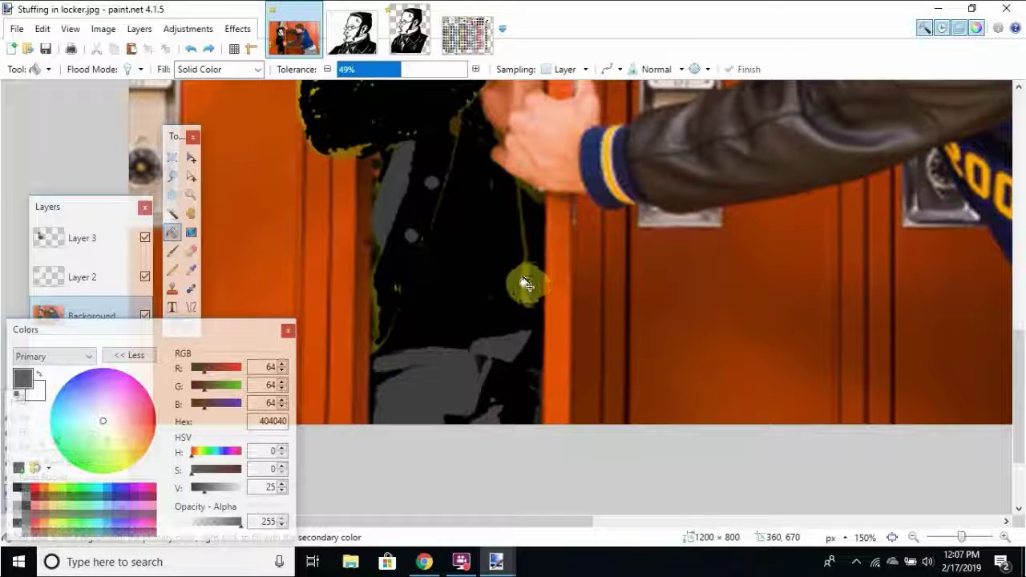
left_click(521, 286)
key("ctrl+z")
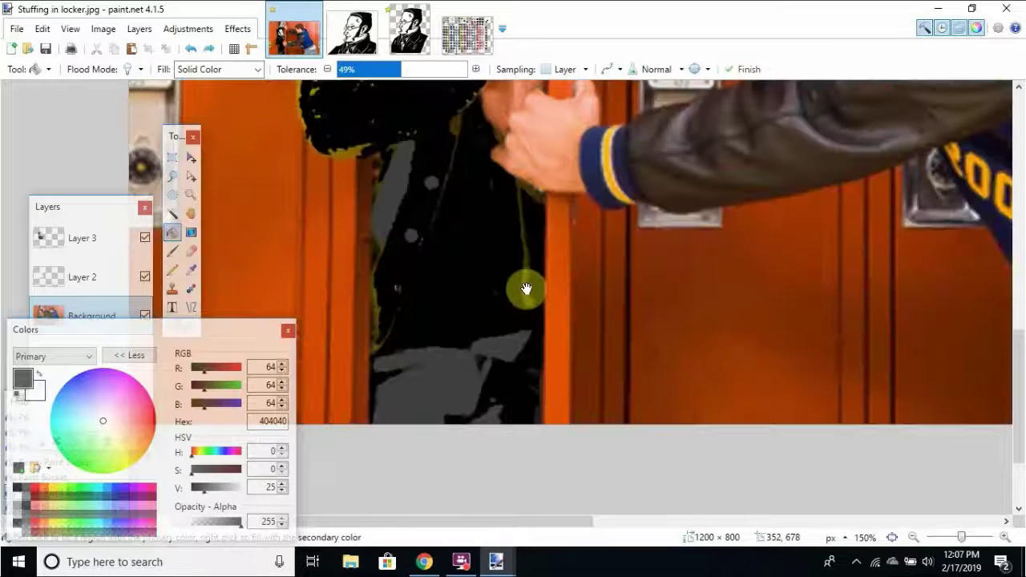
Fill the leftover olive patches on the coat with dark gray, using global flood mode and 24% tolerance.
left_click_drag(1020, 359, 1021, 321)
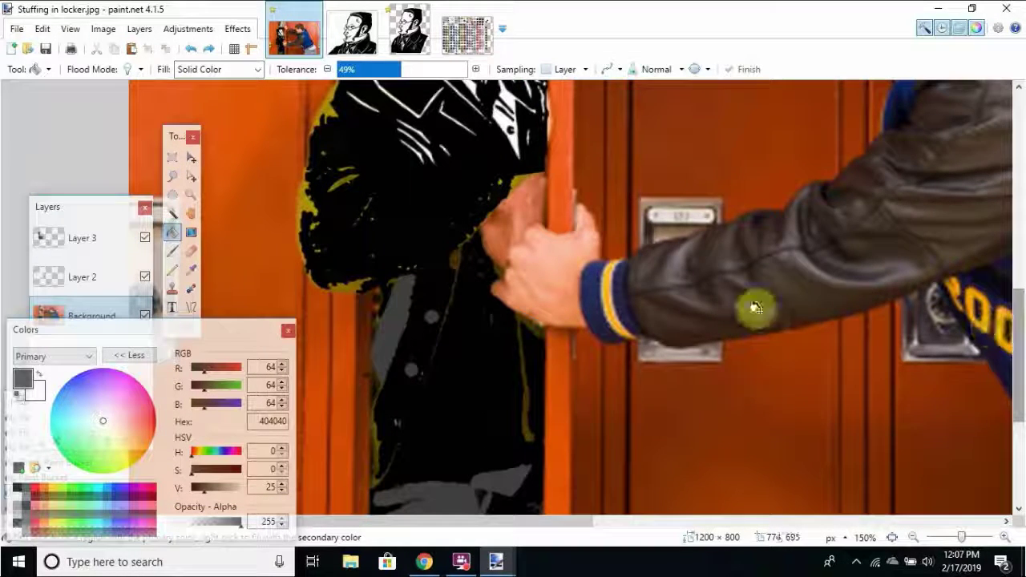
left_click(368, 69)
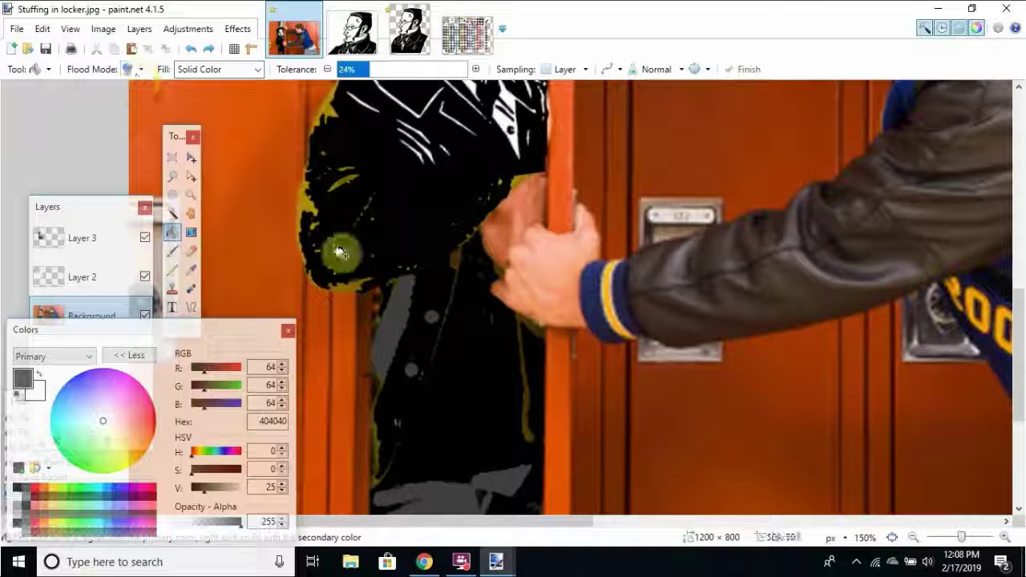
left_click(340, 285)
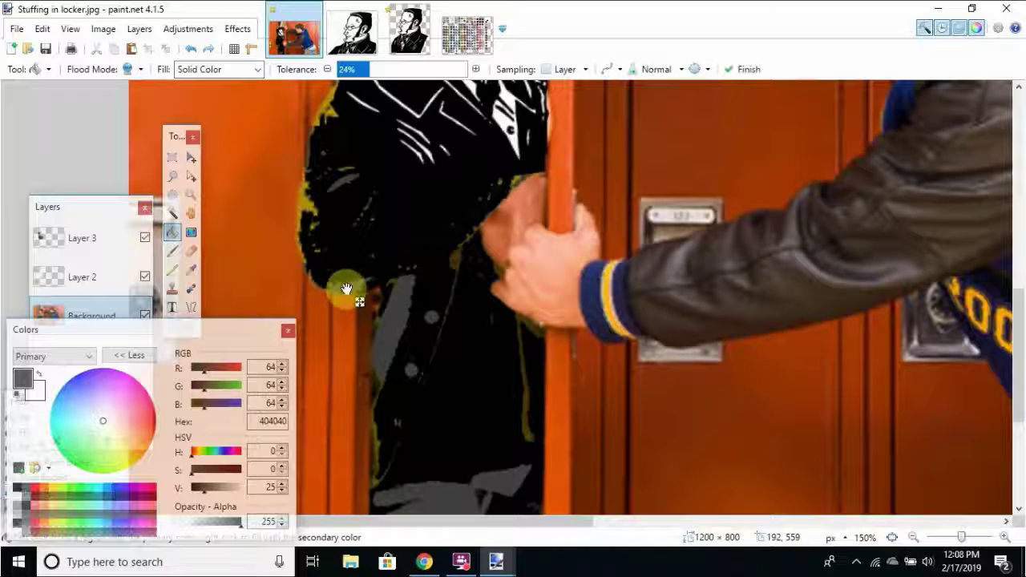
left_click(912, 539)
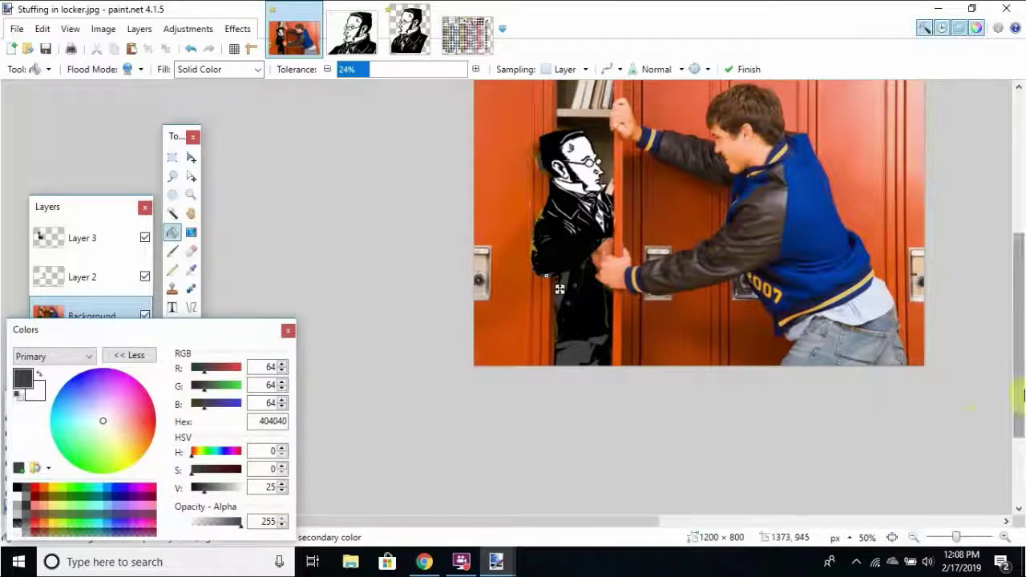
Fill the olive patches along the outer edge of the stuffed person's sleeve with dark gray at 24% tolerance.
scroll(1015, 412, "up", 2)
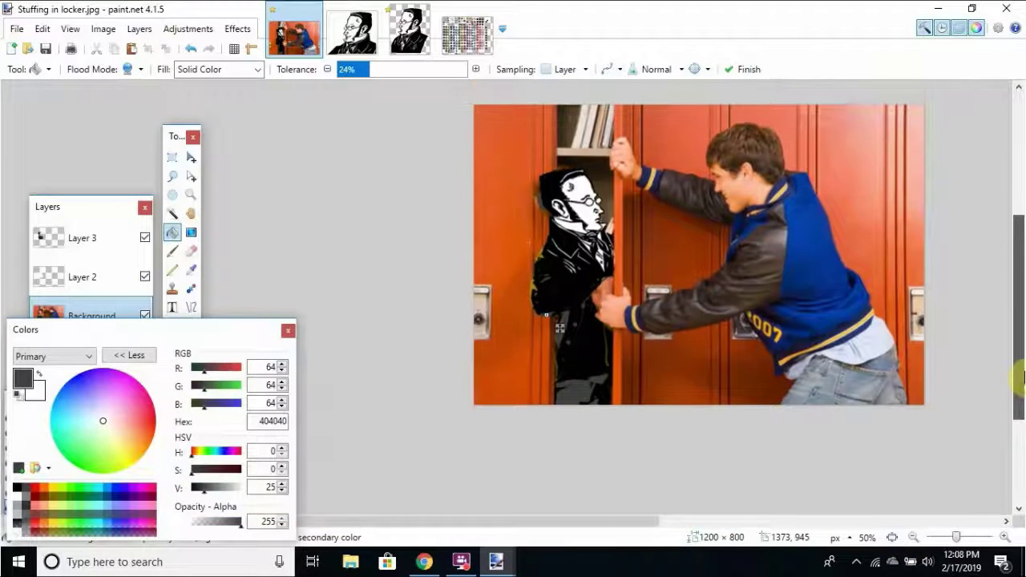
left_click(533, 286)
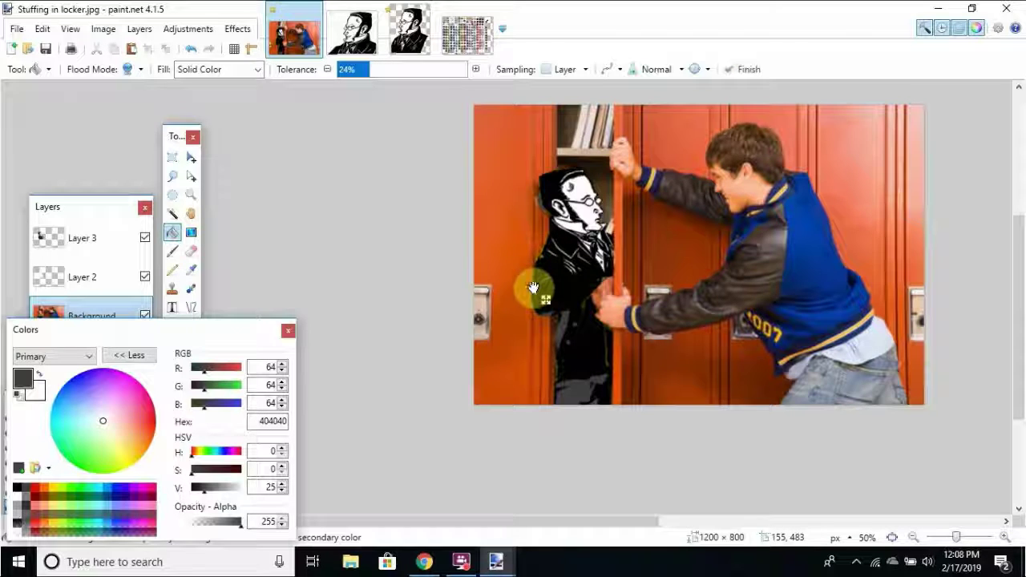
Try filling the olive line on the lower coat beside the locker door with dark gray at 24% tolerance, undoing each fill.
left_click(606, 360)
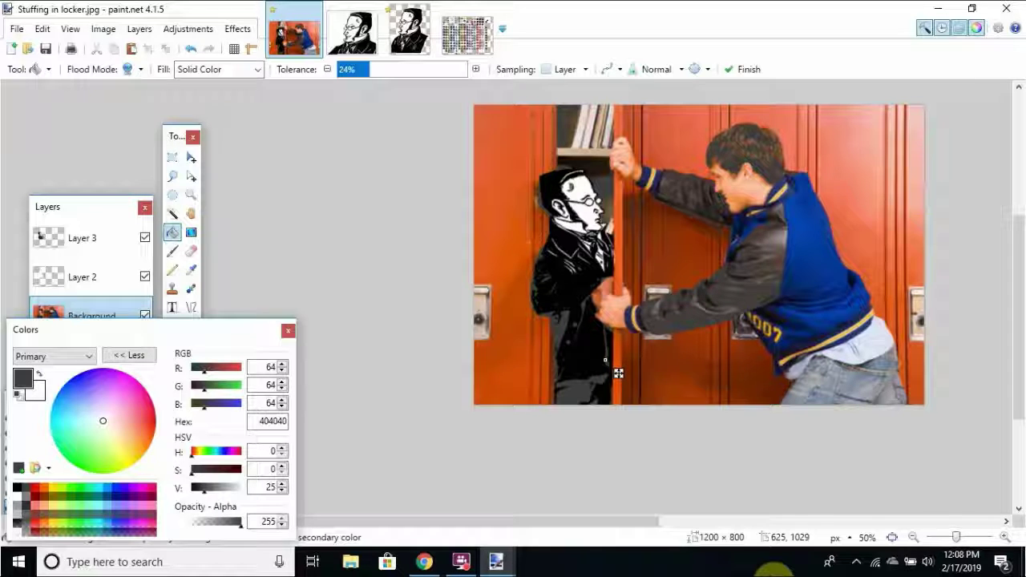
key("Return")
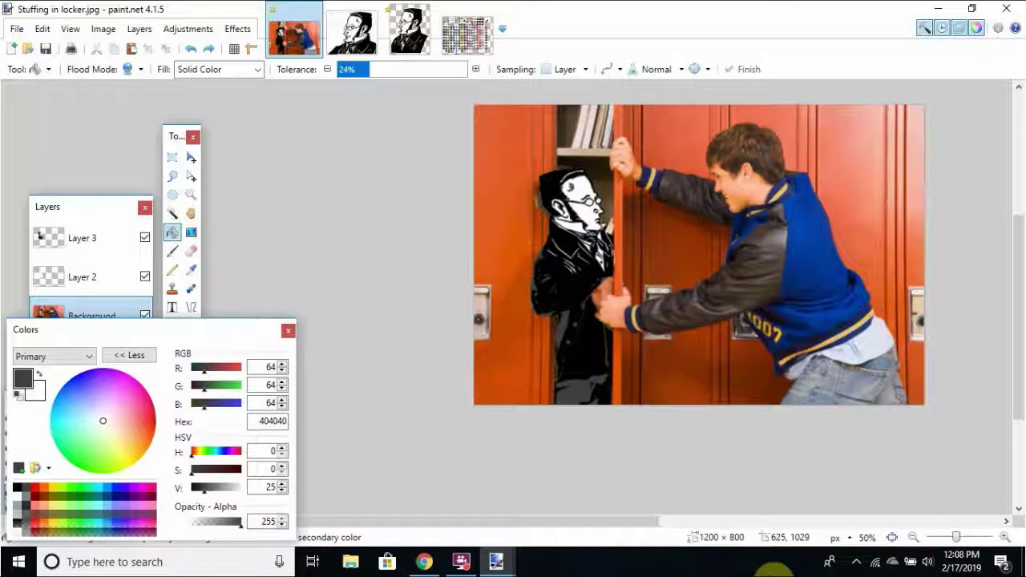
left_click(618, 372)
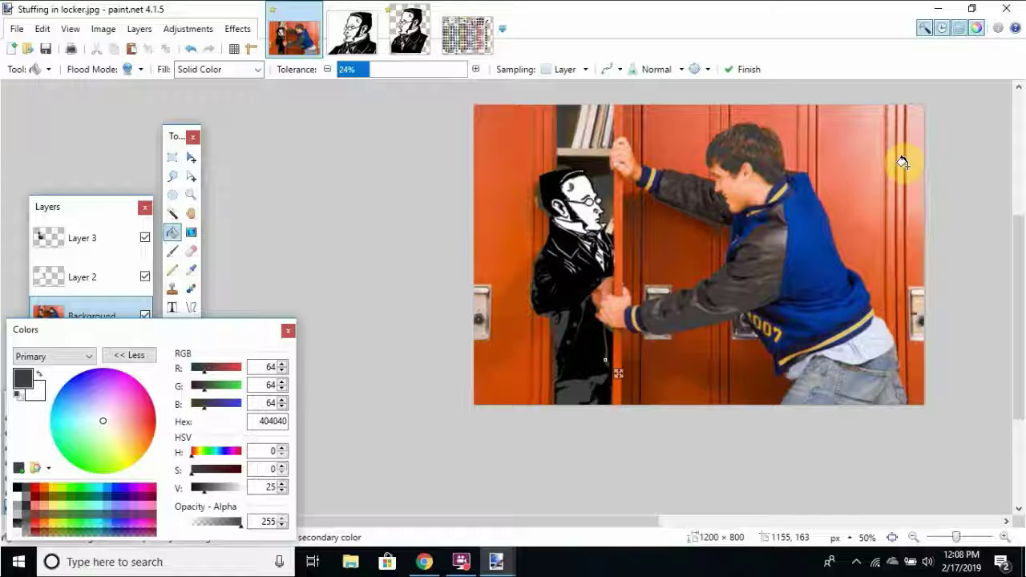
key("Return")
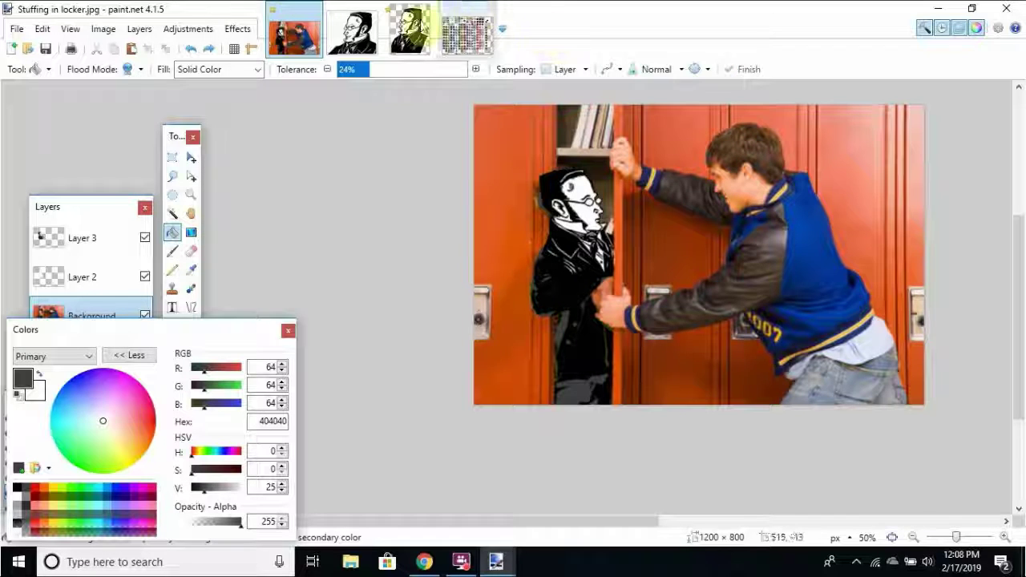
Fill the leftover olive patches on both edges of the lower coat with dark gray at 19% tolerance.
left_click(362, 69)
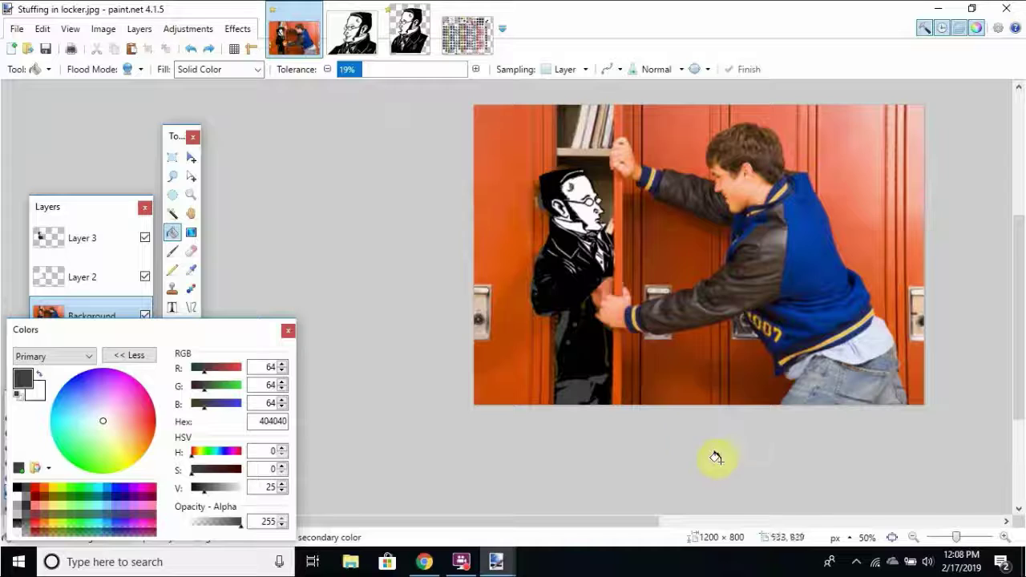
left_click(1005, 537)
left_click(1004, 537)
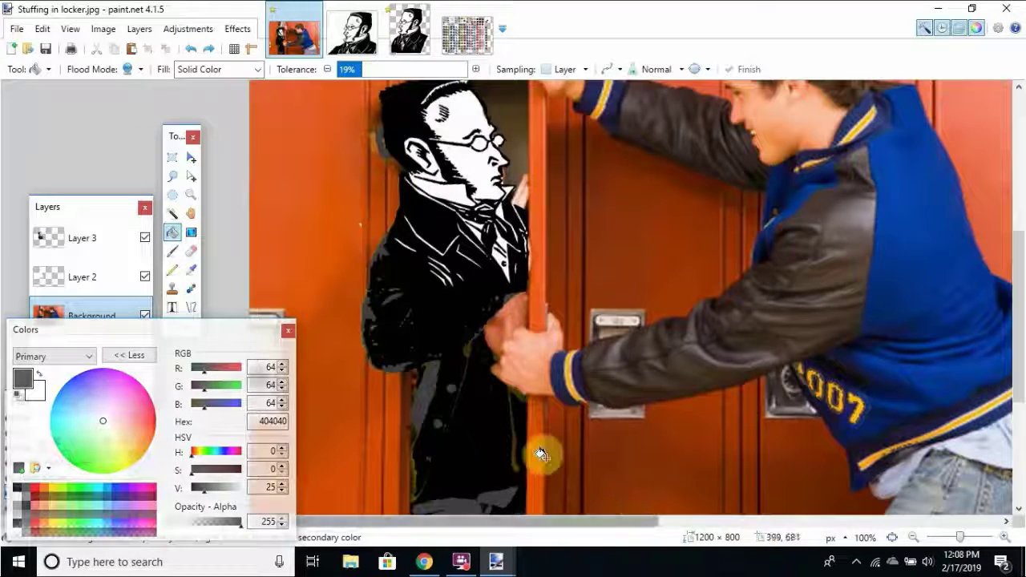
left_click(510, 437)
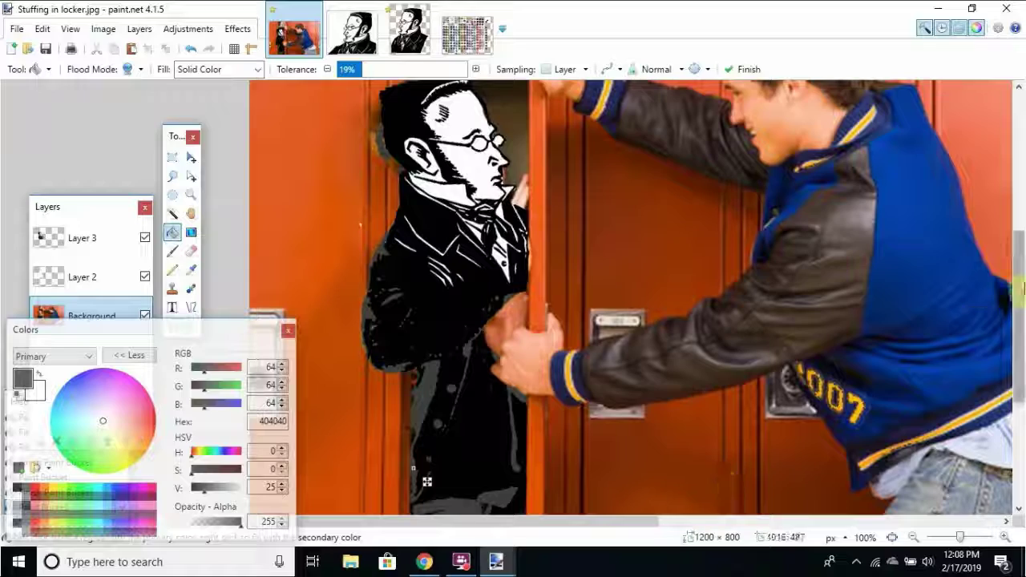
Examine the recolored coat and pasted portrait up close and in the whole picture for leftover patches.
scroll(1023, 290, "down", 3)
scroll(1022, 281, "up", 5)
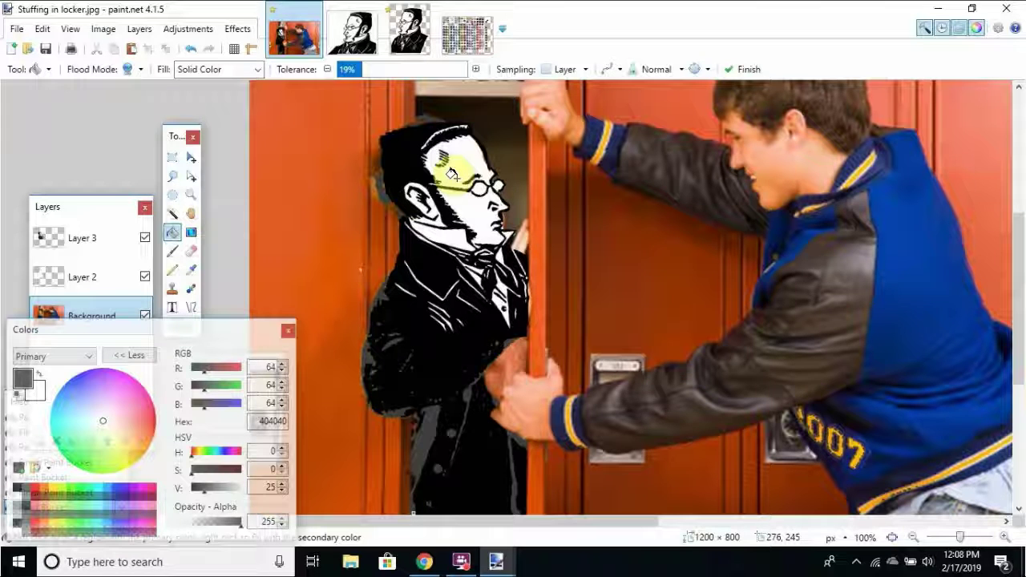
left_click(915, 538)
left_click(915, 538)
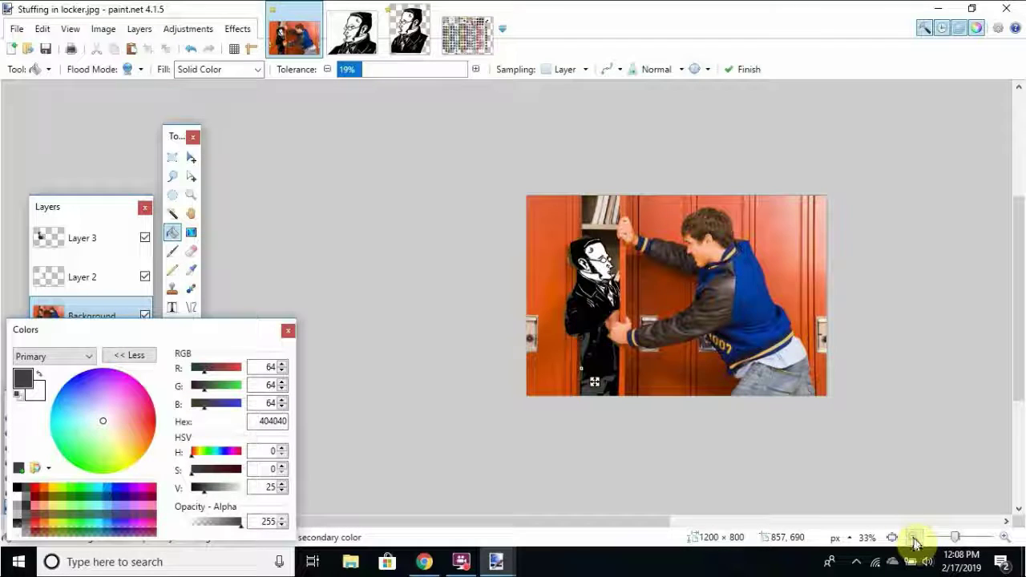
left_click(1005, 537)
left_click(1004, 537)
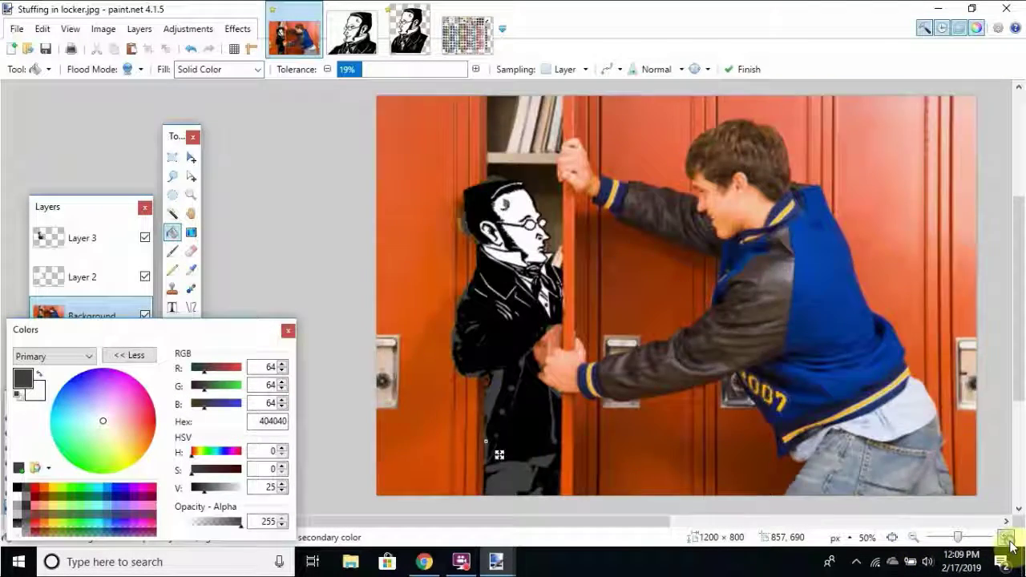
left_click(1004, 538)
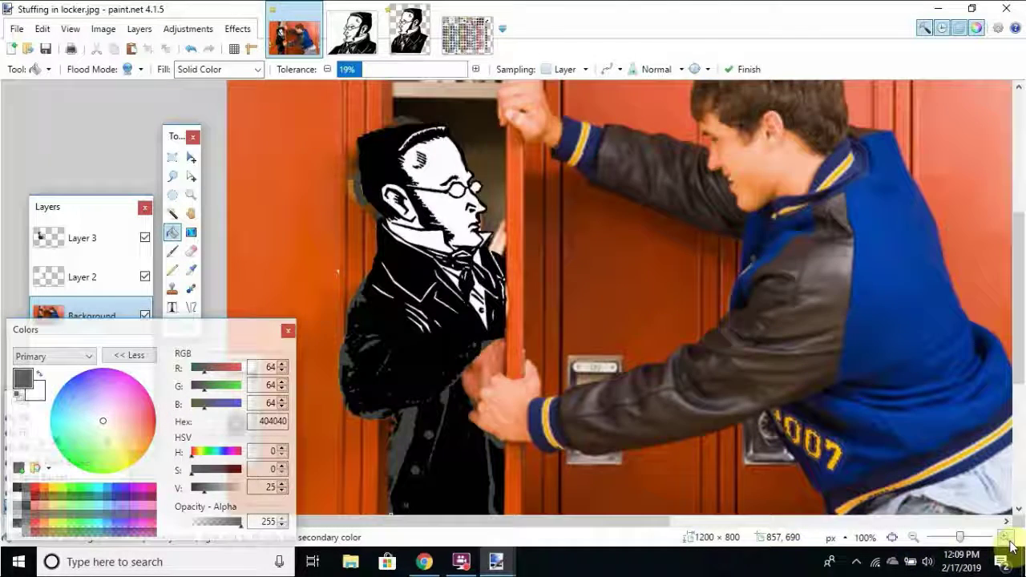
left_click(915, 538)
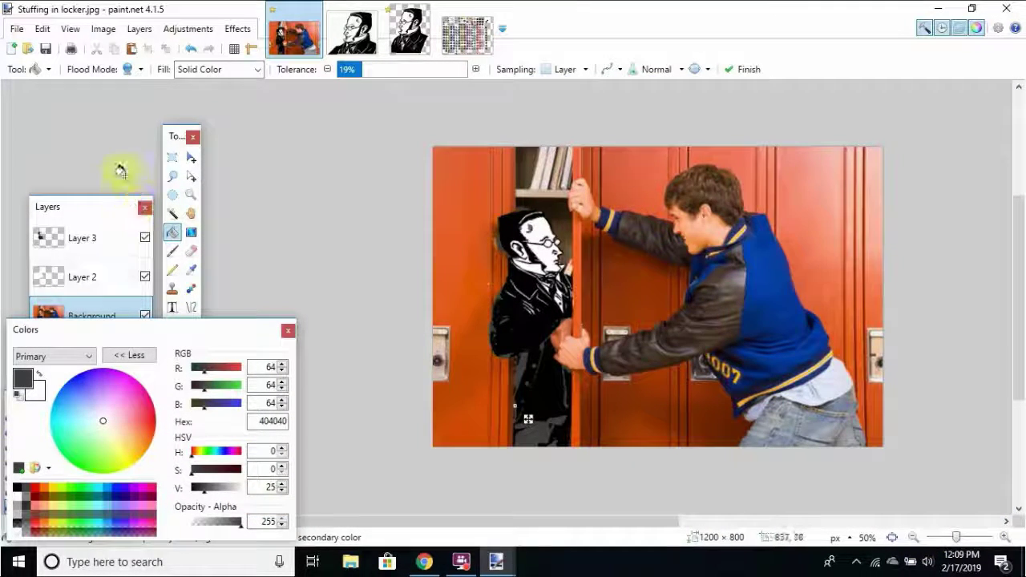
Flatten the image into a single layer and dismiss the removable-drive notification.
left_click(140, 29)
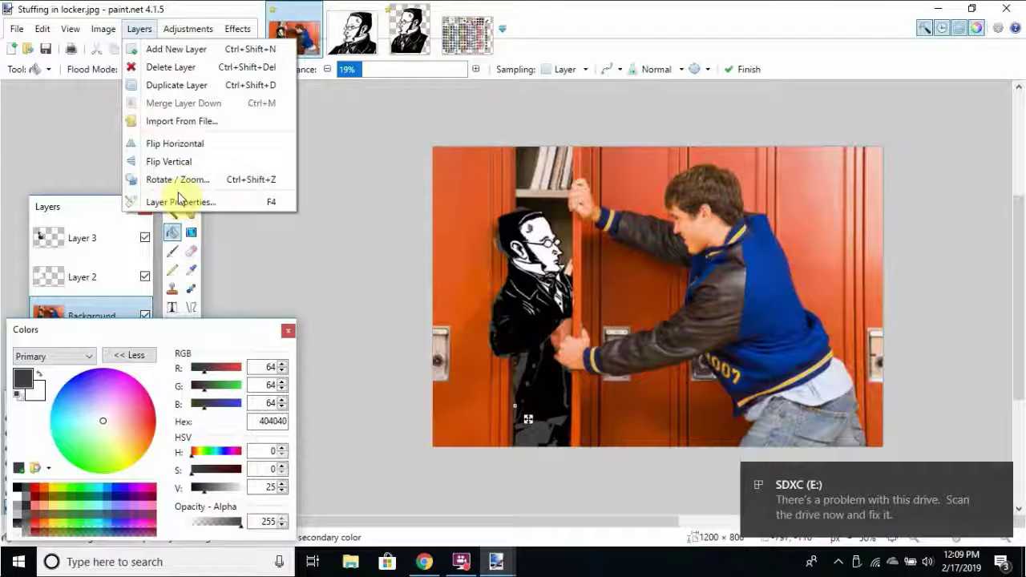
left_click(106, 29)
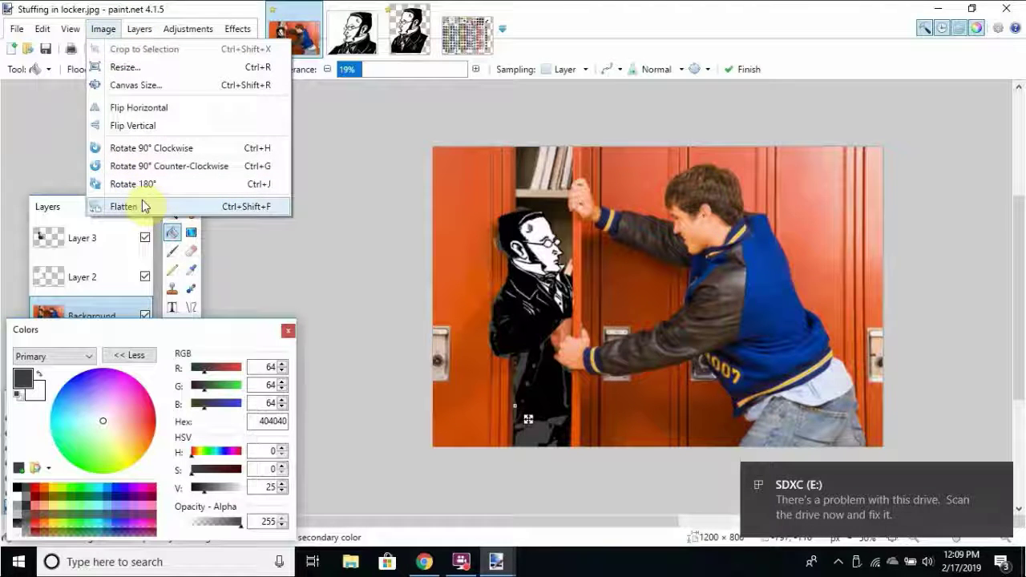
left_click(142, 203)
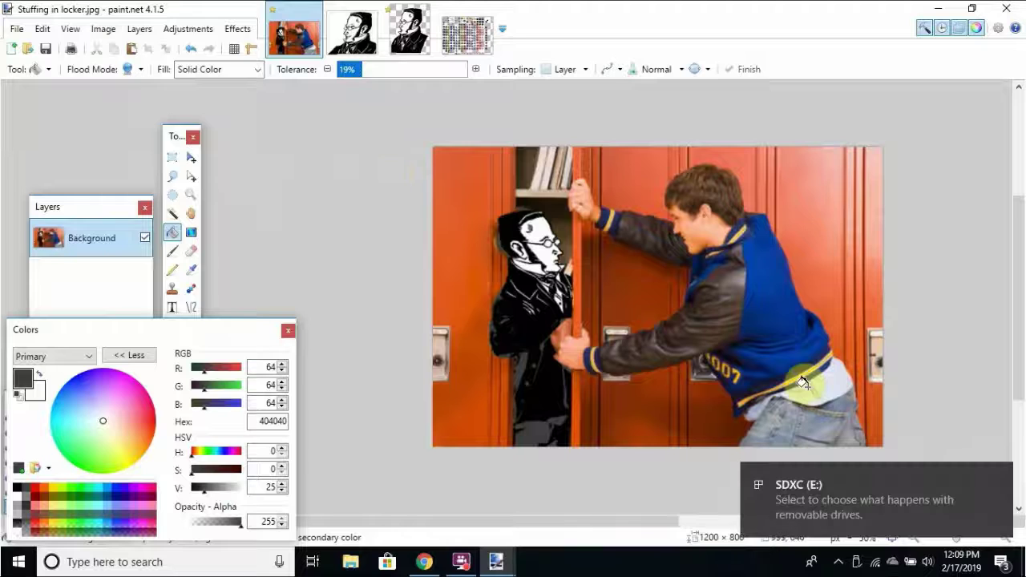
left_click(1007, 550)
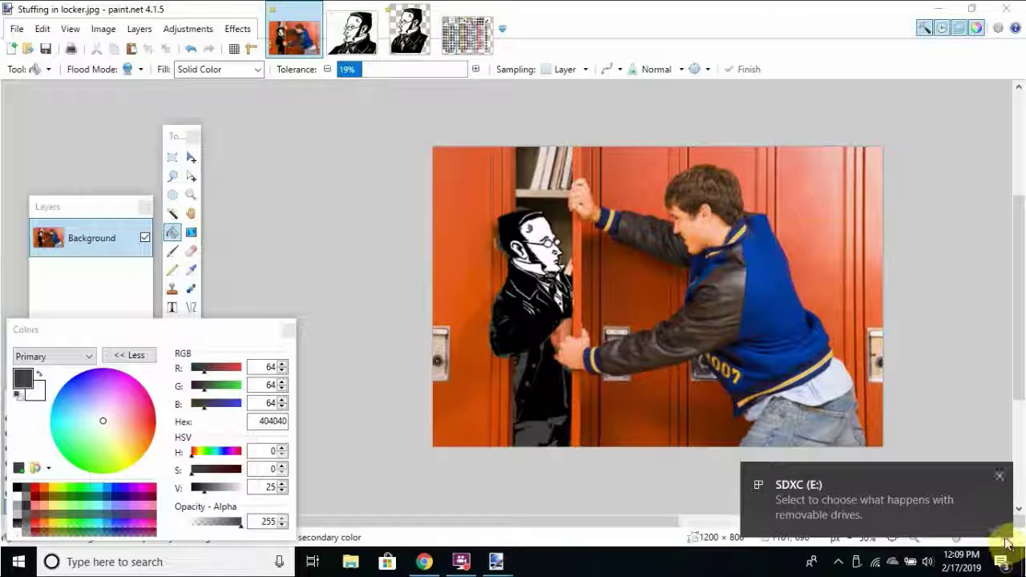
left_click(1004, 480)
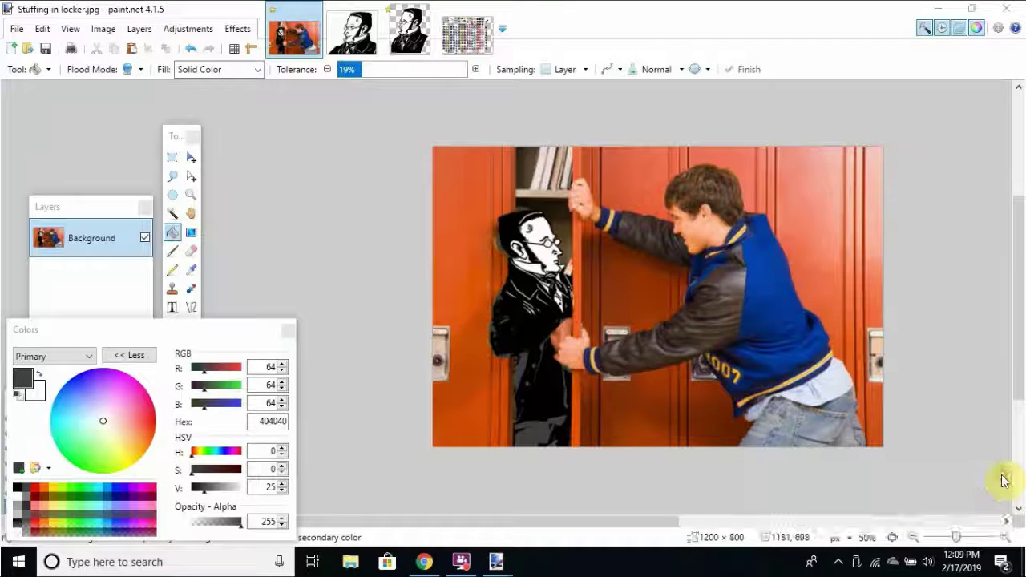
Examine the flattened figure's coat, sleeve and head up close for leftover fringes around the pasted portrait.
left_click(1006, 538)
left_click(1006, 538)
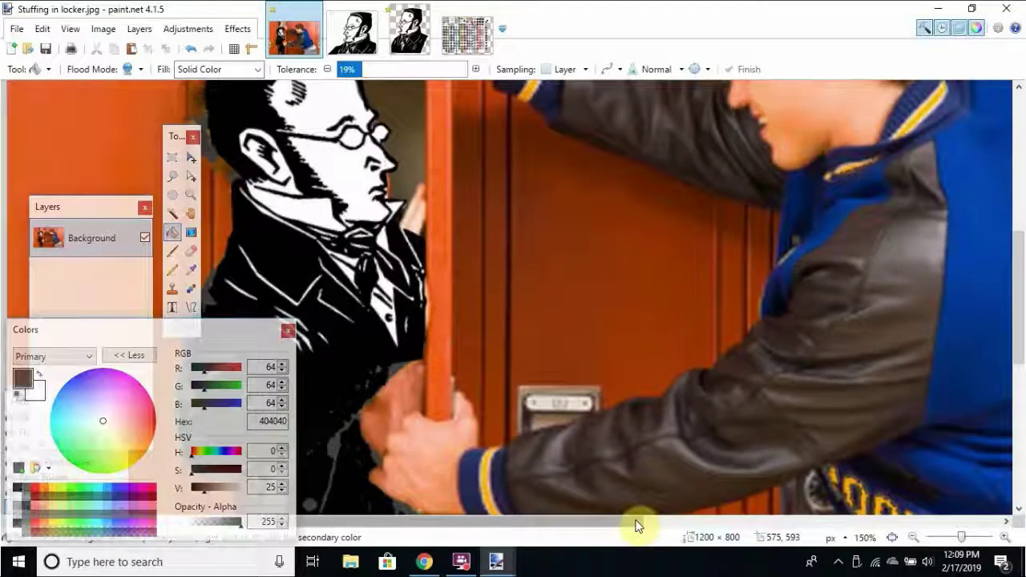
left_click_drag(642, 522, 566, 522)
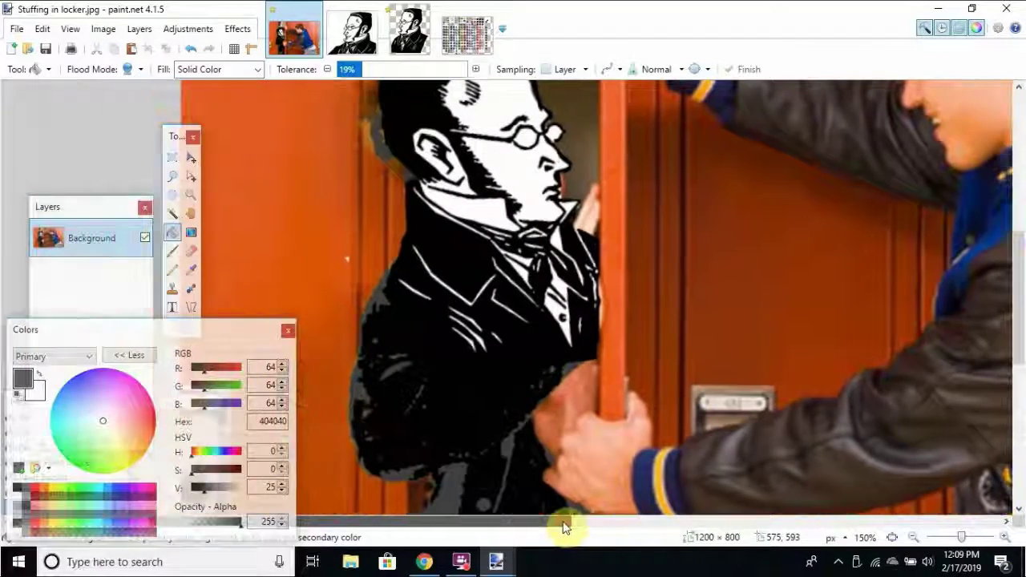
scroll(663, 267, "down", 5)
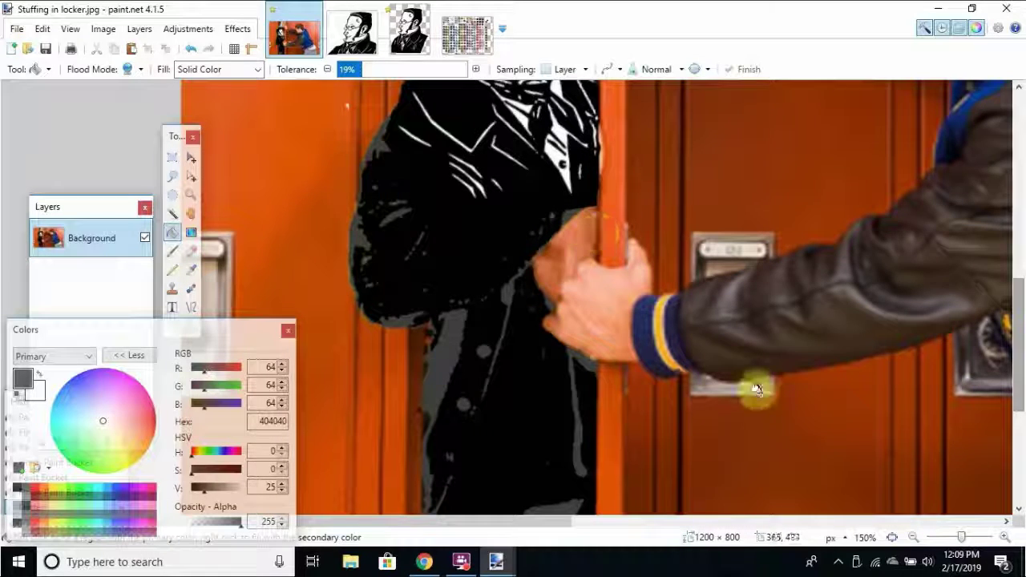
left_click(910, 539)
left_click(911, 539)
left_click(911, 539)
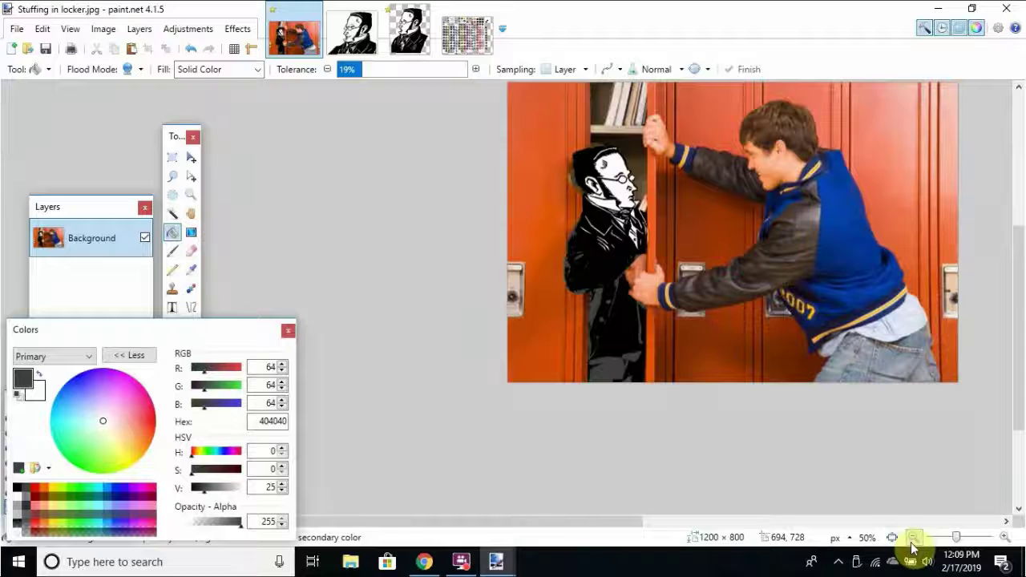
left_click(1006, 537)
left_click(1006, 537)
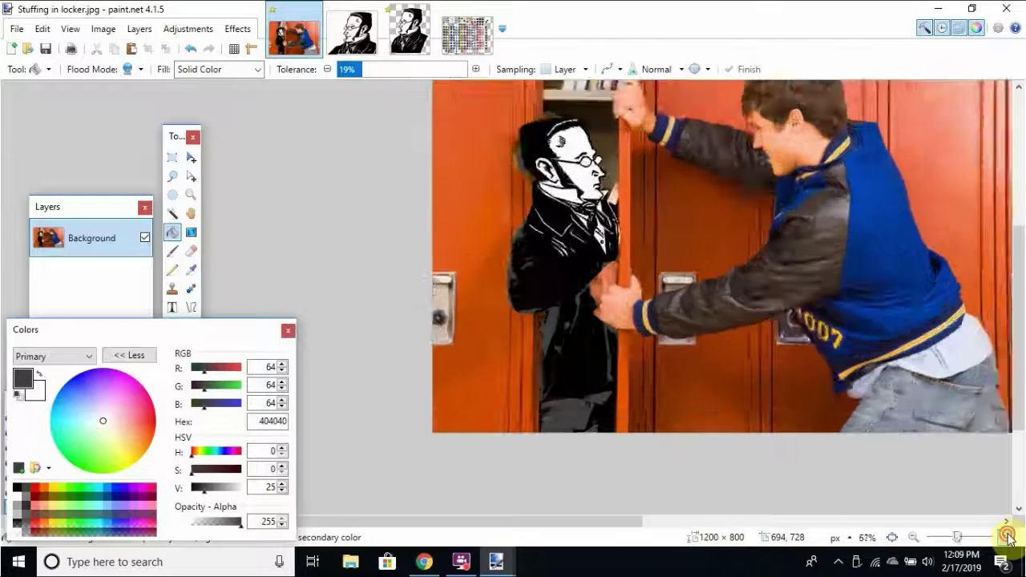
left_click(1006, 537)
left_click(1007, 537)
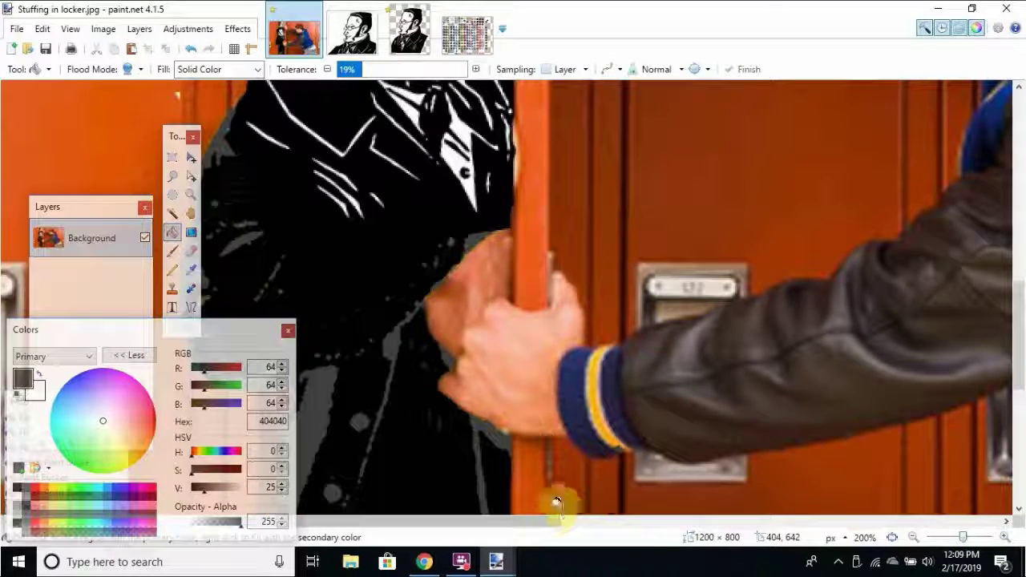
left_click_drag(531, 523, 446, 523)
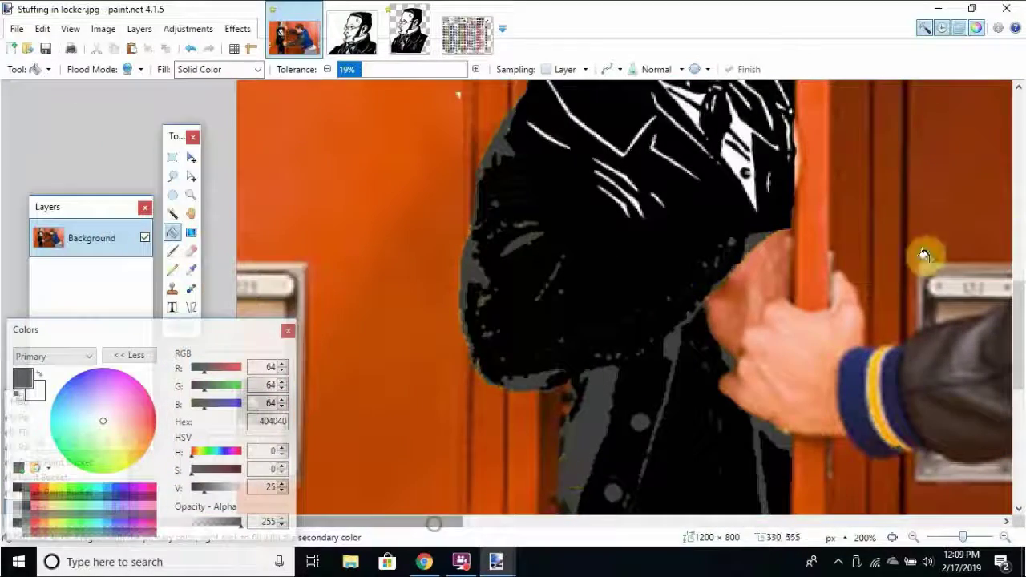
left_click_drag(1019, 297, 1019, 184)
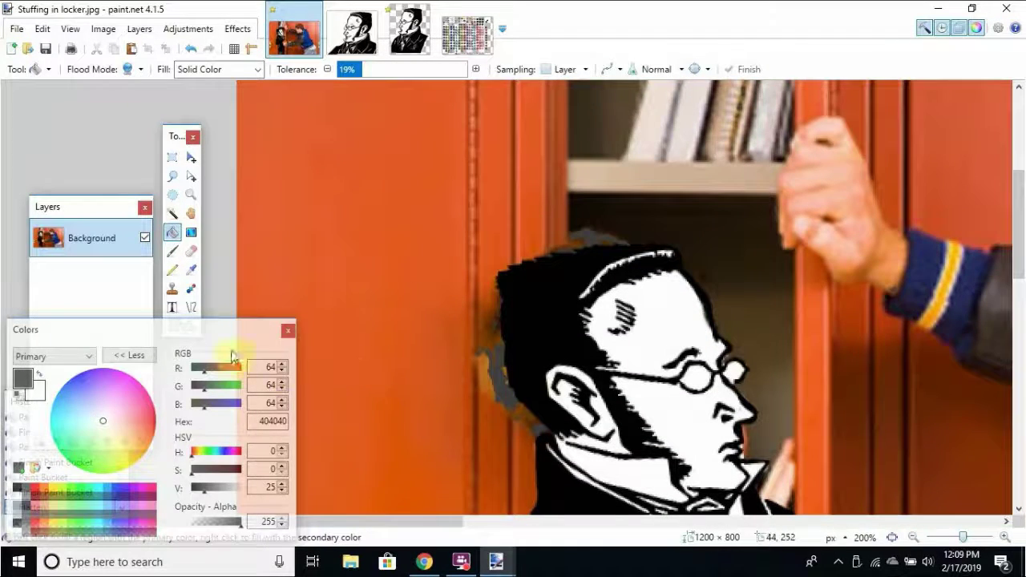
Pick the orange of the locker beside the portrait's hair as the primary color with the Color Picker.
left_click(136, 239)
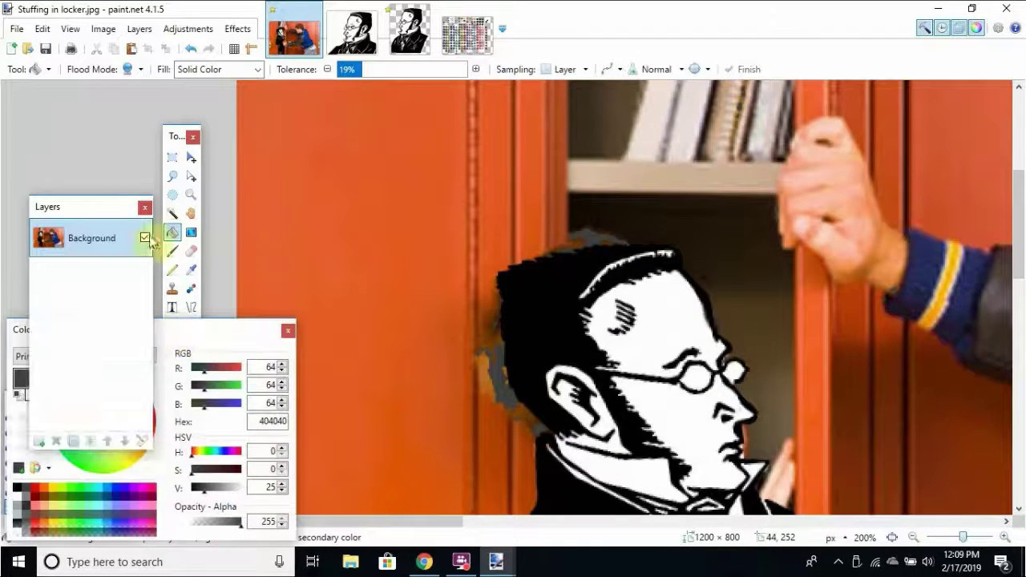
left_click(192, 269)
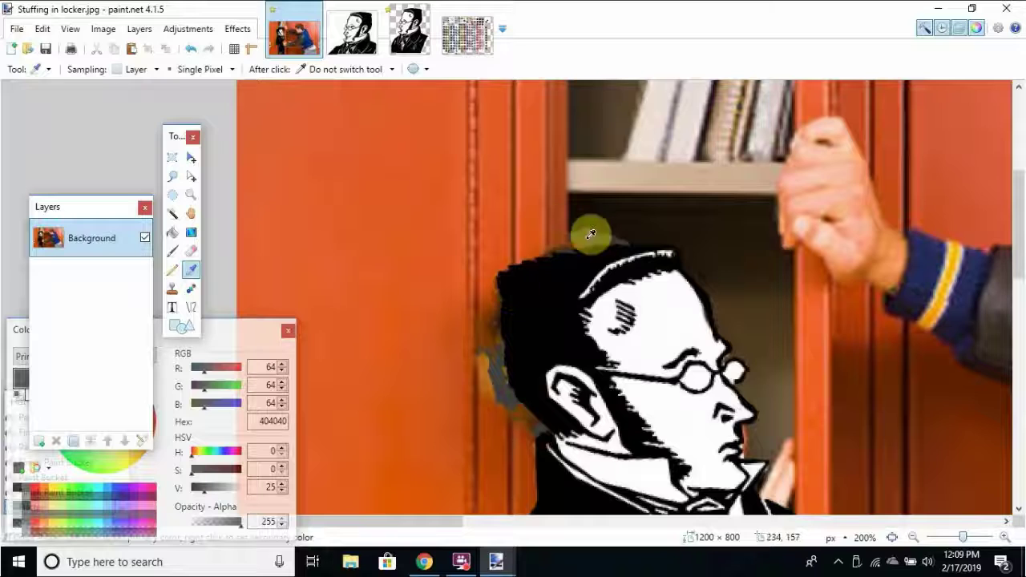
left_click(486, 250)
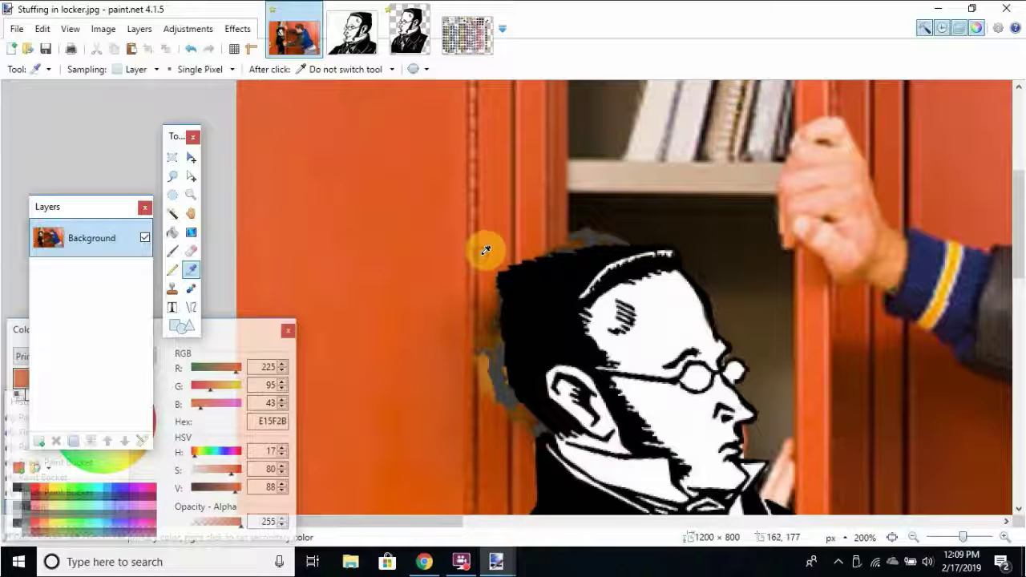
Paint over the gray fringe behind the portrait's head in locker orange, using a paintbrush of width 10 and 59% hardness.
left_click(175, 251)
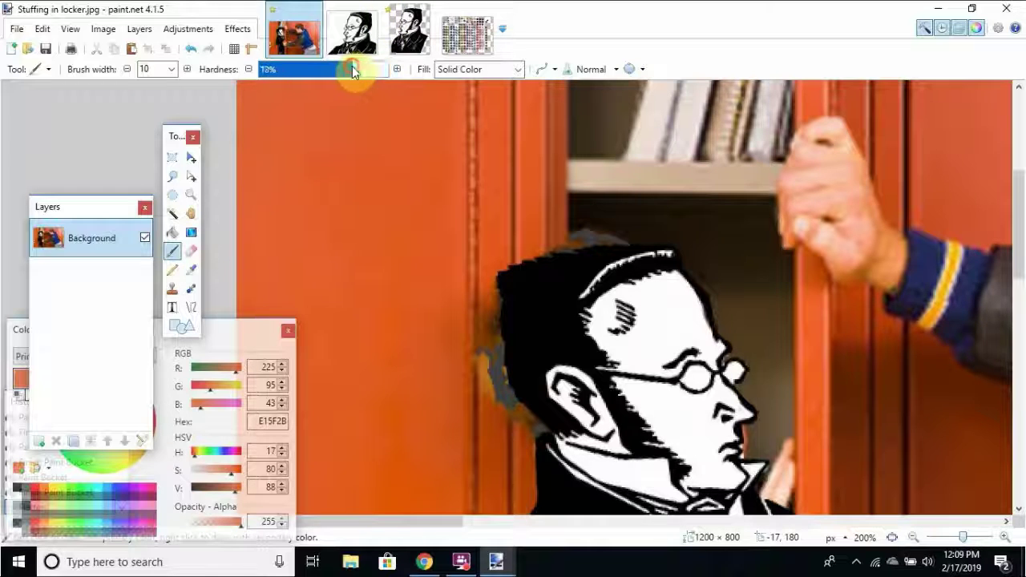
left_click_drag(347, 66, 336, 67)
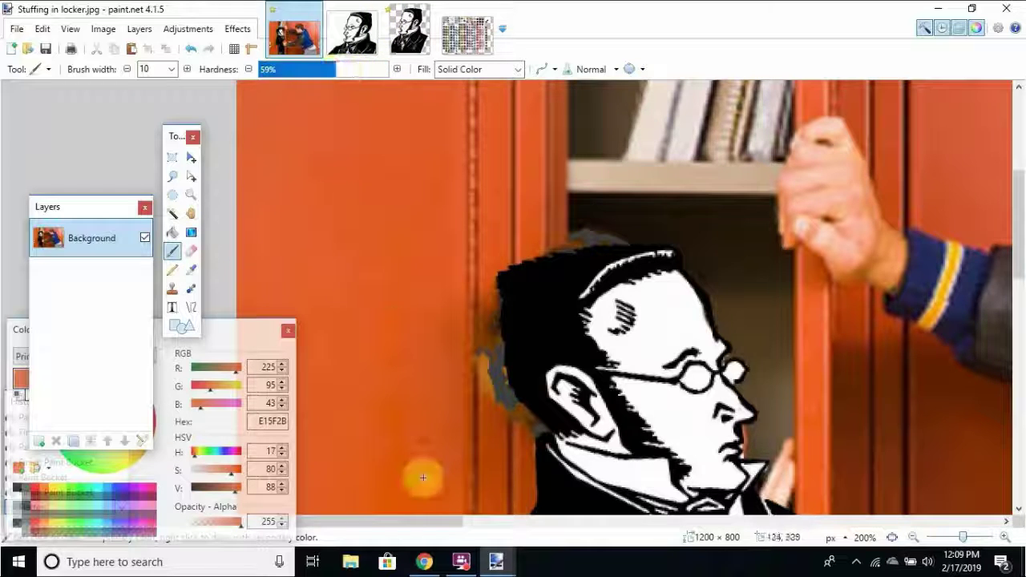
mouse_move(477, 409)
left_mouse_down()
mouse_move(504, 418)
mouse_move(498, 299)
left_mouse_up()
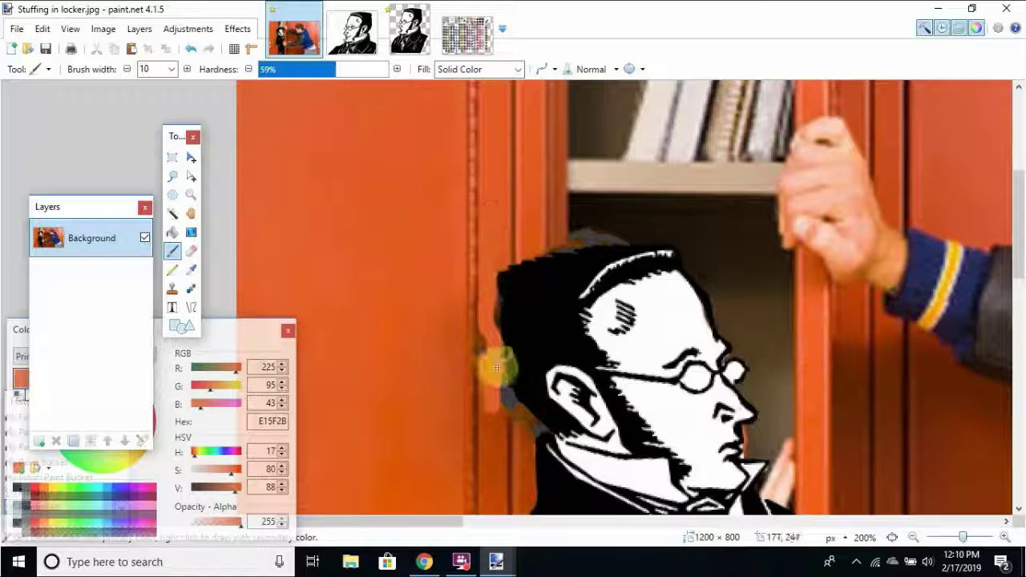
mouse_move(485, 410)
left_mouse_down()
mouse_move(495, 293)
mouse_move(499, 304)
left_mouse_up()
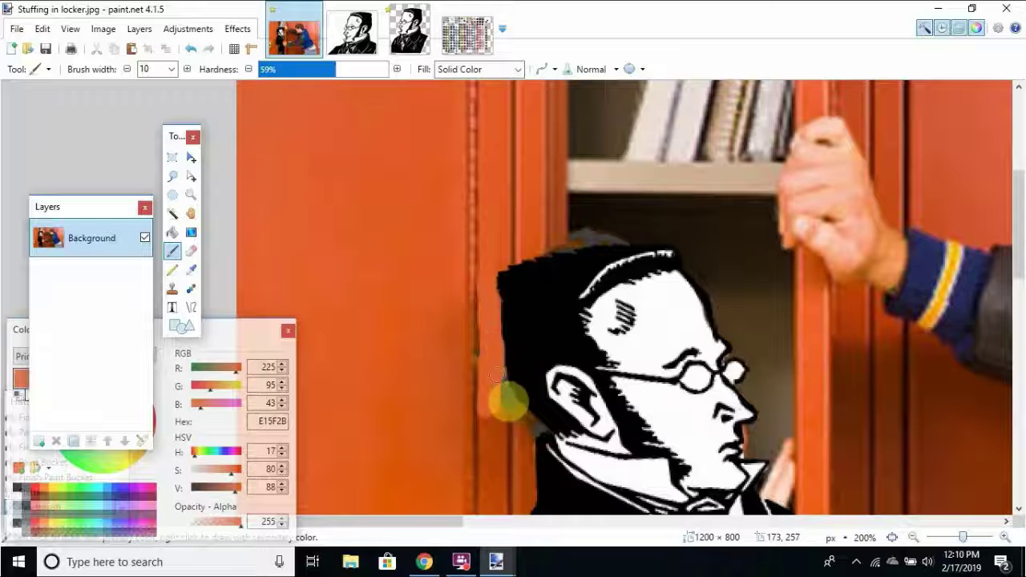
mouse_move(497, 434)
left_mouse_down()
mouse_move(524, 416)
mouse_move(497, 377)
left_mouse_up()
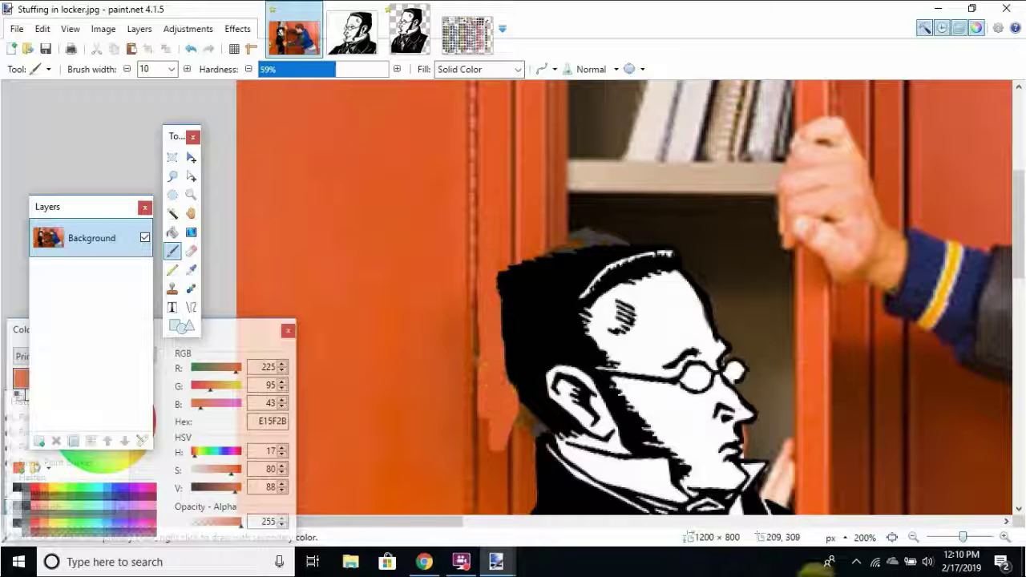
Check the whole photo, then paint locker orange over the remaining gray fringe just behind the portrait's ear.
left_click(912, 538)
left_click(913, 538)
left_click(912, 538)
left_click(912, 538)
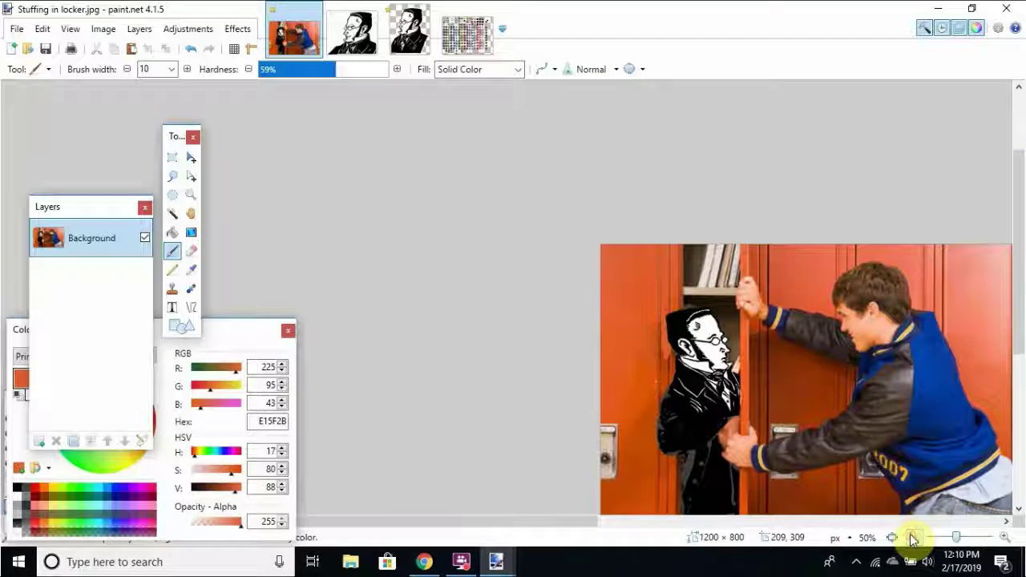
left_click(1004, 537)
left_click(1005, 537)
left_click(1005, 537)
left_click(1005, 538)
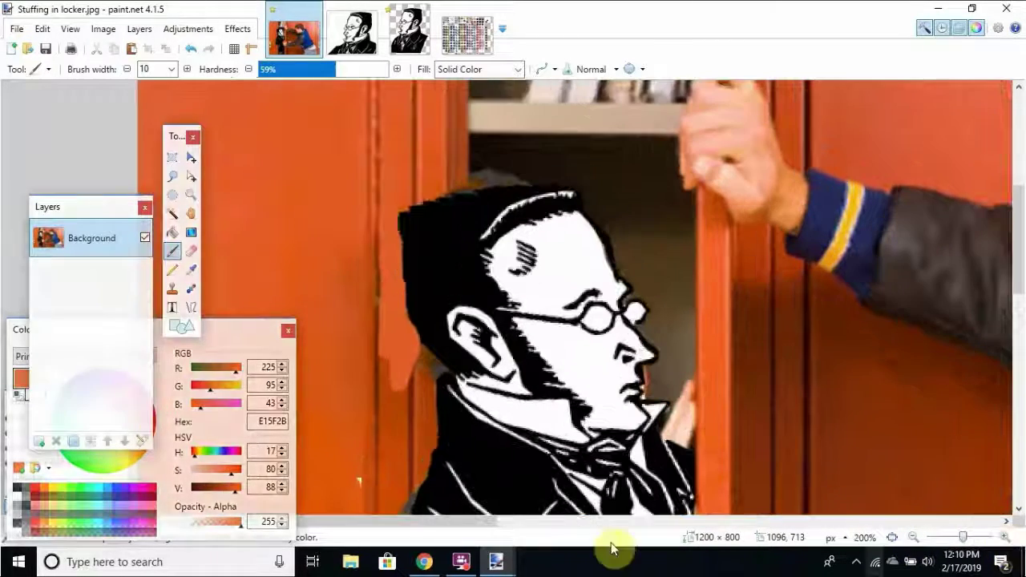
left_click_drag(476, 518, 417, 519)
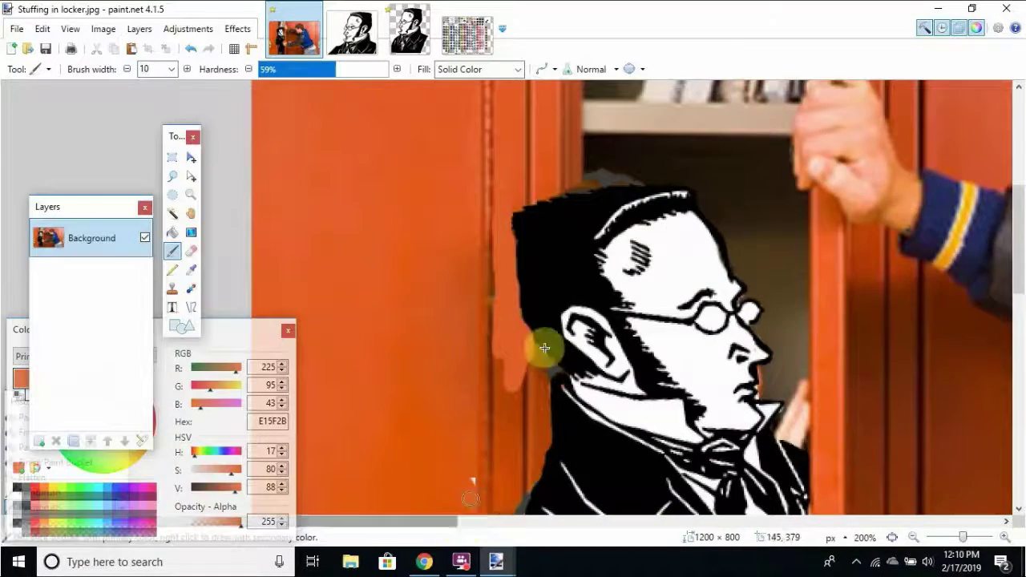
left_click_drag(551, 377, 534, 350)
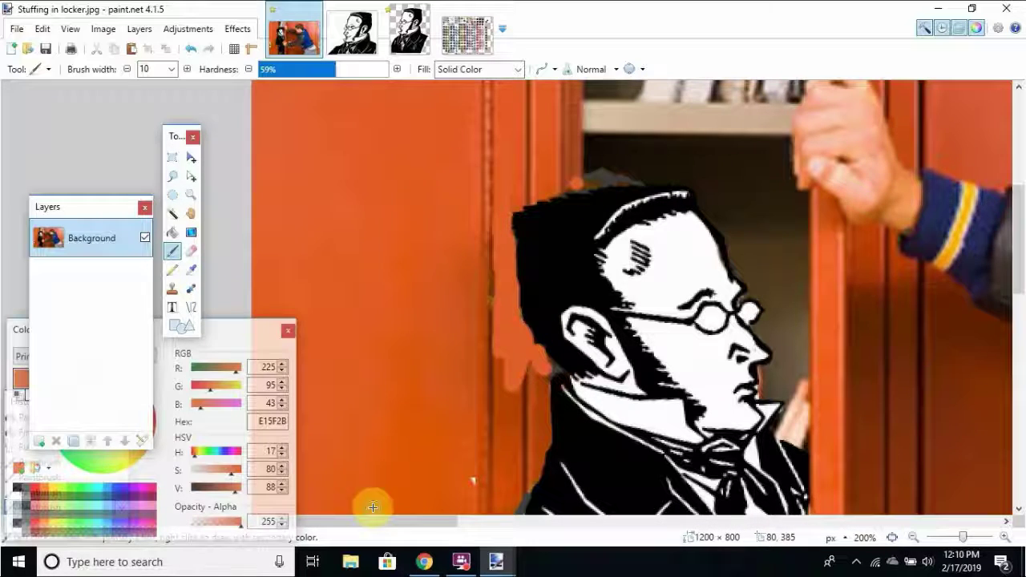
Sample the darker orange of the locker beside the portrait's collar and set the paintbrush hardness to 15%.
key("k")
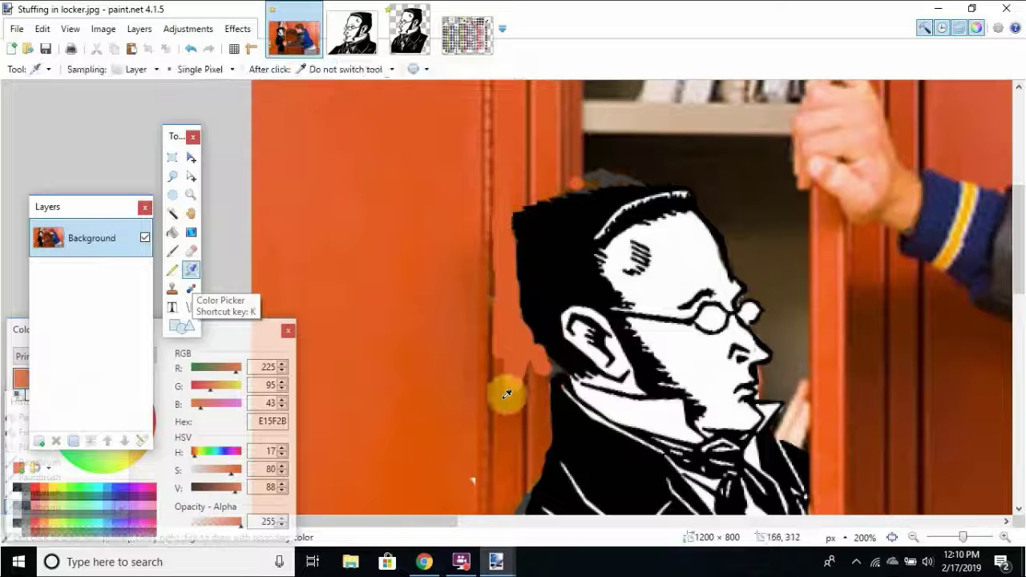
left_click(505, 392)
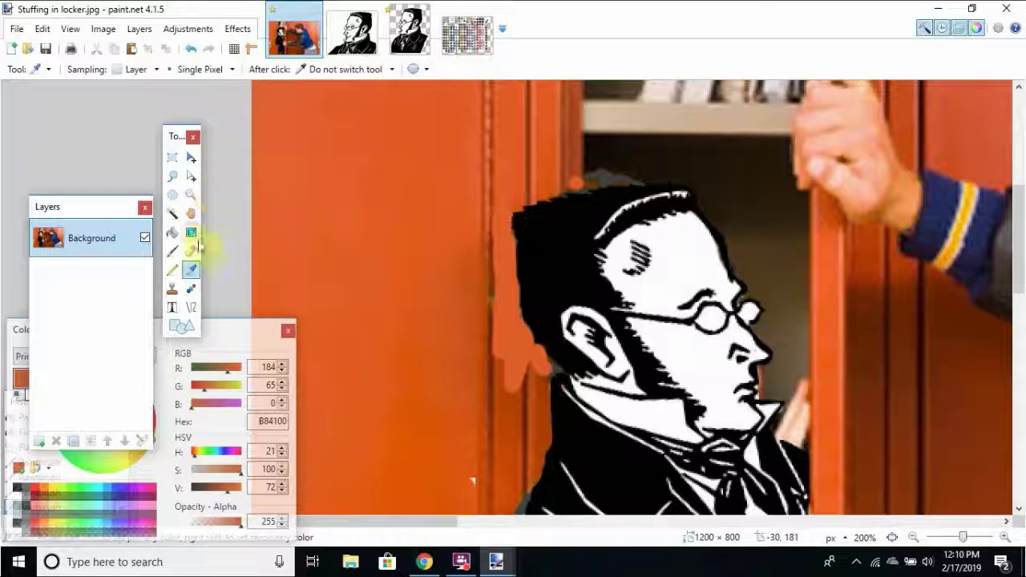
left_click(172, 251)
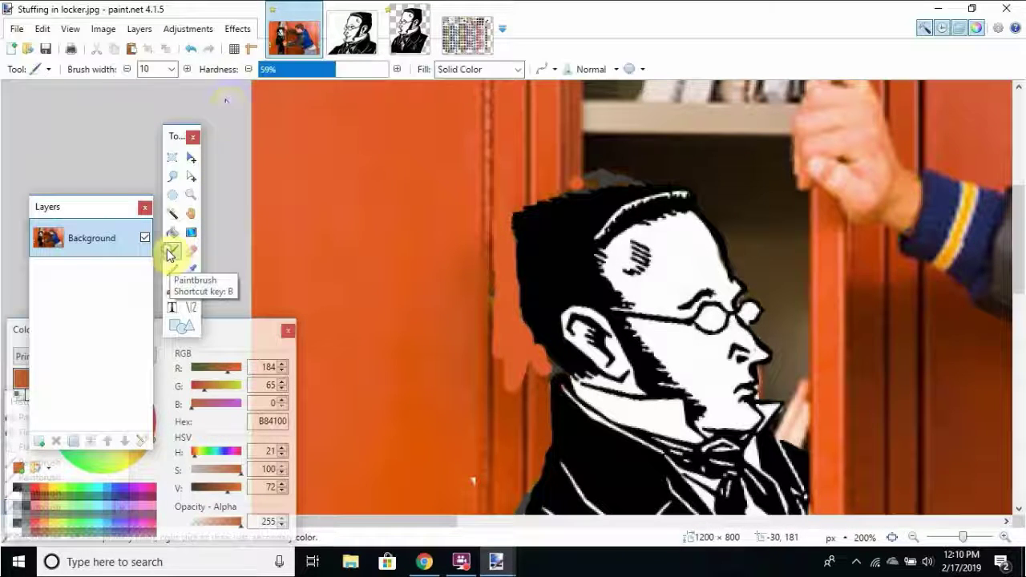
left_click_drag(263, 69, 273, 70)
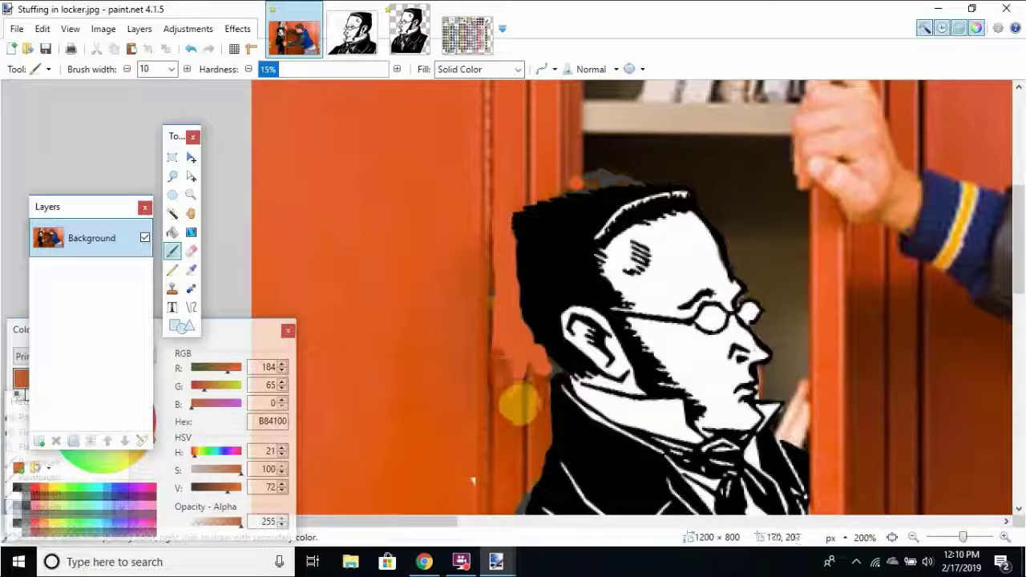
Paint the darker orange over the bright patches behind the portrait's neck, lowering the brush hardness to 5%.
mouse_move(520, 347)
left_mouse_down()
mouse_move(518, 374)
mouse_move(508, 372)
mouse_move(506, 343)
mouse_move(526, 404)
mouse_move(518, 395)
mouse_move(533, 387)
mouse_move(559, 373)
left_mouse_up()
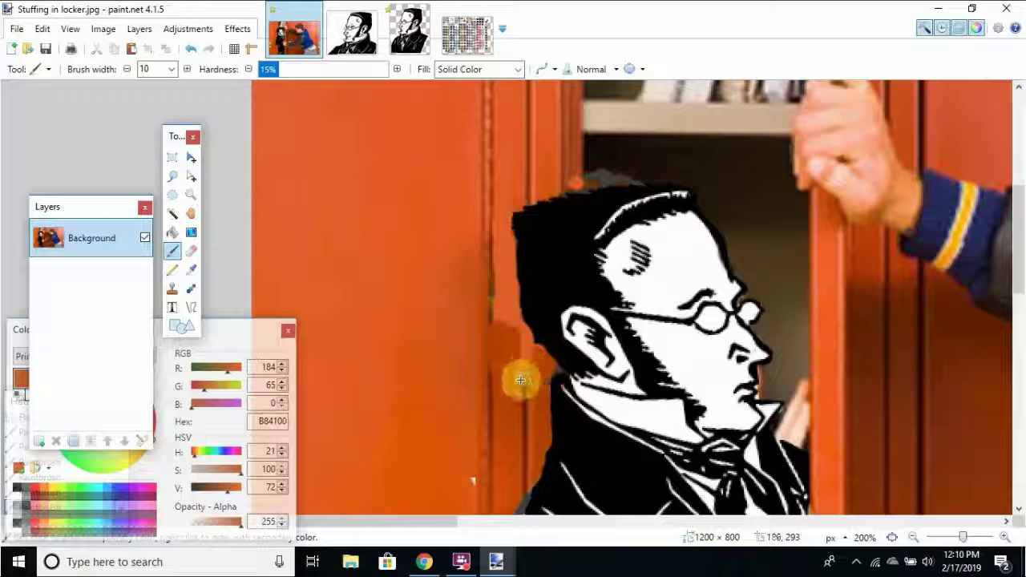
mouse_move(520, 380)
left_mouse_down()
mouse_move(532, 348)
mouse_move(522, 332)
left_mouse_up()
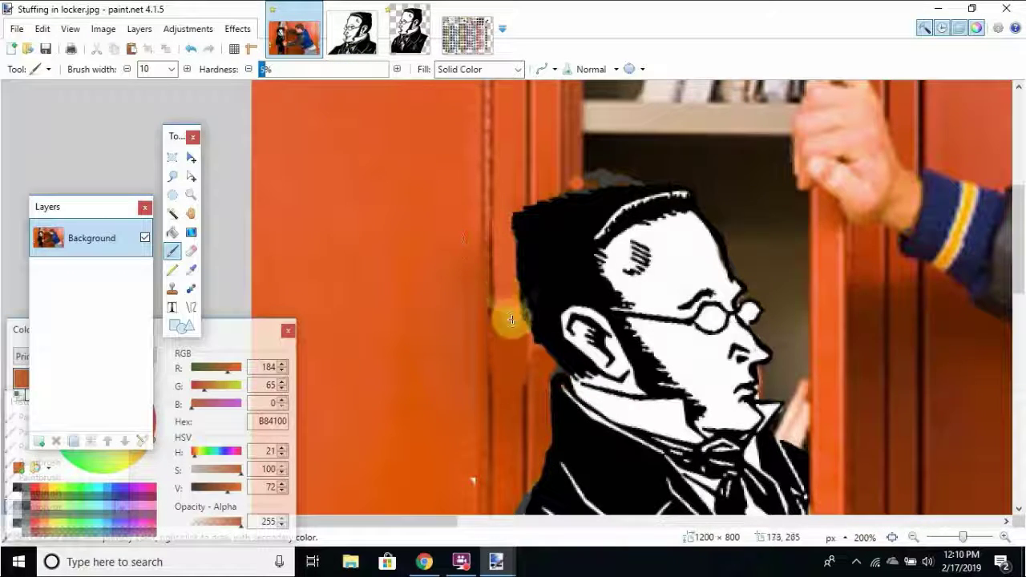
left_click_drag(515, 337, 526, 344)
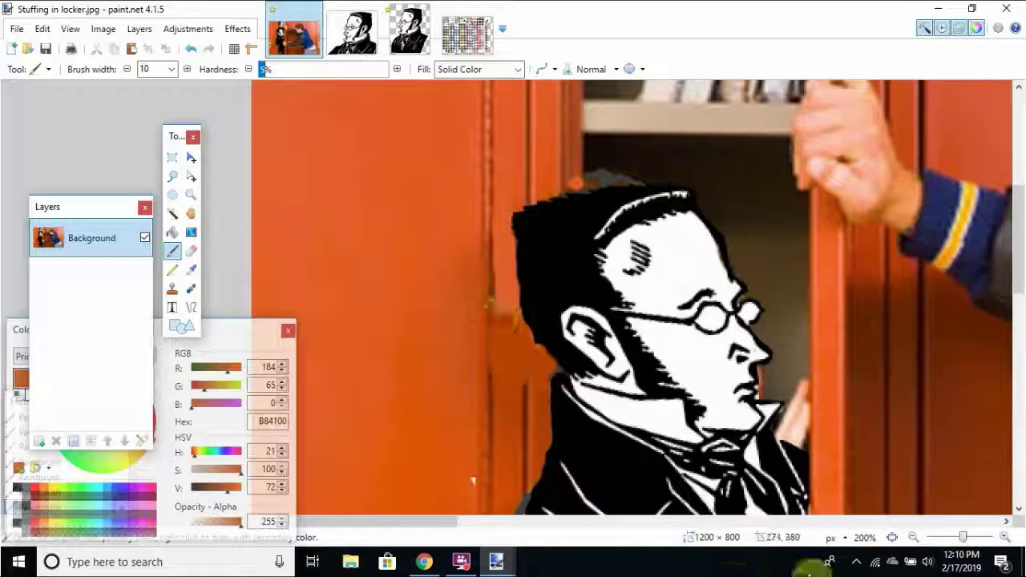
Examine the repainted locker area behind the portrait's head in the whole photo and up close.
left_click(913, 538)
left_click(913, 537)
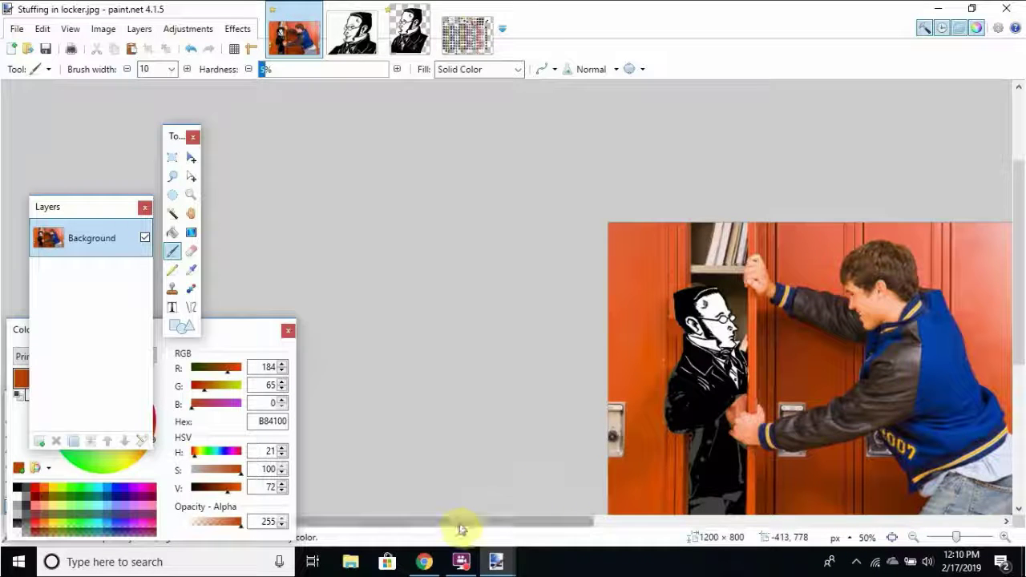
left_click_drag(458, 525, 539, 553)
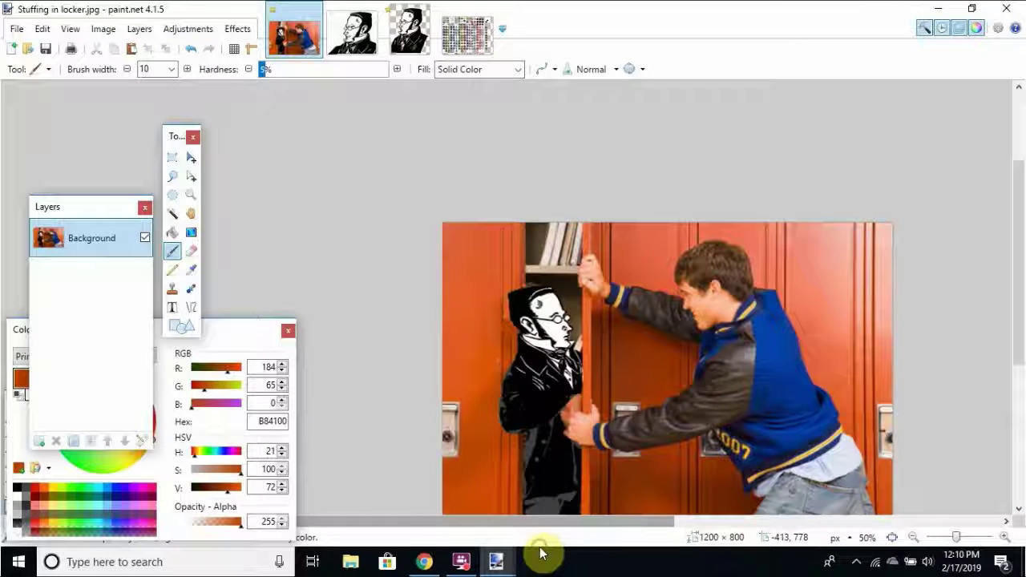
left_click(1003, 537)
left_click(1003, 537)
left_click(1003, 537)
left_click(1003, 537)
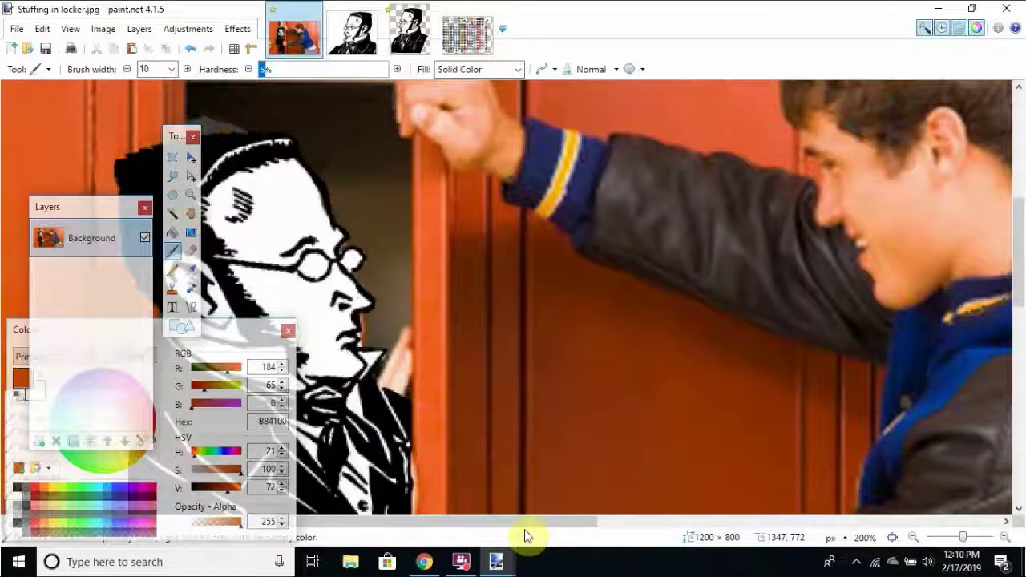
left_click_drag(525, 530, 374, 531)
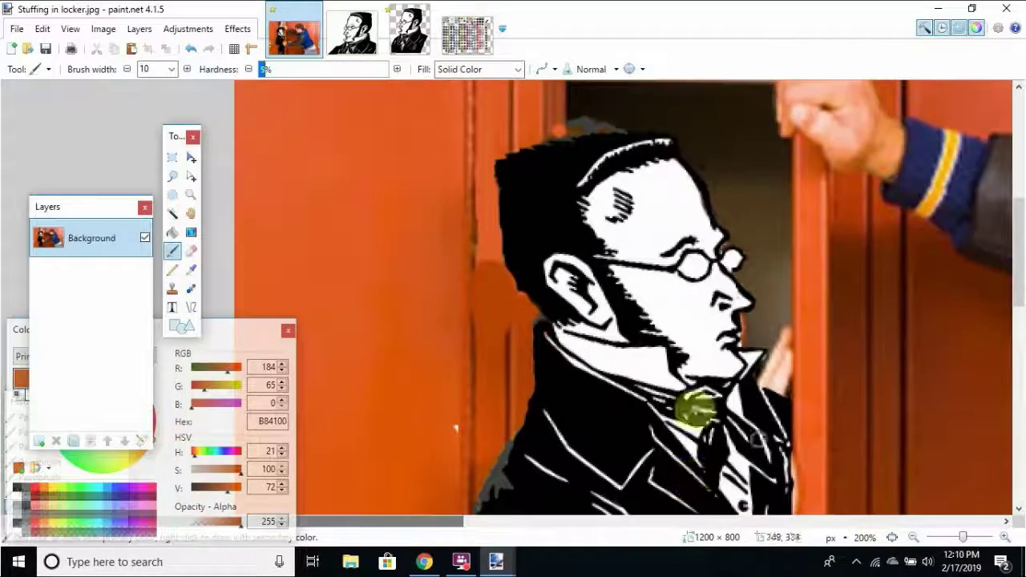
Clone Stamp nearby locker texture and the door seam over the painted patches behind the portrait's neck and head.
left_click(195, 272)
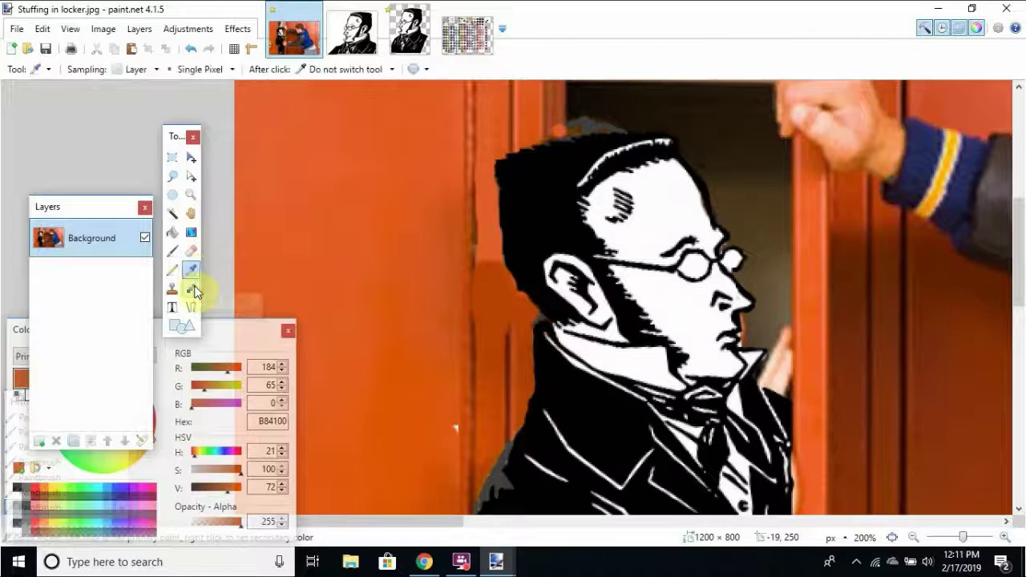
left_click(196, 290)
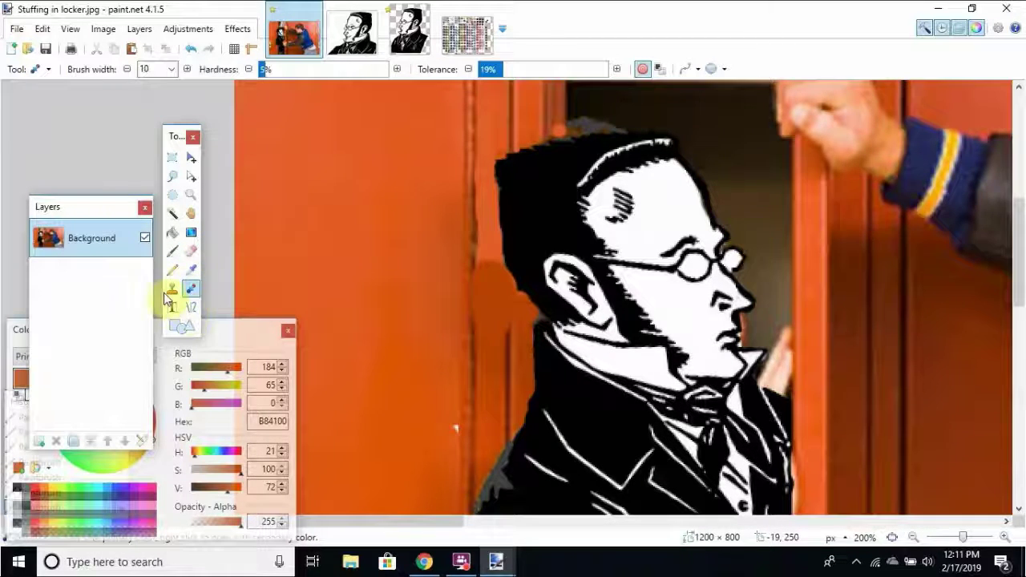
left_click(170, 287)
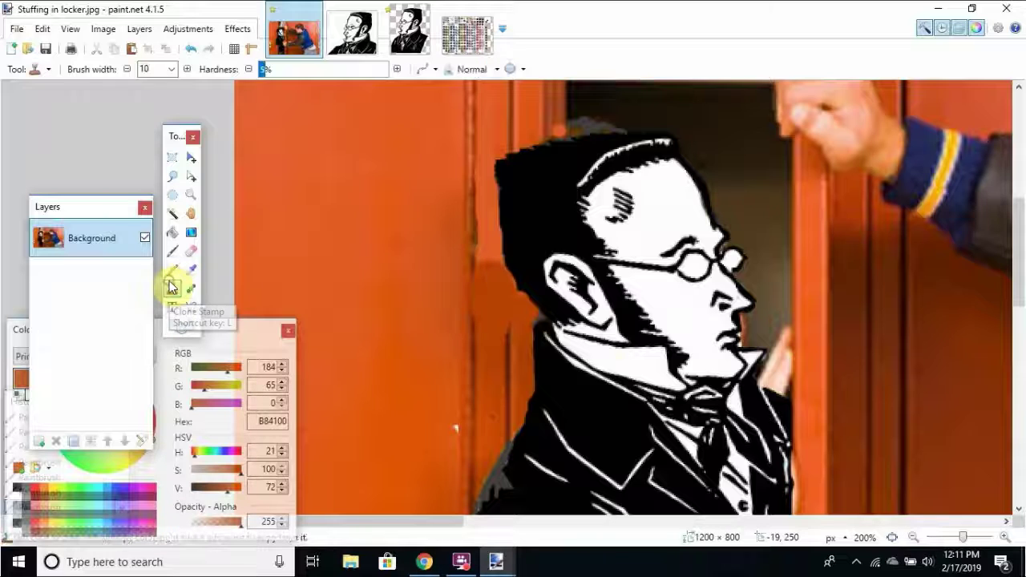
left_click(508, 360)
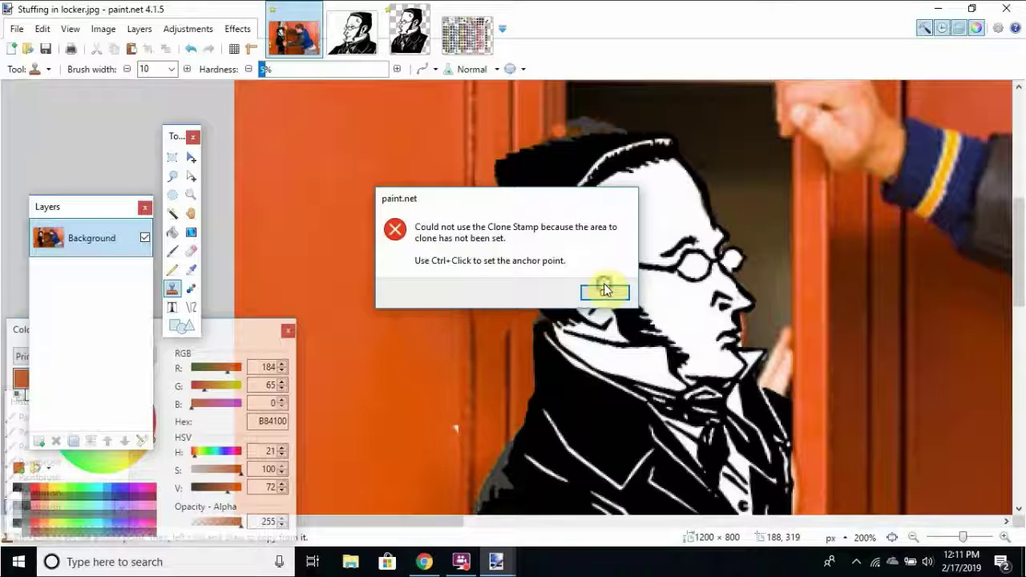
left_click(604, 295)
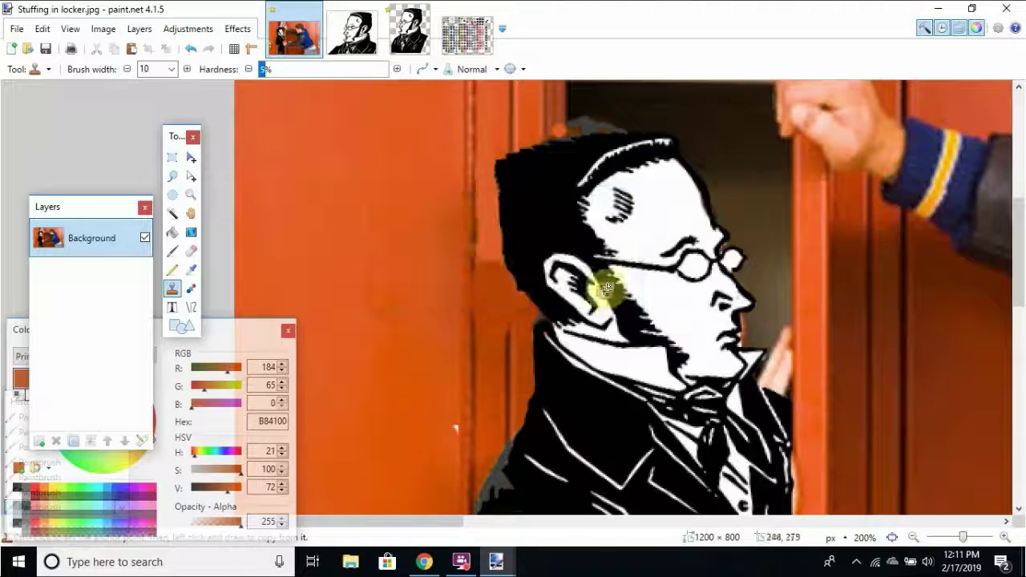
left_click(508, 353, "ctrl")
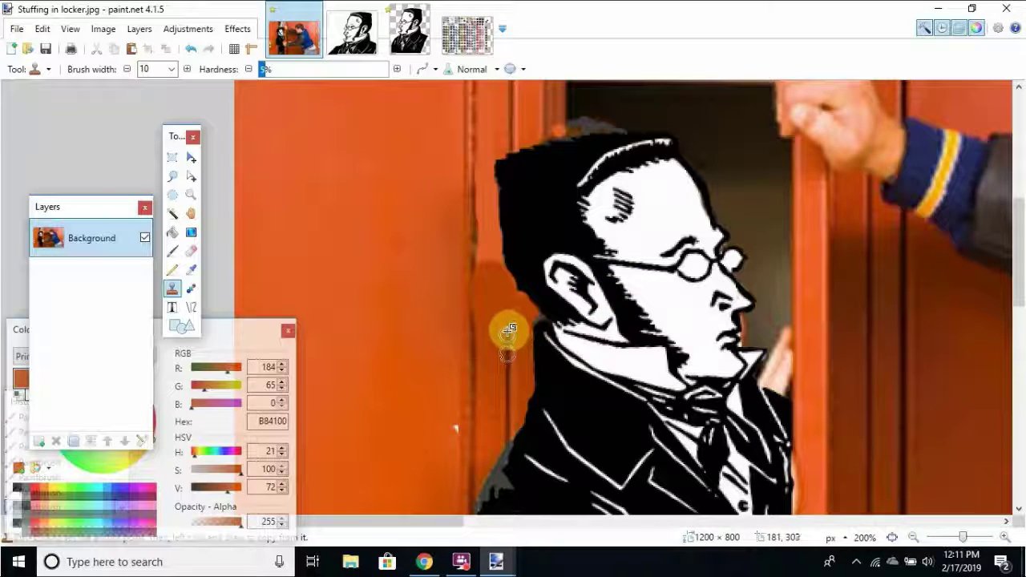
left_click(509, 331)
left_click_drag(505, 344, 508, 277)
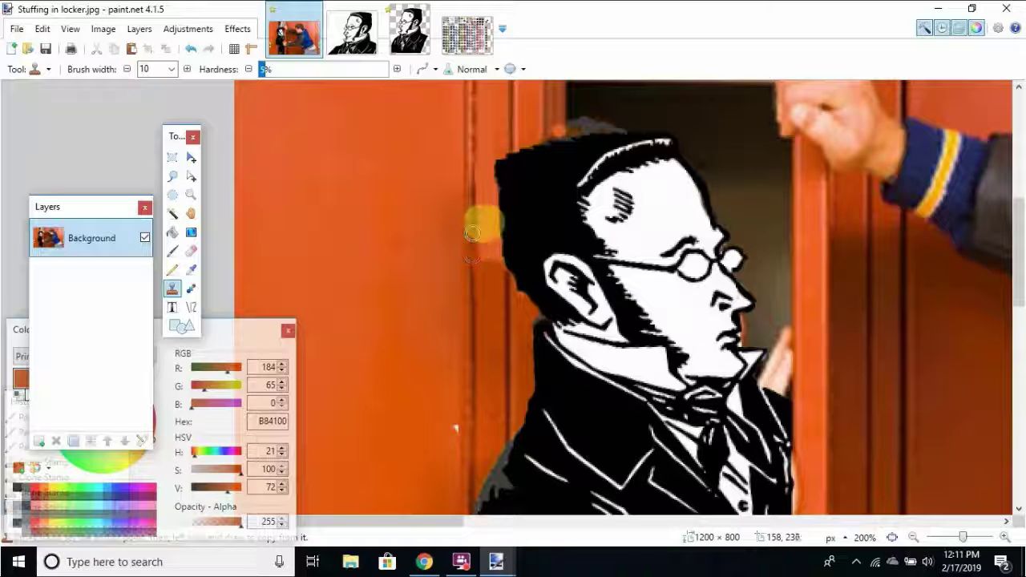
left_click(469, 142, "ctrl")
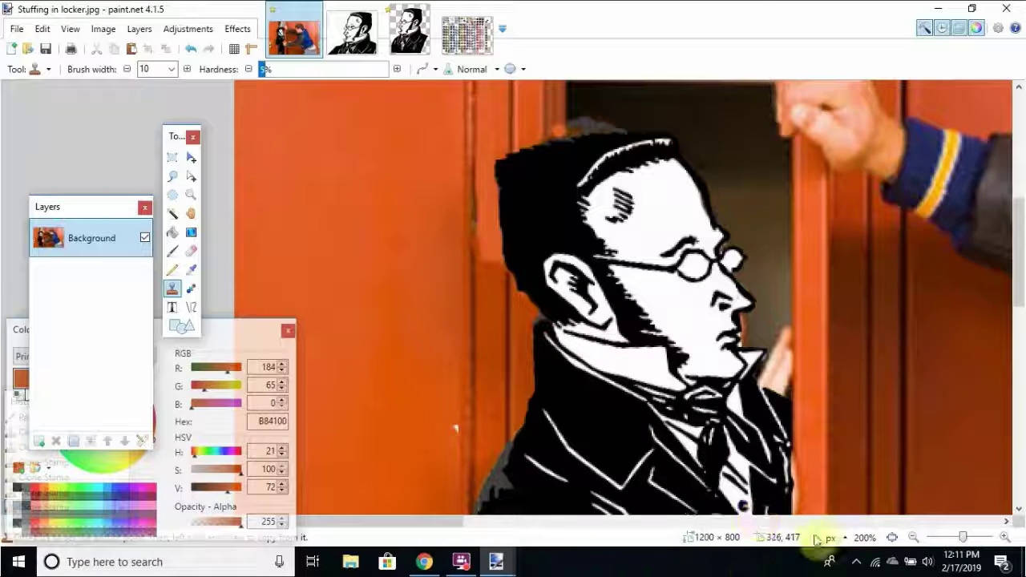
Examine the cloned locker edges around the portrait's head and coat at several magnifications.
left_click(915, 538)
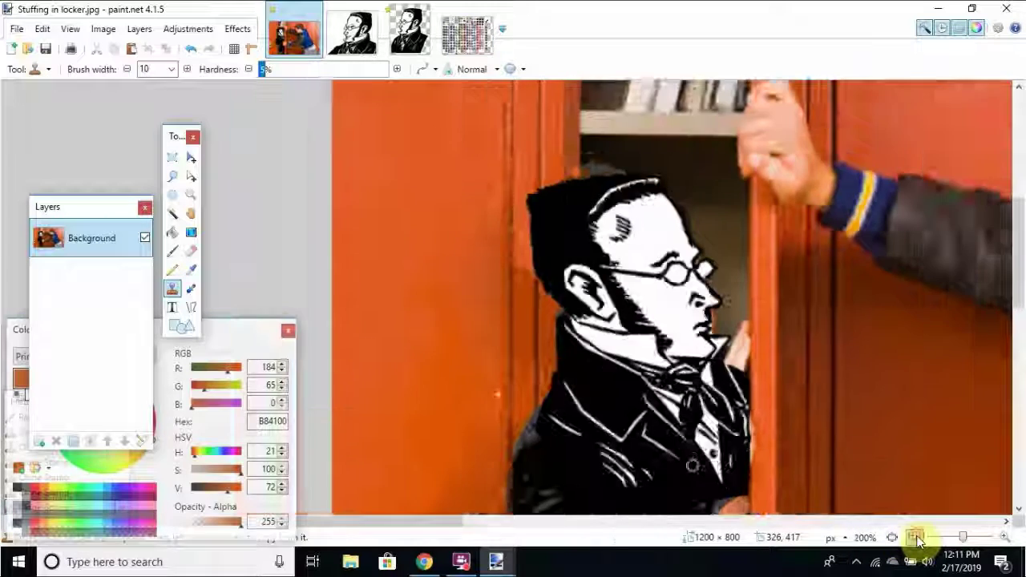
left_click(915, 538)
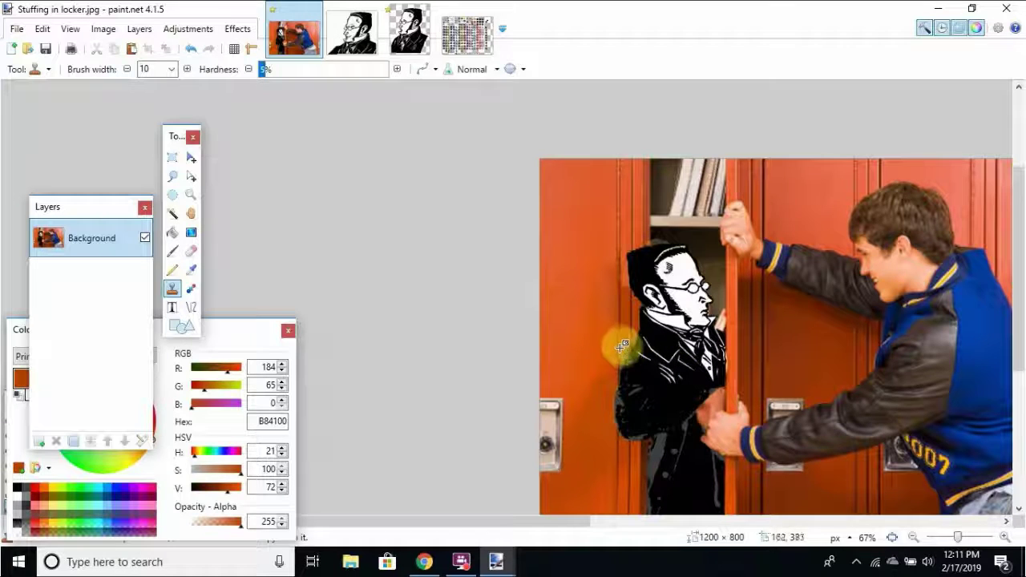
left_click(655, 377, "ctrl")
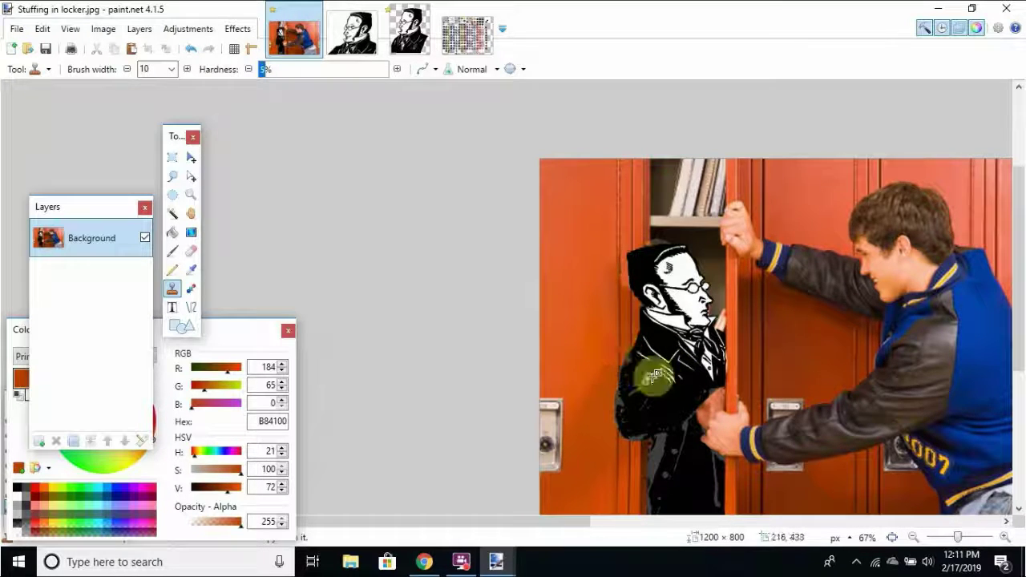
left_click(658, 271, "ctrl")
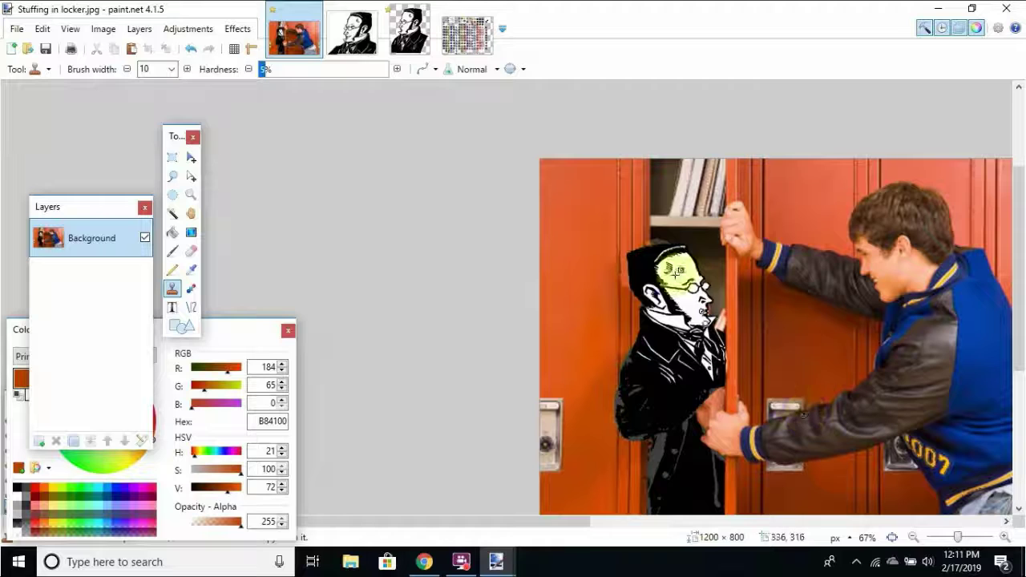
double_click(1005, 537)
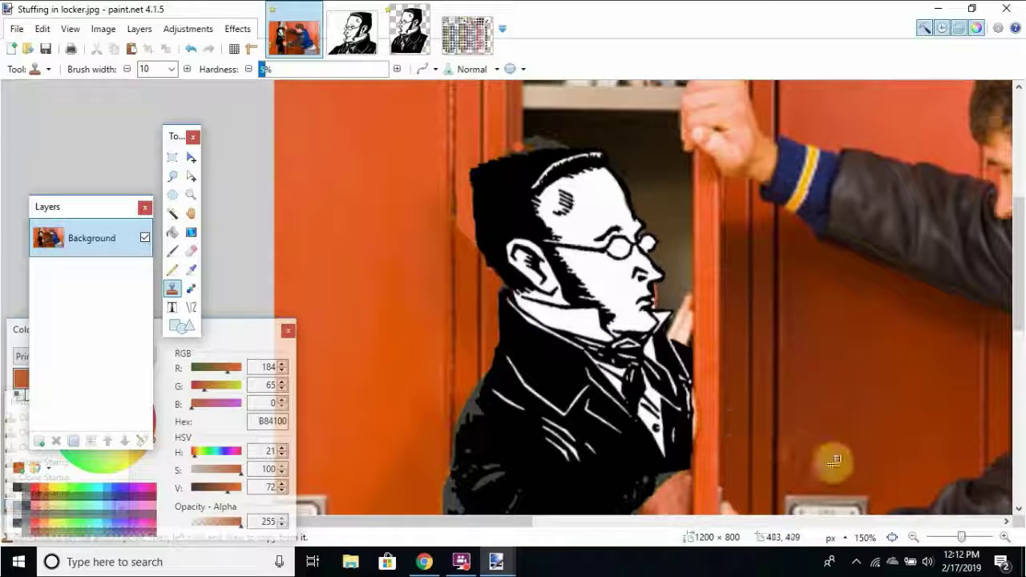
double_click(916, 539)
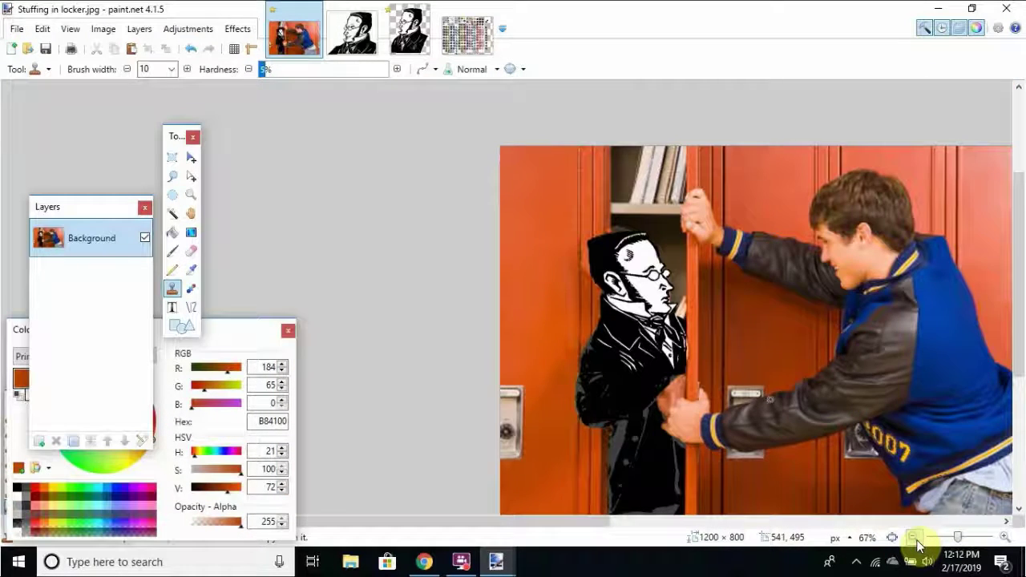
left_click(915, 539)
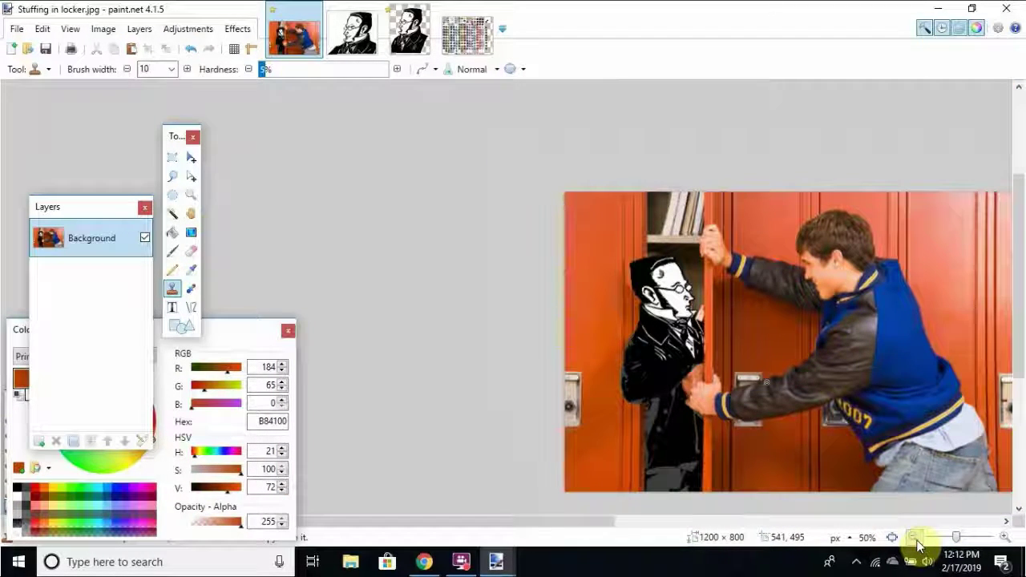
left_click(1012, 542)
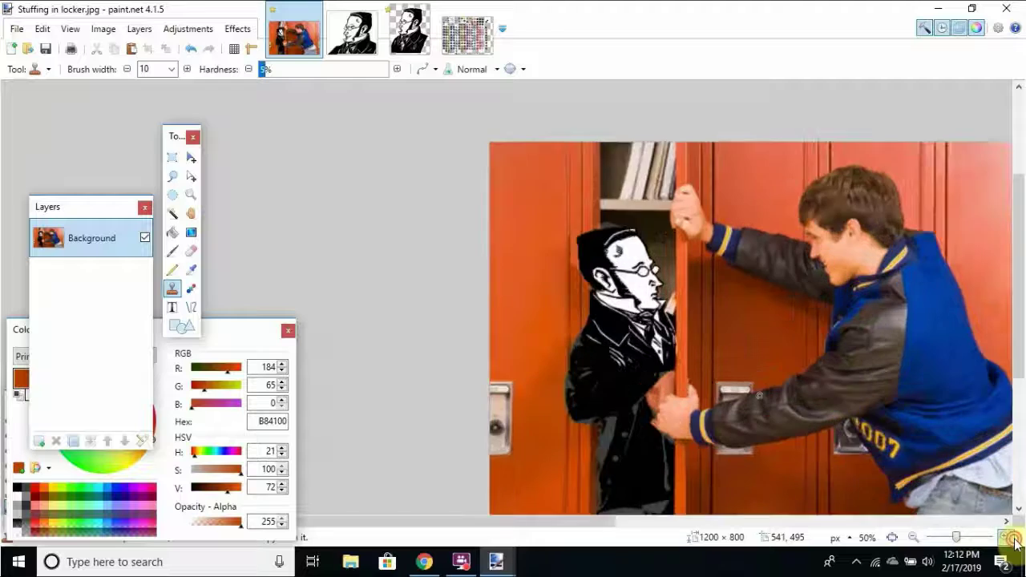
double_click(1014, 542)
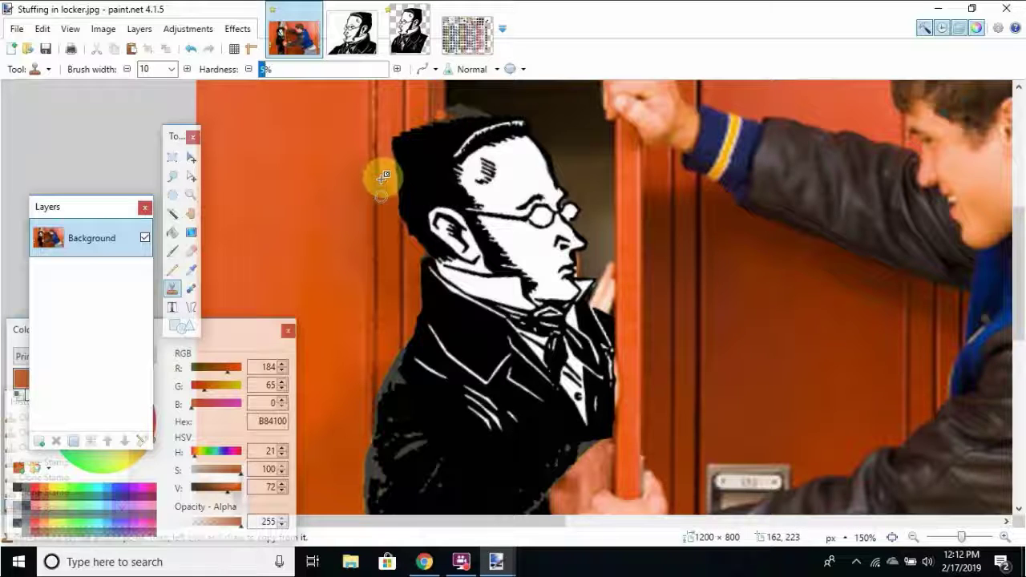
Review the whole locker photo at 50% to judge how the pasted figure blends in.
left_click(389, 209, "ctrl")
left_click(913, 537)
left_click(913, 538)
left_click(913, 537)
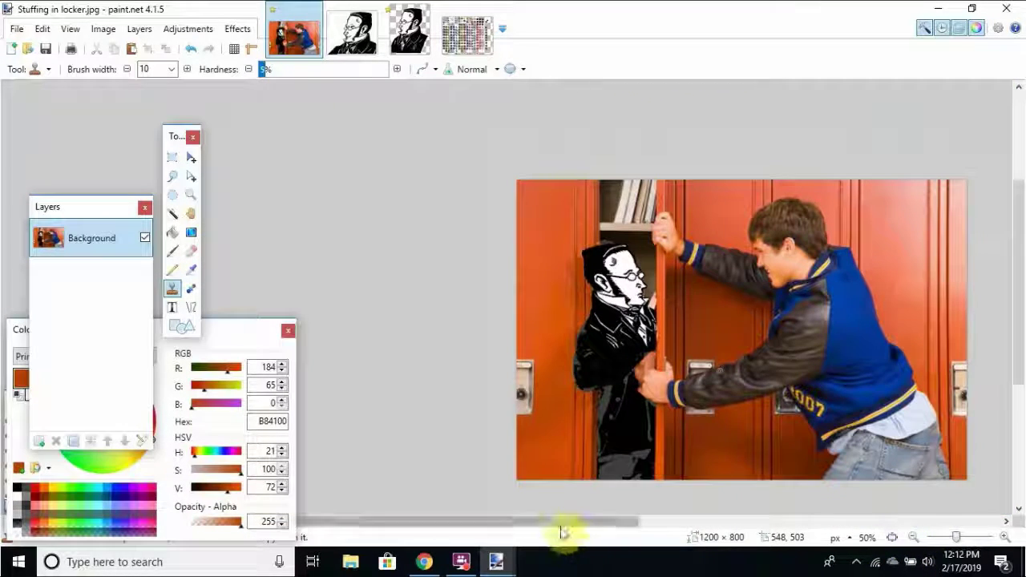
left_click_drag(561, 531, 630, 541)
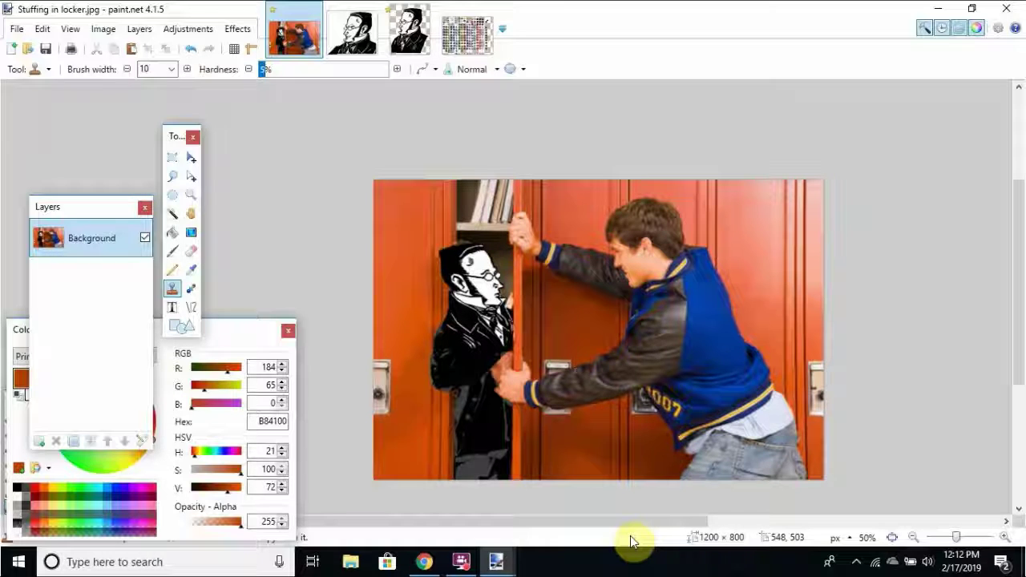
left_click(366, 339, "ctrl")
mouse_move(454, 340)
left_mouse_down()
mouse_move(433, 270)
mouse_move(475, 296)
mouse_move(379, 239)
mouse_move(481, 309)
left_mouse_up()
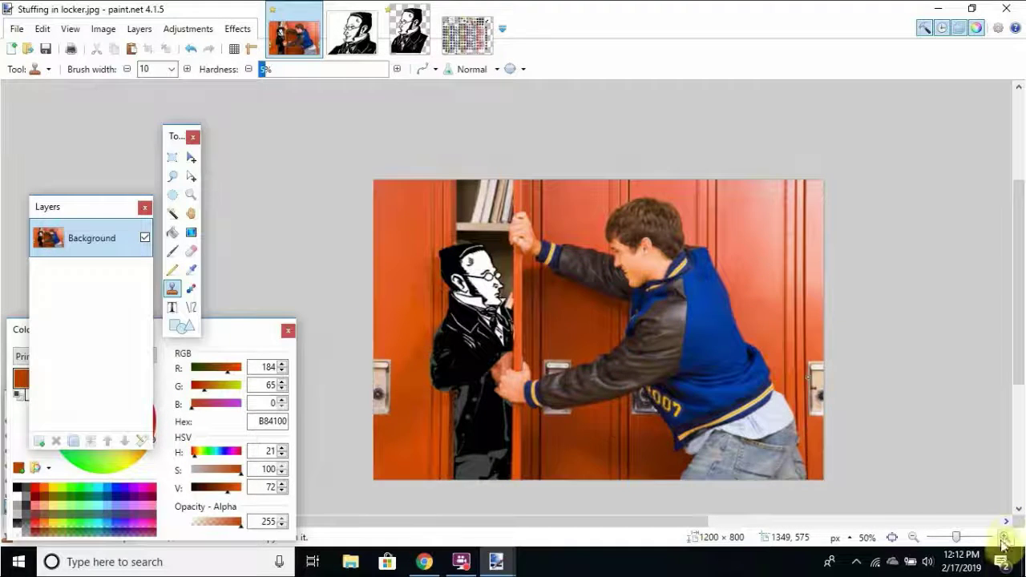
Clone Stamp nearby locker texture along the upper back edge of the portrait's hair.
left_click(1006, 537)
left_click(1005, 538)
left_click(1005, 538)
left_click_drag(572, 522, 427, 521)
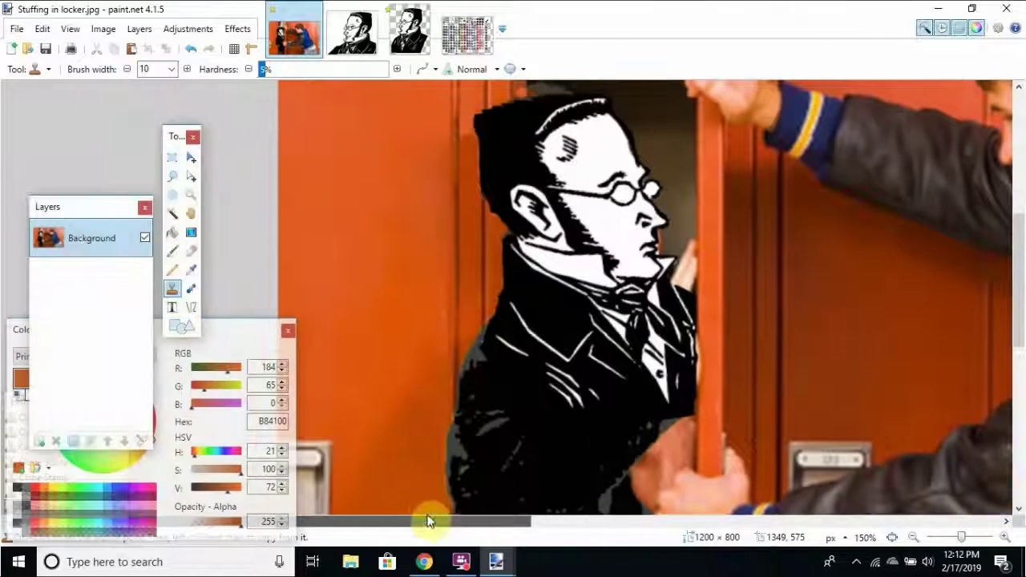
left_click(470, 135, "ctrl")
left_click_drag(481, 130, 474, 143)
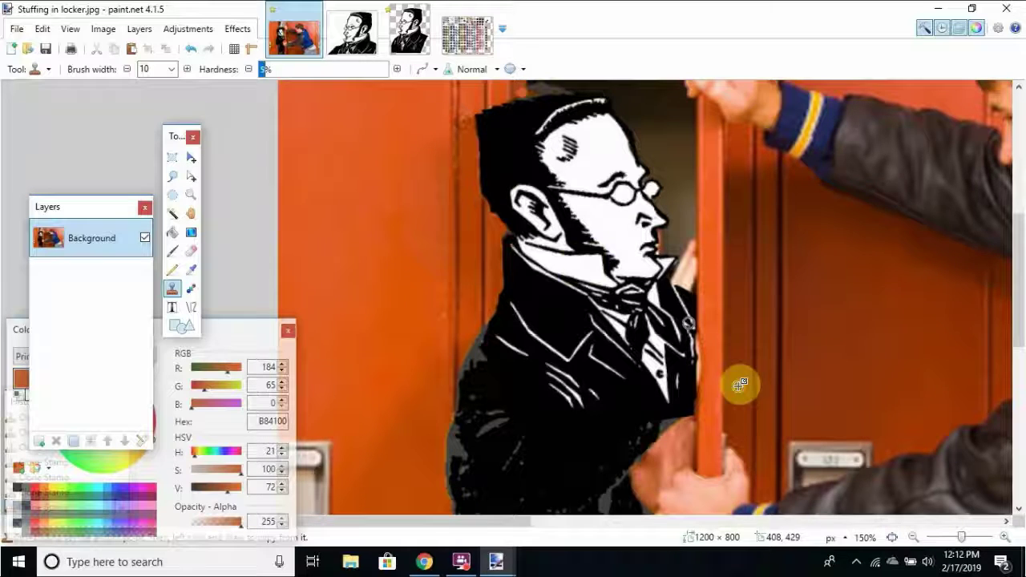
Sample the plain locker door surface and Clone Stamp it over the area just behind the portrait's head.
left_click(914, 537)
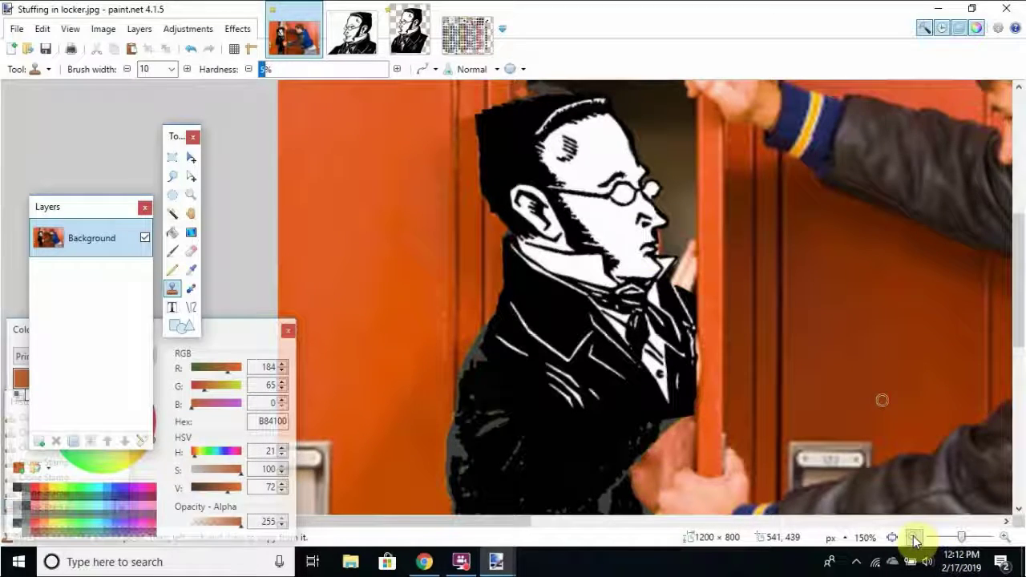
left_click(914, 537)
left_click_drag(462, 523, 547, 534)
left_click(388, 227, "ctrl")
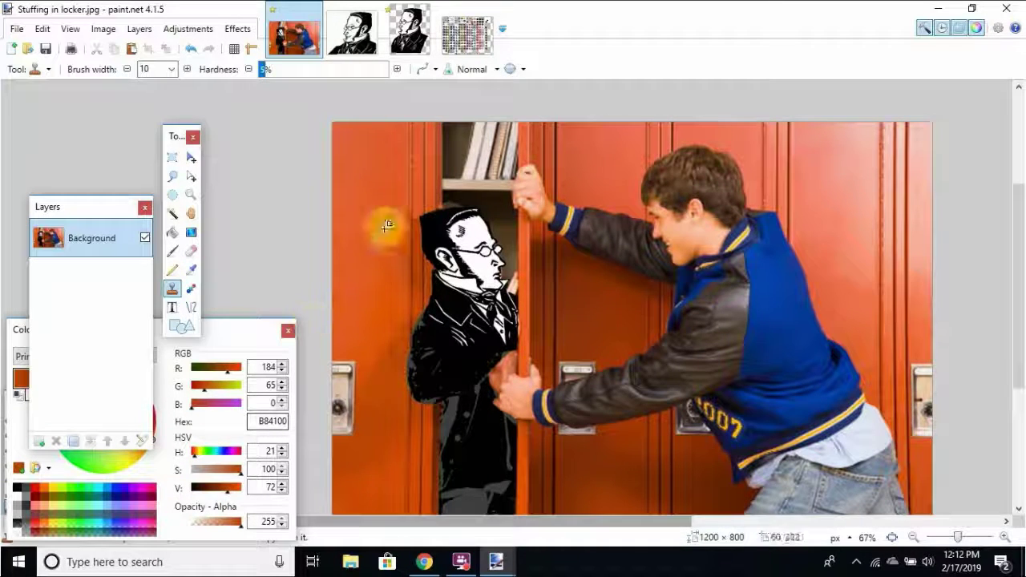
left_click_drag(437, 224, 413, 211)
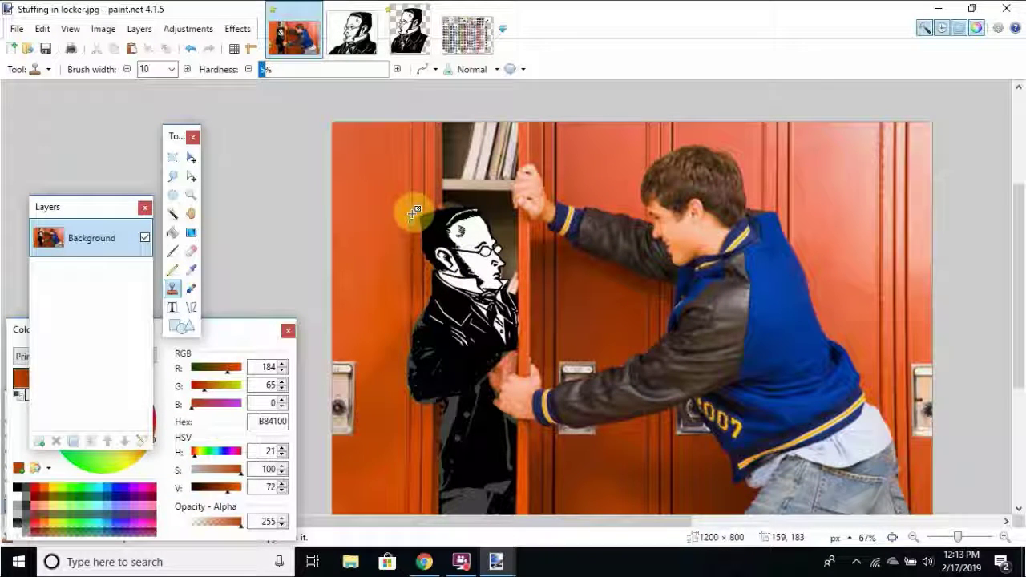
left_click(416, 217)
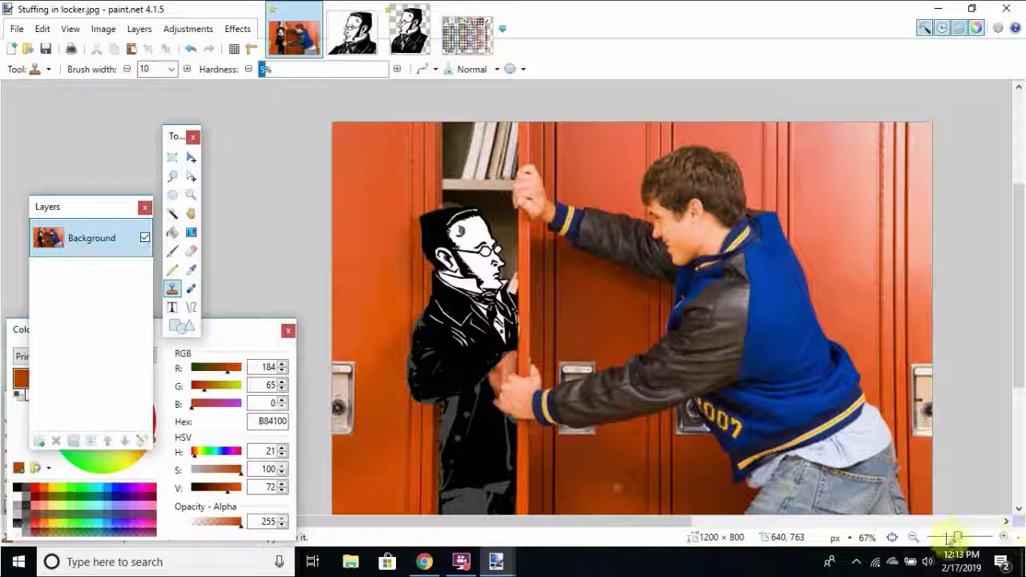
Examine the blended figure in the whole photo, and its coat and the grabbing hand up close.
left_click(912, 537)
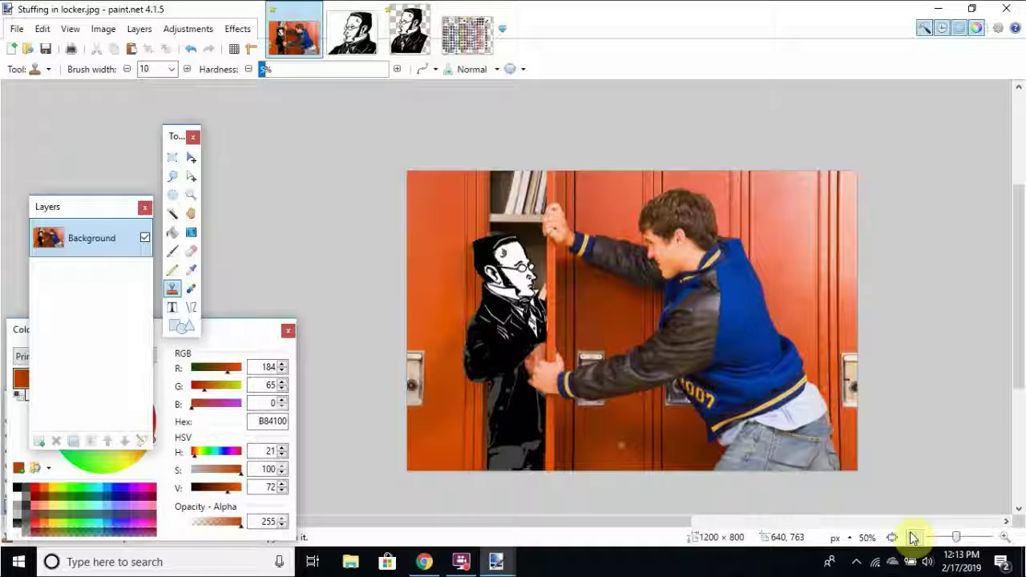
left_click(1005, 537)
left_click(1005, 537)
left_click(1005, 537)
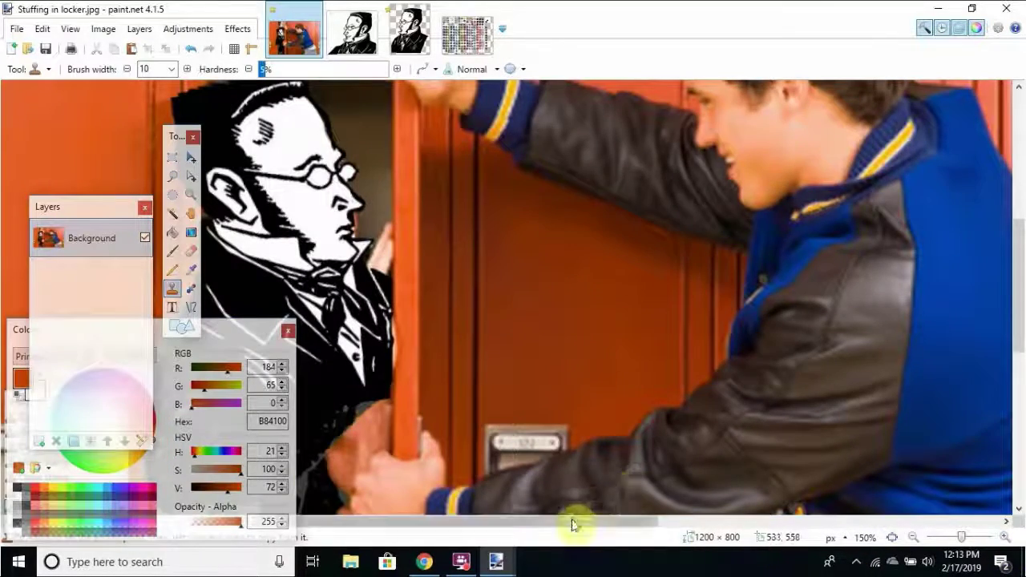
left_click_drag(572, 524, 511, 514)
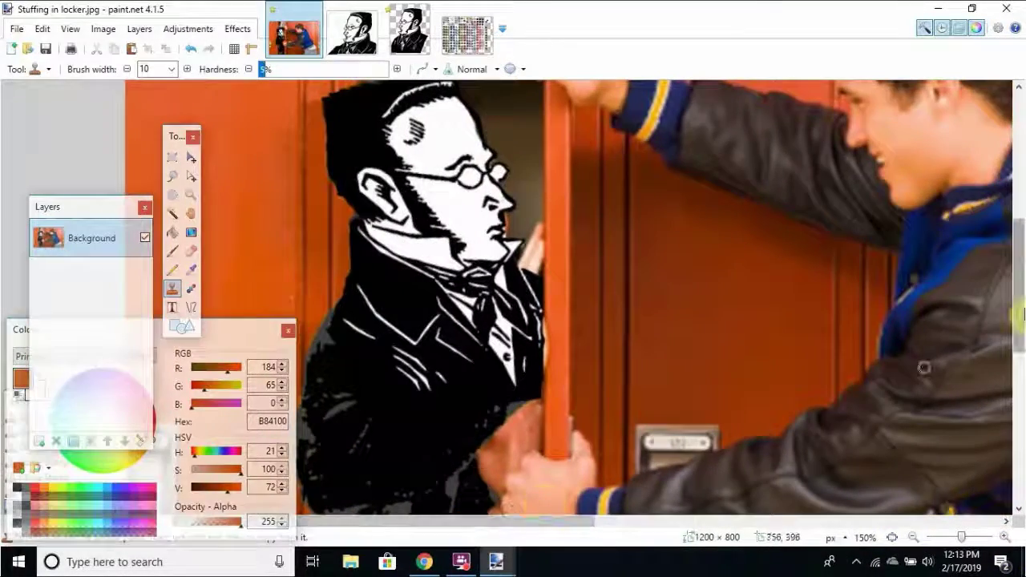
left_click_drag(1023, 315, 1023, 370)
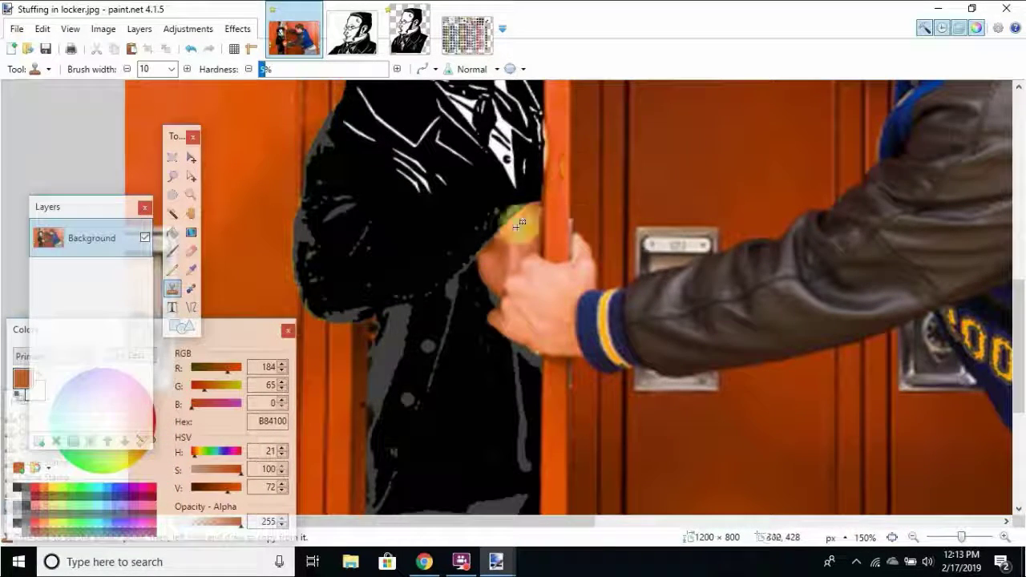
left_click_drag(519, 225, 513, 232)
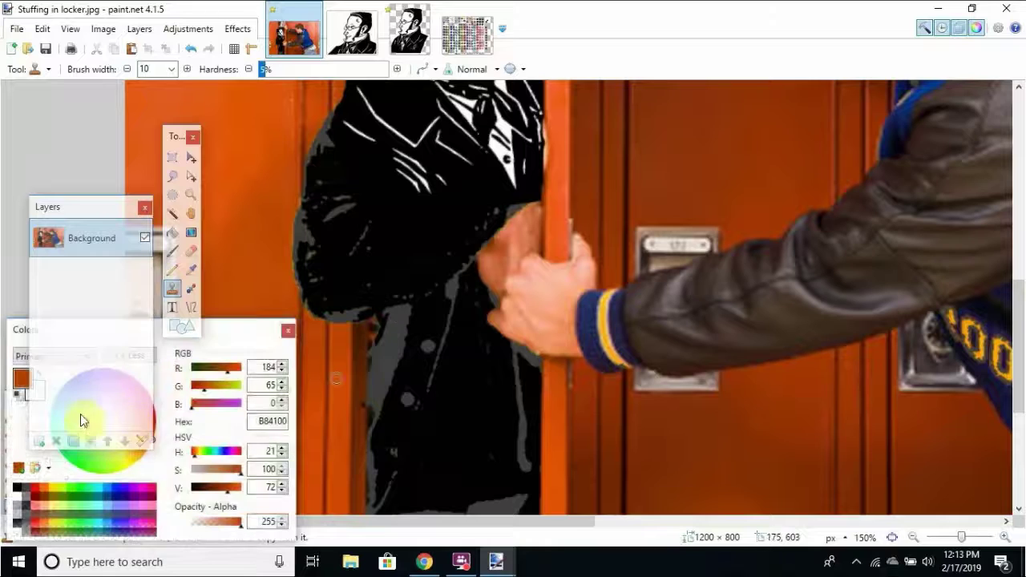
left_click(190, 275)
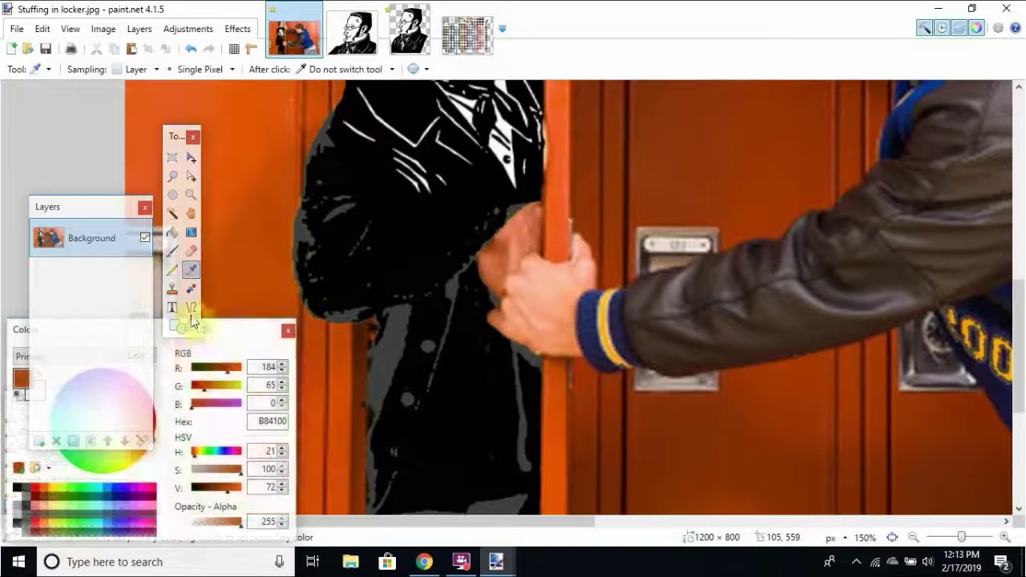
Try cloning the grabbing hand over the coat front with a 40 px Clone Stamp brush, and undo the strokes.
left_click(172, 289)
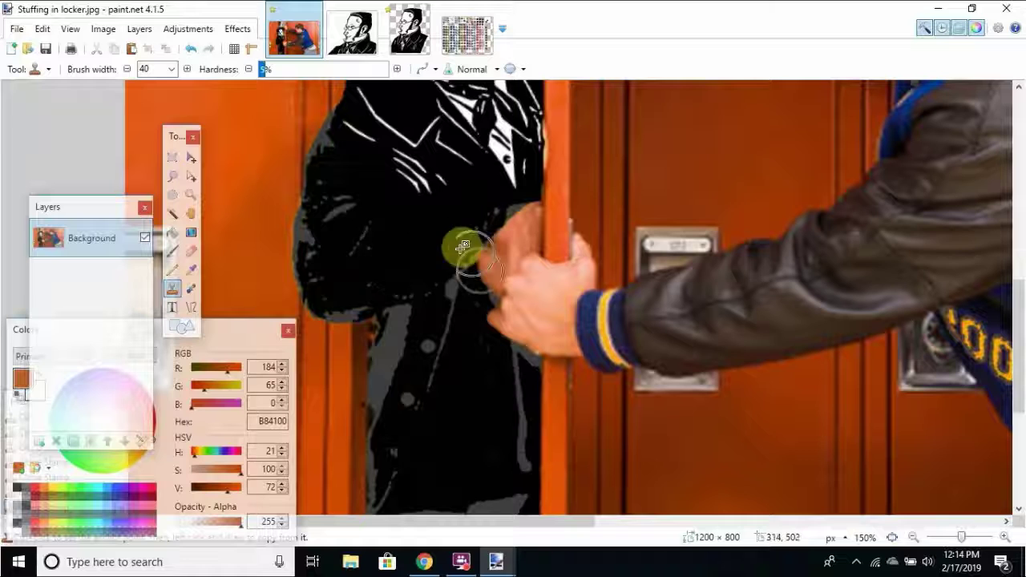
left_click(175, 287)
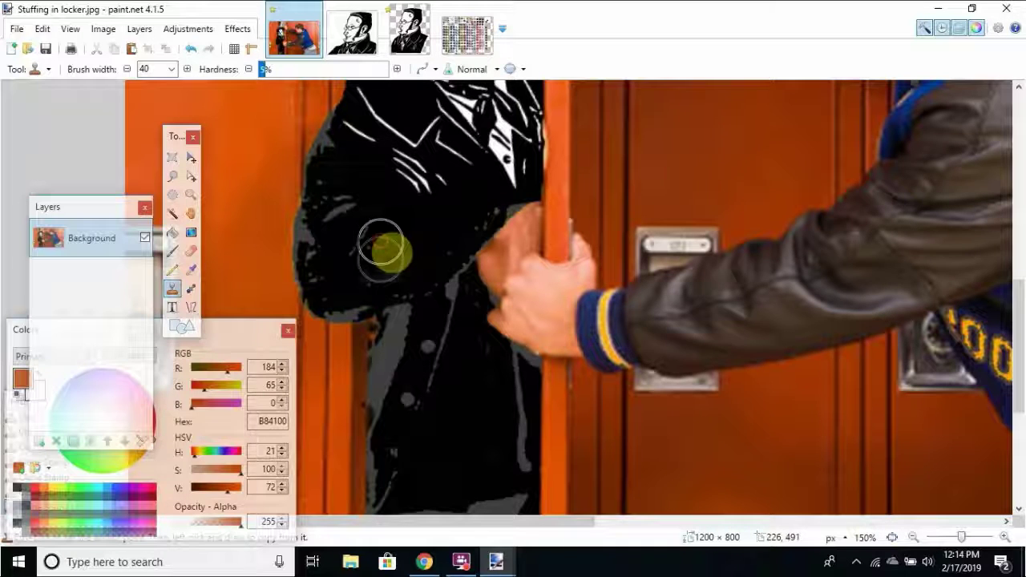
mouse_move(451, 257)
left_mouse_down()
mouse_move(508, 244)
mouse_move(488, 271)
mouse_move(493, 230)
mouse_move(484, 307)
mouse_move(488, 265)
mouse_move(501, 263)
mouse_move(506, 239)
mouse_move(494, 226)
mouse_move(503, 253)
mouse_move(529, 266)
mouse_move(550, 261)
mouse_move(556, 282)
mouse_move(517, 282)
mouse_move(520, 245)
mouse_move(508, 215)
mouse_move(523, 253)
mouse_move(520, 180)
left_mouse_up()
left_click(795, 415, "ctrl")
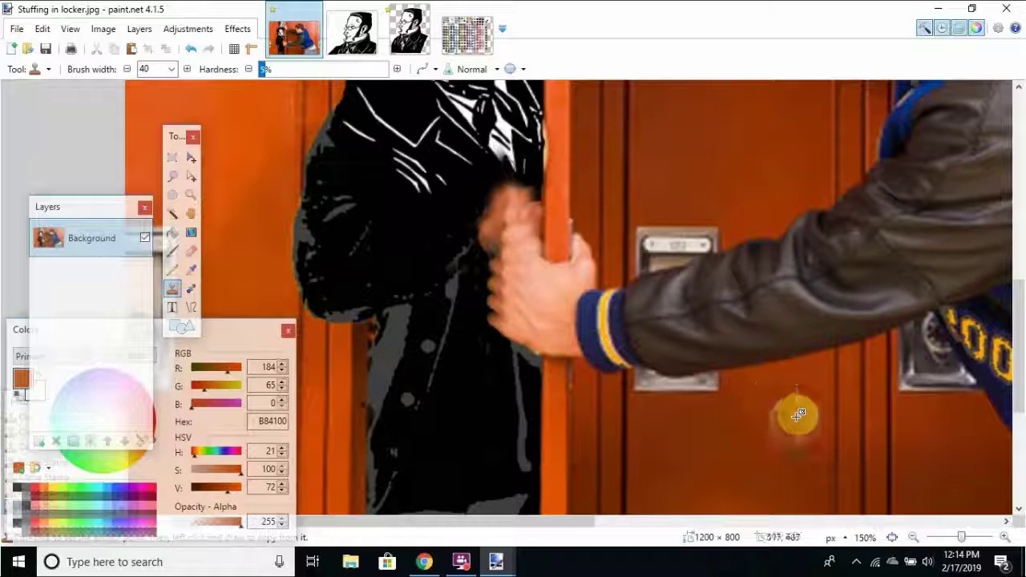
key("ctrl+z")
key("ctrl+z")
key("ctrl+z")
key("ctrl+z")
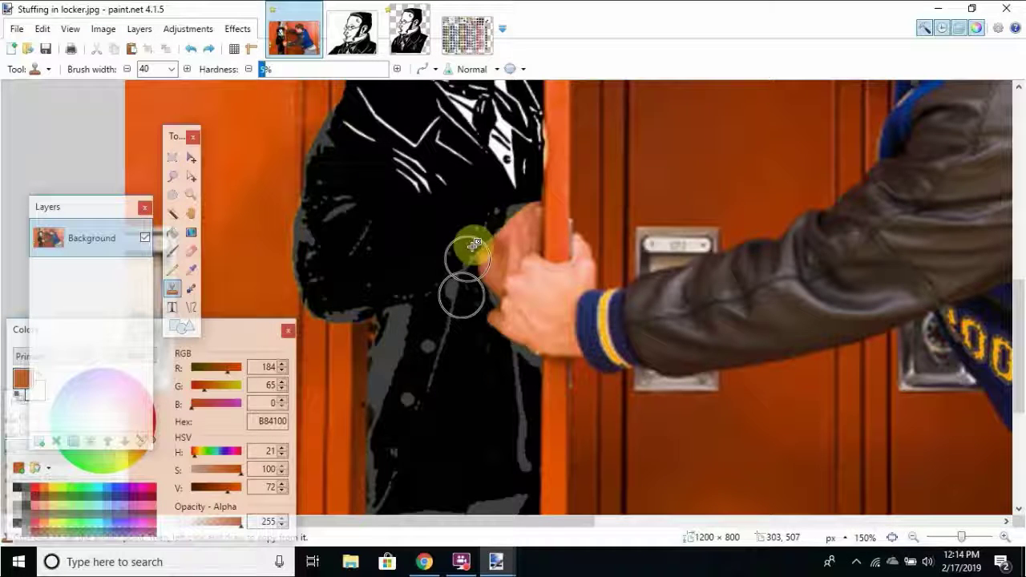
Set the Clone Stamp source point on the black coat sleeve beside the grabbing hand.
left_click(392, 224, "ctrl")
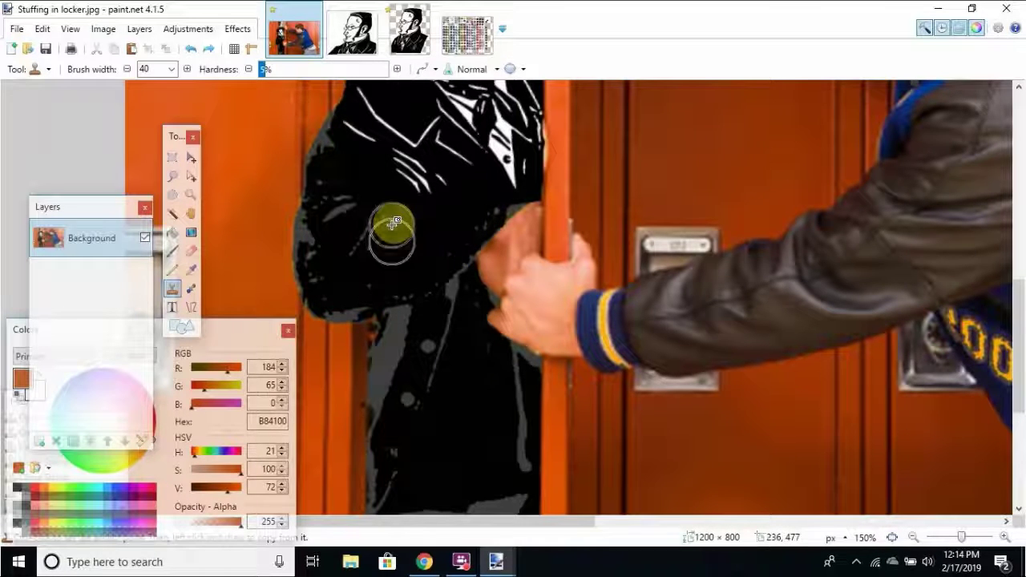
mouse_move(392, 225)
left_mouse_down()
mouse_move(440, 268)
mouse_move(401, 240)
mouse_move(486, 286)
mouse_move(479, 267)
left_mouse_up()
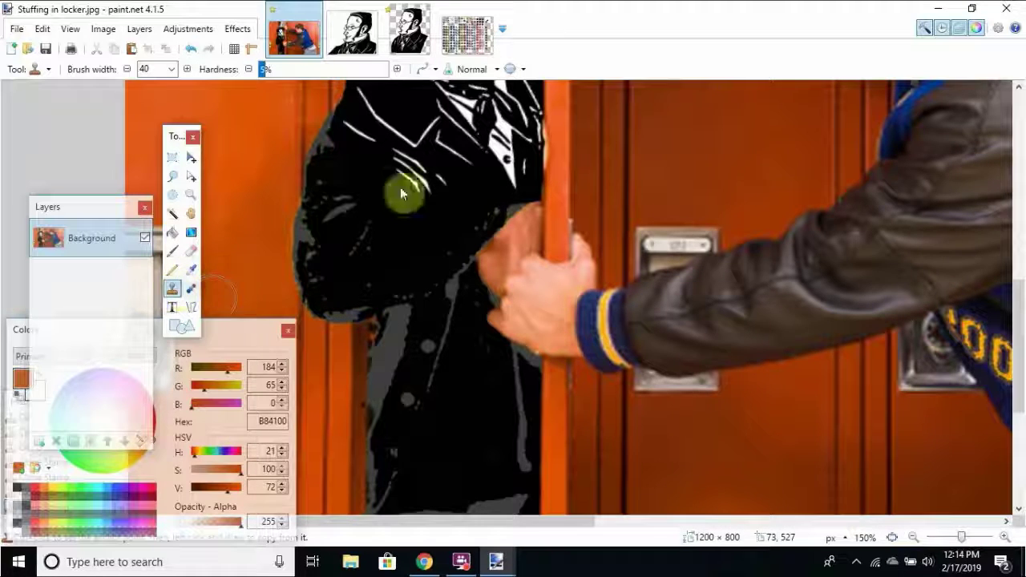
left_click(404, 249, "ctrl")
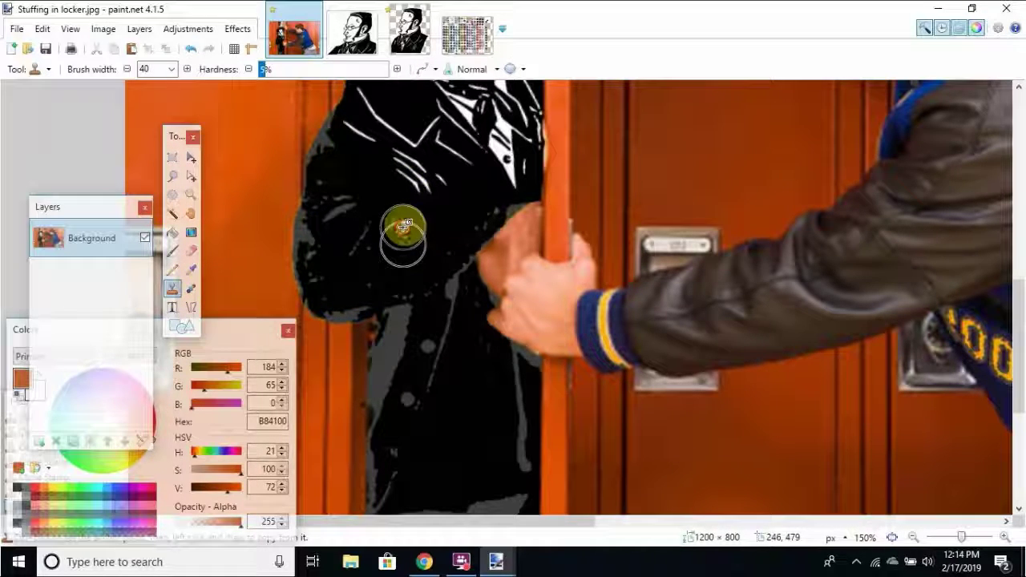
mouse_move(403, 227)
left_mouse_down()
mouse_move(491, 228)
mouse_move(483, 241)
mouse_move(479, 200)
mouse_move(481, 238)
left_mouse_up()
mouse_move(478, 239)
left_mouse_down()
mouse_move(517, 260)
mouse_move(469, 288)
mouse_move(481, 292)
mouse_move(437, 385)
mouse_move(470, 343)
mouse_move(487, 234)
mouse_move(468, 287)
mouse_move(478, 239)
mouse_move(482, 291)
left_mouse_up()
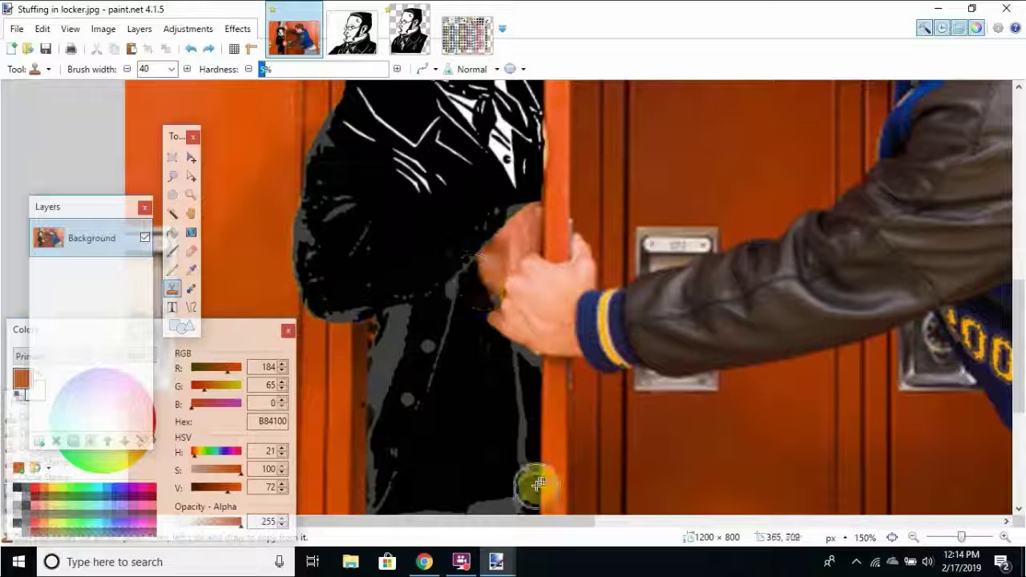
left_click_drag(412, 232, 408, 246)
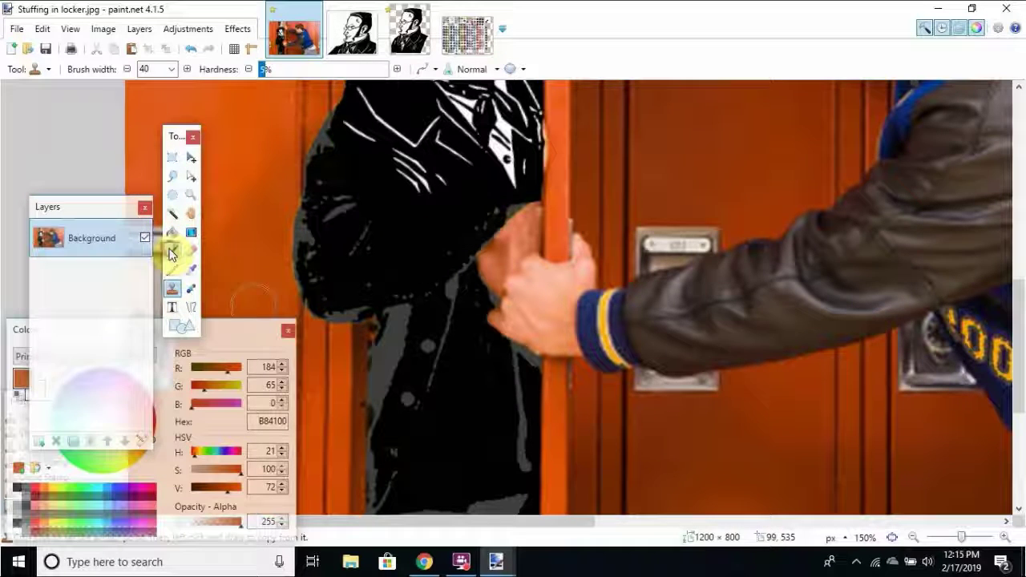
left_click(171, 250)
left_click(178, 293)
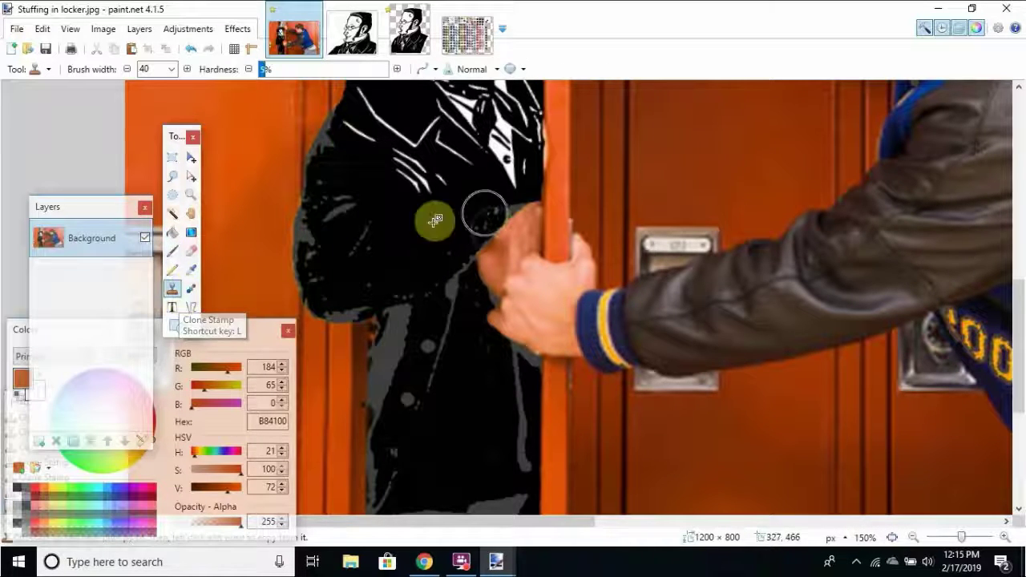
mouse_move(409, 229)
left_mouse_down()
mouse_move(448, 163)
mouse_move(518, 119)
mouse_move(490, 80)
mouse_move(544, 59)
left_mouse_up()
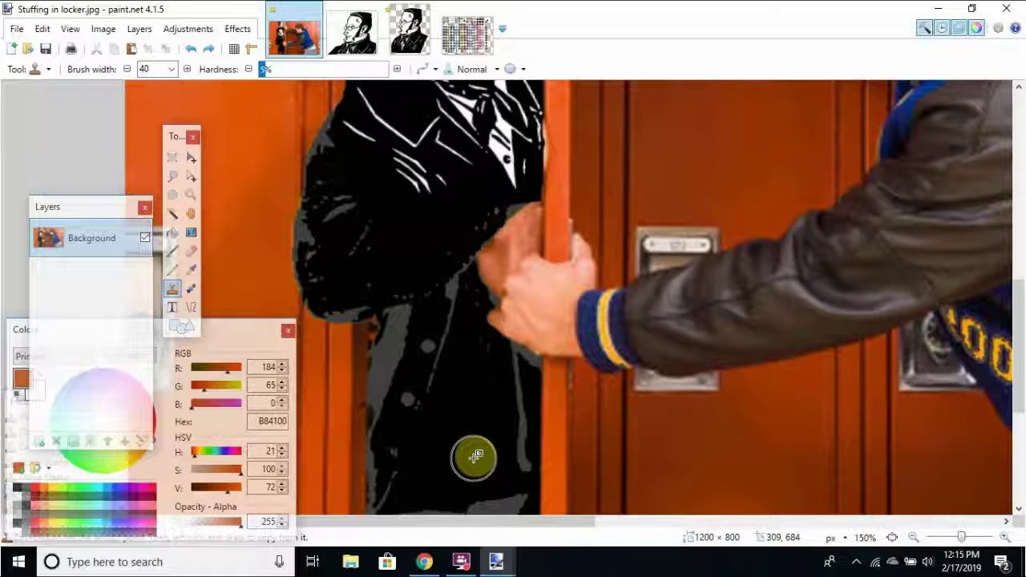
left_click_drag(475, 403, 474, 411)
key("m")
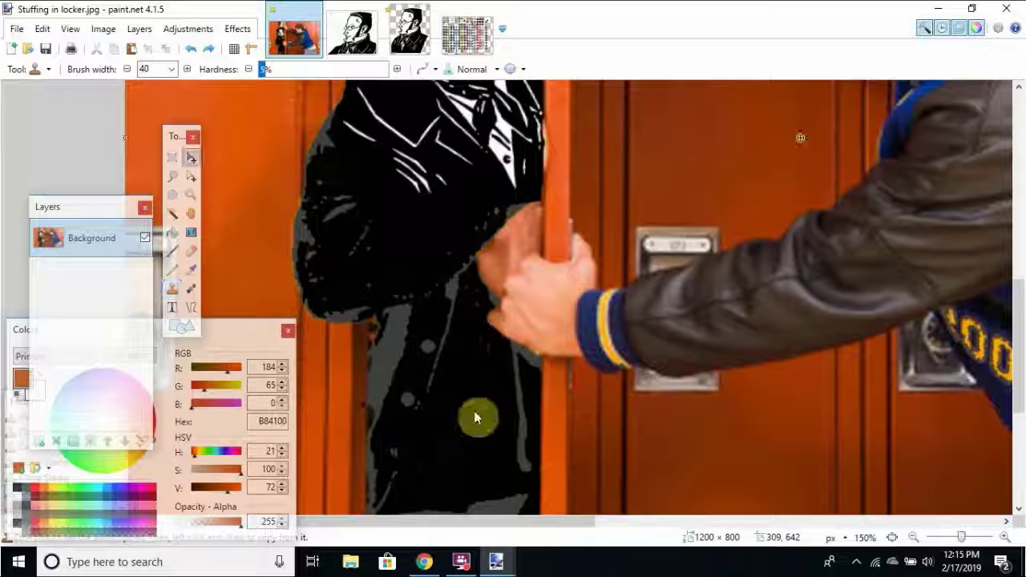
key("ctrl+a")
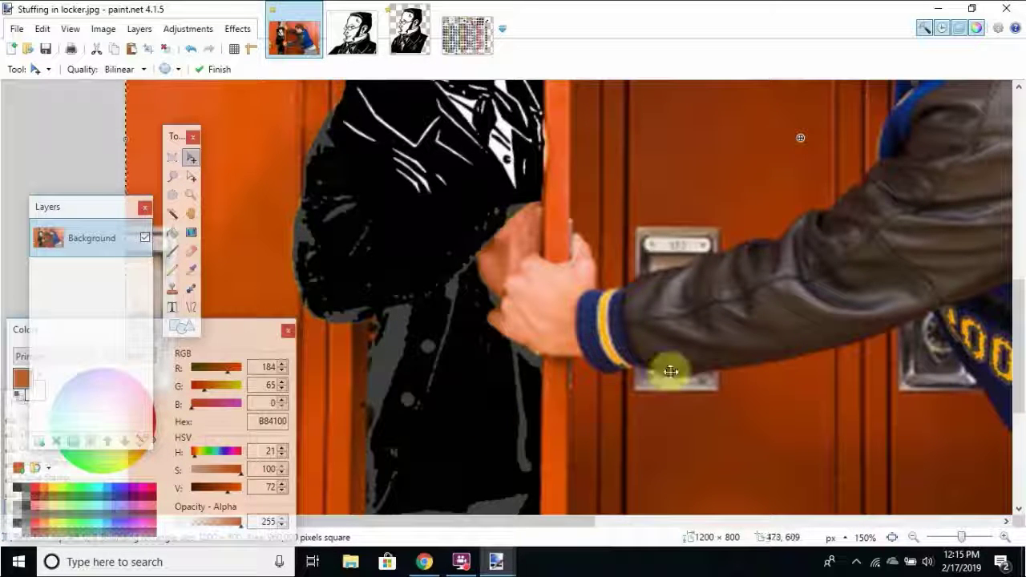
key("ctrl+z")
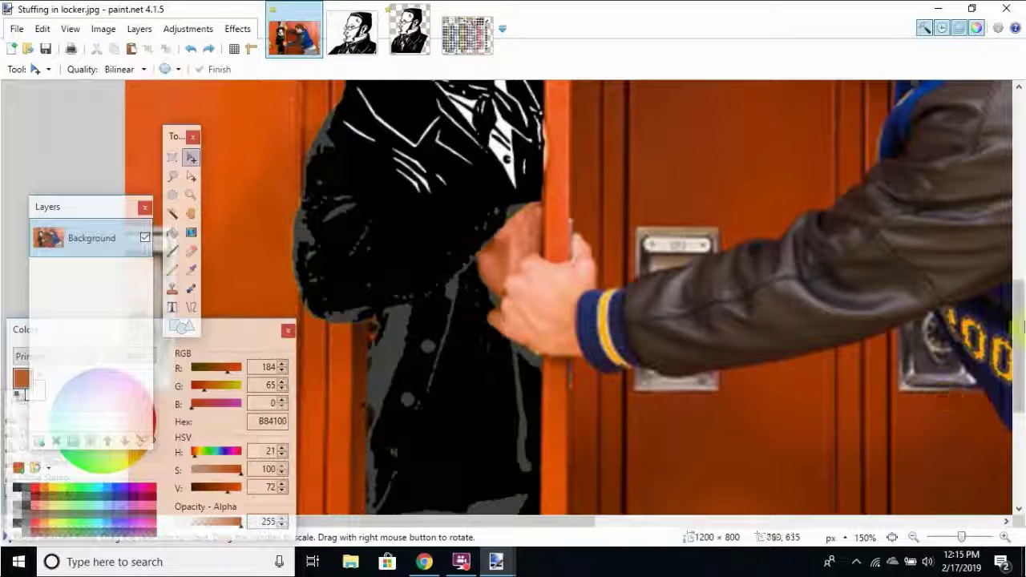
left_click_drag(1016, 321, 1020, 367)
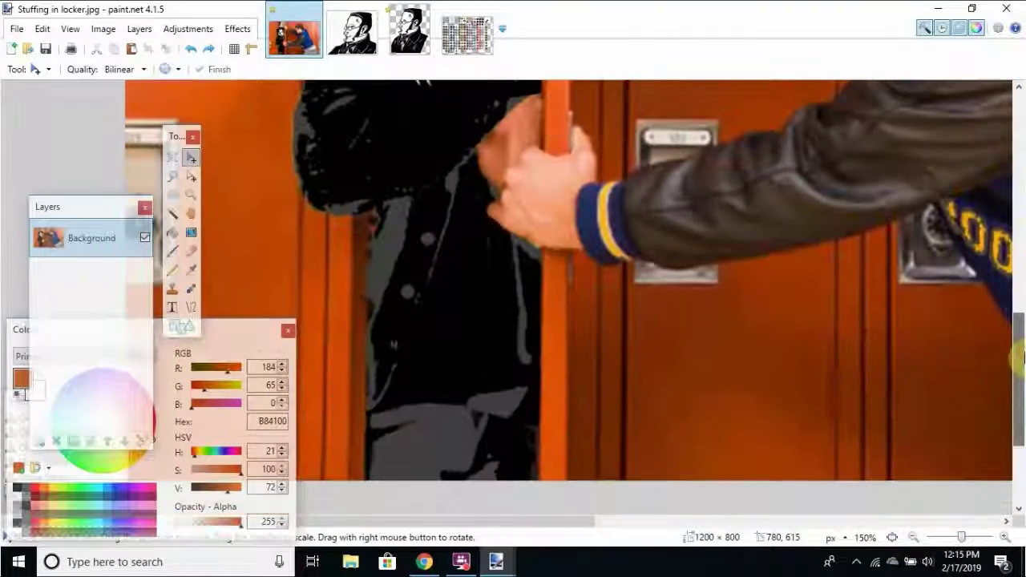
left_click(171, 288)
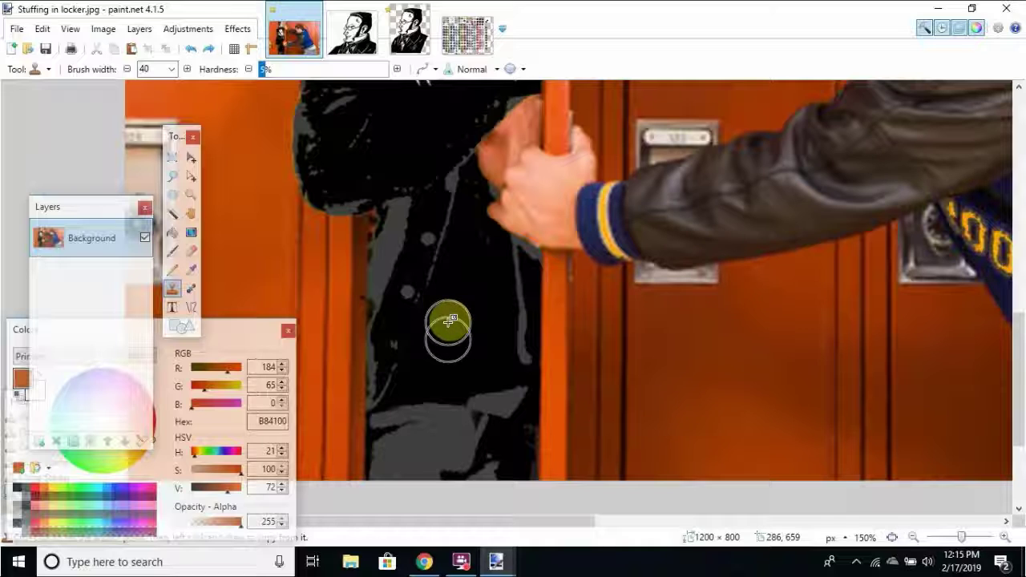
key("ctrl+g")
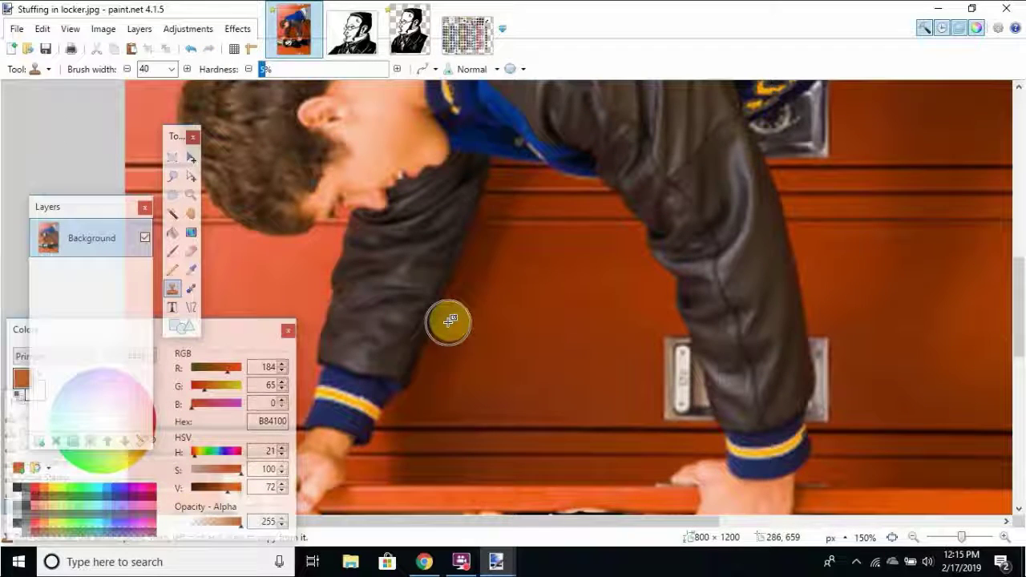
key("ctrl+z")
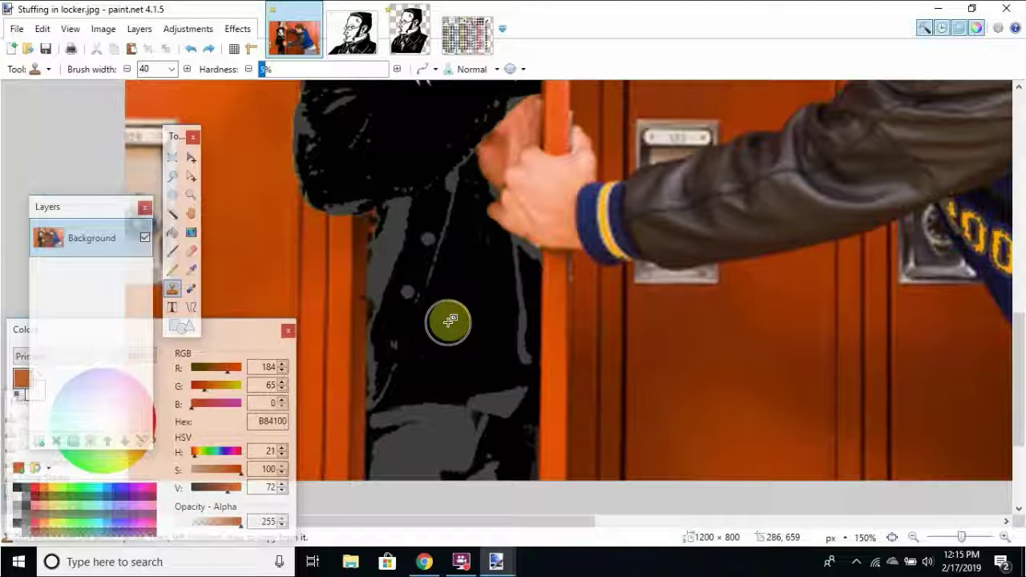
key("ctrl+a")
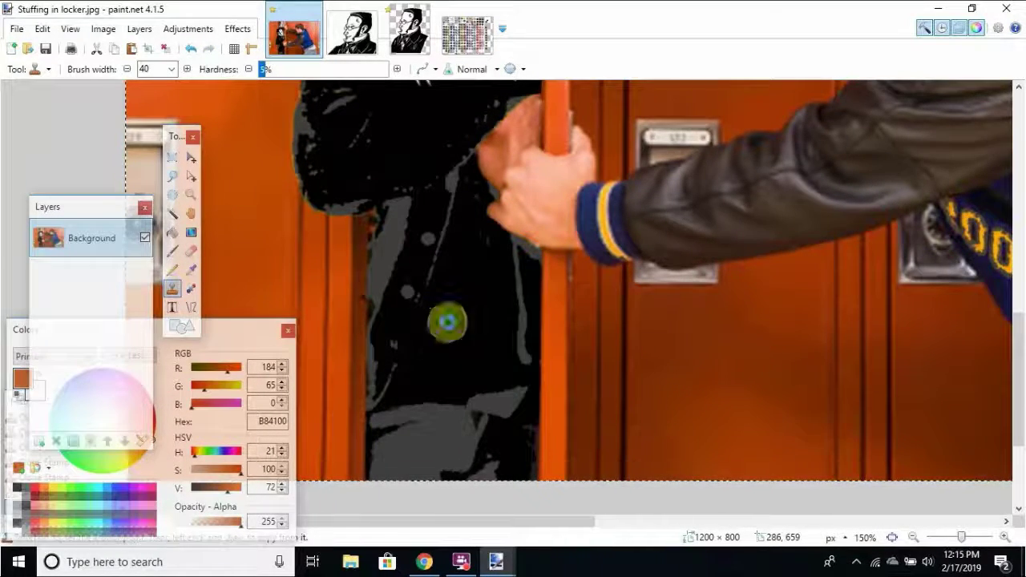
key("ctrl+d")
key("ctrl+w")
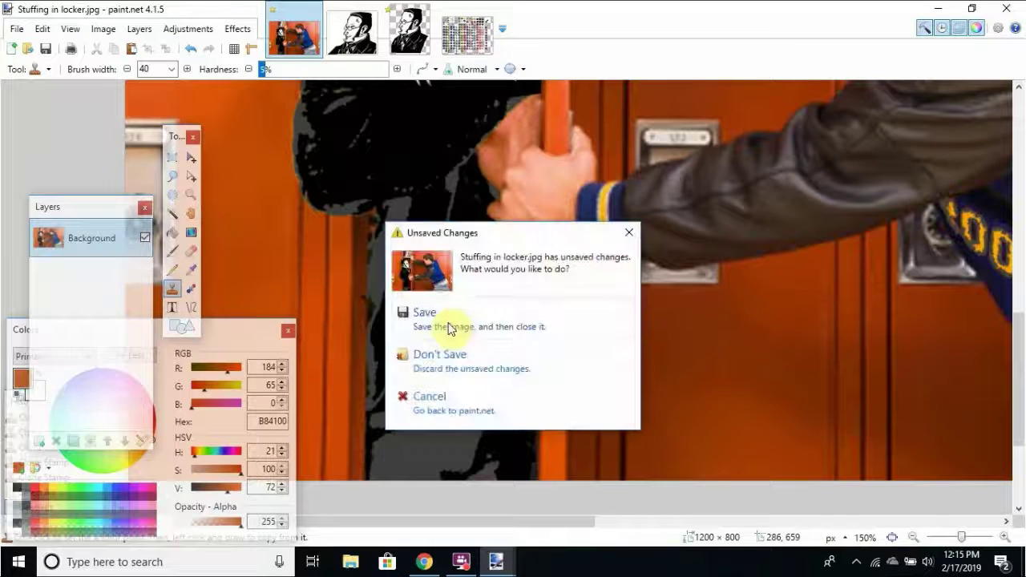
left_click(473, 411)
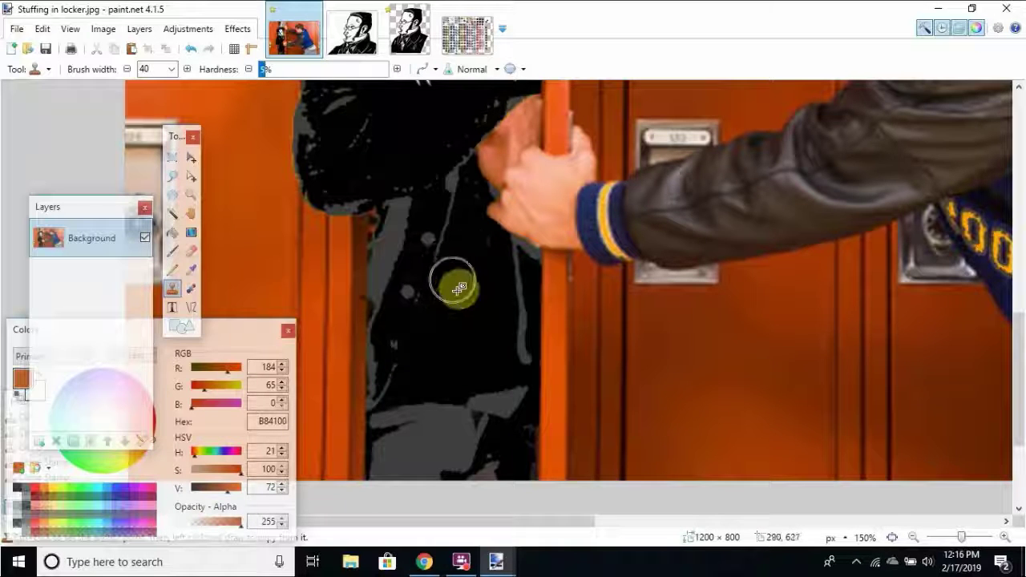
left_click(463, 303, "ctrl")
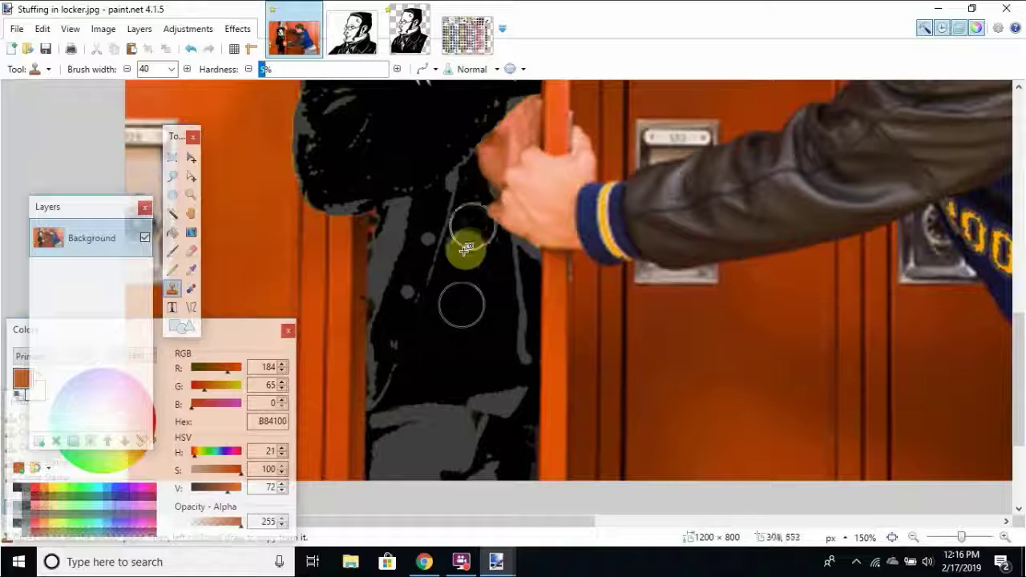
left_click(462, 343, "ctrl")
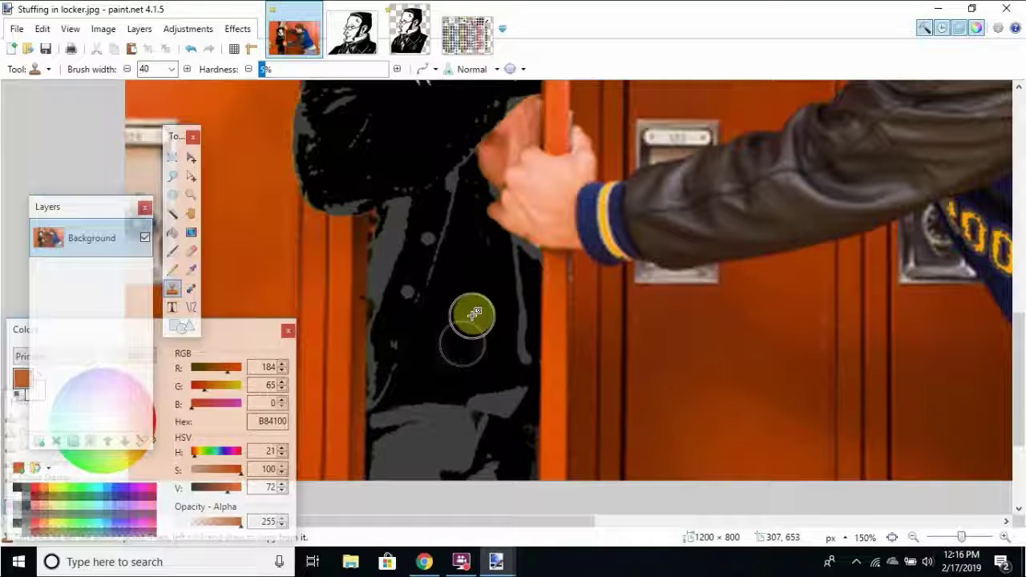
key("ctrl+w")
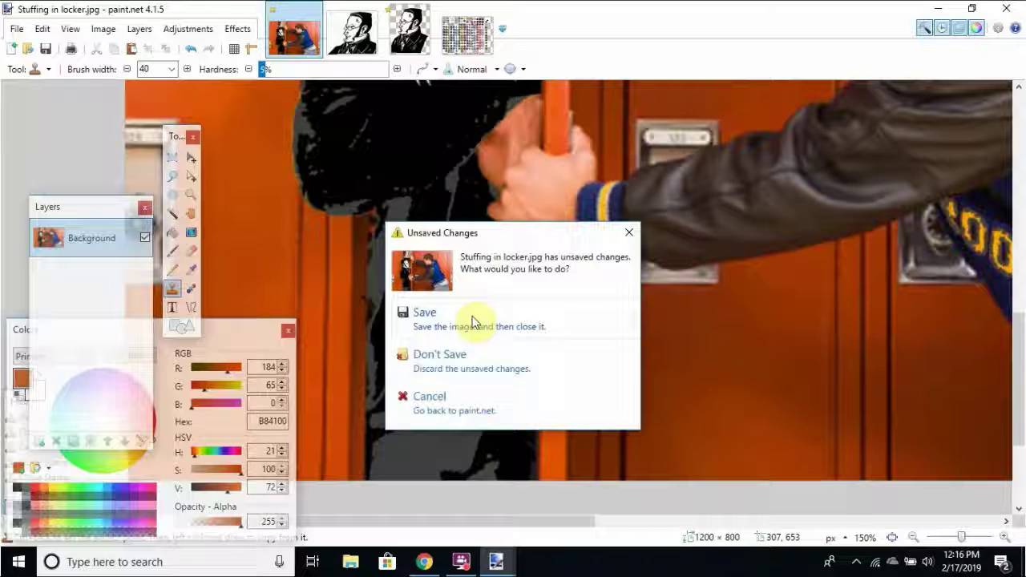
left_click(487, 404)
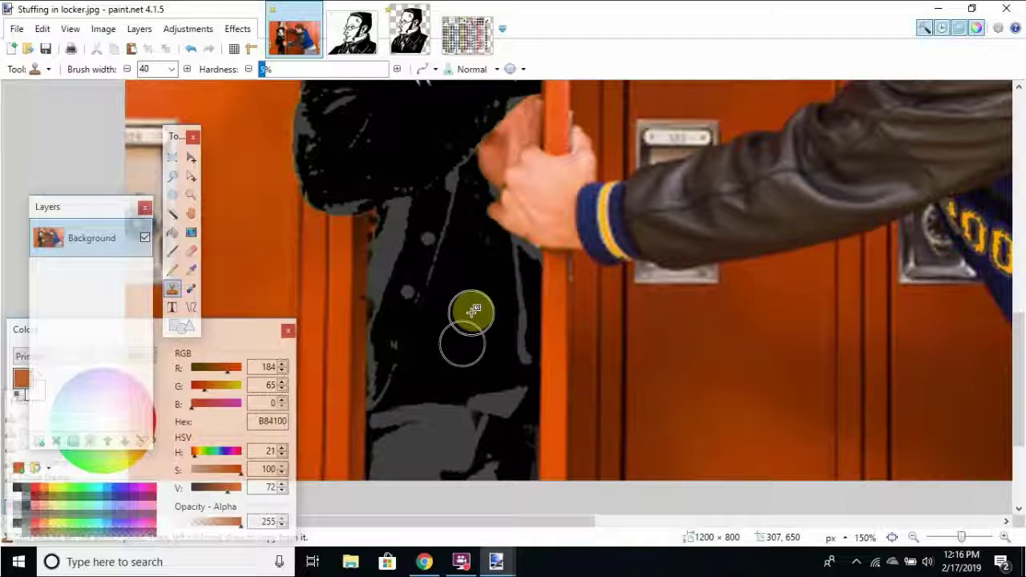
key("ctrl+s")
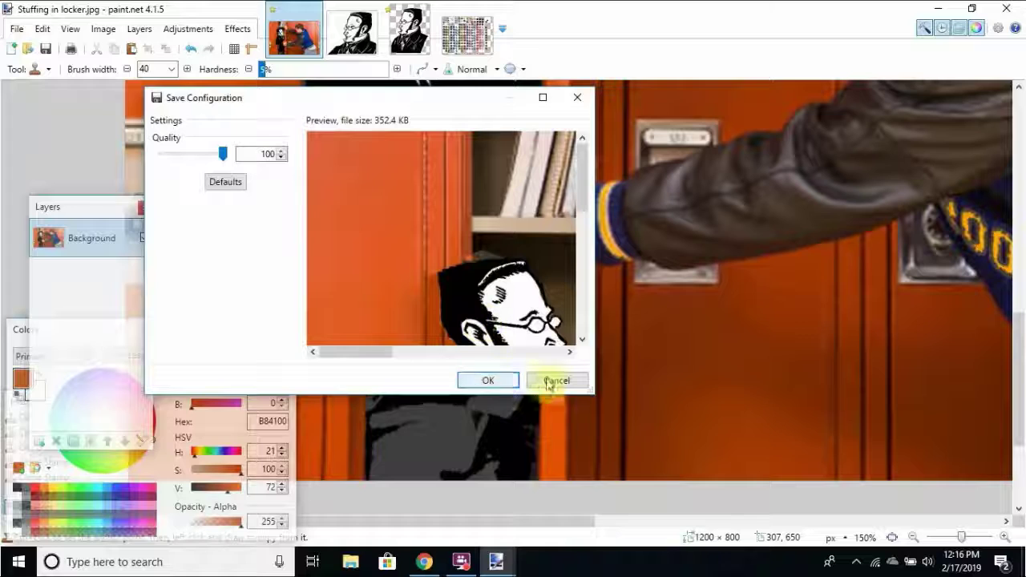
left_click(558, 382)
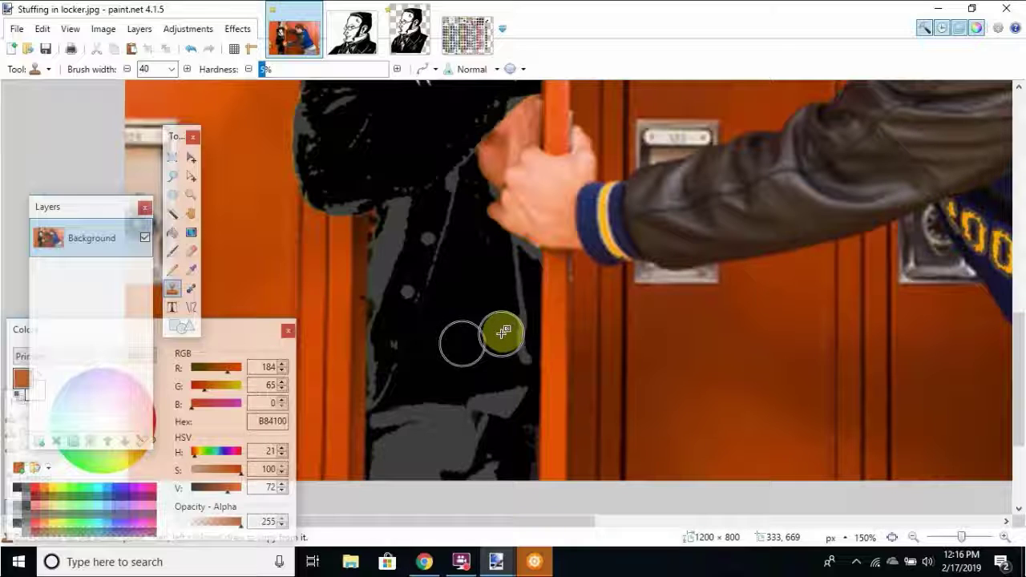
mouse_move(535, 560)
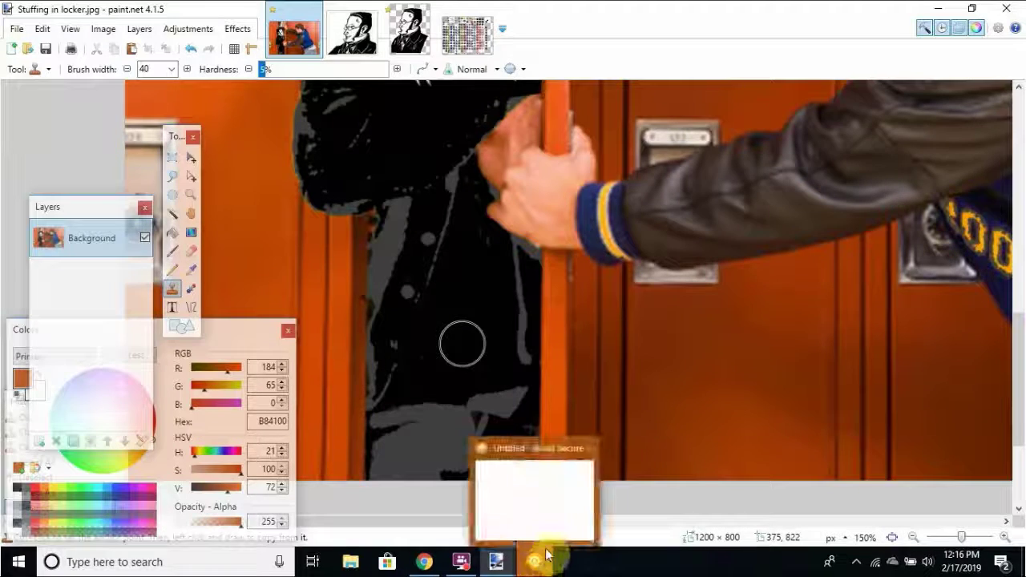
left_click(589, 446)
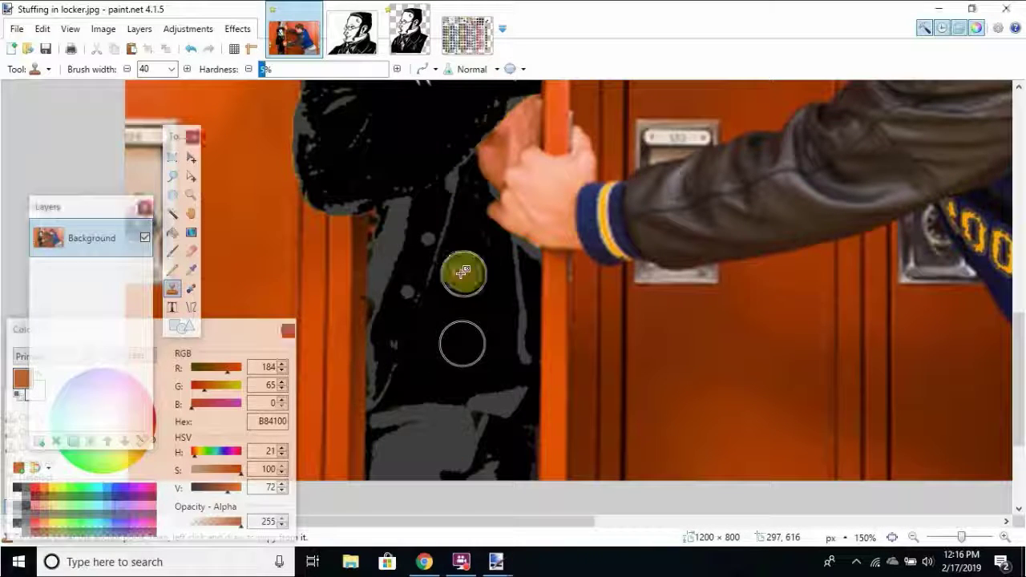
Sample the plain black coat front below the grabbing hand and Clone Stamp it over the neighbouring coat area.
left_click(463, 273, "ctrl")
mouse_move(480, 349)
left_mouse_down()
mouse_move(467, 277)
mouse_move(506, 357)
mouse_move(510, 341)
mouse_move(435, 275)
mouse_move(465, 276)
left_mouse_up()
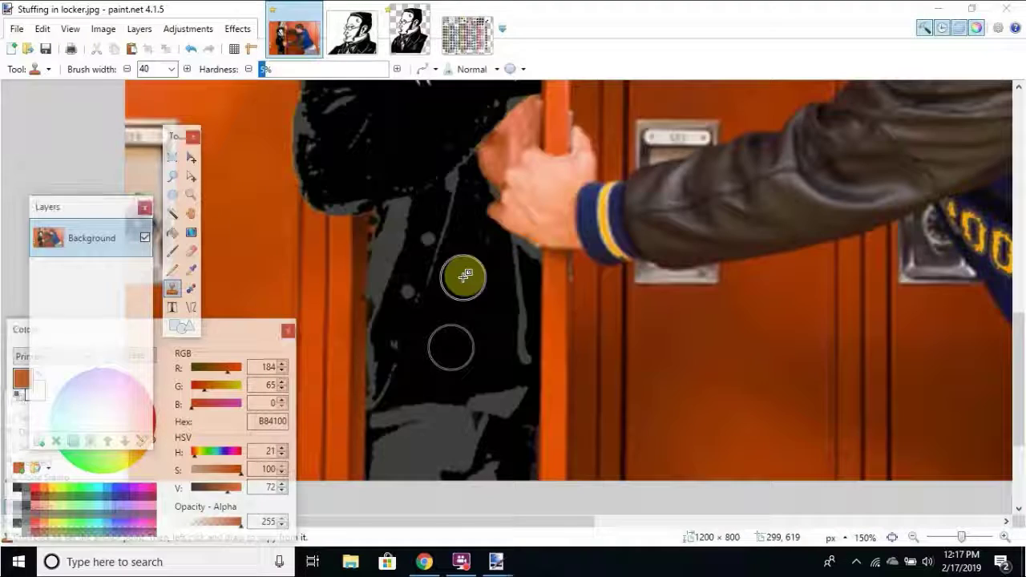
mouse_move(465, 276)
left_mouse_down()
mouse_move(569, 443)
mouse_move(476, 304)
left_mouse_up()
mouse_move(476, 571)
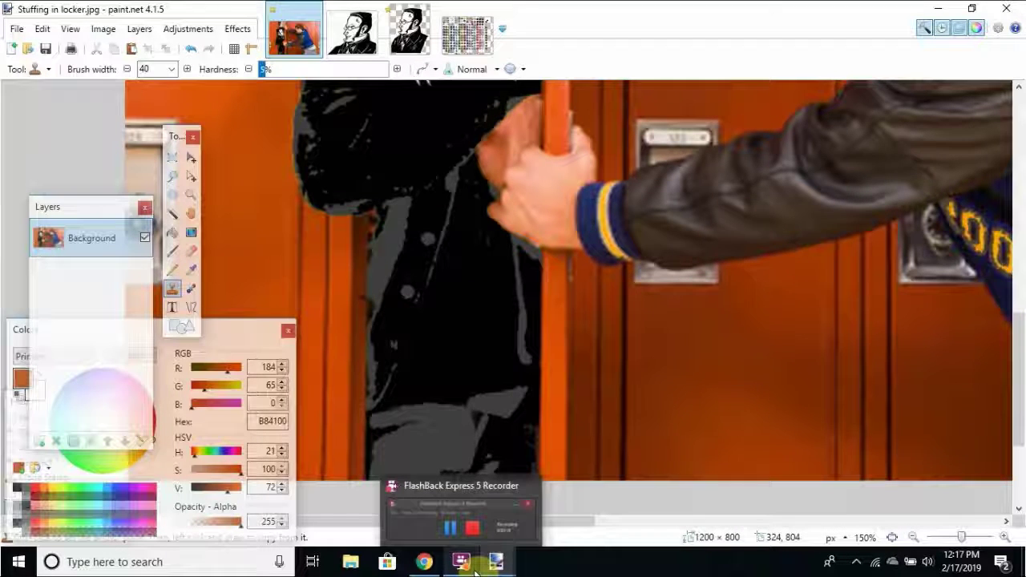
left_click(476, 568)
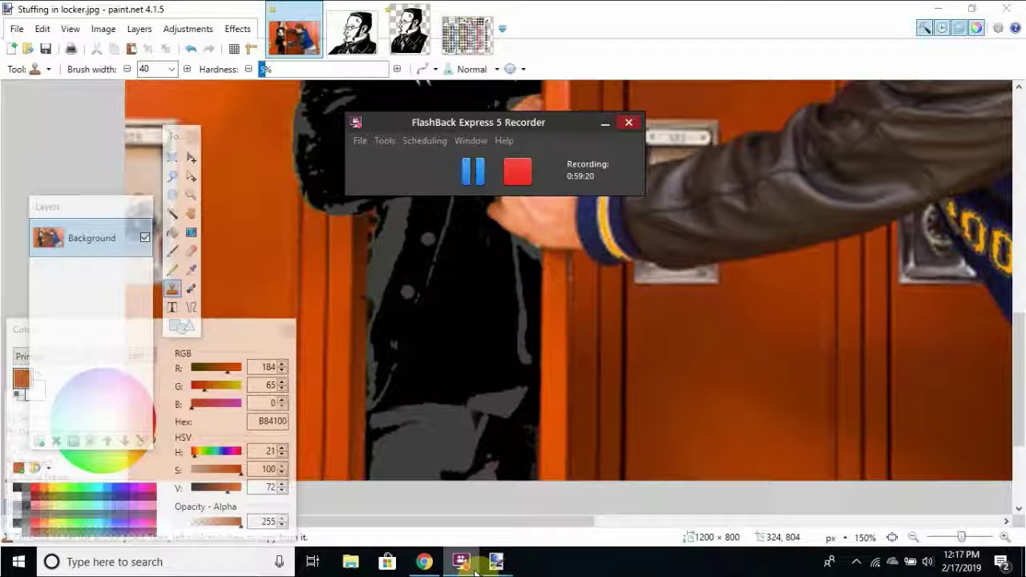
left_click(607, 124)
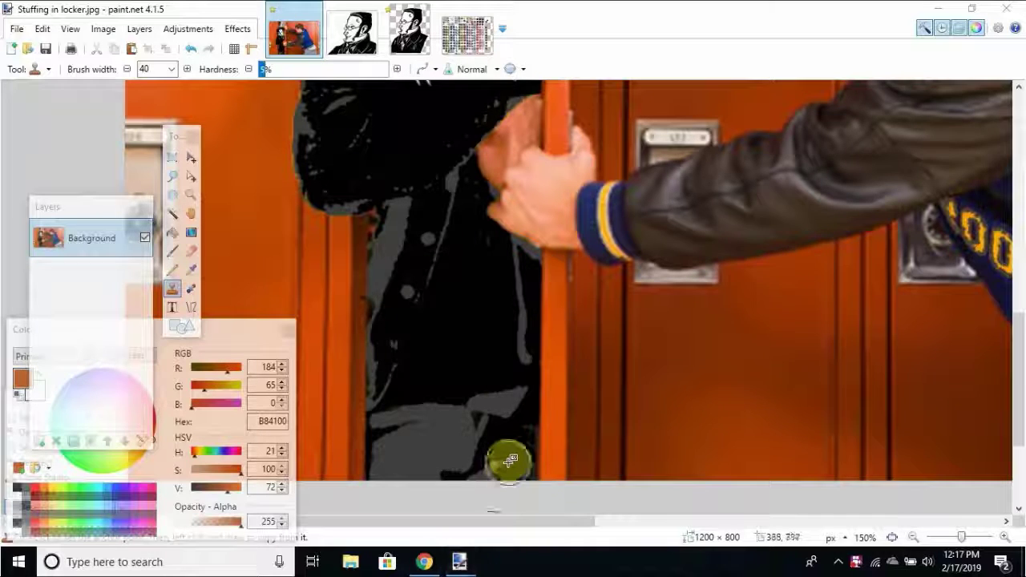
mouse_move(501, 370)
left_mouse_down()
mouse_move(462, 334)
mouse_move(482, 312)
left_mouse_up()
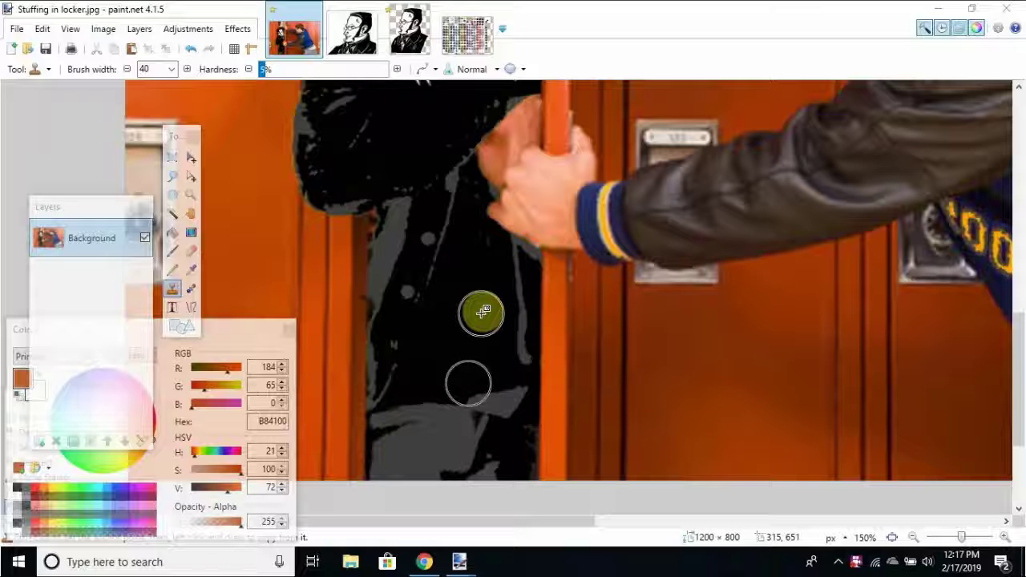
mouse_move(482, 313)
left_mouse_down()
mouse_move(470, 284)
mouse_move(493, 305)
mouse_move(474, 277)
left_mouse_up()
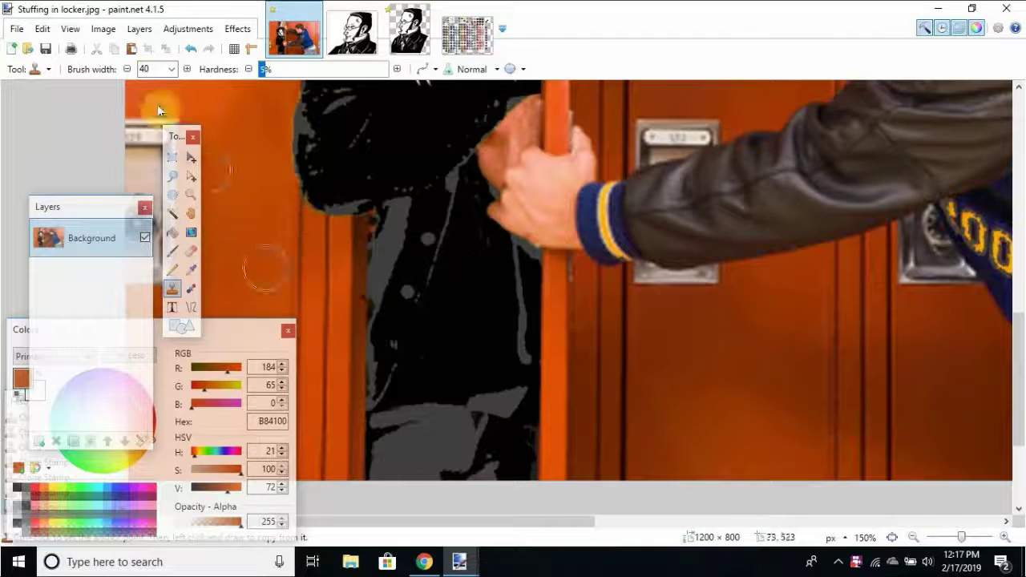
left_click(12, 30)
key("Escape")
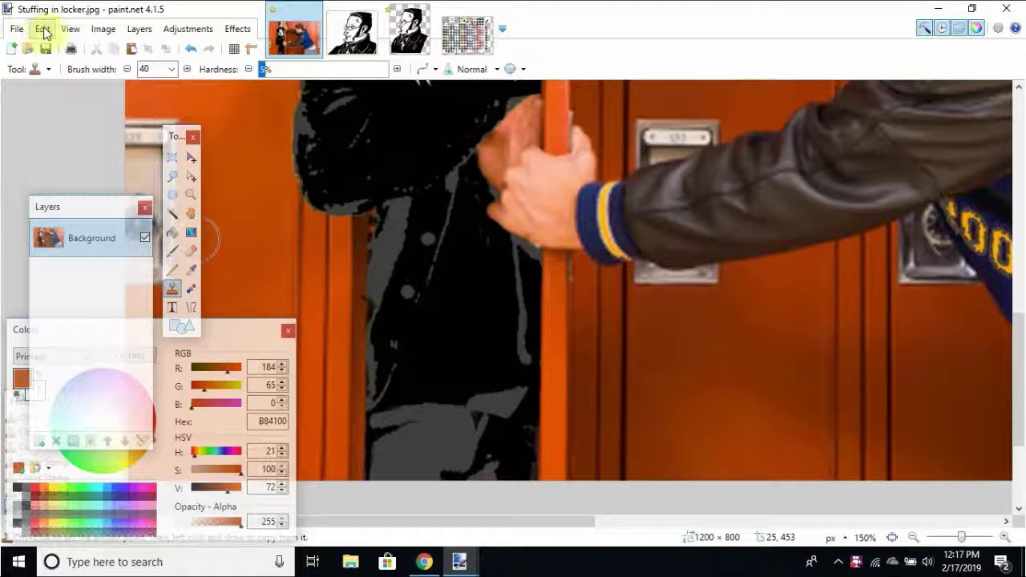
left_click(45, 29)
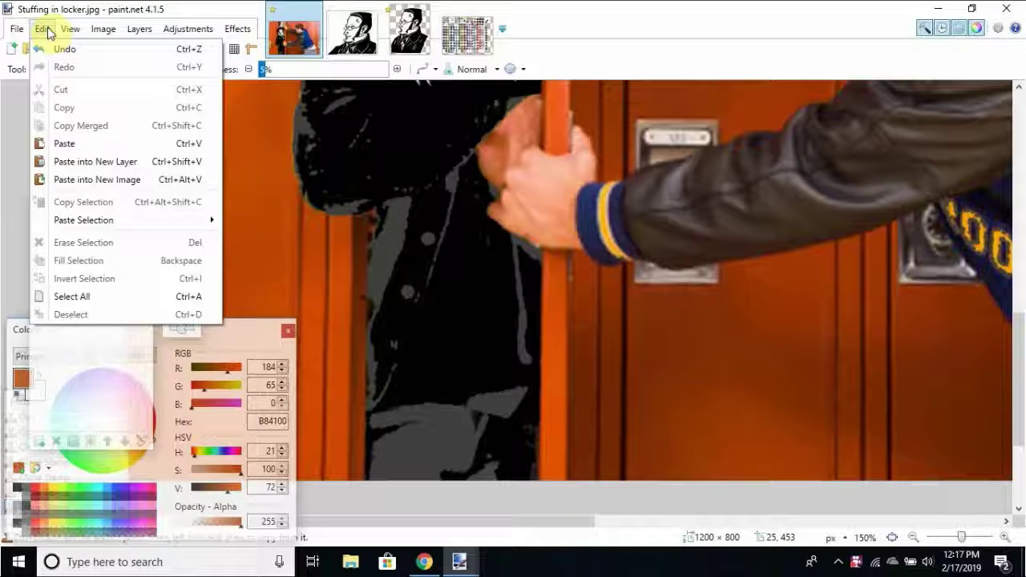
left_click(46, 30)
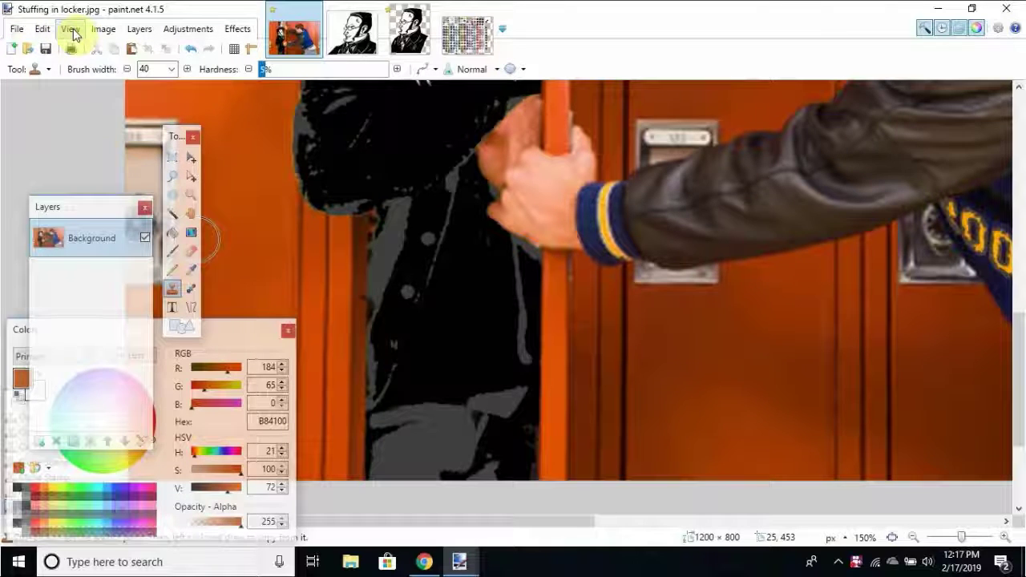
left_click(71, 32)
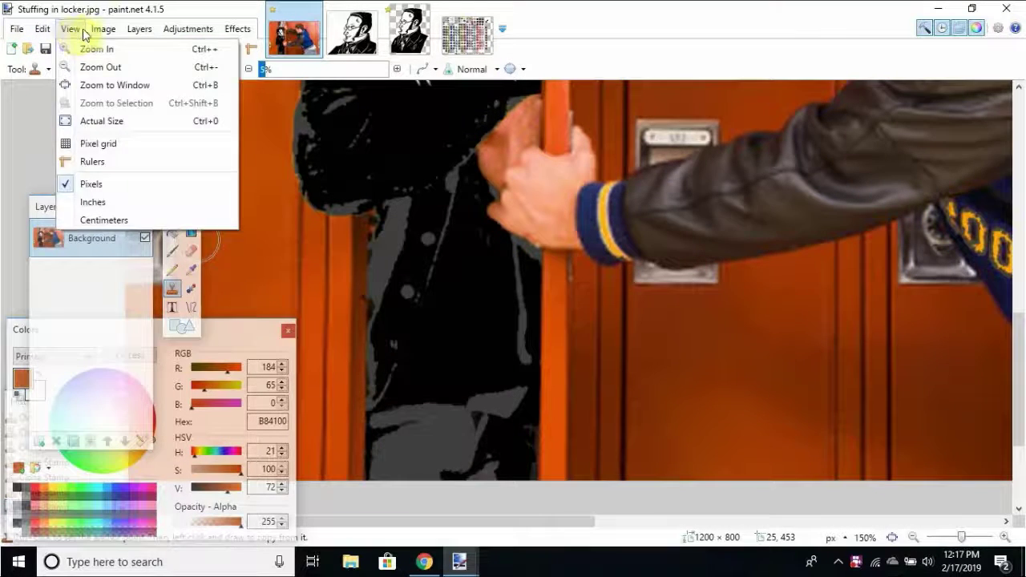
left_click(106, 32)
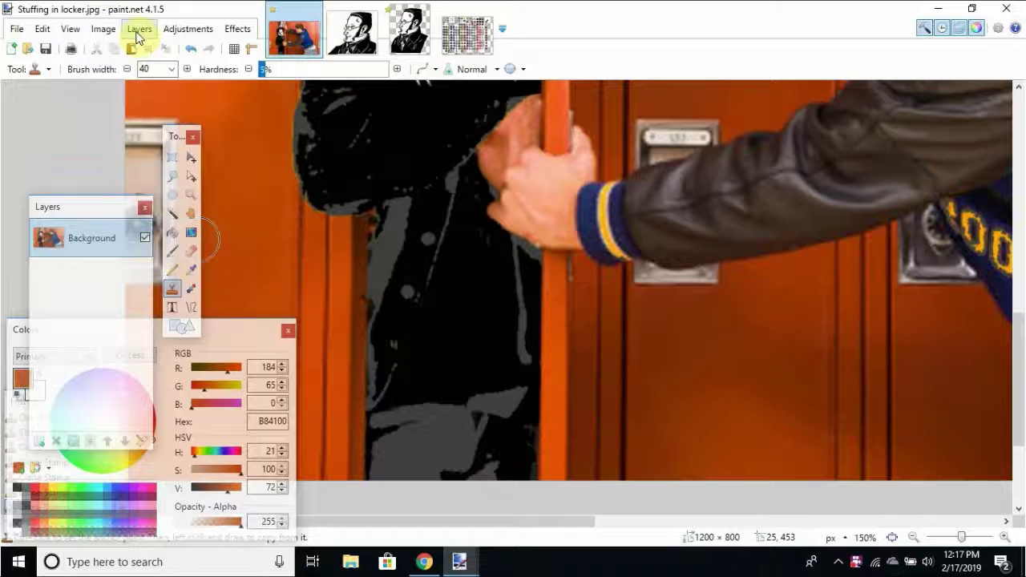
left_click(138, 37)
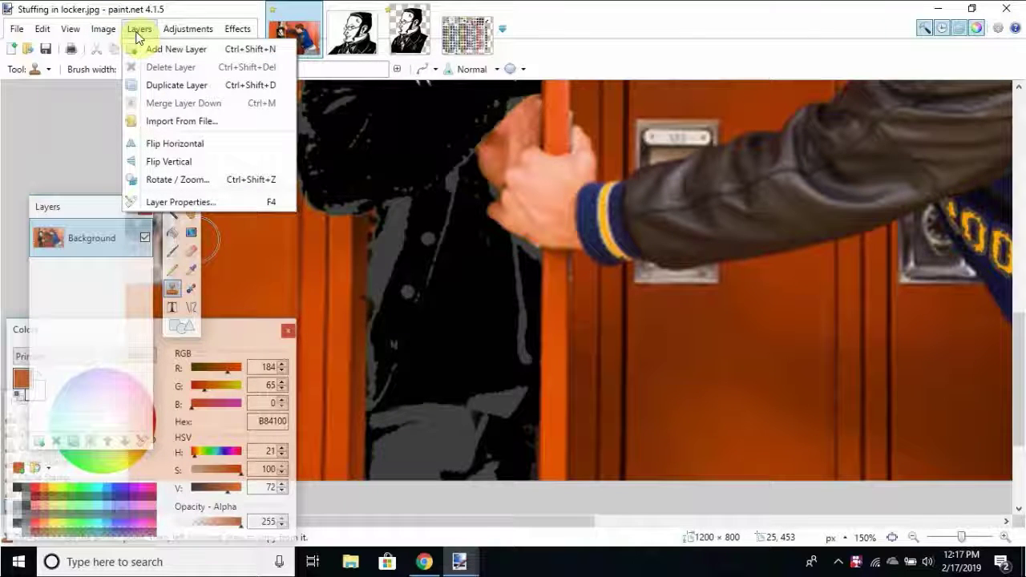
mouse_move(181, 30)
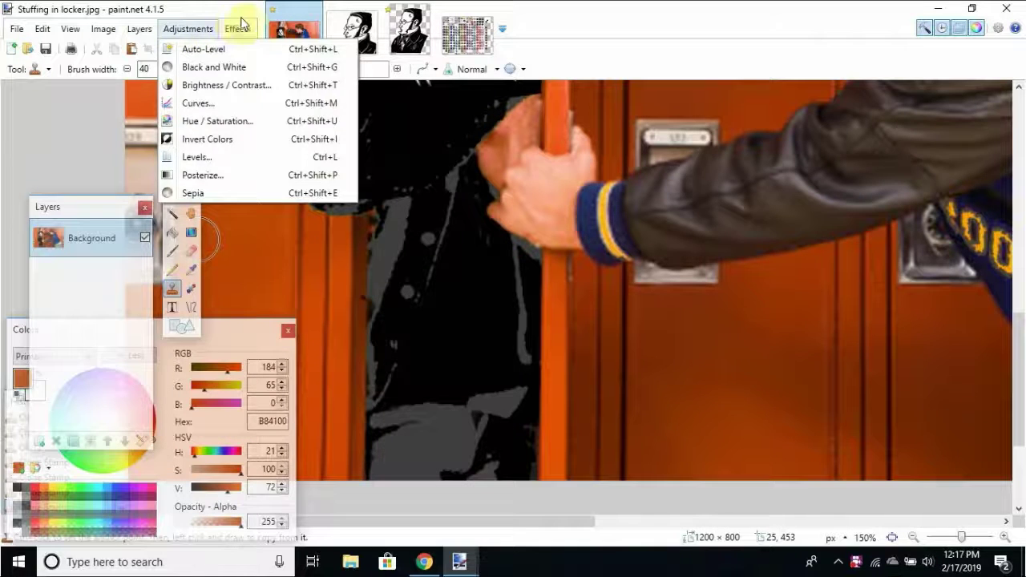
mouse_move(252, 27)
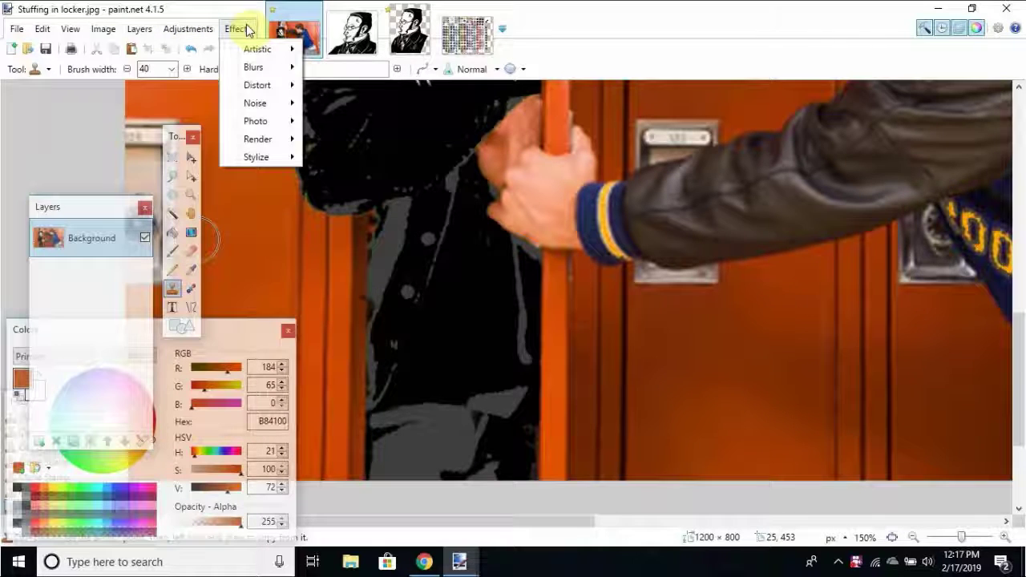
left_click(481, 280)
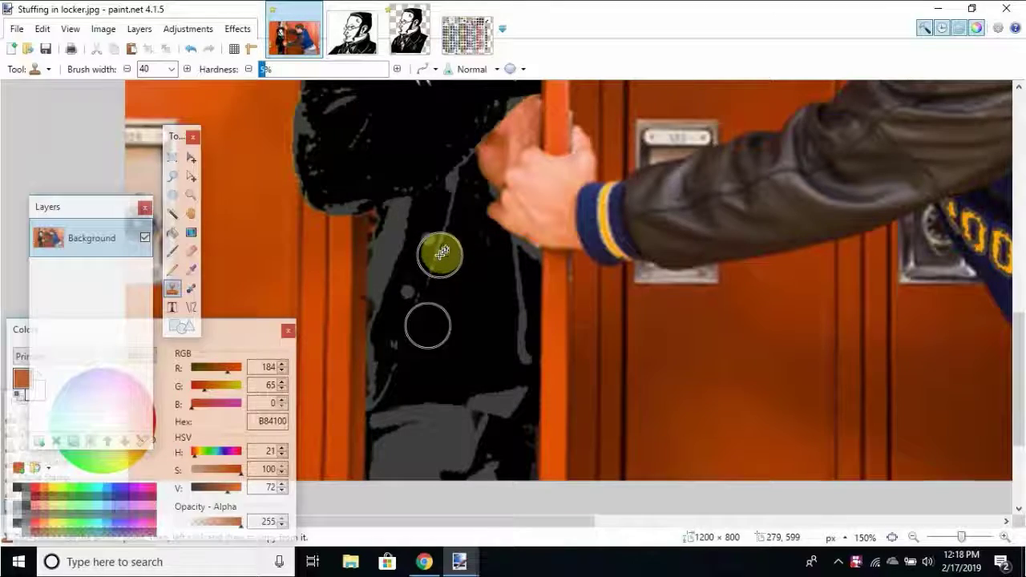
Rotate the whole image 90 degrees counter-clockwise, and undo the rotation.
key("ctrl+h")
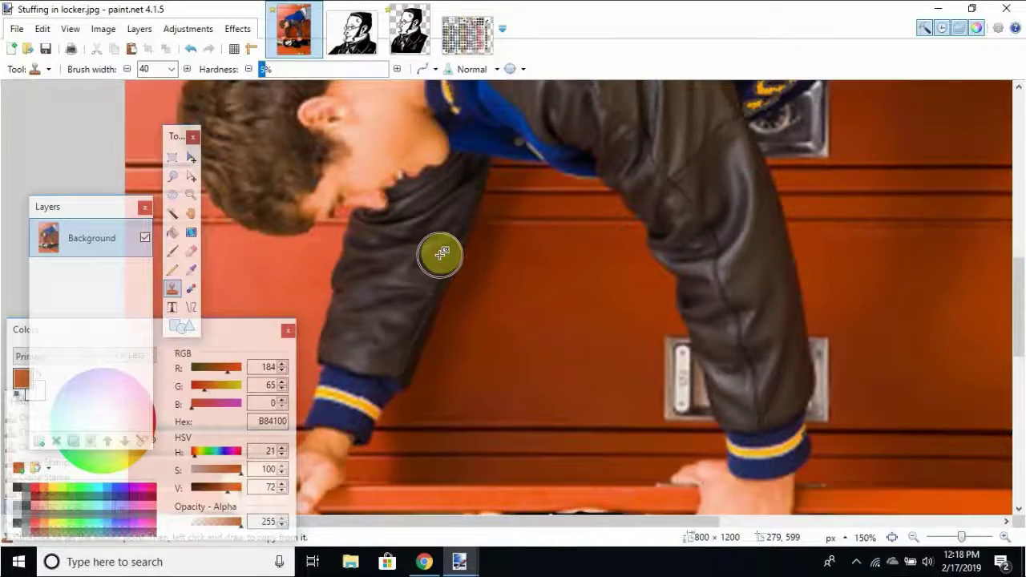
key("ctrl+z")
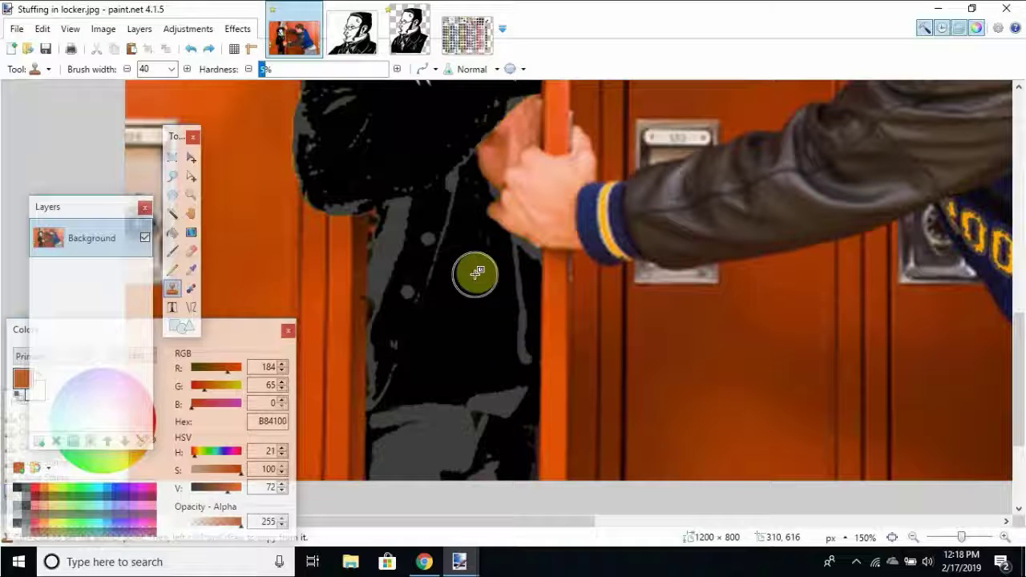
Sample the black coat sleeve and Clone Stamp it over the rear hand showing between the coat and the locker door edge.
mouse_move(1019, 377)
left_mouse_down()
mouse_move(1022, 230)
mouse_move(1021, 334)
left_mouse_up()
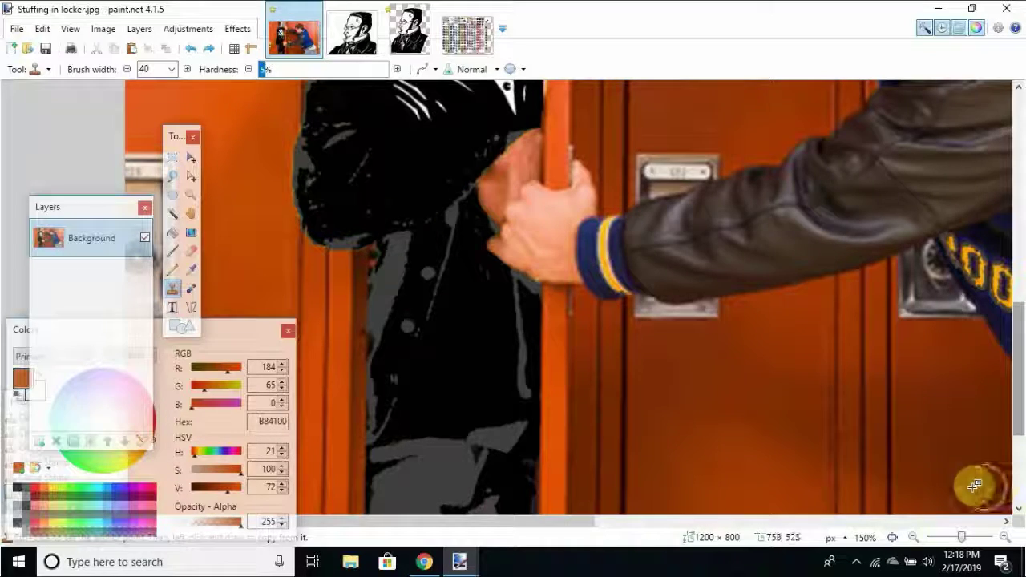
left_click(914, 537)
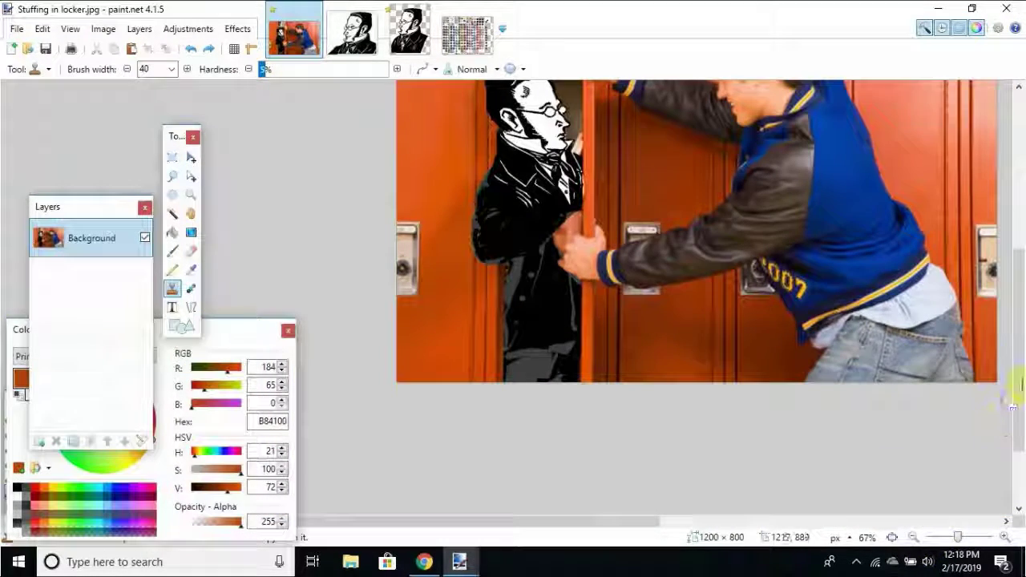
mouse_move(1020, 385)
left_mouse_down()
mouse_move(1019, 304)
mouse_move(1022, 383)
left_mouse_up()
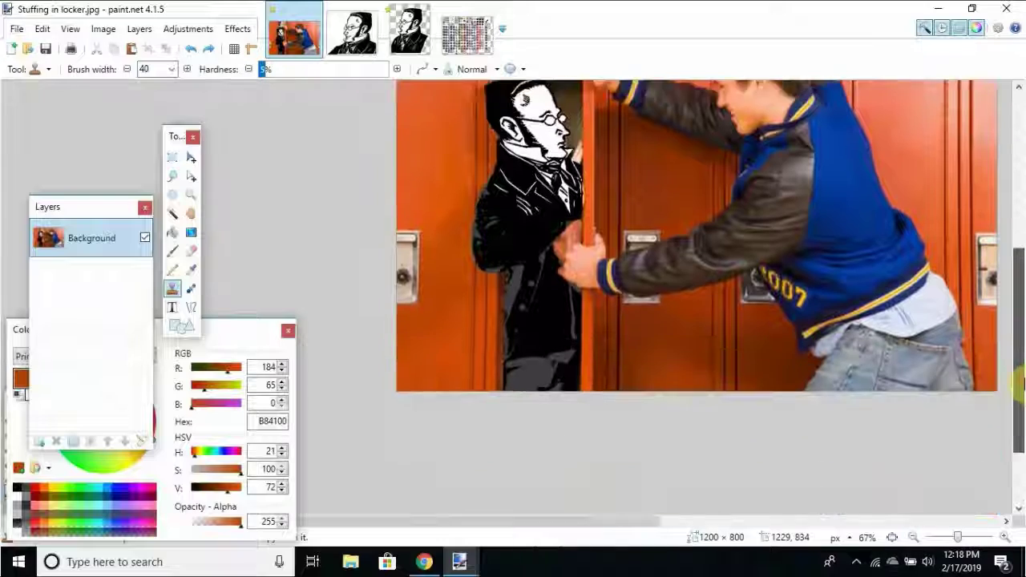
left_click(1007, 537)
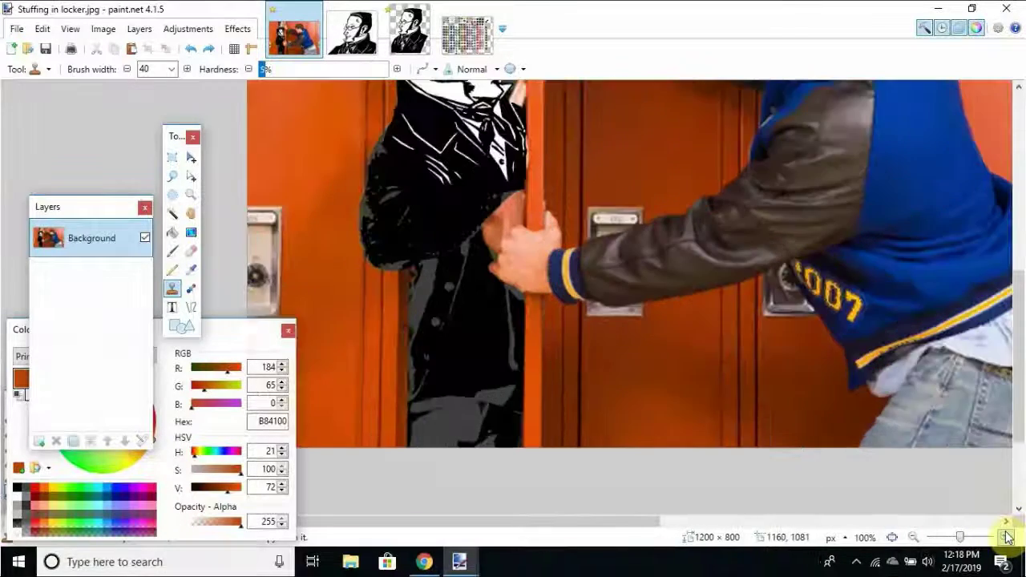
left_click(1007, 537)
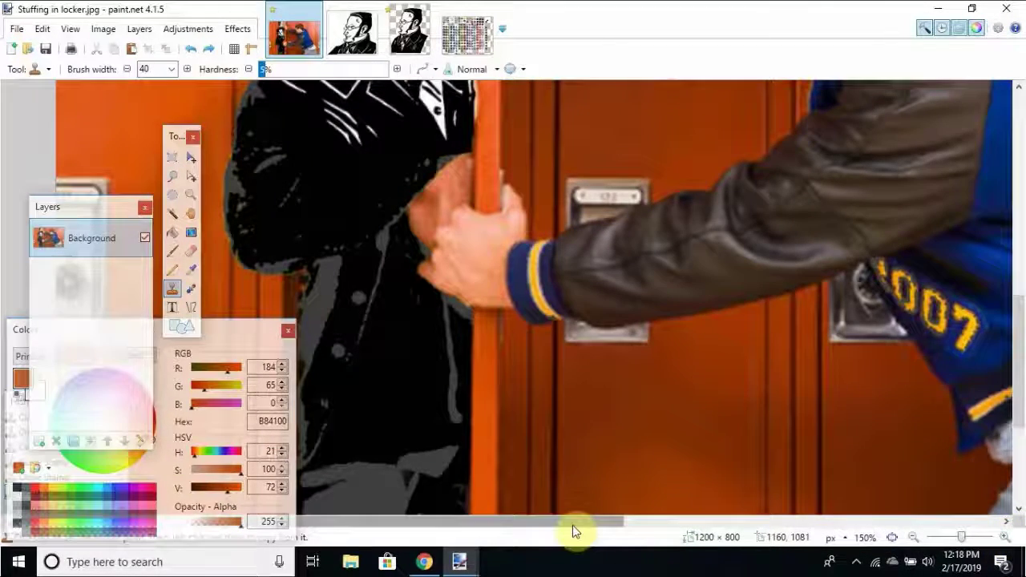
left_click_drag(573, 525, 544, 526)
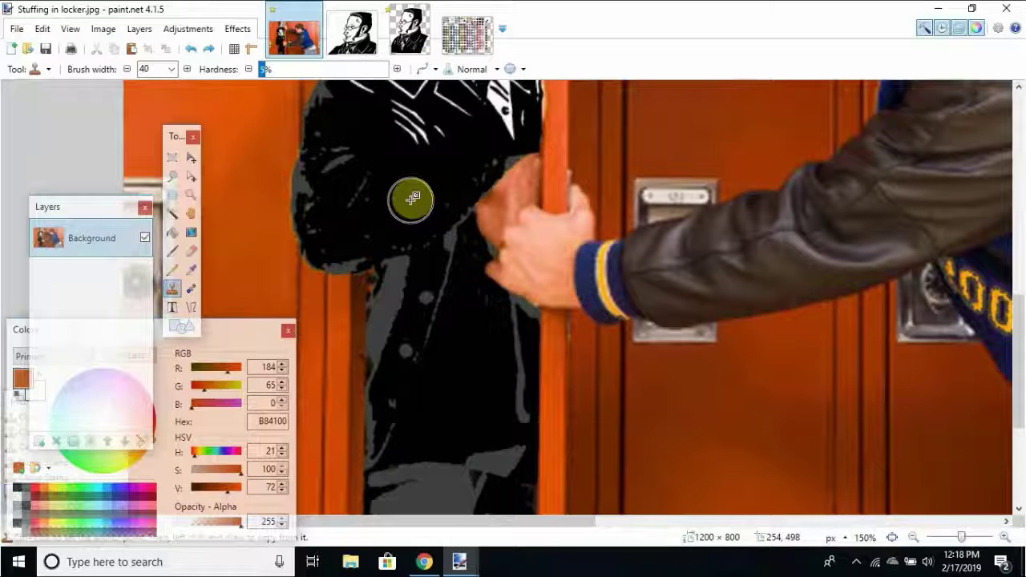
left_click(412, 202)
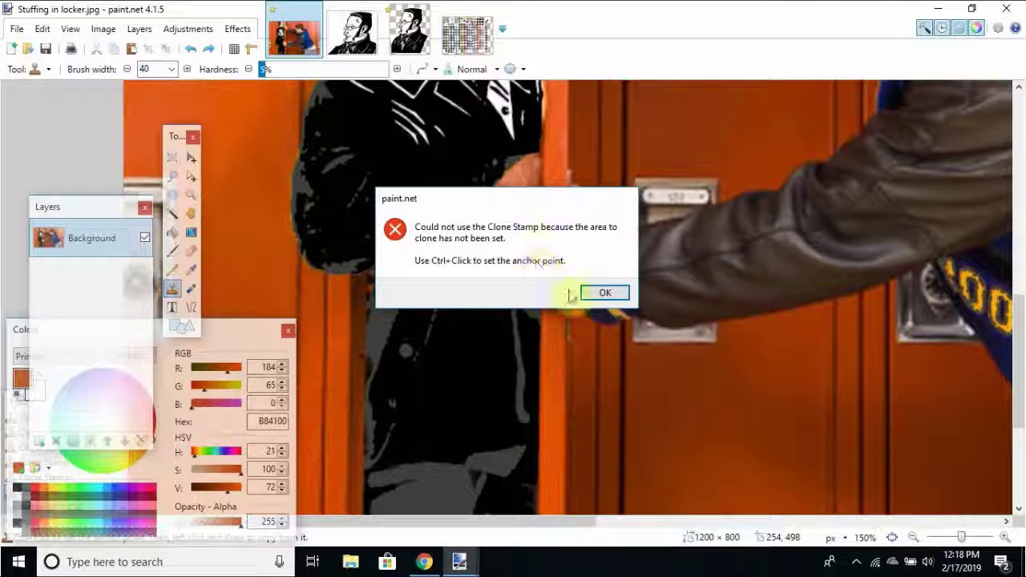
left_click(603, 293)
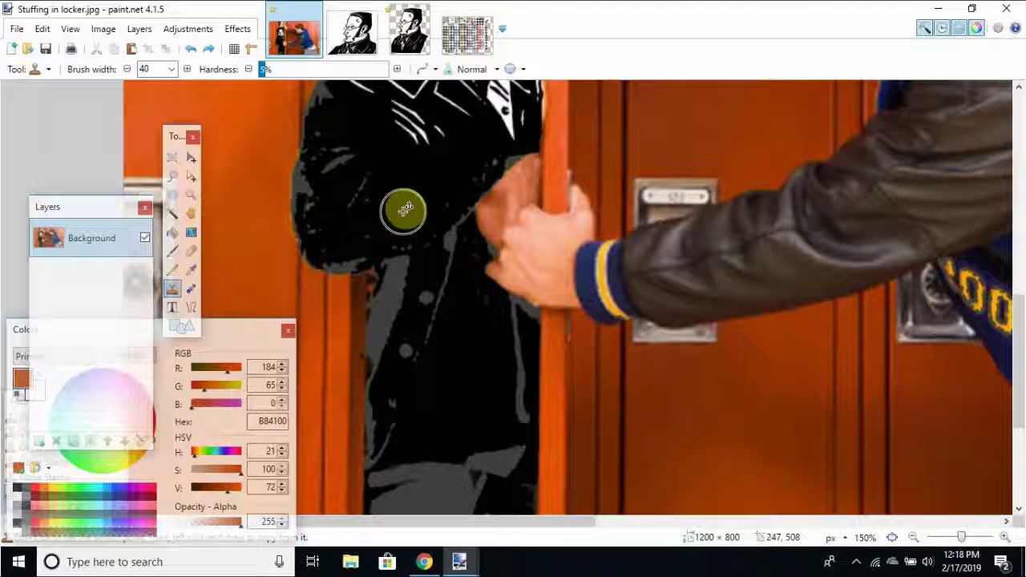
left_click(405, 210, "ctrl")
mouse_move(457, 210)
left_mouse_down()
mouse_move(474, 218)
mouse_move(490, 206)
mouse_move(456, 198)
mouse_move(504, 178)
mouse_move(500, 161)
mouse_move(519, 162)
mouse_move(487, 238)
mouse_move(488, 213)
mouse_move(514, 187)
mouse_move(527, 195)
mouse_move(502, 156)
mouse_move(532, 168)
mouse_move(535, 180)
mouse_move(529, 170)
mouse_move(509, 222)
mouse_move(478, 248)
left_mouse_up()
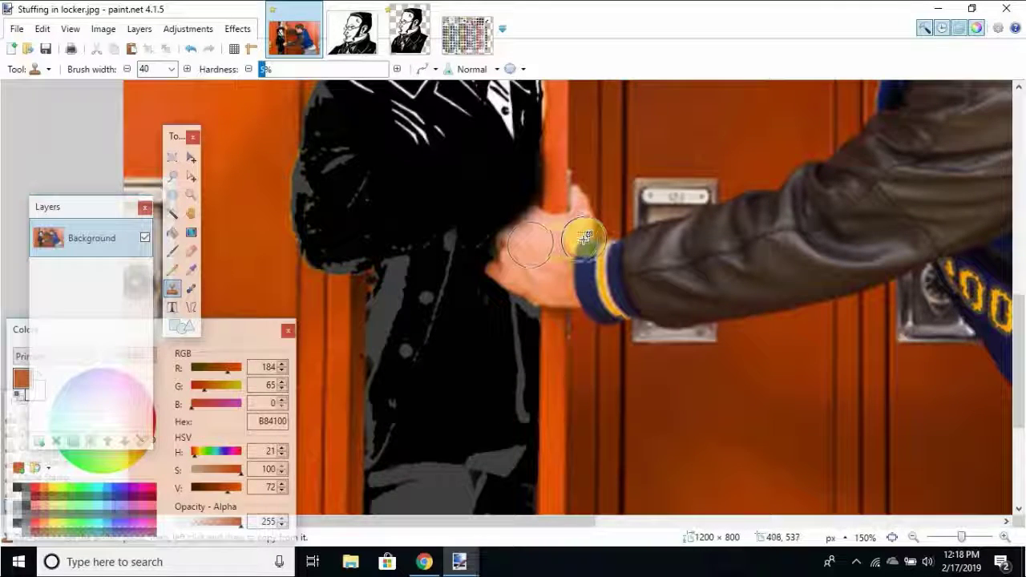
left_click(538, 247)
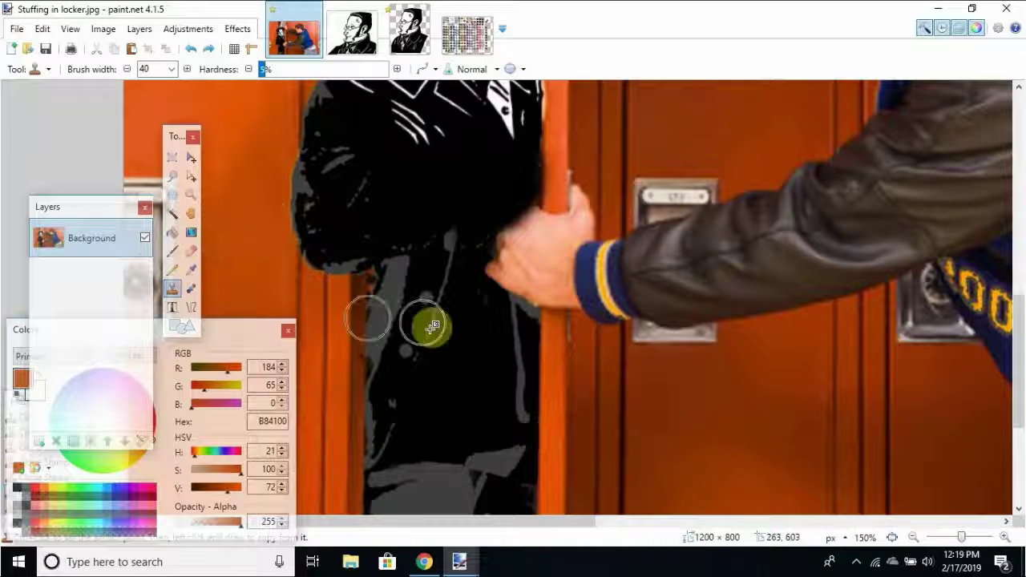
Try cloning black coat over the coat area below the grabbing hand, and undo the stroke.
mouse_move(471, 387)
left_mouse_down()
mouse_move(492, 403)
mouse_move(521, 276)
mouse_move(569, 227)
mouse_move(558, 264)
mouse_move(525, 236)
mouse_move(525, 247)
mouse_move(527, 229)
mouse_move(525, 327)
mouse_move(527, 300)
left_mouse_up()
key("ctrl+z")
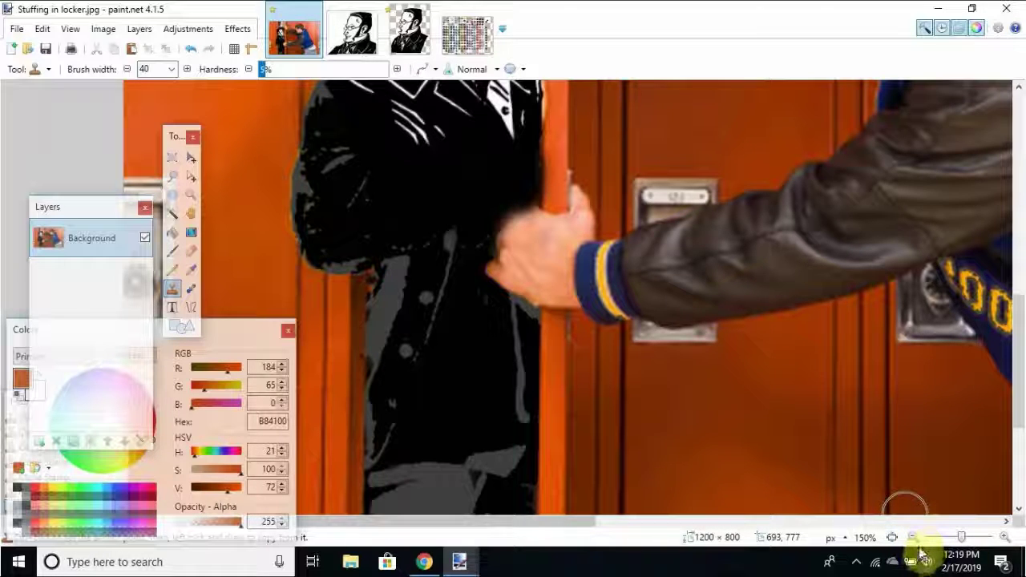
Examine the whole locker picture for how well the pasted portrait blends in, dismissing the Xbox notification.
left_click_drag(920, 548, 928, 542)
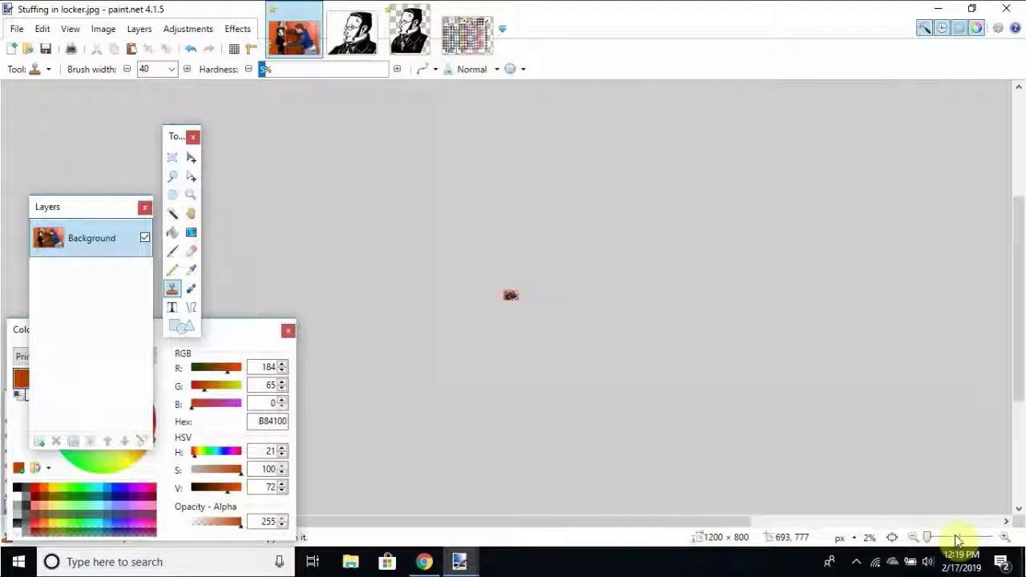
left_click(1009, 538)
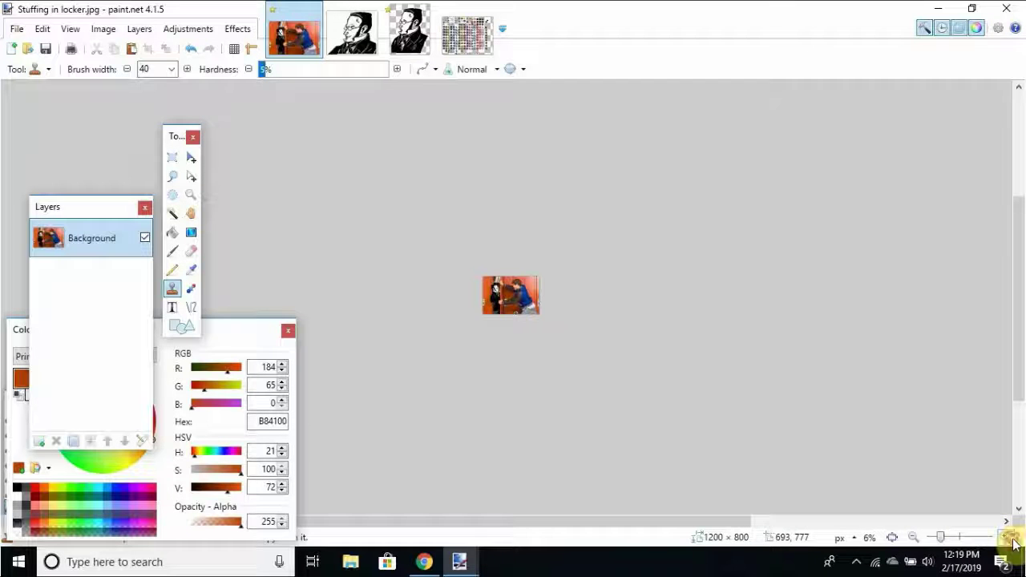
left_click(1008, 538)
left_click(1009, 538)
left_click(1009, 538)
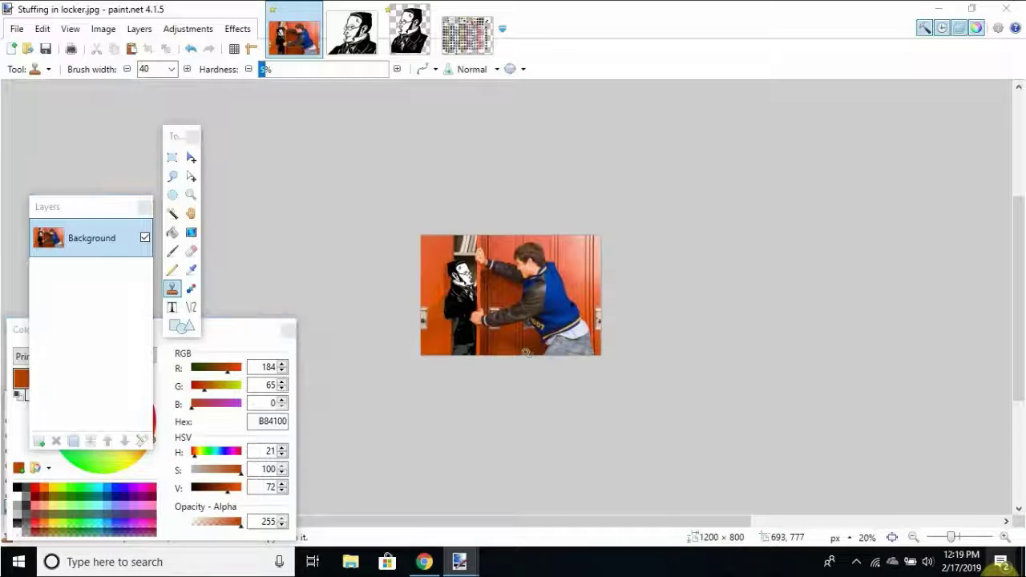
left_click(1002, 562)
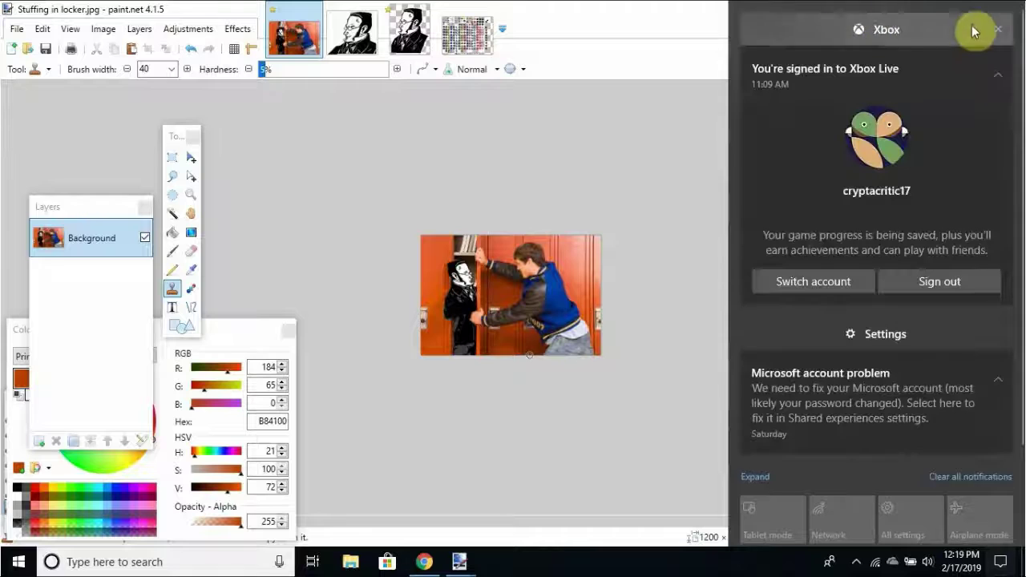
left_click(991, 25)
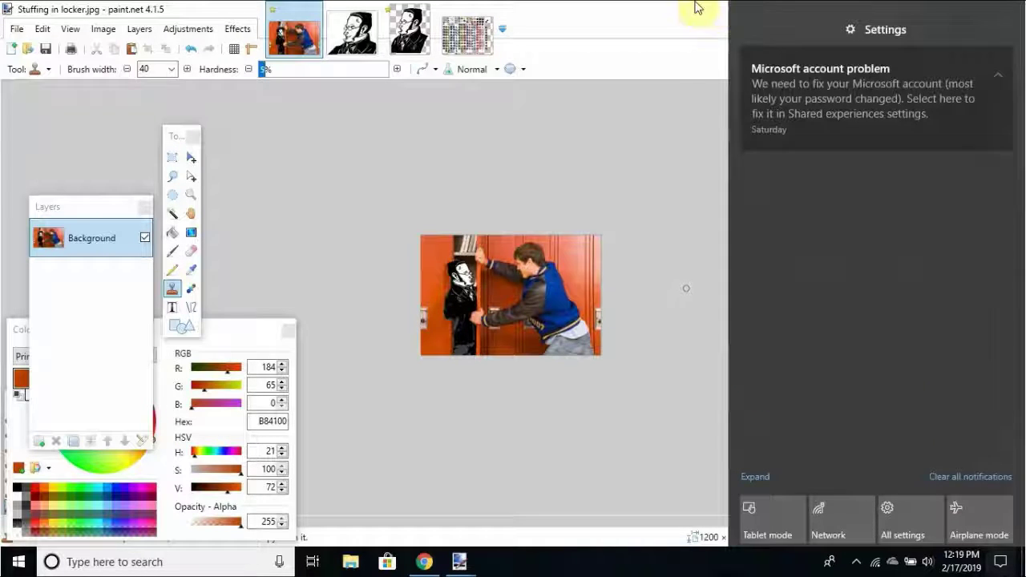
left_click(673, 61)
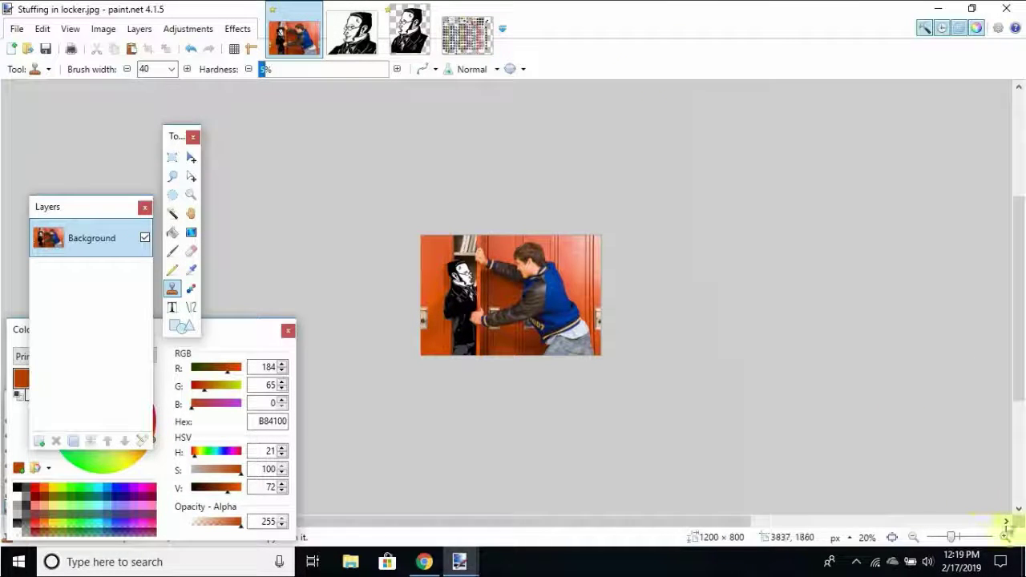
left_click(1006, 538)
left_click(1005, 537)
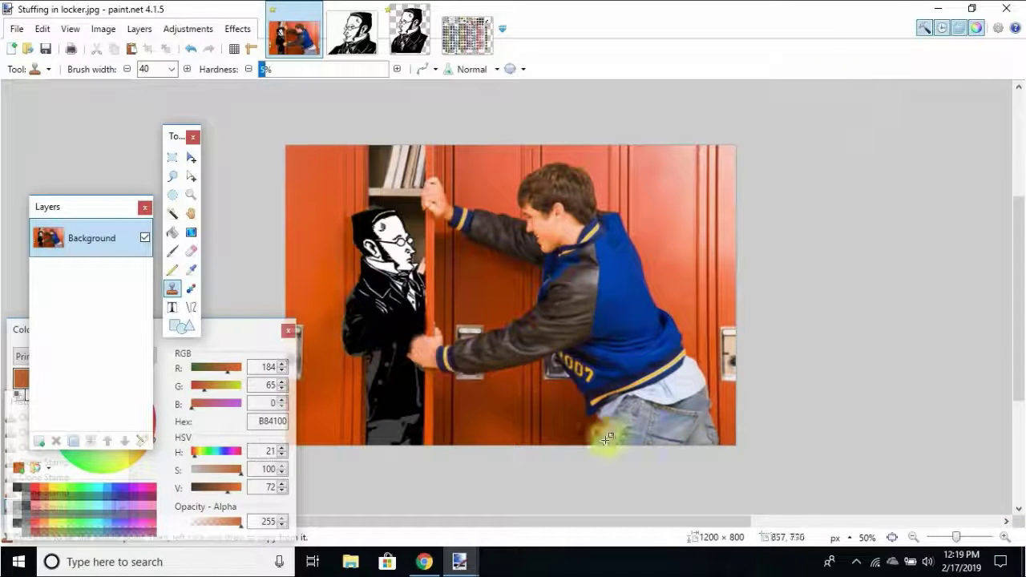
Set the Clone Stamp hardness to 24% and clone plain black coat over the area beside the grabbing hand.
left_click(429, 343, "ctrl")
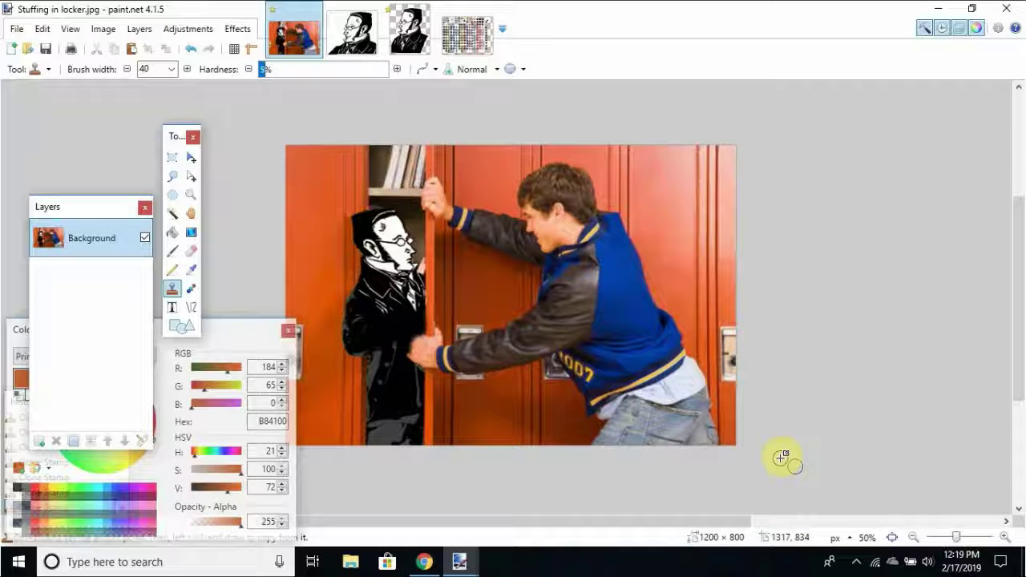
left_click(1004, 538)
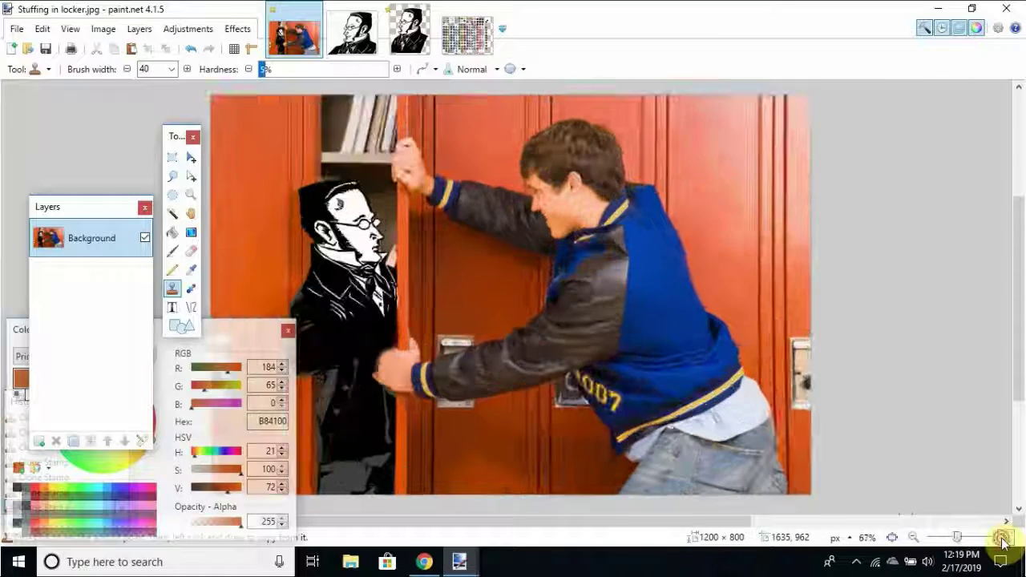
left_click(1005, 537)
left_click(1005, 537)
left_click(1005, 537)
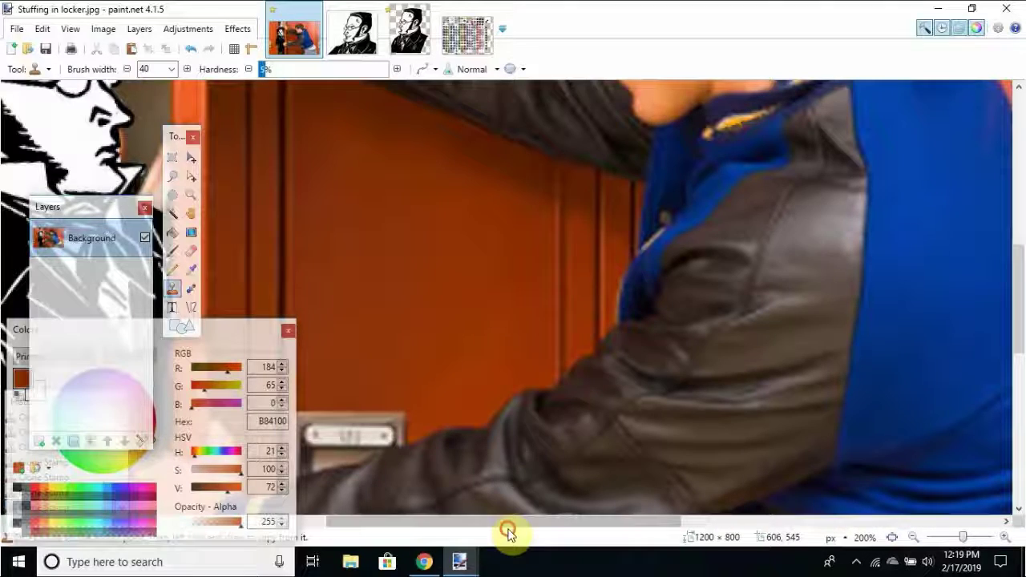
left_click_drag(474, 523, 343, 513)
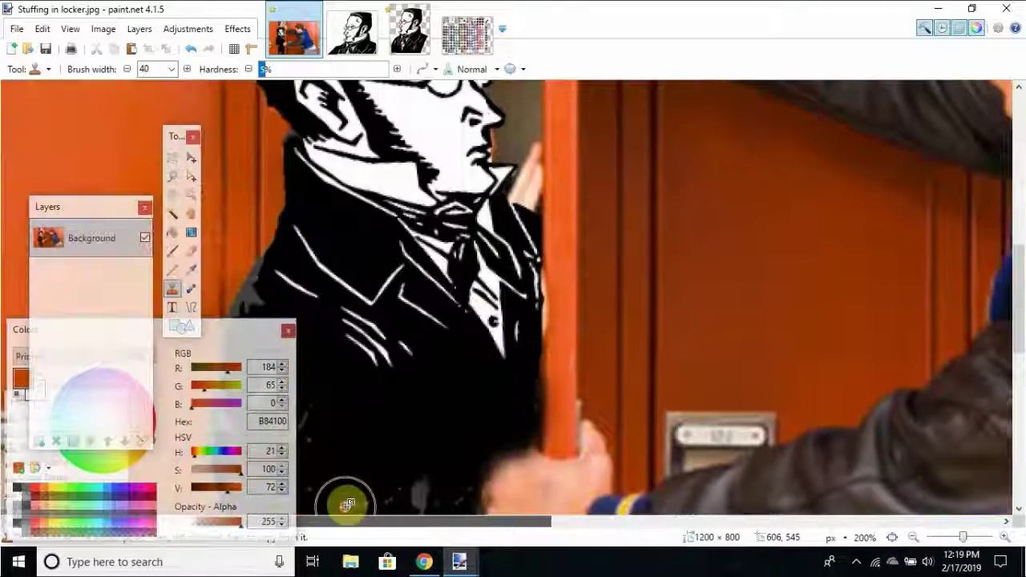
left_click_drag(1018, 289, 1019, 341)
mouse_move(449, 352)
left_mouse_down()
mouse_move(518, 224)
mouse_move(335, 151)
mouse_move(484, 203)
left_mouse_up()
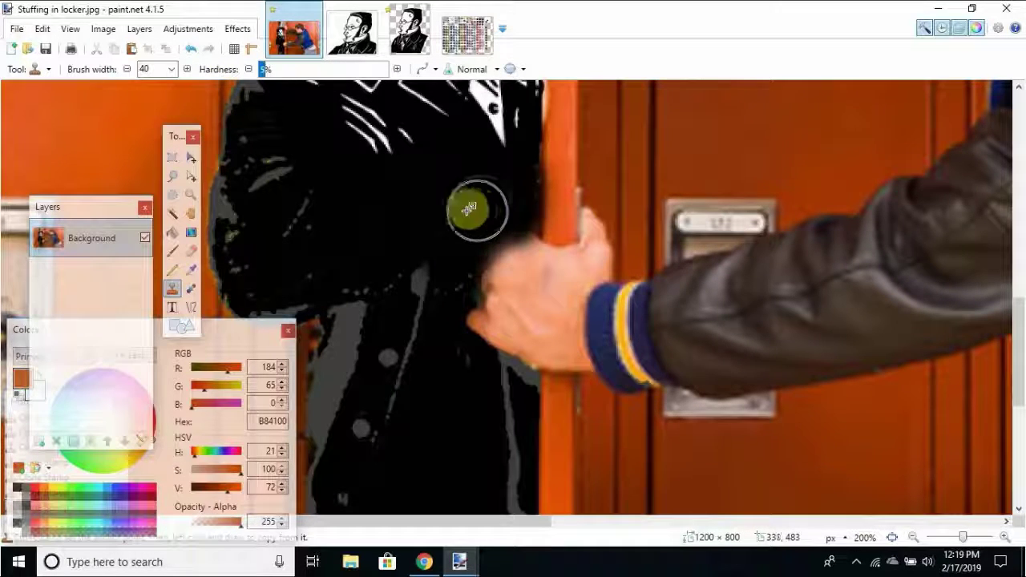
mouse_move(513, 223)
left_mouse_down()
mouse_move(507, 216)
mouse_move(465, 248)
mouse_move(513, 204)
mouse_move(454, 272)
mouse_move(449, 295)
mouse_move(451, 284)
left_mouse_up()
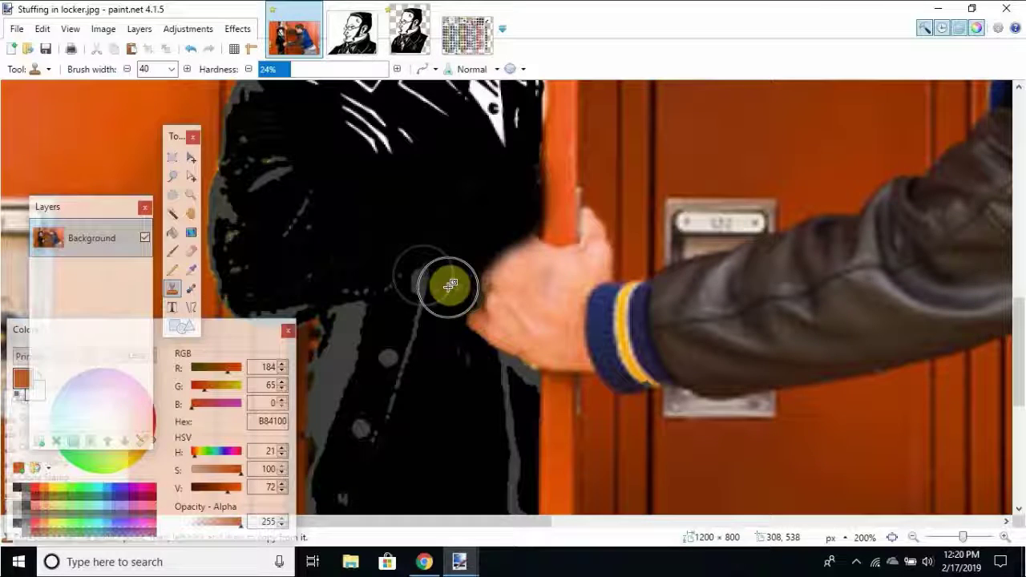
Reduce the Clone Stamp brush width to 20 and clone dark locker interior over the grey fringe above the portrait's hair.
left_click(914, 538)
left_click(913, 538)
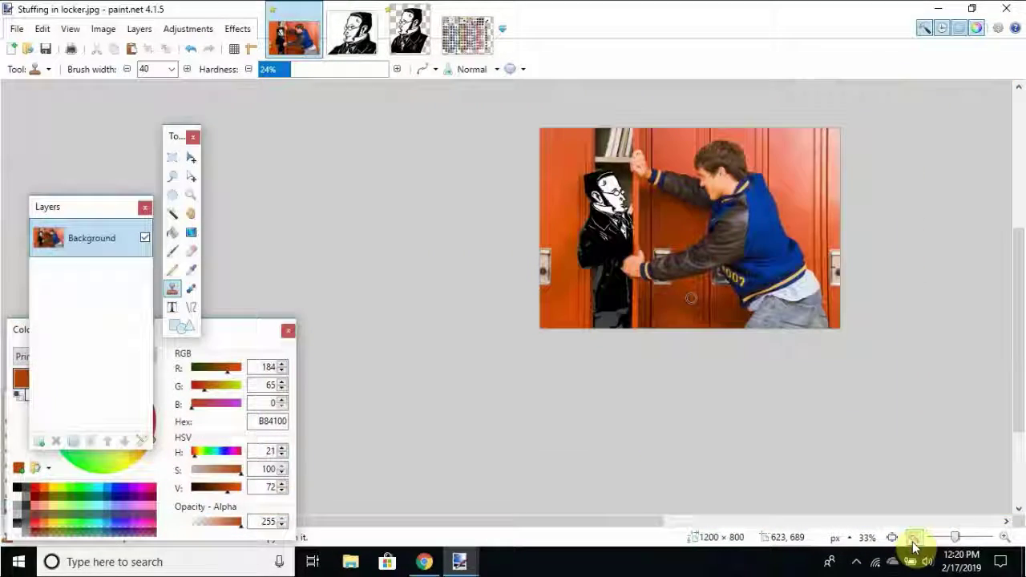
left_click(1002, 537)
left_click(1003, 536)
scroll(1023, 353, "up", 3)
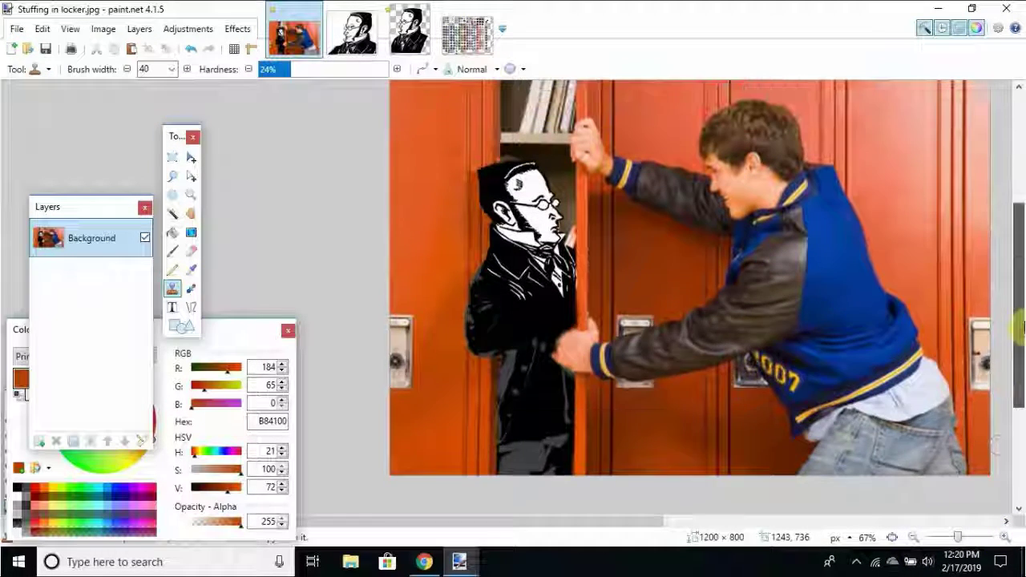
left_click(1005, 537)
left_click(1005, 536)
left_click(1005, 536)
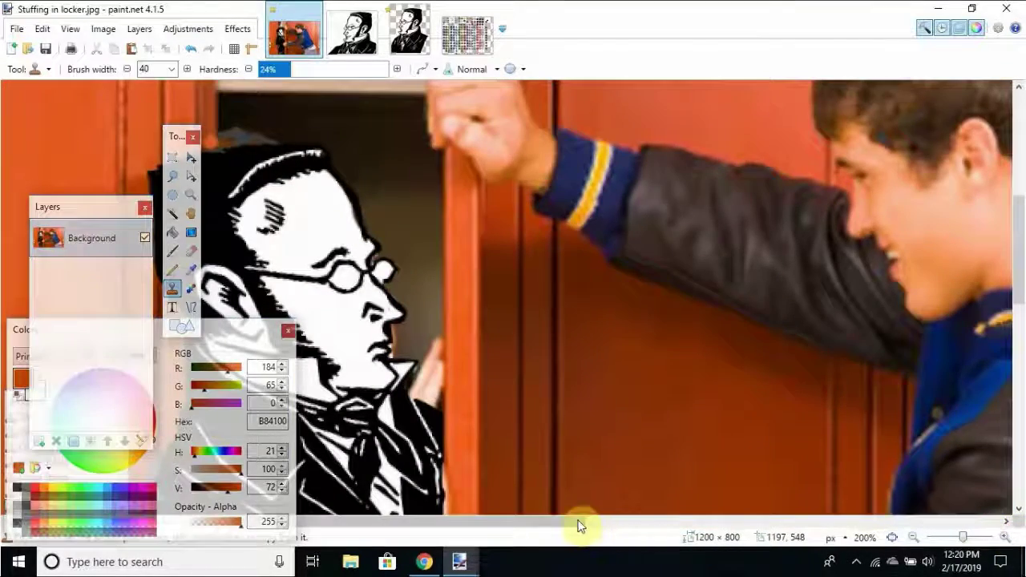
left_click_drag(549, 525, 493, 525)
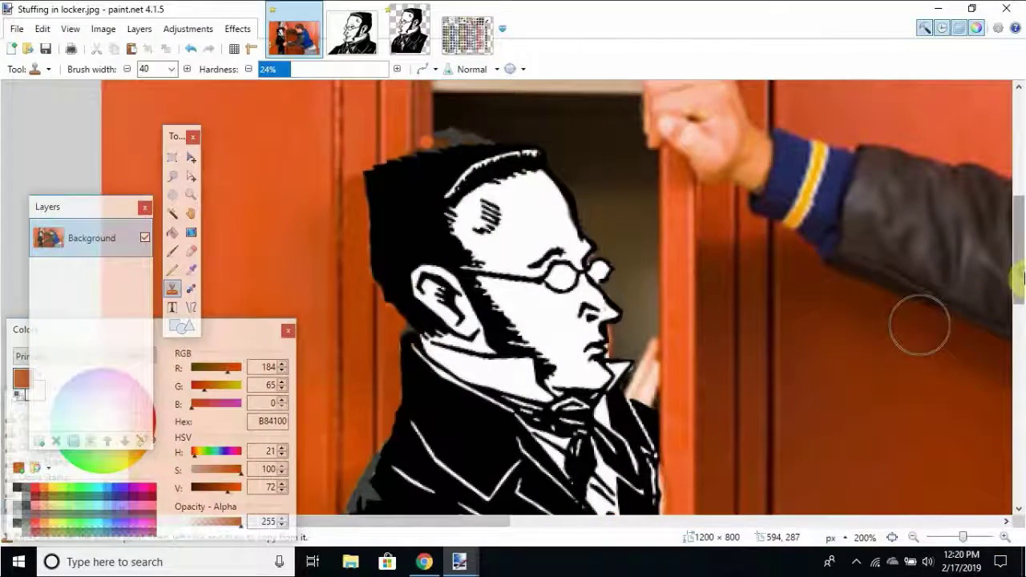
scroll(920, 408, "up", 2)
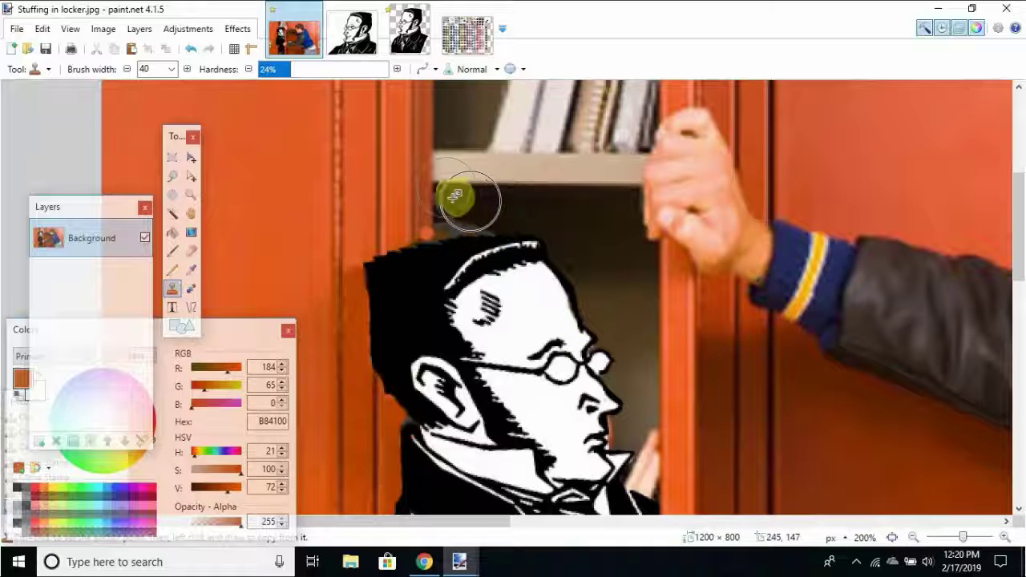
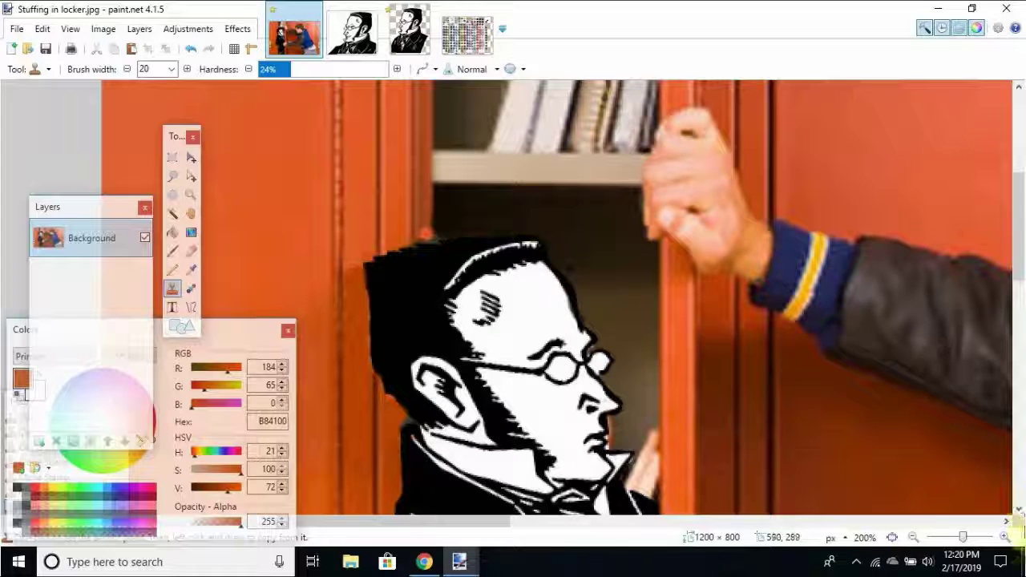
left_click(913, 537)
left_click(914, 538)
left_click(913, 537)
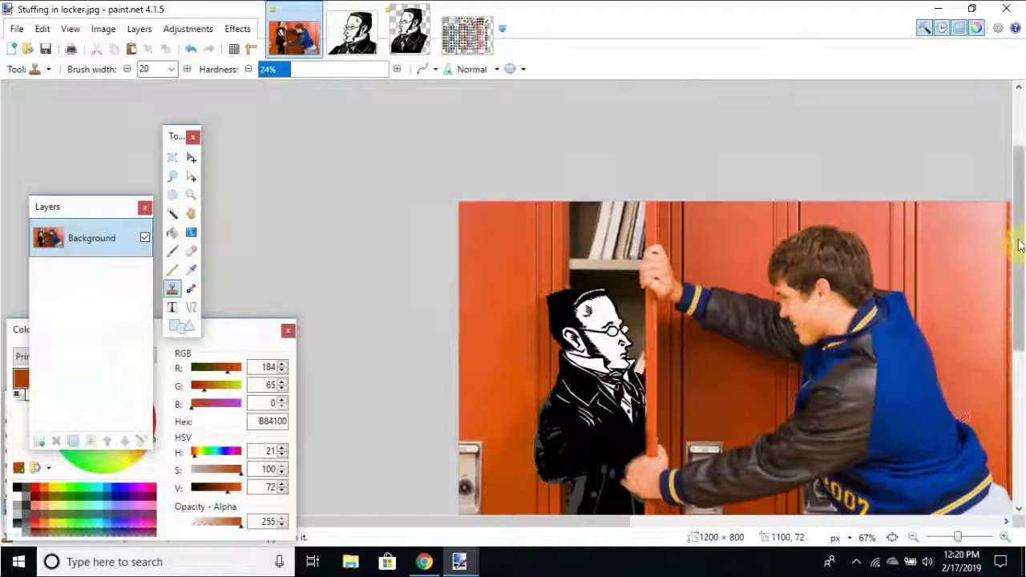
left_click_drag(1020, 245, 1023, 280)
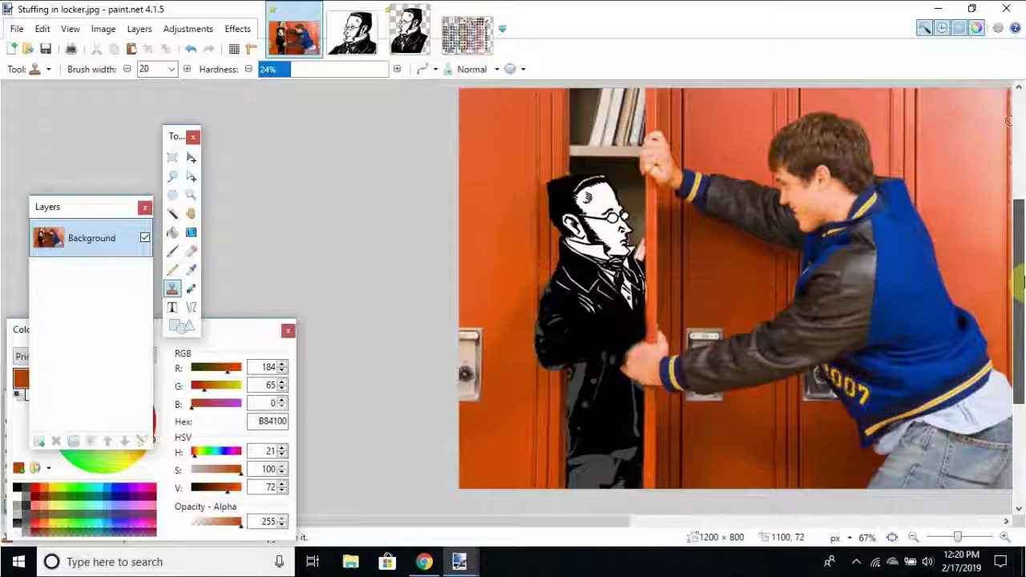
left_click(140, 31)
left_click(150, 46)
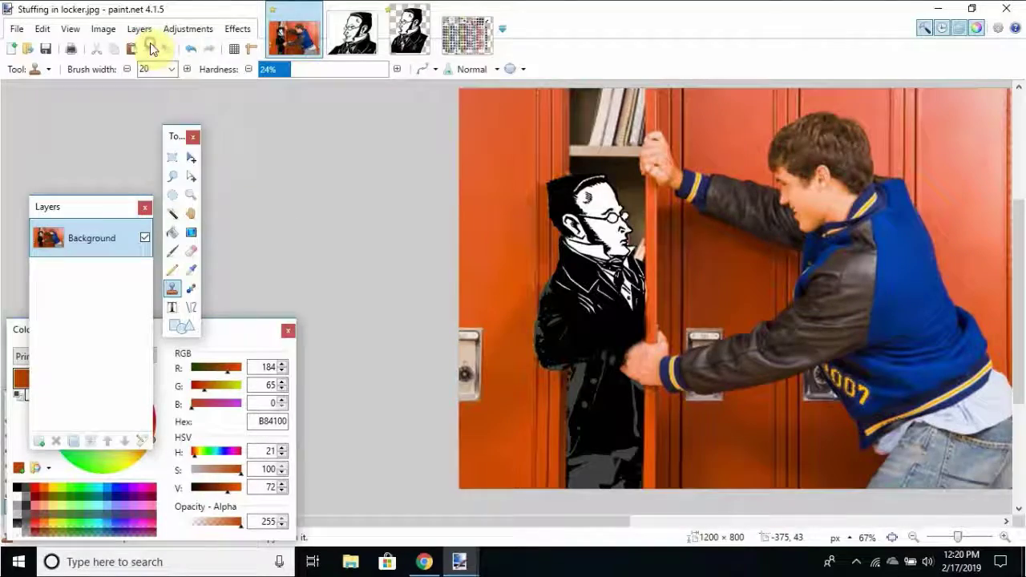
Switch to the AnarchoBalls2019.png sheet and locate the outermost column of half black, half salmon-red balls.
left_click(467, 33)
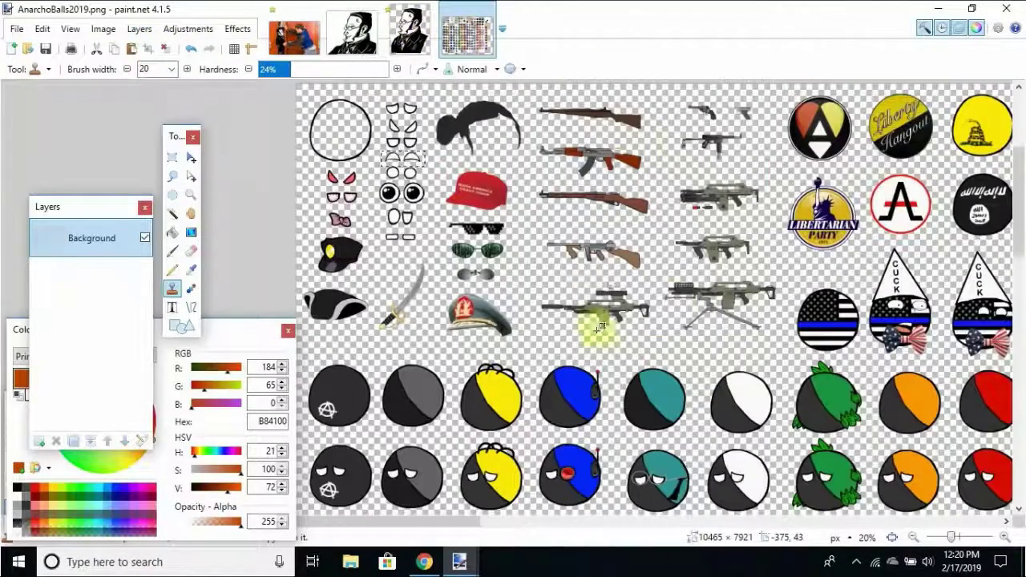
left_click(914, 537)
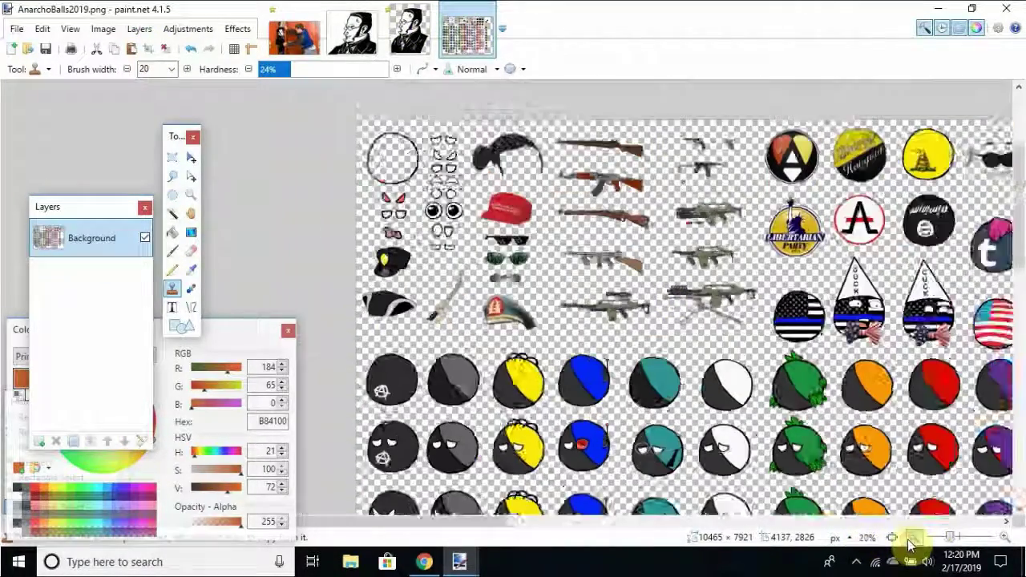
left_click(913, 537)
left_click_drag(426, 522, 745, 517)
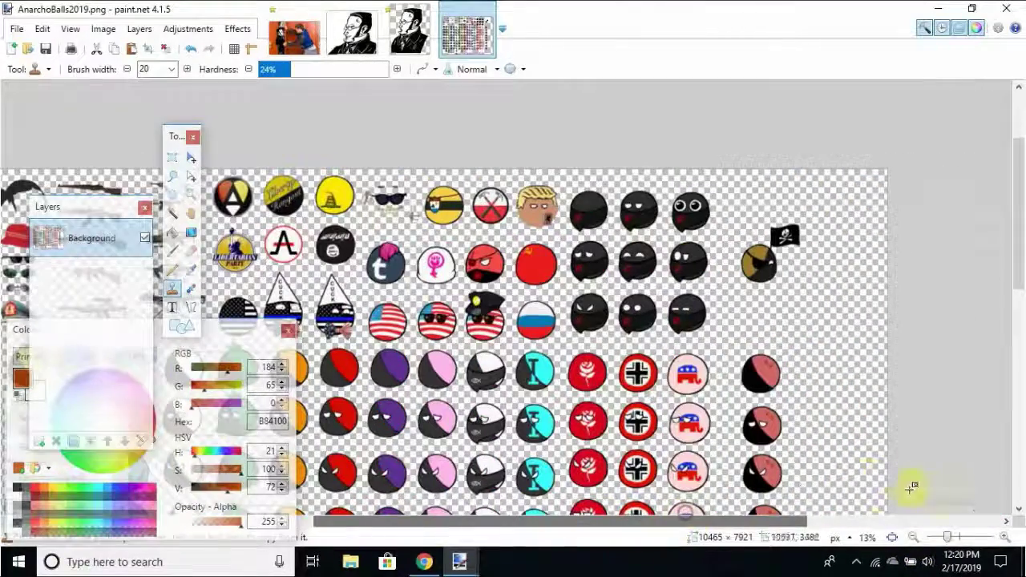
left_click(1006, 538)
left_click_drag(1018, 210, 1017, 278)
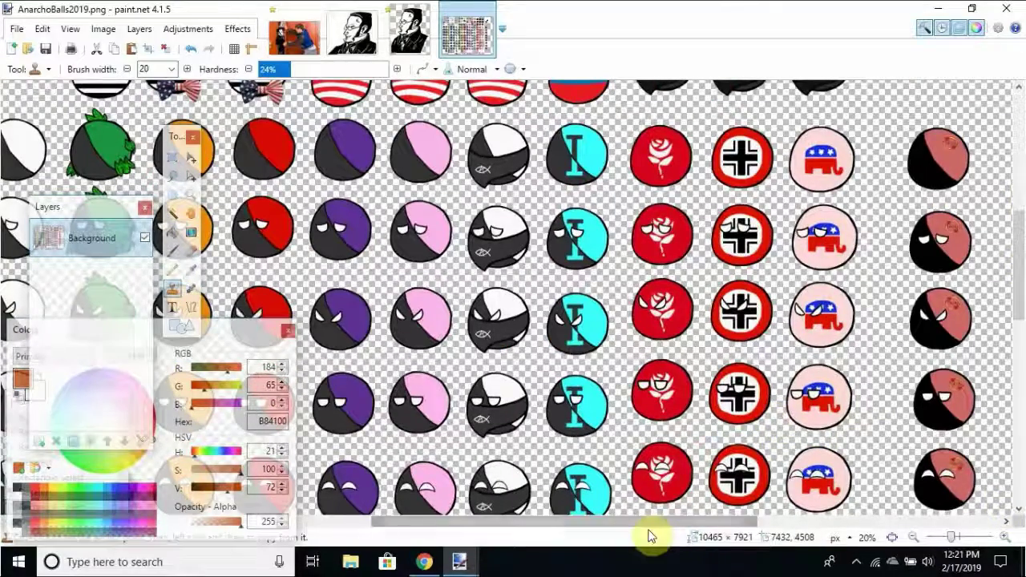
left_click_drag(649, 530, 748, 492)
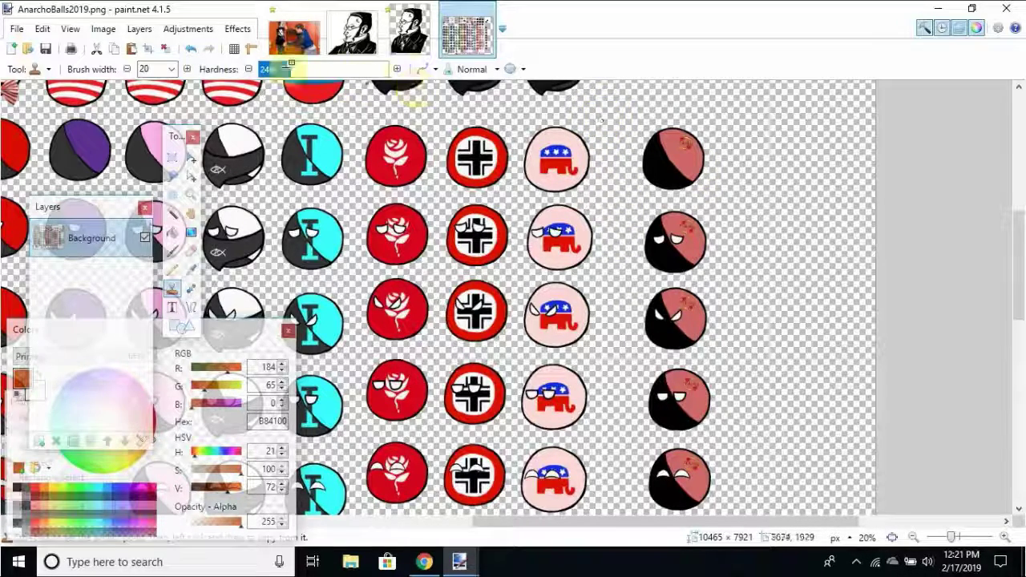
left_click(138, 30)
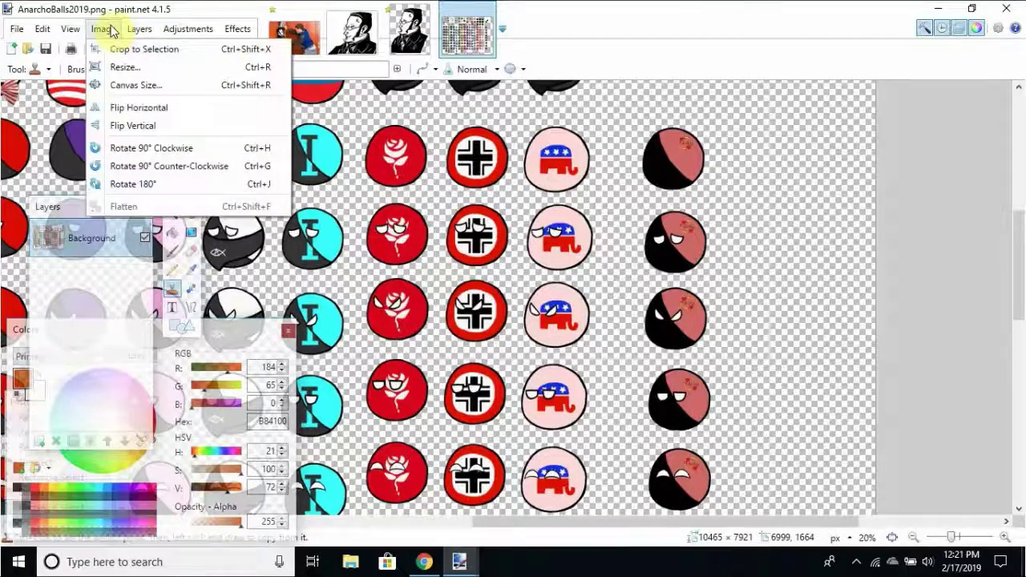
left_click(104, 30)
left_click(111, 32)
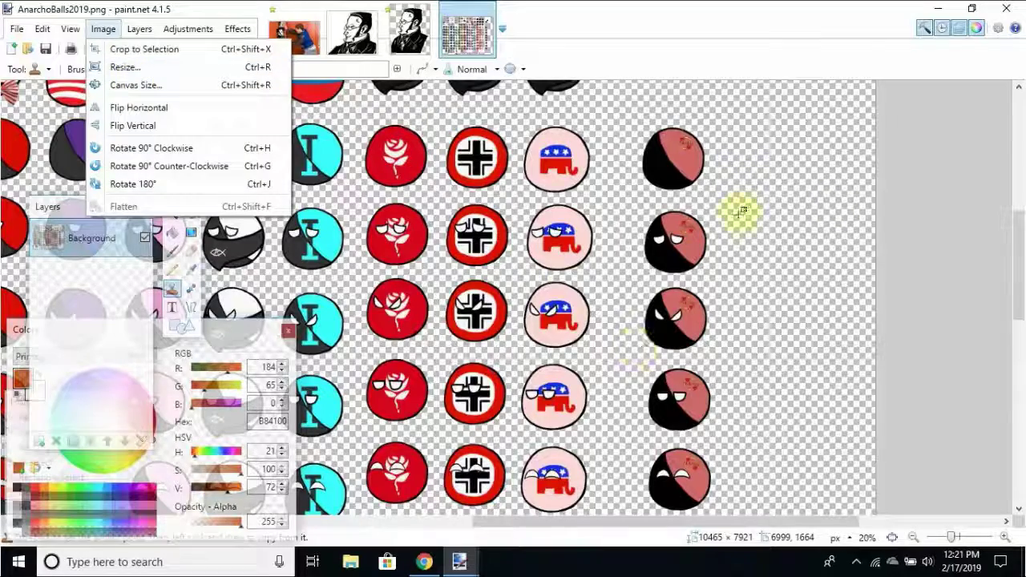
left_click(152, 85)
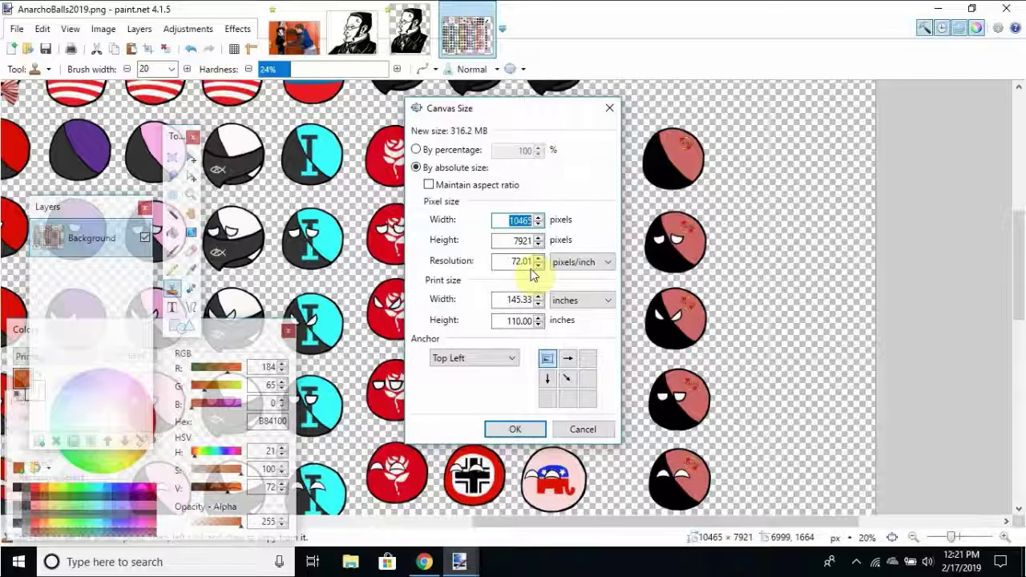
left_click(610, 107)
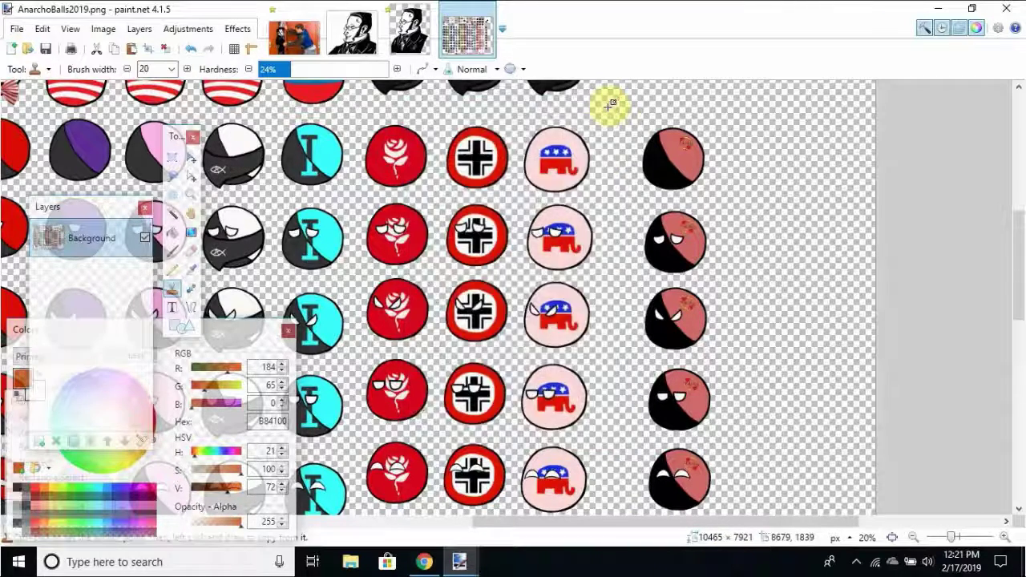
Select the half black, half salmon-red ball with arched happy eyes using Rectangle Select, and return to the Stuffing in locker.jpg image.
left_click(173, 157)
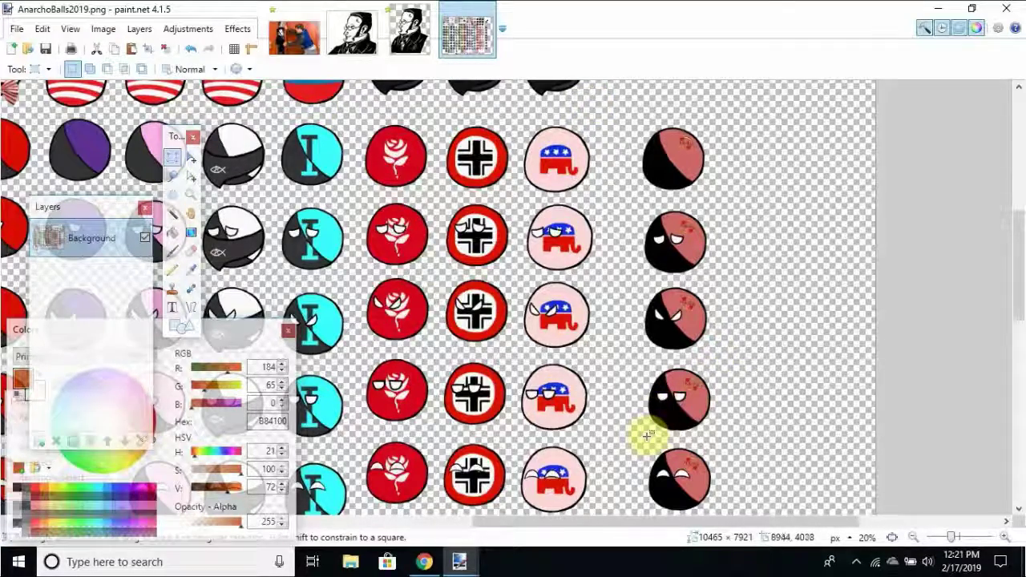
left_click_drag(1019, 265, 1019, 309)
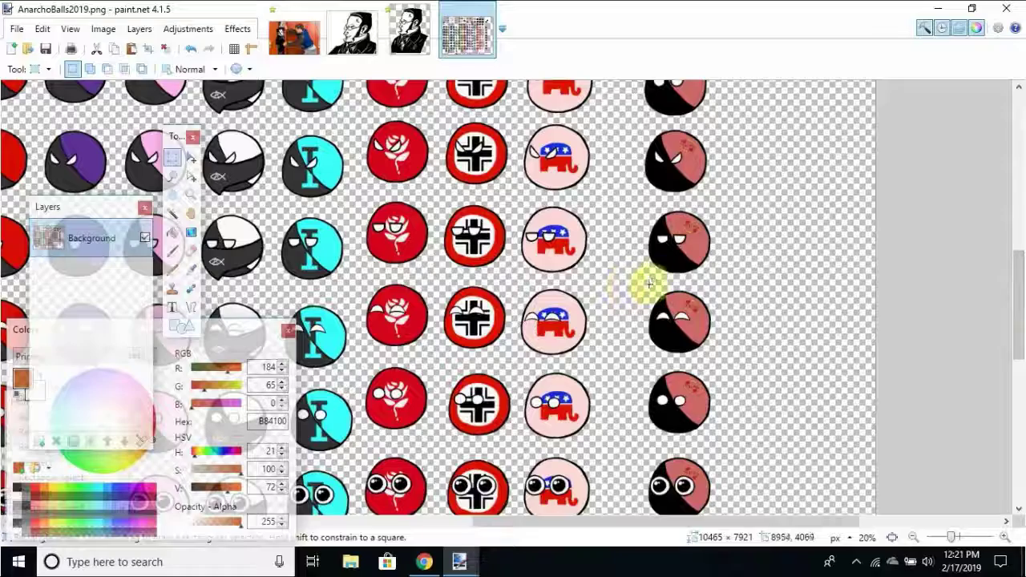
left_click_drag(643, 284, 771, 366)
left_click(303, 34)
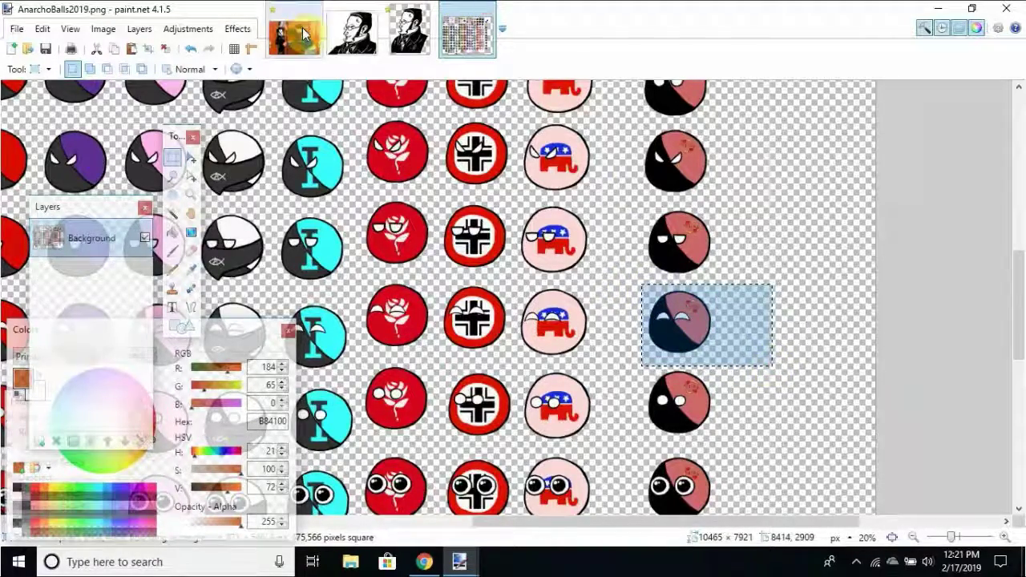
Add a new layer above the locker photo and paste the copied black-and-salmon ball onto it.
key("ctrl+shift+n")
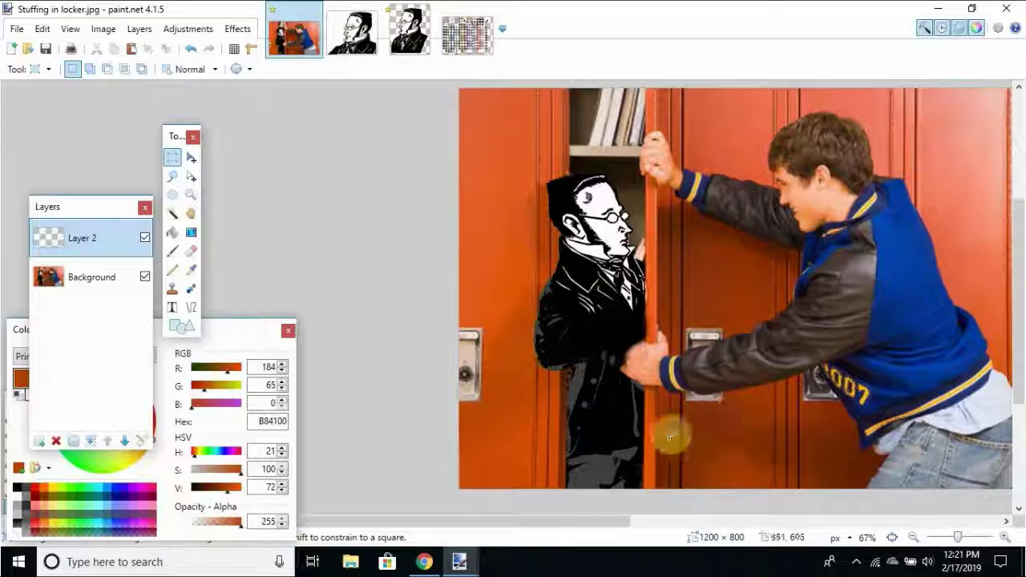
left_click(612, 521)
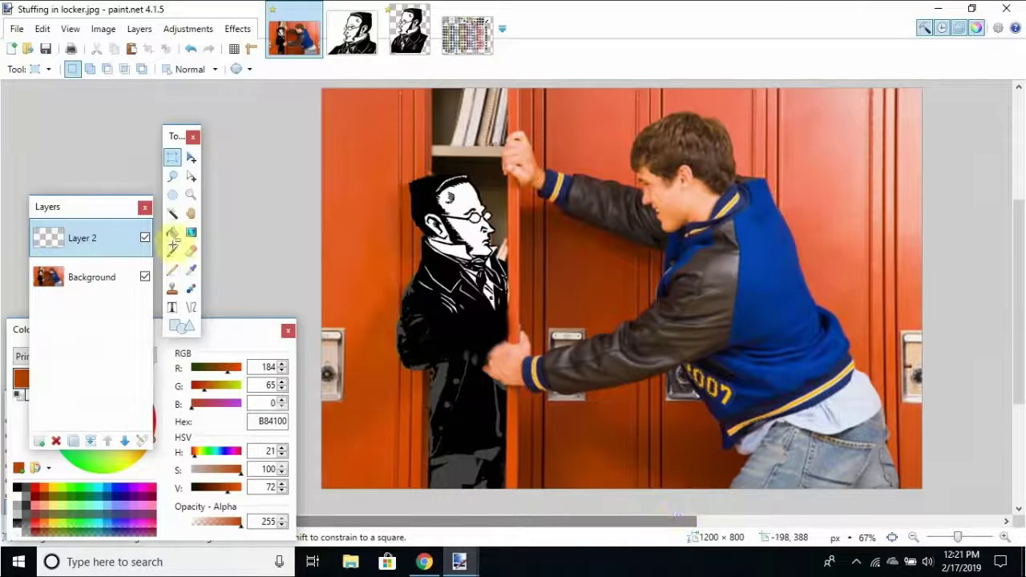
key("m")
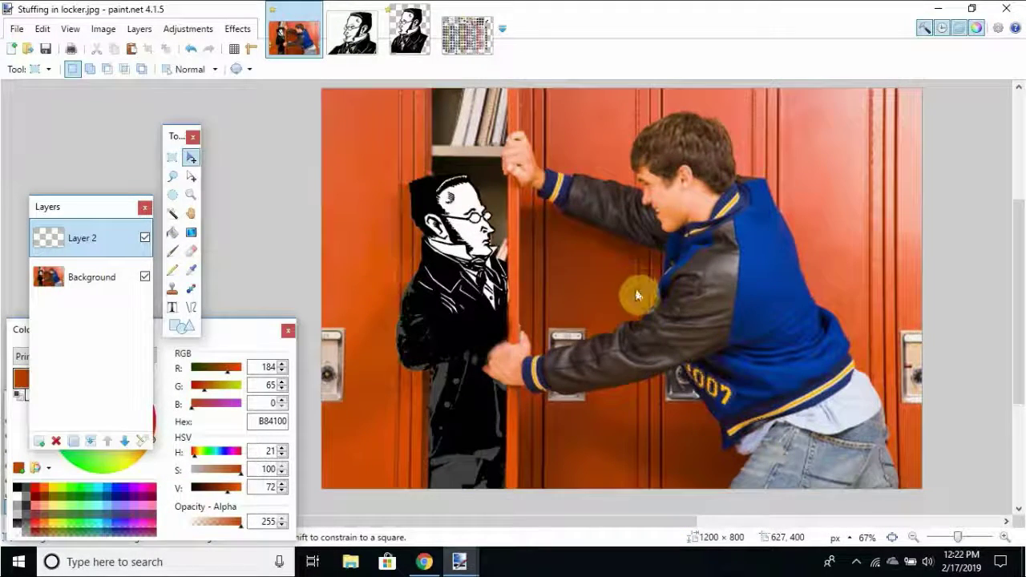
key("ctrl+v")
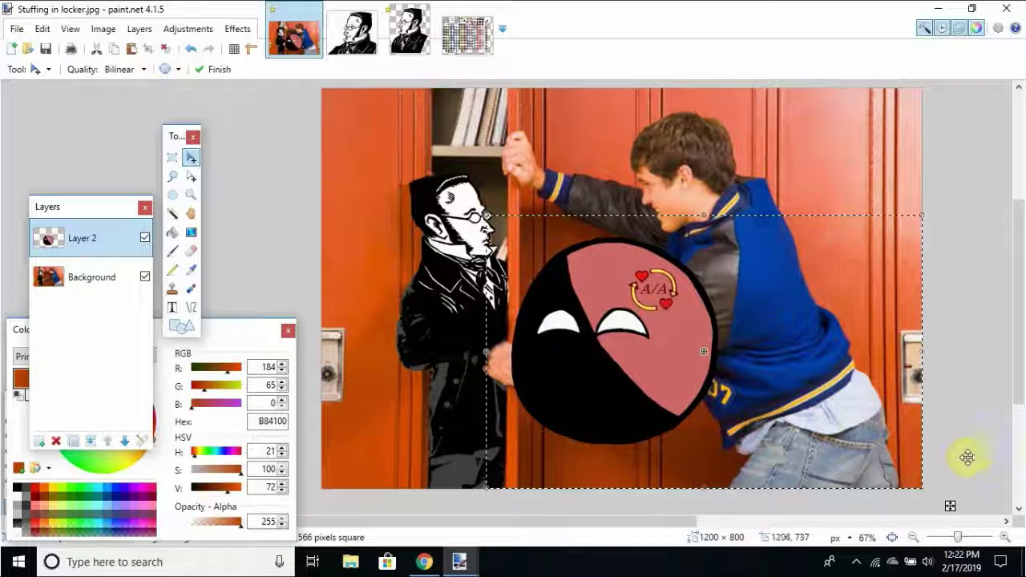
Scale the pasted ball down to head size, place it over the jacketed man's head, and deselect it.
left_click_drag(918, 485, 756, 393)
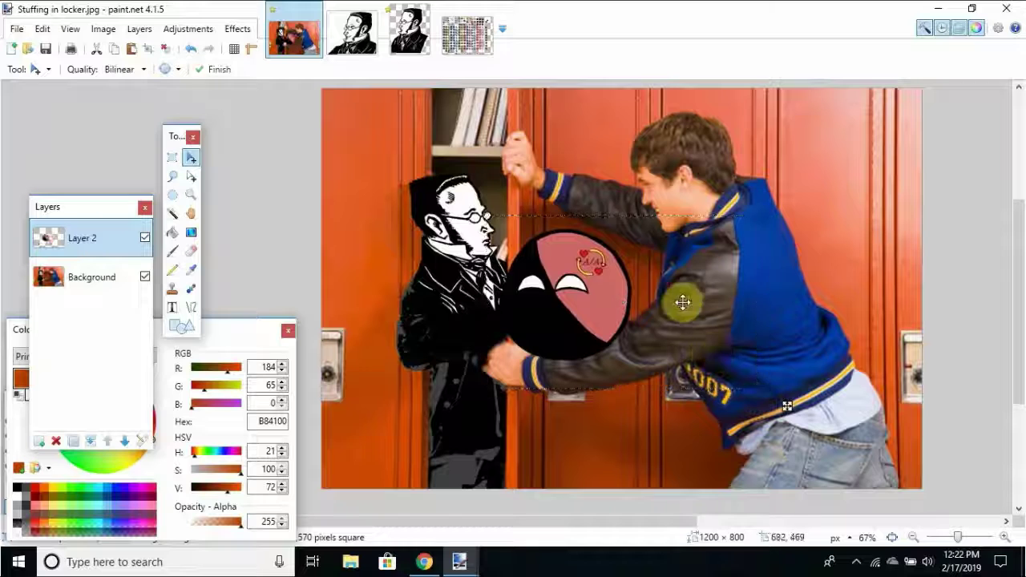
left_click_drag(682, 301, 789, 200)
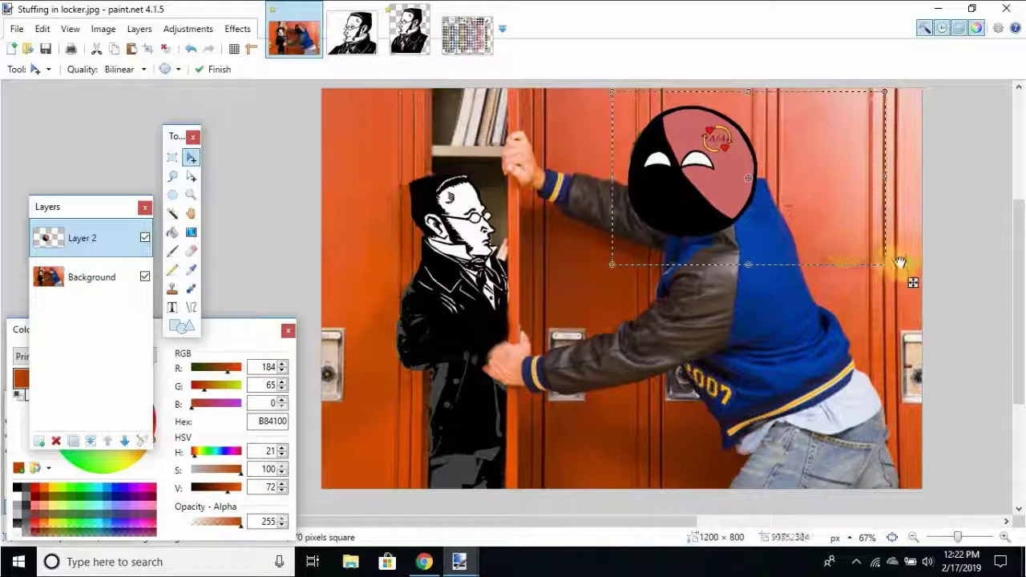
left_click_drag(898, 259, 874, 252)
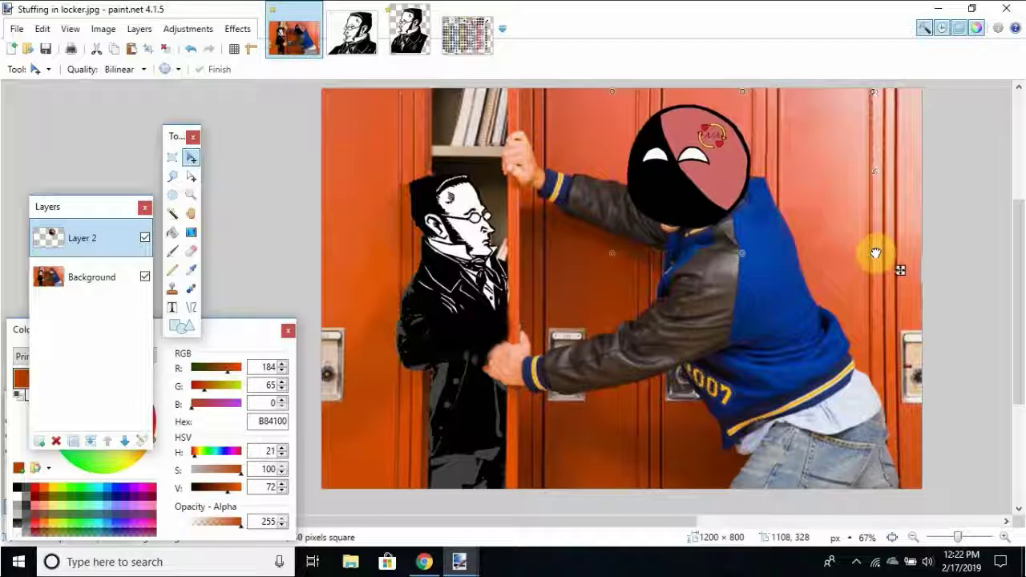
left_click_drag(741, 211, 735, 217)
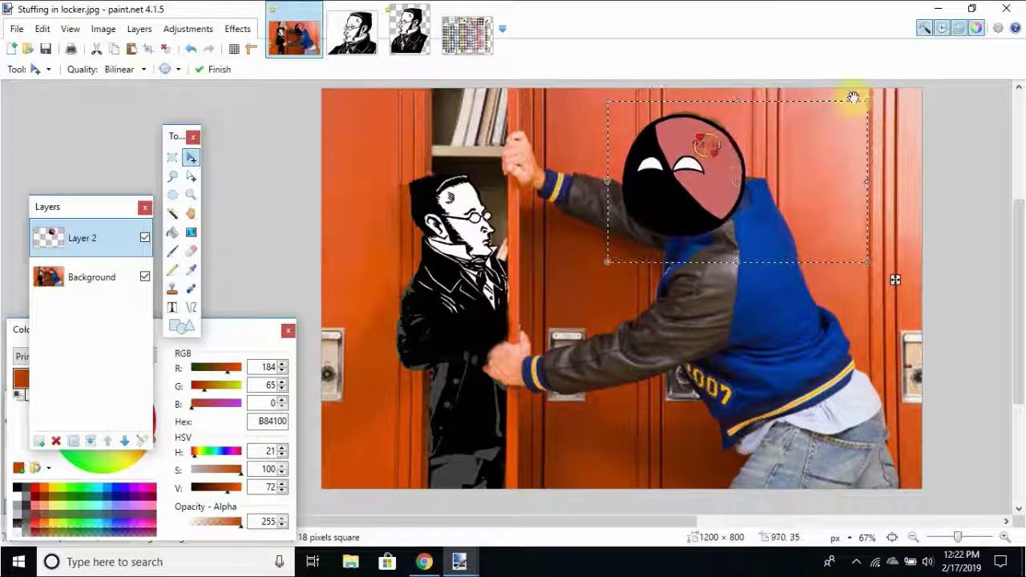
left_click_drag(866, 98, 875, 89)
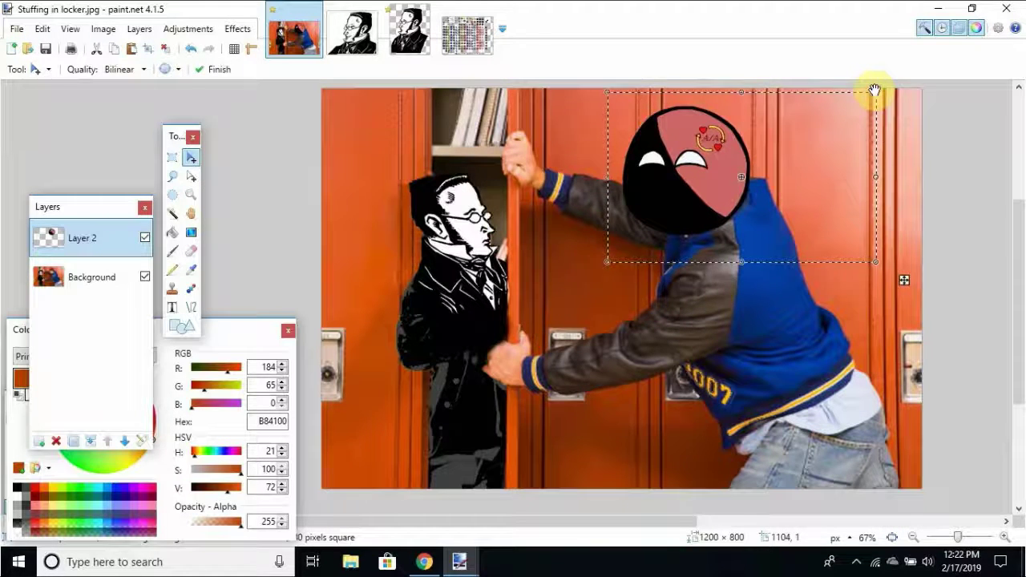
key("ctrl+d")
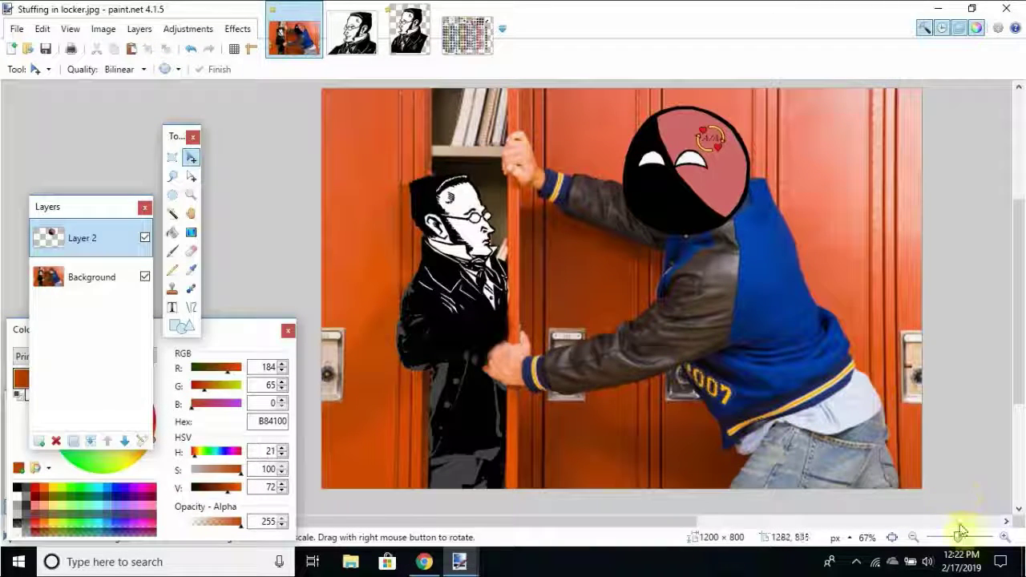
Crop the image to a rectangle of about 1037 × 775 pixels around both figures, trimming the outer edges of the lockers.
left_click(914, 538)
left_click(922, 541)
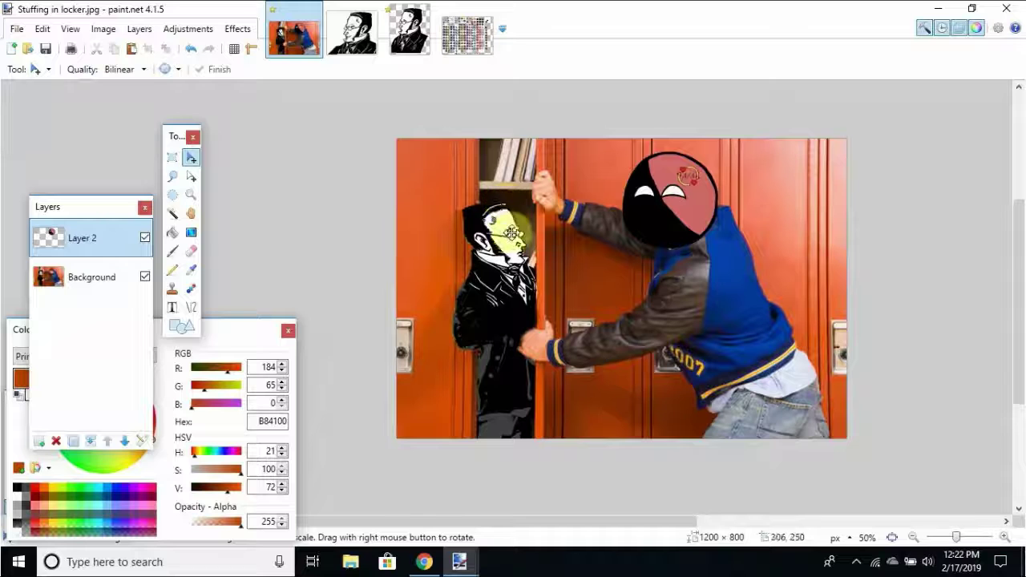
left_click(174, 158)
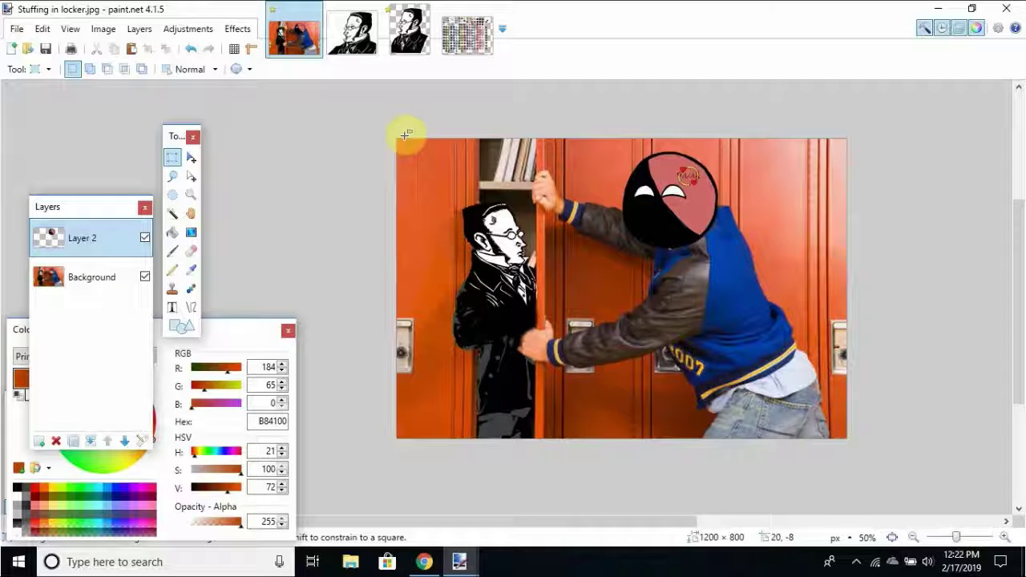
left_click_drag(405, 136, 792, 429)
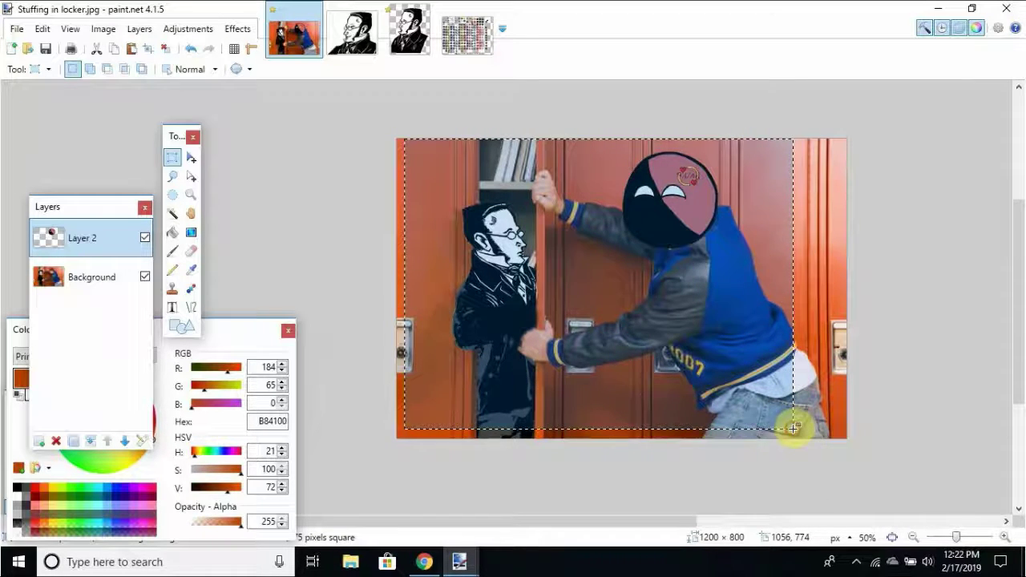
left_click(102, 28)
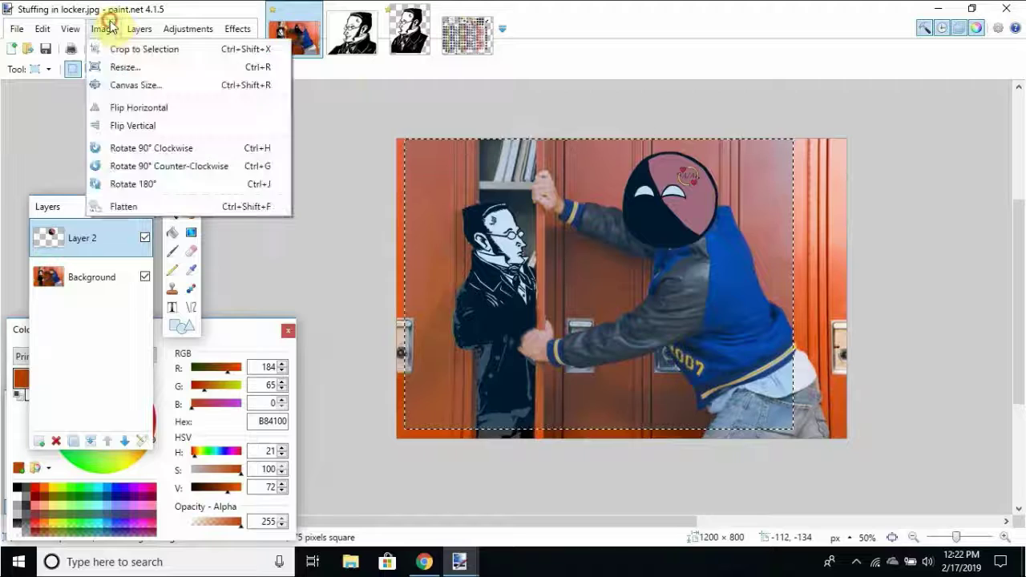
left_click(103, 28)
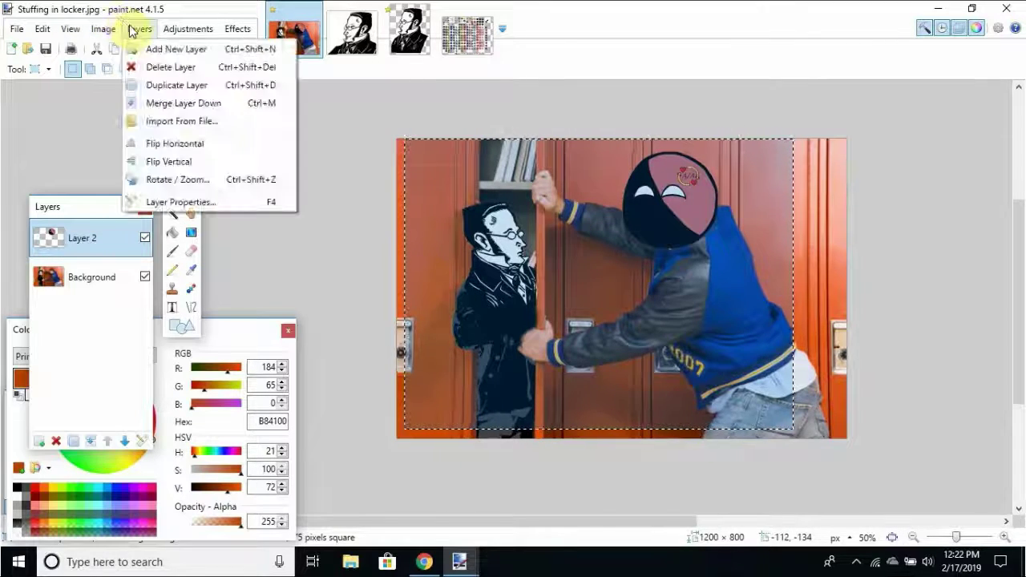
left_click(127, 49)
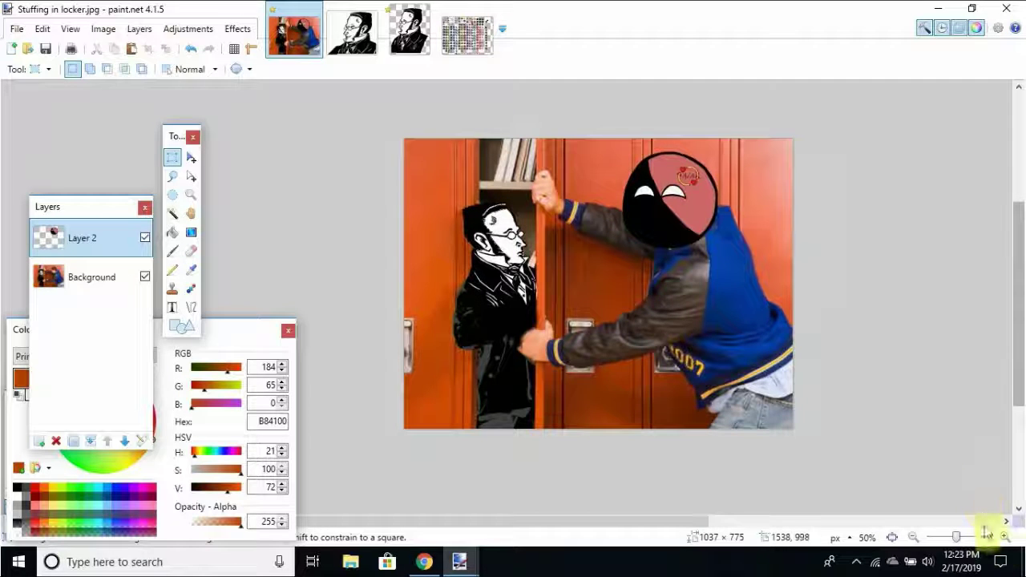
Reselect the ball on Layer 2, shrink it slightly to fit within the man's head outline, and deselect it.
left_click(1007, 543)
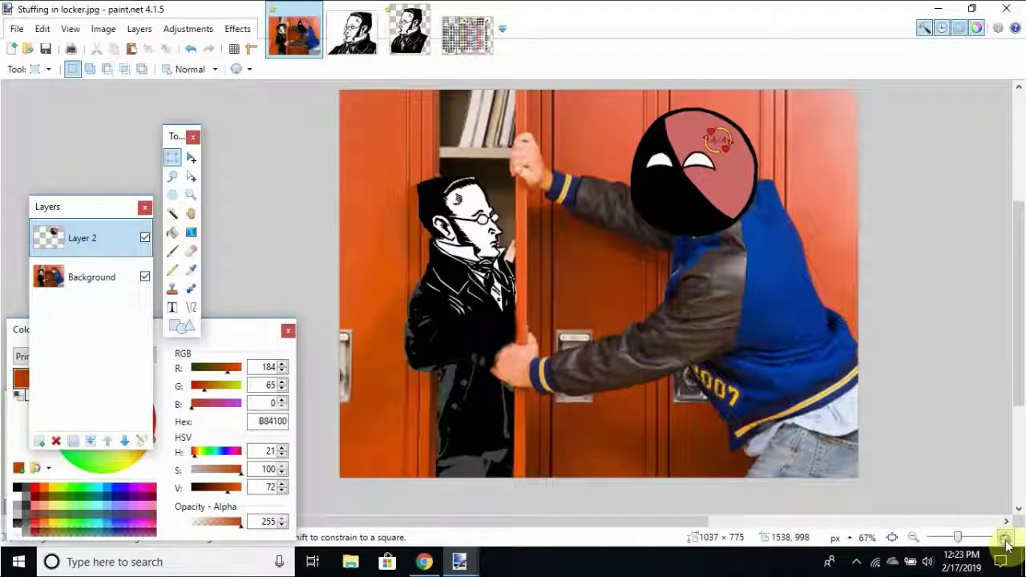
left_click(913, 539)
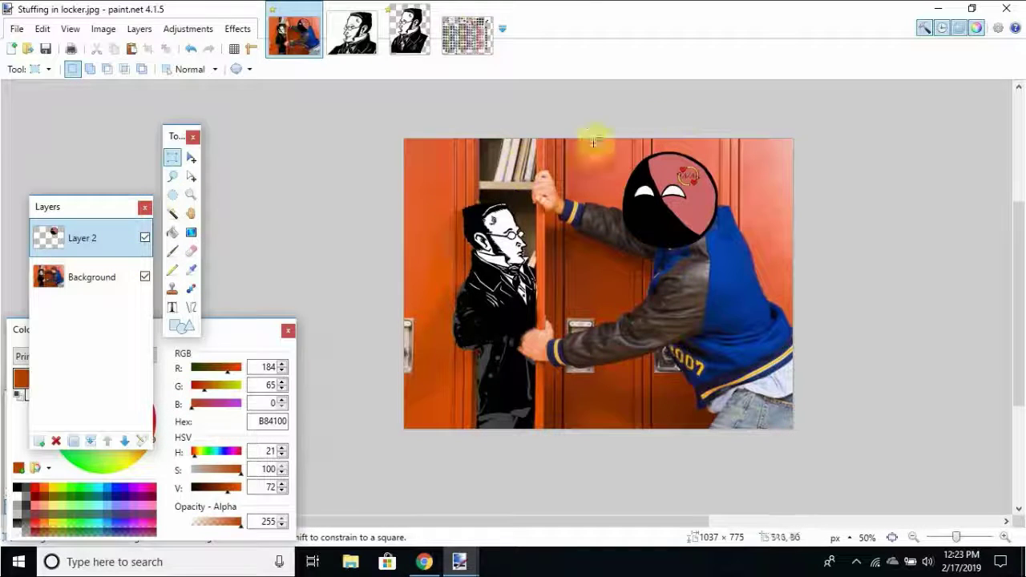
left_click_drag(615, 143, 704, 232)
left_click(191, 160)
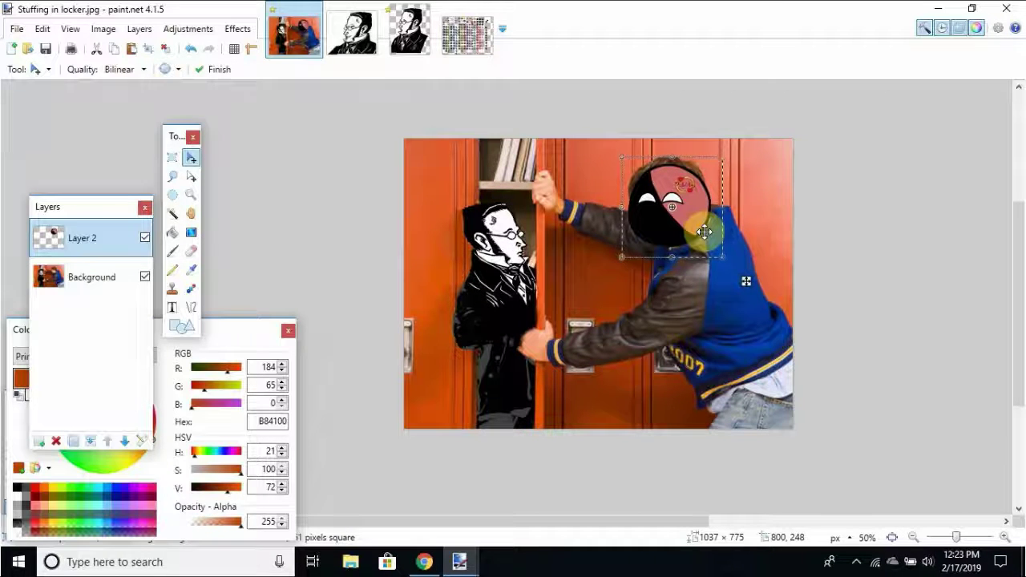
key("ctrl+d")
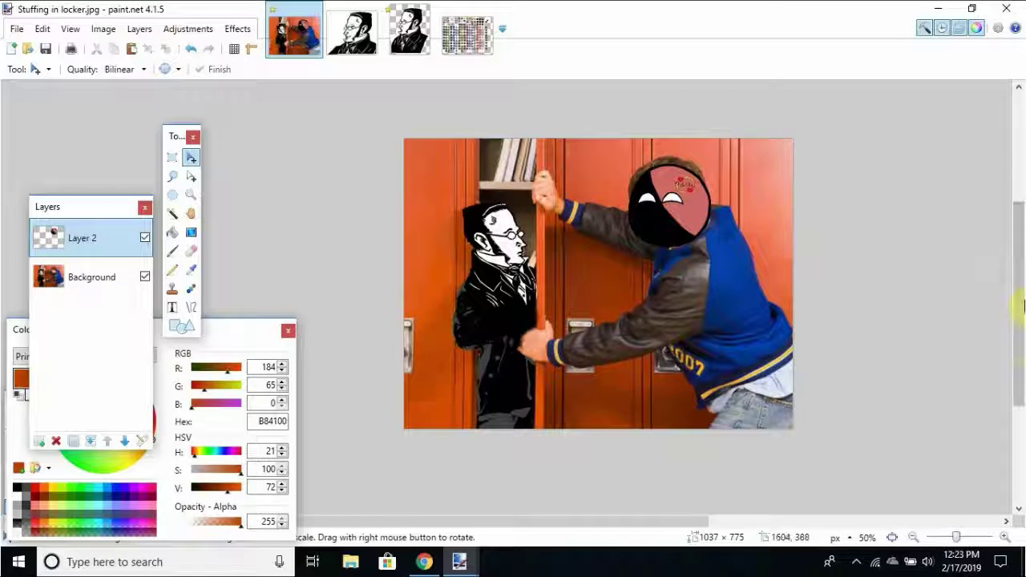
Set the Clone Stamp brush width to 35 and clone red locker surface over the hair around the ball on the Background layer.
left_click(1005, 538)
scroll(1018, 297, "up", 3)
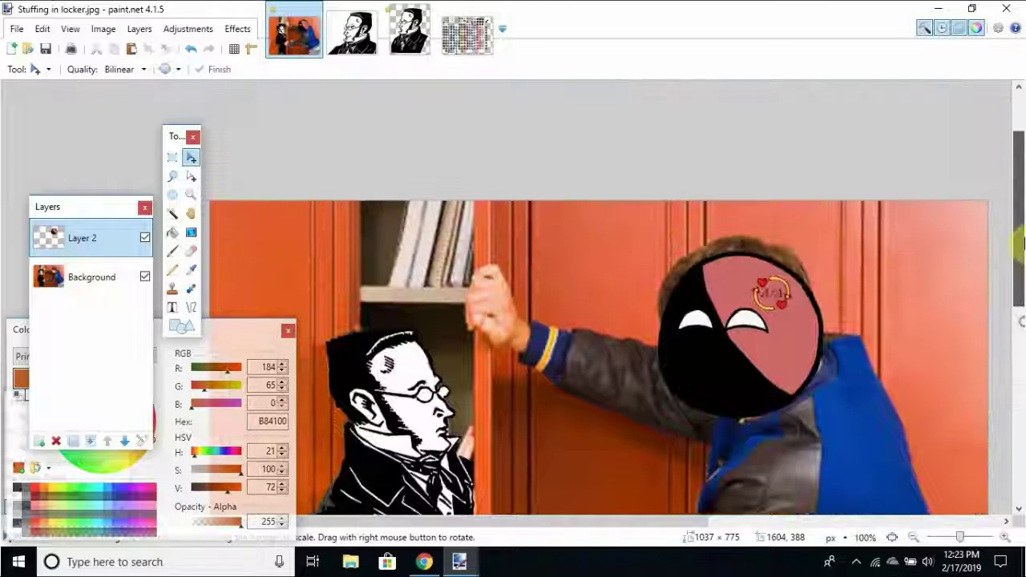
left_click(172, 285)
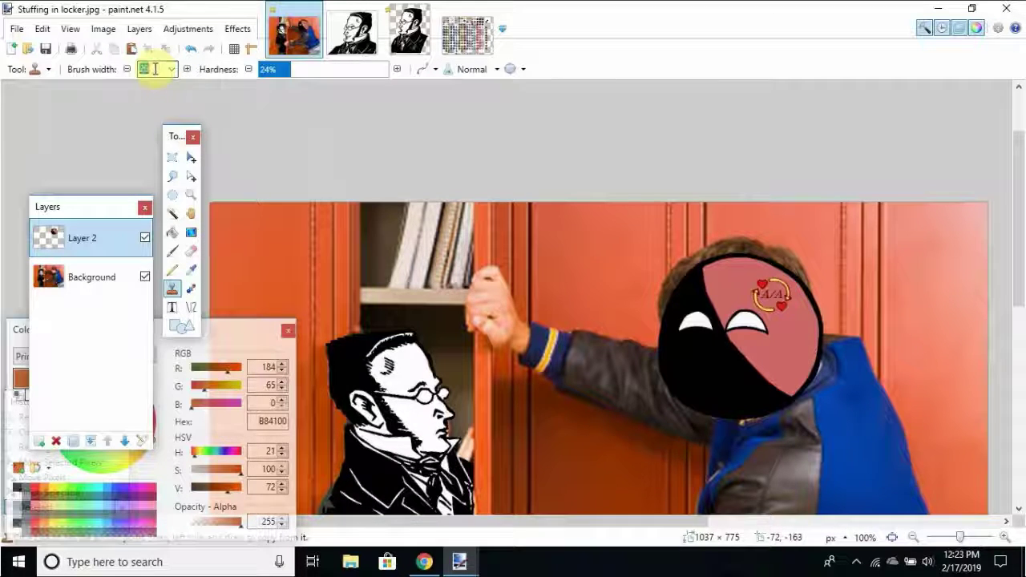
type("35")
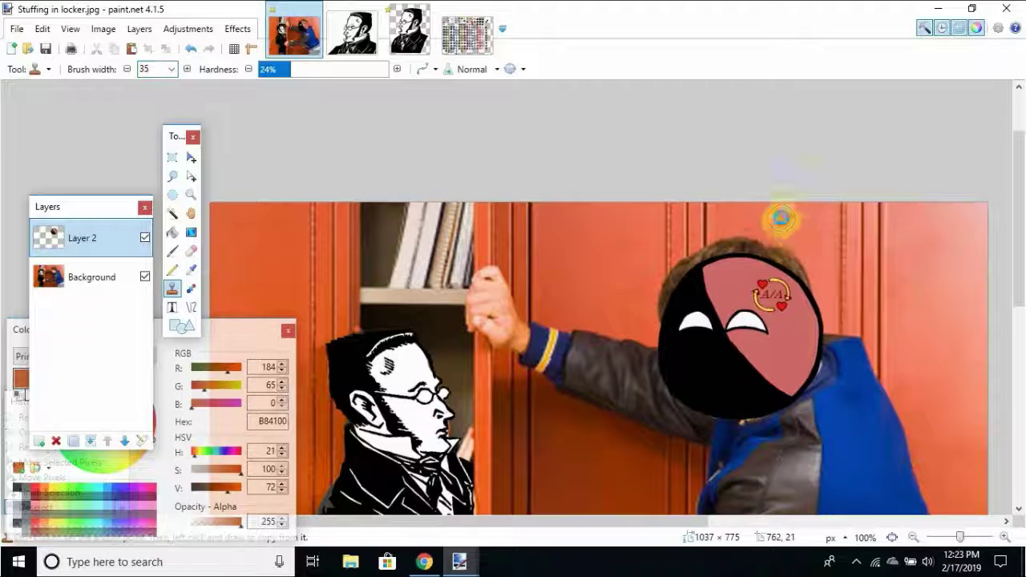
left_click(781, 215)
left_click(606, 292)
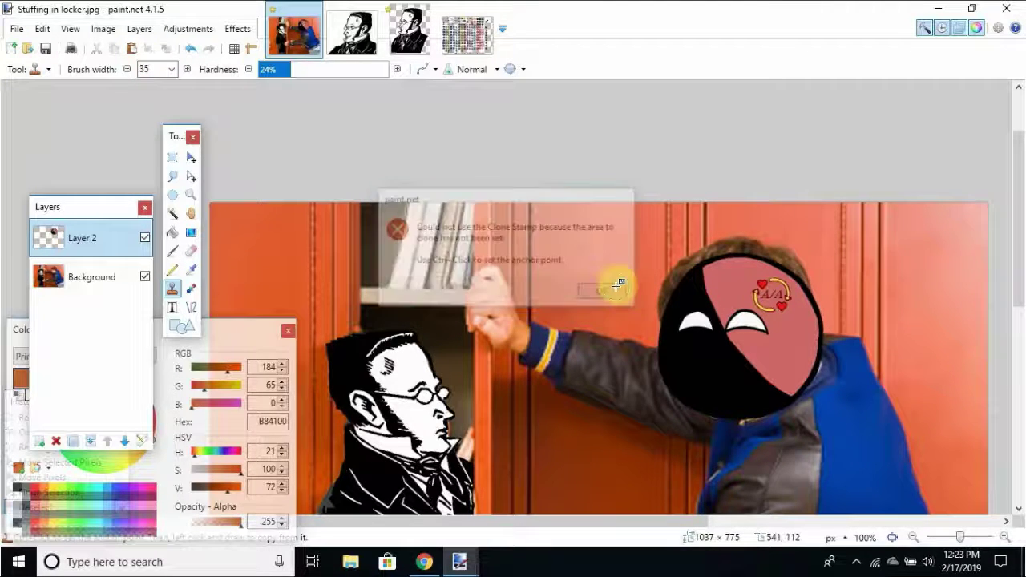
left_click(772, 212, "ctrl")
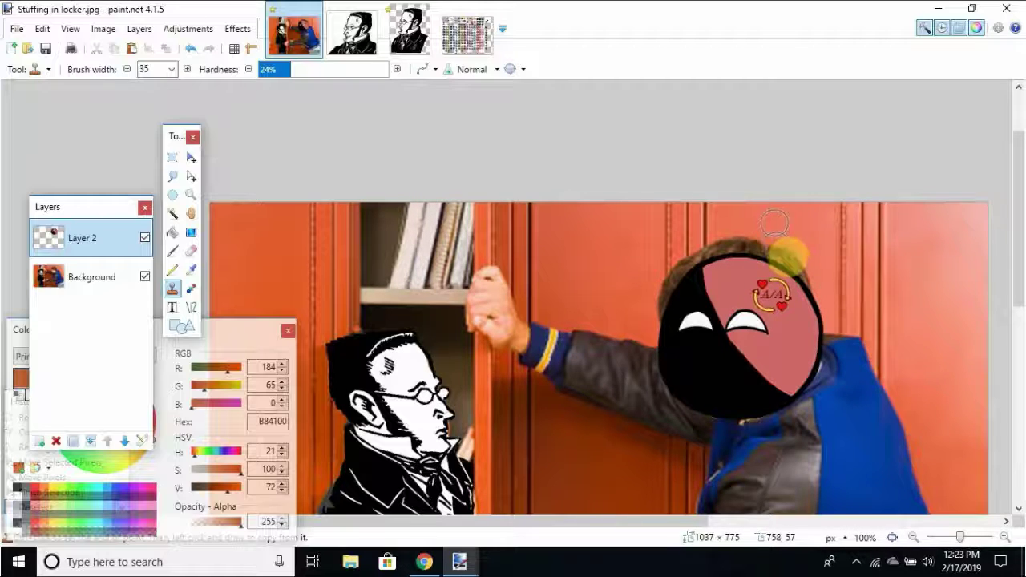
left_click(116, 280)
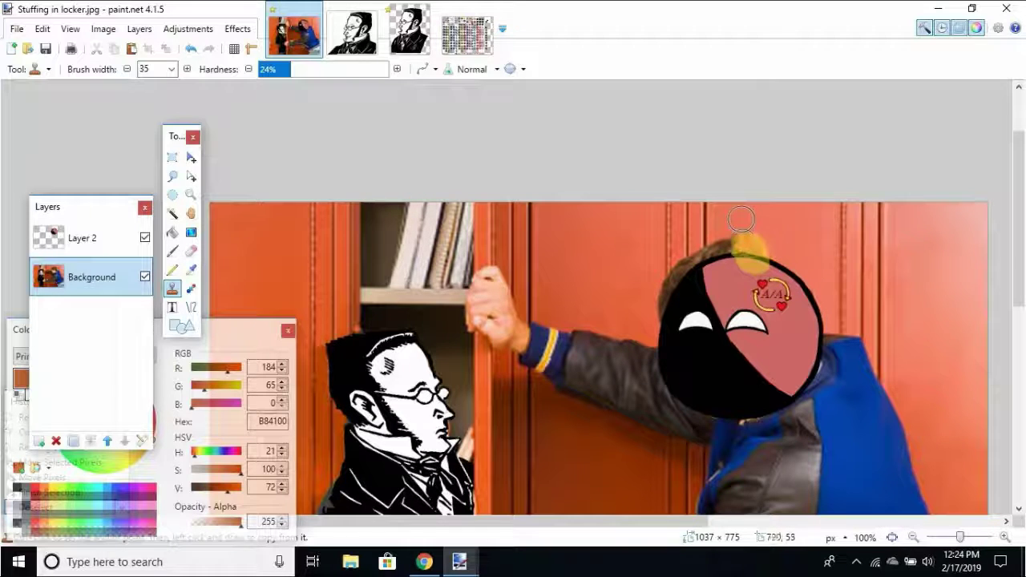
mouse_move(721, 218)
left_mouse_down()
mouse_move(710, 260)
mouse_move(701, 264)
mouse_move(685, 247)
mouse_move(658, 275)
left_mouse_up()
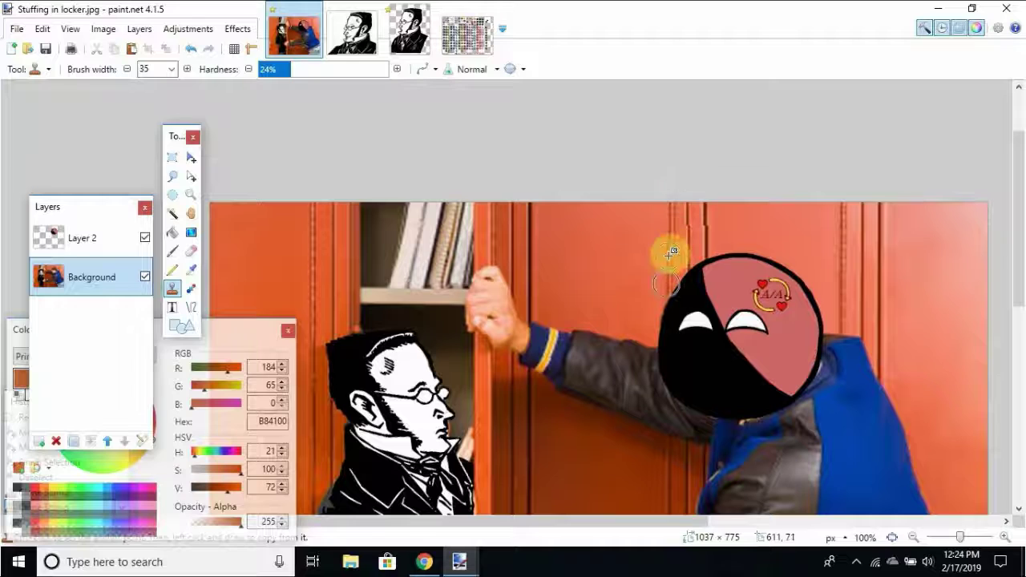
Clone the vertical locker door seams down to the ball's upper edge to rebuild the grooves where the hair was.
left_click(676, 186, "ctrl")
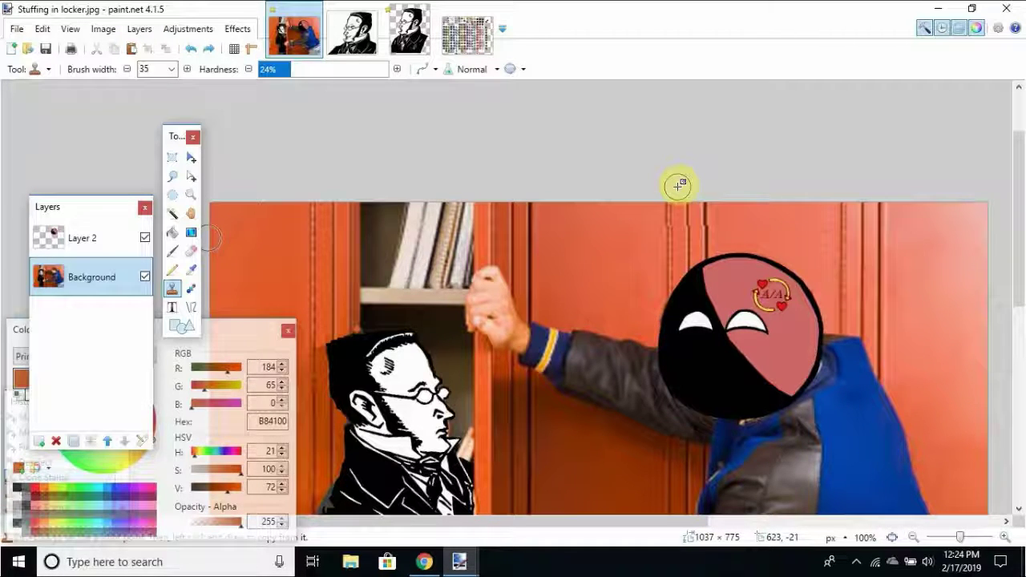
left_click_drag(679, 185, 675, 231)
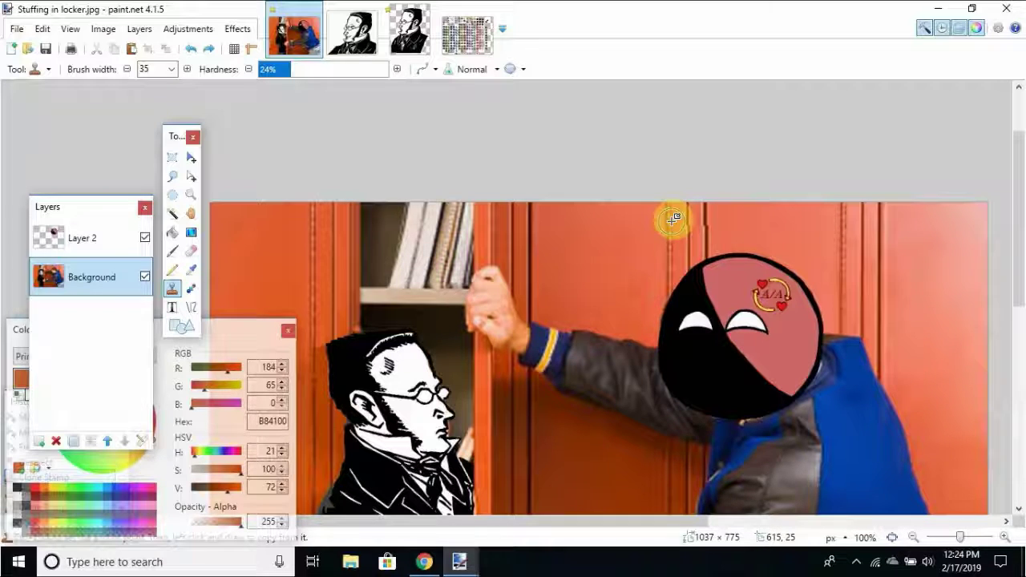
left_click_drag(672, 220, 674, 261)
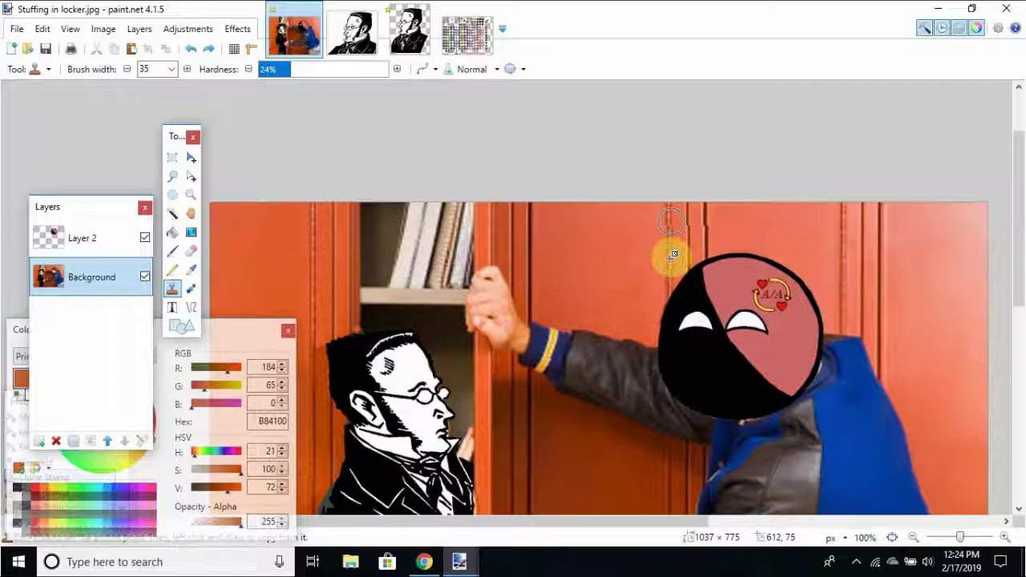
left_click(670, 257)
left_click(670, 233)
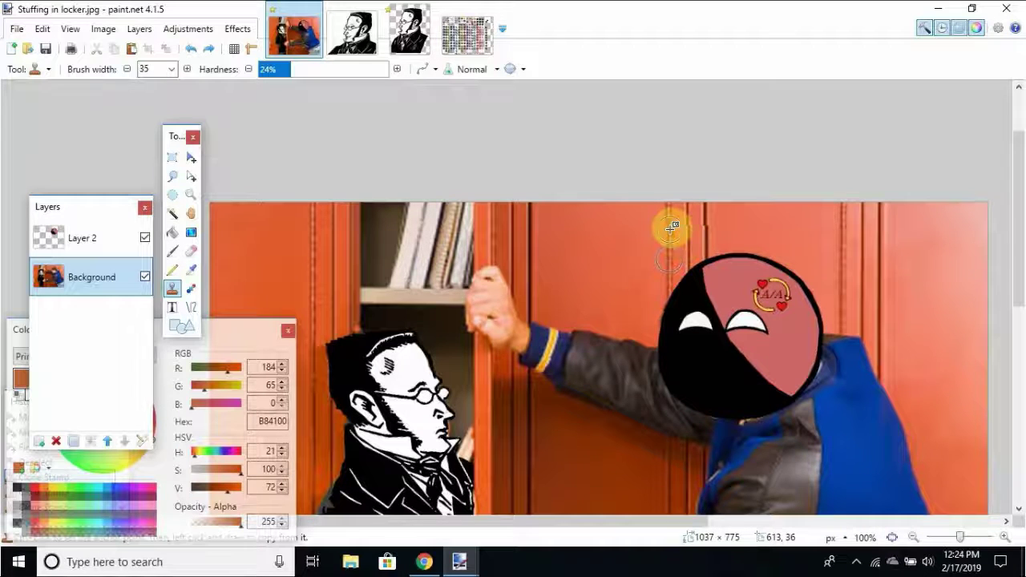
mouse_move(670, 230)
left_mouse_down()
mouse_move(674, 197)
mouse_move(689, 215)
mouse_move(720, 215)
mouse_move(724, 228)
mouse_move(689, 216)
left_mouse_up()
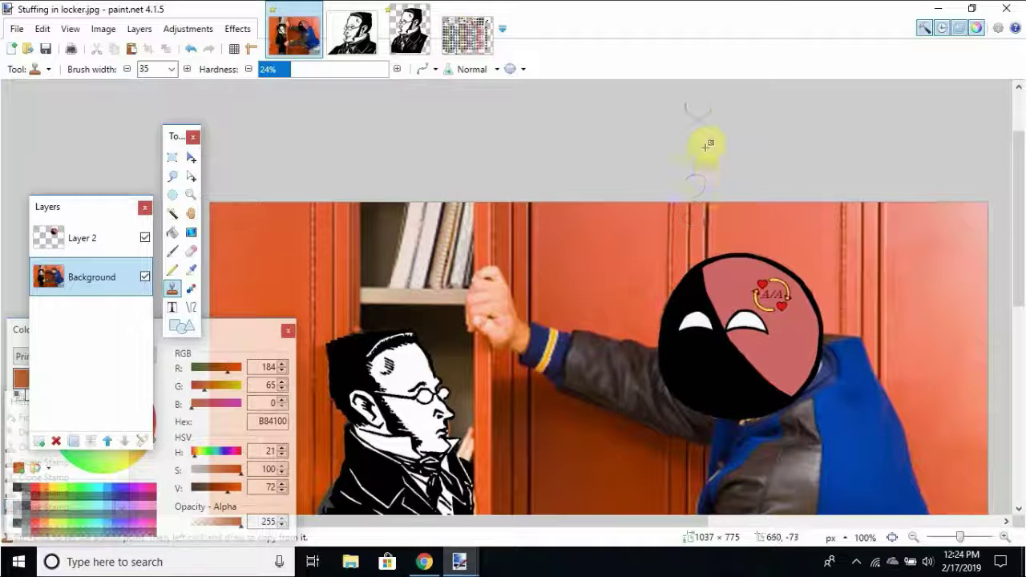
left_click(913, 539)
double_click(913, 545)
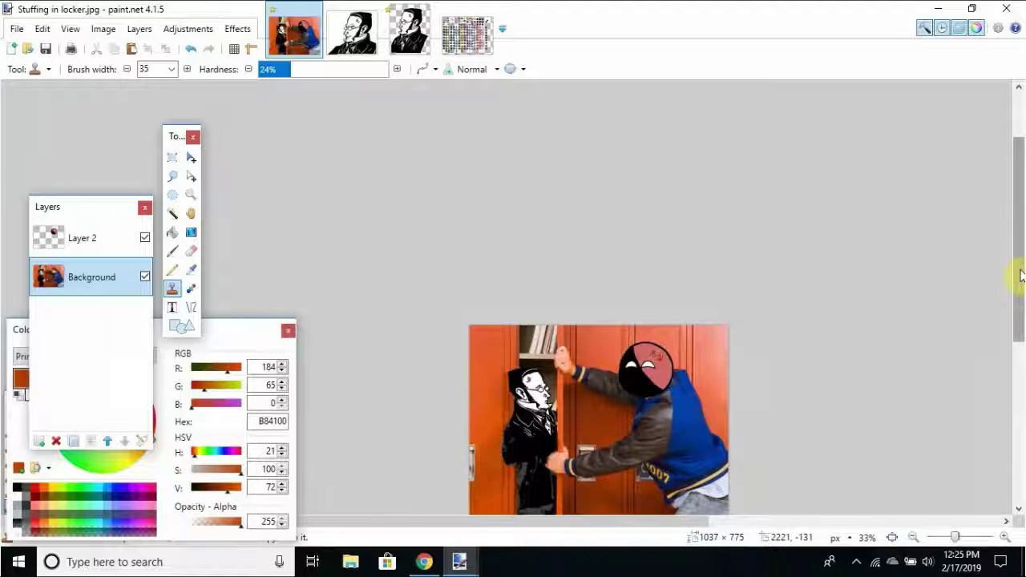
left_click_drag(1015, 275, 1019, 377)
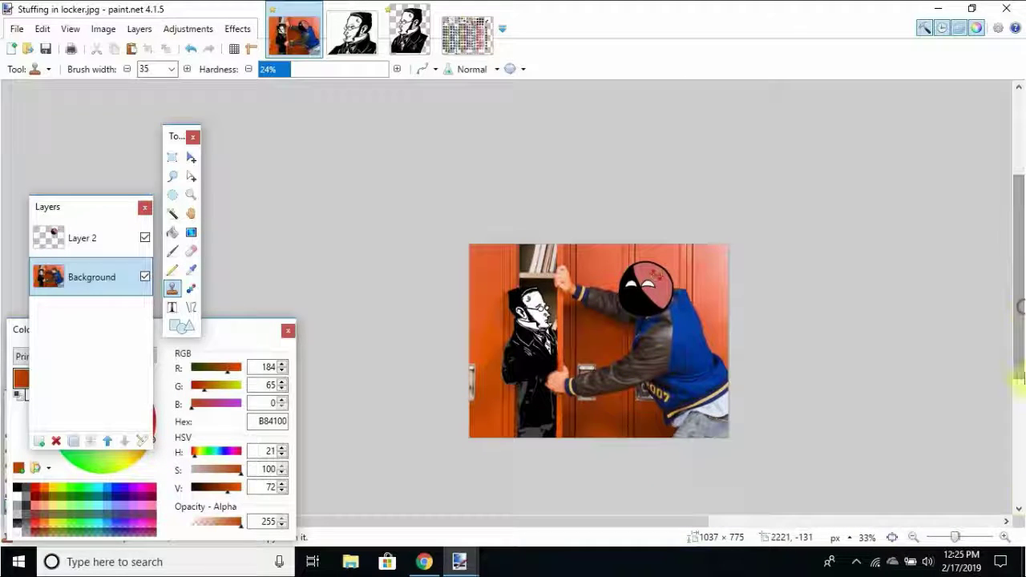
double_click(1005, 538)
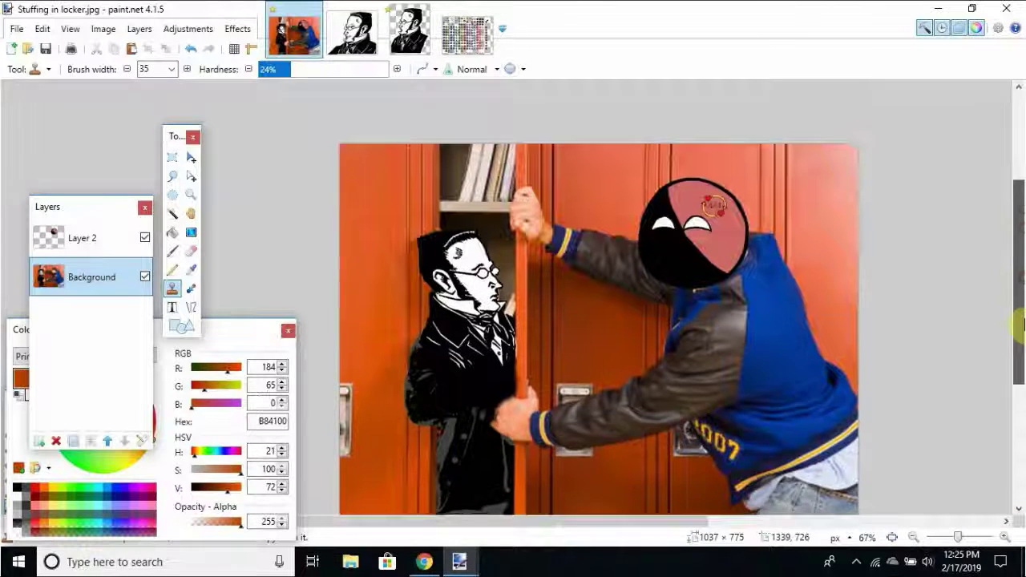
Open the Anarcho-Altruism image from the Ansoc Ball Memes folder.
mouse_move(1016, 321)
left_mouse_down()
mouse_move(1018, 337)
mouse_move(1021, 307)
left_mouse_up()
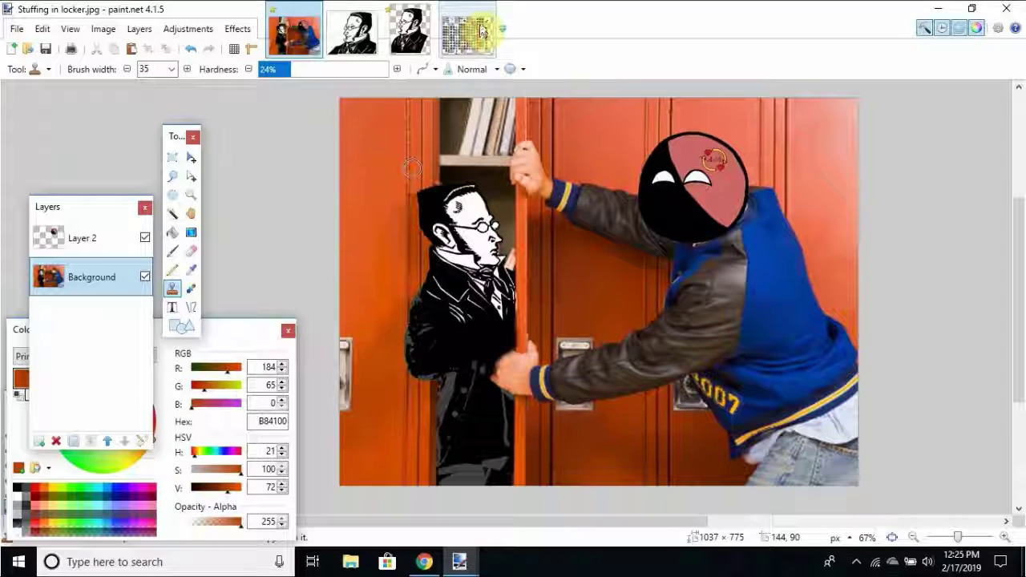
left_click(16, 29)
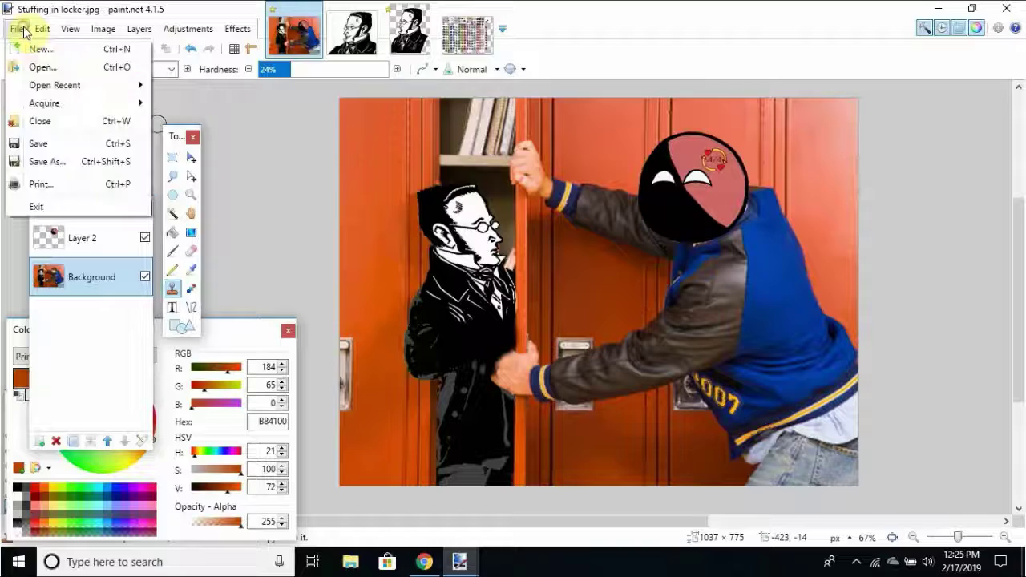
left_click(44, 68)
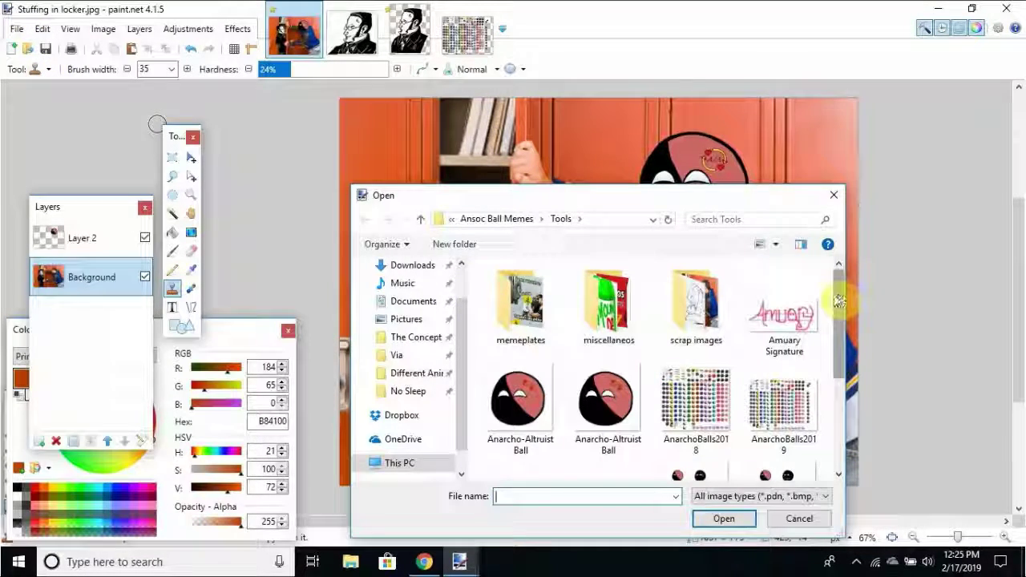
mouse_move(840, 296)
left_mouse_down()
mouse_move(842, 399)
mouse_move(834, 307)
left_mouse_up()
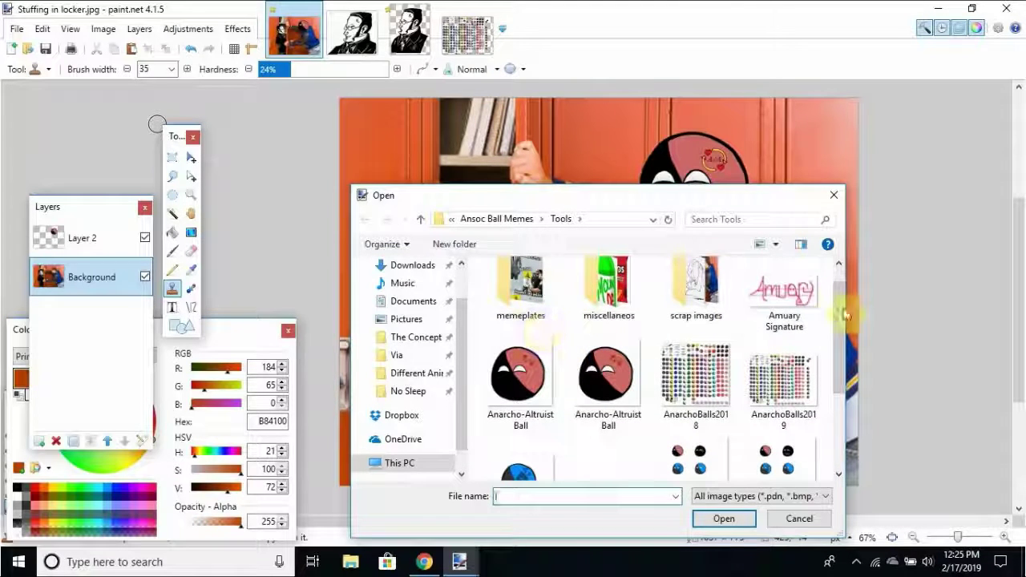
left_click(510, 223)
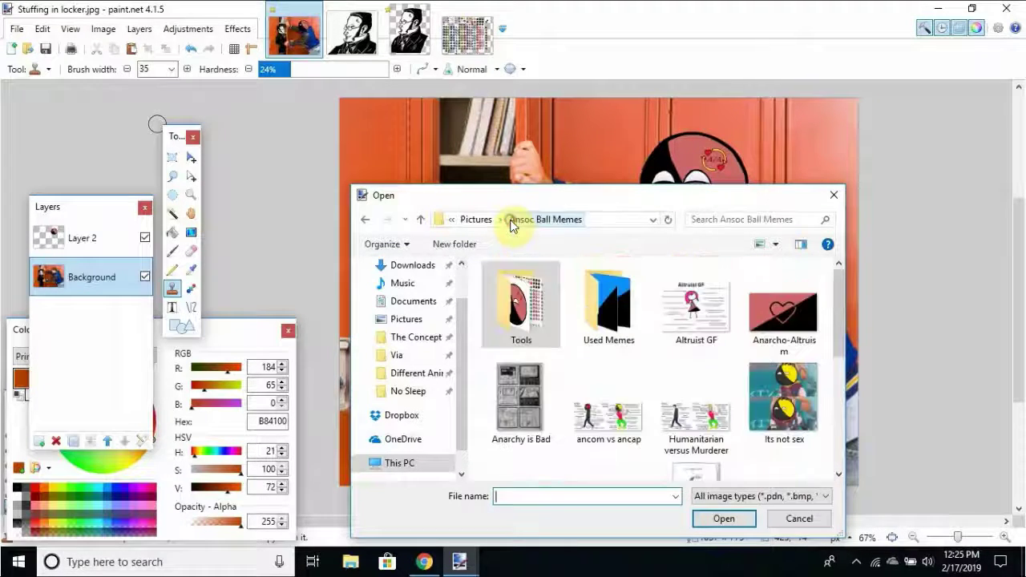
left_click(784, 311)
left_click(724, 519)
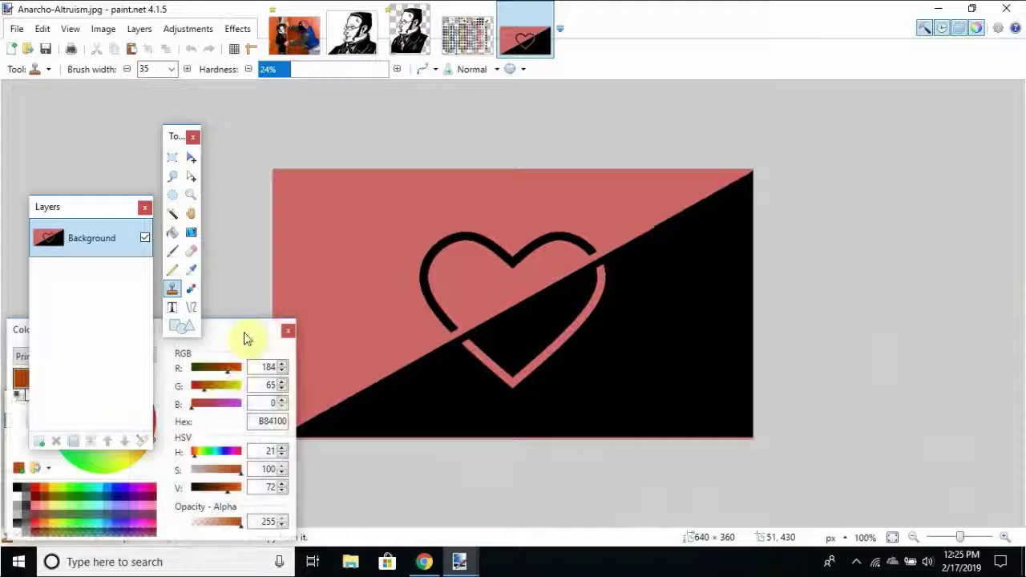
Select the entire 640 × 360 pixel Anarcho-Altruism flag image and copy it.
left_click_drag(244, 335, 174, 334)
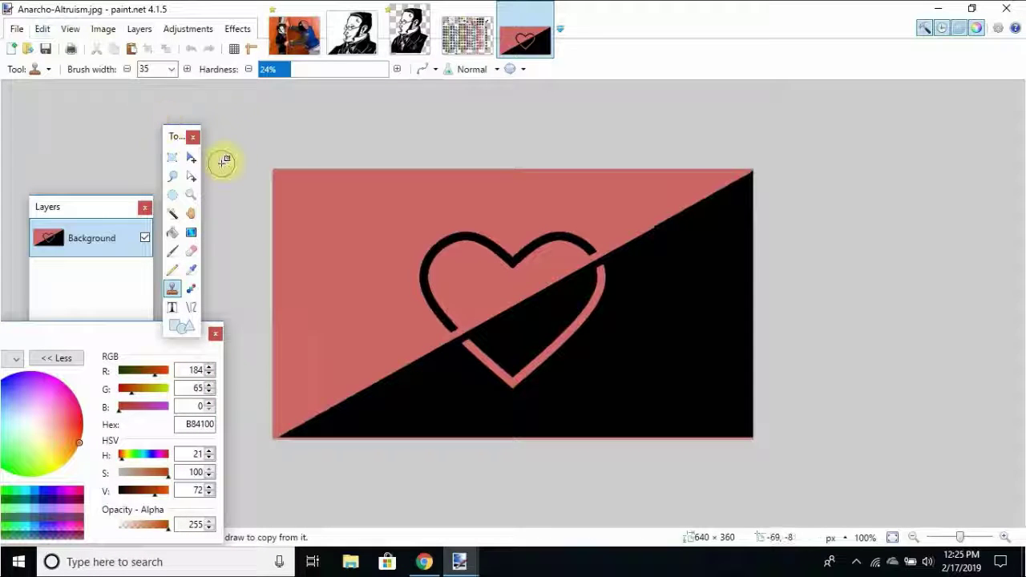
left_click(172, 157)
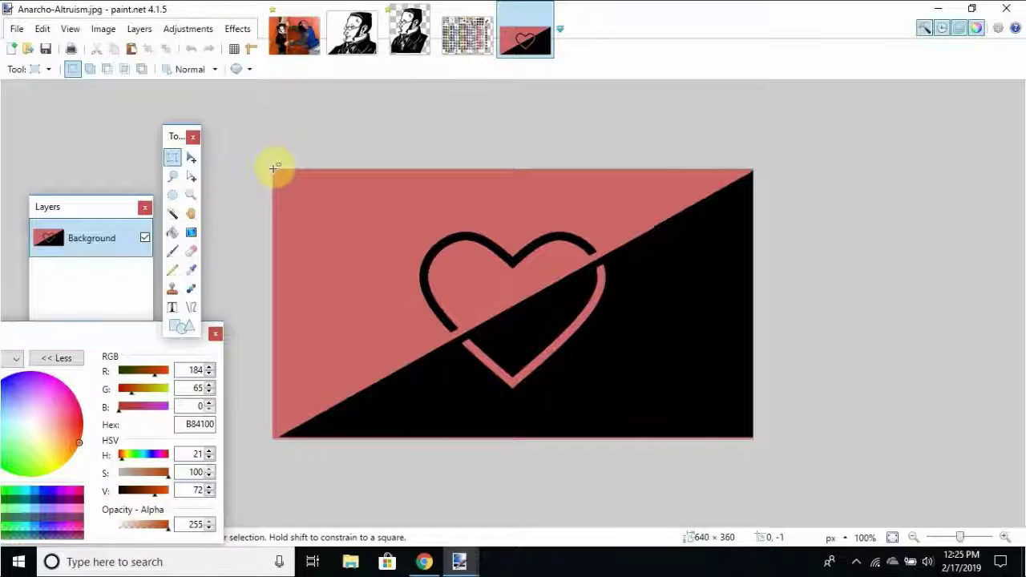
left_click_drag(274, 170, 873, 463)
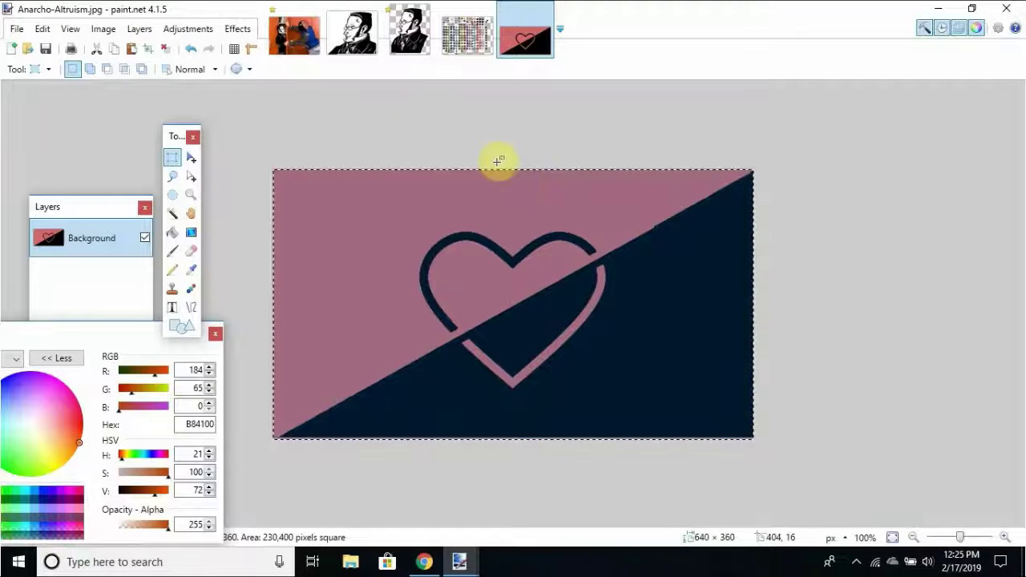
Add a new layer above the Background in Stuffing in locker.jpg and paste the flag onto it.
left_click(315, 56)
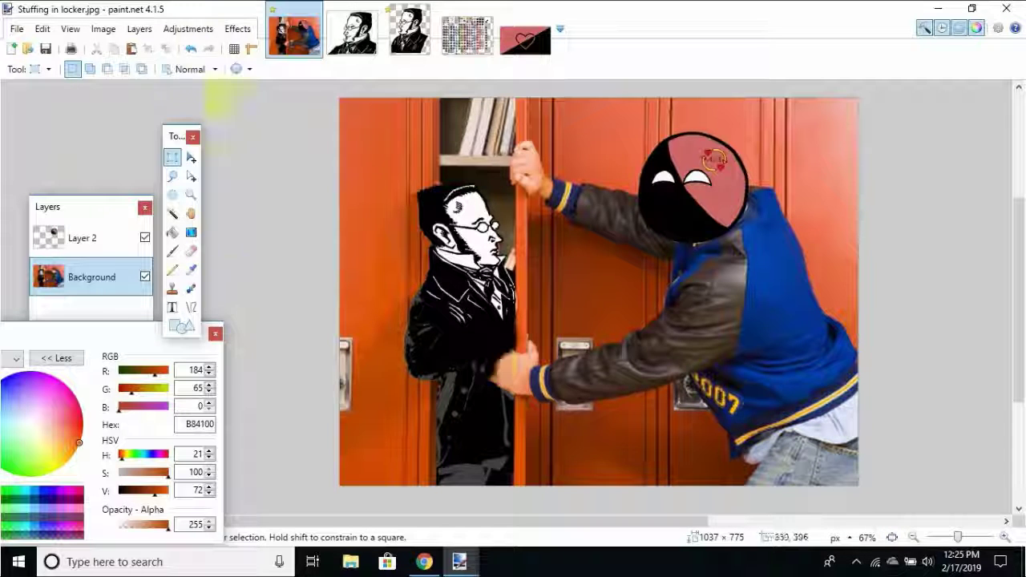
left_click(138, 27)
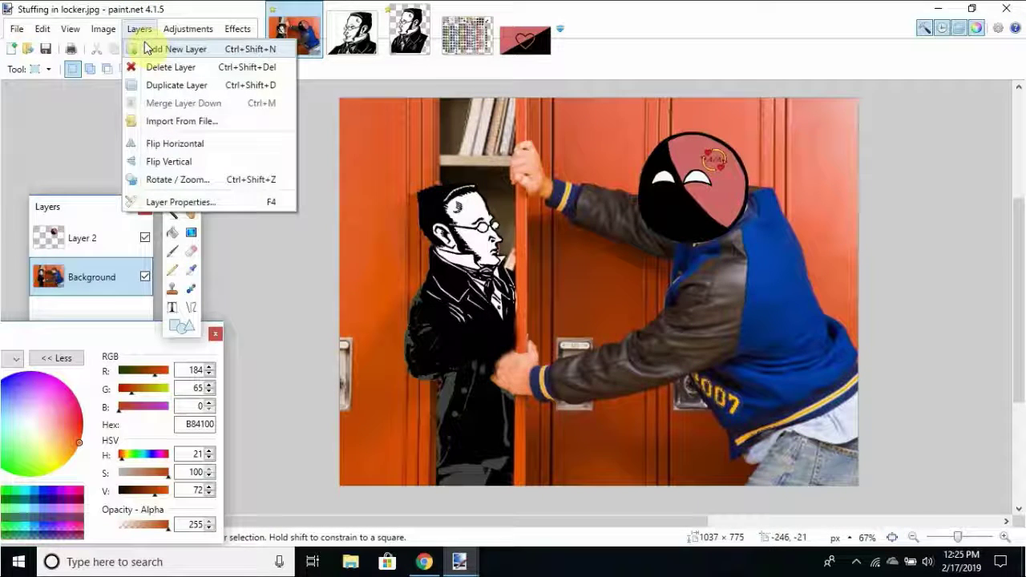
left_click(145, 46)
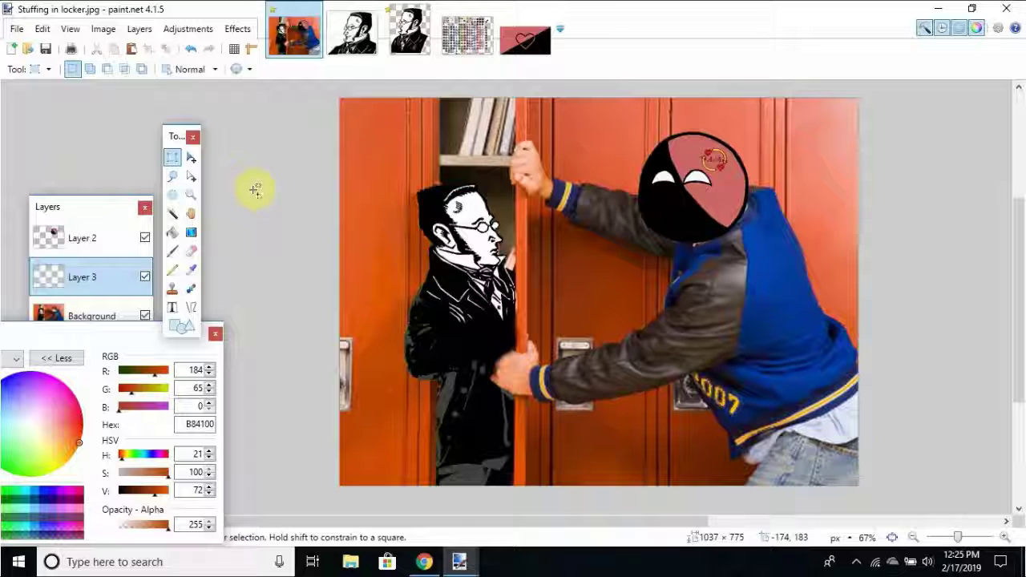
key("ctrl+v")
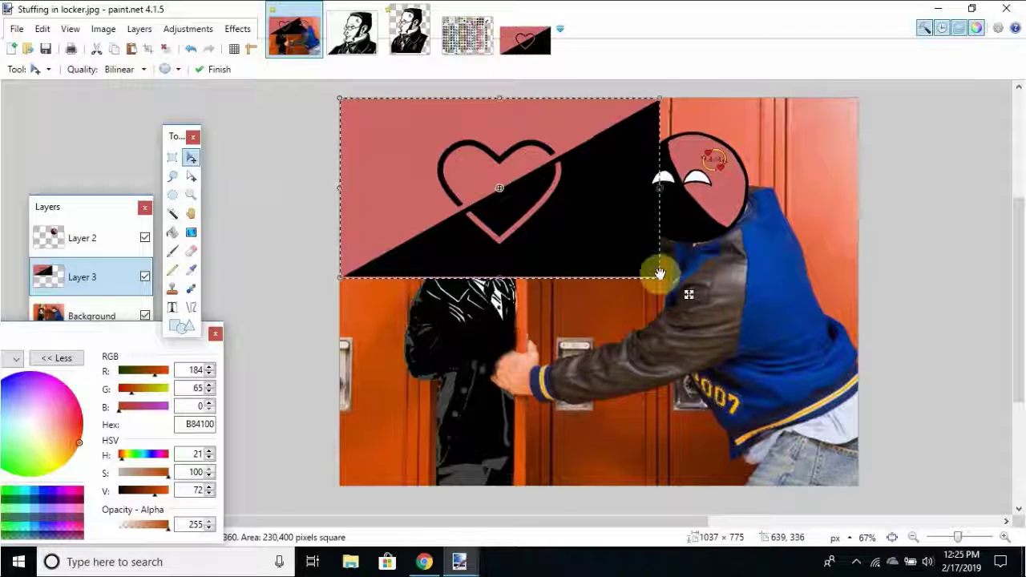
Shrink the pasted flag, rotate it about 22°, fit it across the upper back of the blue jacket, and deselect it.
left_click_drag(659, 274, 423, 149)
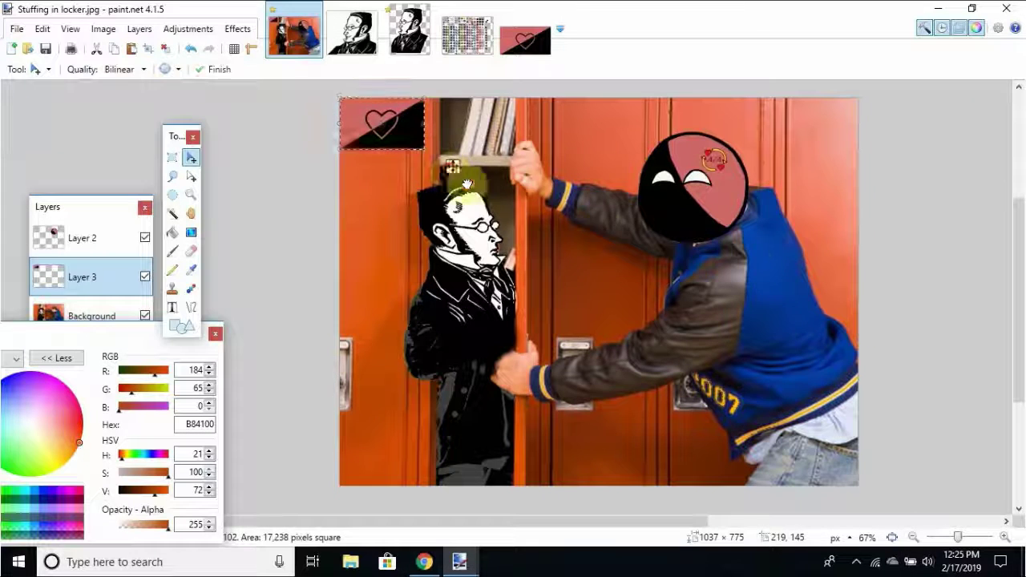
left_click_drag(467, 186, 817, 303)
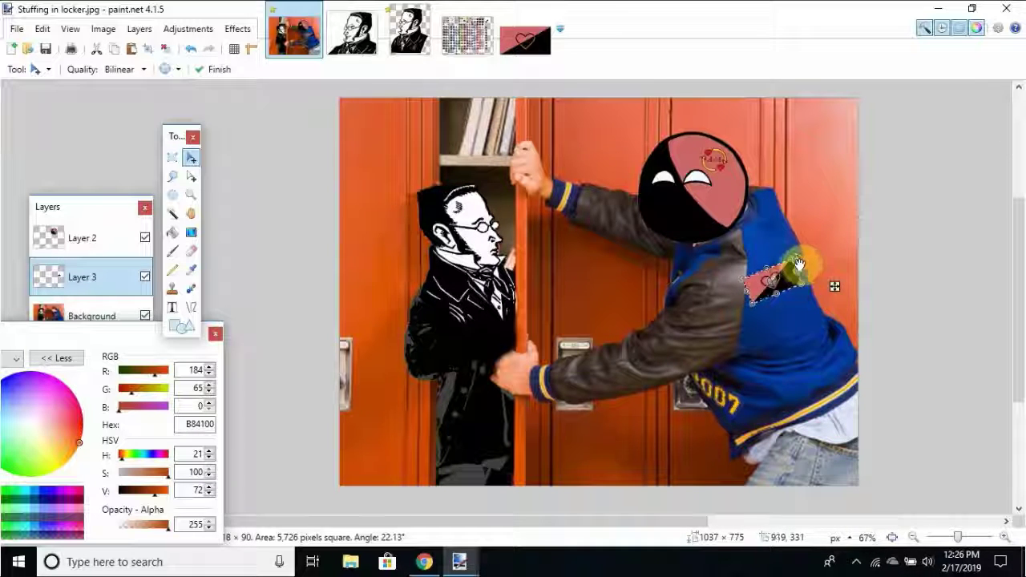
left_click_drag(794, 255, 802, 243)
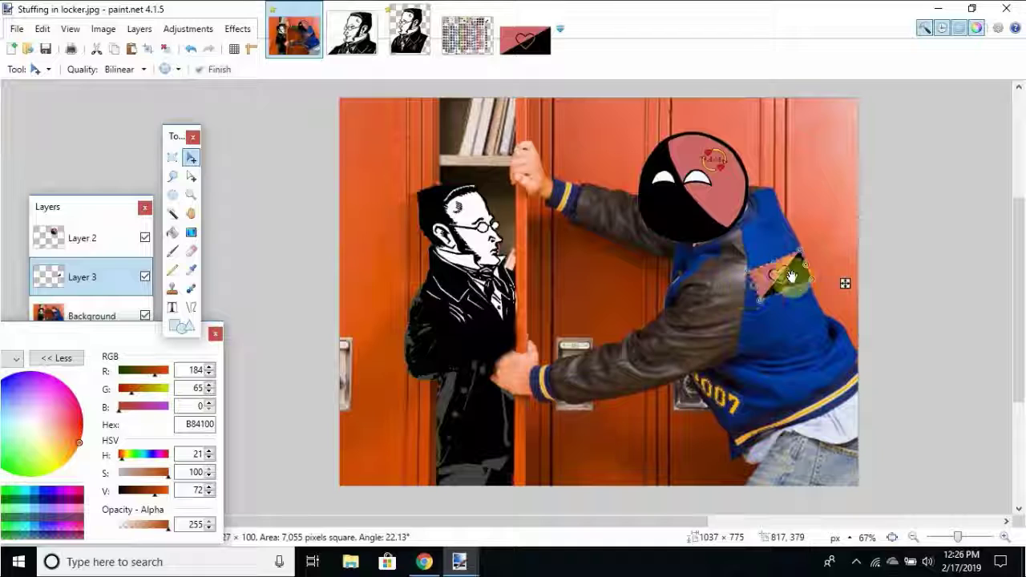
mouse_move(791, 277)
left_mouse_down()
mouse_move(804, 259)
mouse_move(804, 270)
left_mouse_up()
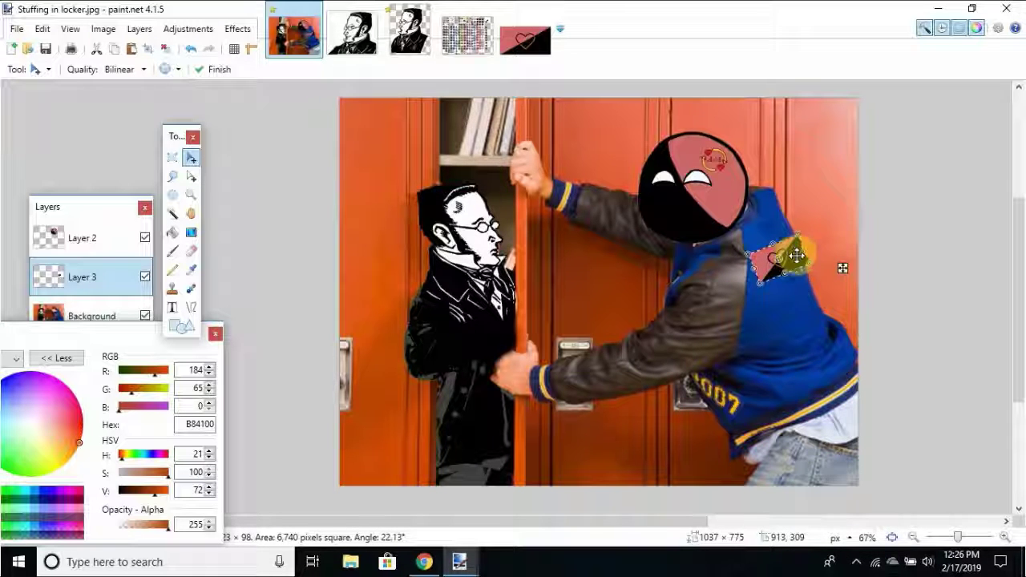
left_click_drag(787, 280, 795, 288)
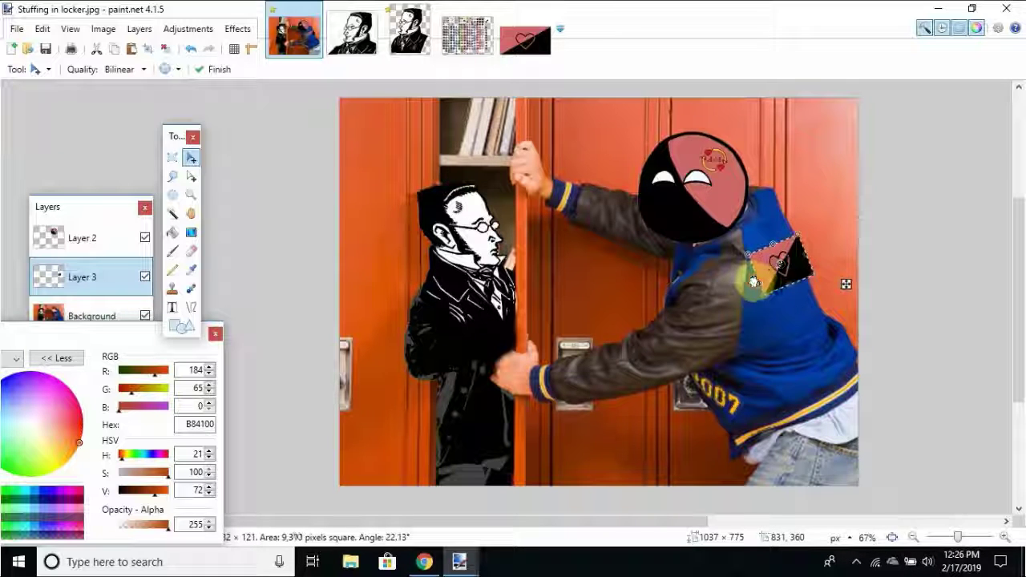
left_click_drag(754, 282, 793, 286)
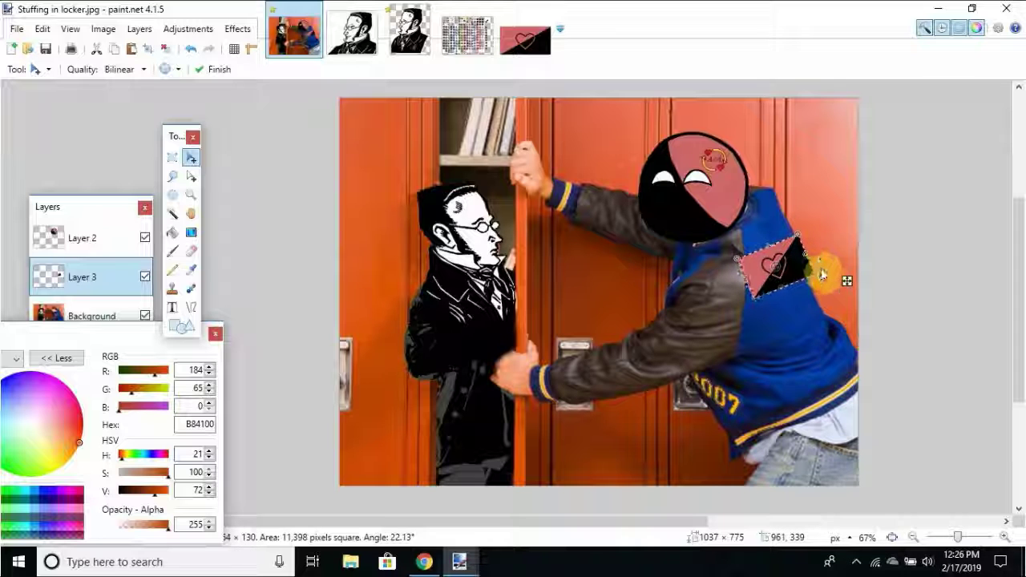
key("ctrl+d")
Erase the flag's edges on Layer 3 where they overlap the sleeve and extend beyond the jacket's back.
left_click(137, 265)
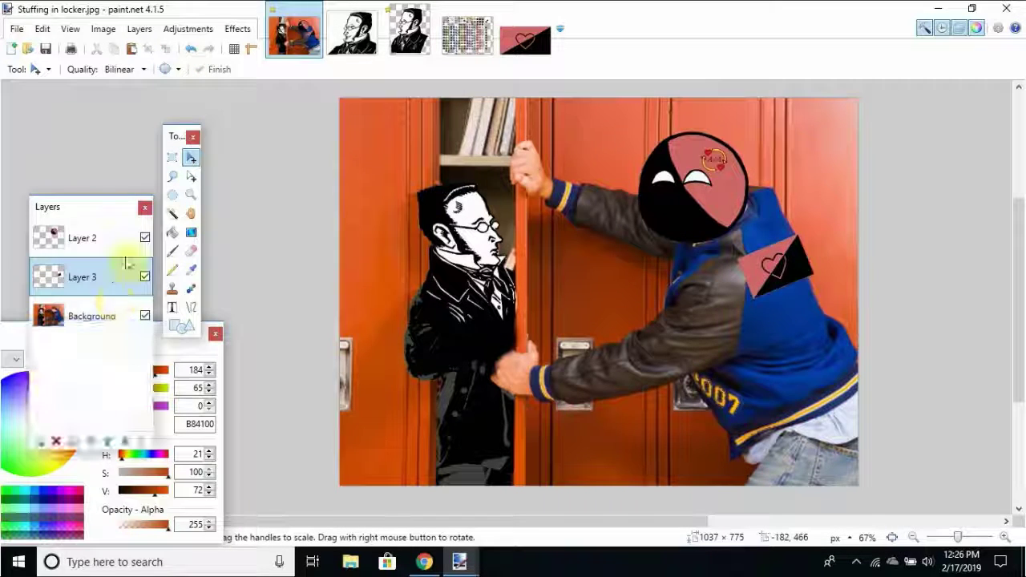
left_click(191, 251)
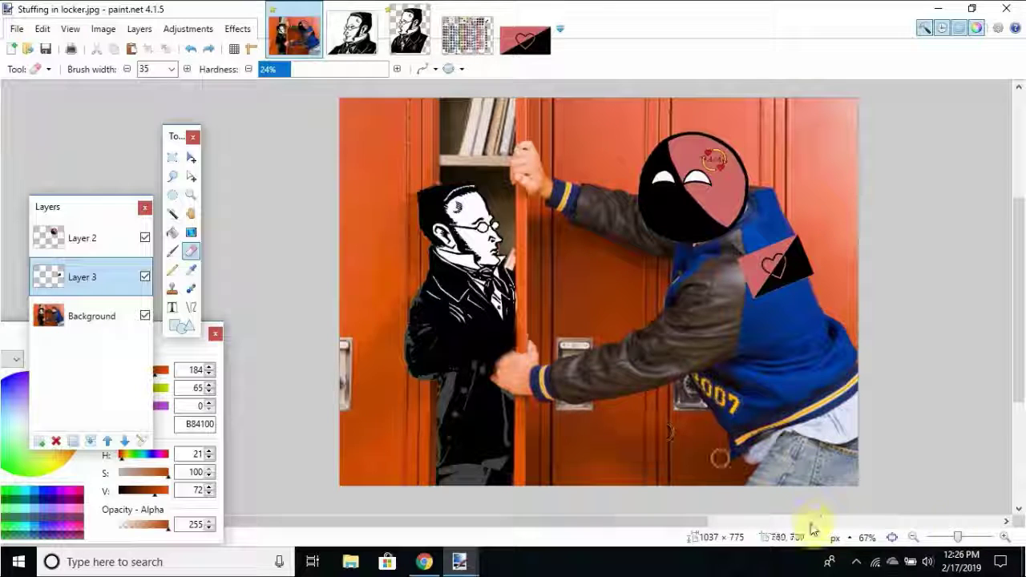
left_click(1006, 536)
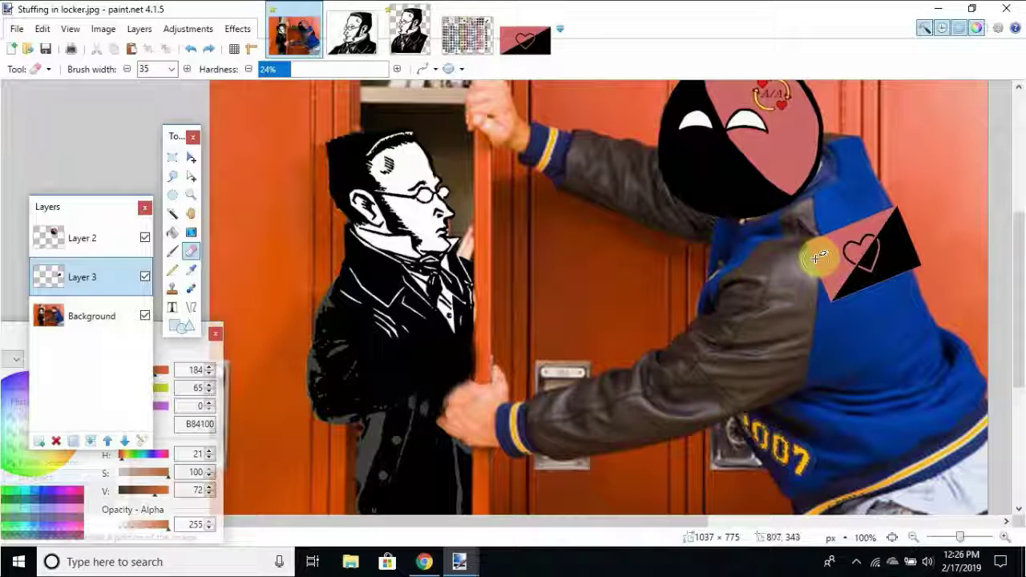
mouse_move(810, 265)
left_mouse_down()
mouse_move(818, 231)
mouse_move(804, 243)
mouse_move(807, 264)
left_mouse_up()
mouse_move(935, 256)
left_mouse_down()
mouse_move(942, 266)
mouse_move(929, 257)
left_mouse_up()
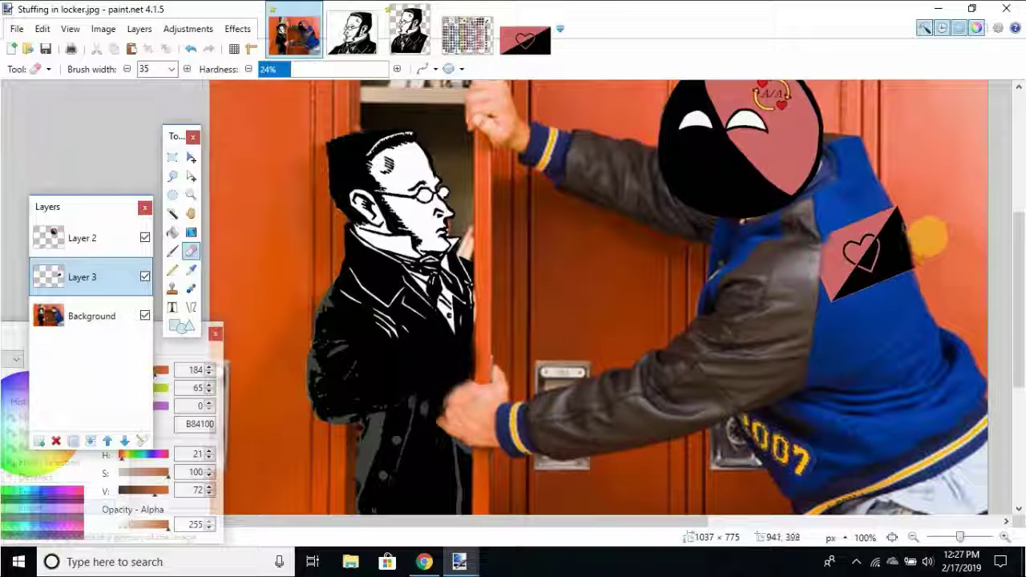
mouse_move(928, 234)
left_mouse_down()
mouse_move(911, 202)
mouse_move(934, 268)
left_mouse_up()
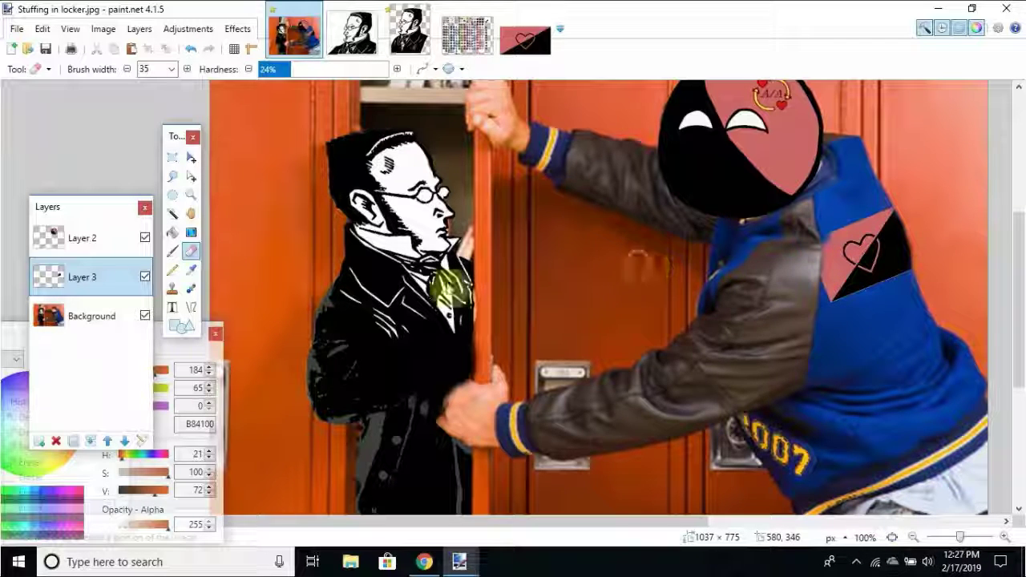
Sample the flag's pink as the primary color and set the Paintbrush width to 10.
left_click(191, 271)
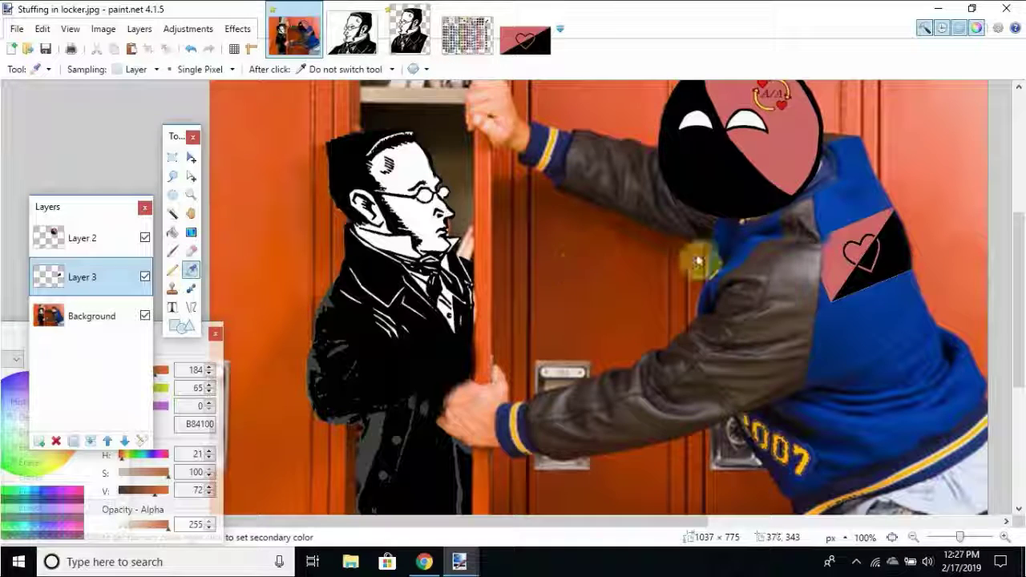
left_click(837, 275)
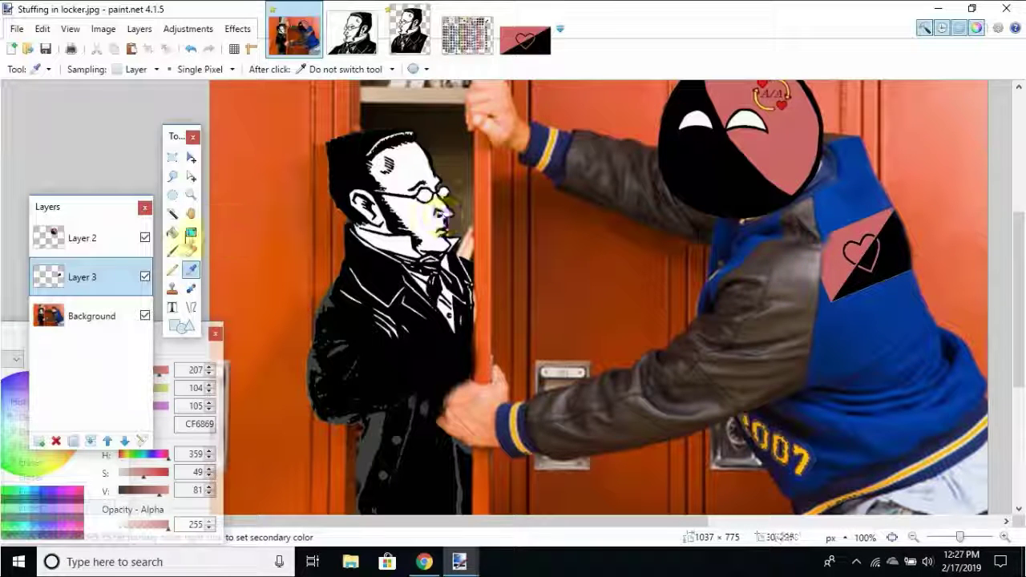
left_click(172, 249)
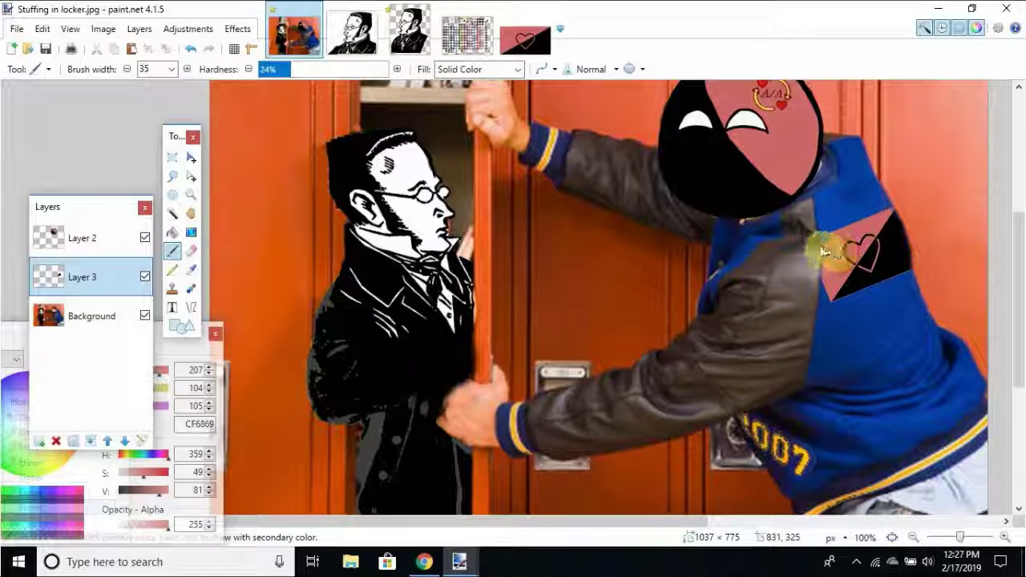
double_click(150, 70)
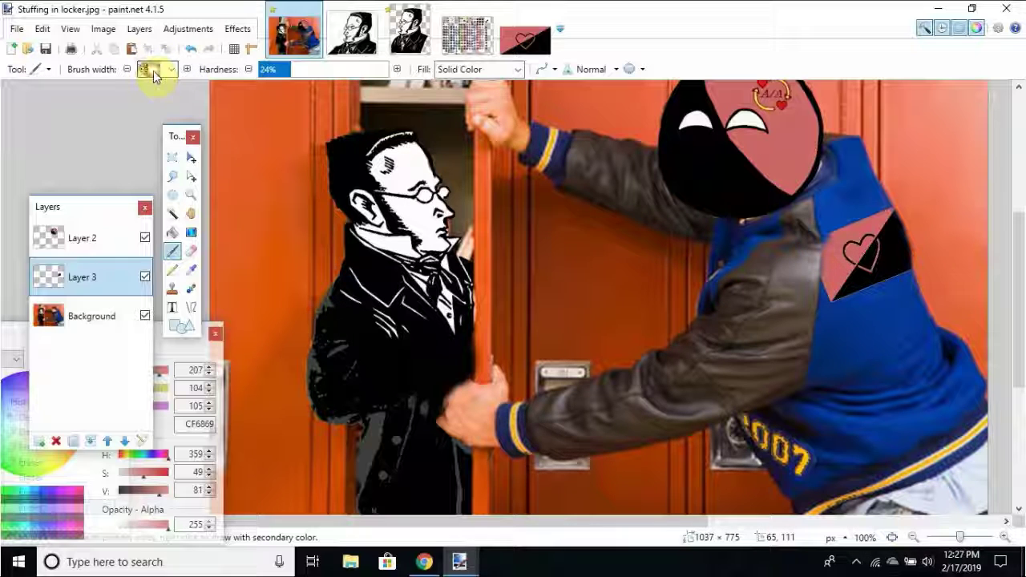
type("10")
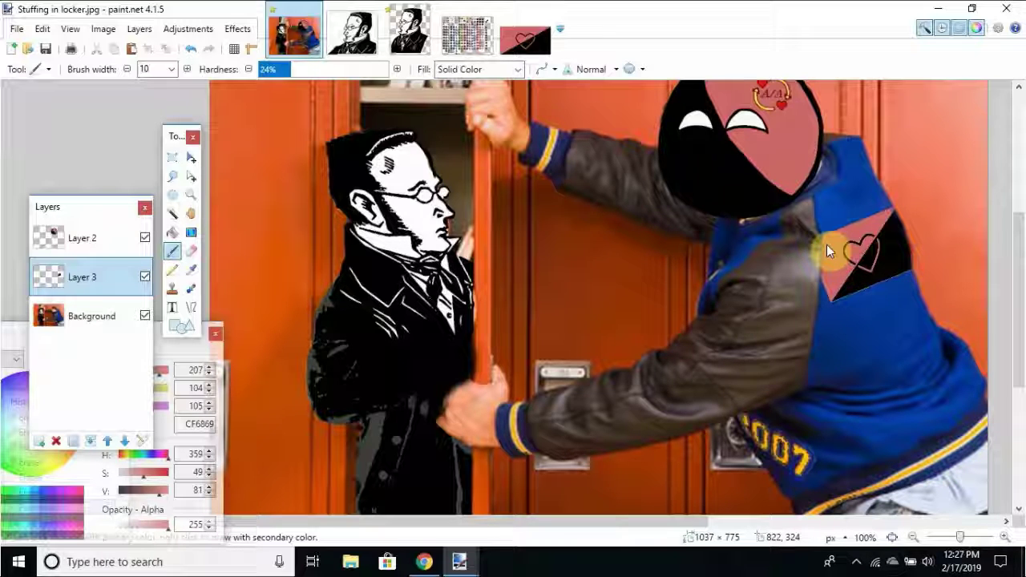
Delete the flag from Layer 3 using a rectangular selection over the jacket's back, and deselect.
left_click(914, 537)
left_click(914, 538)
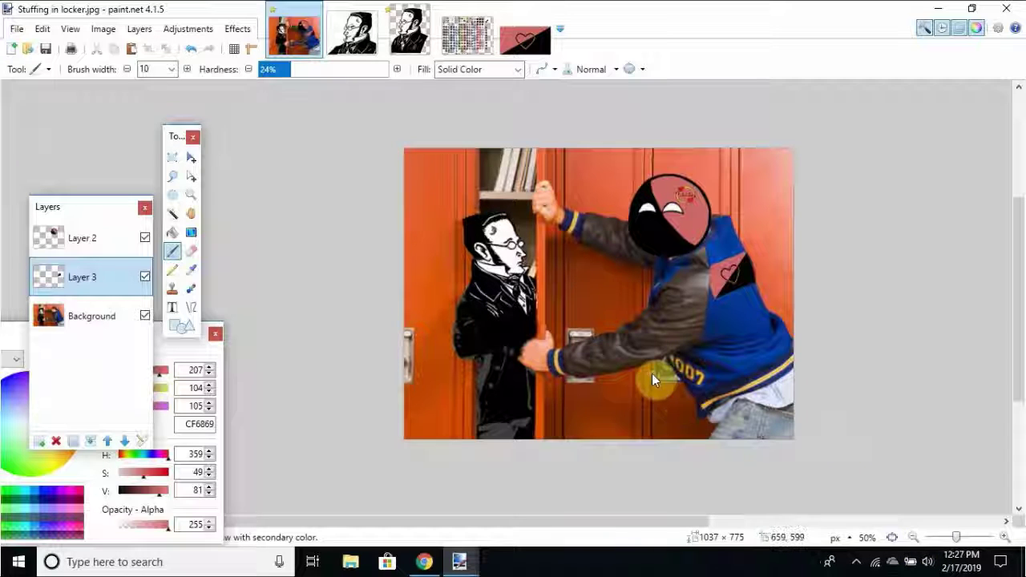
left_click(173, 157)
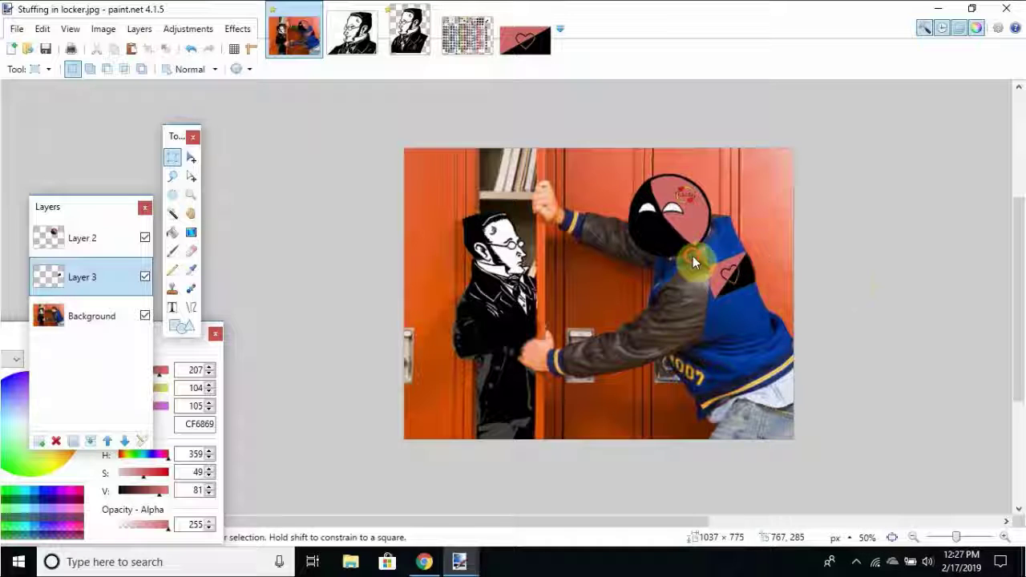
mouse_move(693, 256)
left_mouse_down()
mouse_move(829, 322)
mouse_move(801, 325)
mouse_move(724, 244)
left_mouse_up()
key("Delete")
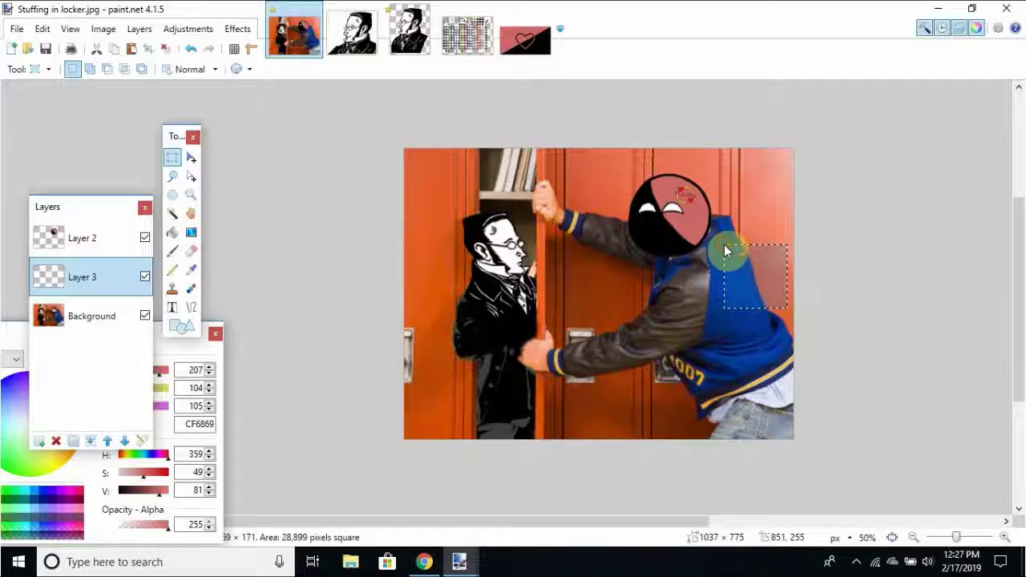
key("Delete")
key("ctrl+d")
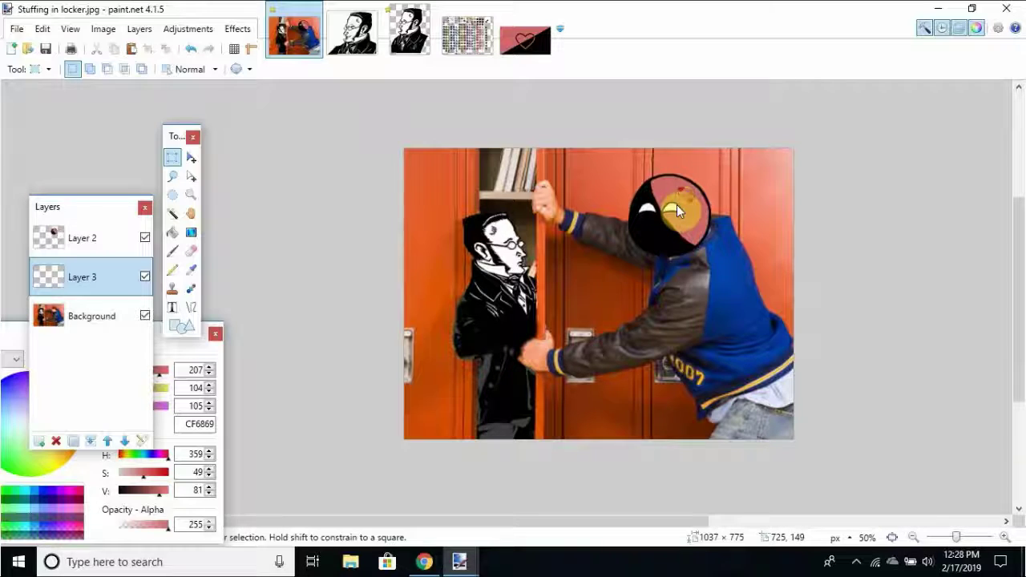
left_click(1002, 542)
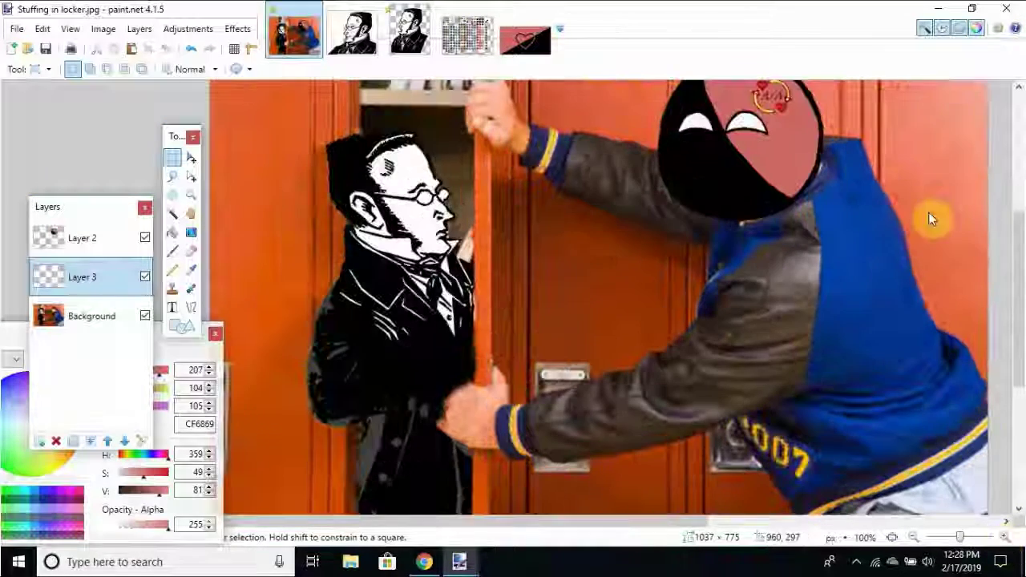
scroll(743, 88, "up", 1)
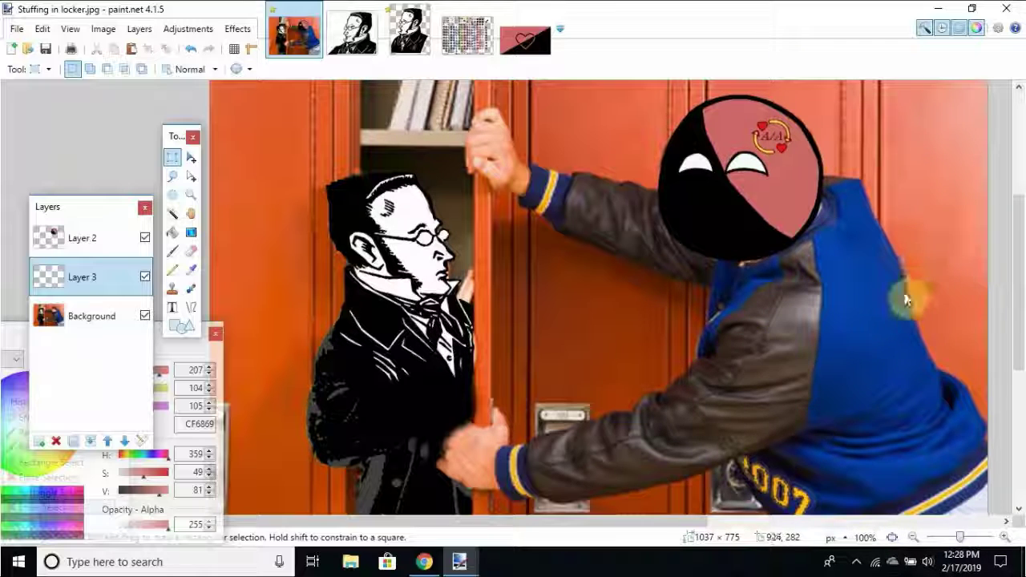
Enlarge the canvas to 1537 × 1775 pixels, keeping the picture anchored at the top left.
left_click(913, 537)
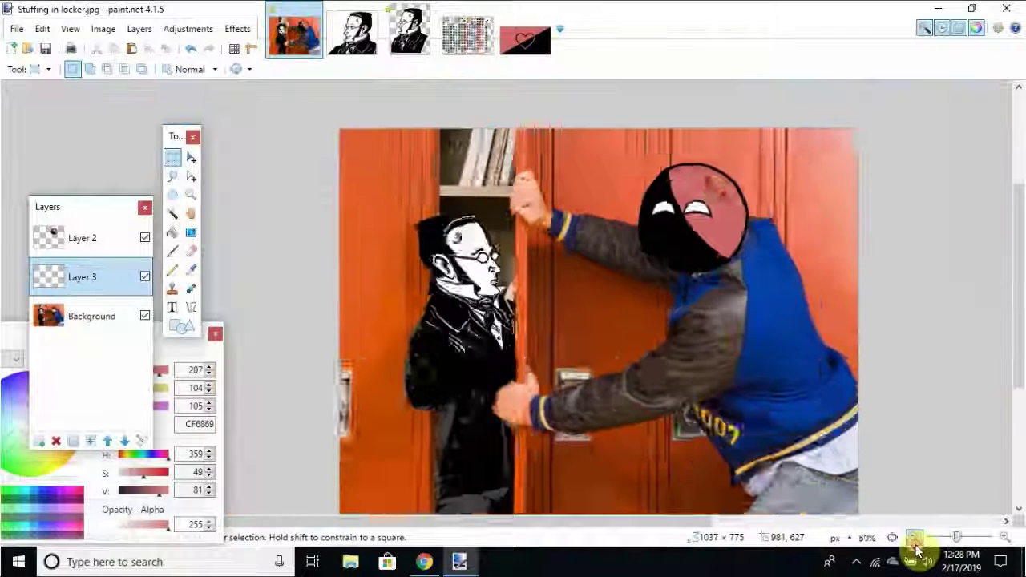
left_click(914, 537)
left_click(491, 416)
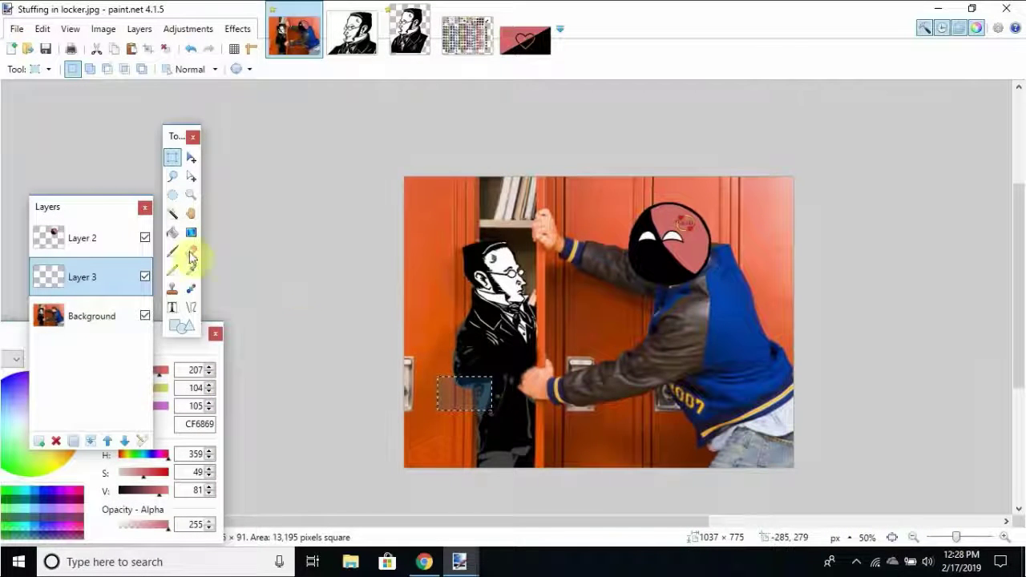
left_click(278, 328)
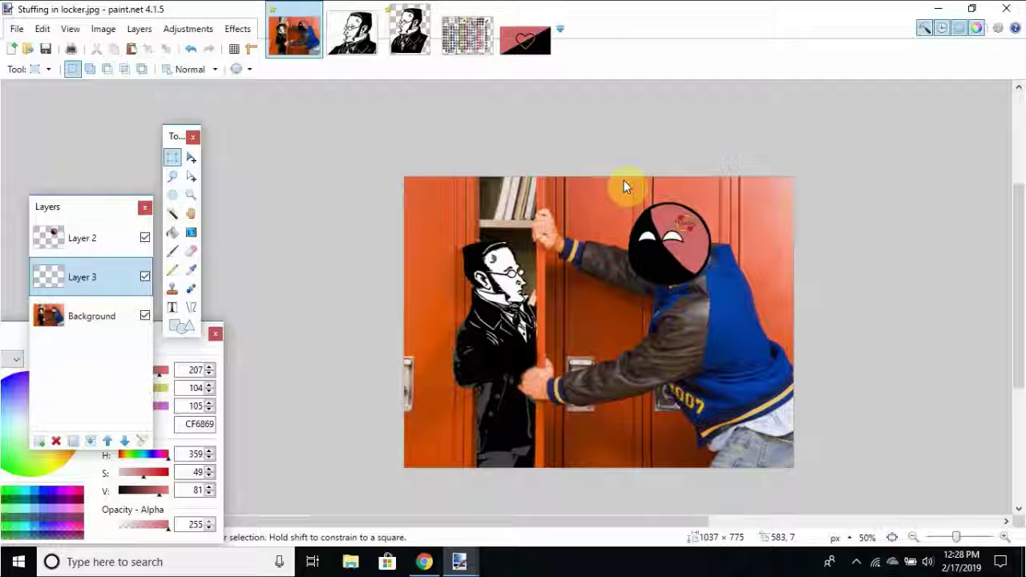
left_click(139, 29)
mouse_move(102, 28)
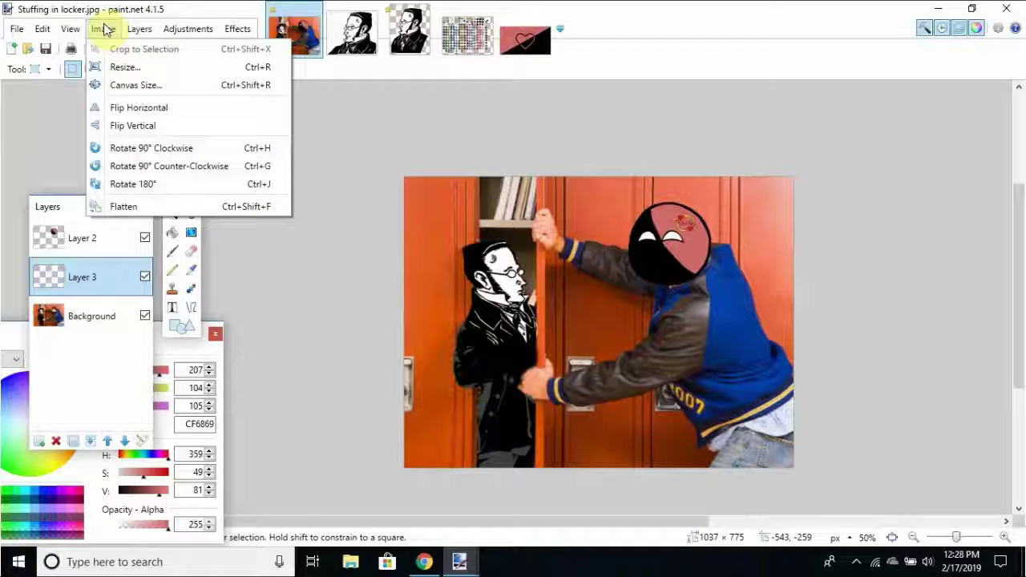
left_click(138, 84)
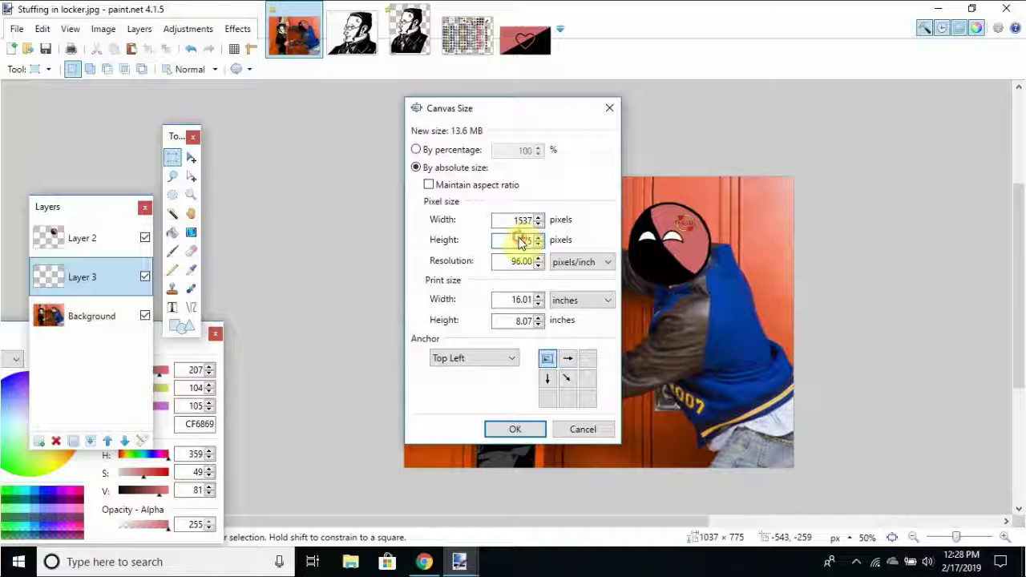
left_click(521, 427)
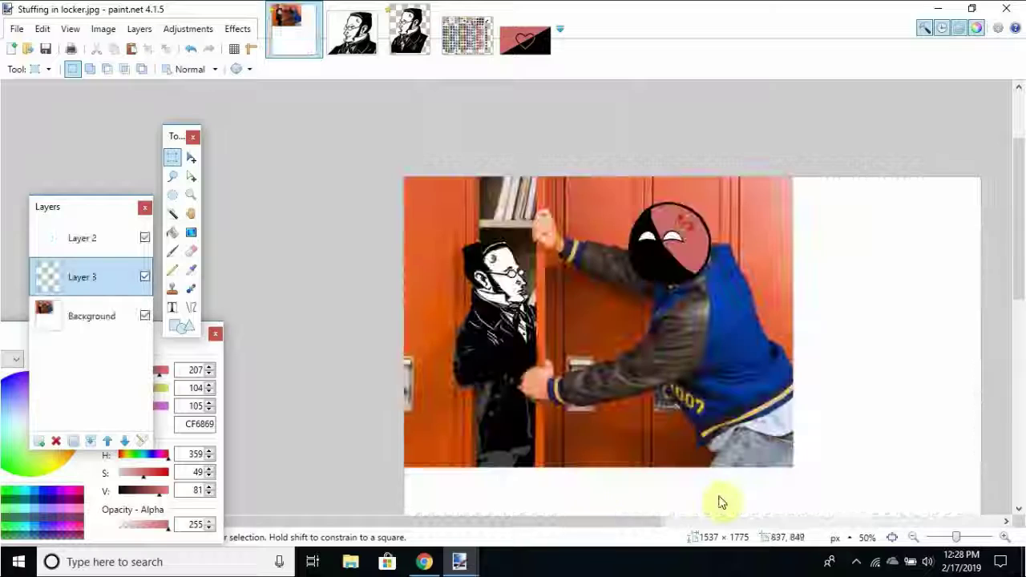
Try to move the locker photo down and right on the canvas using a rectangular selection on Layer 3.
left_click(914, 538)
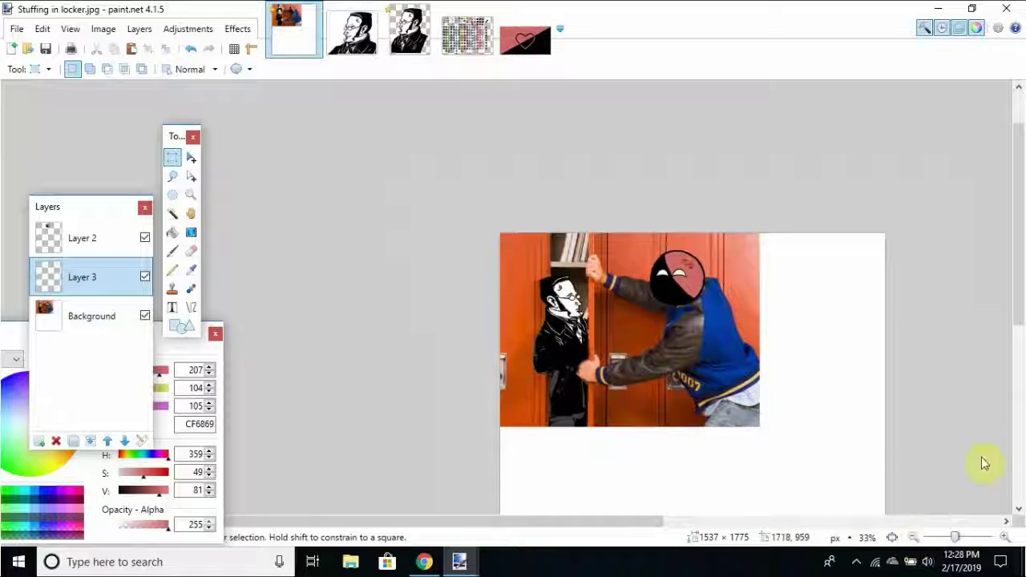
left_click_drag(1019, 233, 1019, 279)
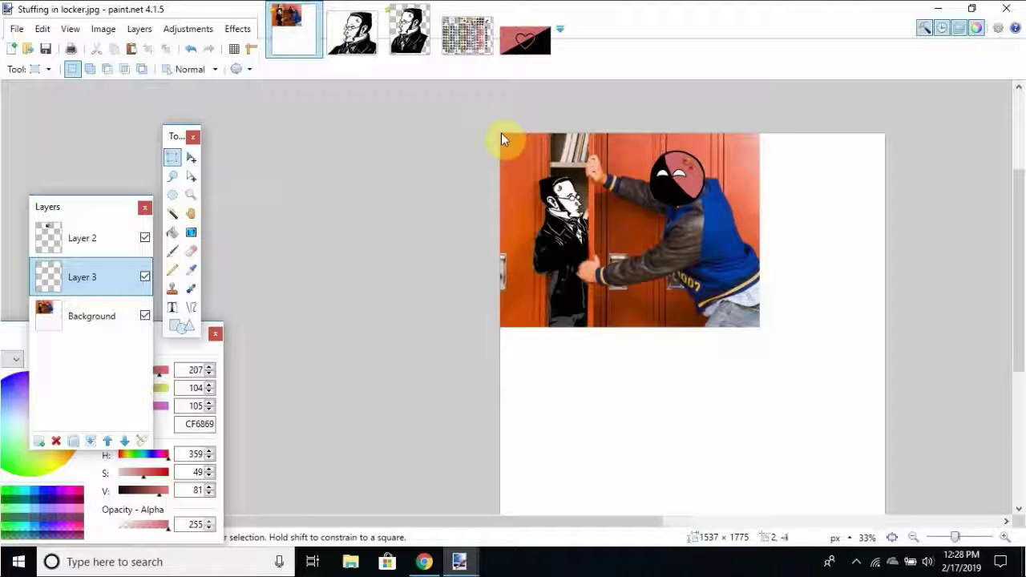
left_click_drag(501, 134, 758, 327)
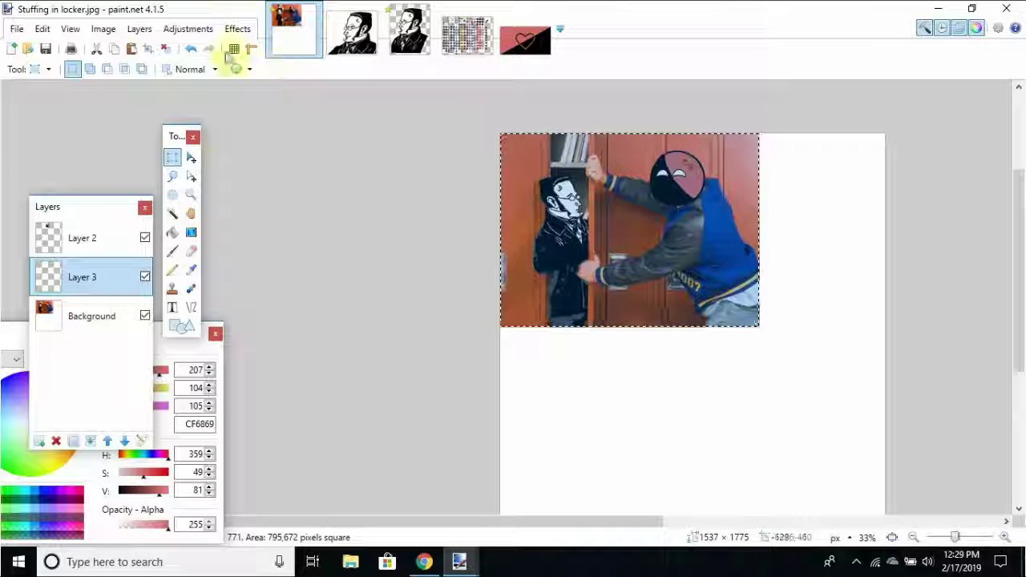
left_click(192, 157)
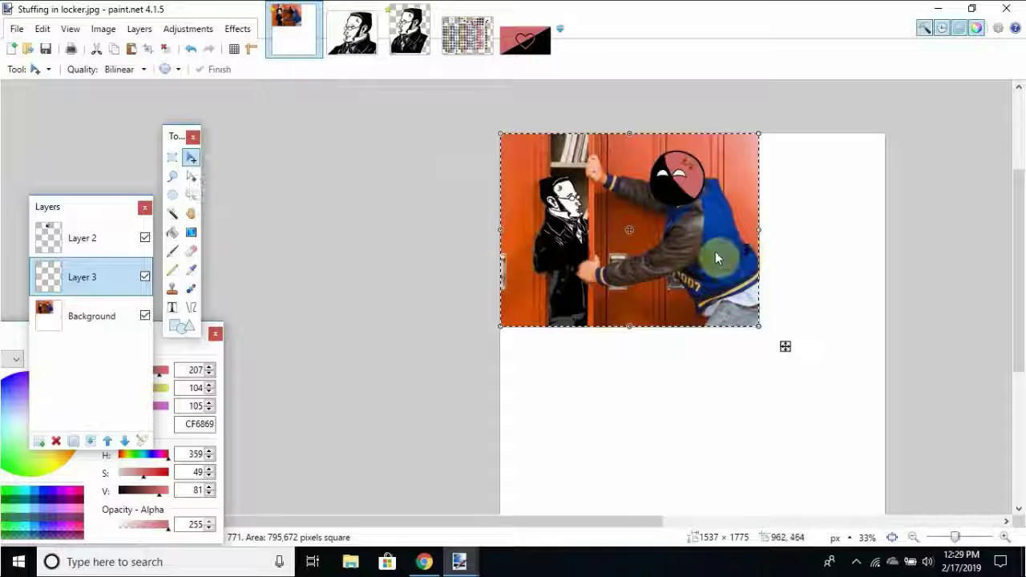
left_click_drag(715, 259, 761, 305)
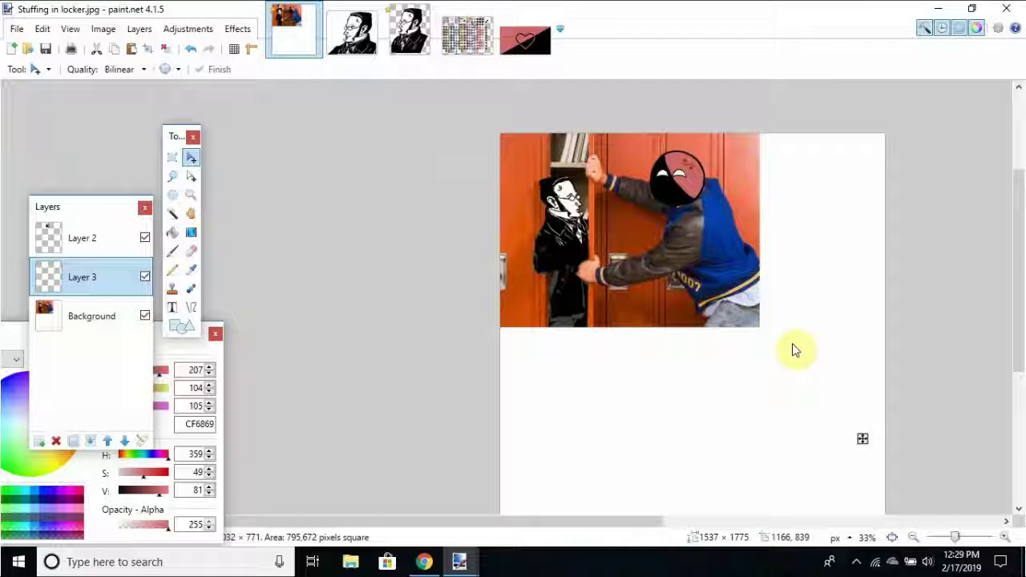
key("ctrl+z")
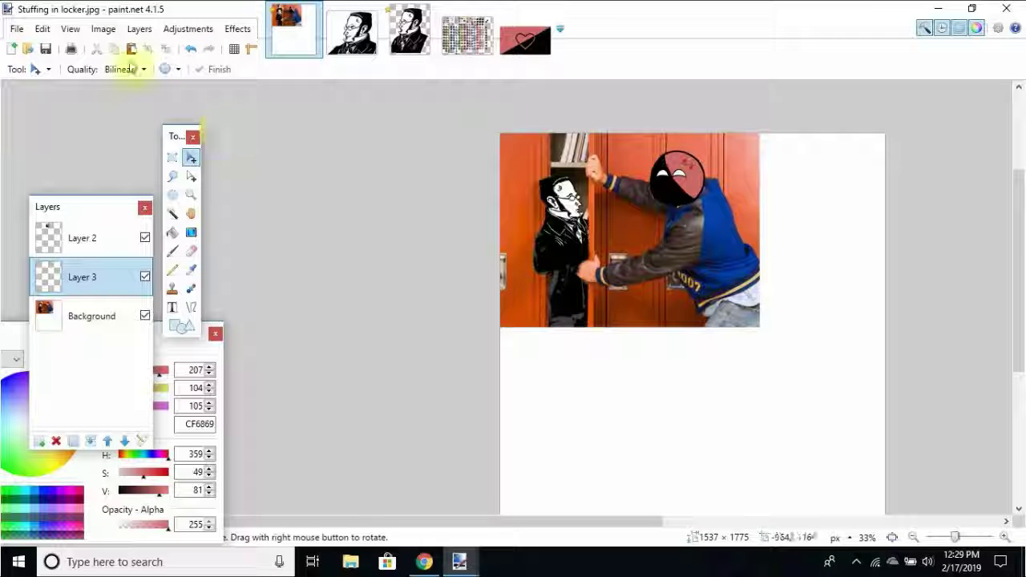
Flatten the image, move the selected locker photo down and right toward the middle of the enlarged canvas, and deselect.
left_click(111, 29)
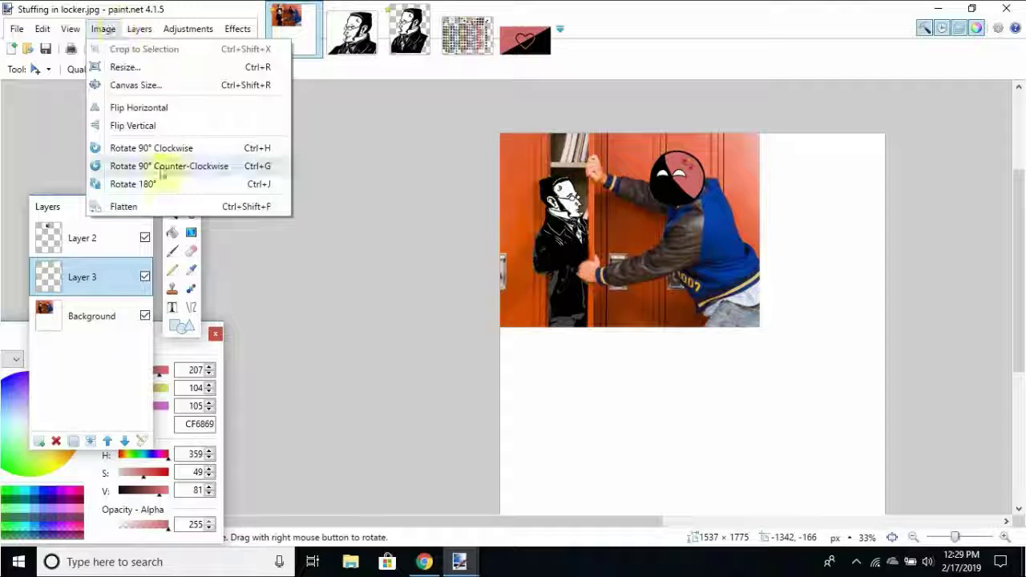
left_click(153, 205)
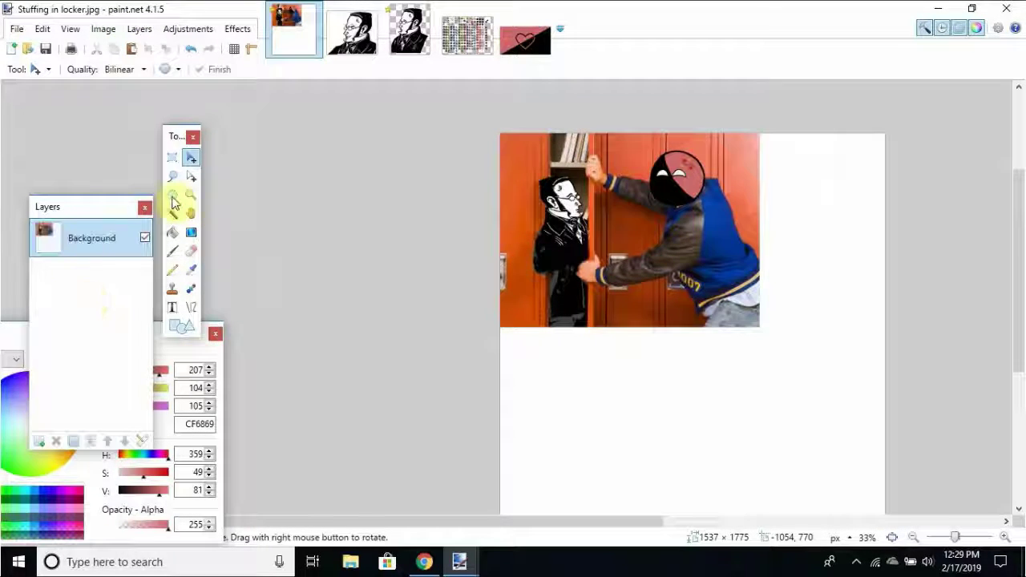
left_click(172, 157)
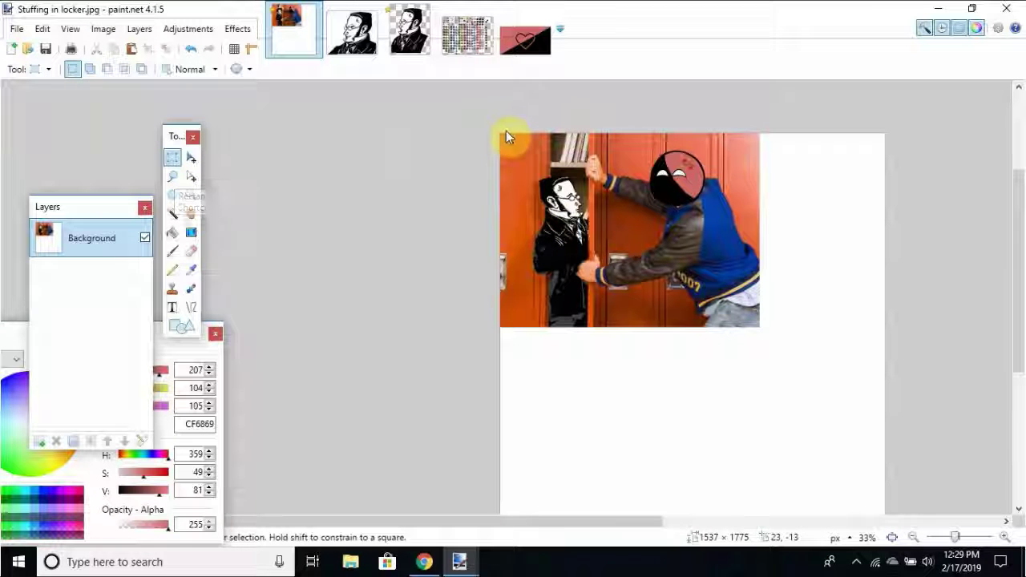
left_click_drag(499, 131, 760, 336)
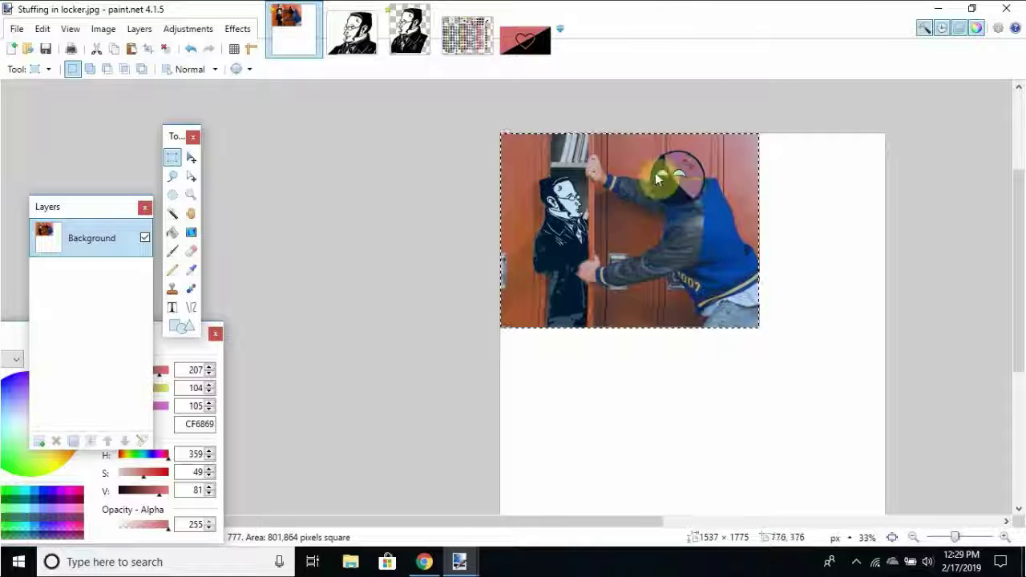
left_click(192, 157)
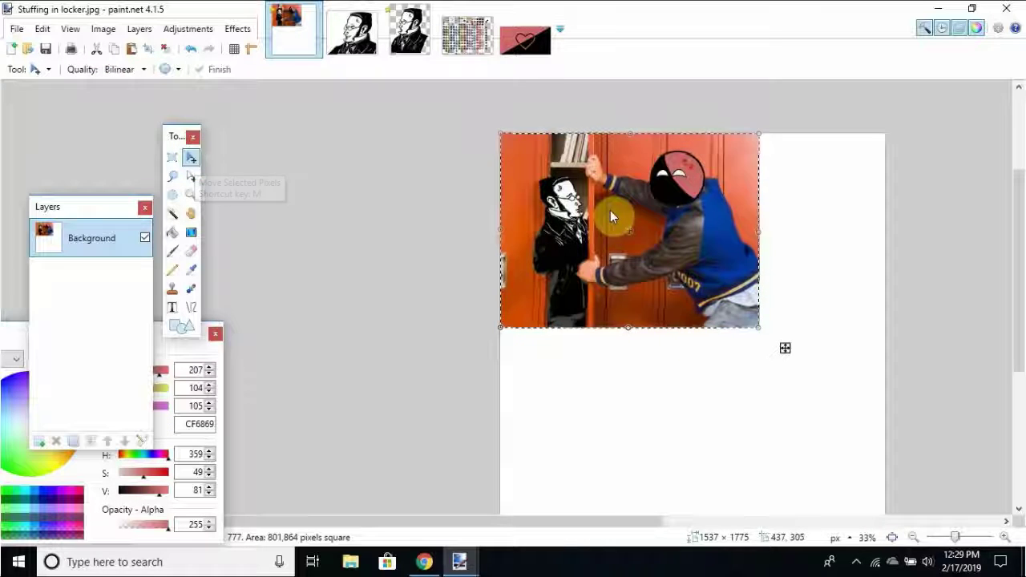
left_click_drag(611, 210, 681, 315)
key("ctrl+d")
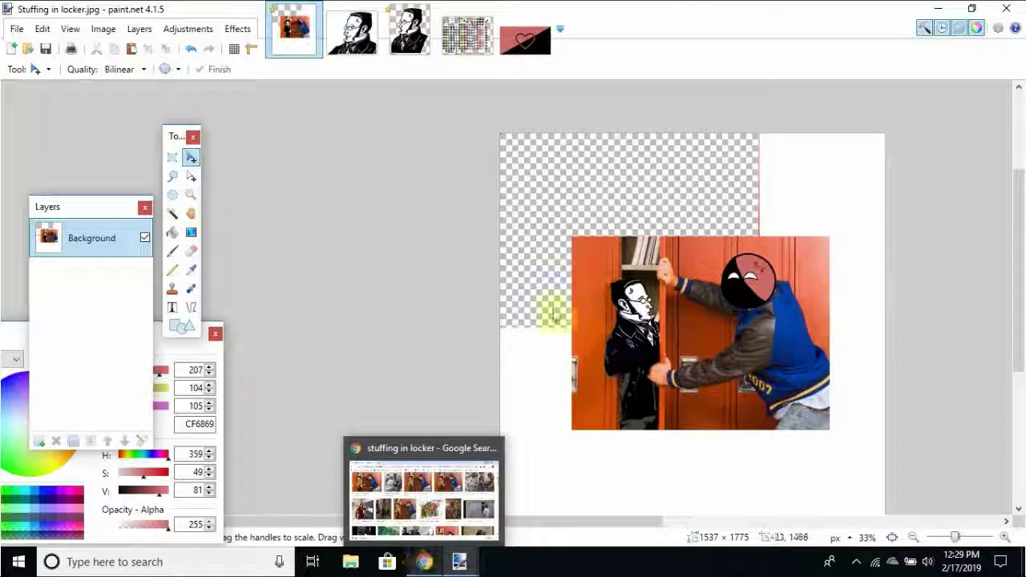
Take the image editor window out of its maximized state and shift it to uncover the desktop.
mouse_move(677, 7)
left_mouse_down()
mouse_move(687, 152)
mouse_move(634, 298)
mouse_move(721, 389)
mouse_move(642, 231)
mouse_move(657, 39)
mouse_move(662, 48)
mouse_move(627, 77)
left_mouse_up()
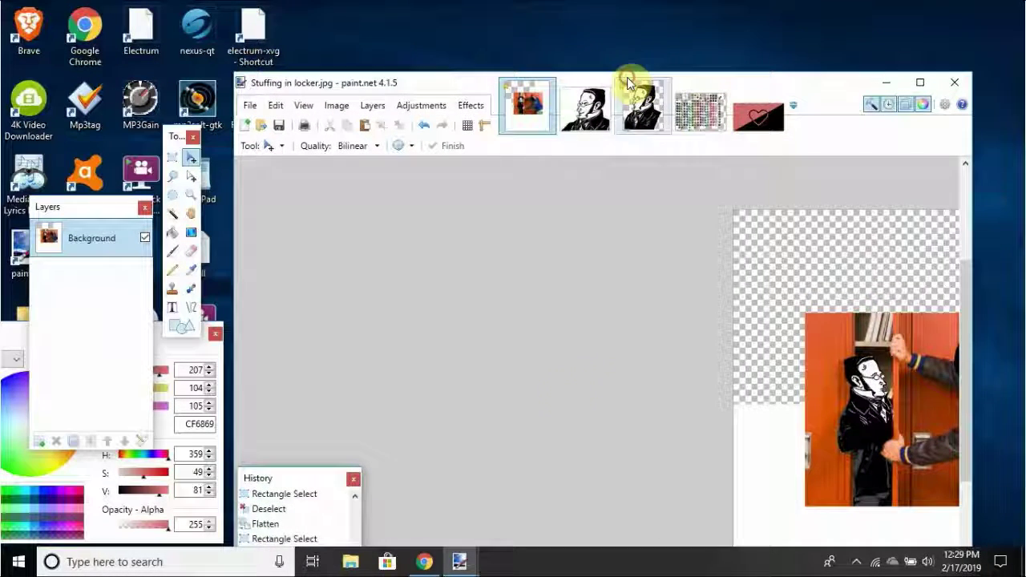